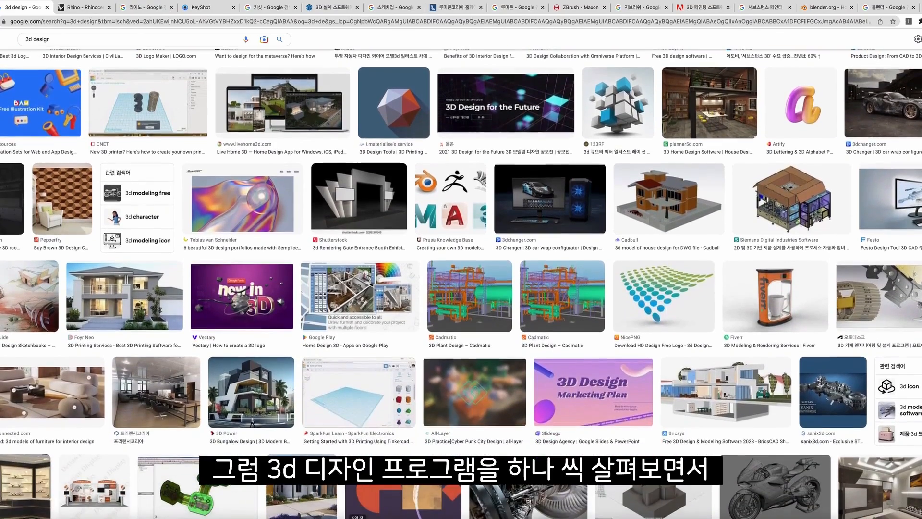
Look through the Google image results for "3d design".
scroll(461, 284, "down", 2)
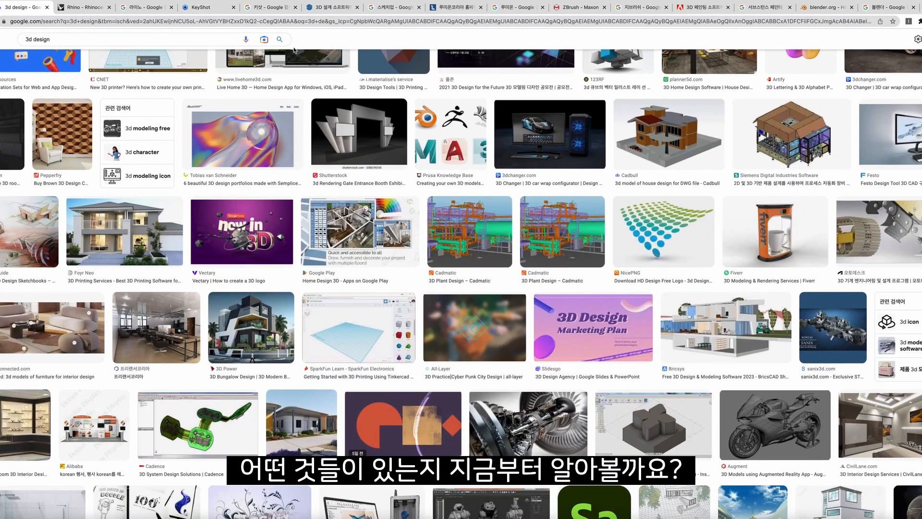
scroll(295, 50, "down", 1)
scroll(294, 50, "down", 1)
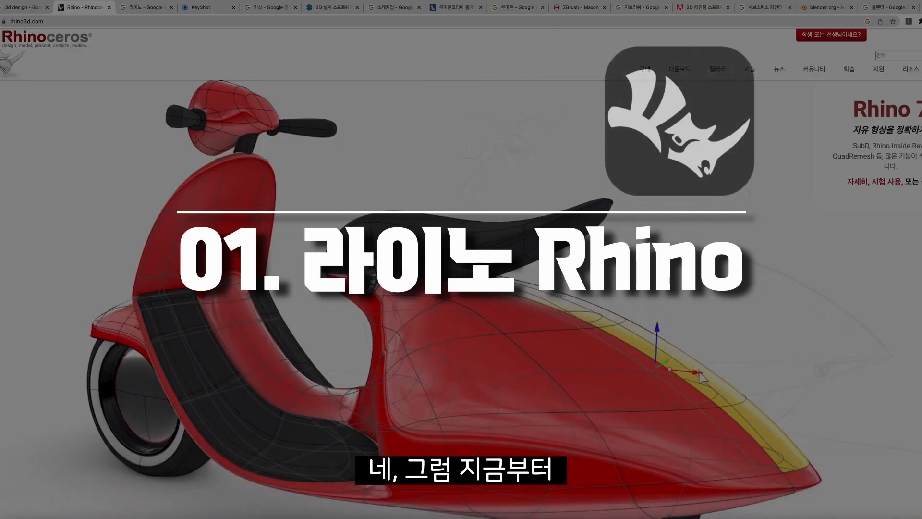
Look over the Rhino homepage on rhino3d.com and its rotating feature showcase.
scroll(461, 259, "down", 2)
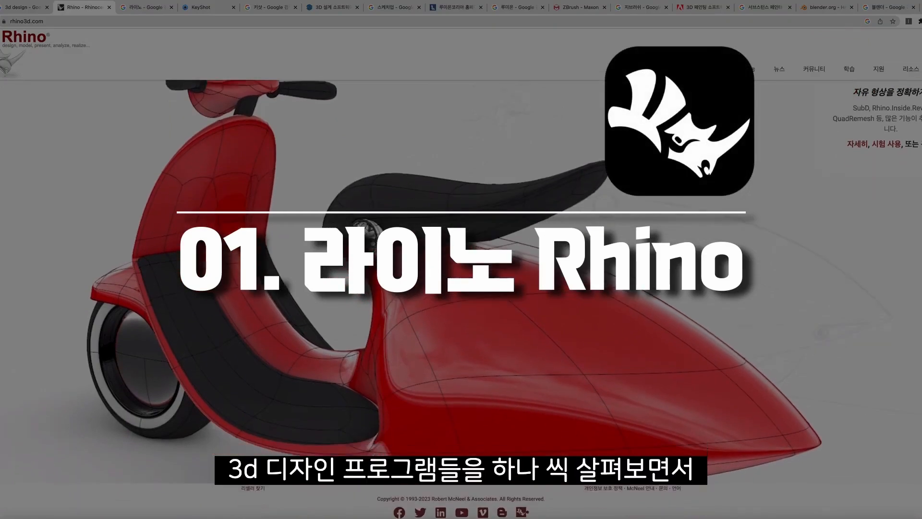
scroll(675, 72, "up", 2)
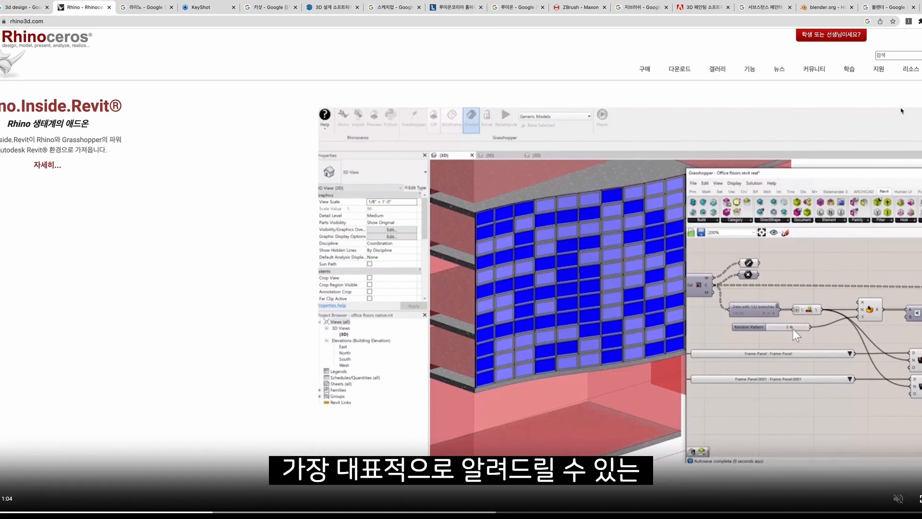
scroll(903, 110, "down", 1)
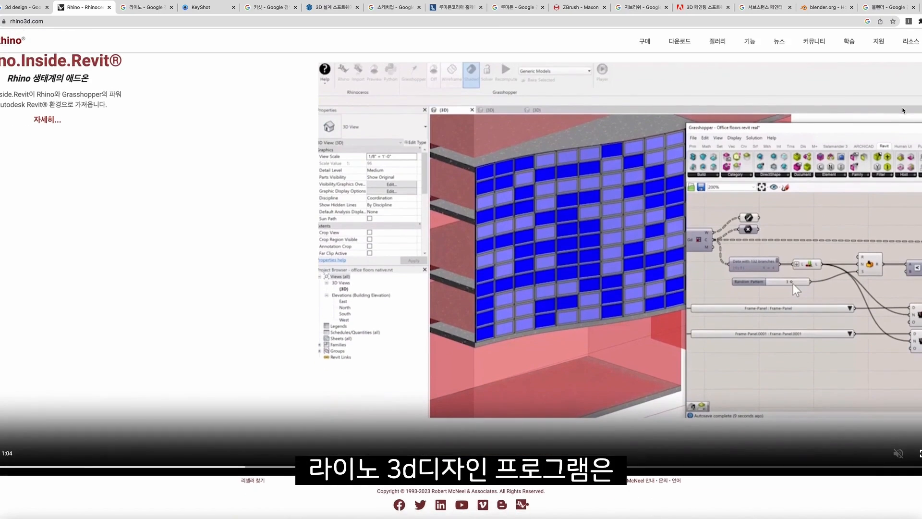
scroll(903, 110, "up", 1)
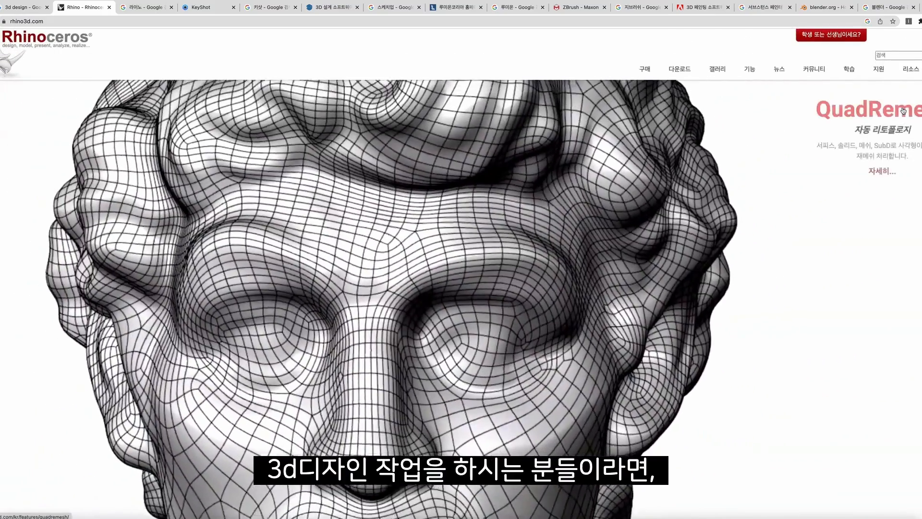
scroll(903, 110, "down", 1)
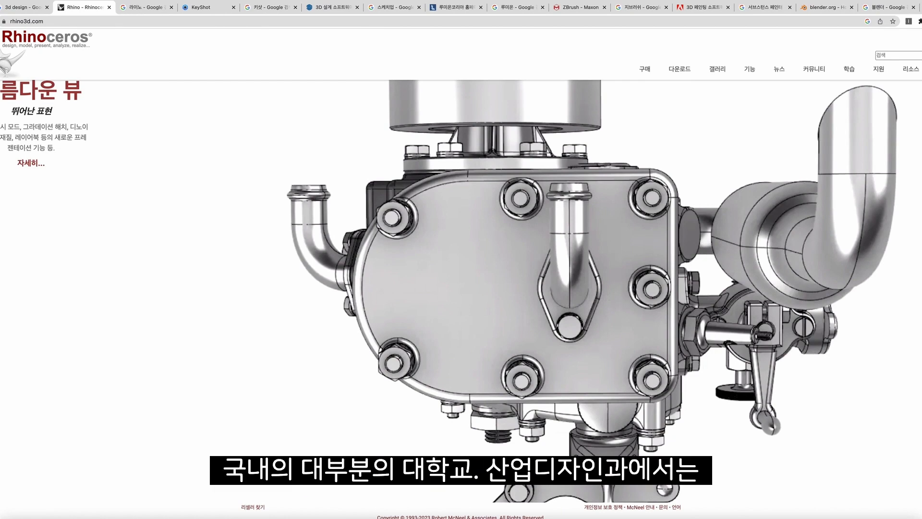
scroll(461, 274, "down", 1)
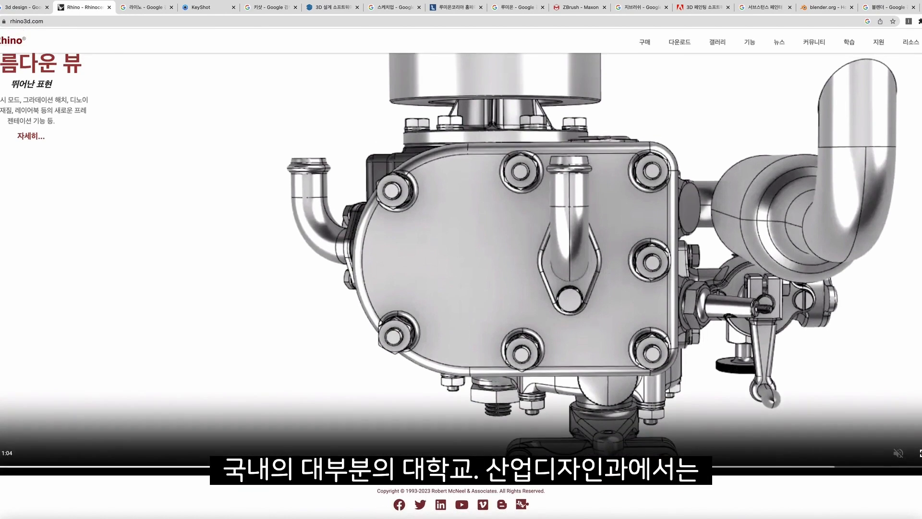
scroll(461, 273, "up", 1)
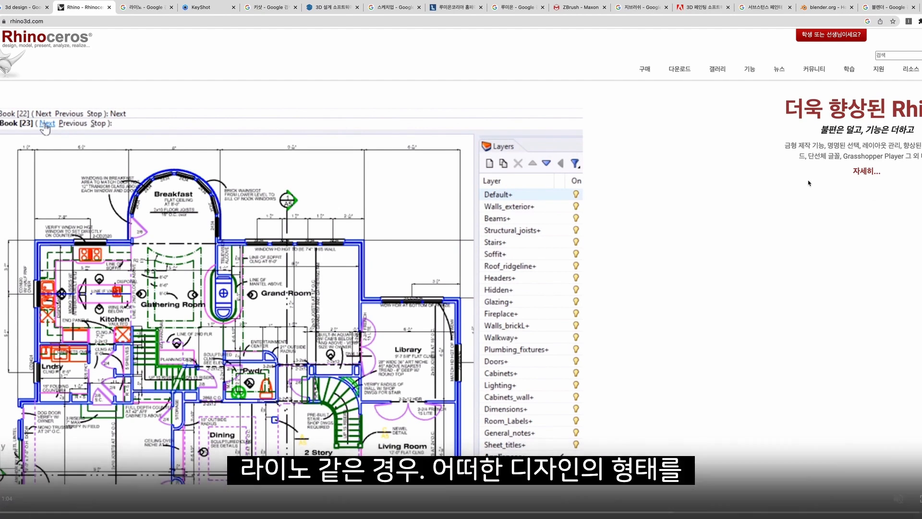
Switch to the Google image results for "라이노" and browse the Rhino modeling examples.
left_click(142, 7)
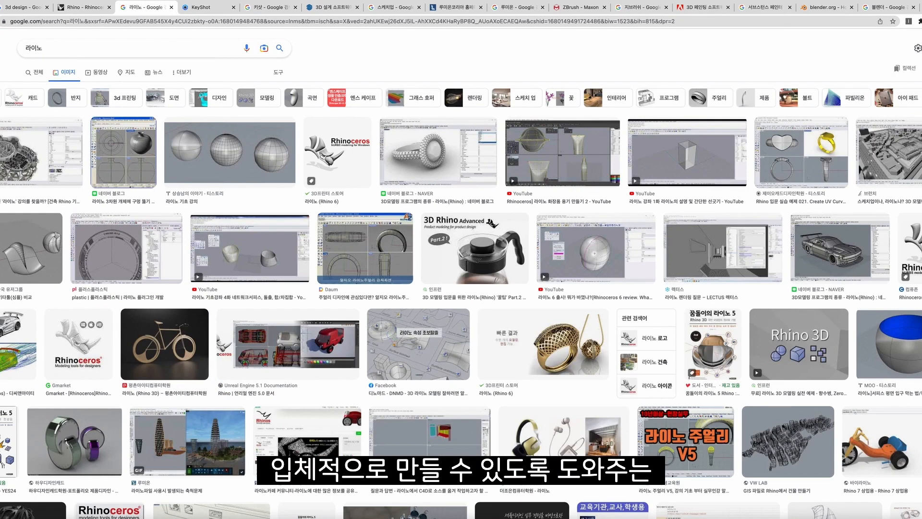
scroll(461, 259, "down", 1)
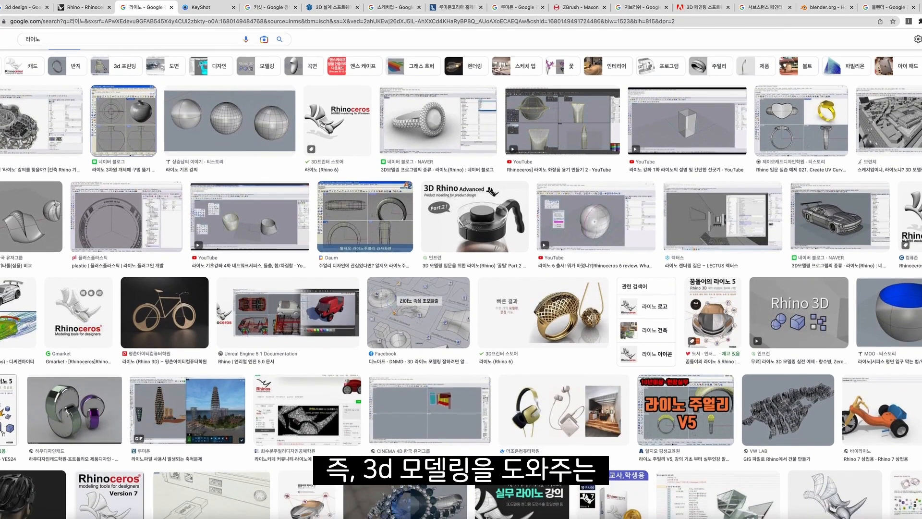
scroll(461, 260, "down", 4)
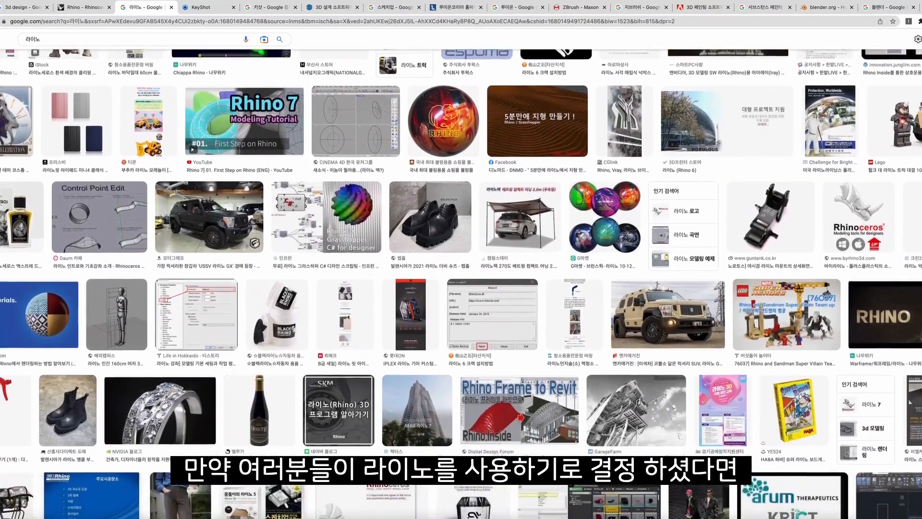
scroll(461, 284, "down", 3)
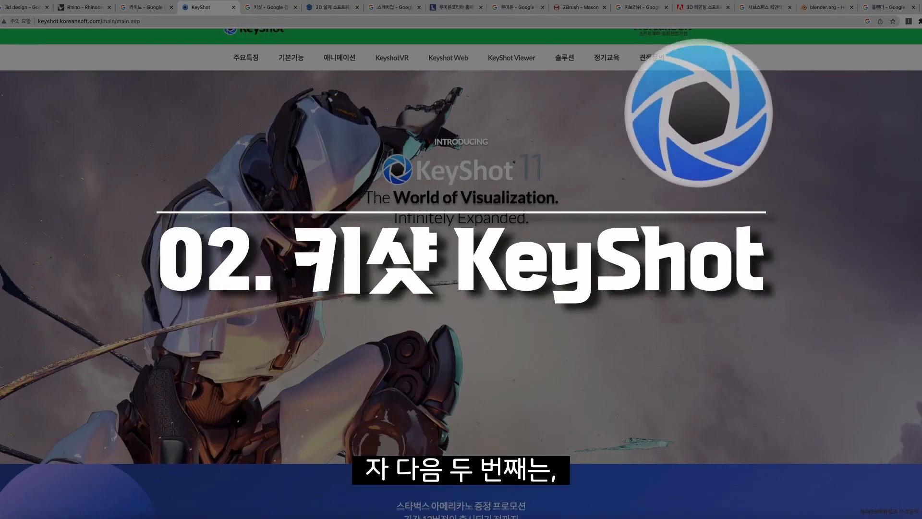
Look through the Korean KeyShot homepage, from the KeyShot 11 banner to the promotion details and the product video.
scroll(461, 272, "down", 4)
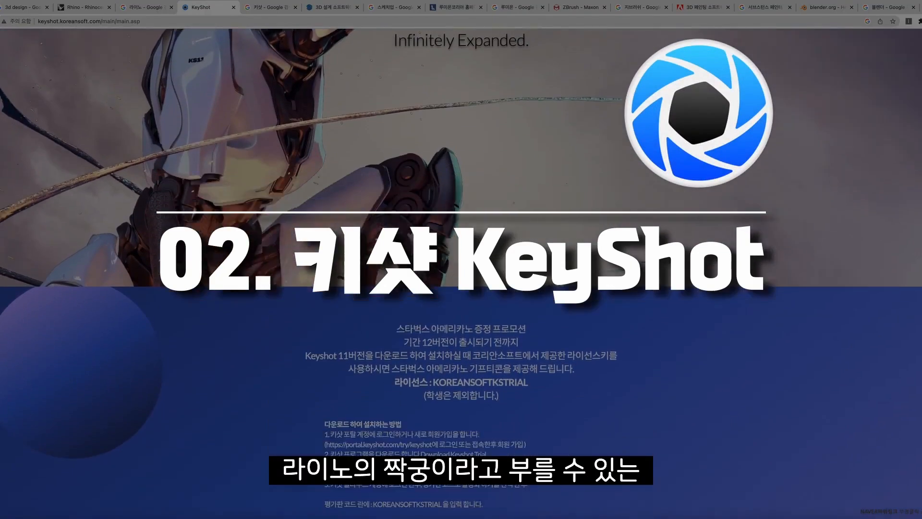
scroll(461, 272, "down", 5)
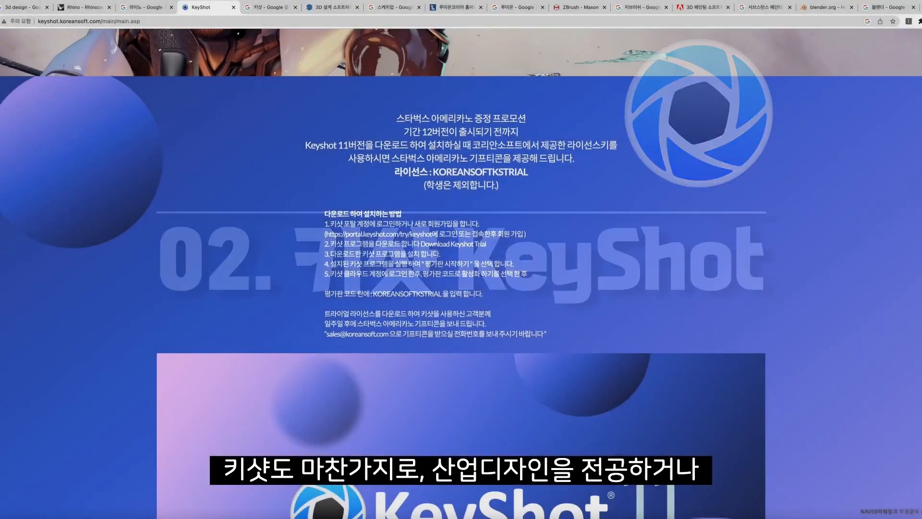
scroll(461, 272, "down", 4)
scroll(461, 273, "down", 1)
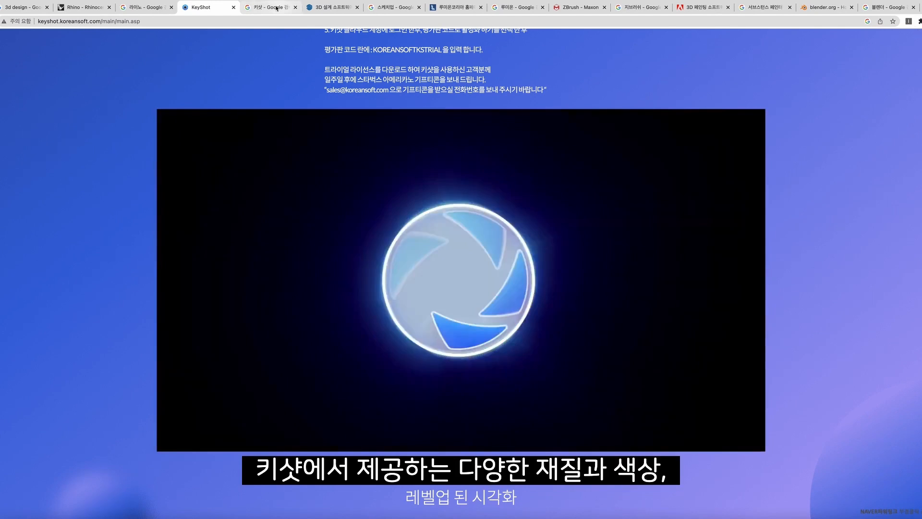
Switch to the Google image results for "키샷" and browse the KeyShot rendering examples.
left_click(278, 8)
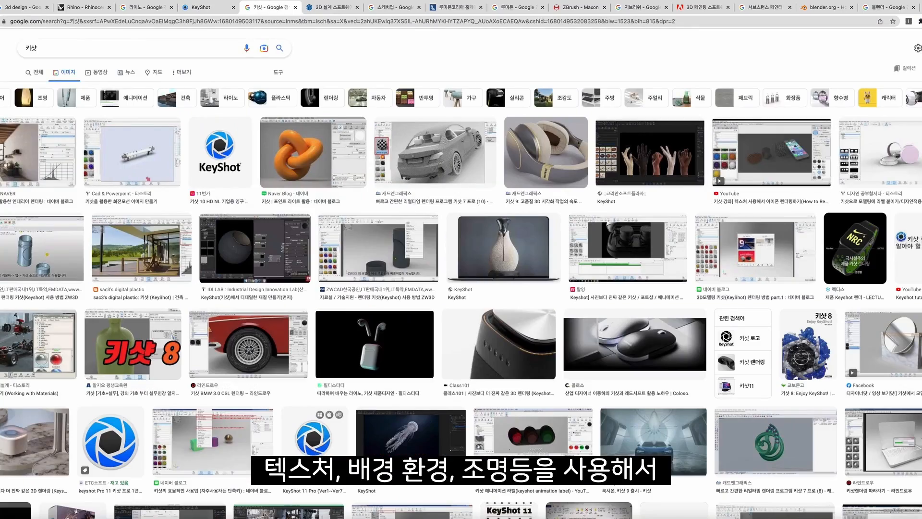
scroll(461, 288, "down", 1)
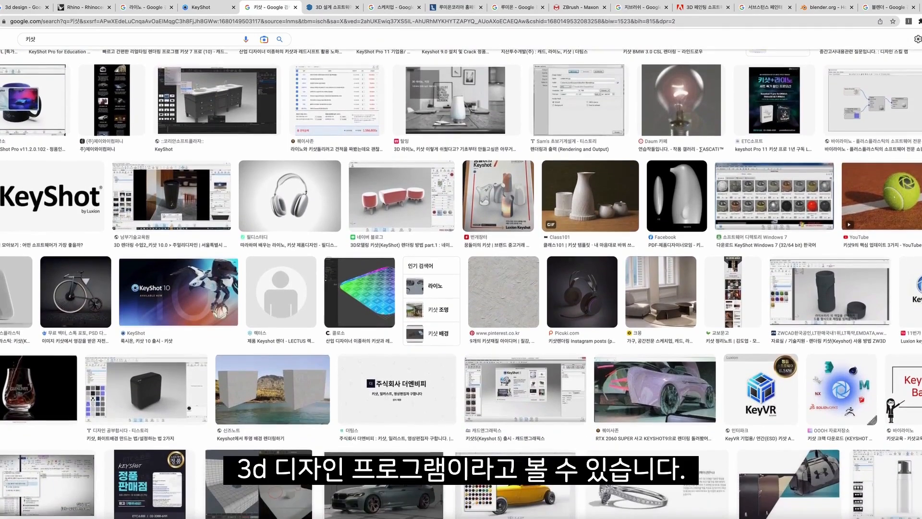
scroll(751, 48, "down", 1)
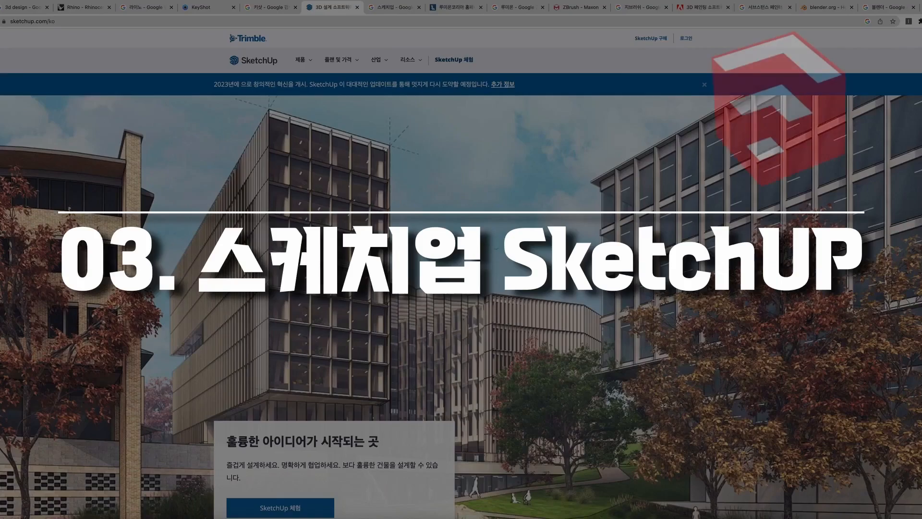
Examine the SketchUp homepage from its opening banner through the 만들기 sections on visualization, design and 3D workspace.
scroll(461, 273, "down", 3)
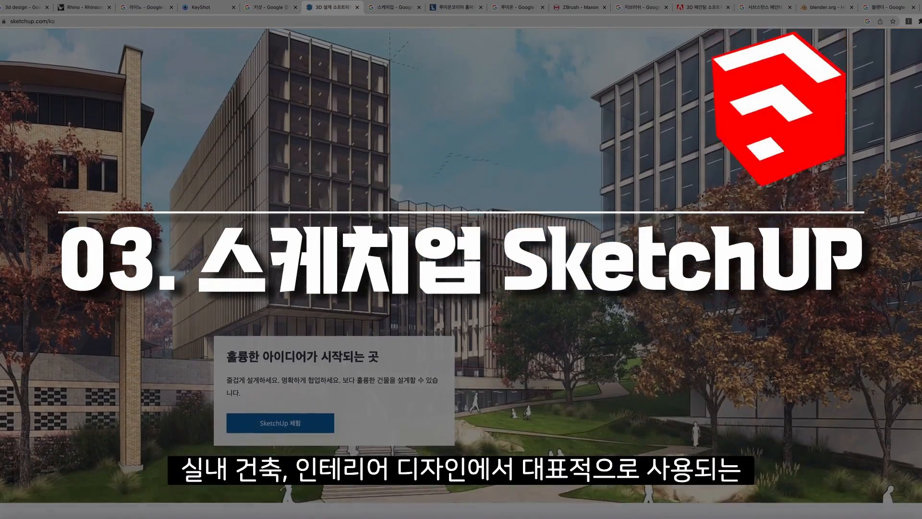
scroll(461, 240, "down", 2)
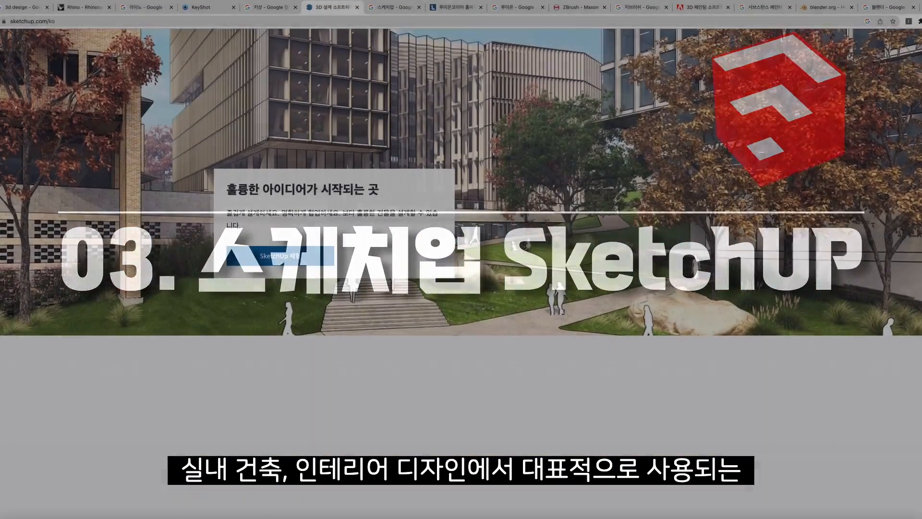
scroll(461, 260, "down", 5)
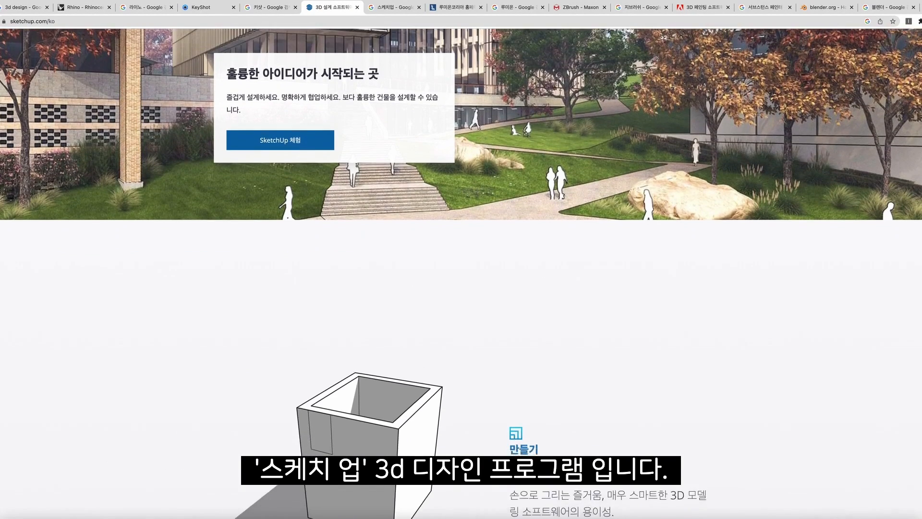
scroll(461, 259, "down", 2)
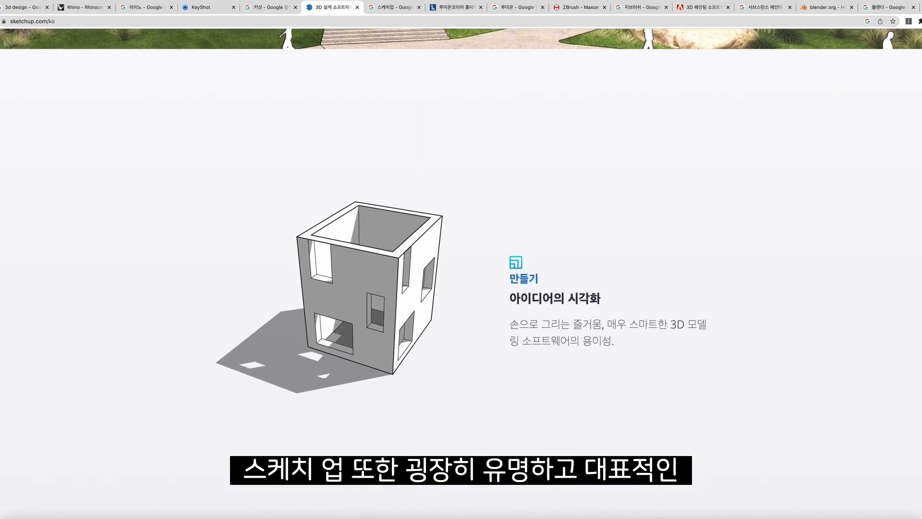
scroll(461, 259, "down", 6)
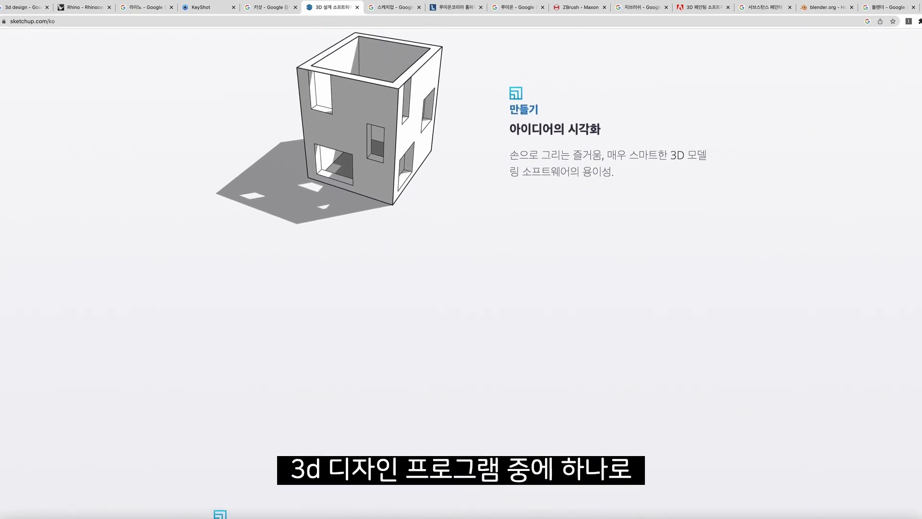
scroll(461, 259, "down", 4)
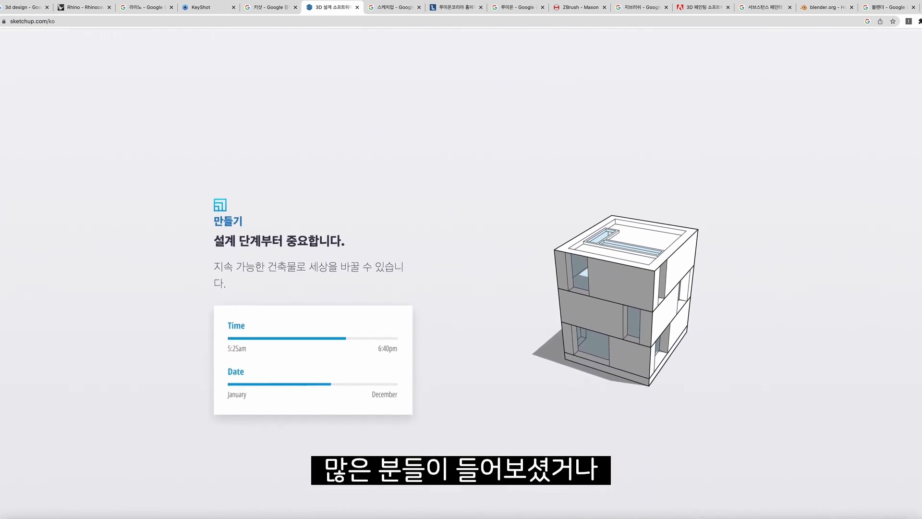
scroll(461, 259, "down", 2)
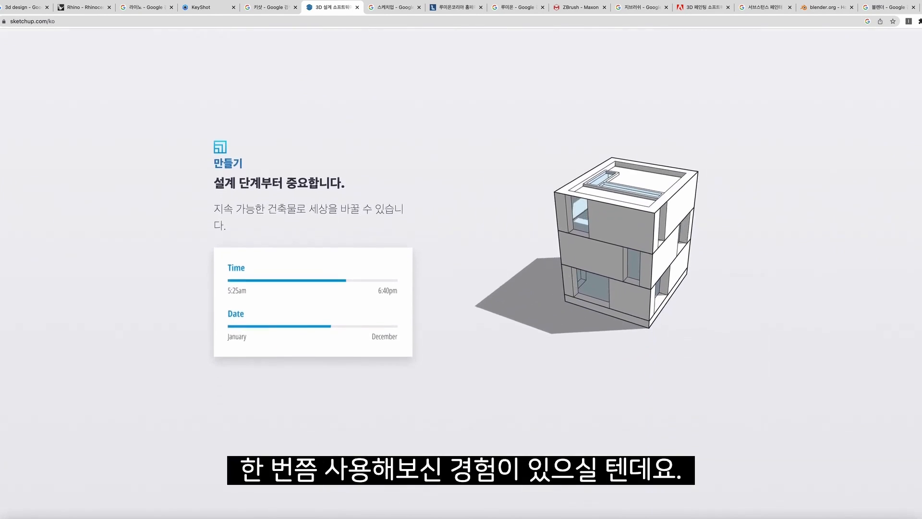
scroll(461, 259, "down", 3)
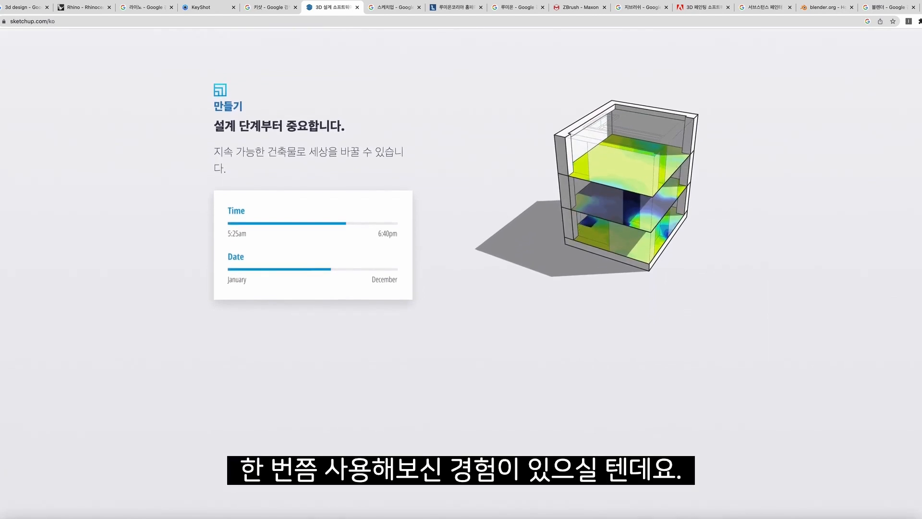
scroll(461, 259, "down", 4)
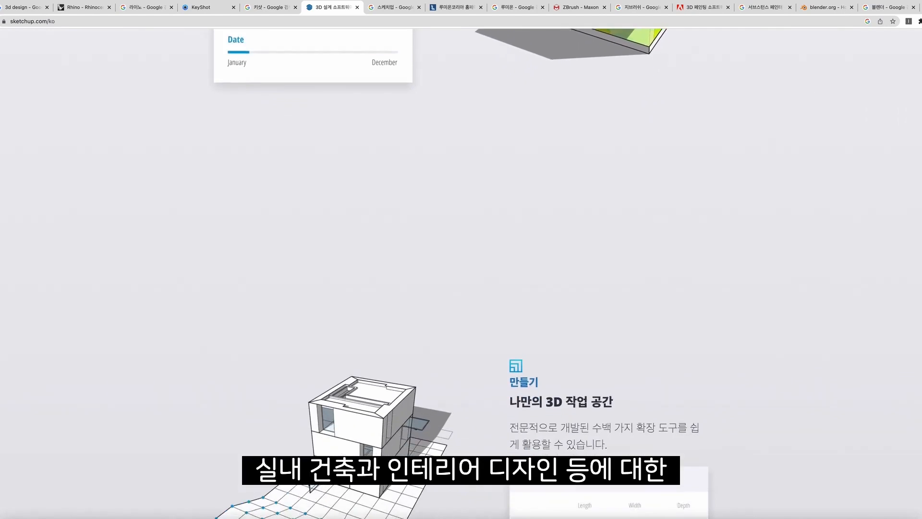
scroll(461, 259, "down", 5)
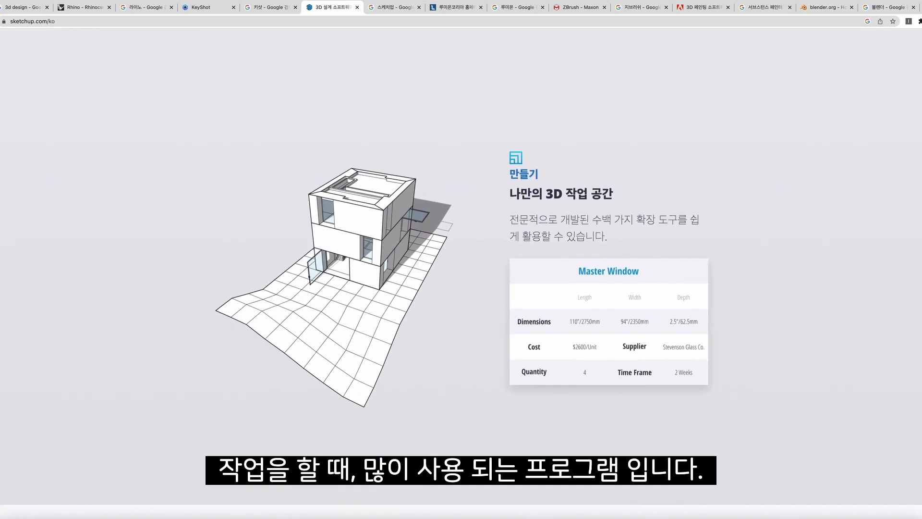
Read on through the 커뮤니케이션 sections of the SketchUp homepage to the 협업 section.
scroll(461, 259, "down", 5)
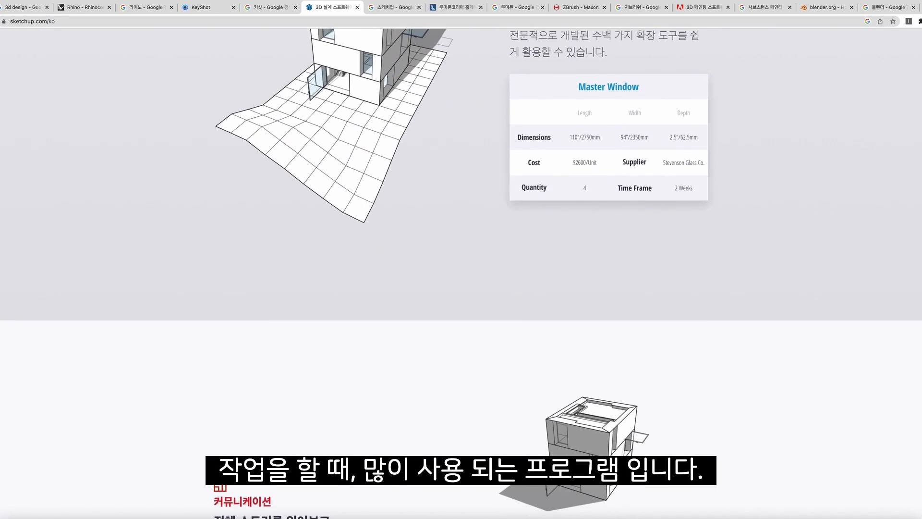
scroll(461, 260, "down", 4)
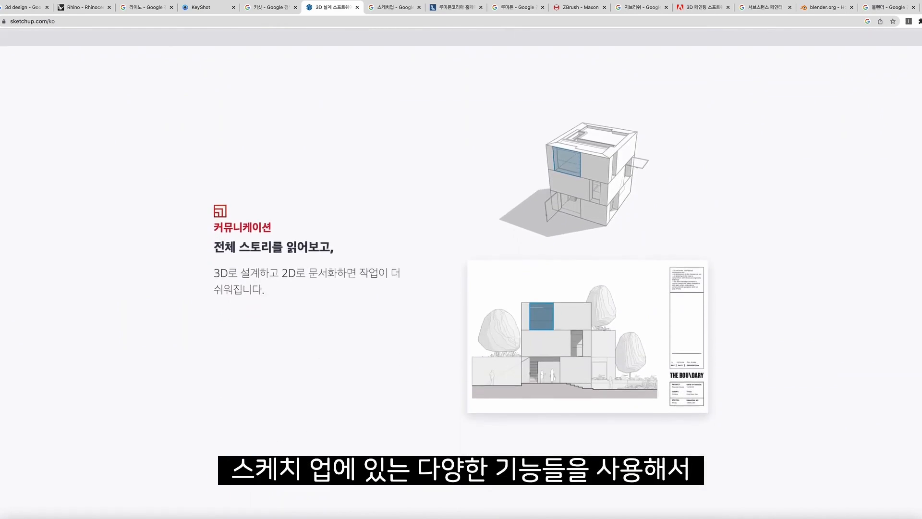
scroll(461, 260, "down", 4)
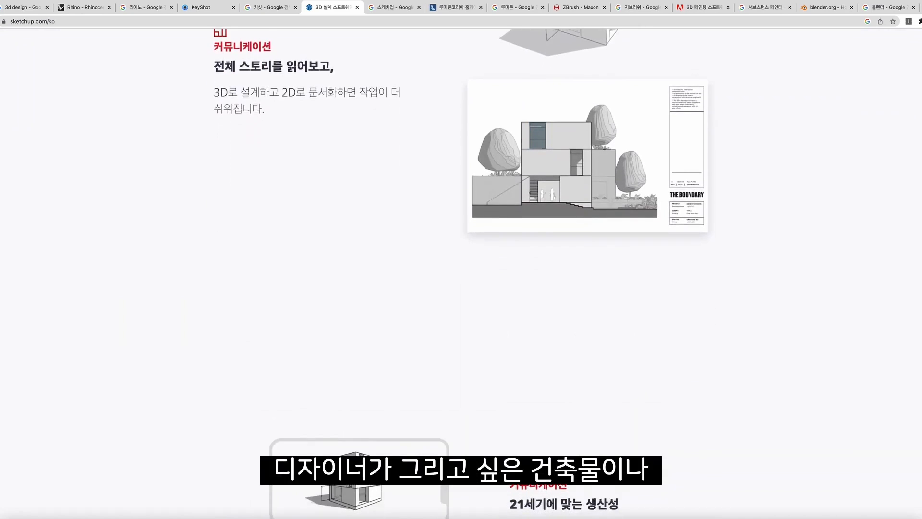
scroll(462, 259, "down", 4)
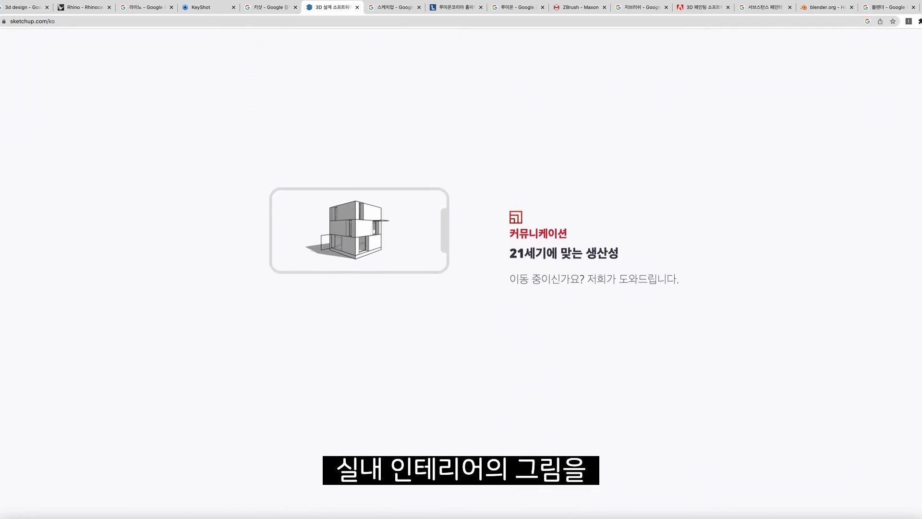
scroll(461, 260, "down", 3)
scroll(461, 260, "down", 6)
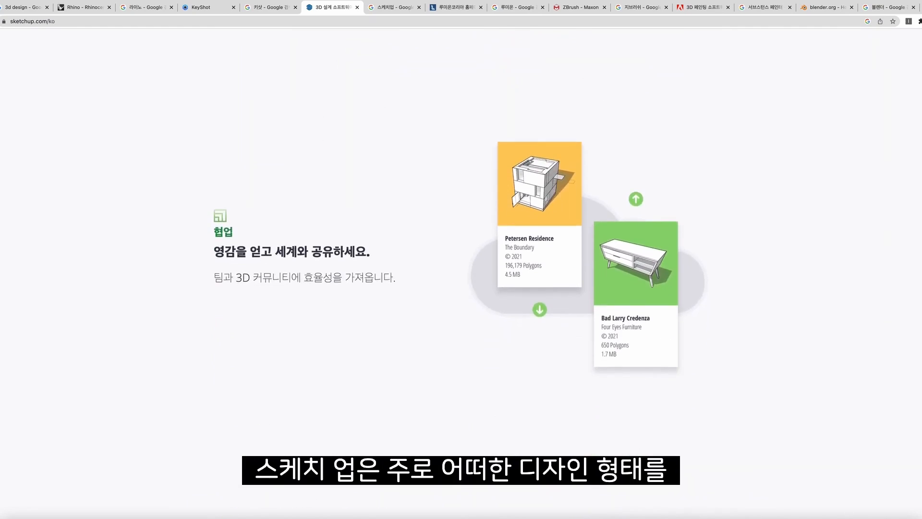
Switch to the Google image results for "스케치업" and browse the SketchUp examples.
left_click(391, 7)
scroll(461, 260, "down", 1)
scroll(461, 259, "down", 1)
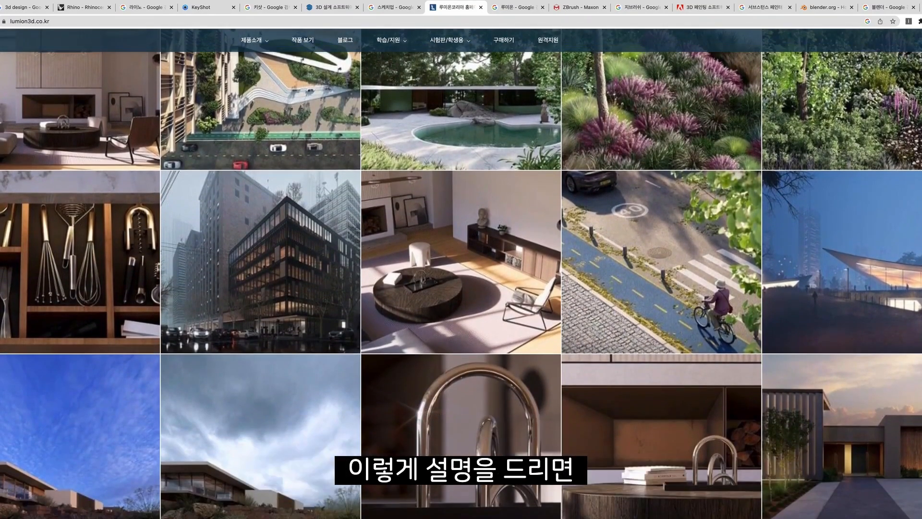
Examine the Lumion homepage from the rendering gallery through the rendering software introduction to the 루미온이 어떻게 작동될까? section.
scroll(461, 273, "down", 3)
scroll(461, 274, "down", 4)
scroll(461, 274, "down", 4)
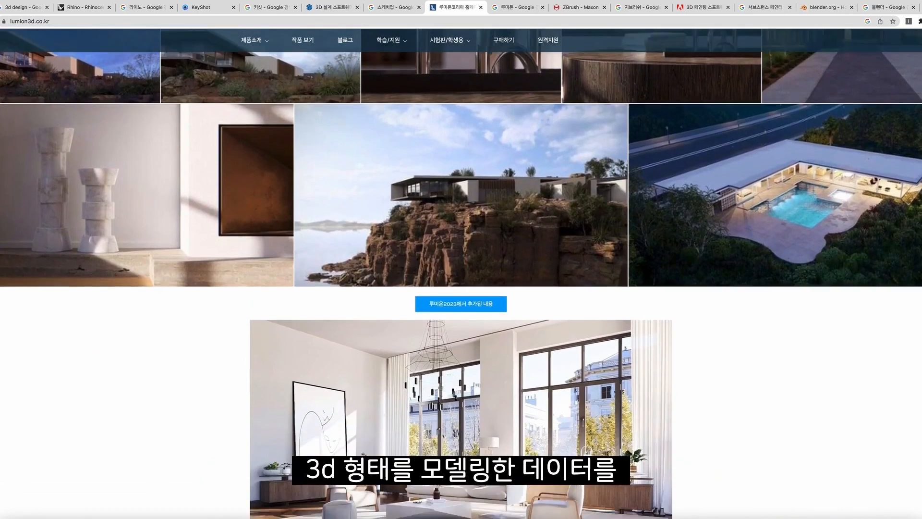
scroll(462, 274, "down", 5)
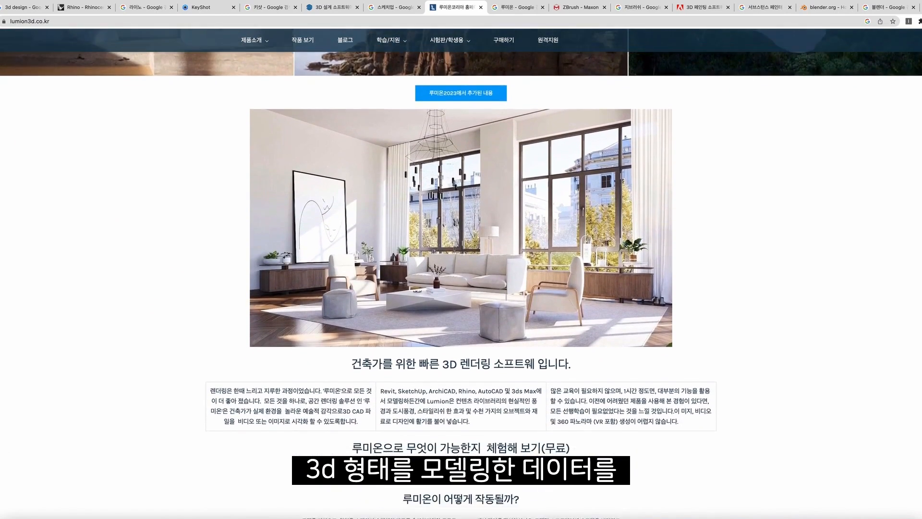
scroll(461, 274, "down", 4)
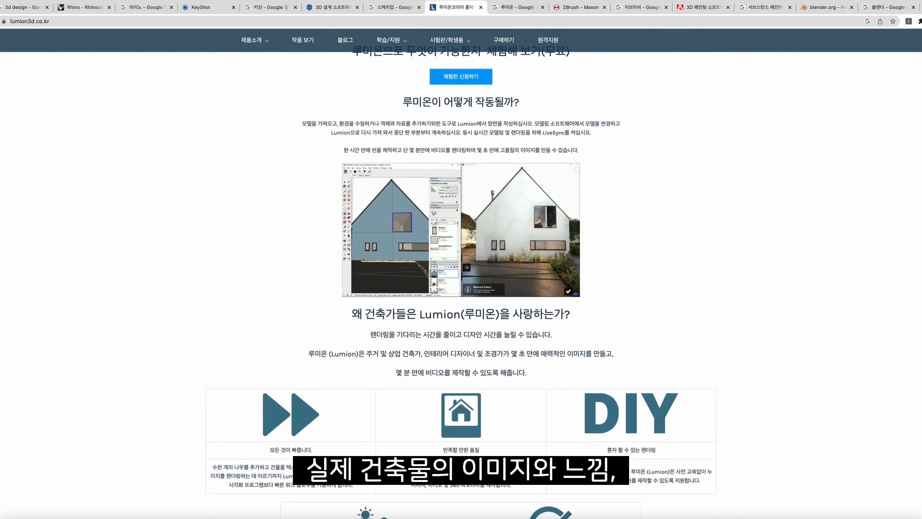
Switch to the Google image results for "루미온" and browse the Lumion architectural rendering examples.
left_click(519, 7)
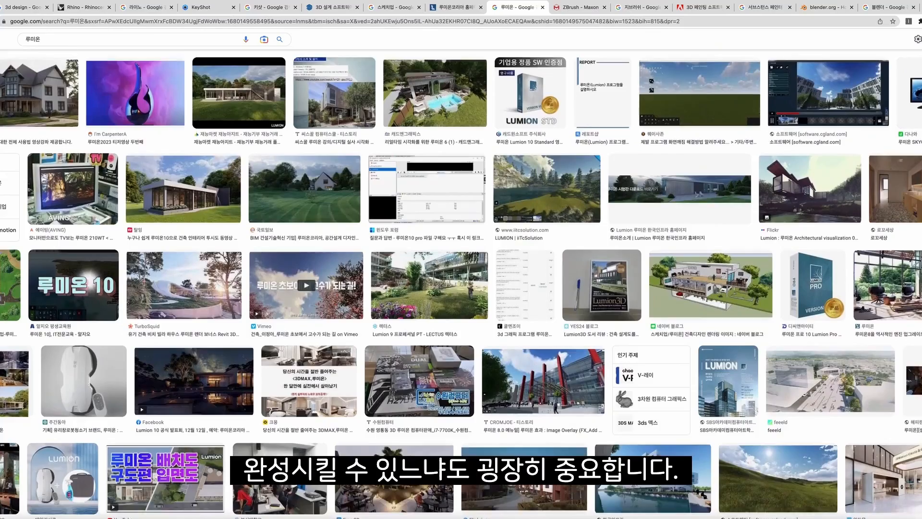
scroll(461, 288, "down", 3)
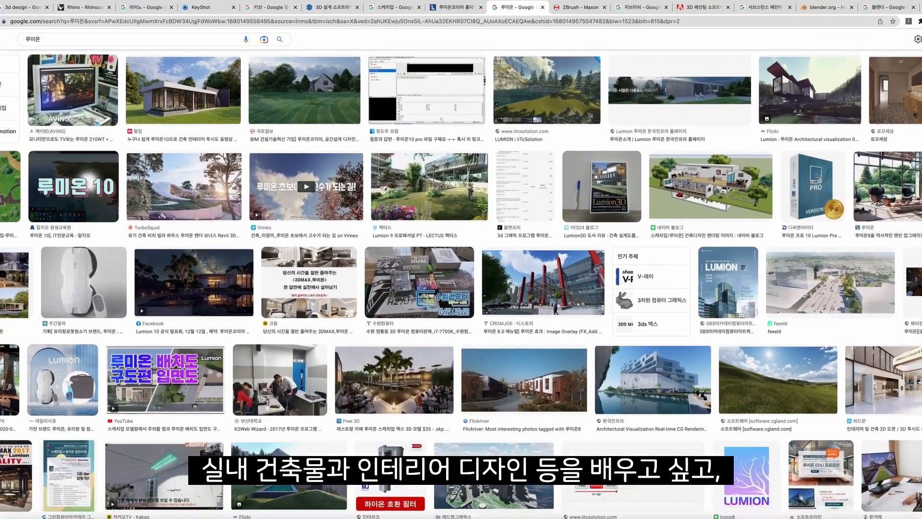
scroll(461, 288, "down", 3)
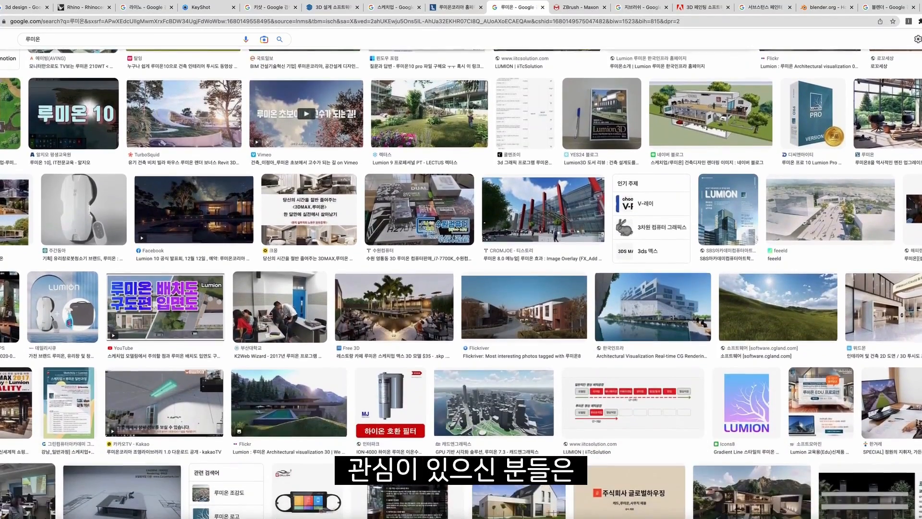
scroll(461, 288, "down", 3)
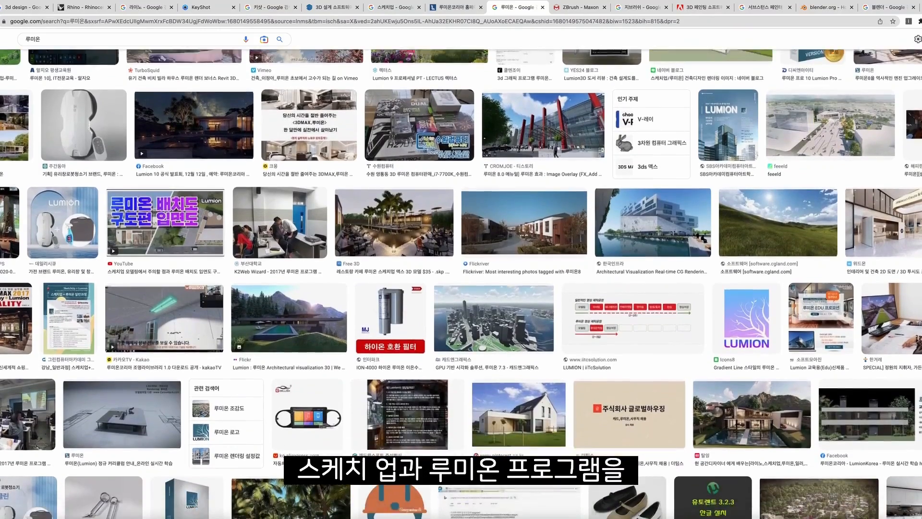
scroll(461, 288, "down", 3)
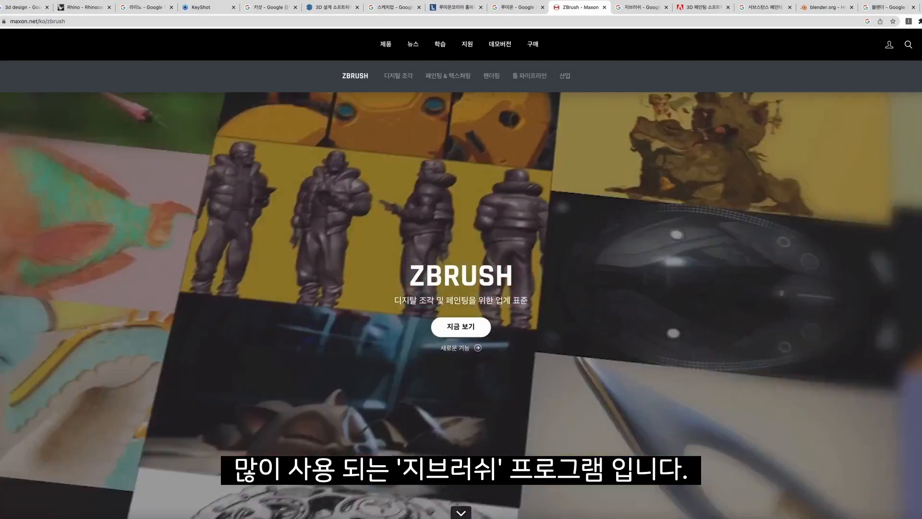
Examine Maxon's ZBrush page from the opening banner through 새로운 기능, 디지털 조각 and 페인팅 & 텍스쳐링 to the 커뮤니티 section.
scroll(461, 288, "down", 6)
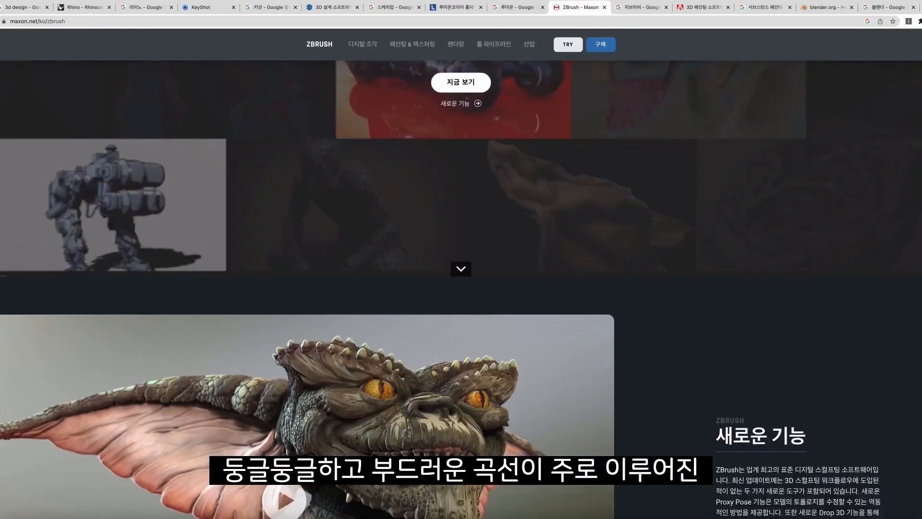
scroll(461, 289, "down", 5)
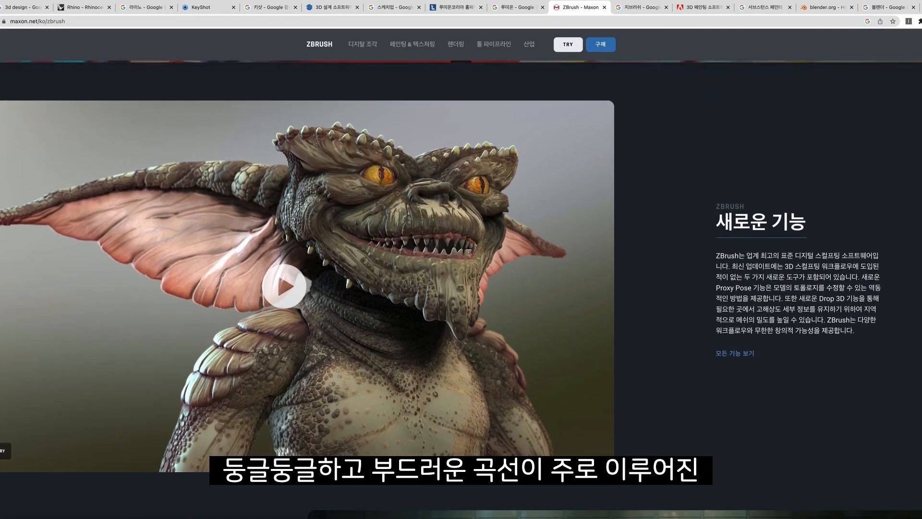
scroll(461, 289, "down", 4)
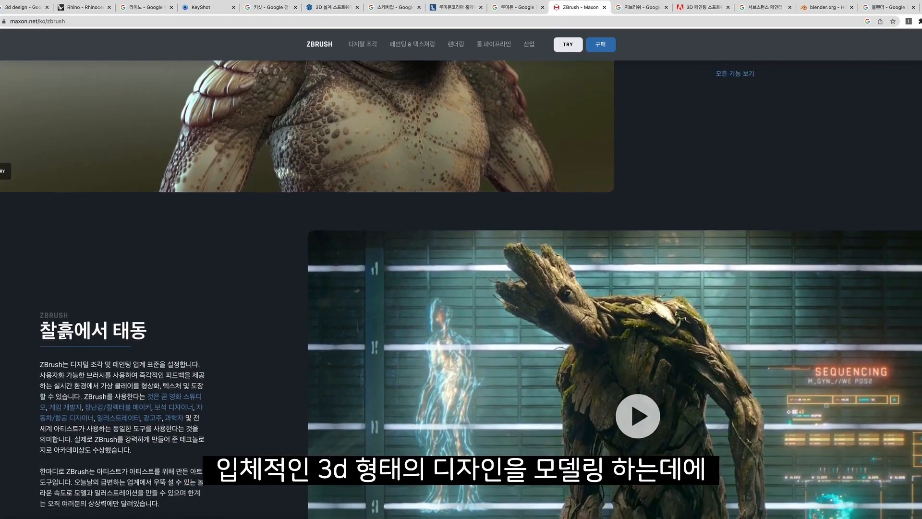
scroll(461, 288, "down", 4)
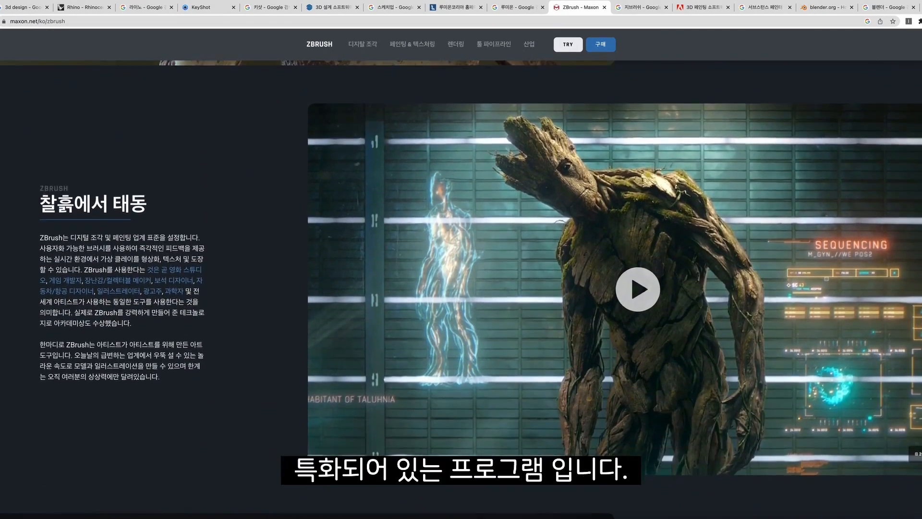
scroll(461, 288, "down", 5)
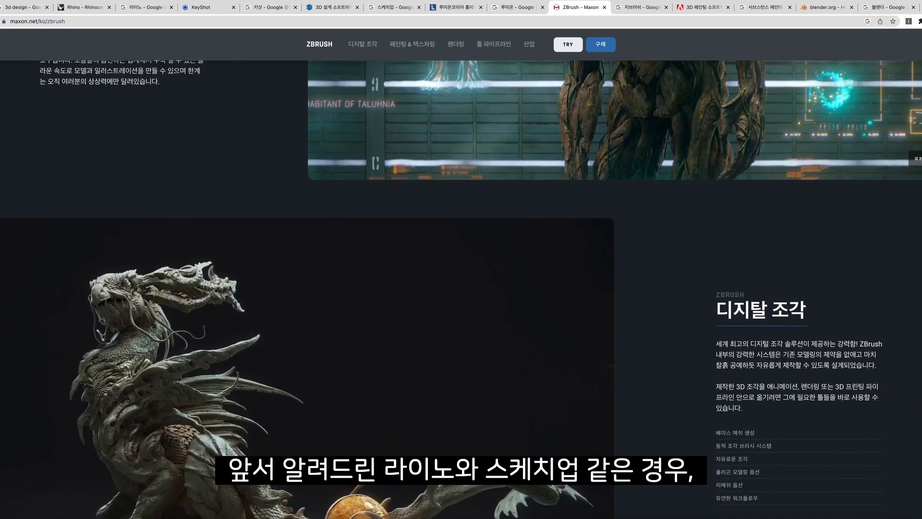
scroll(461, 288, "down", 6)
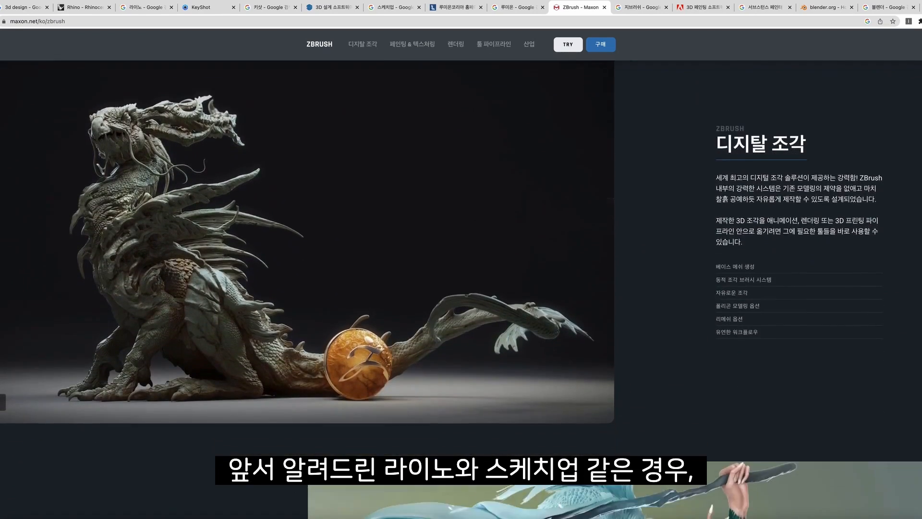
scroll(461, 288, "down", 3)
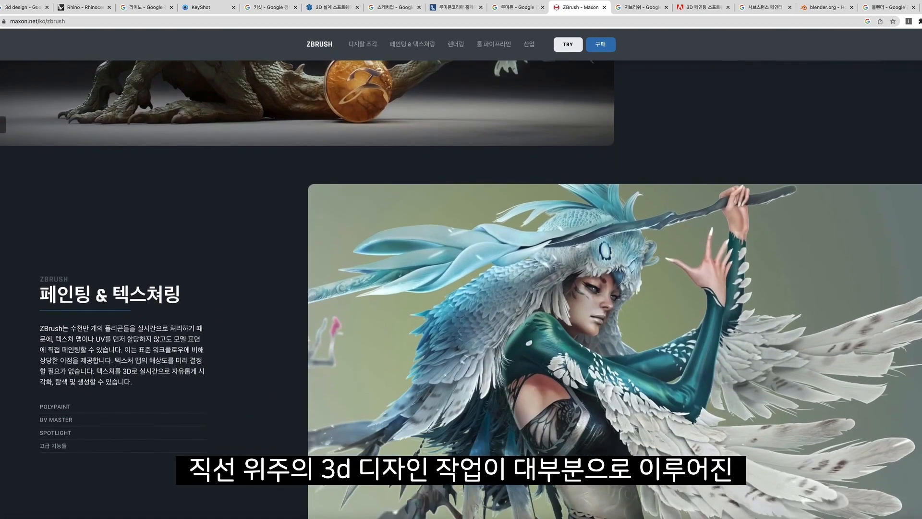
scroll(462, 288, "down", 2)
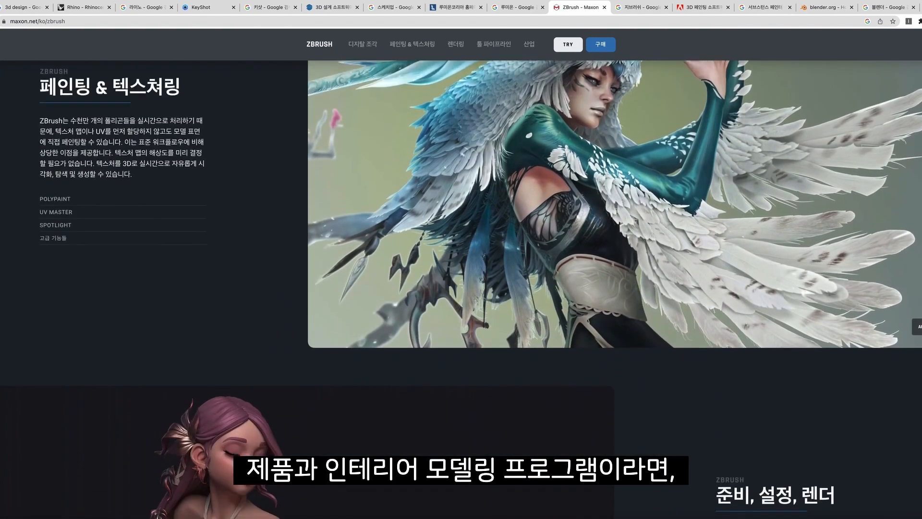
scroll(461, 288, "down", 3)
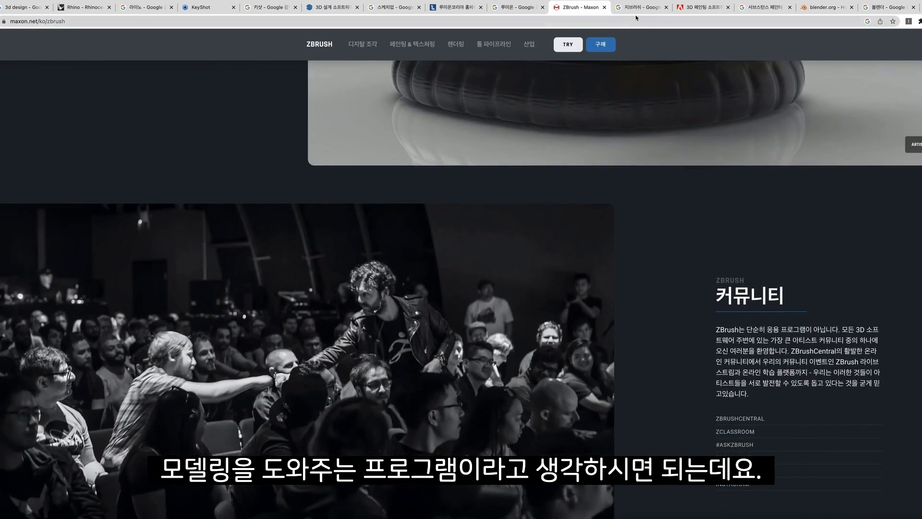
Switch to the Google image results for "지브러쉬" and browse the ZBrush sculpting and character examples.
left_click(639, 13)
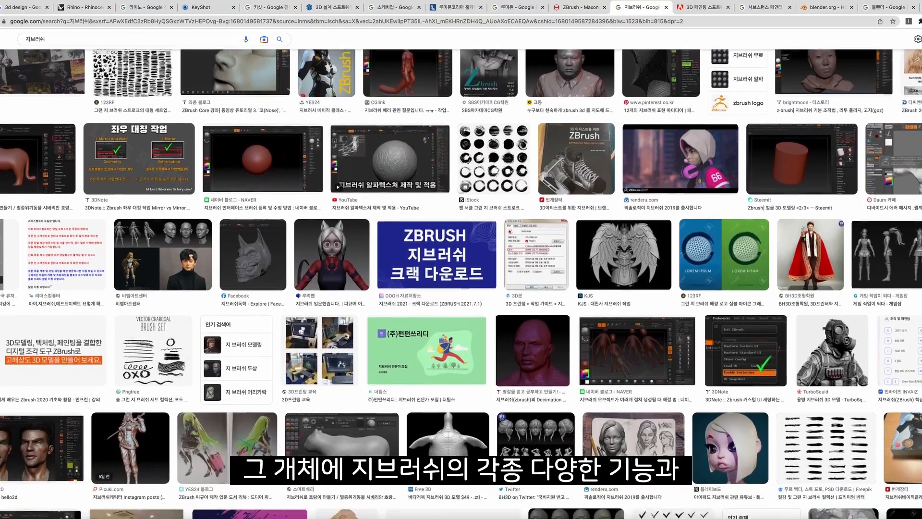
scroll(461, 284, "down", 3)
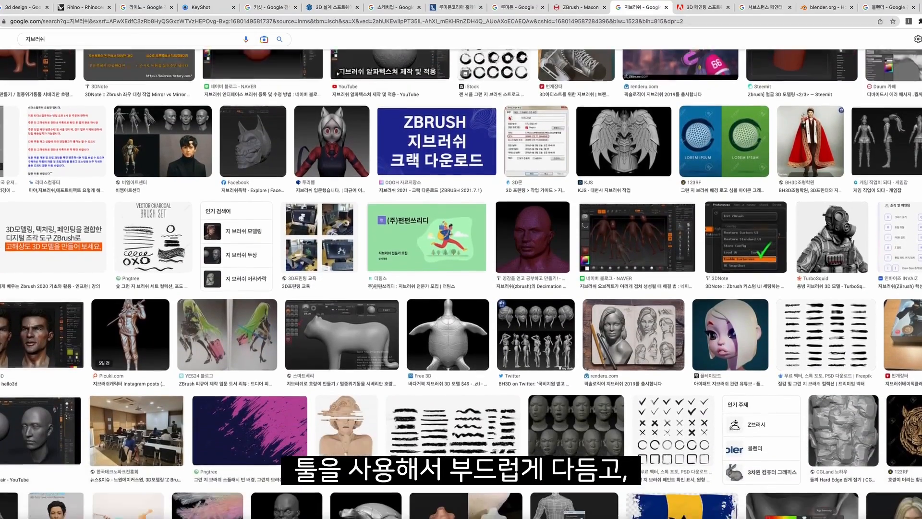
scroll(461, 283, "down", 3)
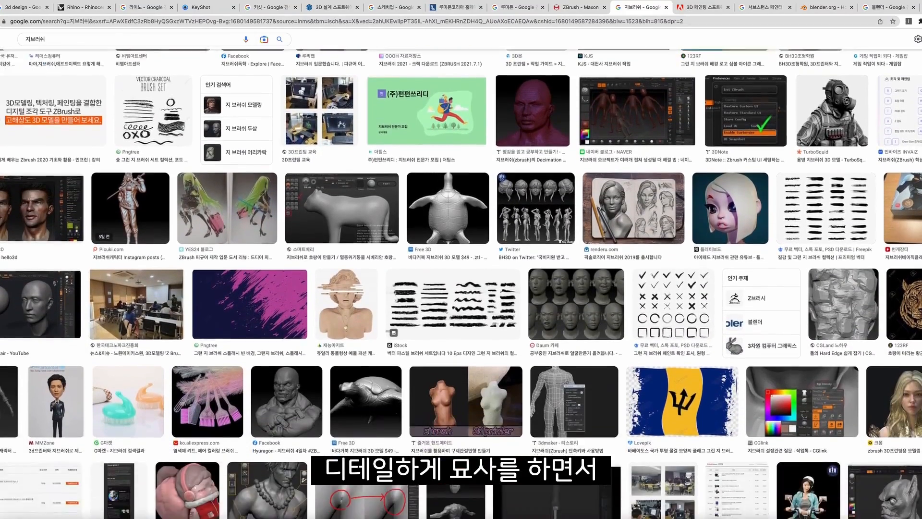
scroll(461, 284, "down", 1)
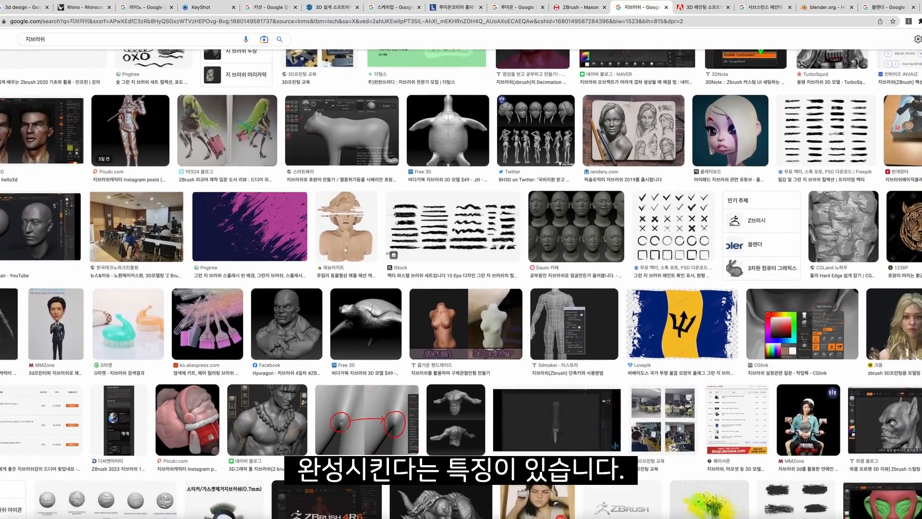
scroll(461, 283, "down", 3)
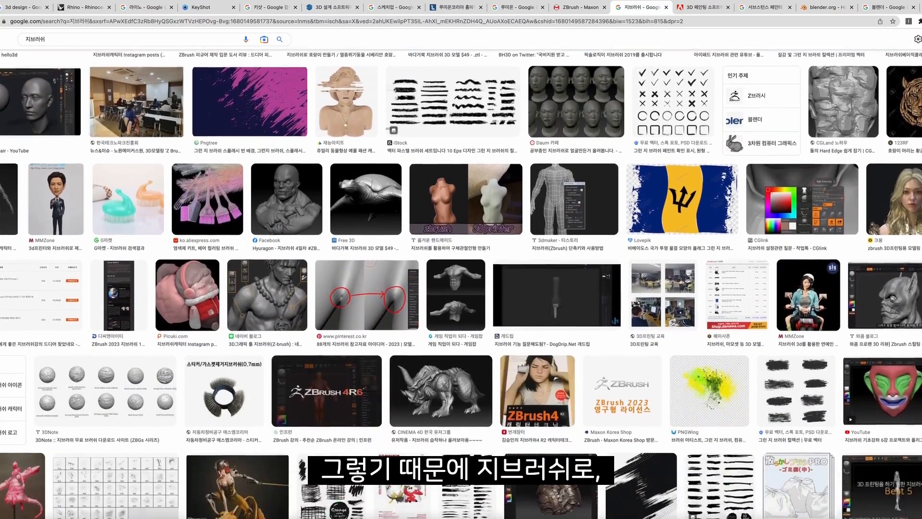
scroll(461, 283, "down", 2)
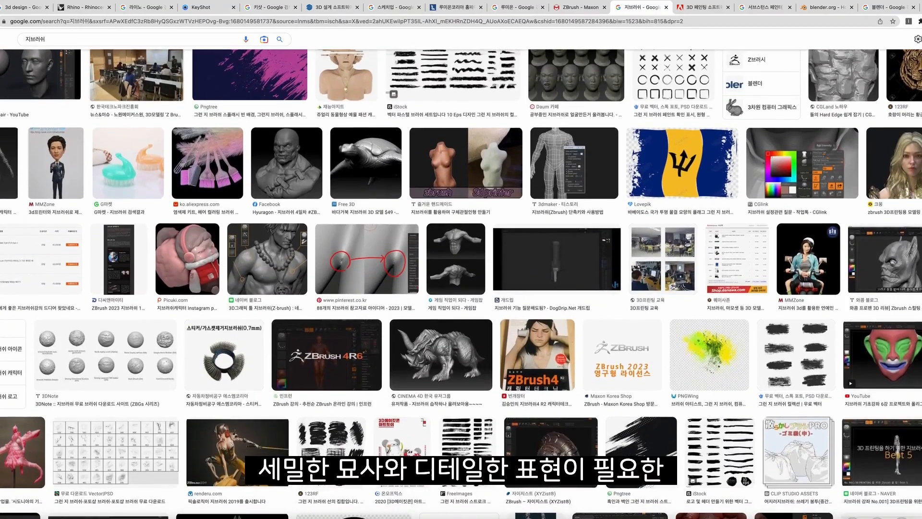
scroll(461, 283, "down", 2)
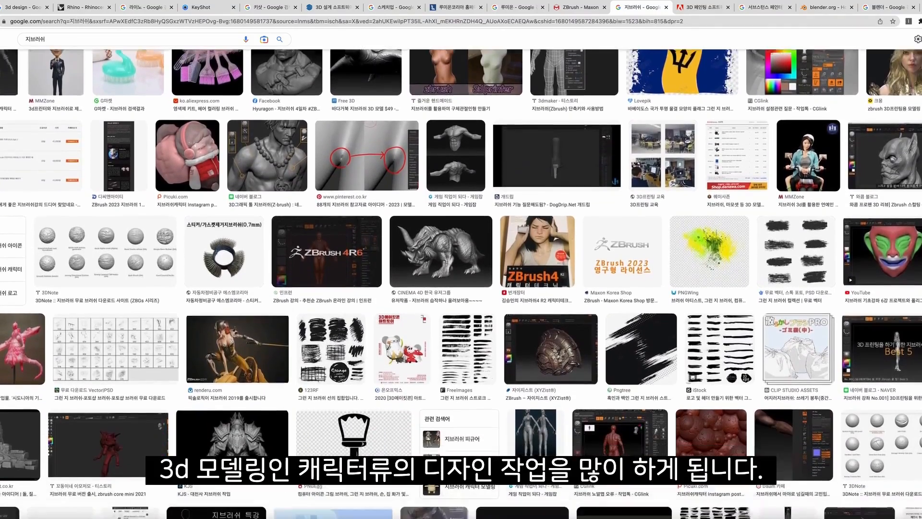
scroll(461, 284, "down", 2)
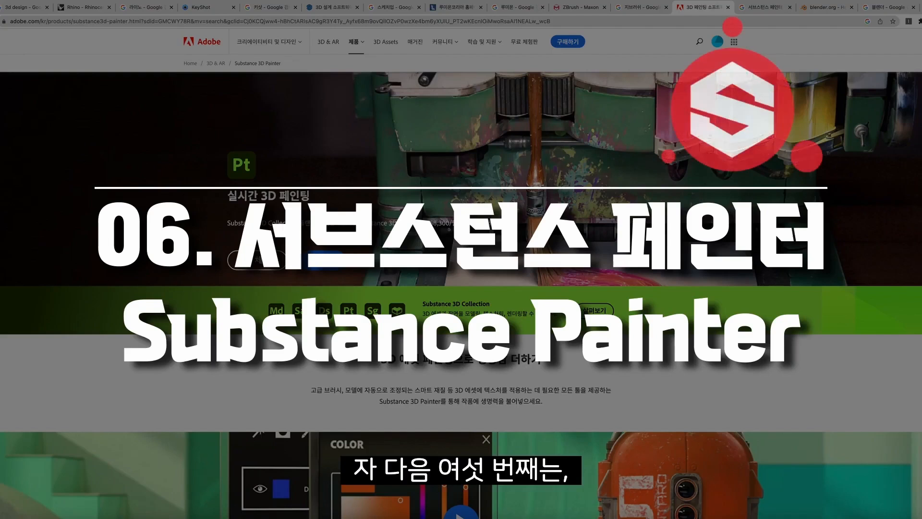
Examine Adobe's Substance 3D Painter page down to the 3D 에셋 페인팅으로 생동감 더하기 section and play its video unmuted.
scroll(461, 296, "down", 1)
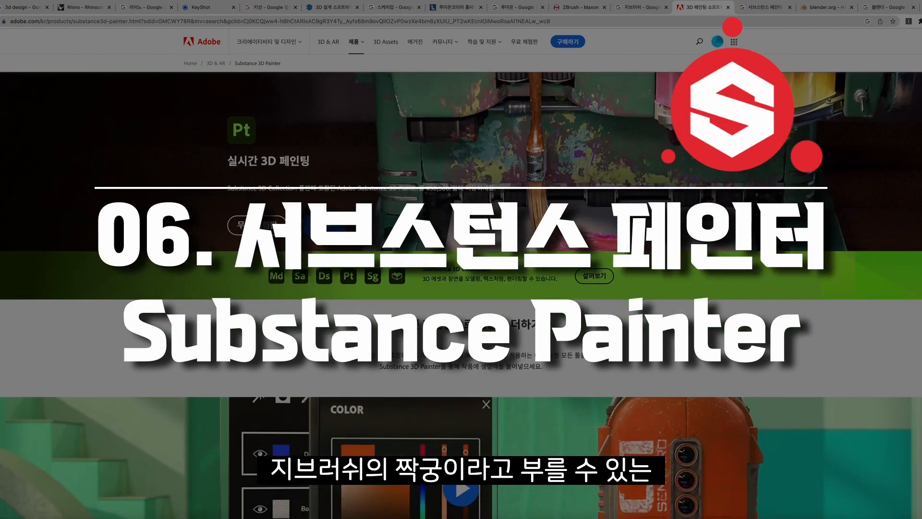
scroll(461, 296, "down", 1)
scroll(461, 295, "down", 3)
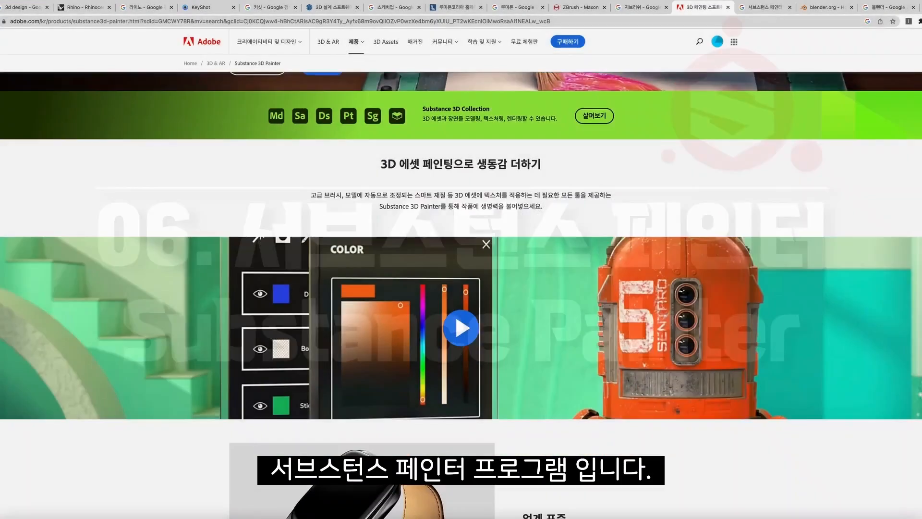
scroll(461, 295, "down", 1)
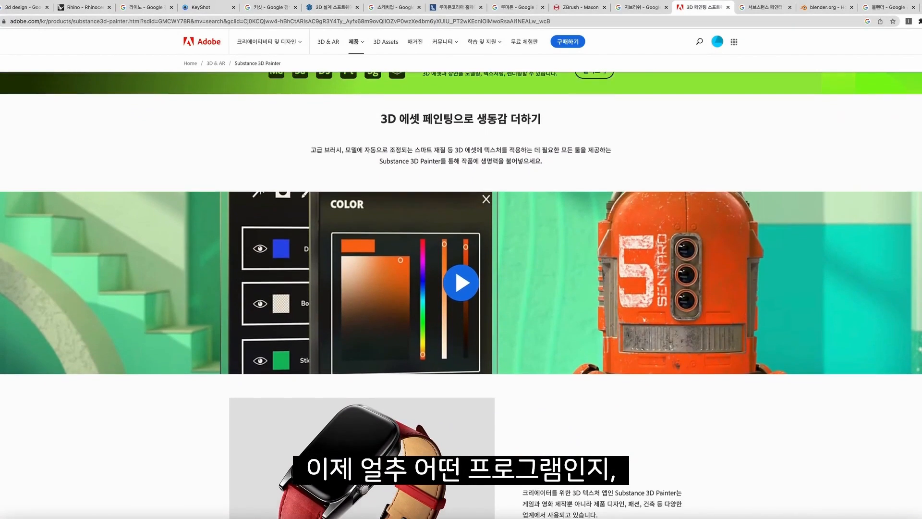
left_click(461, 235)
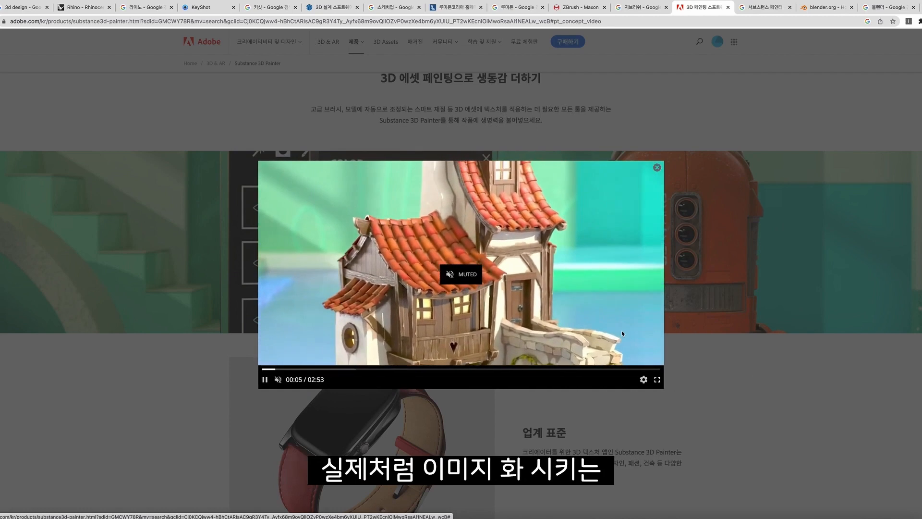
left_click(455, 279)
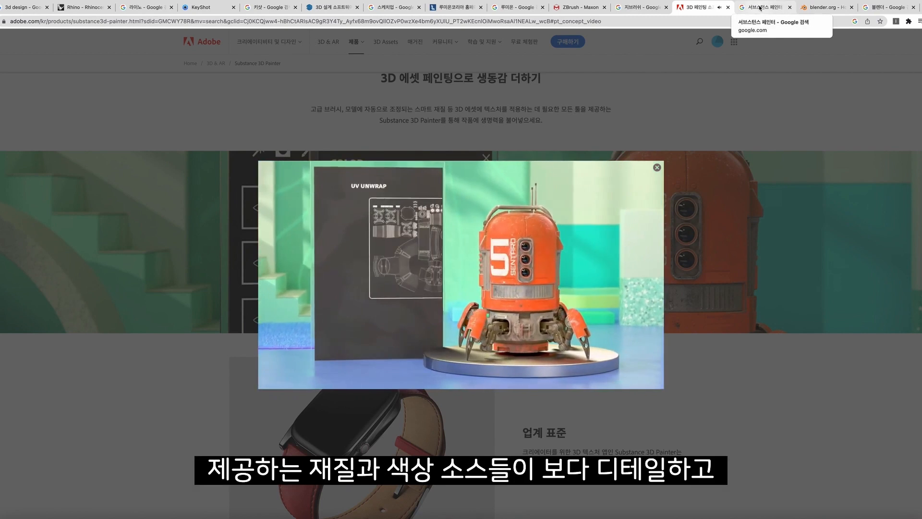
Switch to the Google image results for "서브스턴스 페인터" and browse the Substance Painter texturing examples.
left_click(760, 8)
scroll(461, 276, "down", 2)
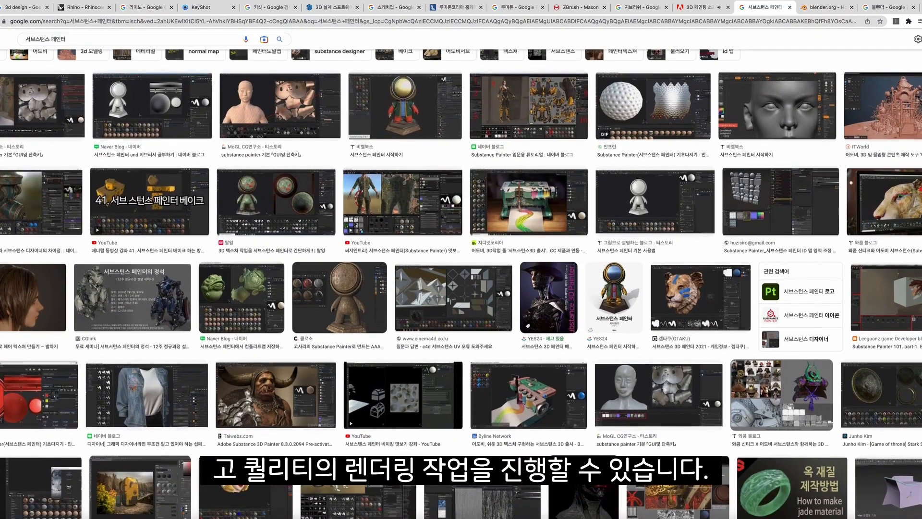
scroll(461, 276, "down", 4)
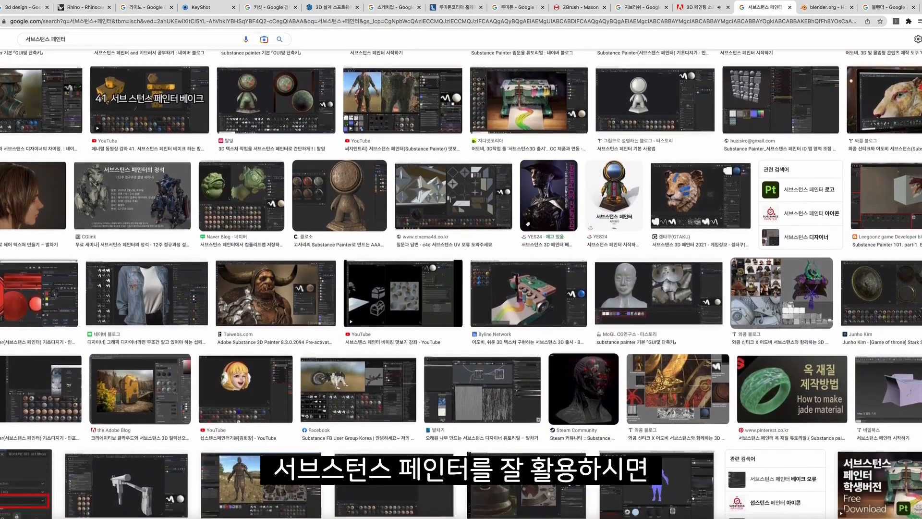
scroll(461, 277, "down", 3)
scroll(461, 276, "down", 1)
scroll(461, 277, "down", 4)
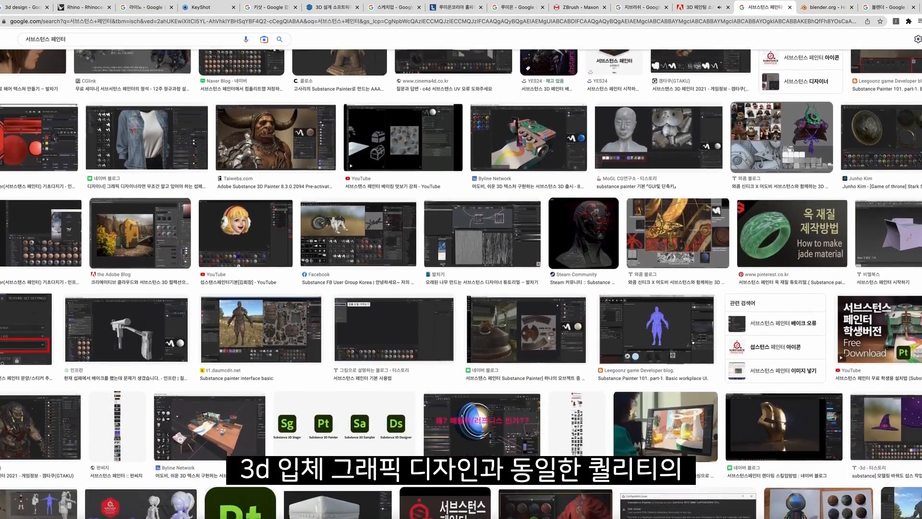
scroll(461, 276, "down", 5)
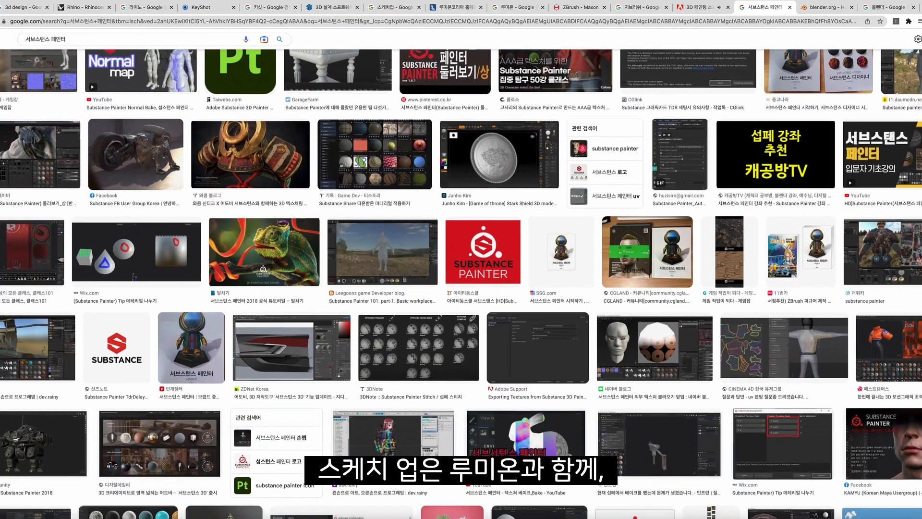
scroll(461, 269, "down", 1)
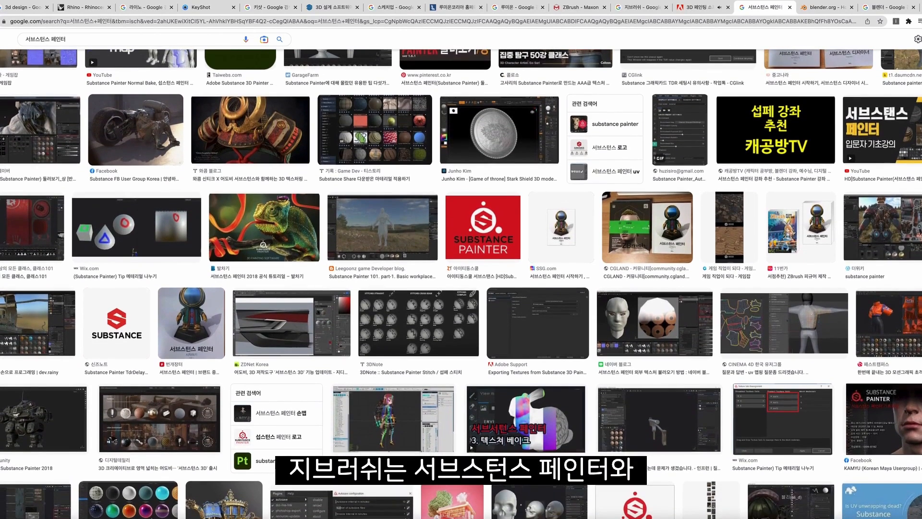
Browse further down the Google image results for "서브스턴스 페인터" to view more Substance Painter texturing examples.
scroll(461, 269, "down", 2)
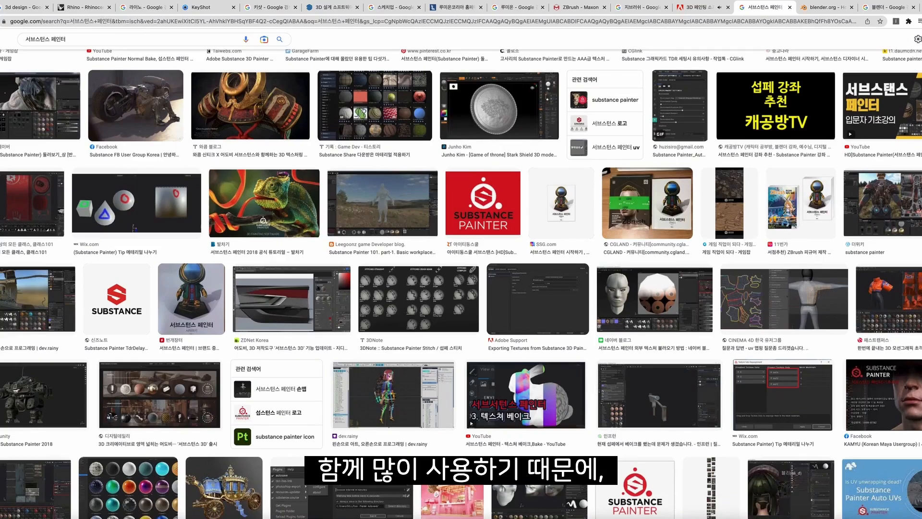
scroll(461, 269, "down", 1)
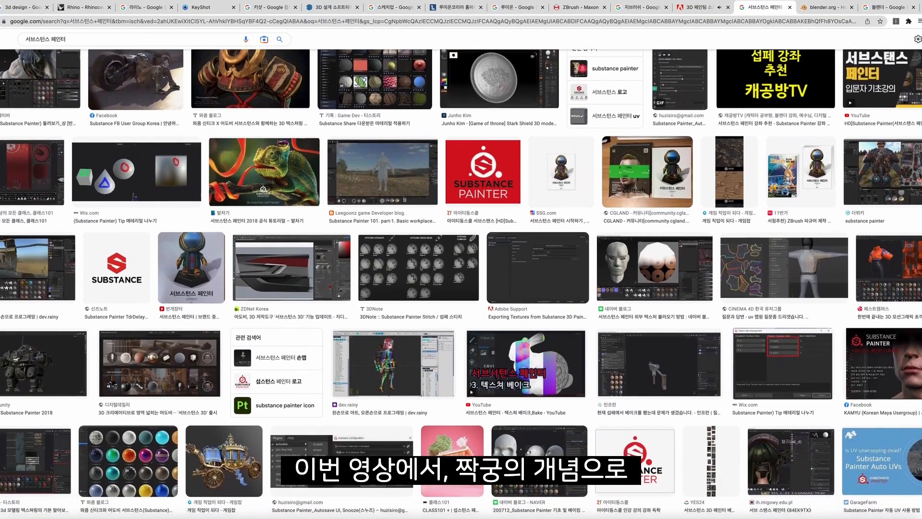
scroll(461, 269, "down", 3)
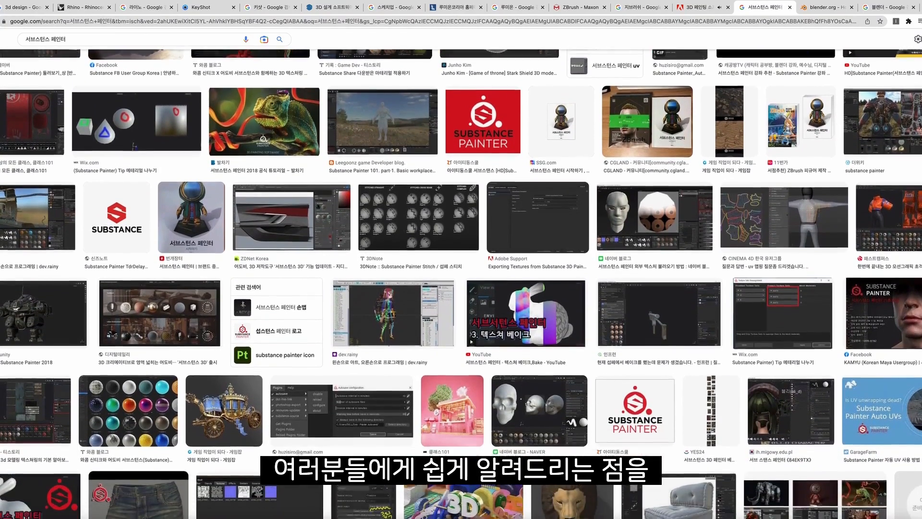
scroll(461, 269, "down", 4)
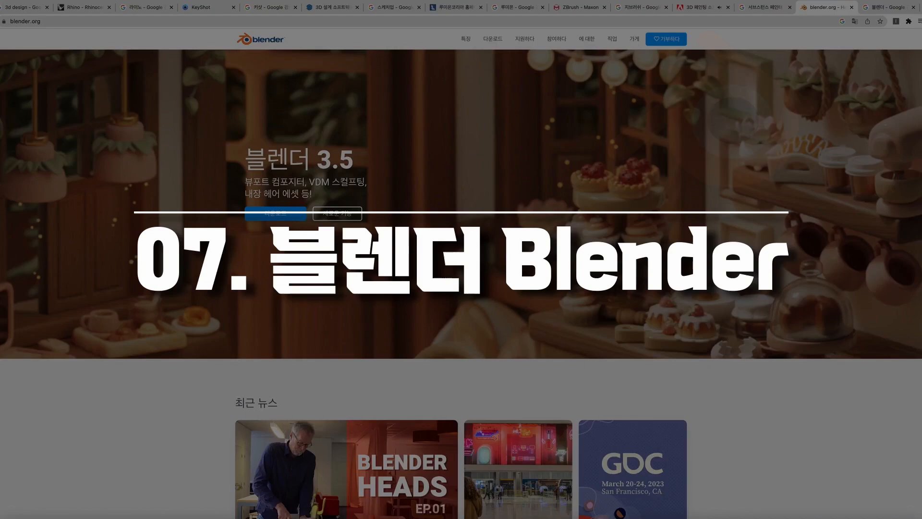
Examine the blender.org homepage from the 블렌더 3.5 banner through 최근 뉴스, 무료 및 오픈 소스 and 업계의 일부 to 너가 필요한 모든것.
scroll(461, 269, "down", 1)
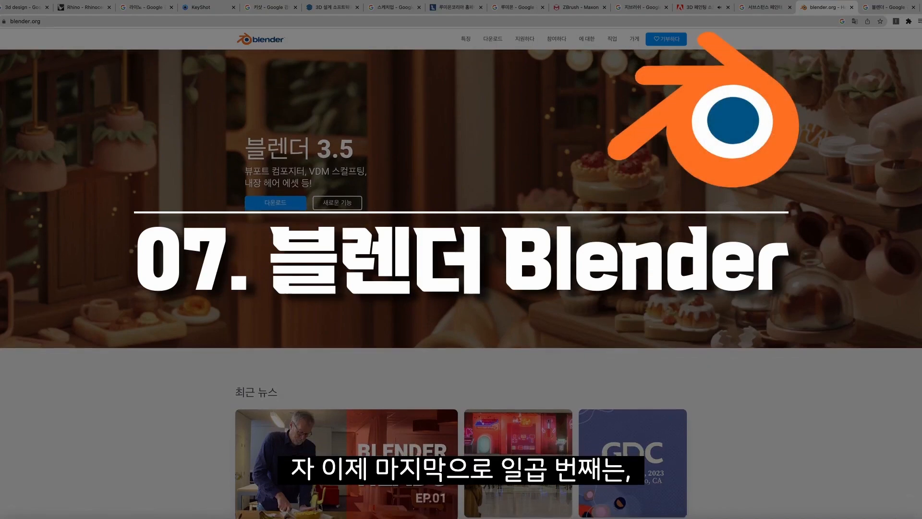
scroll(461, 192, "down", 4)
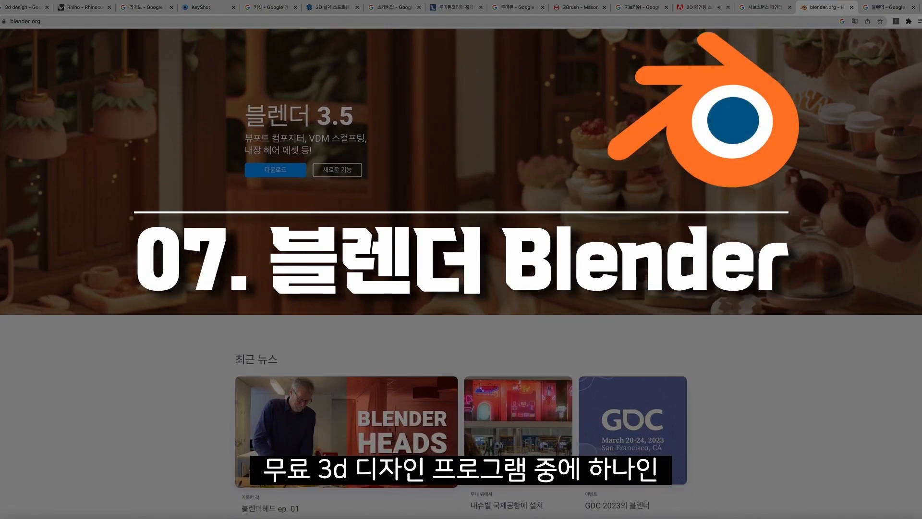
scroll(461, 259, "down", 3)
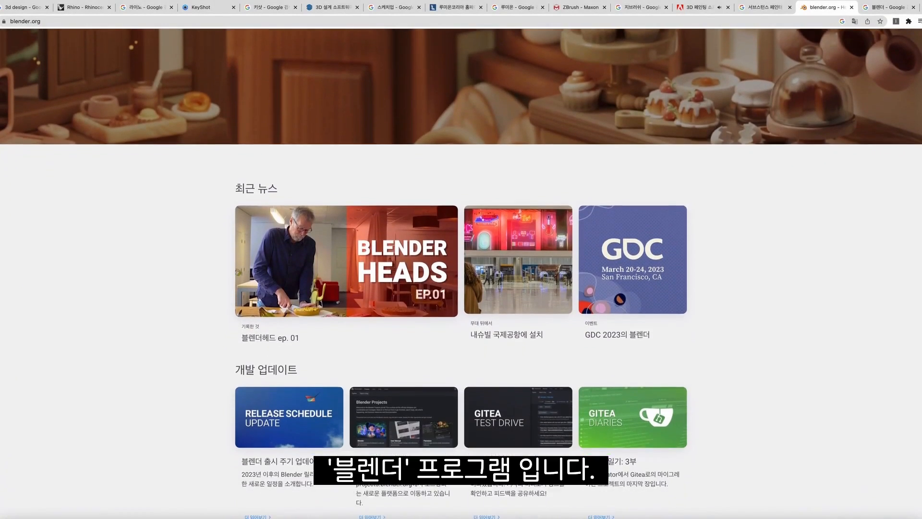
scroll(461, 260, "down", 3)
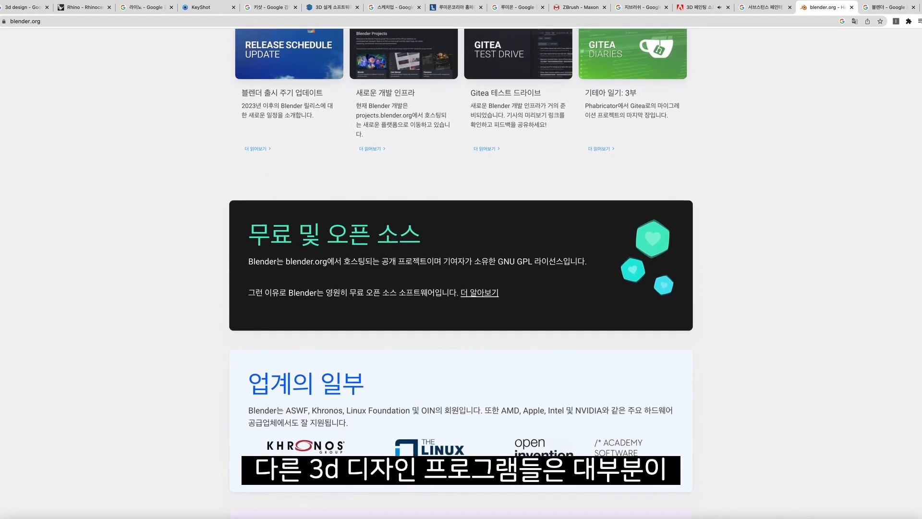
scroll(461, 259, "down", 1)
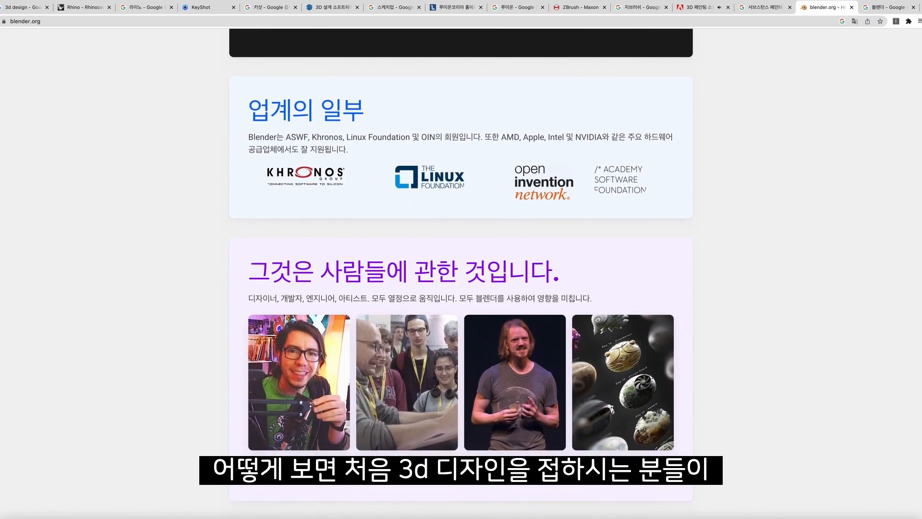
scroll(461, 259, "down", 1)
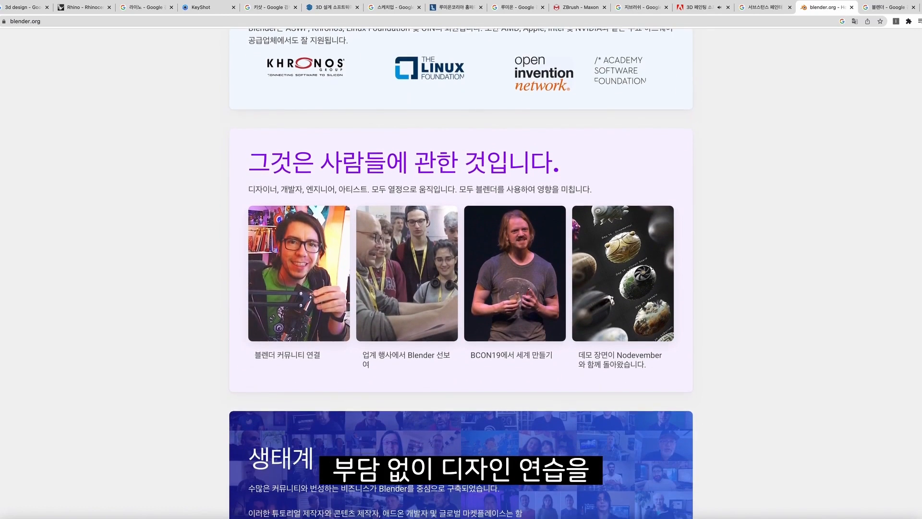
scroll(461, 259, "down", 5)
scroll(461, 259, "down", 3)
scroll(461, 260, "down", 2)
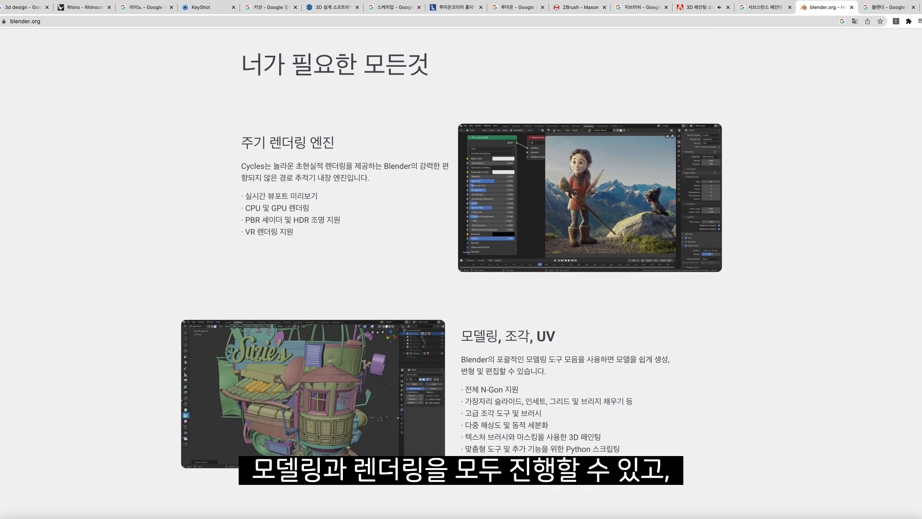
Examine Blender's feature sections from 주기 렌더링 엔진 and 모델링, 조각, UV through 애니메이션 및 리깅 to 나만의 것으로 만들기.
scroll(461, 259, "down", 3)
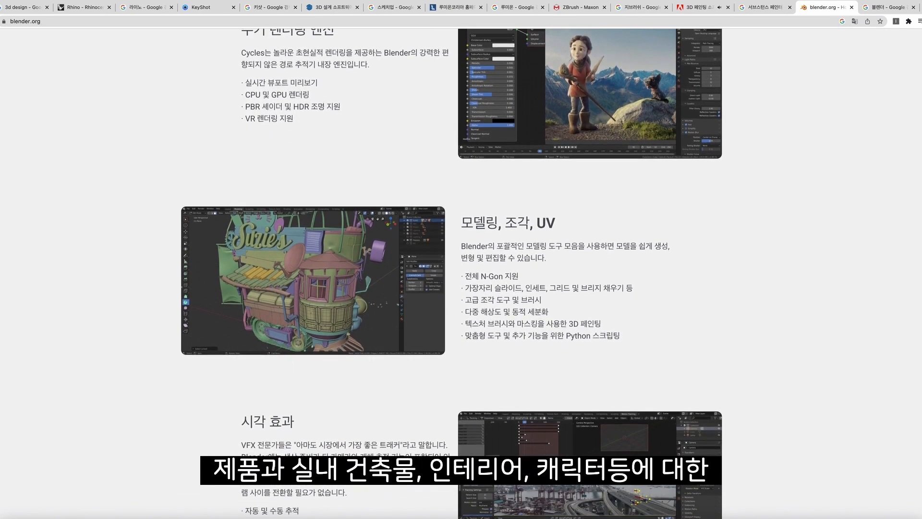
scroll(461, 260, "down", 3)
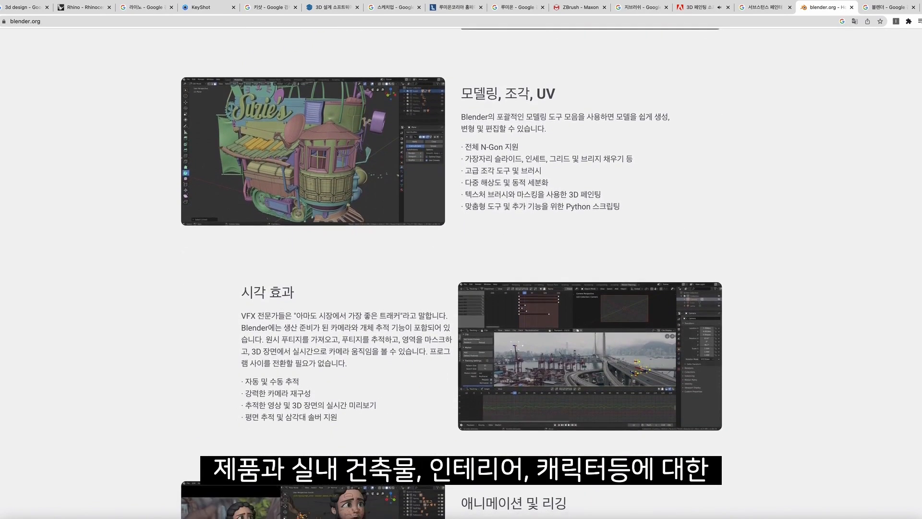
scroll(461, 259, "down", 3)
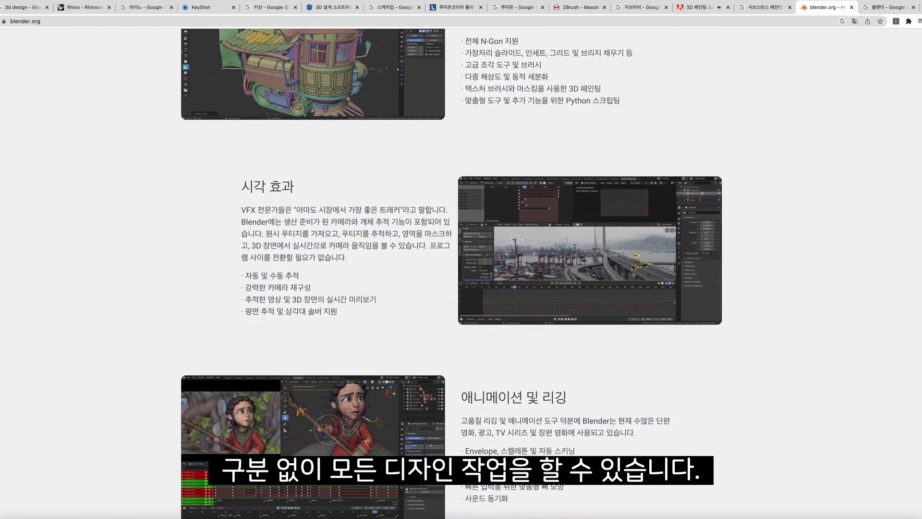
scroll(461, 260, "down", 3)
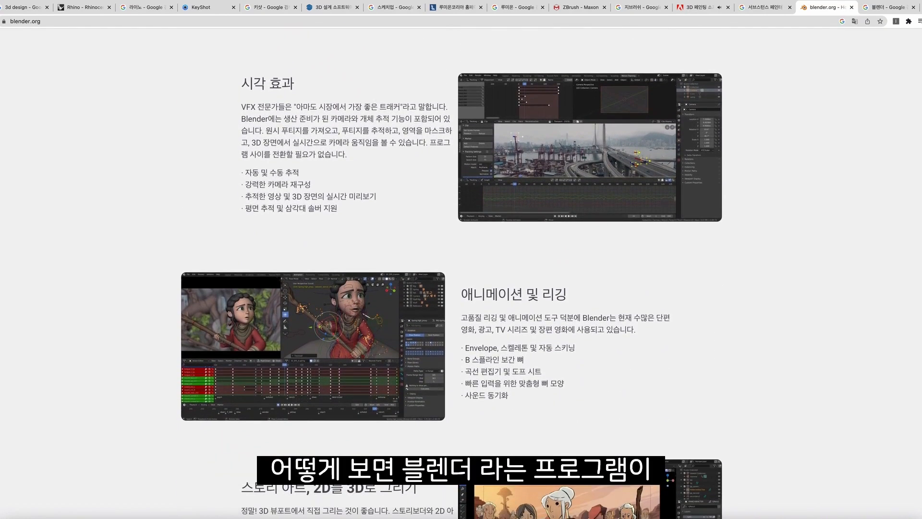
scroll(461, 259, "down", 3)
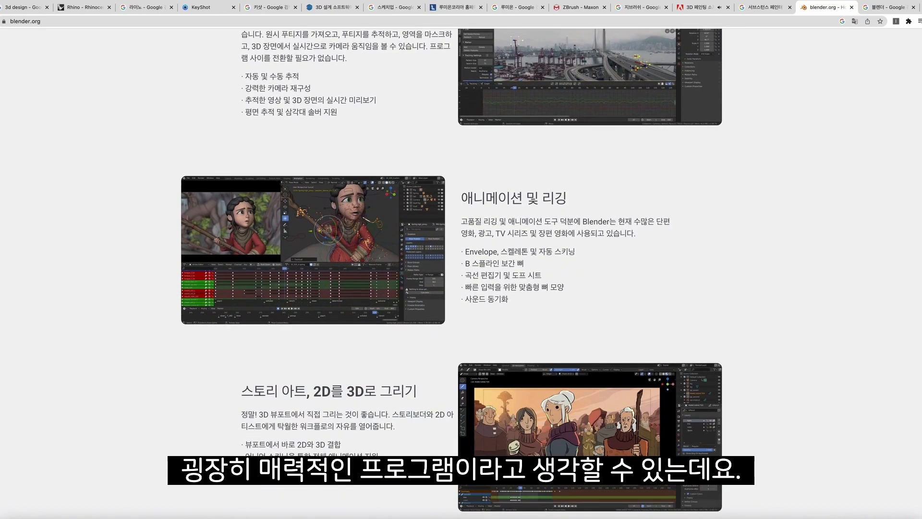
scroll(461, 260, "down", 3)
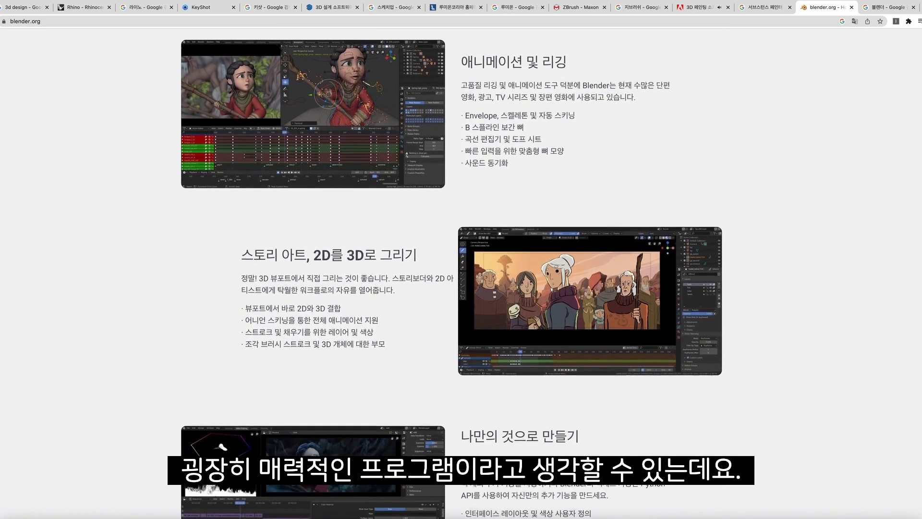
scroll(461, 259, "down", 3)
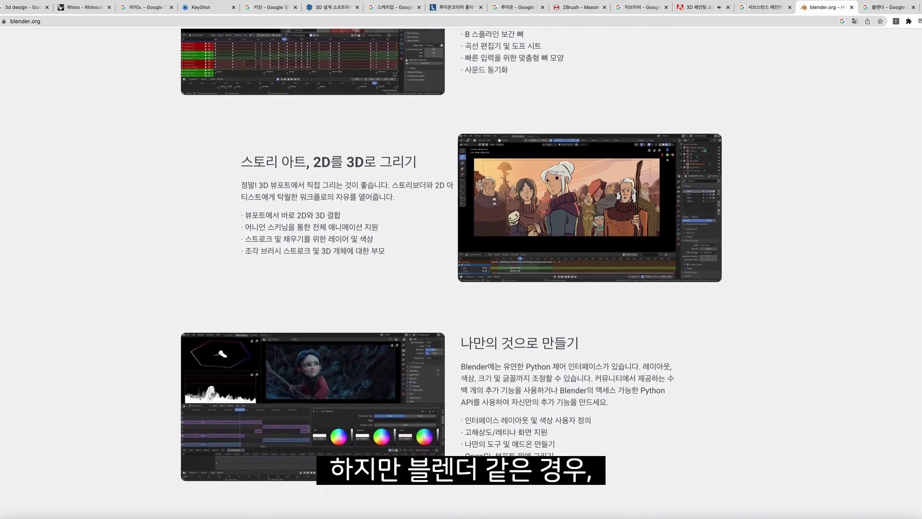
scroll(461, 259, "down", 2)
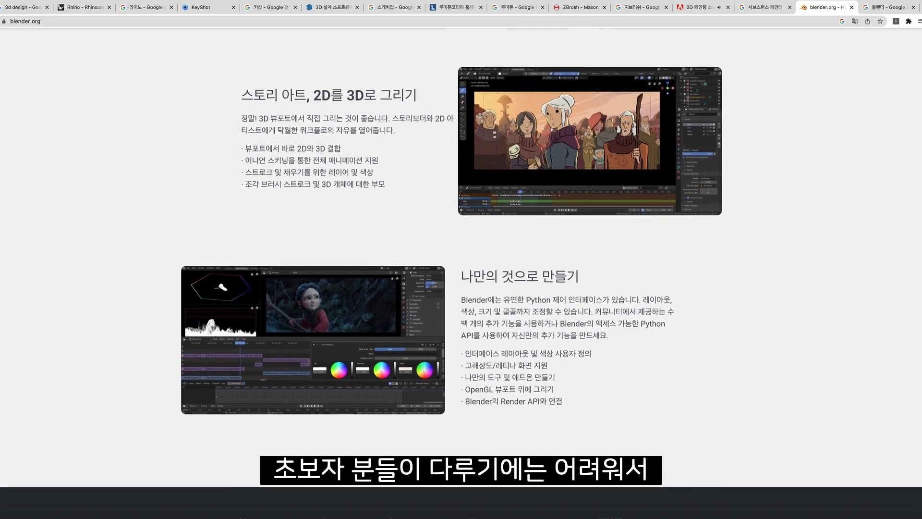
scroll(461, 259, "down", 2)
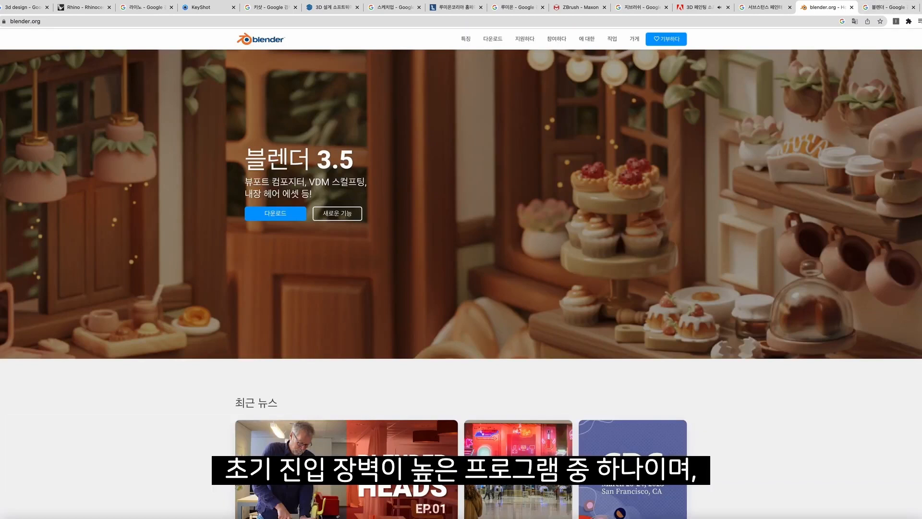
Review the blender.org homepage again from its opening banner through 개발 업데이트 and 무료 및 오픈 소스 to the 생태계 section.
scroll(462, 203, "down", 1)
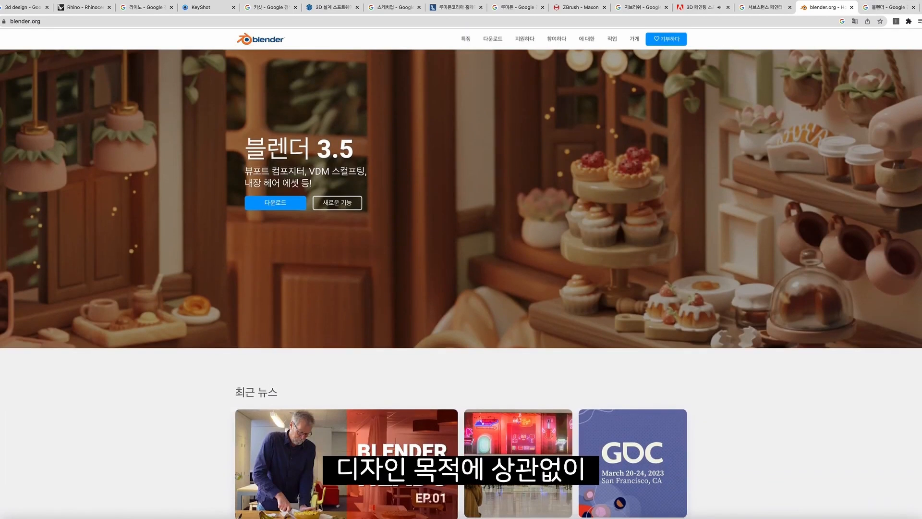
scroll(462, 260, "down", 2)
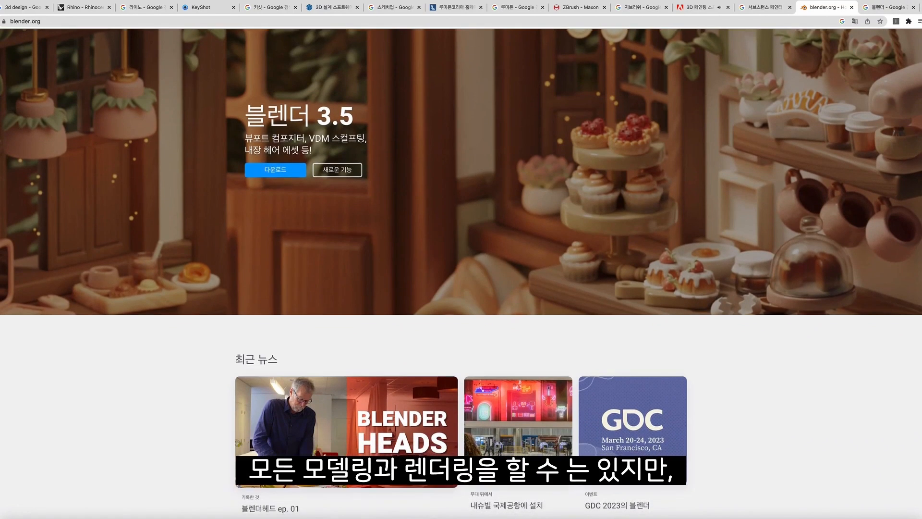
scroll(462, 260, "down", 3)
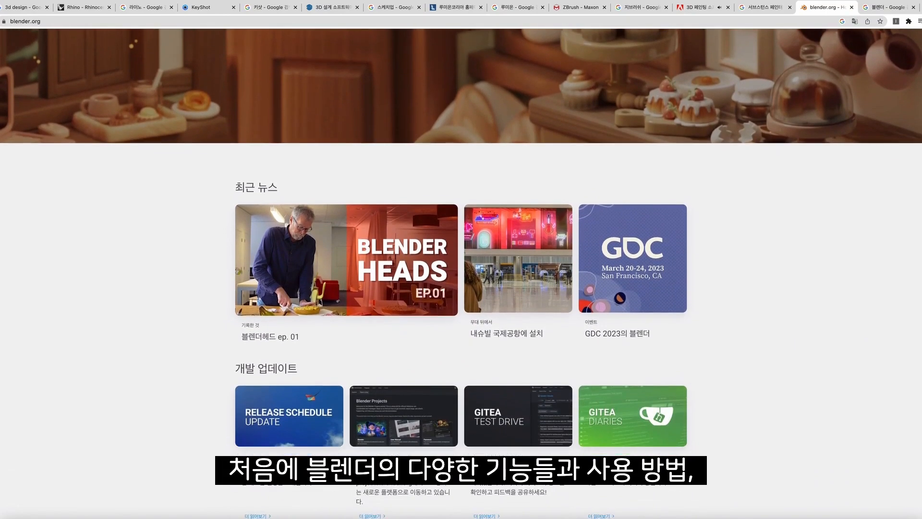
scroll(461, 259, "down", 3)
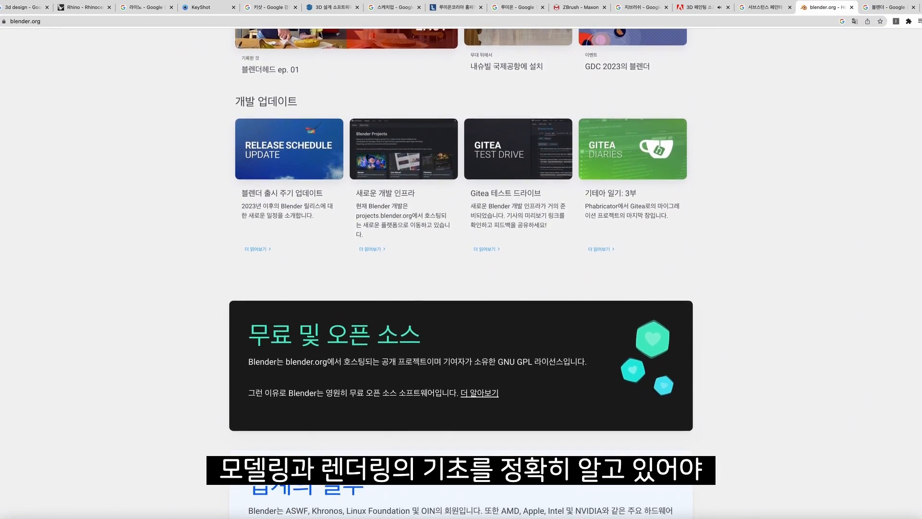
scroll(461, 259, "down", 1)
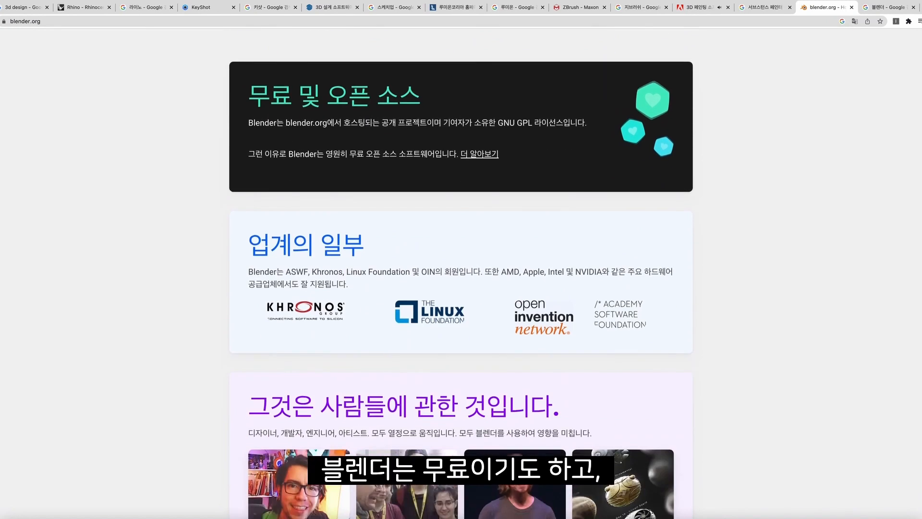
scroll(461, 260, "down", 2)
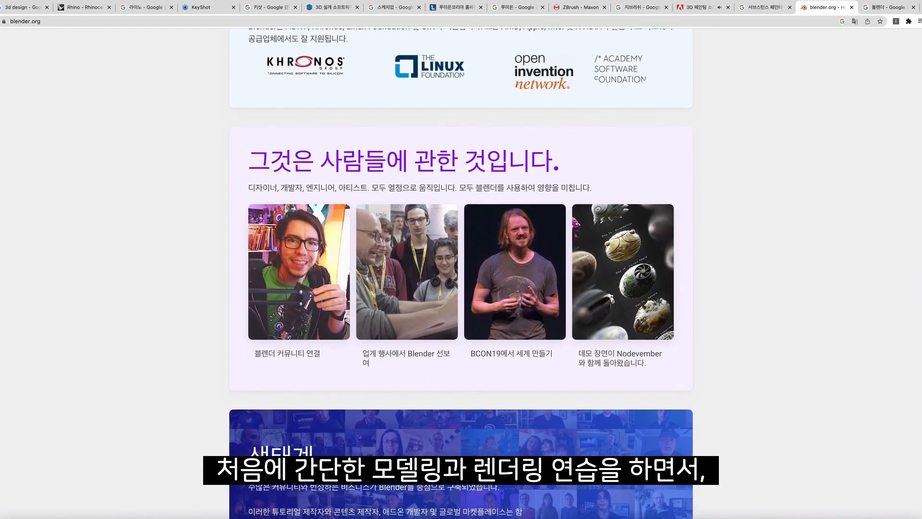
scroll(461, 259, "down", 2)
scroll(461, 259, "down", 8)
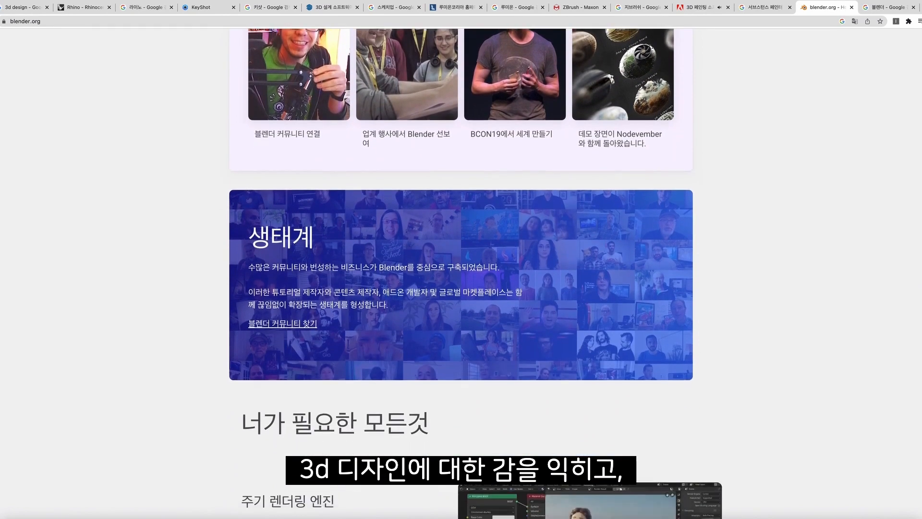
scroll(461, 259, "down", 4)
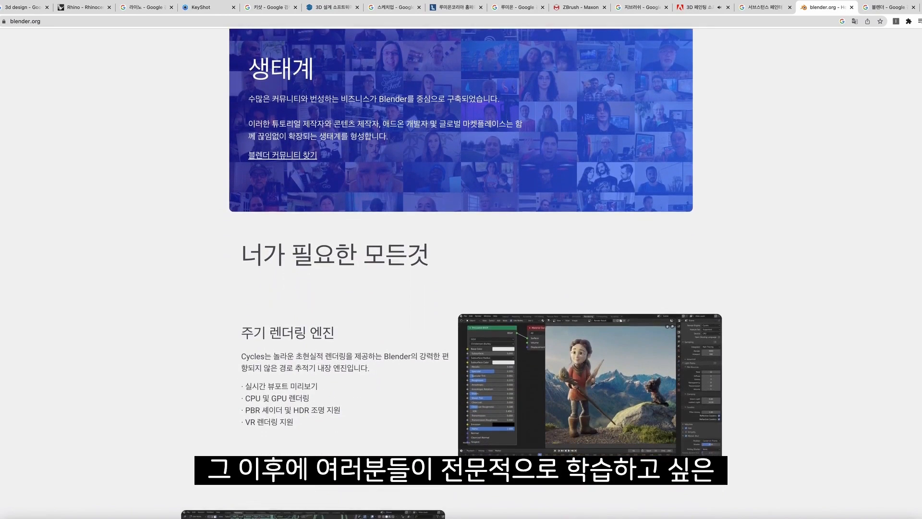
Review Blender's rendering, modeling, 시각 효과 and 애니메이션 및 리깅 features again, down to 스토리 아트, 2D를 3D로 그리기.
scroll(461, 259, "down", 3)
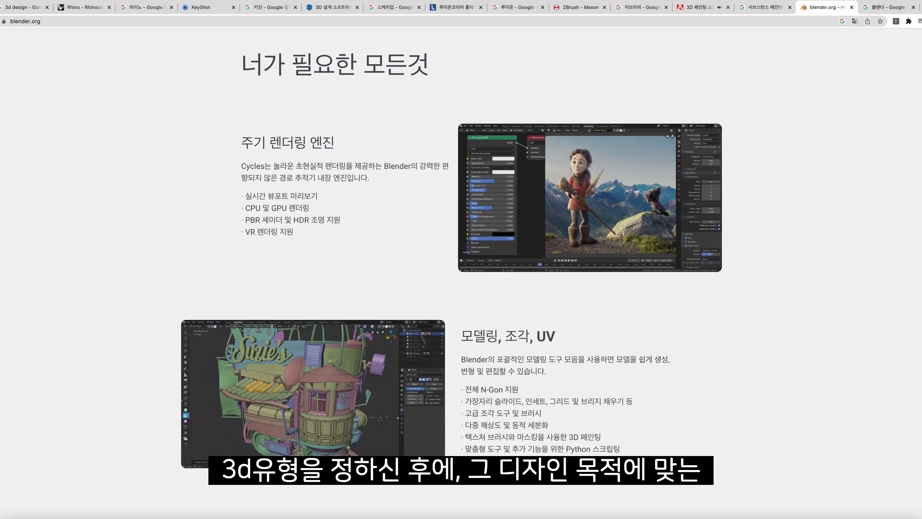
scroll(461, 259, "down", 4)
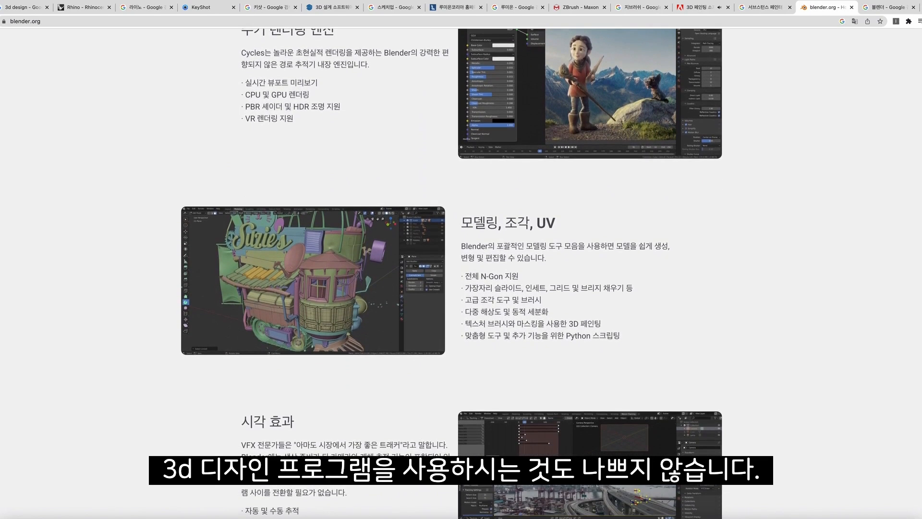
scroll(461, 259, "down", 5)
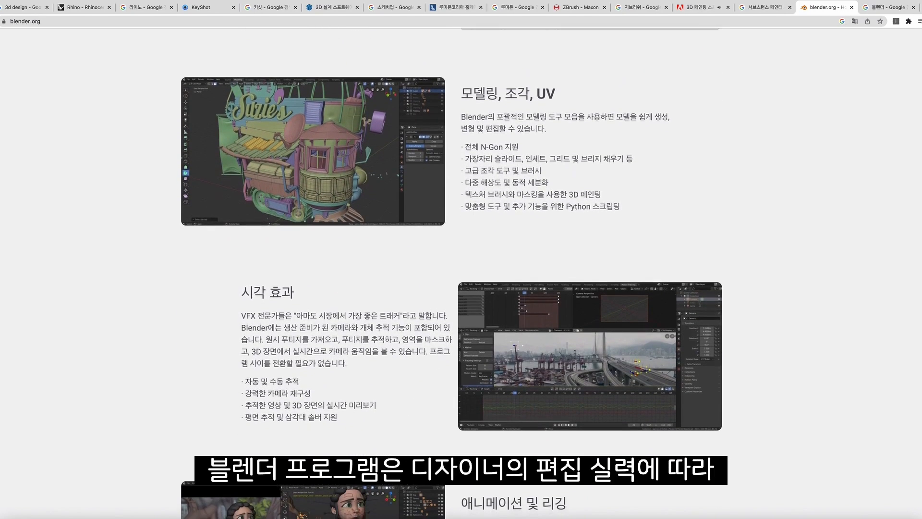
scroll(462, 259, "down", 4)
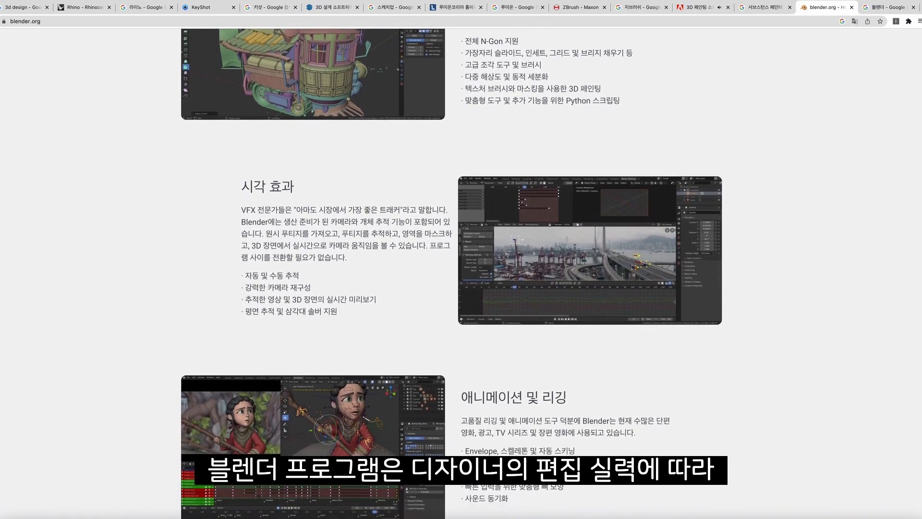
scroll(461, 259, "down", 4)
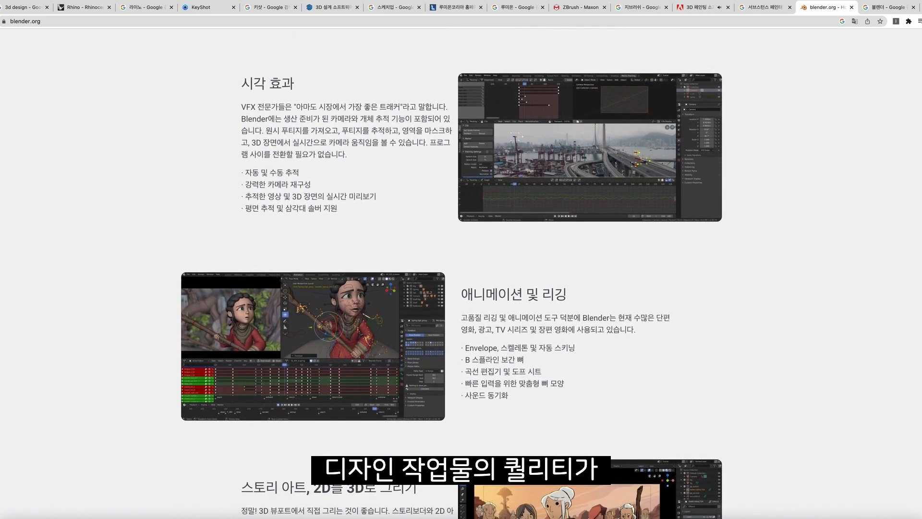
scroll(461, 259, "down", 4)
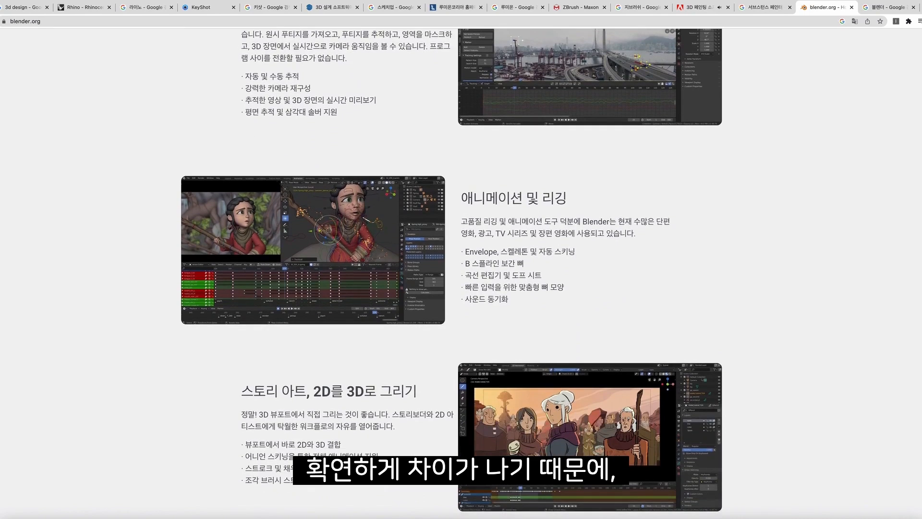
scroll(462, 259, "down", 5)
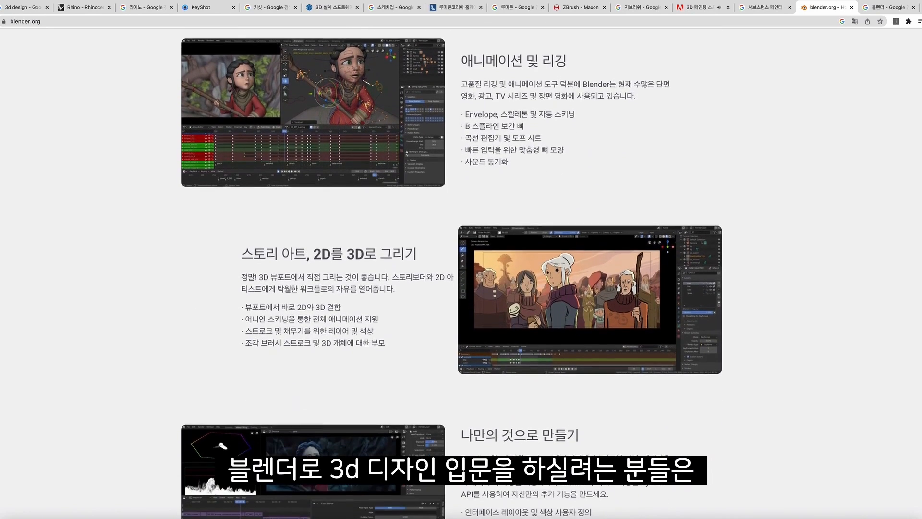
Read the remaining blender.org feature sections below 스토리 아트, 2D를 3D로 그리기.
scroll(461, 259, "down", 4)
scroll(462, 260, "down", 3)
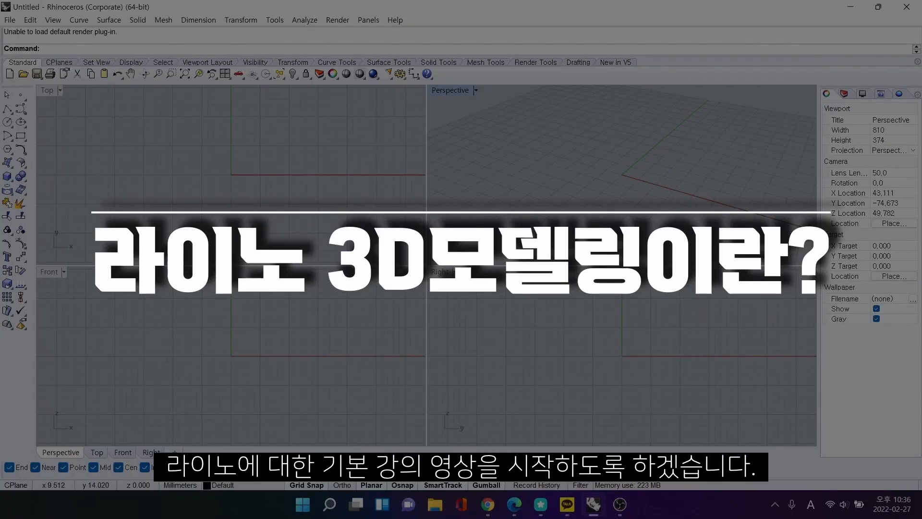
Switch to Rhinoceros and examine the empty Top, Perspective, Front and Right viewports of the untitled document.
scroll(288, 158, "down", 8)
scroll(289, 158, "up", 6)
scroll(290, 158, "down", 6)
mouse_move(290, 157)
right_mouse_down()
mouse_move(303, 185)
mouse_move(292, 170)
right_mouse_up()
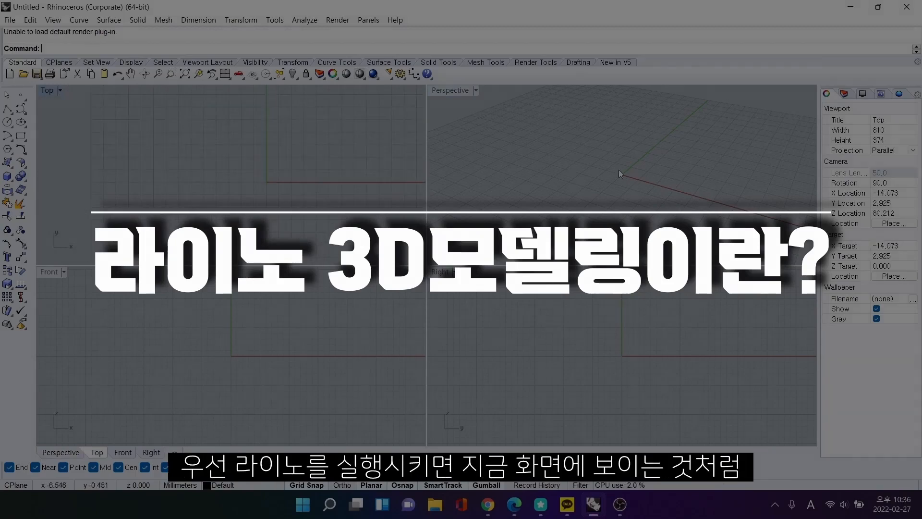
scroll(619, 170, "down", 5)
scroll(618, 170, "up", 6)
right_click_drag(629, 148, 624, 142, "shift")
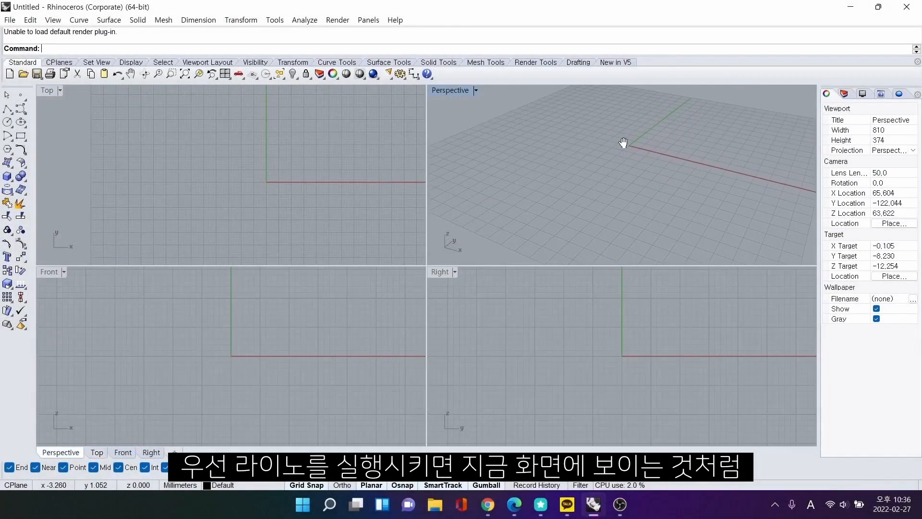
right_click_drag(682, 178, 572, 173)
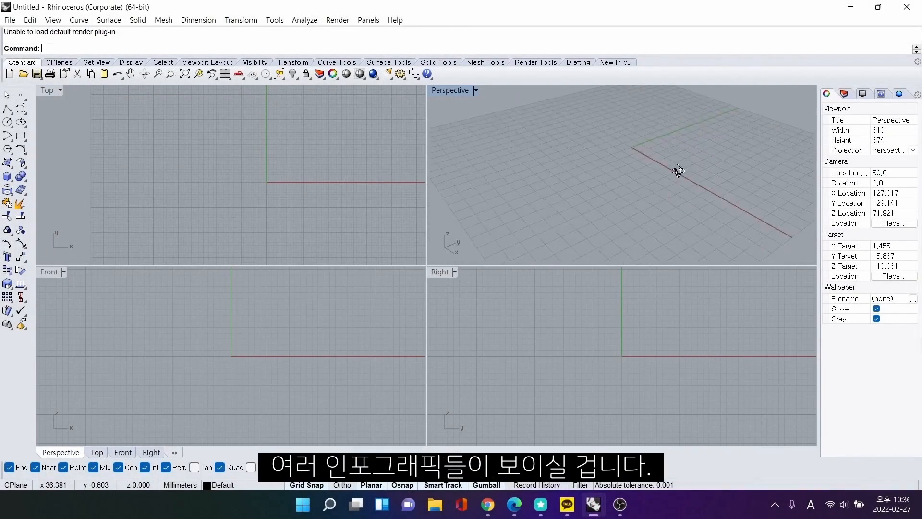
scroll(648, 356, "down", 3)
scroll(267, 358, "down", 5)
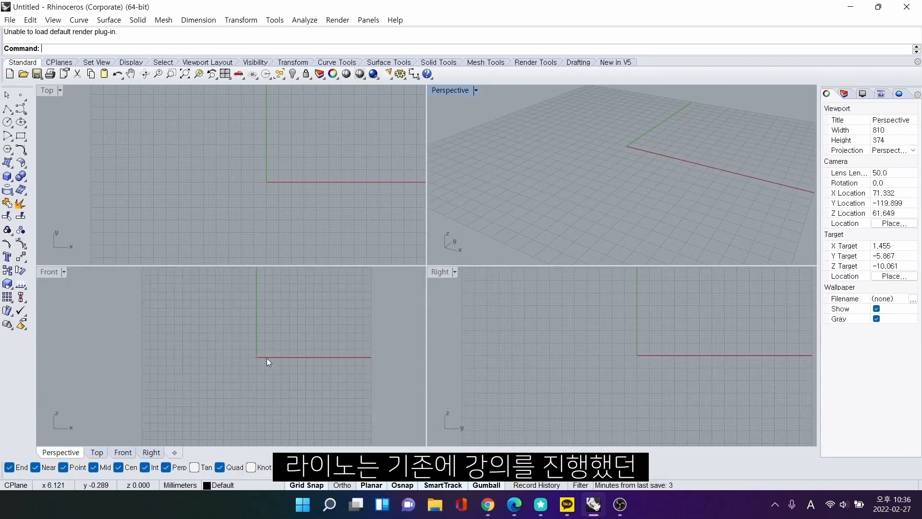
scroll(267, 357, "up", 4)
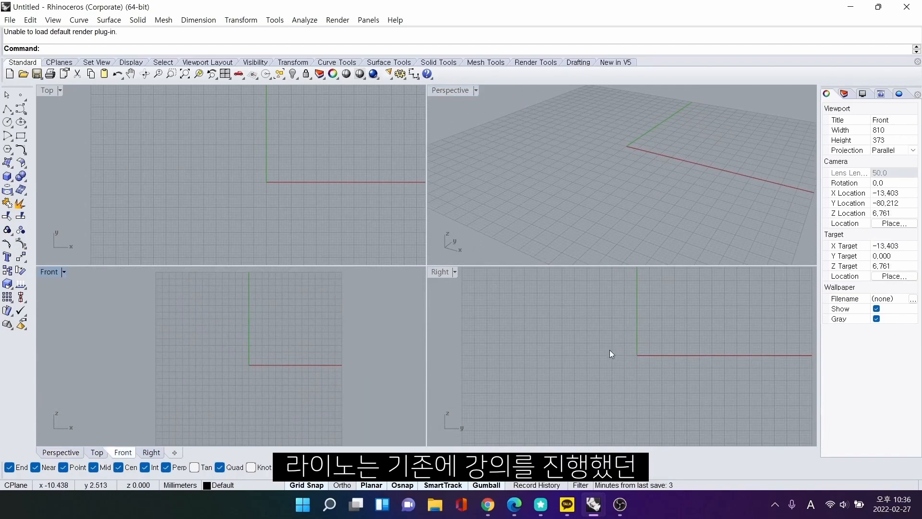
right_click_drag(614, 352, 603, 348)
Bring up the 완성본 model and inspect the vehicle from several angles in the maximized Perspective viewport.
left_click(597, 508)
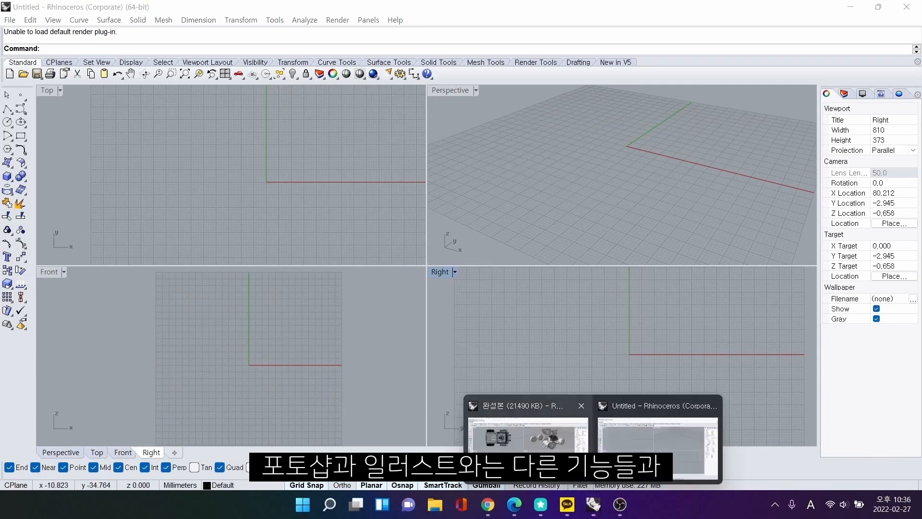
left_click(552, 432)
mouse_move(283, 190)
right_mouse_down()
mouse_move(308, 194)
mouse_move(292, 181)
mouse_move(298, 188)
right_mouse_up()
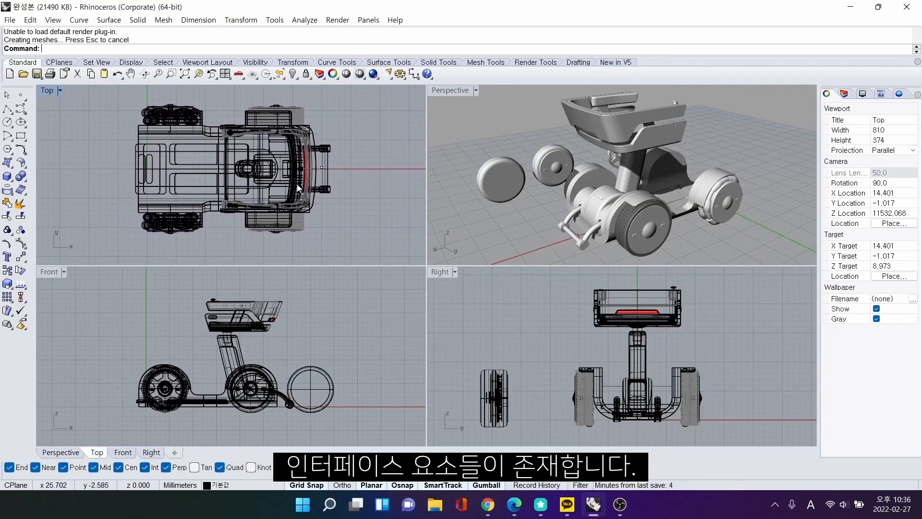
mouse_move(579, 182)
right_mouse_down()
mouse_move(589, 180)
mouse_move(577, 178)
right_mouse_up()
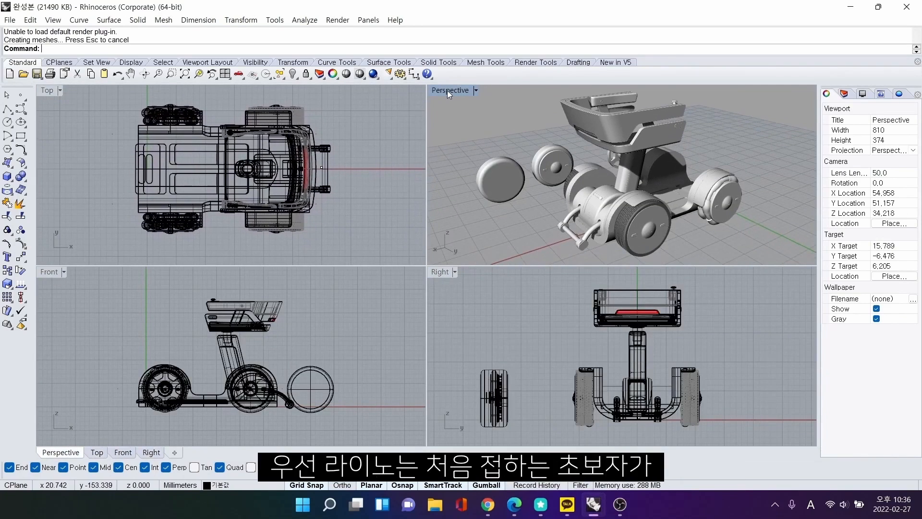
double_click(448, 91)
right_click_drag(423, 170, 503, 287)
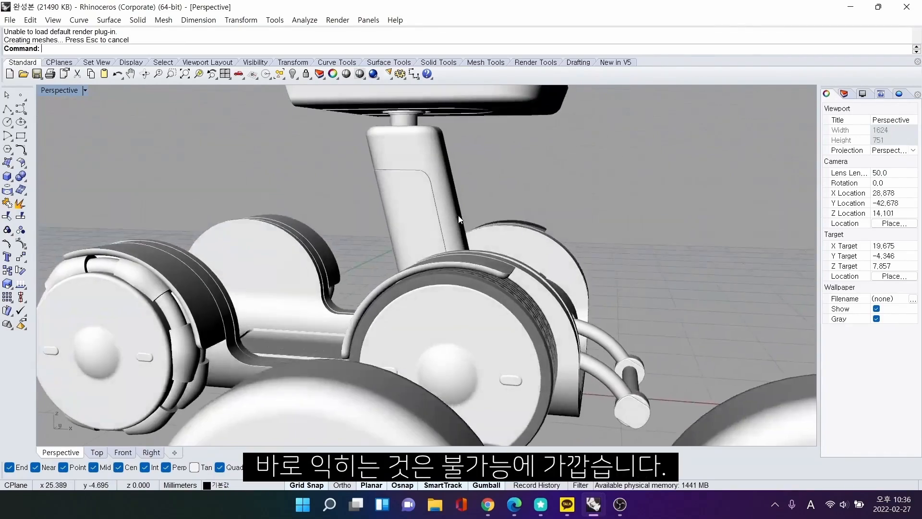
left_click(503, 287)
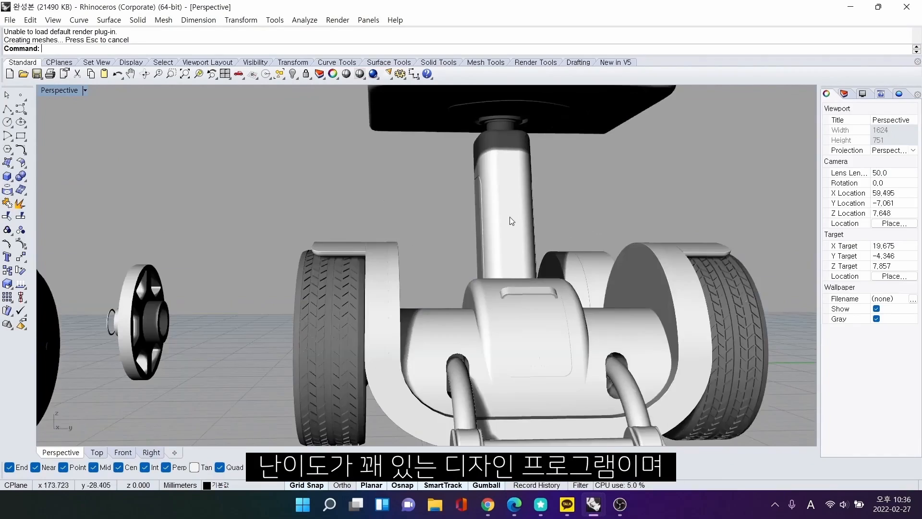
Try moving the post beneath the seat away along the red axis, and undo the move.
left_click(511, 221)
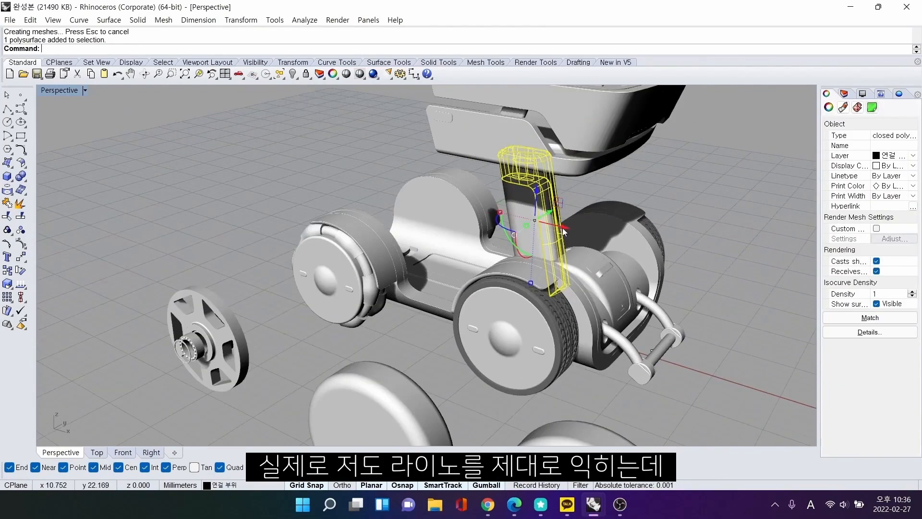
left_click_drag(561, 228, 706, 260)
left_click(749, 197)
right_click_drag(749, 198, 712, 246)
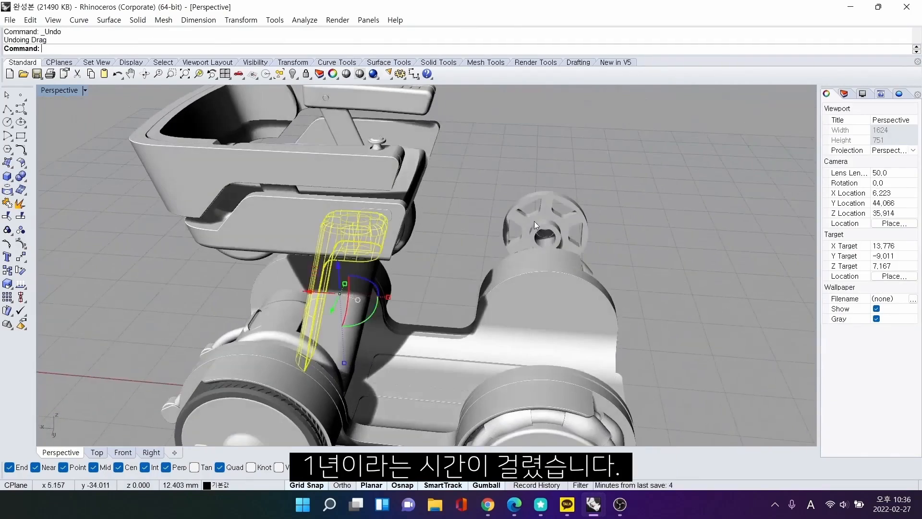
key("ctrl+z")
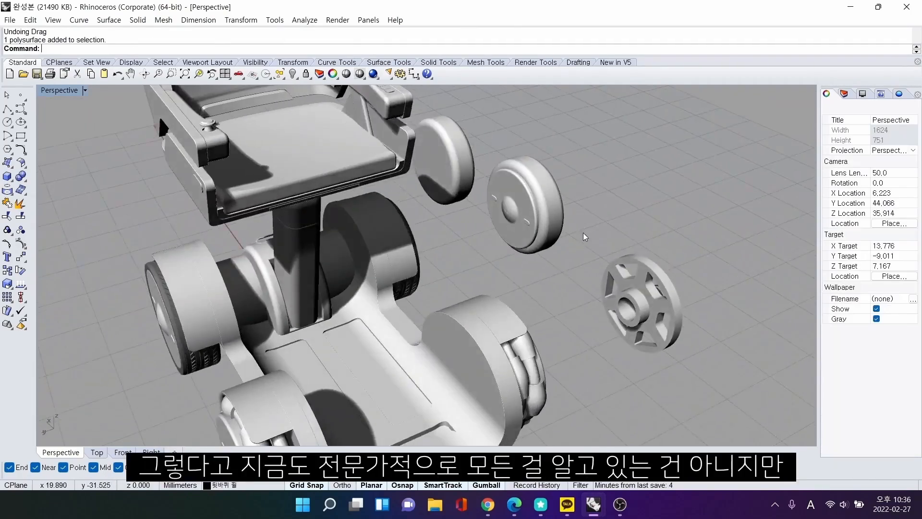
Try pulling the seat's upper shell away from the vehicle, look at it, and undo the move.
scroll(583, 233, "down", 5)
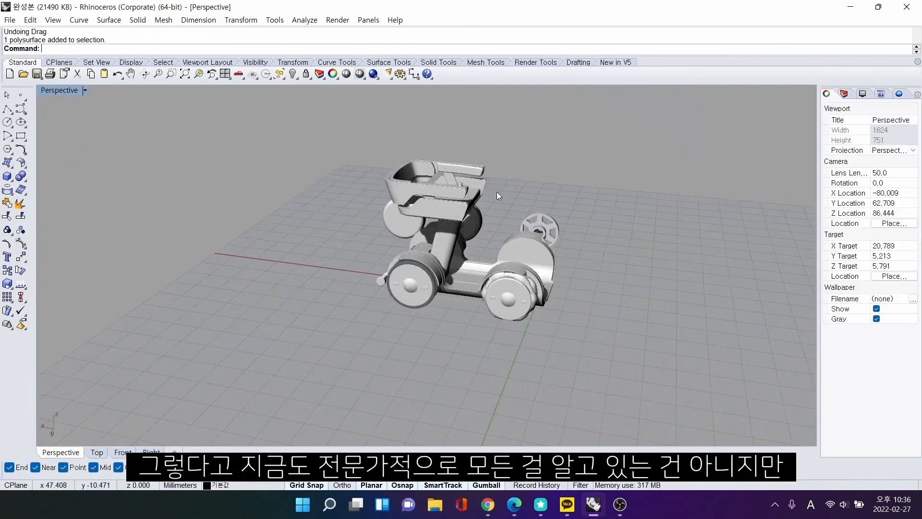
scroll(497, 192, "up", 3)
left_click(409, 185)
left_click_drag(405, 187, 321, 166)
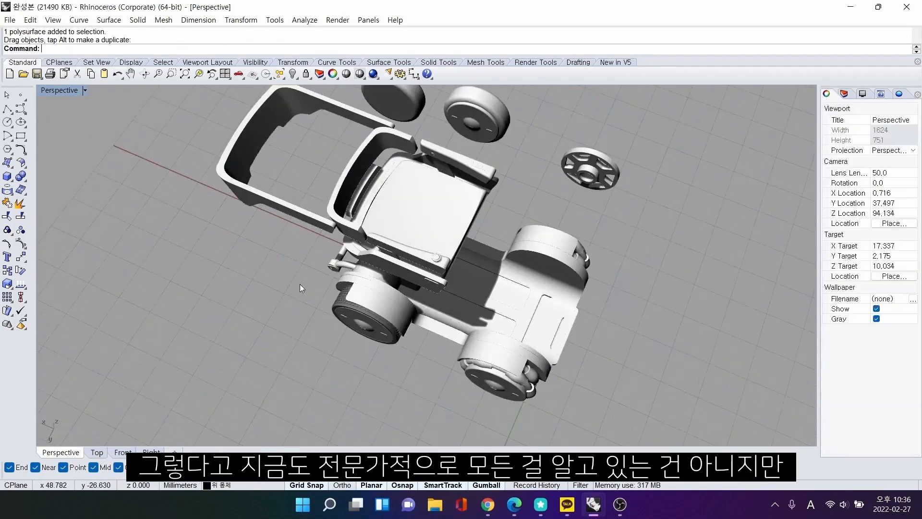
scroll(390, 163, "up", 5)
right_click_drag(390, 163, 329, 189)
key("ctrl+z")
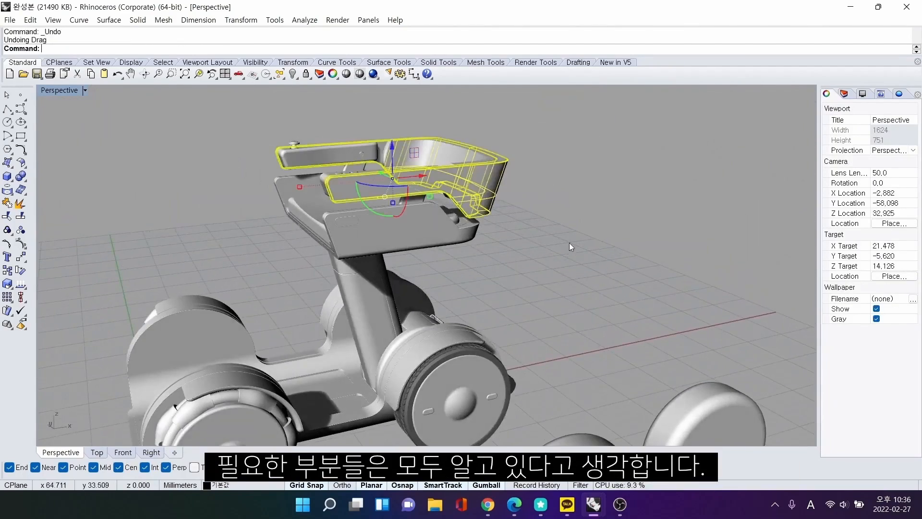
Set the Perspective viewport's display mode to Shaded and view the vehicle's underside.
left_click(85, 90)
left_click(96, 135)
mouse_move(657, 278)
right_mouse_down()
mouse_move(512, 245)
mouse_move(492, 254)
mouse_move(490, 241)
mouse_move(541, 255)
mouse_move(597, 289)
mouse_move(476, 322)
right_mouse_up()
Try moving the vehicle's curved base body, undo the move, and inspect the whole model.
left_click(399, 341)
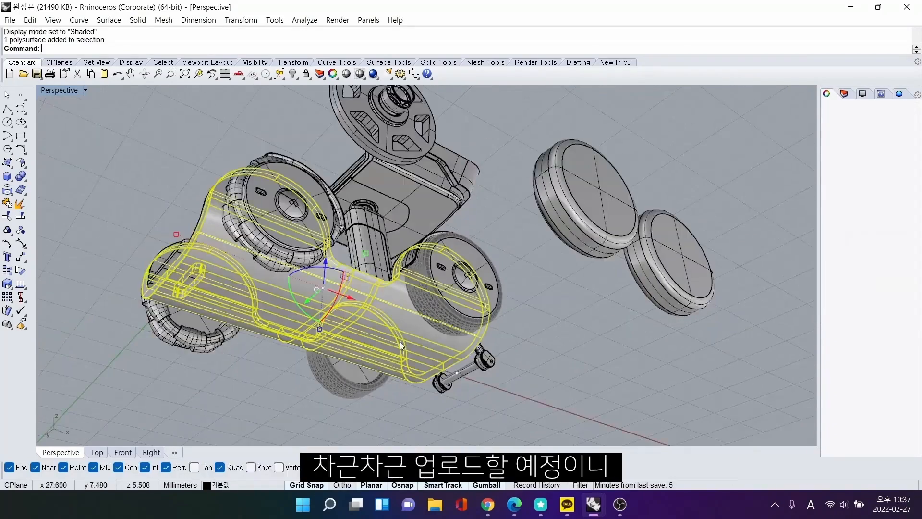
left_click_drag(336, 274, 289, 347)
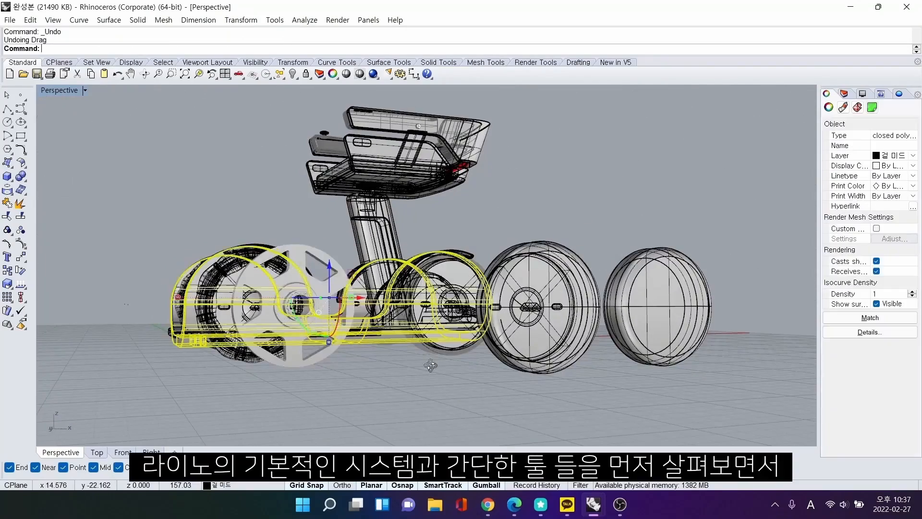
right_click_drag(432, 366, 502, 391)
left_click(501, 390)
scroll(606, 336, "down", 4)
right_click_drag(468, 336, 553, 310)
right_click_drag(553, 309, 491, 303)
scroll(541, 360, "up", 2)
Try sliding the small panel at the rear of the base away from the body, and undo the move.
left_click(492, 304)
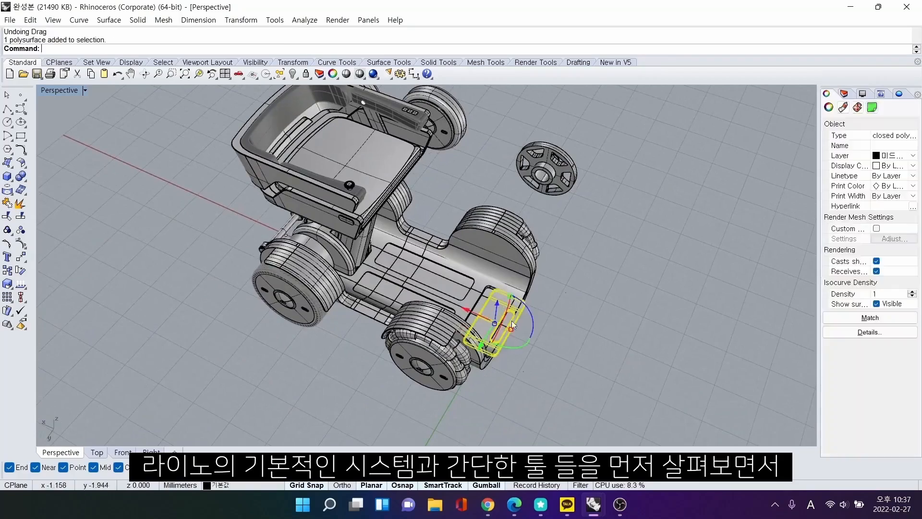
left_click_drag(474, 317, 608, 367)
left_click(594, 278)
right_click_drag(617, 325, 398, 273)
scroll(403, 266, "up", 10)
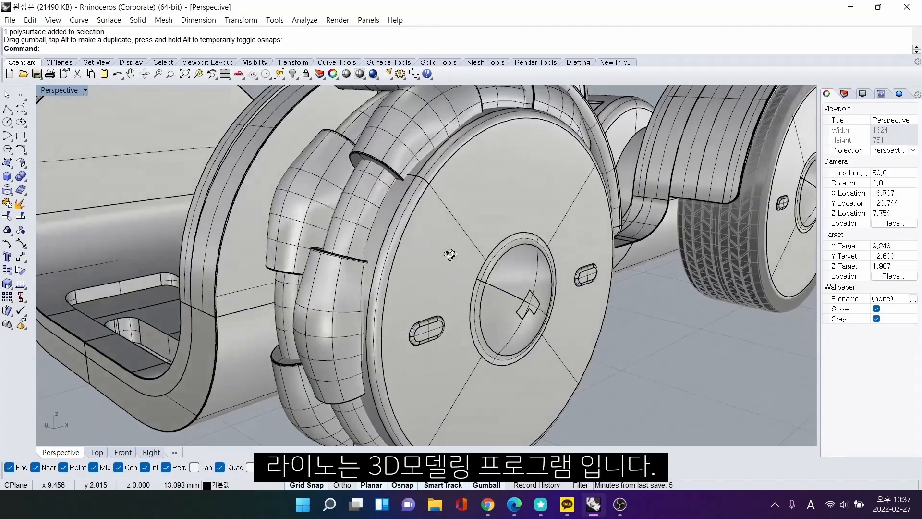
right_click_drag(450, 254, 439, 272)
key("ctrl+z")
Select the ring surface inside the rear wheel, try raising it along the vertical axis, and undo the move.
left_click(401, 161)
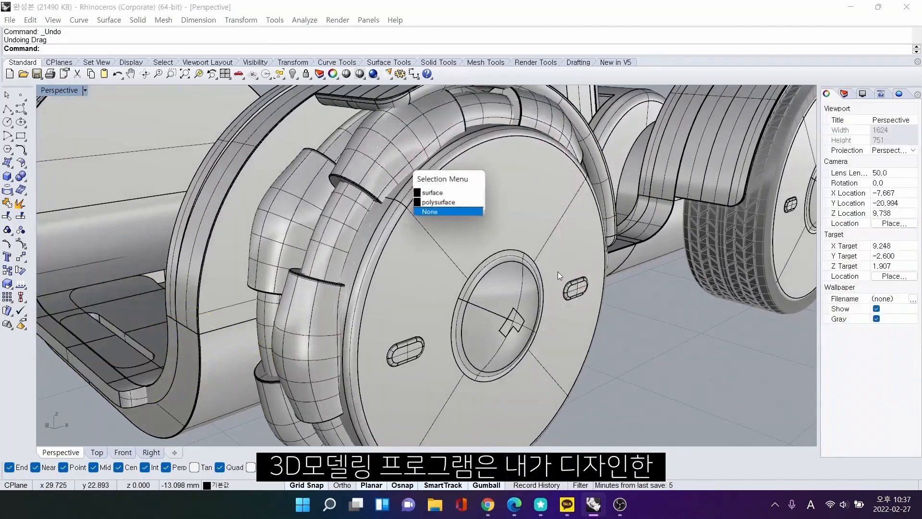
left_click(443, 192)
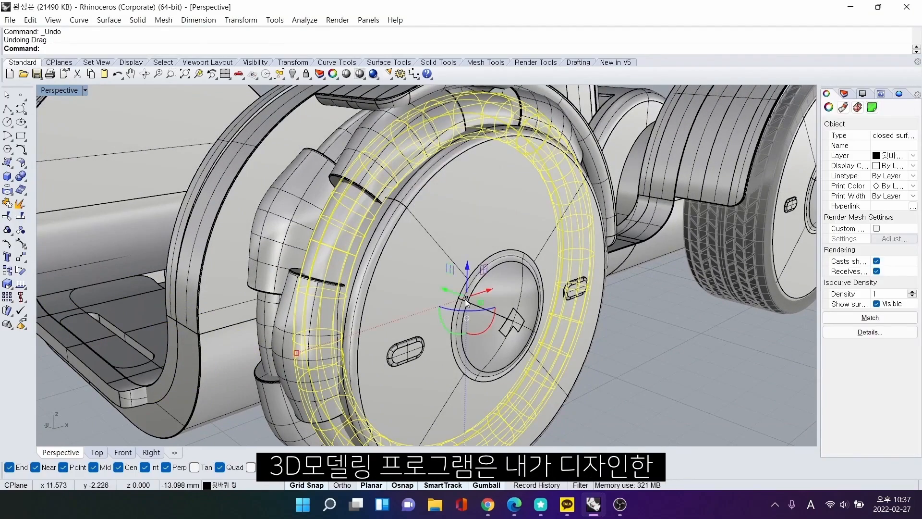
left_click_drag(466, 301, 465, 254)
key("ctrl+z")
right_click_drag(466, 257, 562, 317)
scroll(590, 343, "down", 3)
scroll(589, 343, "down", 2)
Pull the ring surface sideways out of the rear wheel and inspect the exposed wheel parts.
left_click_drag(530, 310, 634, 325)
left_click(730, 321)
right_click_drag(730, 321, 514, 281)
scroll(200, 241, "up", 8)
right_click_drag(315, 241, 458, 269)
scroll(459, 269, "up", 2)
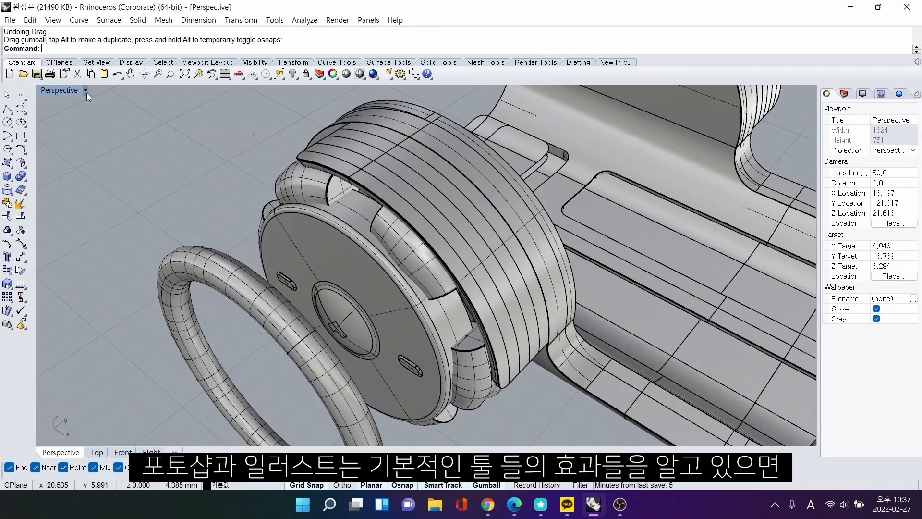
Set the Perspective viewport's display mode to Rendered and view the vehicle with the separated ring.
left_click(86, 92)
left_click(75, 147)
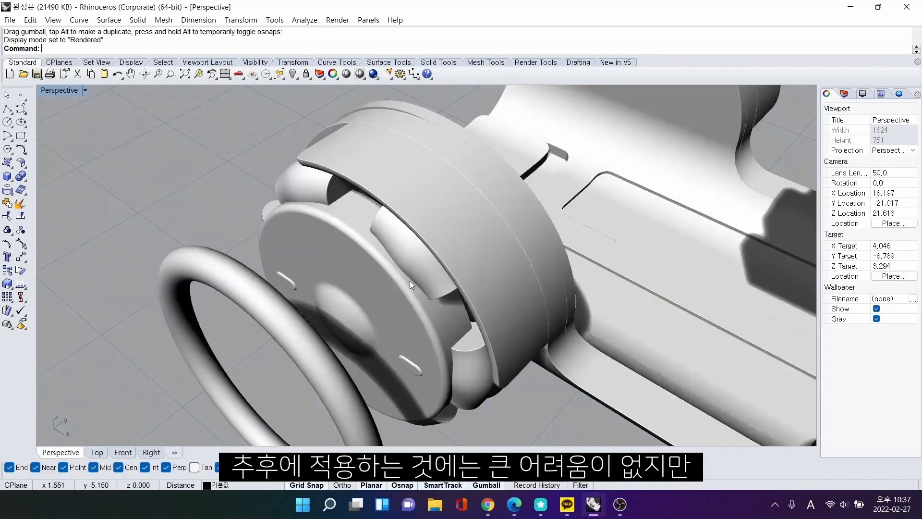
right_click_drag(158, 176, 387, 278)
scroll(449, 240, "down", 6)
right_click_drag(387, 279, 440, 309)
scroll(440, 309, "down", 5)
right_click_drag(398, 256, 500, 295, "shift")
Undo the ring surface's move out of the rear wheel and clear the selection.
key("ctrl+z")
key("ctrl+z")
left_click(523, 369)
right_click_drag(523, 370, 500, 344)
scroll(503, 321, "down", 4)
Select all objects, clear the selection, and inspect the rendered vehicle from the front and close up.
key("ctrl+a")
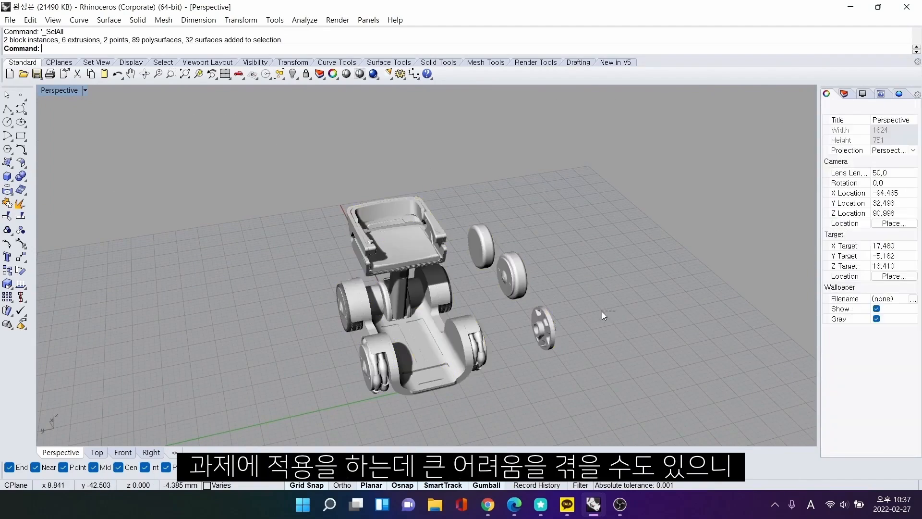
right_click_drag(626, 332, 491, 235)
scroll(480, 295, "up", 6)
scroll(537, 246, "down", 4)
left_click(554, 221)
scroll(425, 240, "up", 5)
mouse_move(491, 235)
right_mouse_down("shift")
mouse_move(494, 248)
mouse_move(464, 302)
mouse_move(507, 222)
mouse_move(496, 258)
mouse_move(503, 235)
right_mouse_up("shift")
scroll(503, 235, "up", 2)
scroll(506, 231, "down", 2)
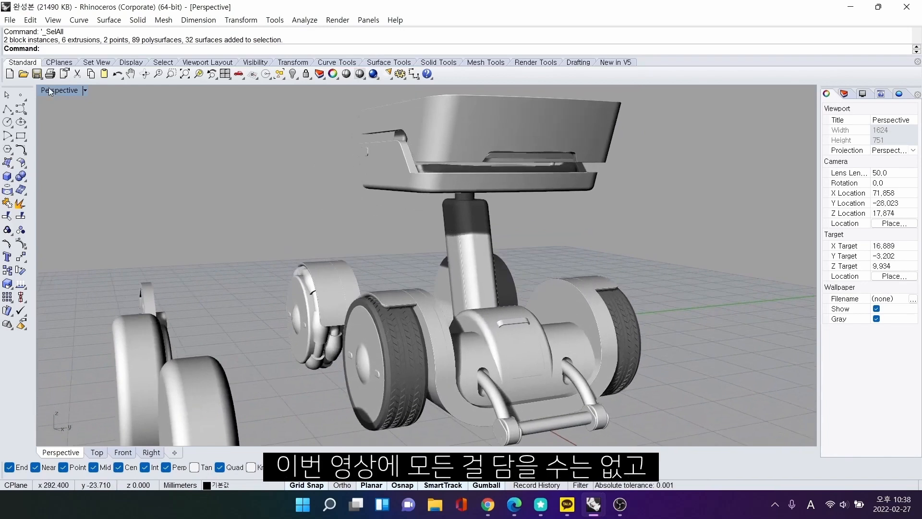
Maximize the Front viewport in place of Perspective and examine the wireframe of the seat and the vehicle's side profile.
double_click(55, 88)
double_click(54, 271)
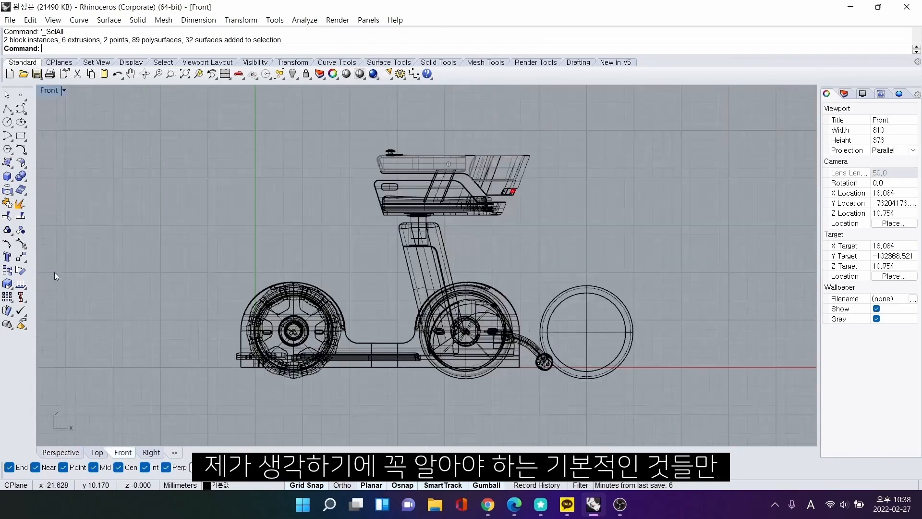
scroll(486, 310, "down", 2)
scroll(344, 209, "up", 6)
right_click_drag(425, 163, 409, 220)
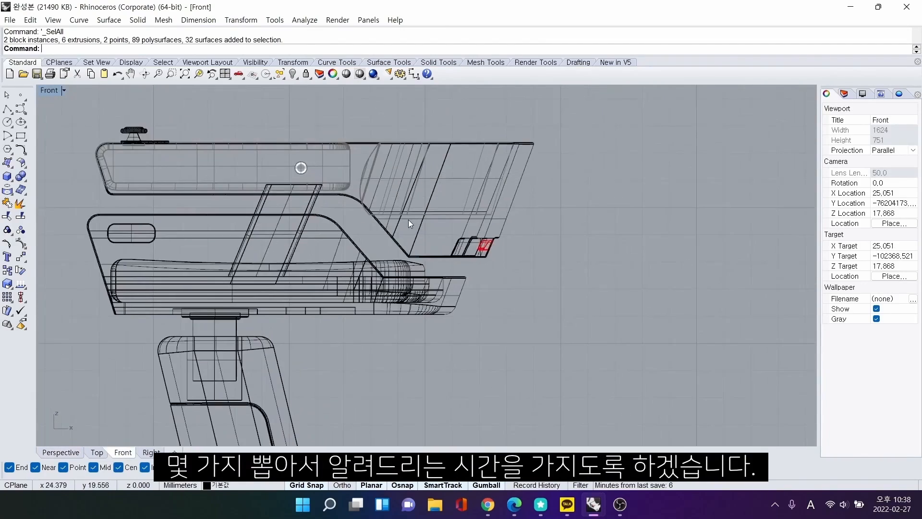
left_click(409, 220)
left_click(544, 238)
scroll(549, 251, "down", 6)
right_click_drag(566, 264, 566, 196)
scroll(565, 197, "down", 5)
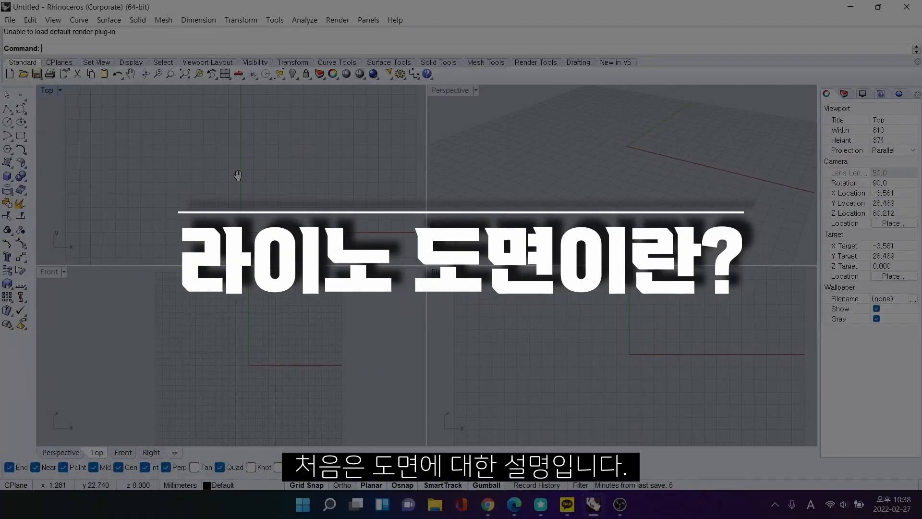
Examine the construction plane grids in the untitled document's Top, Front and Perspective viewports.
right_click_drag(238, 175, 234, 179)
scroll(303, 350, "up", 6)
right_click_drag(252, 332, 289, 350)
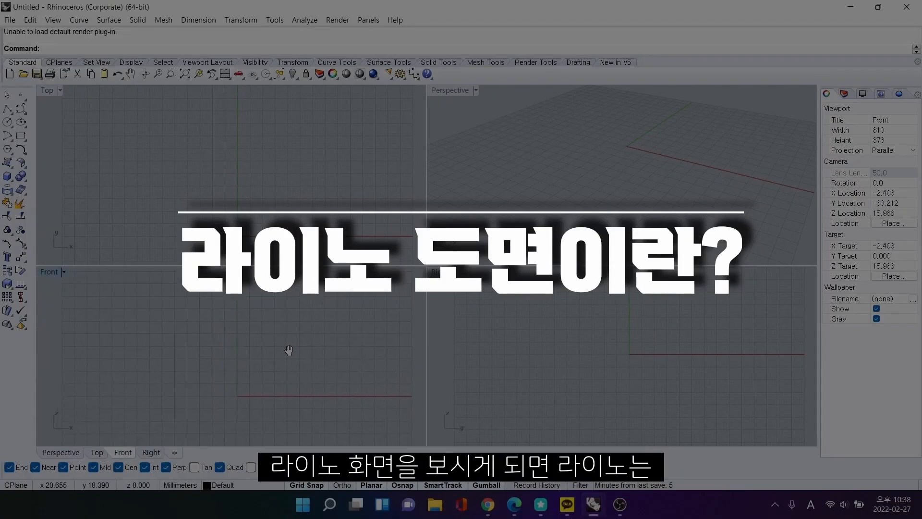
right_click_drag(623, 174, 674, 174)
scroll(601, 177, "up", 18)
scroll(660, 187, "down", 20)
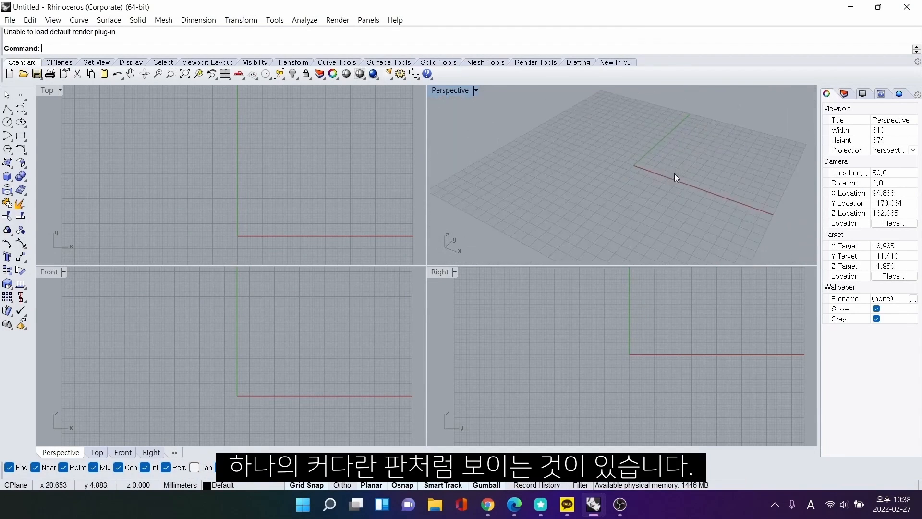
Maximize the untitled document's Perspective viewport and inspect the grid plane up close and from afar.
double_click(434, 93)
right_click_drag(563, 199, 418, 203)
scroll(431, 212, "up", 10)
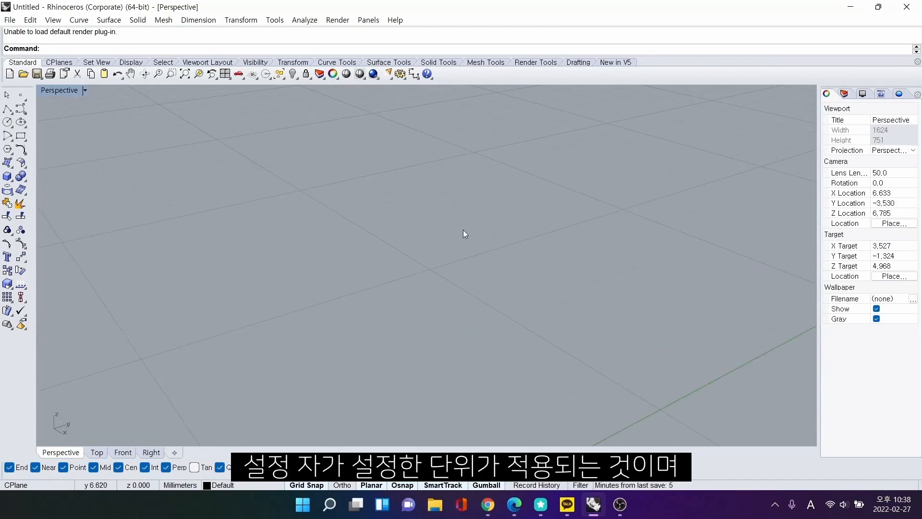
scroll(443, 232, "down", 15)
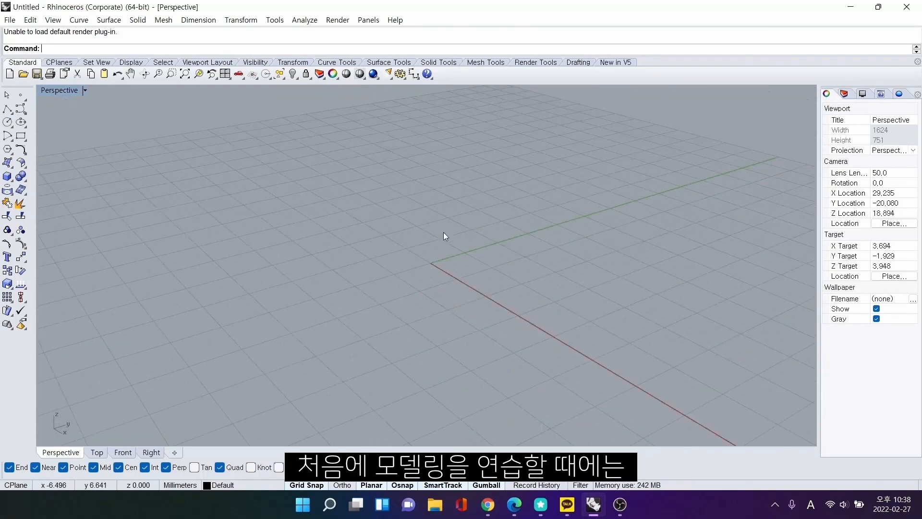
mouse_move(453, 234)
right_mouse_down()
mouse_move(523, 260)
mouse_move(581, 220)
mouse_move(447, 249)
right_mouse_up()
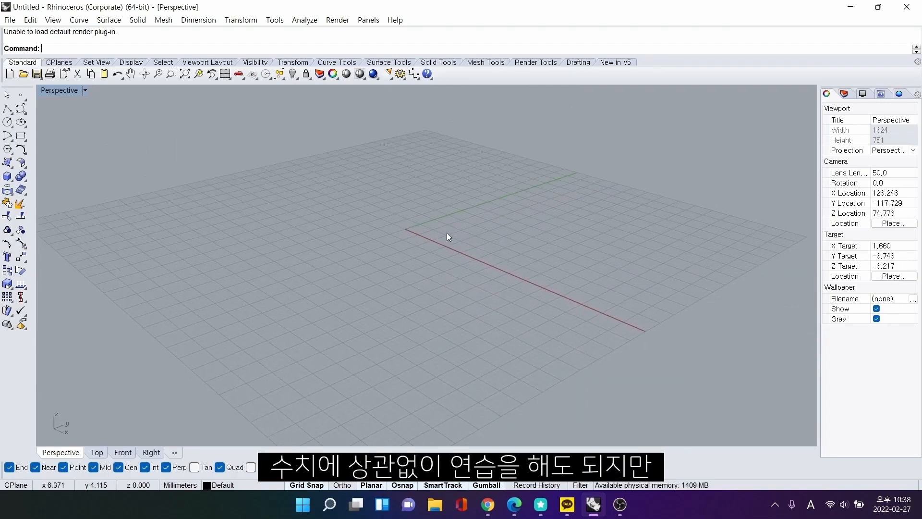
Maximize the Top viewport in place of Perspective, inspect its grid up close and from afar, and restore the four-viewport layout.
scroll(485, 236, "up", 4)
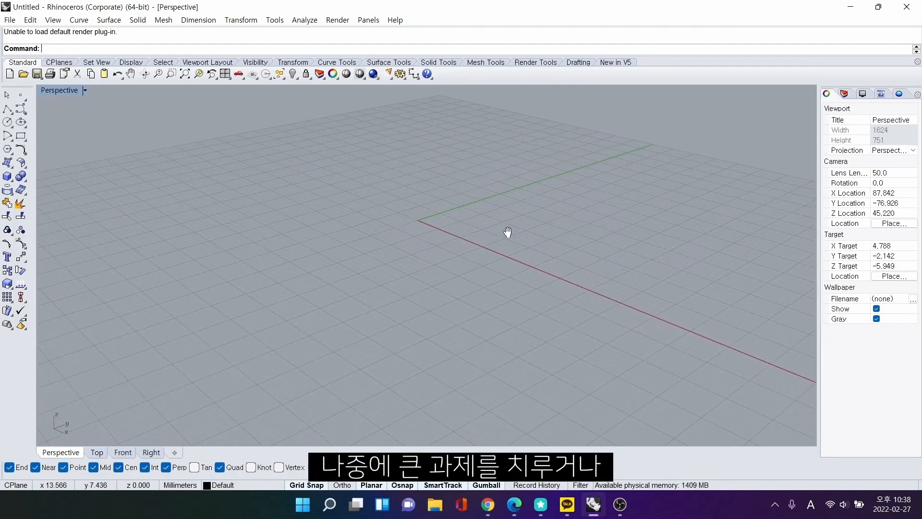
double_click(61, 90)
double_click(49, 94)
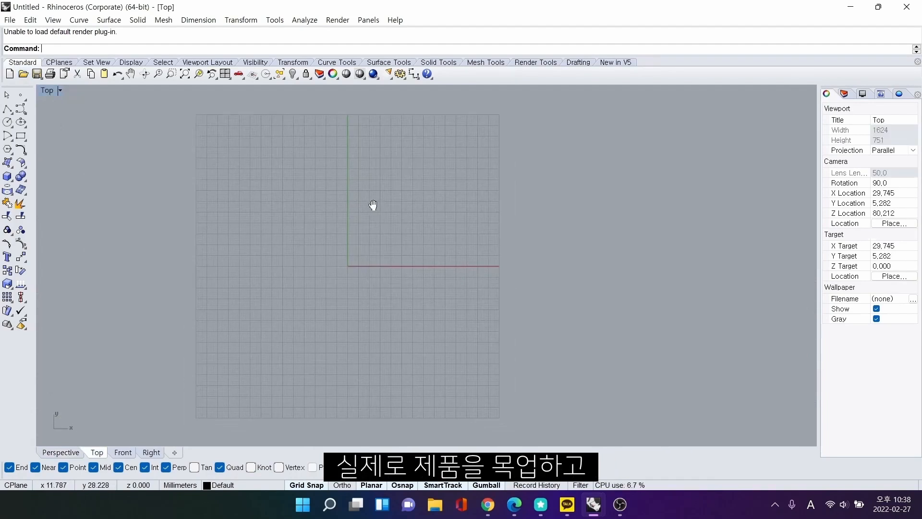
scroll(378, 212, "up", 4)
scroll(378, 213, "up", 3)
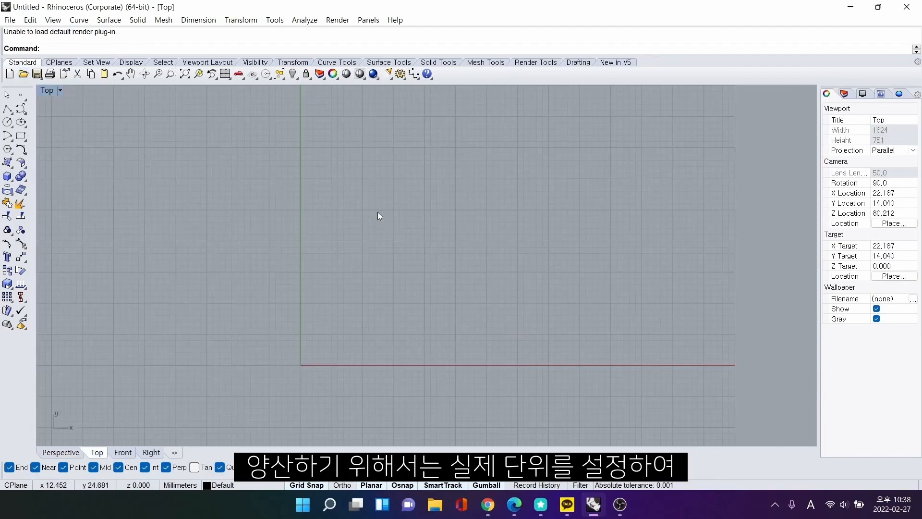
scroll(278, 279, "up", 3)
scroll(277, 282, "down", 5)
scroll(395, 246, "down", 4)
right_click_drag(396, 246, 403, 242)
scroll(335, 209, "up", 4)
mouse_move(335, 209)
right_mouse_down()
mouse_move(352, 194)
mouse_move(331, 197)
right_mouse_up()
double_click(47, 90)
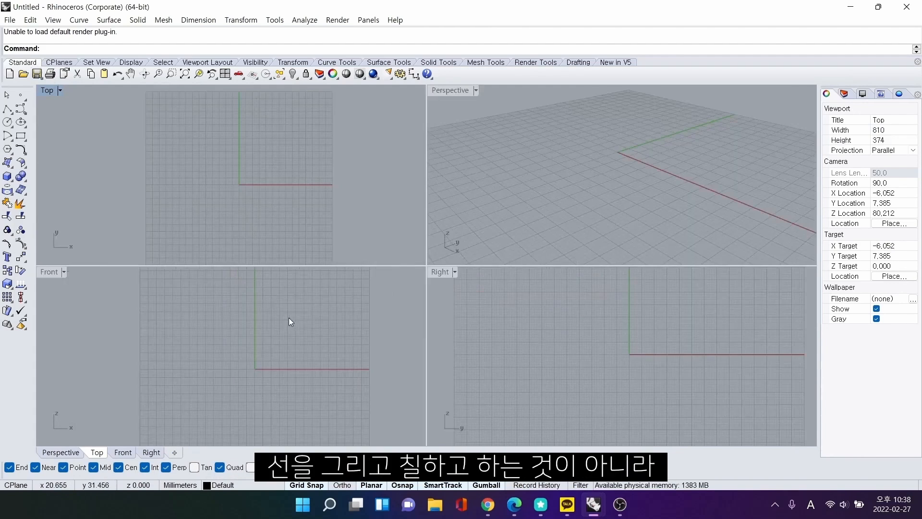
Examine the grid planes and axes in the Top, Front, Right and Perspective viewports.
left_click(266, 269)
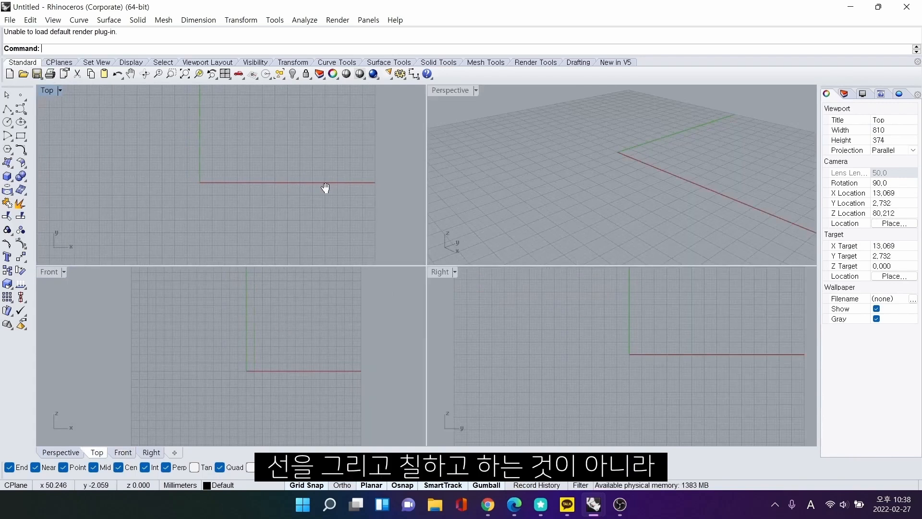
right_click_drag(321, 305, 325, 310)
scroll(312, 195, "down", 2)
scroll(347, 319, "down", 3)
scroll(349, 322, "down", 1)
scroll(667, 346, "down", 3)
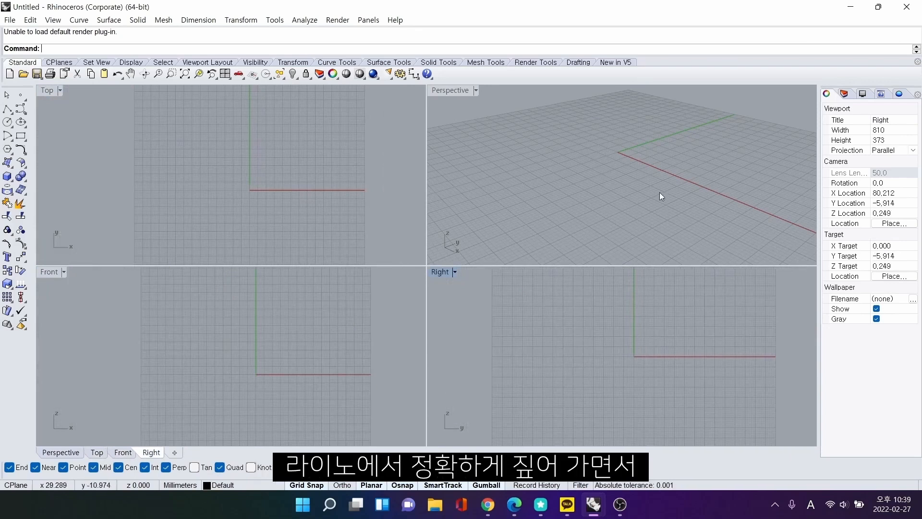
right_click_drag(646, 186, 670, 181)
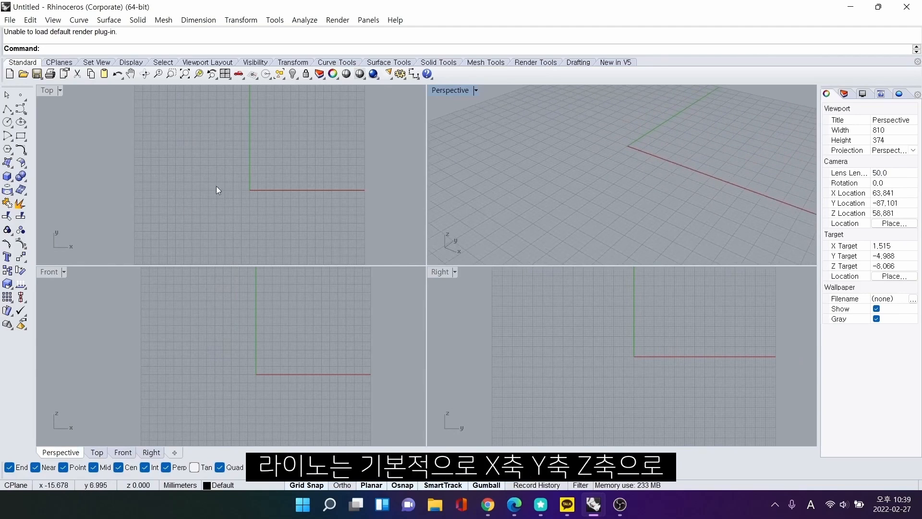
Draw a solid box with its first base corner at the origin 0,0,0, setting its opposite corner and height freehand.
left_click(62, 243)
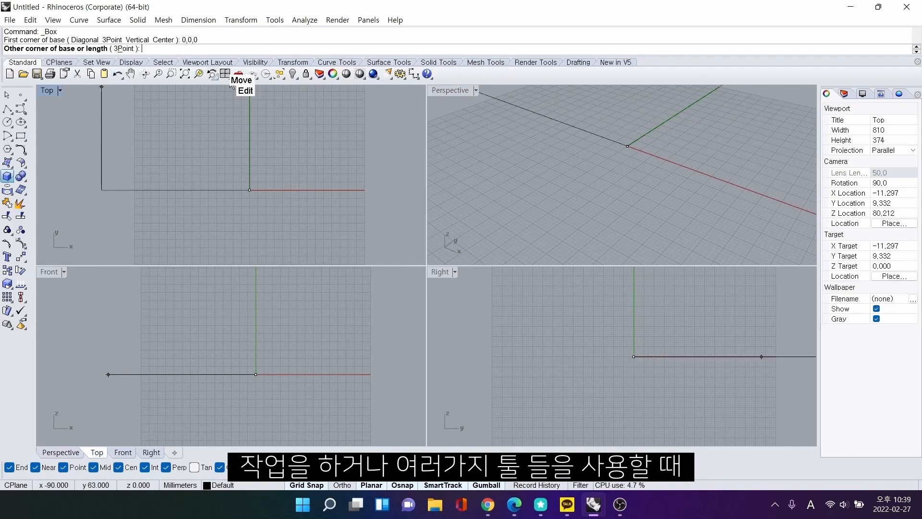
left_click(298, 135)
left_click(303, 333)
Set the Perspective viewport's display mode to Shaded and bring the box into close view.
mouse_move(669, 192)
right_mouse_down()
mouse_move(652, 200)
mouse_move(662, 181)
mouse_move(620, 177)
mouse_move(648, 173)
mouse_move(669, 151)
mouse_move(521, 171)
mouse_move(653, 178)
right_mouse_up()
left_click(476, 90)
left_click(461, 135)
right_click_drag(598, 154, 603, 155, "shift")
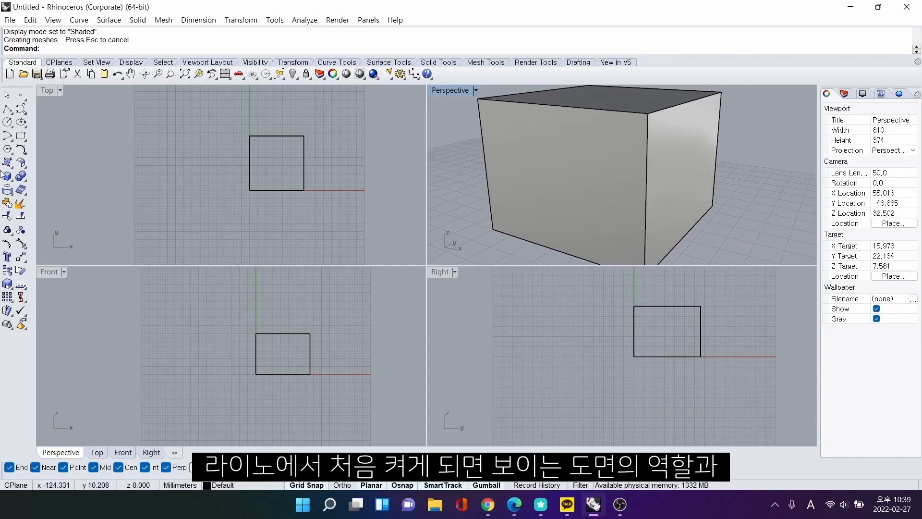
Fillet the box's top front edge with a radius of 1.
left_click(25, 185)
left_click(25, 180)
left_click(90, 198)
right_click_drag(638, 189, 693, 213)
left_click(689, 149)
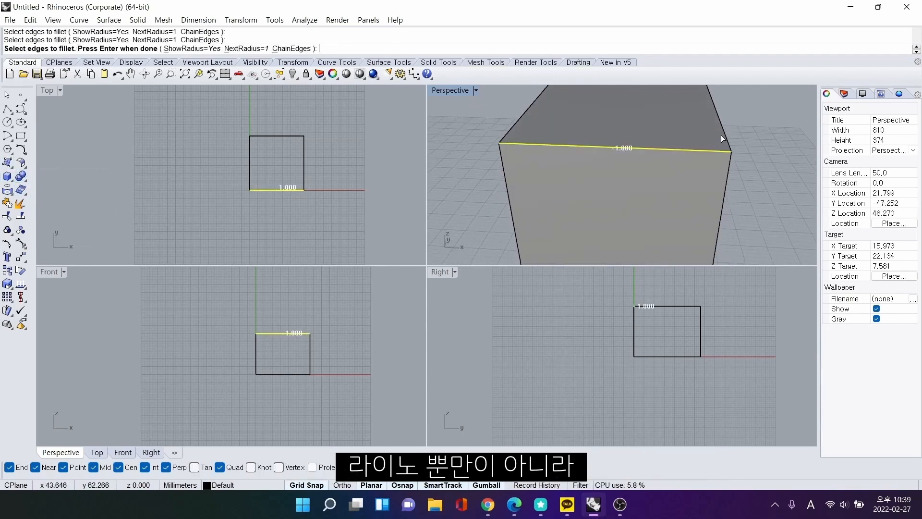
key("Return")
key("Return")
key("Return")
Maximize the Perspective viewport, inspect the box's rounded edge from several angles, and leave the edge fillet command.
right_click_drag(726, 134, 617, 207)
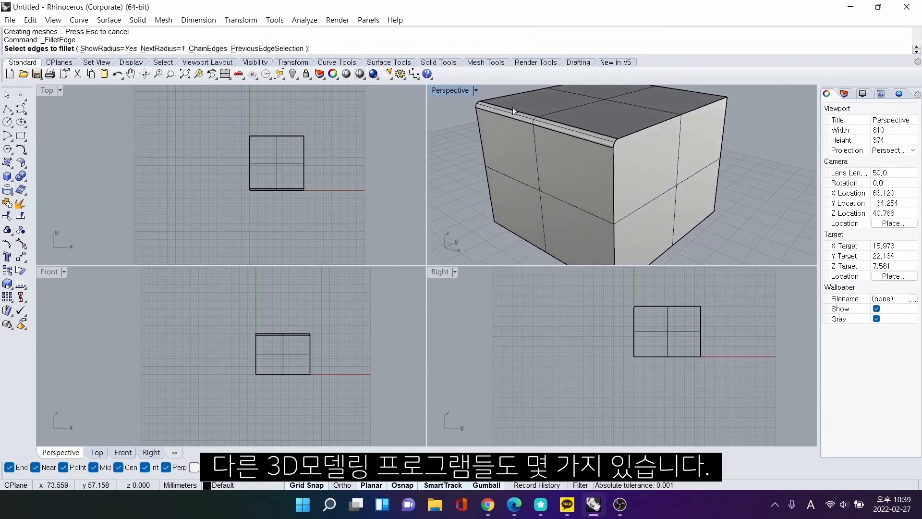
double_click(454, 91)
right_click_drag(495, 185, 553, 204)
scroll(532, 212, "down", 4)
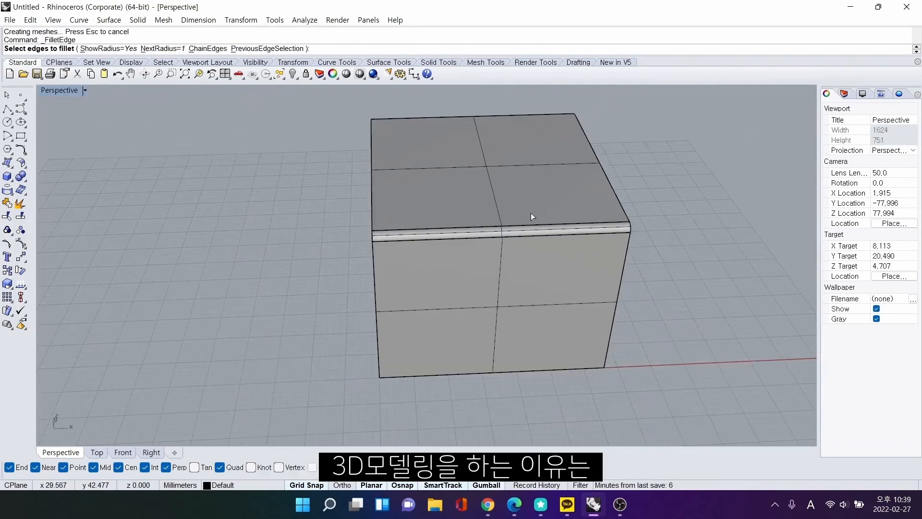
right_click_drag(483, 264, 542, 236)
scroll(552, 182, "up", 4)
right_click_drag(555, 181, 586, 236)
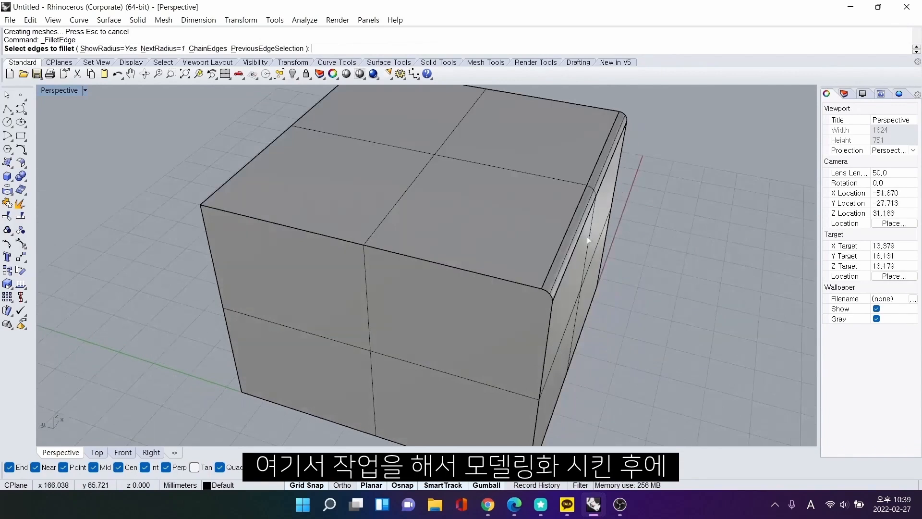
key("Escape")
Fillet a vertical edge of the box with a radius of 1 and inspect the rounded corner.
left_click(265, 152)
right_click_drag(497, 328, 517, 178)
key("Return")
left_click(267, 316)
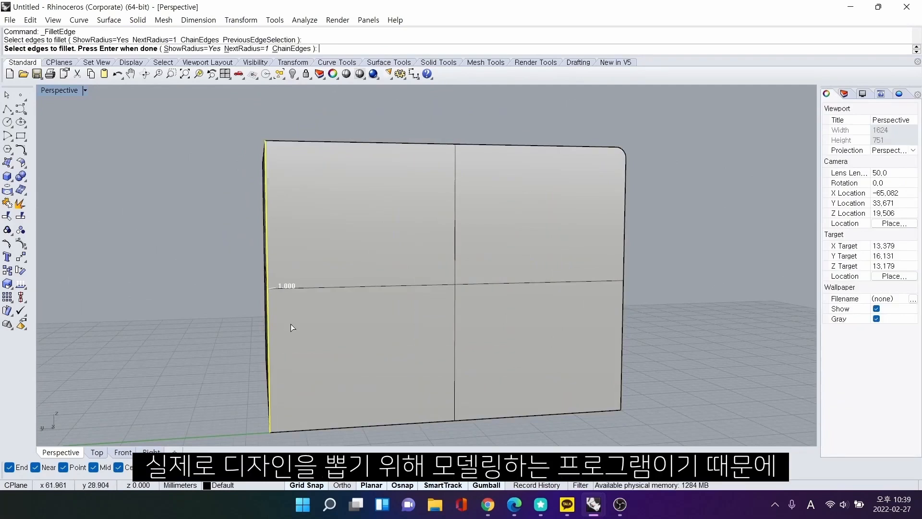
key("Return")
key("Return")
right_click_drag(305, 328, 361, 373)
scroll(412, 395, "up", 5)
right_click_drag(644, 318, 561, 312)
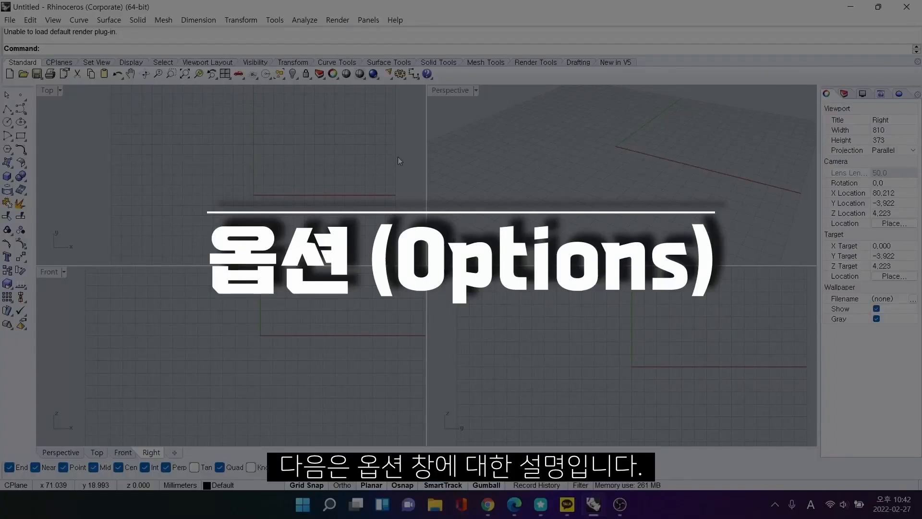
right_click_drag(235, 157, 241, 169)
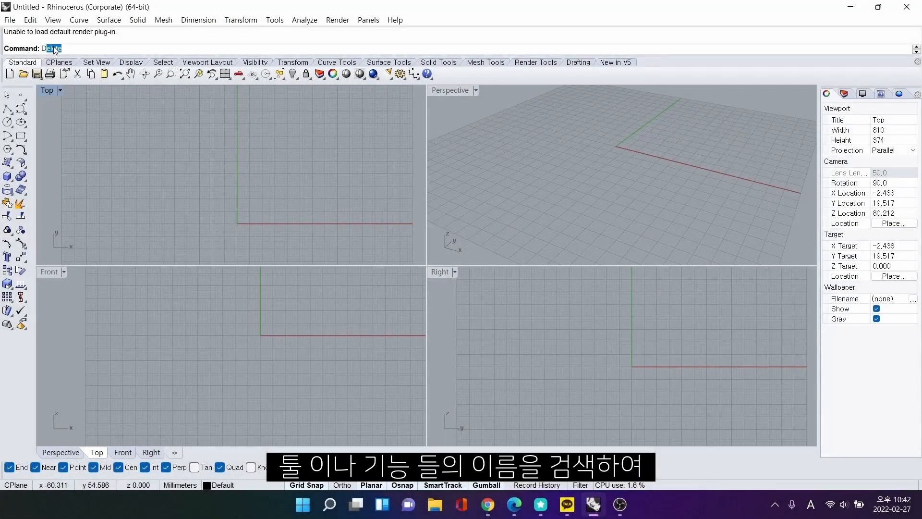
type("Dasjcijsalkcjlskjcksjlcjlask")
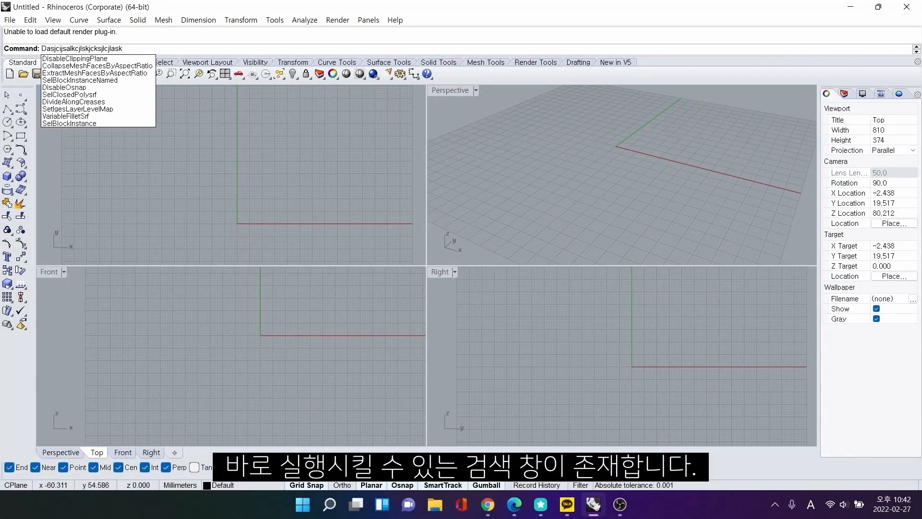
key("BackSpace")
key("BackSpace")
key("BackSpace")
key("BackSpace")
key("BackSpace")
key("BackSpace")
key("BackSpace")
key("BackSpace")
key("BackSpace")
key("BackSpace")
key("BackSpace")
key("BackSpace")
key("BackSpace")
key("BackSpace")
key("BackSpace")
key("BackSpace")
key("BackSpace")
key("BackSpace")
key("BackSpace")
key("BackSpace")
key("BackSpace")
key("BackSpace")
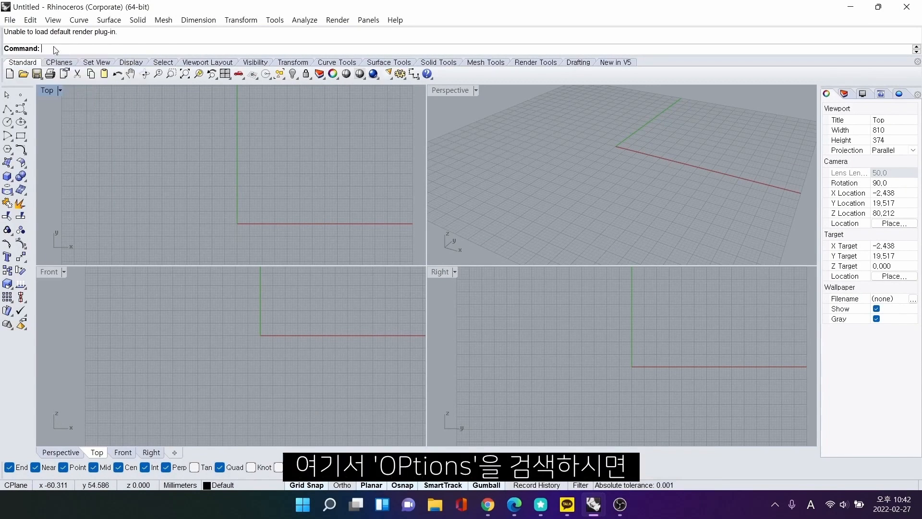
Run the Options command and show the document's Grid settings.
type("Op")
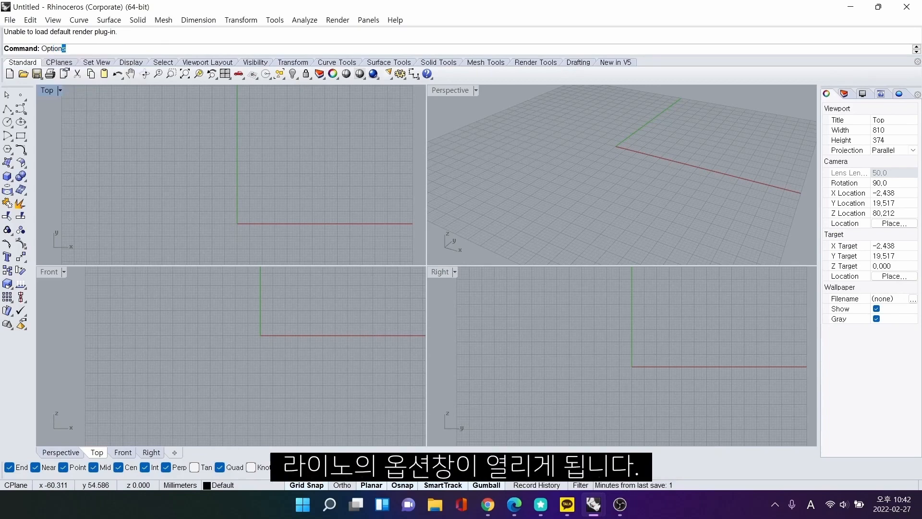
type("tions")
key("Return")
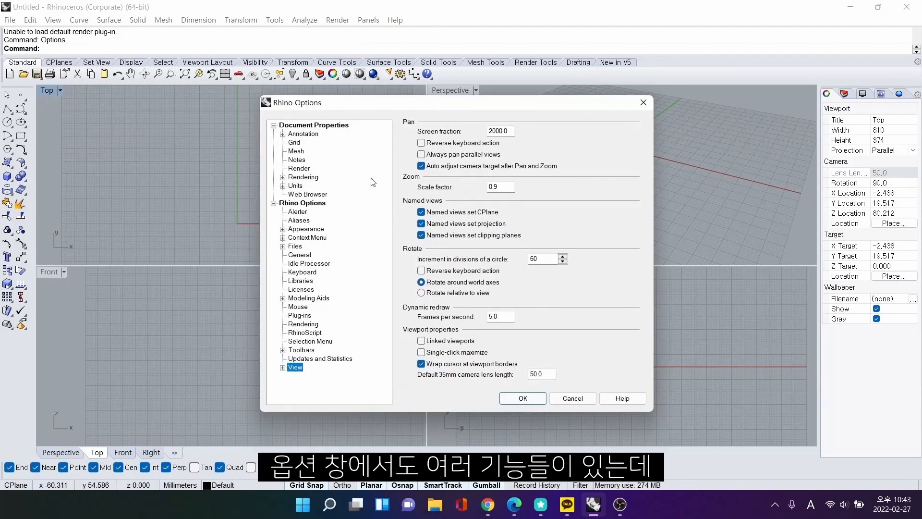
left_click(296, 144)
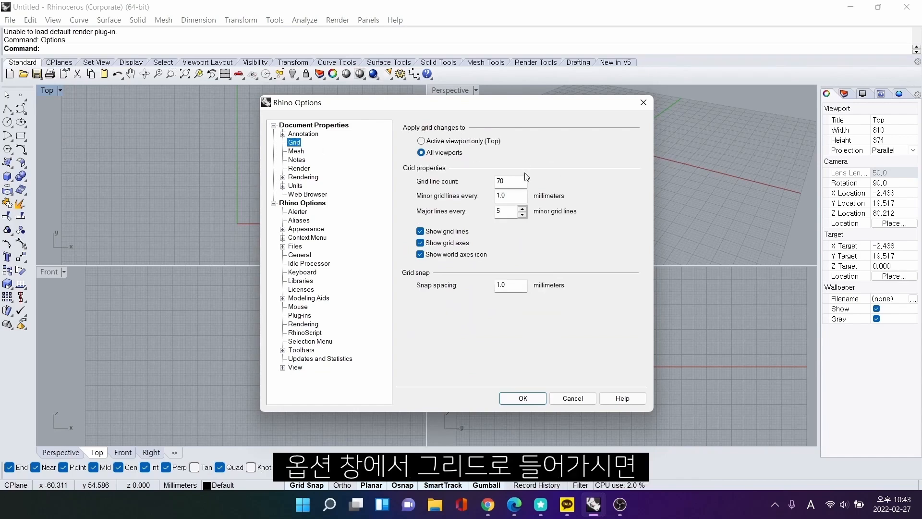
Turn the display of grid lines, grid axes and the world axes icon off and back on.
left_click(419, 232)
left_click(421, 243)
left_click_drag(470, 111, 431, 109)
left_click(572, 266)
left_click(573, 254)
left_click(573, 242)
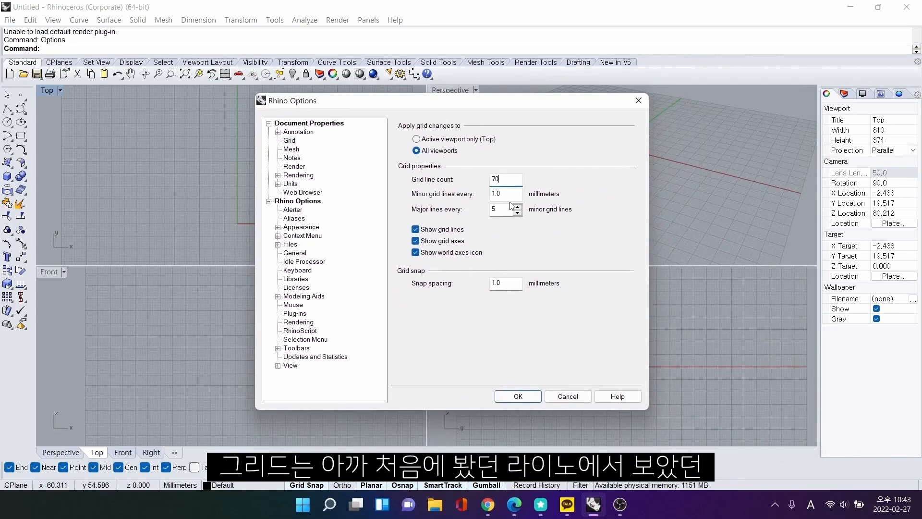
Try grid line counts of 200, 300, 10, 25, 50 and 100 for all viewports, keeping the grids in sight.
double_click(513, 180)
type("200")
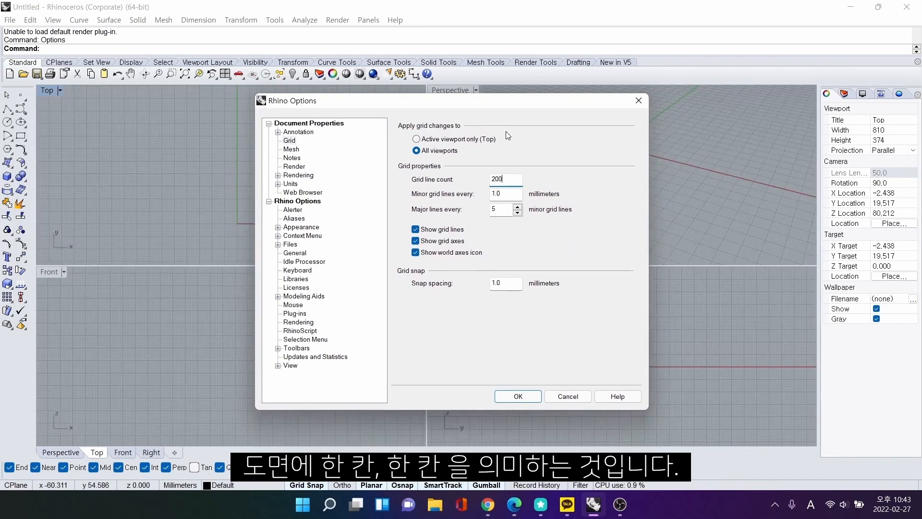
left_click_drag(483, 107, 691, 113)
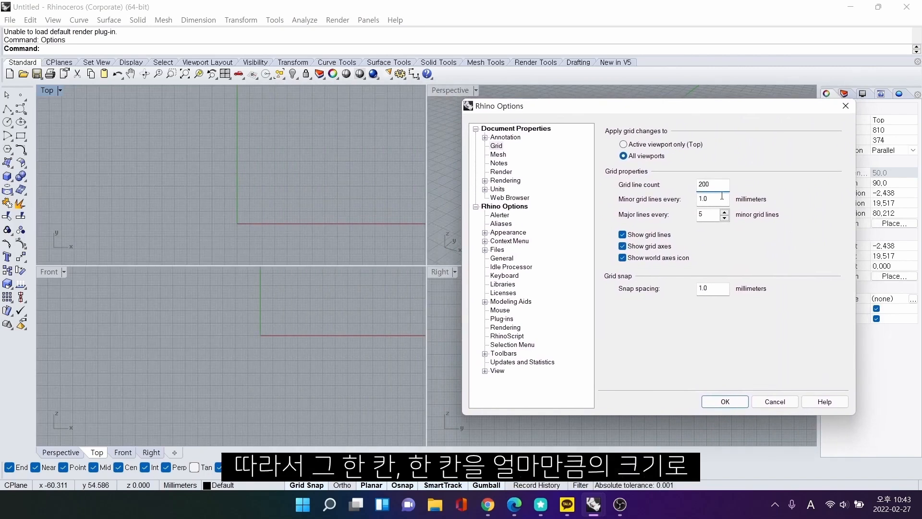
type("300")
double_click(728, 185)
type("10")
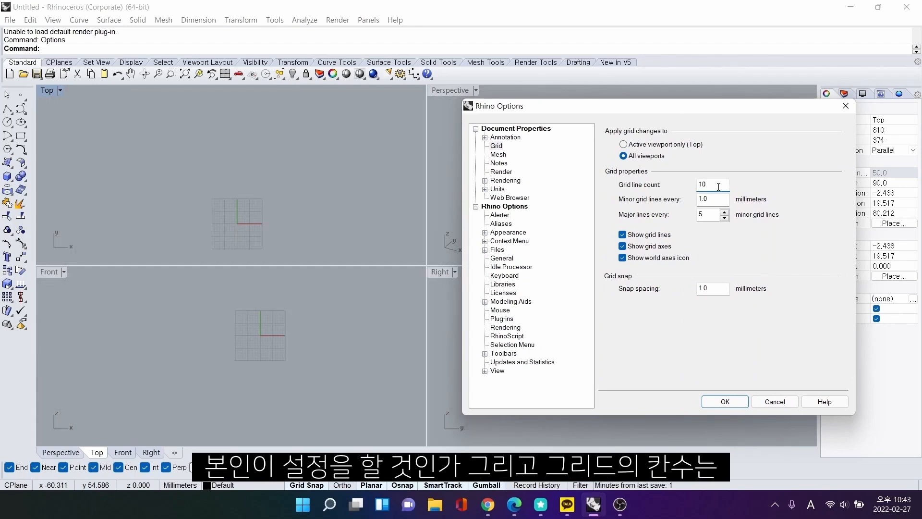
type("25")
double_click(703, 185)
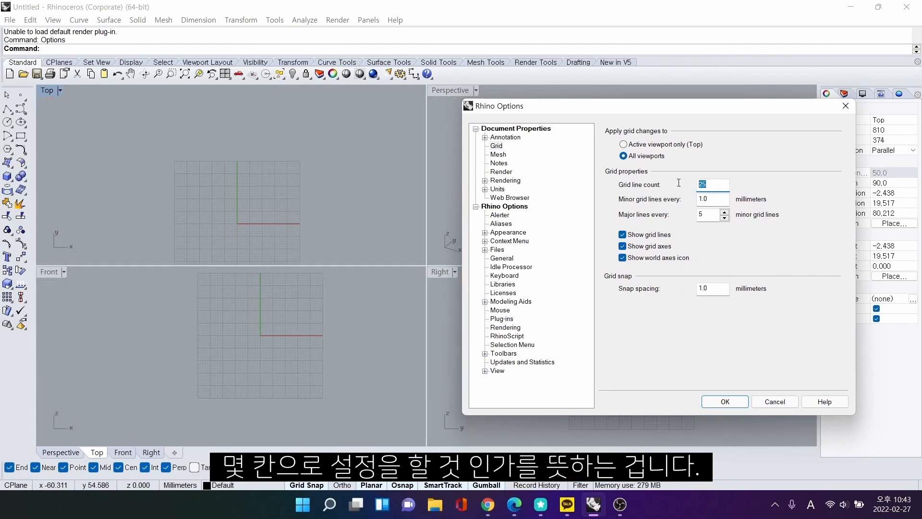
type("50")
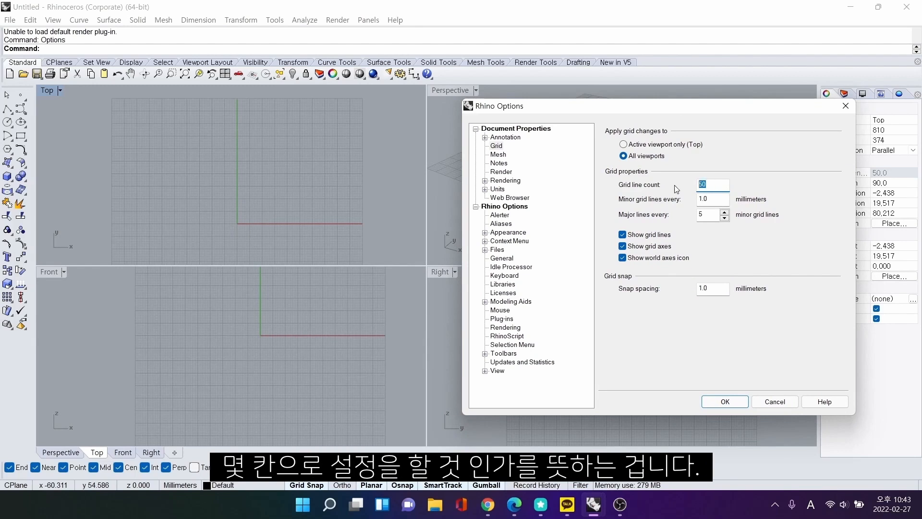
type("100")
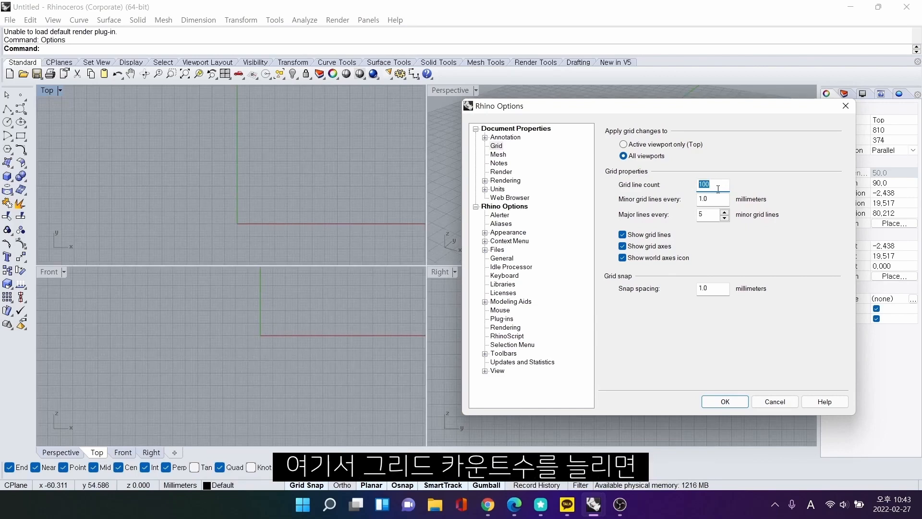
Try grid line counts of 25, 30 and 500 for all viewports.
left_click(719, 184)
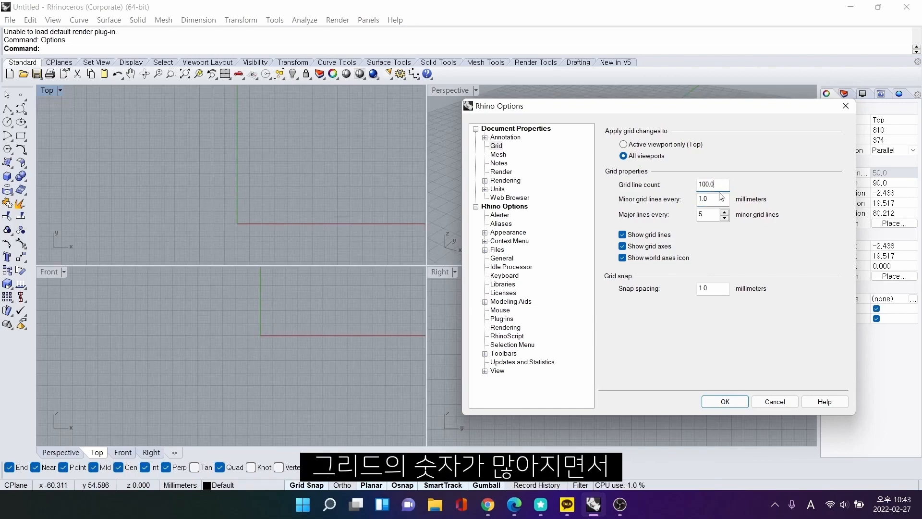
type("25")
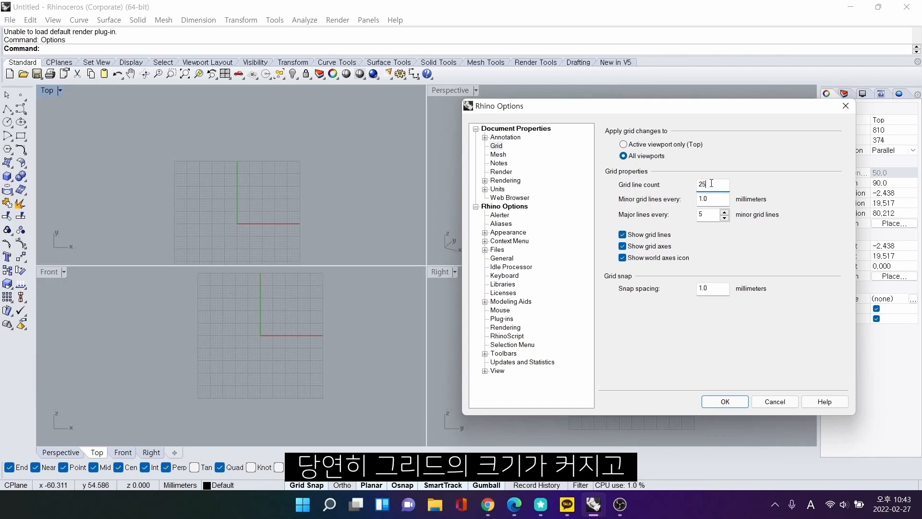
type("30")
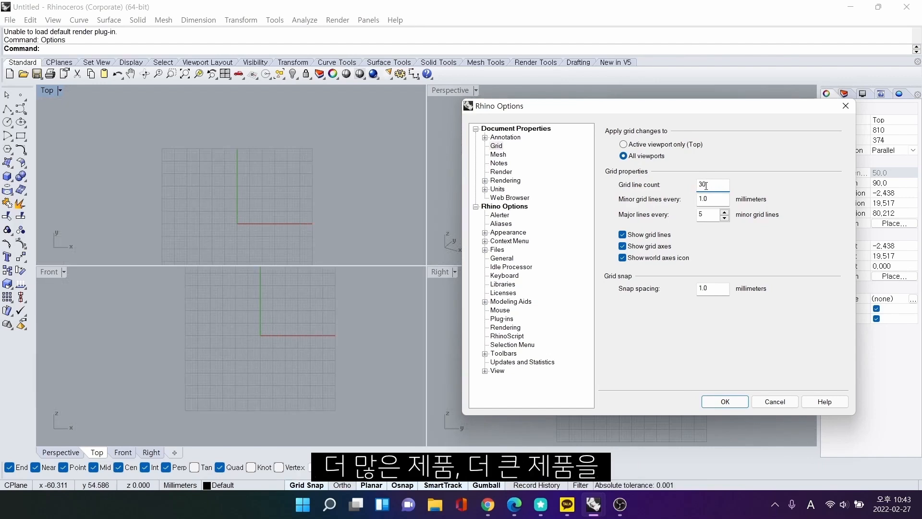
type("500")
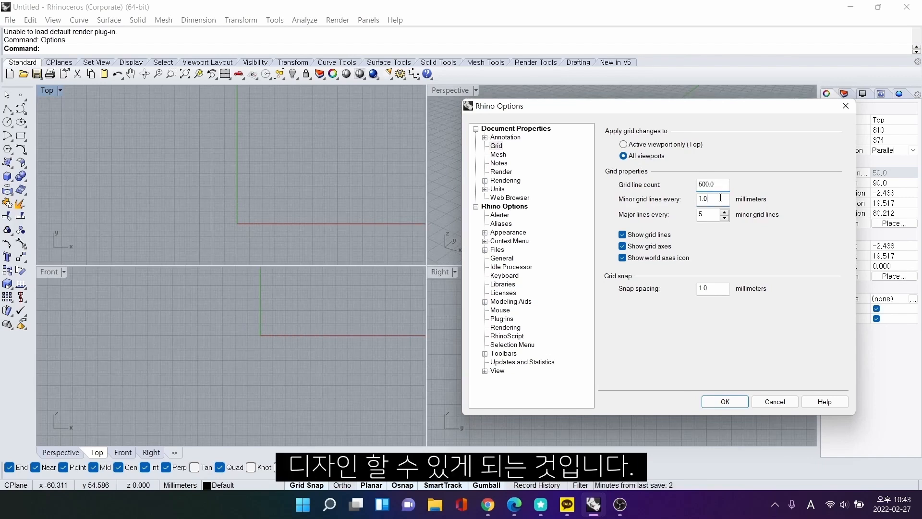
Set the grid line count to 100 and the minor grid line spacing to 10 millimeters.
left_click_drag(702, 109, 518, 100)
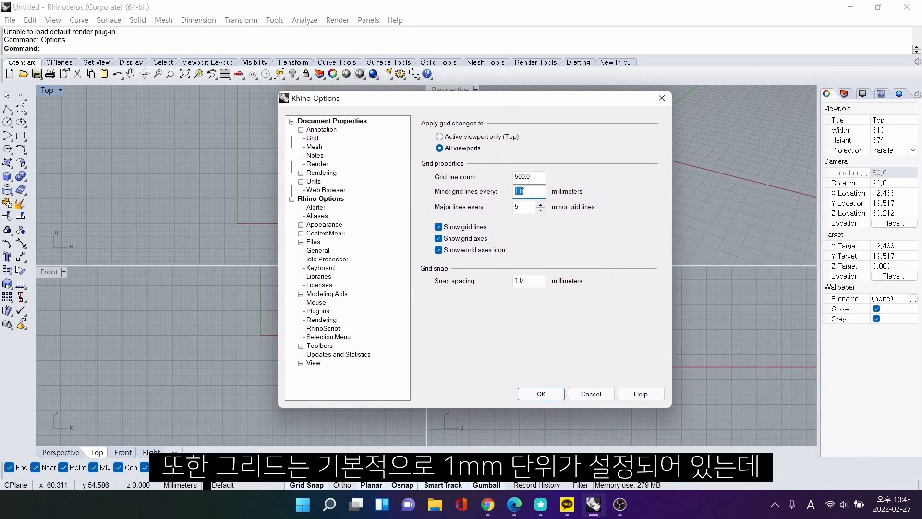
type("100")
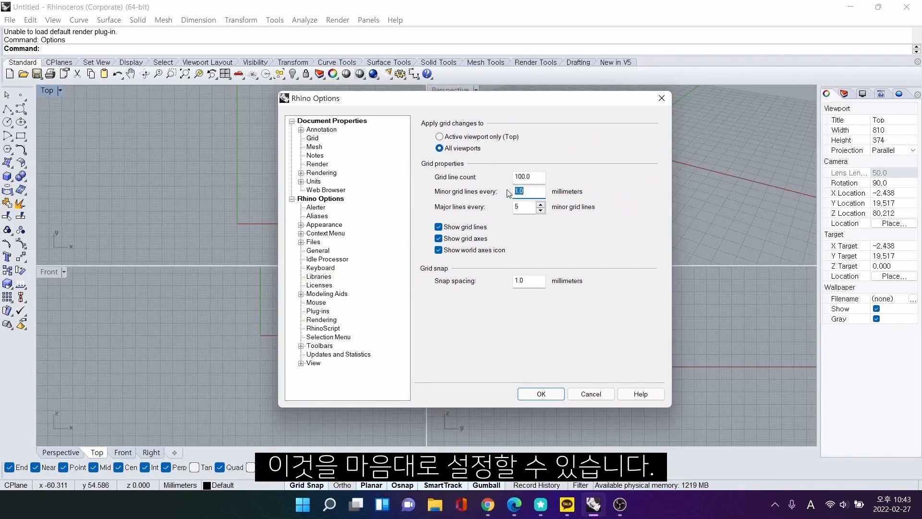
type("10")
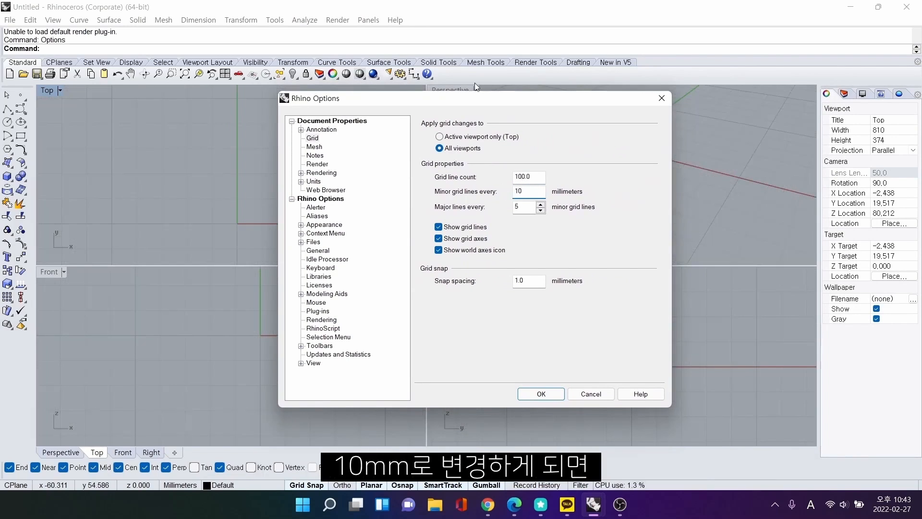
Try minor grid line spacings of 100, 10, 11 and 15 millimeters for all viewports, keeping the grids in sight.
left_click_drag(479, 103, 624, 110)
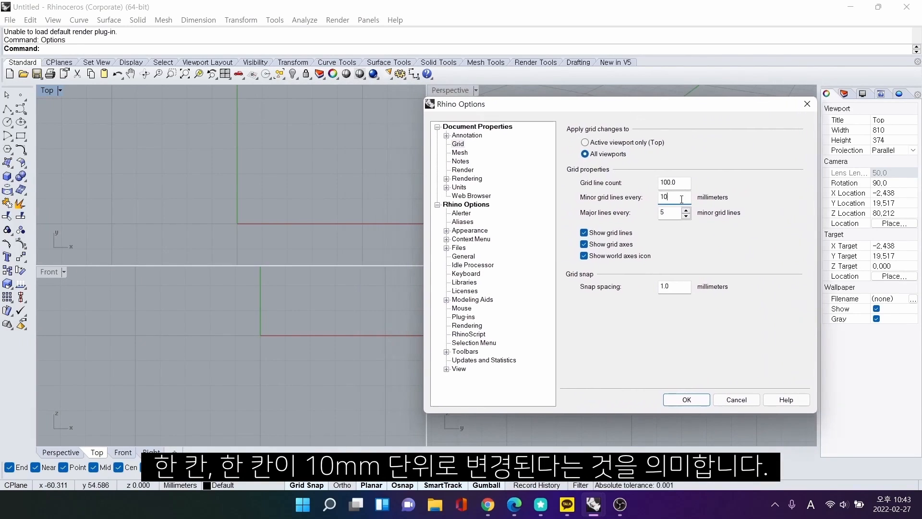
type("100")
type("10")
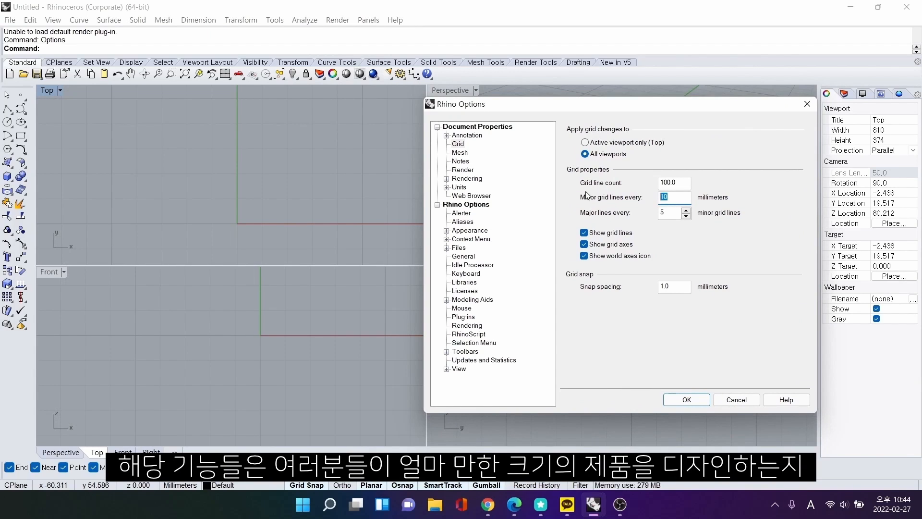
type("11")
type("15")
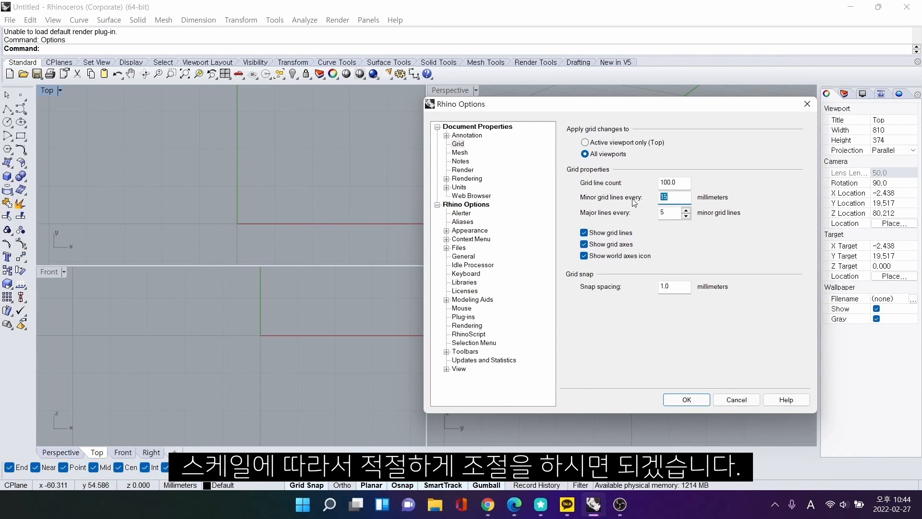
type("10")
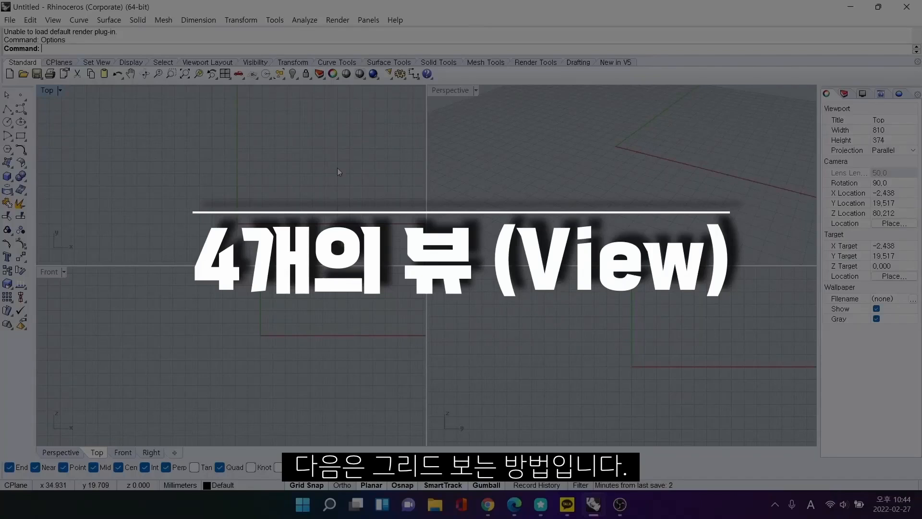
Pan and zoom the Top, Front, Right and Perspective views so the extent of each grid is in sight.
right_click_drag(304, 183, 286, 208)
scroll(283, 191, "down", 4)
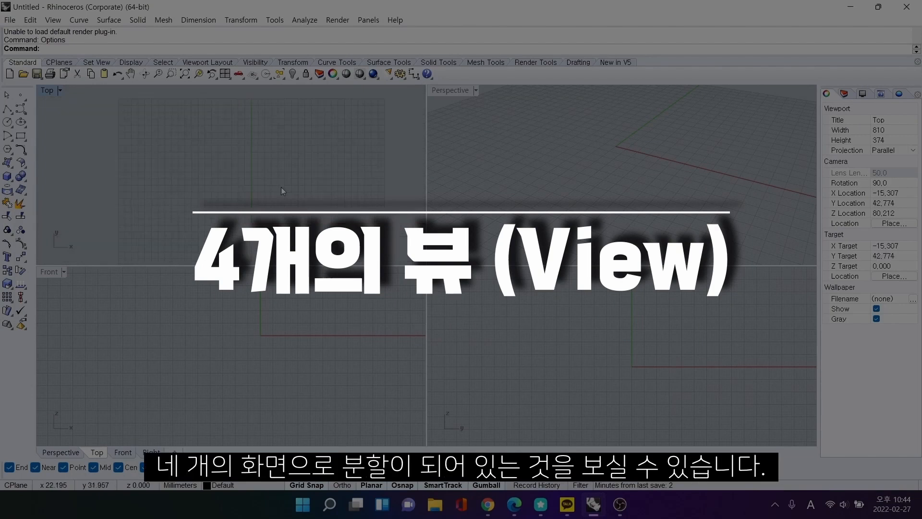
right_click_drag(283, 307, 258, 352)
scroll(586, 327, "down", 9)
scroll(587, 326, "up", 7)
right_click_drag(587, 327, 598, 349)
scroll(607, 343, "down", 4)
scroll(601, 190, "down", 6)
right_click_drag(601, 190, 621, 181, "shift")
right_click_drag(621, 181, 590, 162)
scroll(302, 157, "down", 2)
mouse_move(302, 154)
right_mouse_down()
mouse_move(274, 144)
mouse_move(285, 159)
right_mouse_up()
left_click(459, 94)
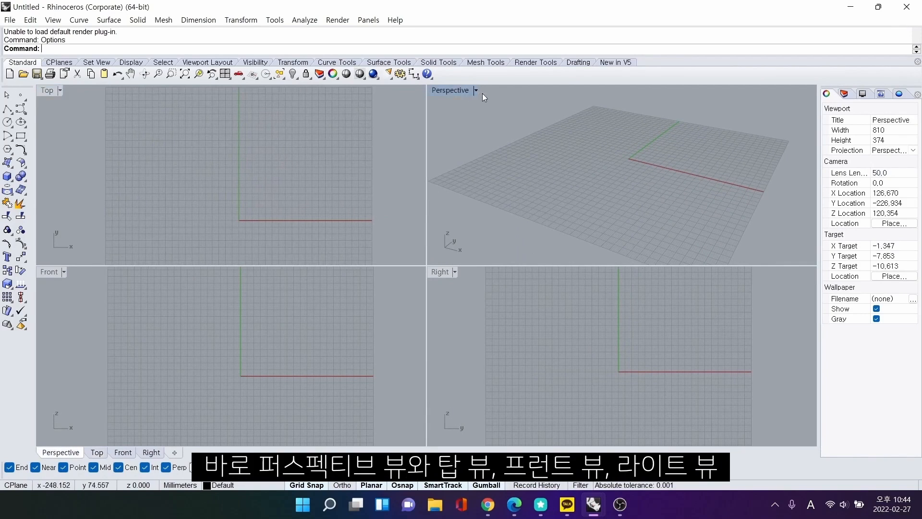
right_click(231, 140)
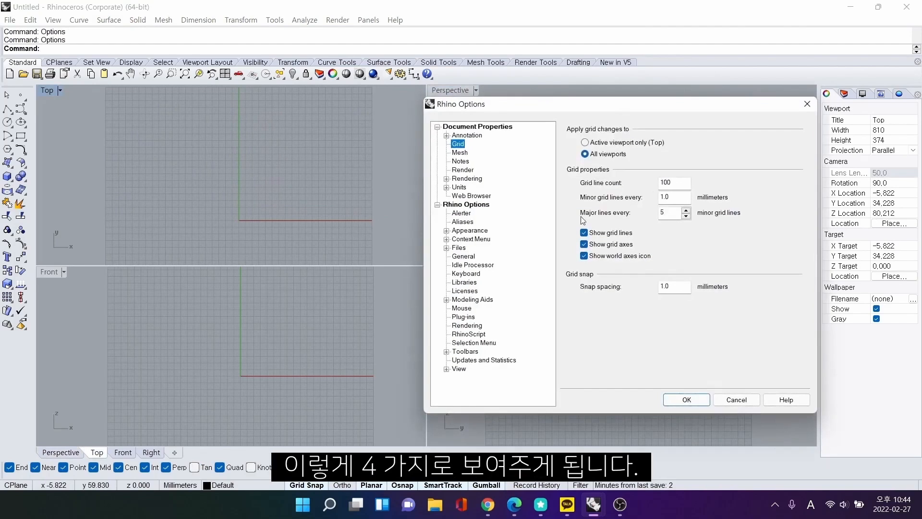
left_click(743, 405)
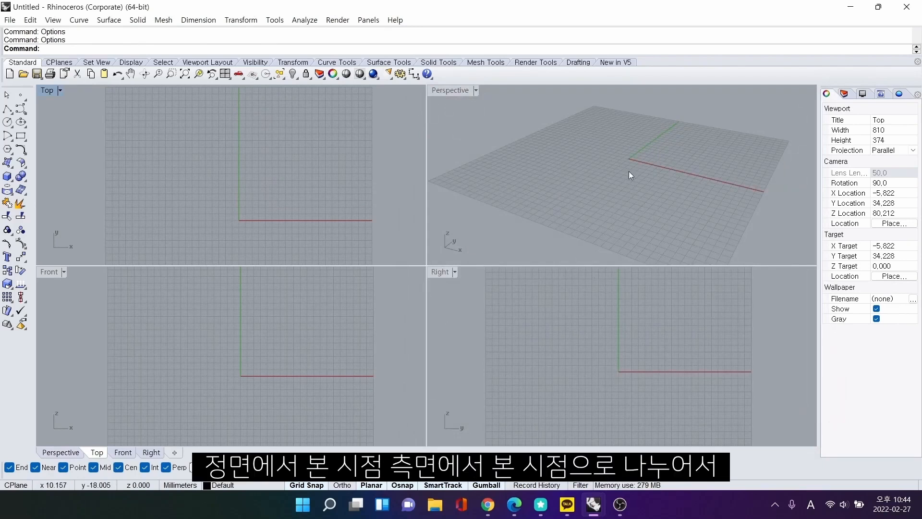
Create a box from corner 0,0,0 with a base about 61 mm wide in the Top view and its height picked in the Front view.
left_click(640, 149)
right_click_drag(699, 159, 676, 161)
left_click(7, 176)
type("0,0,0")
key("Return")
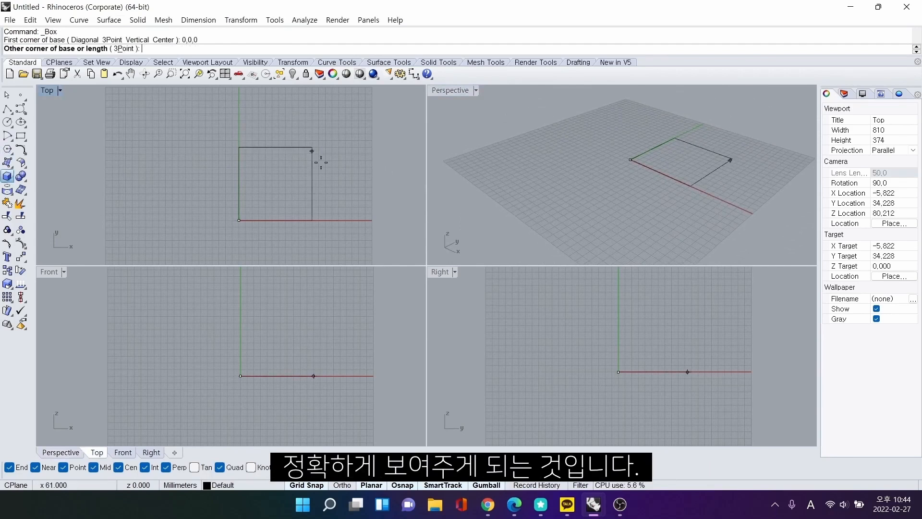
left_click(312, 147)
left_click(312, 308)
Frame the box closely in all four viewports and orbit around it in the Perspective view.
right_click_drag(664, 133, 622, 169, "shift")
scroll(314, 182, "up", 4)
right_click_drag(329, 182, 340, 172)
scroll(338, 337, "up", 2)
mouse_move(338, 337)
right_mouse_down()
mouse_move(324, 347)
mouse_move(341, 343)
right_mouse_up()
scroll(301, 200, "down", 2)
right_click_drag(301, 200, 301, 196)
scroll(667, 360, "up", 2)
right_click_drag(668, 361, 650, 380)
right_click_drag(629, 249, 664, 196)
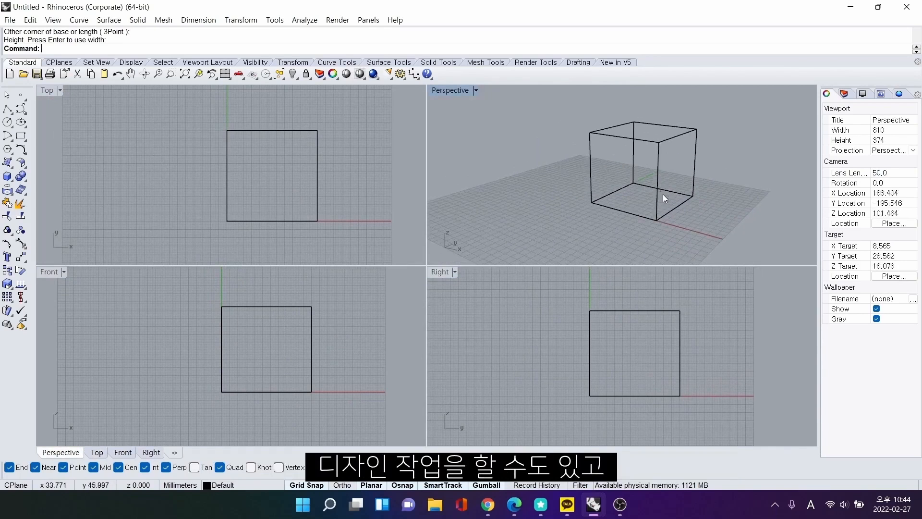
Maximize the Perspective and Top viewports one after the other, restoring the four-view layout each time.
double_click(439, 93)
right_click_drag(432, 200, 439, 237)
double_click(60, 91)
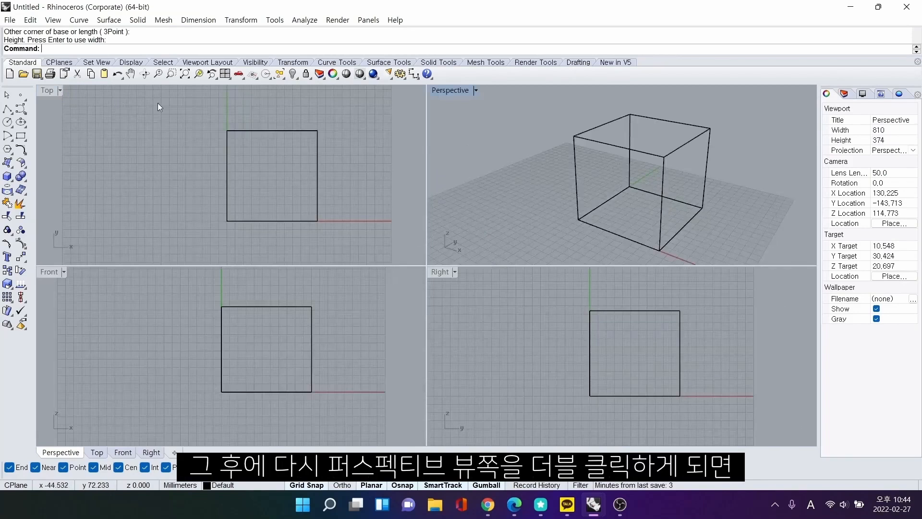
double_click(52, 93)
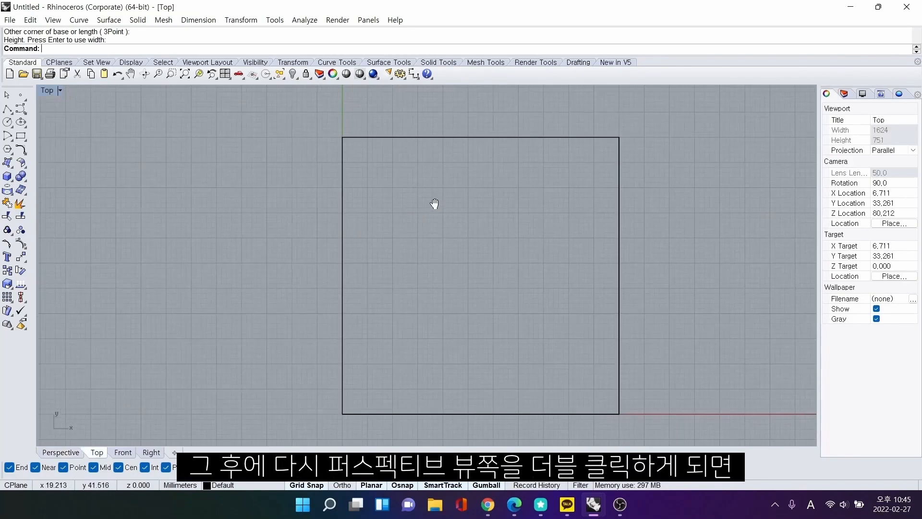
double_click(43, 93)
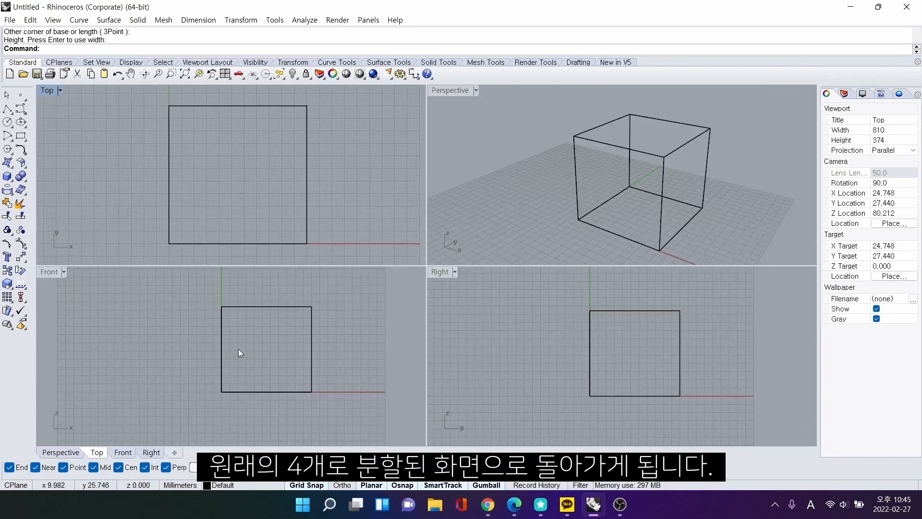
Maximize the Front and Right viewports in turn to inspect the box, restoring the four-view layout after each.
double_click(52, 270)
scroll(626, 179, "up", 3)
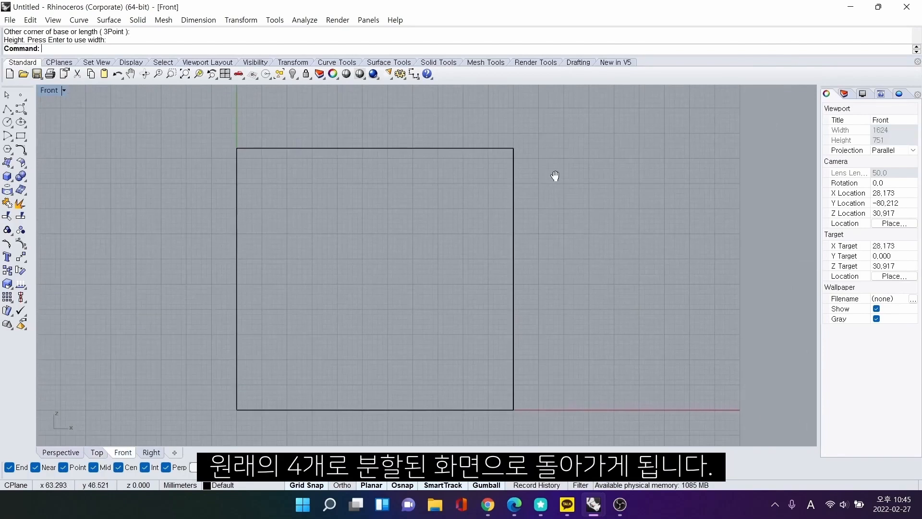
double_click(55, 90)
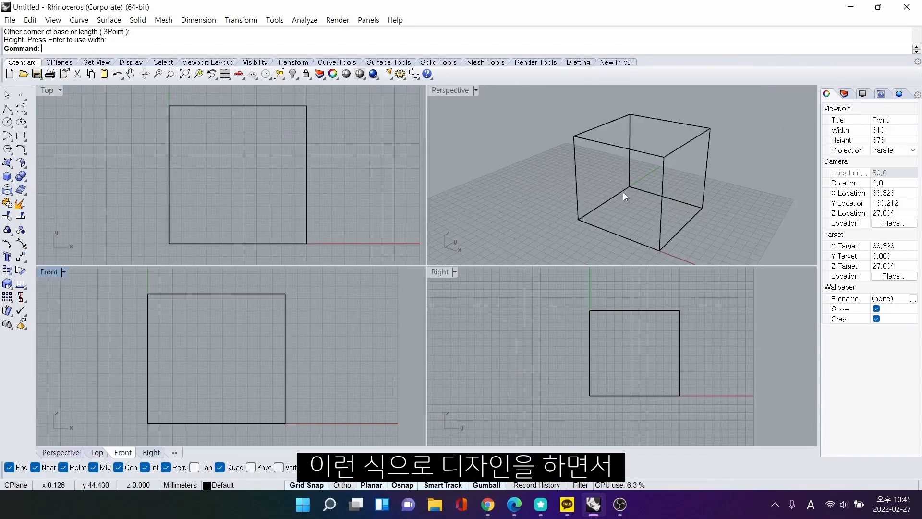
double_click(440, 272)
scroll(493, 253, "up", 4)
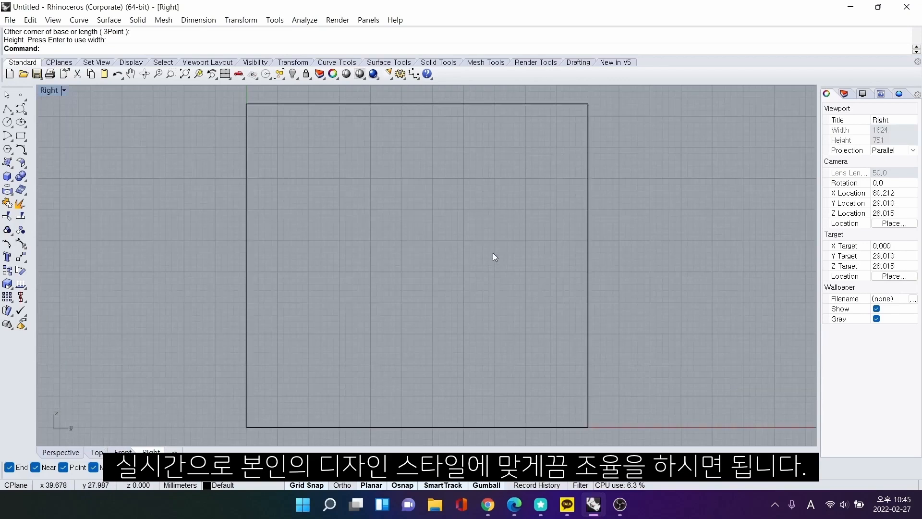
scroll(497, 252, "down", 4)
scroll(497, 252, "up", 6)
right_click_drag(497, 252, 484, 261)
double_click(50, 91)
Pan the Front, Top and Right views around the box and zoom the Right view out.
right_click_drag(282, 329, 299, 326)
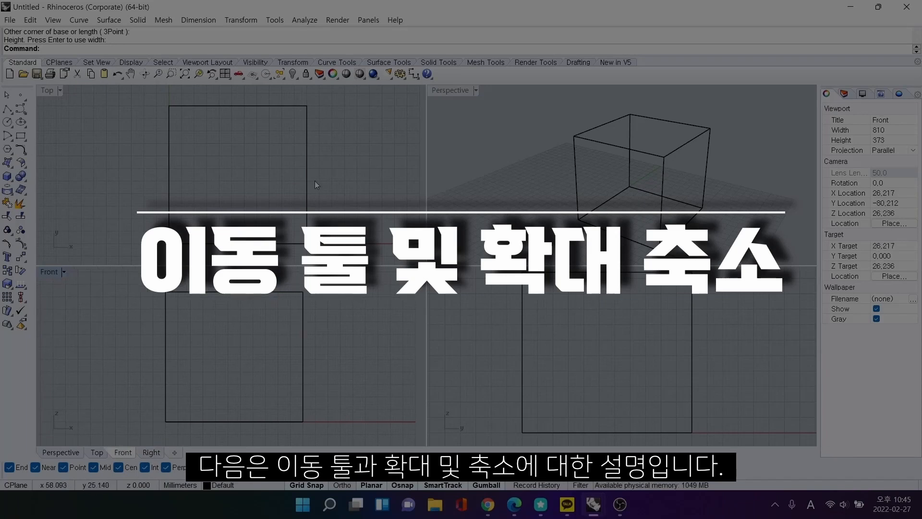
right_click_drag(320, 180, 322, 199)
right_click_drag(334, 331, 305, 345)
right_click_drag(573, 378, 603, 364)
scroll(594, 346, "down", 4)
Orbit the Perspective view around the box and pan it sideways to shift the box within the view.
right_click_drag(663, 177, 681, 170)
right_click_drag(550, 155, 648, 103)
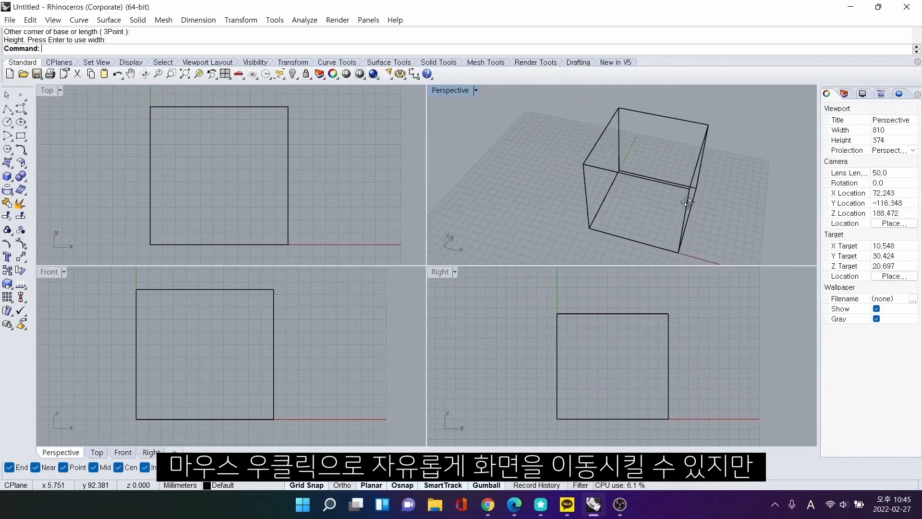
right_click_drag(581, 262, 630, 195)
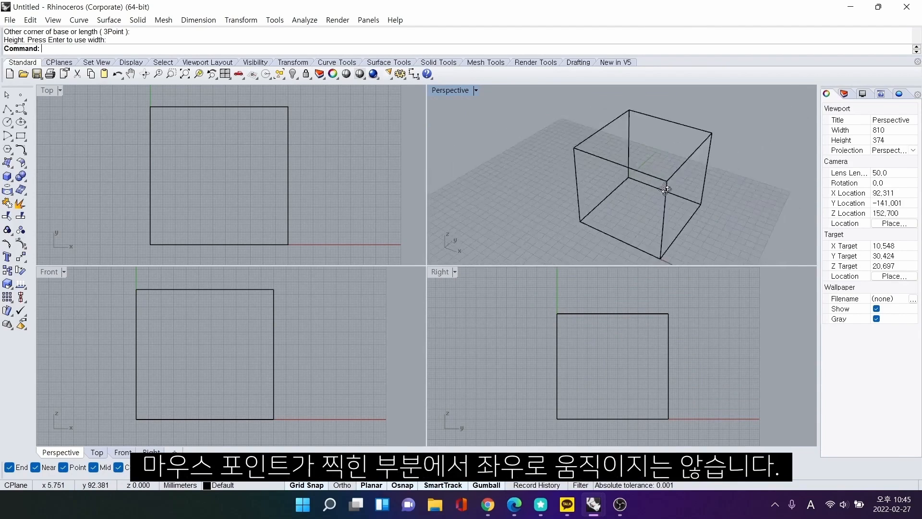
right_click_drag(674, 175, 674, 175)
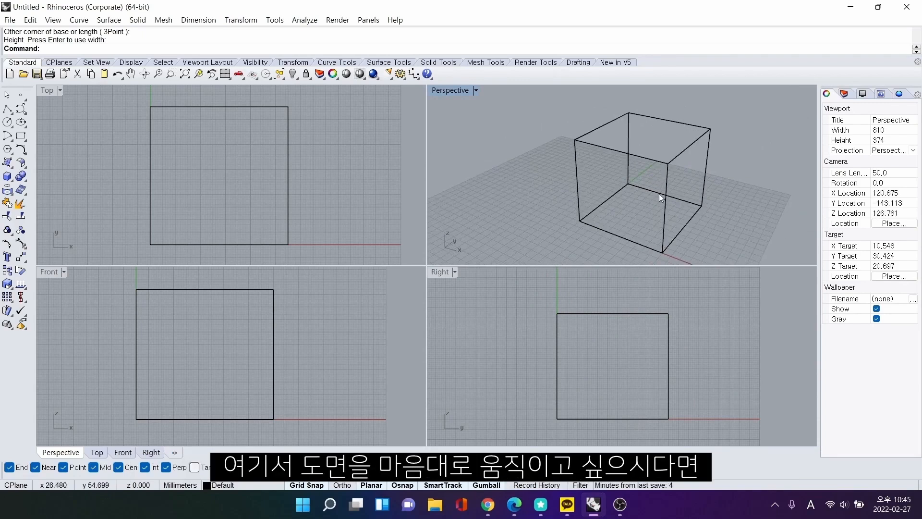
right_click_drag(663, 203, 582, 203, "shift")
right_click_drag(638, 164, 662, 174, "shift")
right_click_drag(648, 174, 669, 177, "shift")
Pan and zoom the Top and Front views, and zoom out and in on the box in the other views.
mouse_move(234, 163)
right_mouse_down()
mouse_move(301, 153)
mouse_move(351, 181)
mouse_move(189, 152)
mouse_move(197, 161)
mouse_move(277, 162)
mouse_move(212, 162)
mouse_move(236, 164)
right_mouse_up()
scroll(231, 160, "down", 6)
scroll(232, 161, "up", 4)
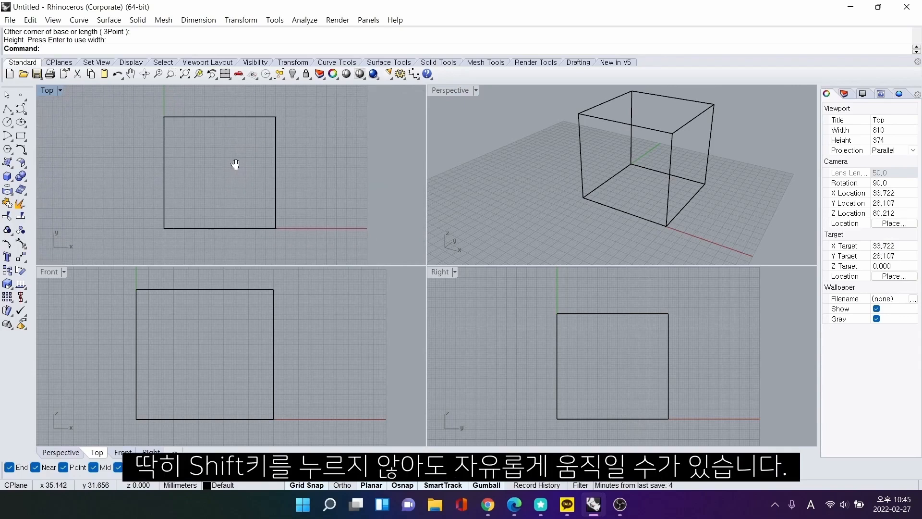
right_click_drag(258, 329, 268, 330)
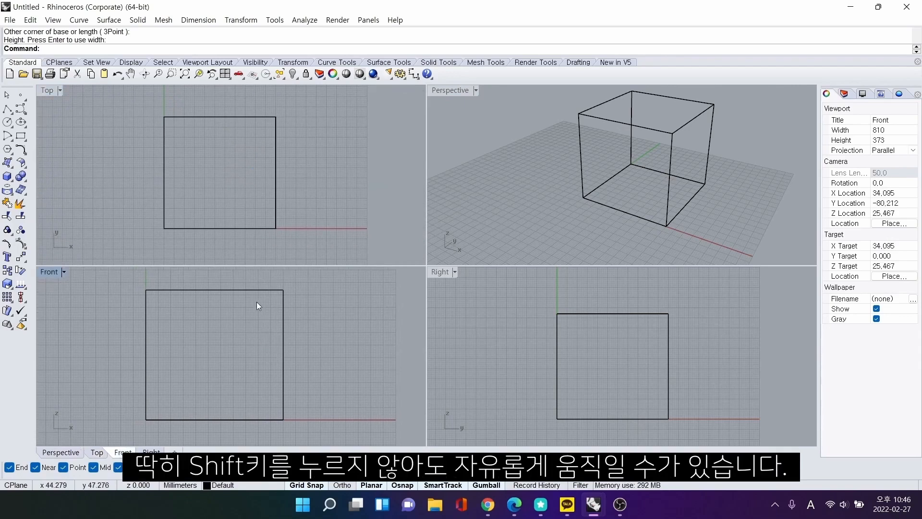
scroll(268, 316, "down", 6)
scroll(269, 315, "up", 3)
double_click(461, 90)
scroll(455, 235, "down", 5)
scroll(455, 235, "down", 5)
scroll(485, 239, "up", 10)
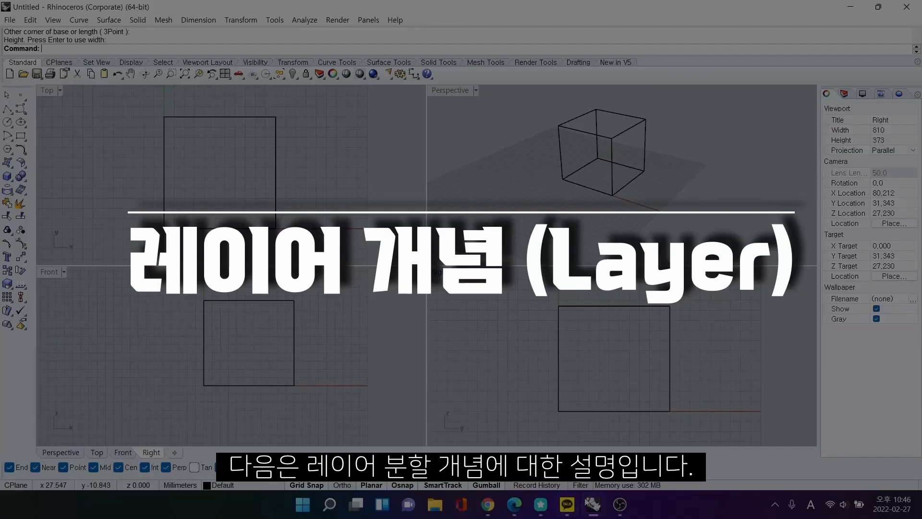
Switch to the Rhino window with the 완성본 file and restore its four-viewport layout from the maximized Front view.
left_click(587, 501)
left_click(533, 440)
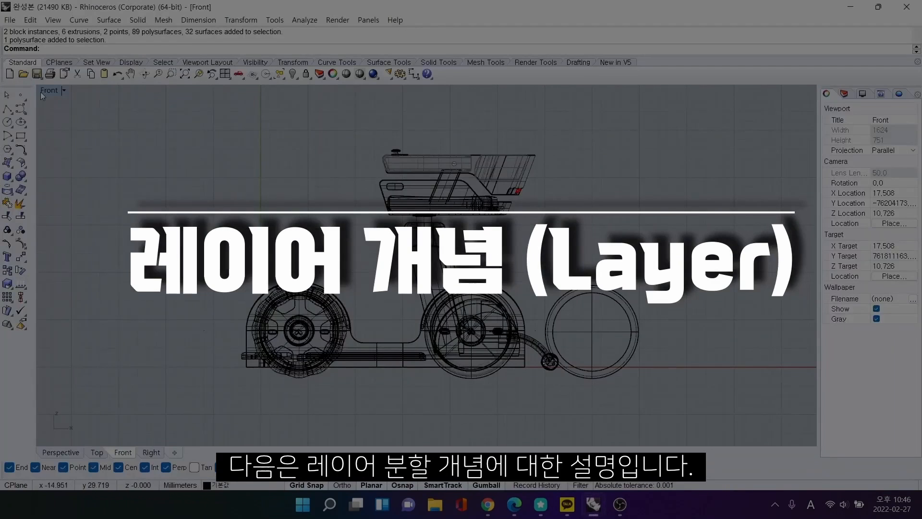
double_click(47, 91)
right_click_drag(676, 185, 703, 196)
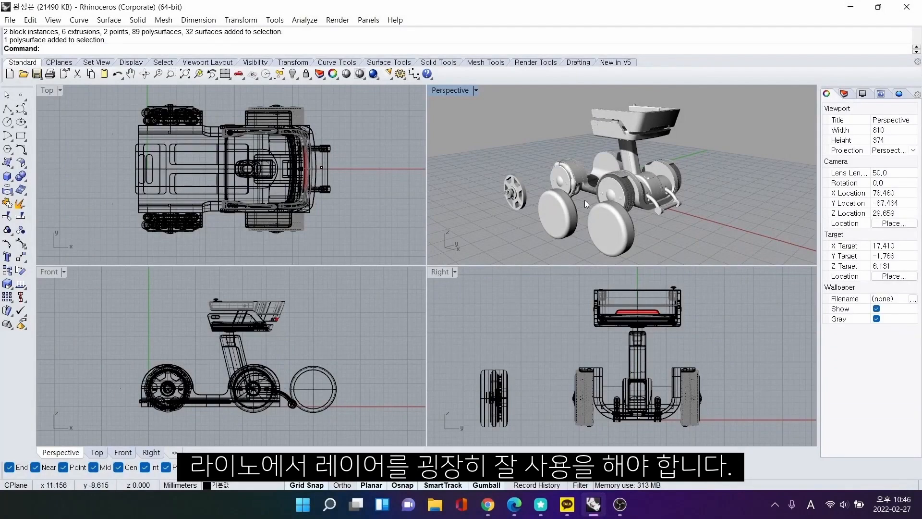
Pick and deselect the two loose front wheels, and set the Perspective viewport's display mode to Shaded.
left_click(609, 227)
left_click(561, 214)
left_click(728, 220)
mouse_move(696, 207)
right_mouse_down("shift")
mouse_move(714, 203)
mouse_move(711, 210)
right_mouse_up("shift")
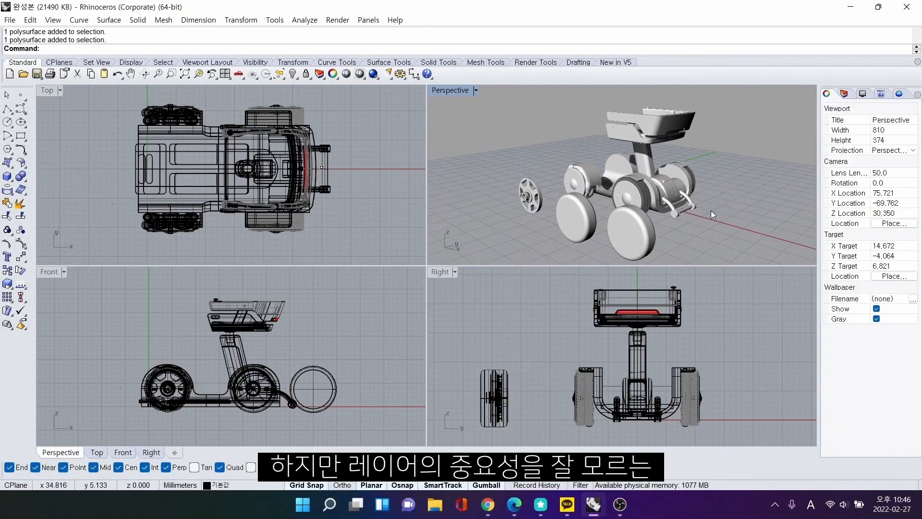
left_click(476, 91)
left_click(449, 134)
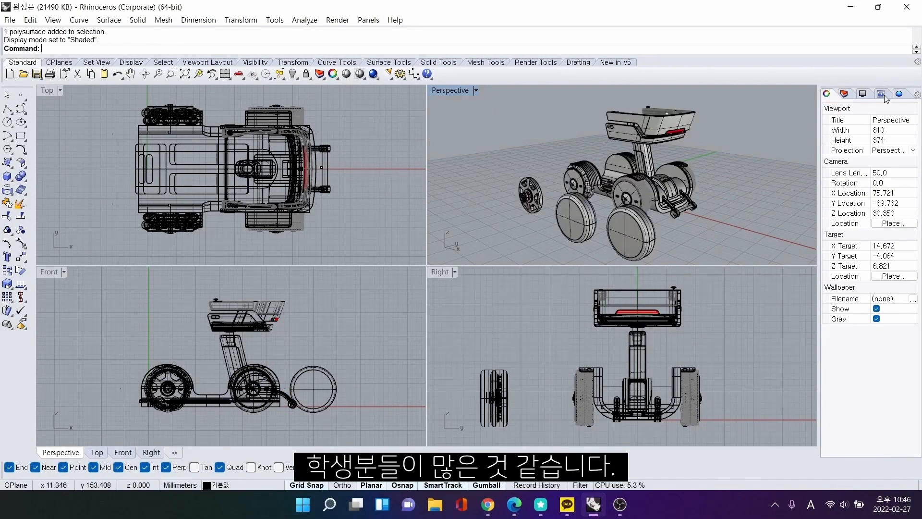
Show the layer list and examine the vehicle's layers, from 기본값 and 앞 타이어 down to the last entries.
left_click(845, 94)
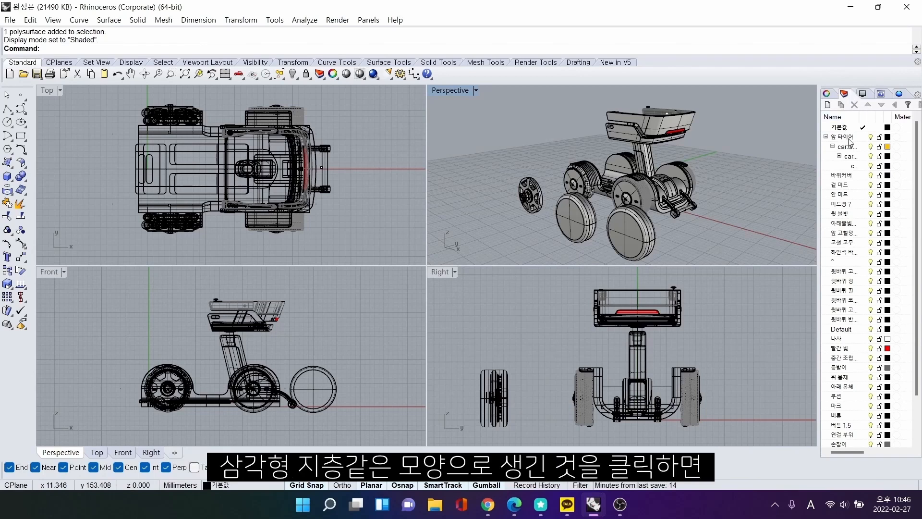
left_click(848, 140)
left_click(845, 145)
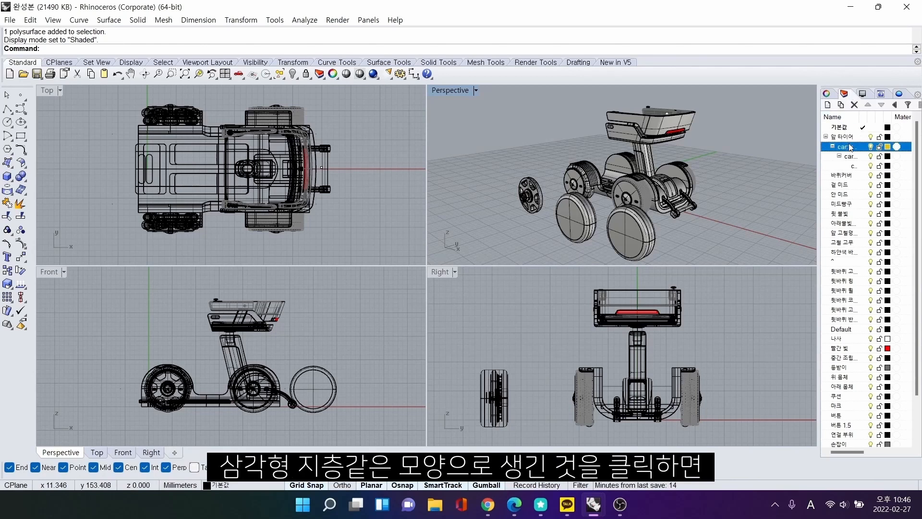
left_click(844, 128)
left_click(844, 145)
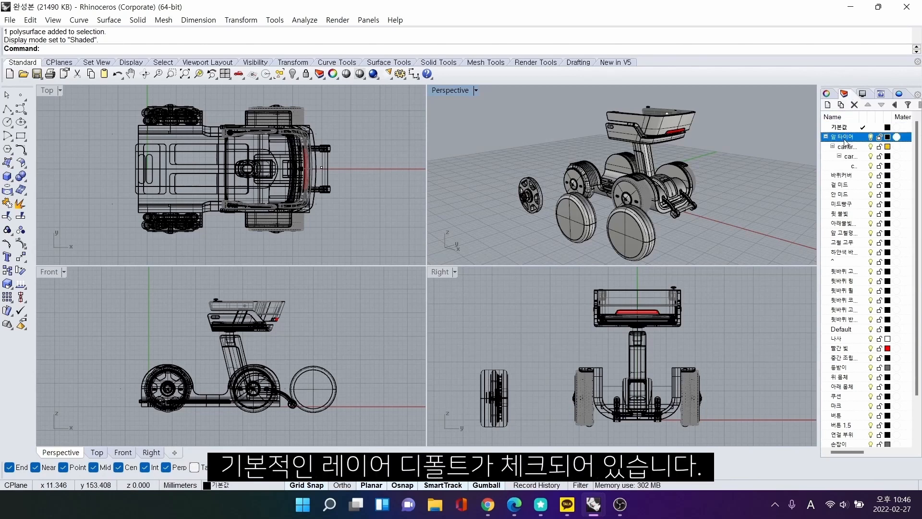
left_click(853, 225)
left_click(838, 310)
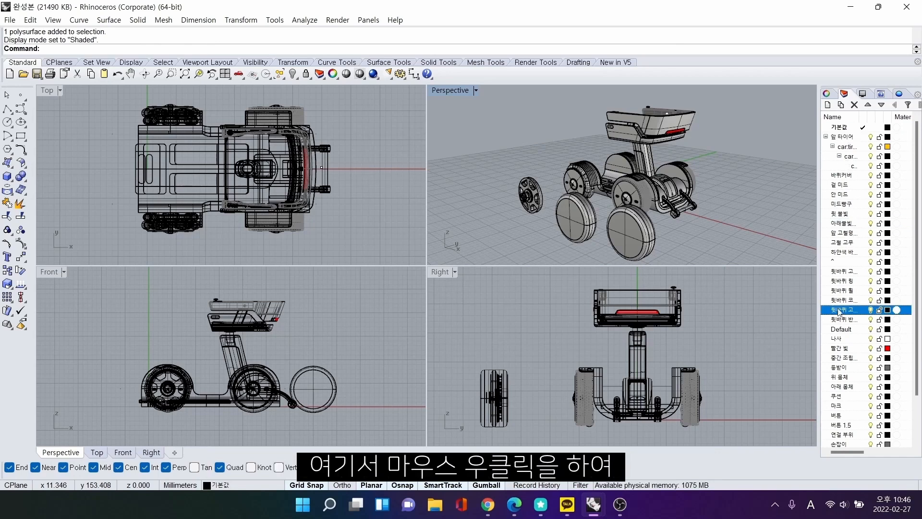
scroll(847, 293, "down", 3)
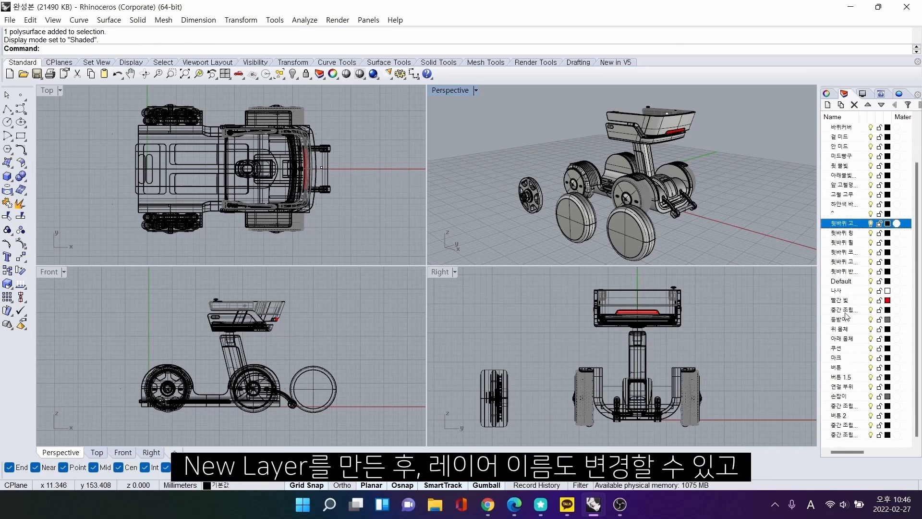
right_click(849, 441)
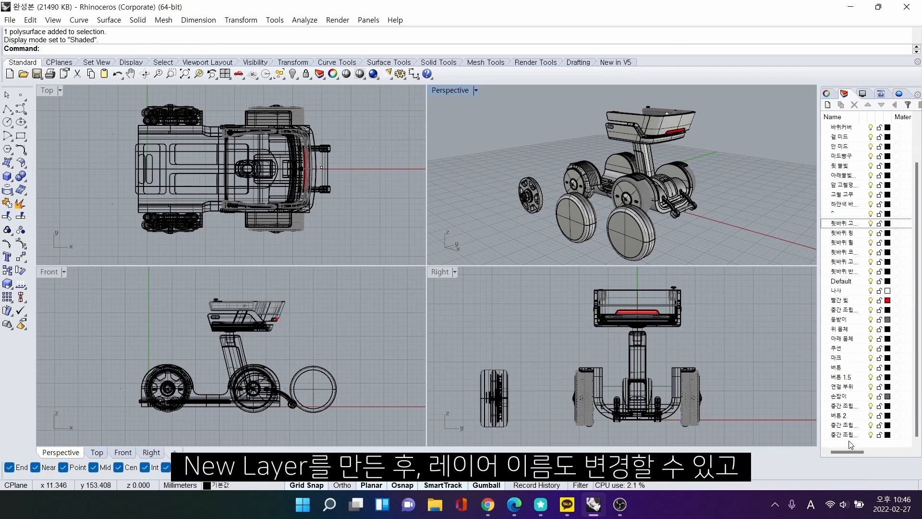
left_click(725, 193)
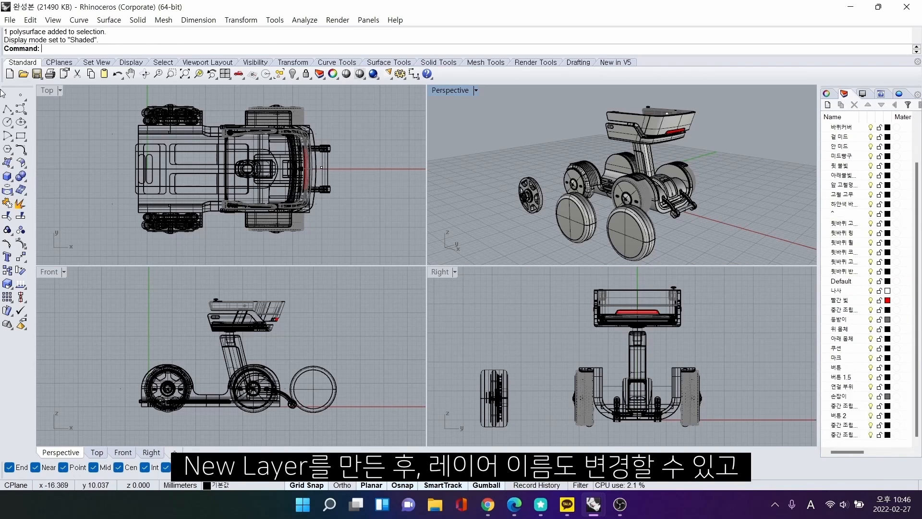
Draw a small box on the red X axis just ahead of the vehicle, starting its base in the Top viewport.
left_click(7, 176)
left_click(374, 168)
left_click(397, 192)
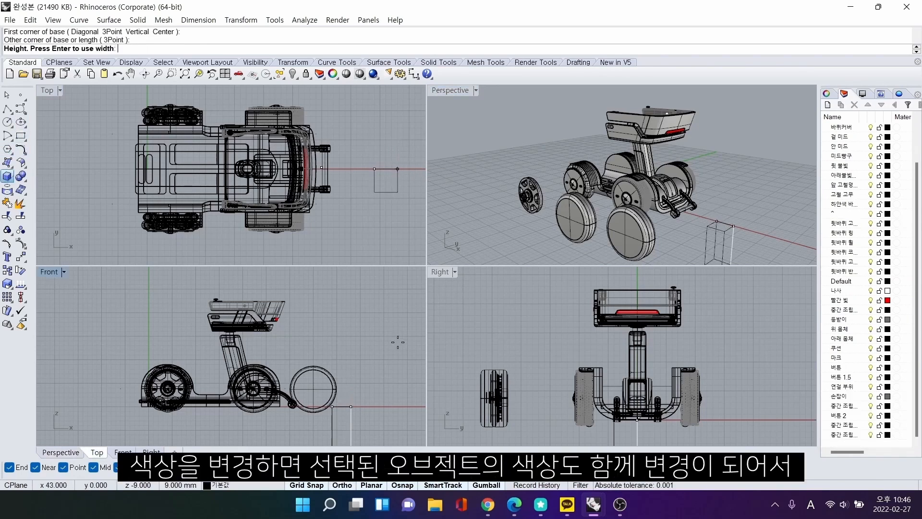
left_click(376, 383)
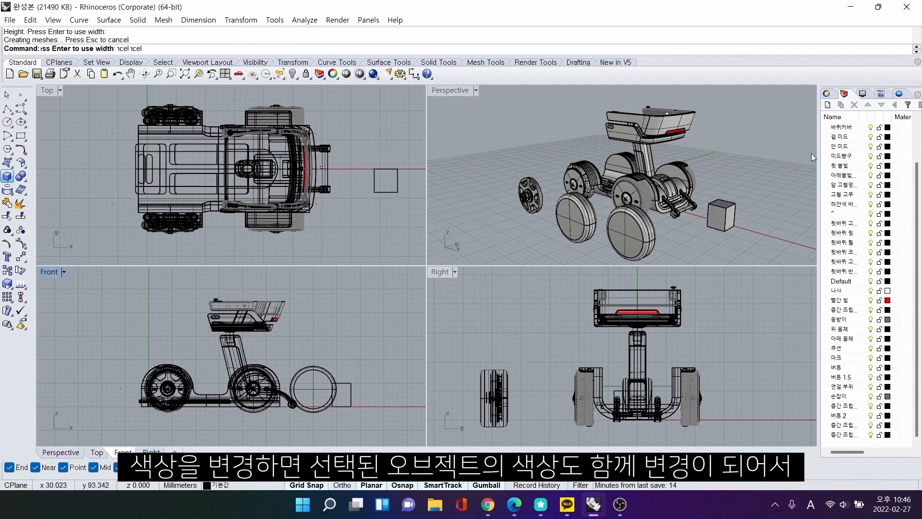
Create a new layer at the end of the layer list and name it 사각형.
right_click(845, 443)
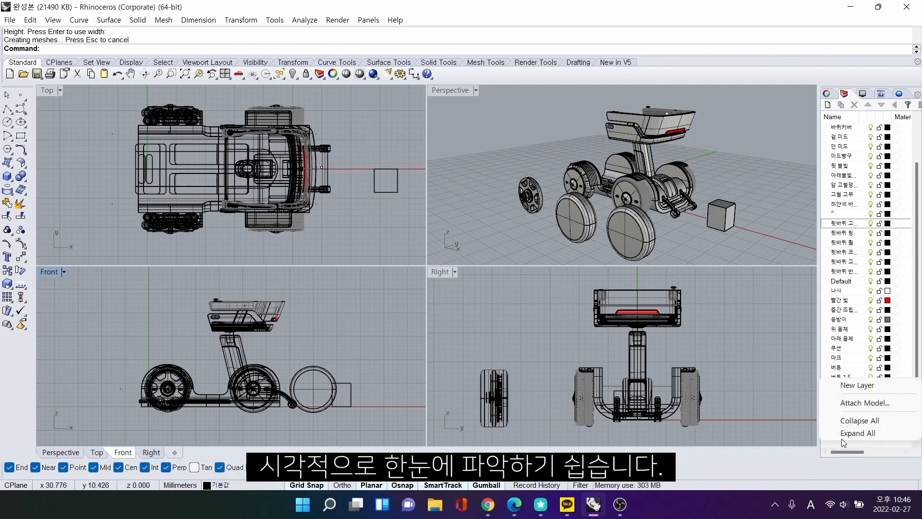
left_click(849, 387)
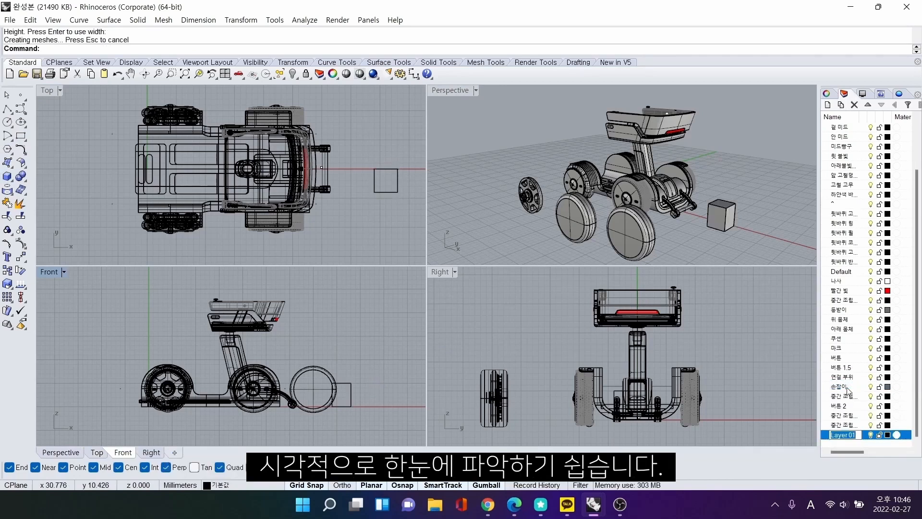
key("Hangul")
type("ㅅ")
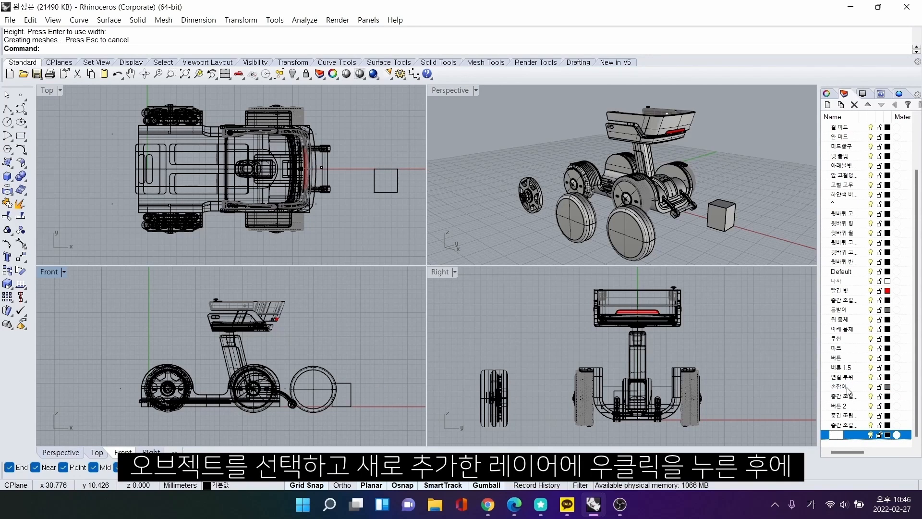
left_click(714, 214)
right_click(715, 214)
key("Escape")
left_click(731, 216)
left_click(758, 184)
left_click(722, 215)
right_click(722, 214)
left_click(758, 212)
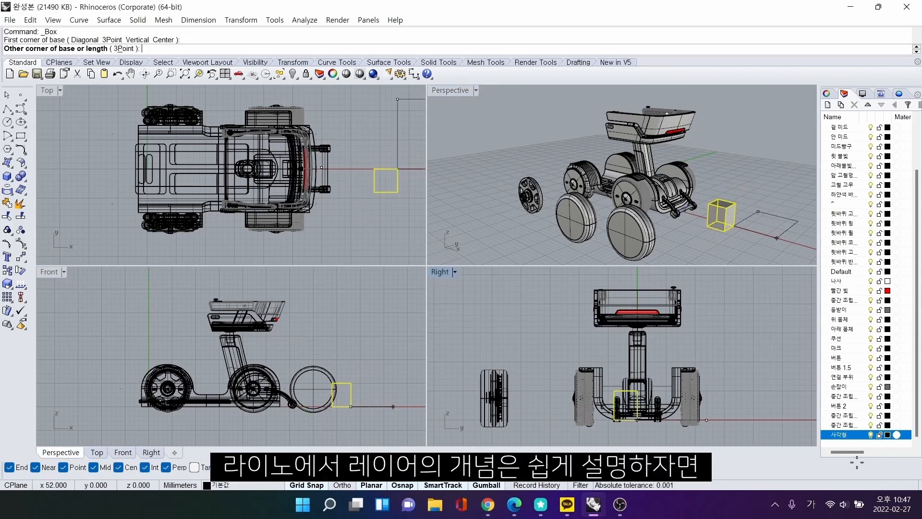
key("Escape")
double_click(840, 435)
right_click(840, 435)
left_click(756, 290)
left_click(756, 292)
right_click(853, 436)
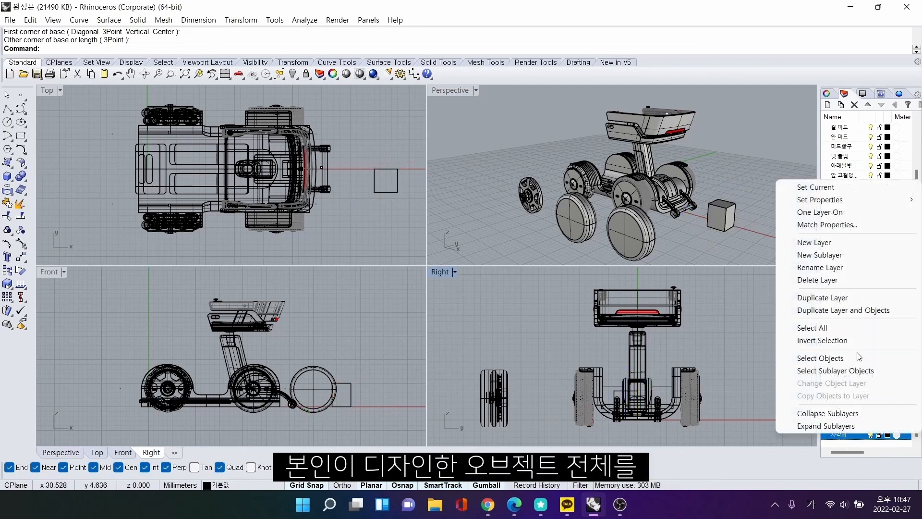
left_click(745, 334)
Move the small box ahead of the vehicle to the 사각형 layer.
left_click(719, 217)
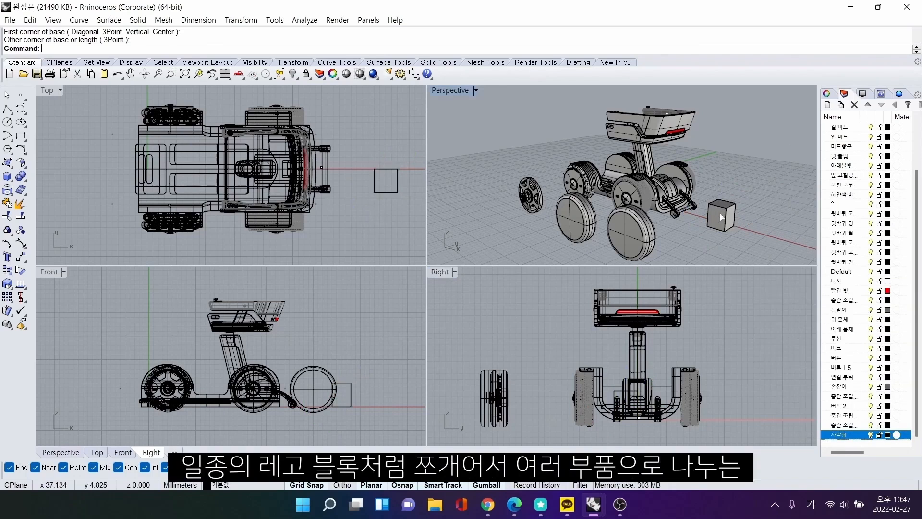
right_click(852, 434)
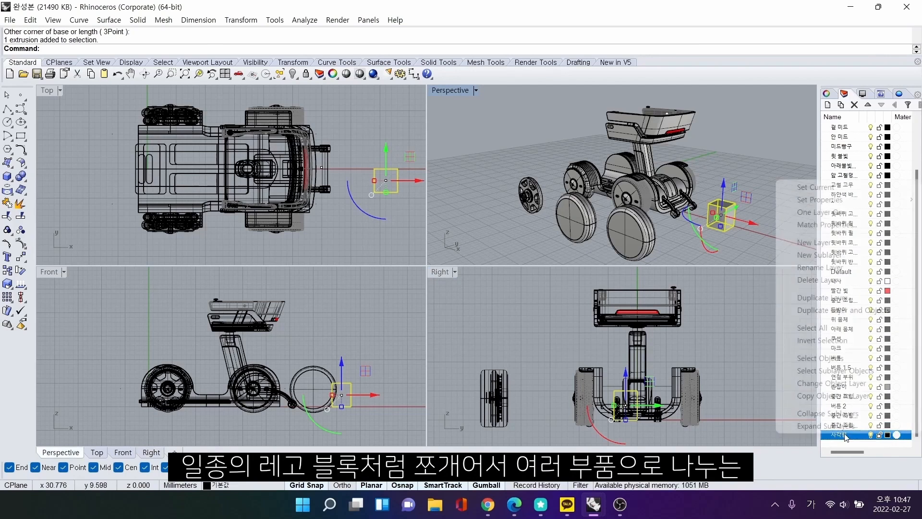
left_click(826, 383)
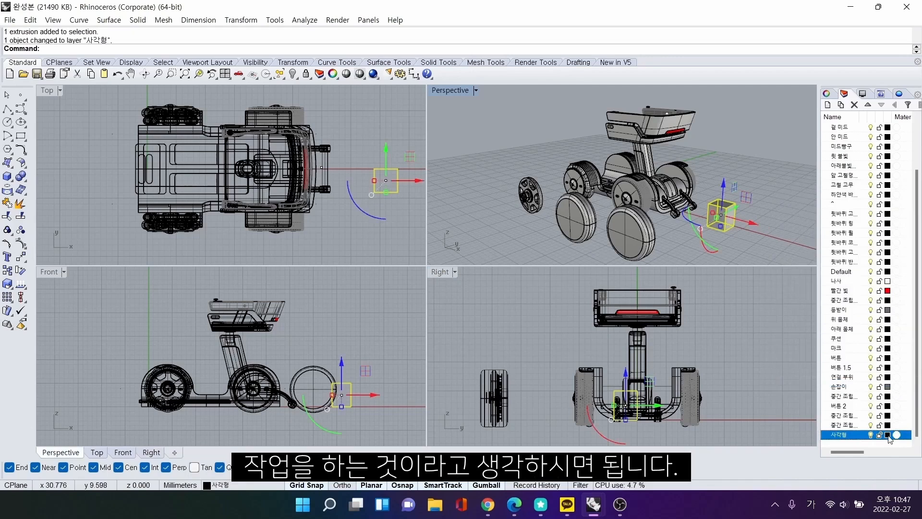
Set the 사각형 layer's color to Cyan, deselect the box and maximize the Perspective viewport around it.
left_click(888, 435)
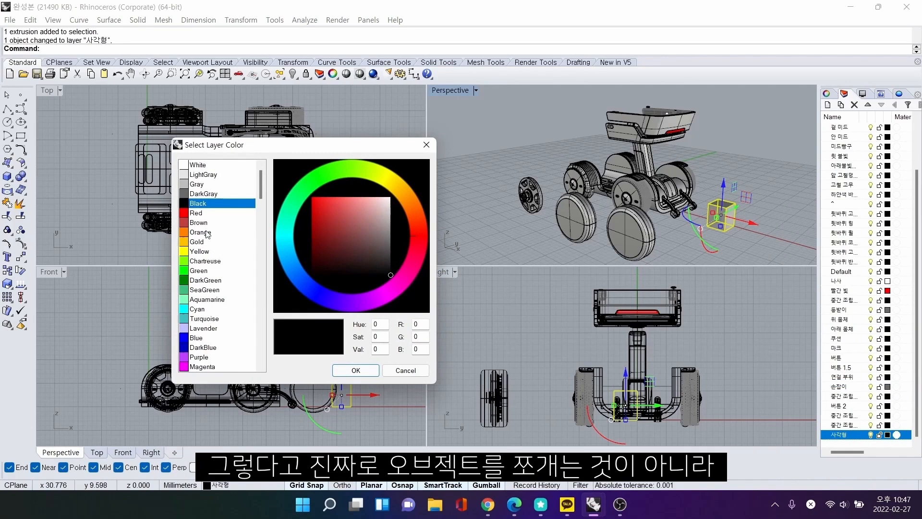
left_click(198, 309)
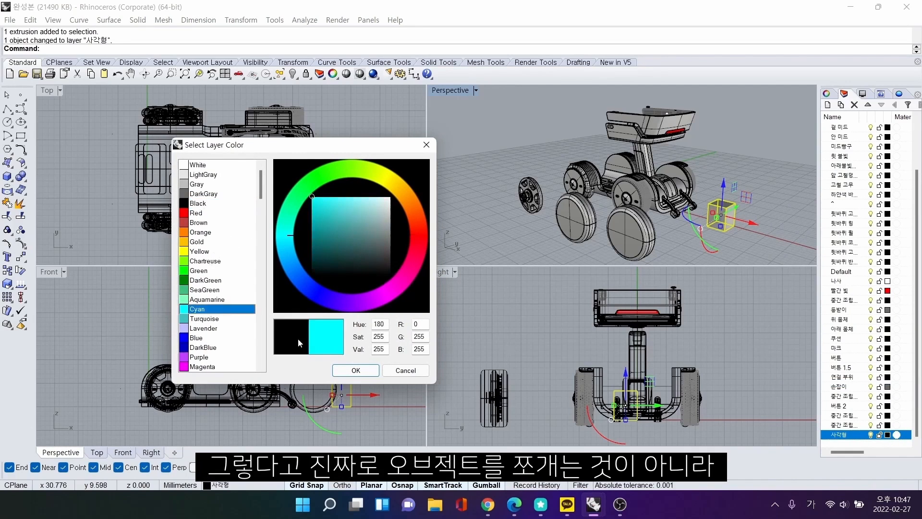
left_click(356, 370)
left_click(746, 212)
right_click_drag(745, 211, 661, 202)
scroll(693, 209, "up", 5)
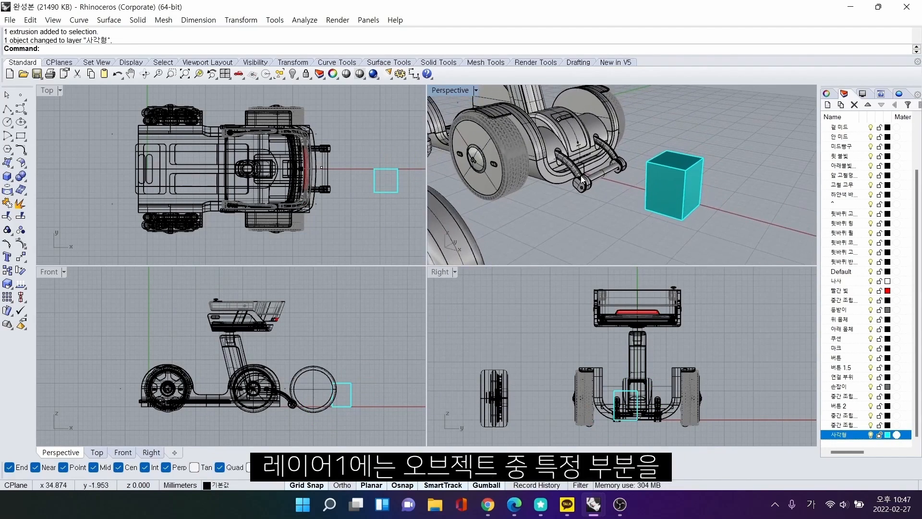
double_click(460, 95)
scroll(639, 269, "up", 1)
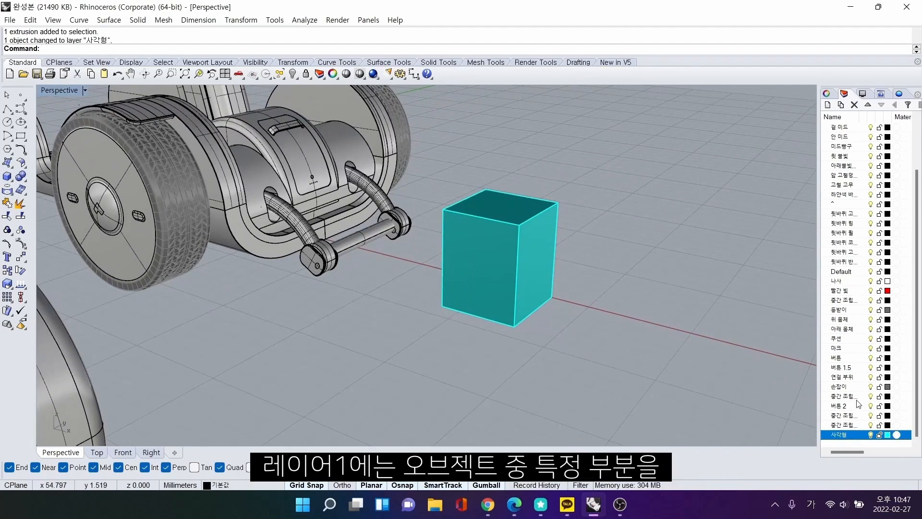
Rename the 사각형 layer to 네모 and restore the four-viewport layout with the whole vehicle in Perspective.
left_click(851, 437)
type("ㄴ")
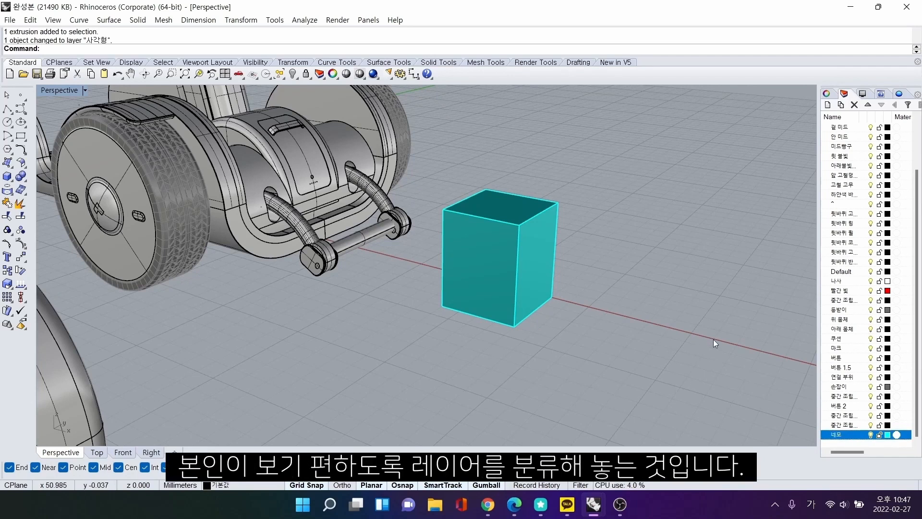
double_click(68, 91)
right_click_drag(695, 146, 698, 188, "shift")
scroll(676, 182, "down", 10)
scroll(675, 191, "up", 7)
scroll(694, 189, "down", 4)
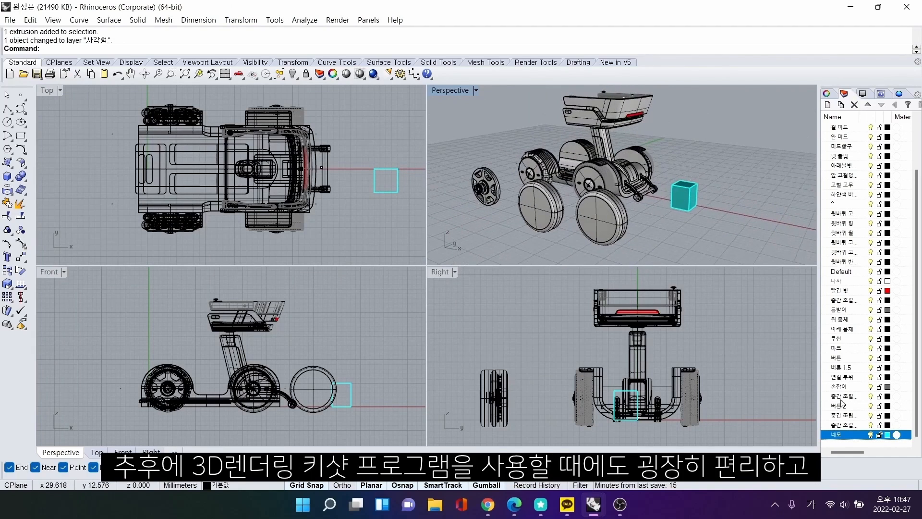
Turn the 네모 layer off and back on, and pick and deselect a vehicle part.
left_click(871, 435)
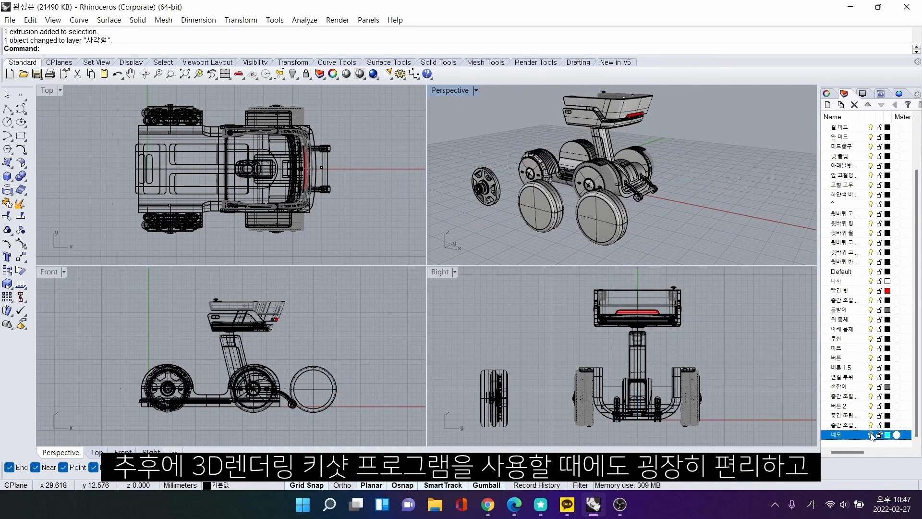
left_click(871, 435)
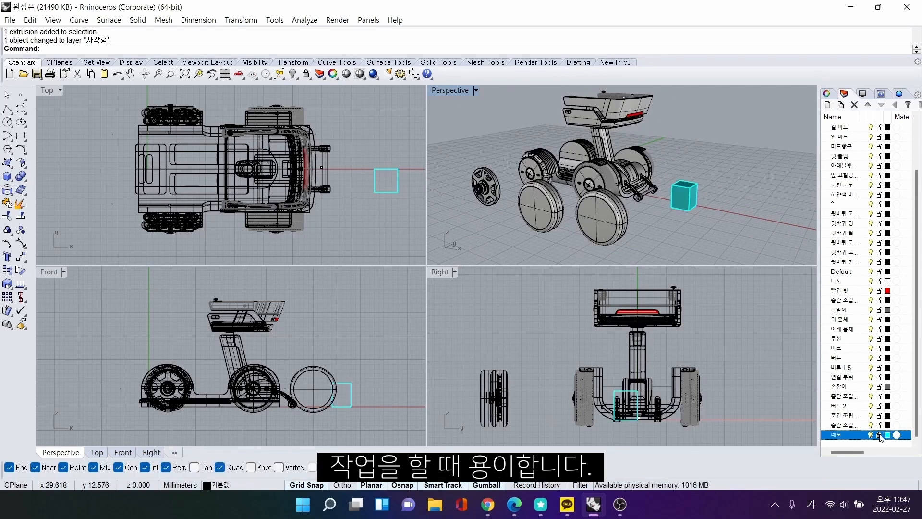
left_click(649, 184)
left_click(720, 173)
right_click_drag(787, 166, 755, 188)
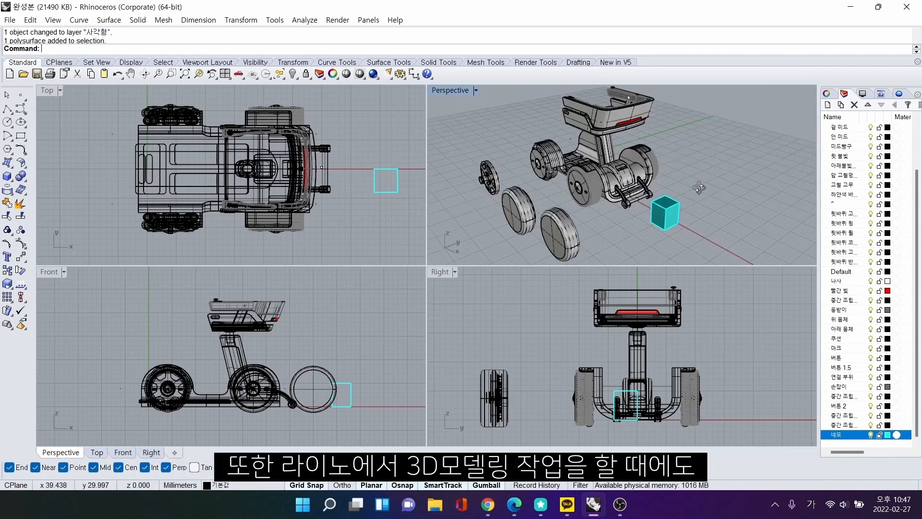
scroll(861, 208, "up", 2)
Highlight the 겉 미드 layer and the 아래불빛 layer in the layer list, and view the vehicle with the box.
left_click(872, 185)
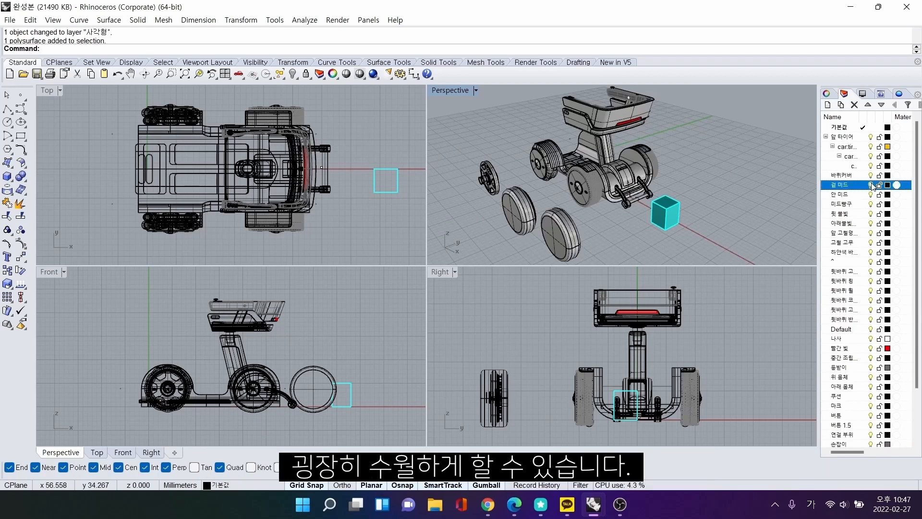
left_click(873, 224)
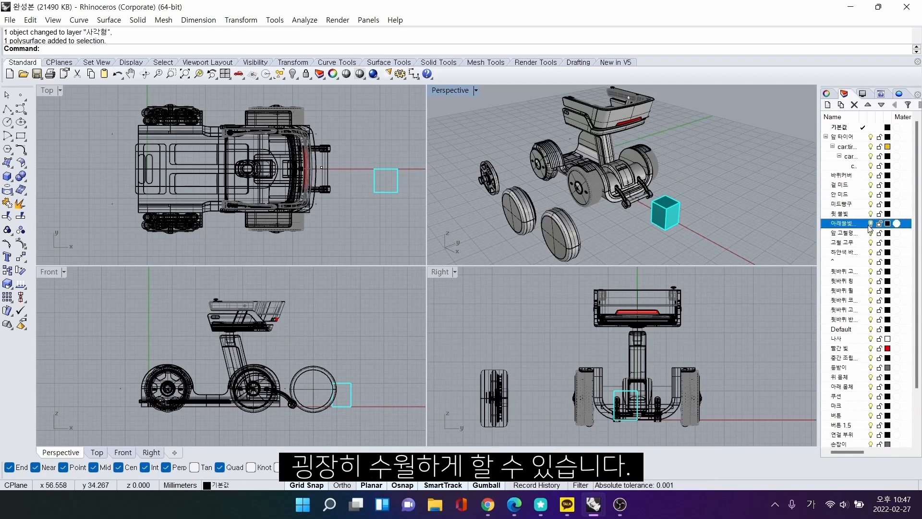
left_click(675, 204)
right_click_drag(675, 204, 637, 192)
scroll(684, 188, "up", 3)
scroll(638, 192, "down", 3)
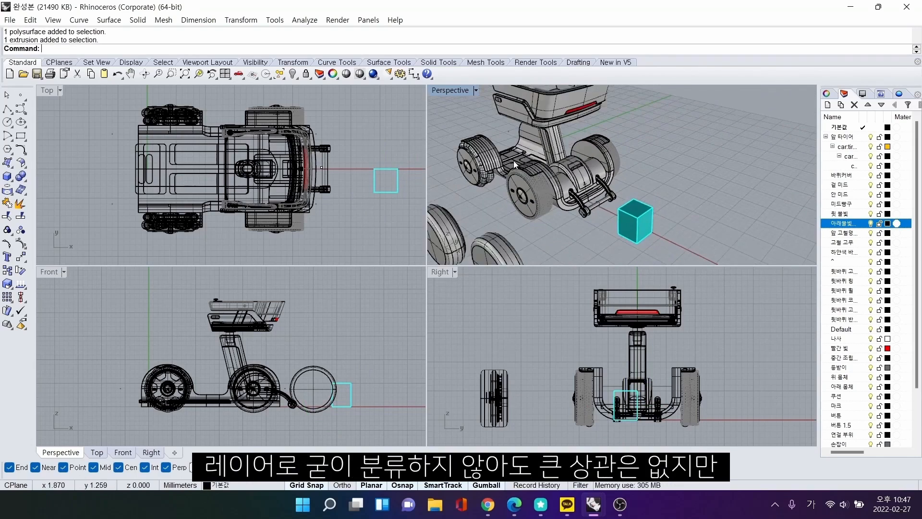
Pick the lower body of the vehicle's seat, deselect it and inspect the model from other angles.
left_click(579, 113)
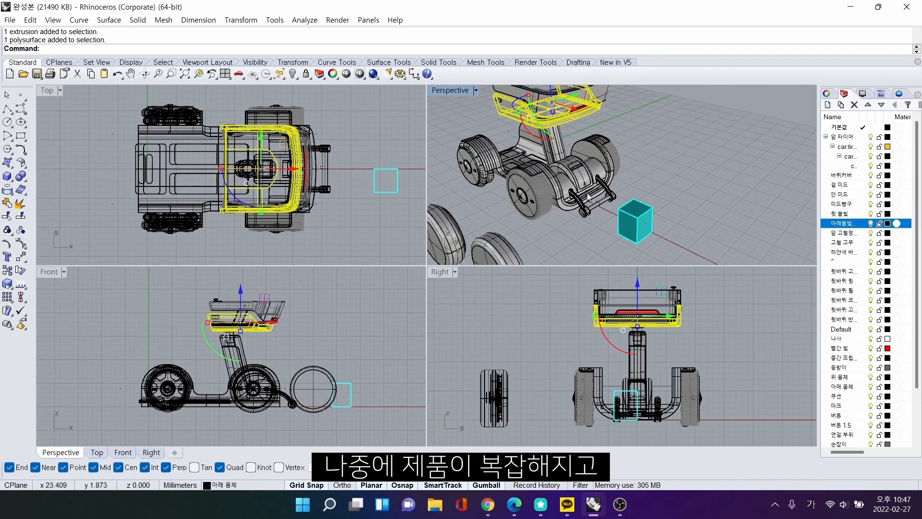
right_click_drag(584, 195, 631, 229, "shift")
left_click(739, 177)
left_click(575, 226)
left_click(716, 195)
right_click_drag(728, 224, 696, 175)
scroll(754, 210, "up", 6)
right_click_drag(627, 202, 679, 193)
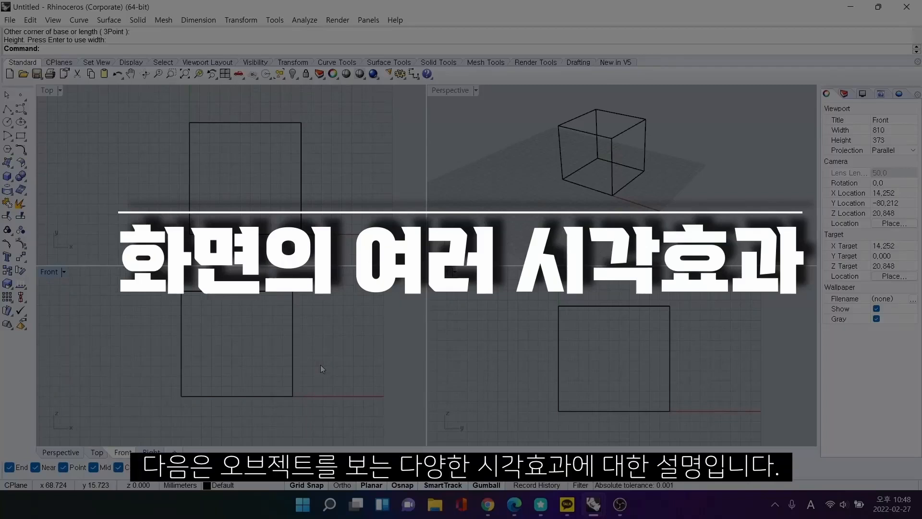
Adjust the views of the box in the Untitled file and activate the Top, Front, Right and Perspective viewports in turn.
right_click_drag(321, 364, 330, 371)
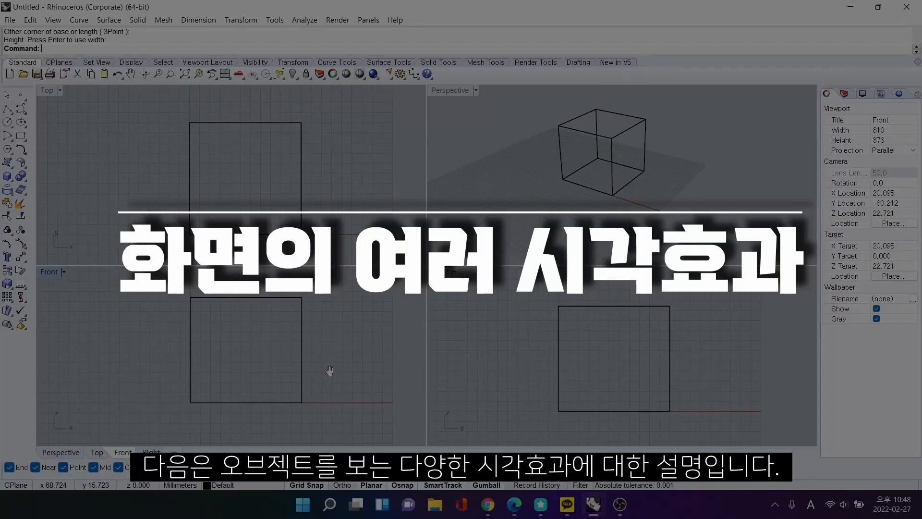
right_click_drag(637, 353, 638, 350)
right_click_drag(626, 190, 653, 200)
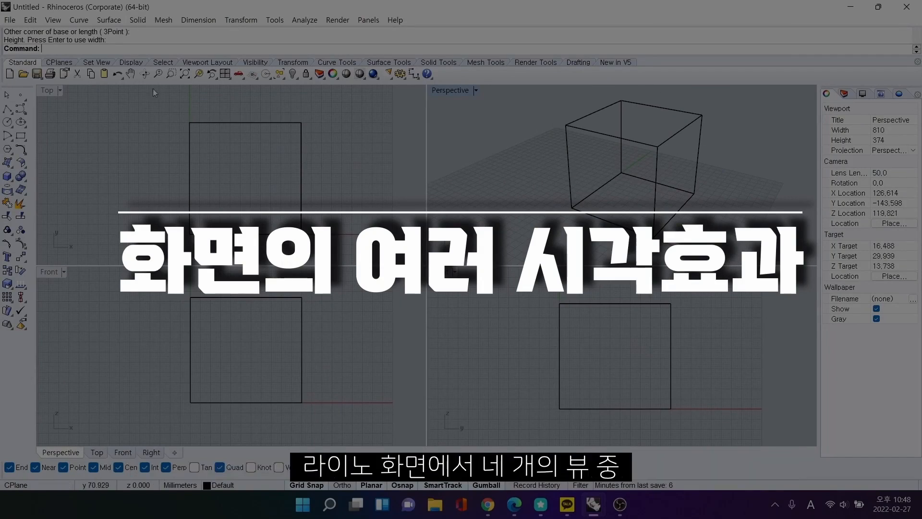
left_click(49, 91)
left_click(50, 272)
left_click(443, 272)
left_click(460, 94)
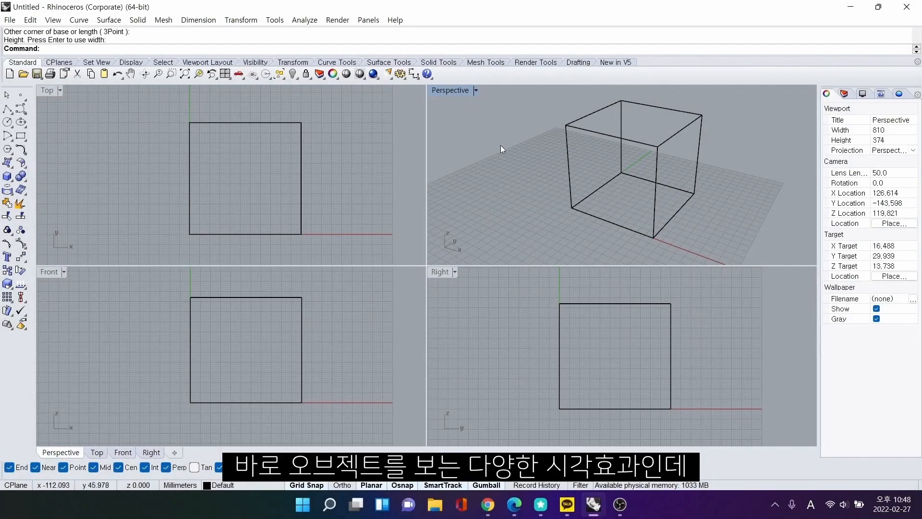
Try the Pen, Artistic, Technical and Shaded display modes in the Perspective viewport, and return it to Wireframe.
left_click(476, 91)
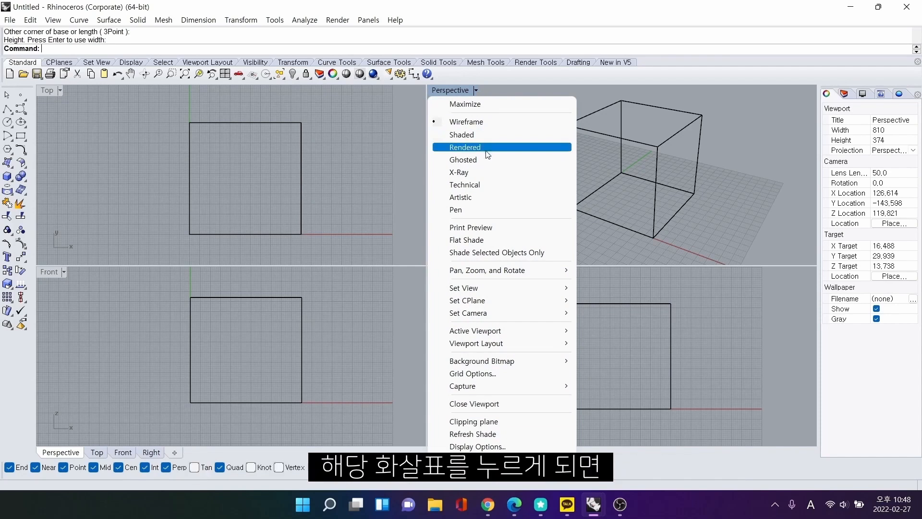
left_click(486, 210)
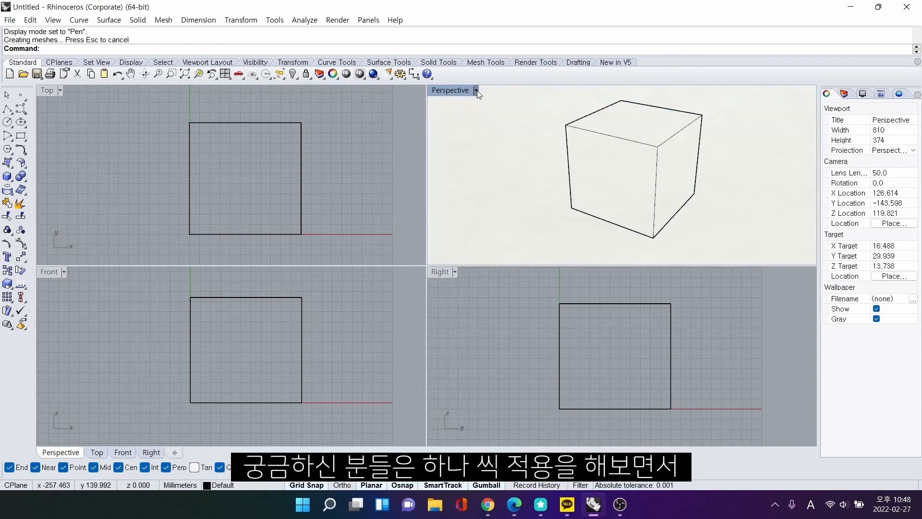
left_click(476, 90)
left_click(480, 197)
left_click(476, 91)
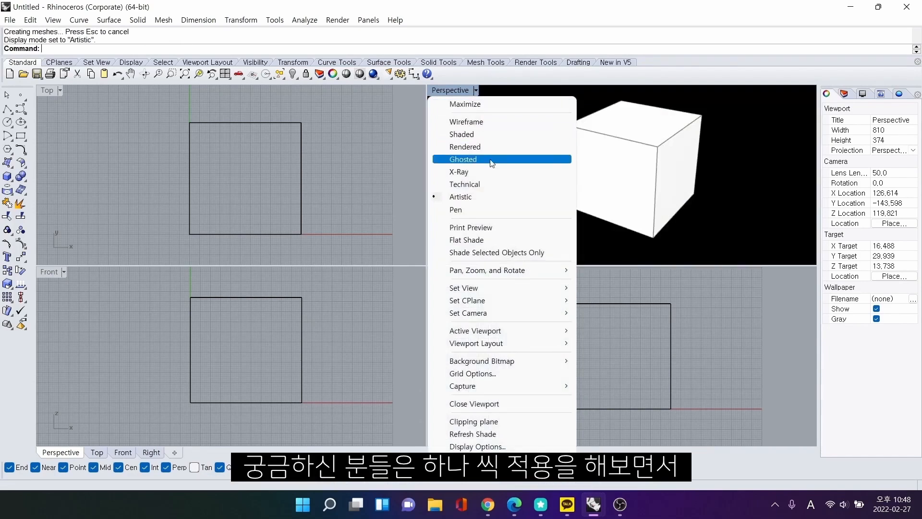
left_click(491, 184)
left_click(476, 92)
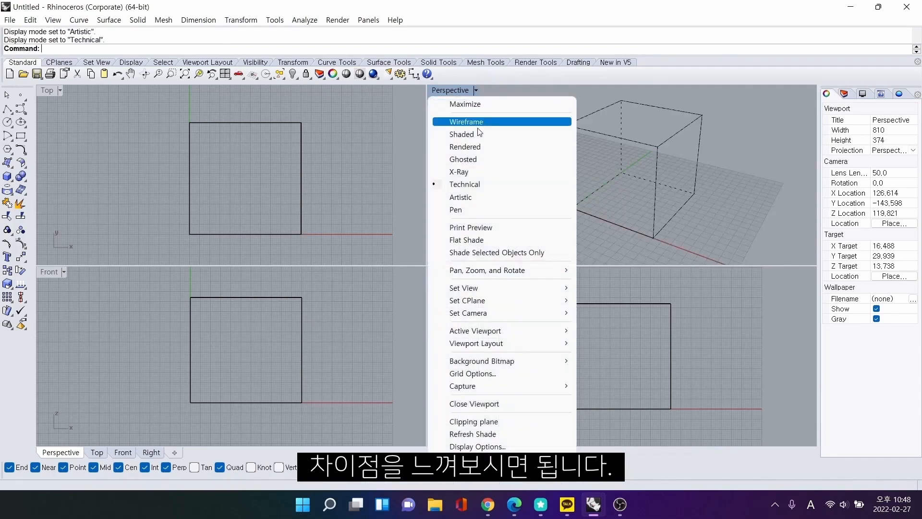
left_click(479, 134)
left_click(476, 90)
left_click(465, 121)
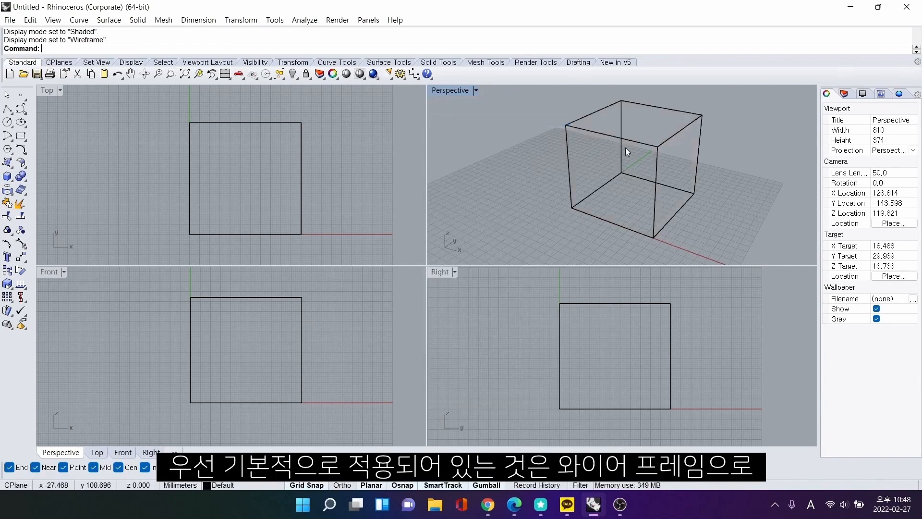
Maximize the Perspective viewport, set its display mode to Shaded and view the box from another side.
double_click(447, 91)
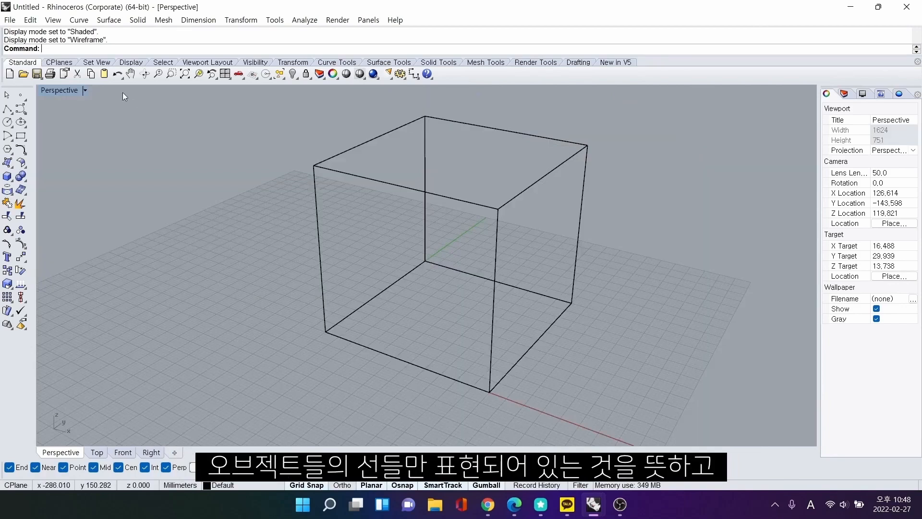
left_click(85, 93)
left_click(102, 136)
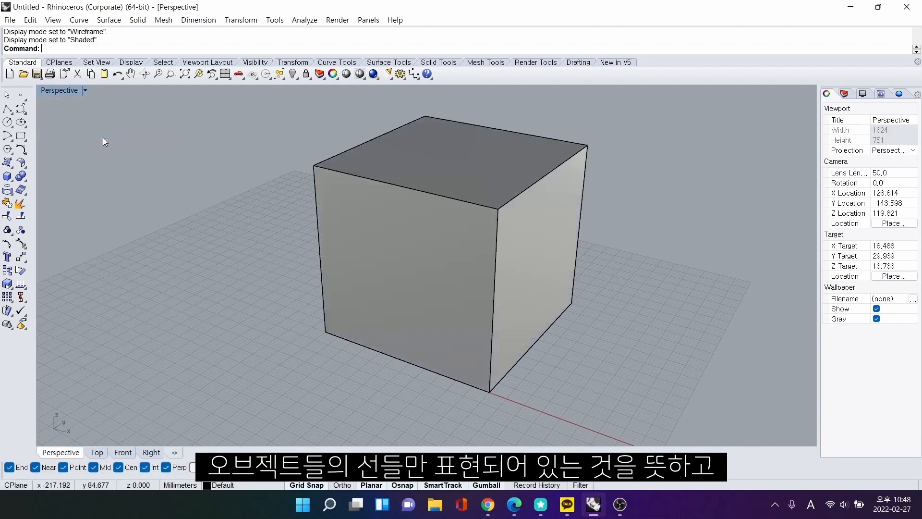
right_click_drag(572, 239, 428, 298)
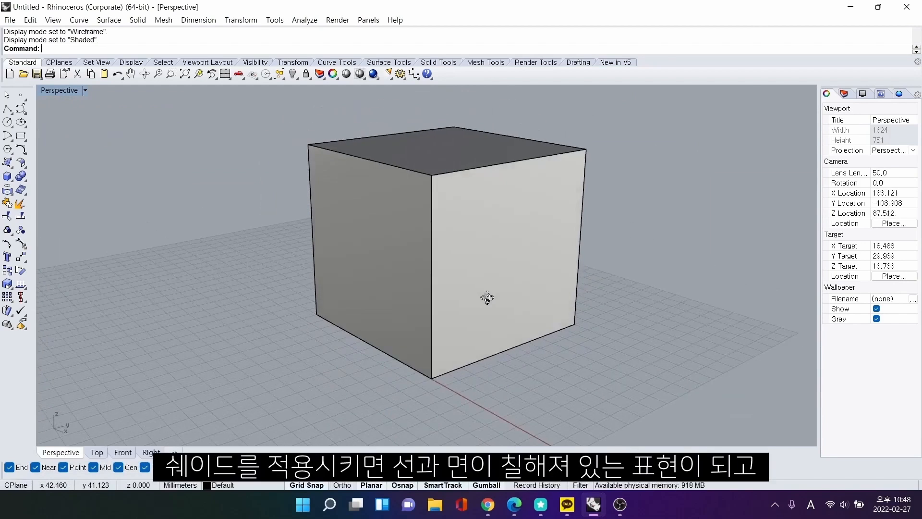
Try the Rendered and Ghosted display modes in the Perspective viewport, viewing the box from another angle in each.
left_click(86, 91)
left_click(94, 142)
mouse_move(326, 207)
right_mouse_down()
mouse_move(464, 215)
mouse_move(431, 195)
mouse_move(322, 202)
right_mouse_up()
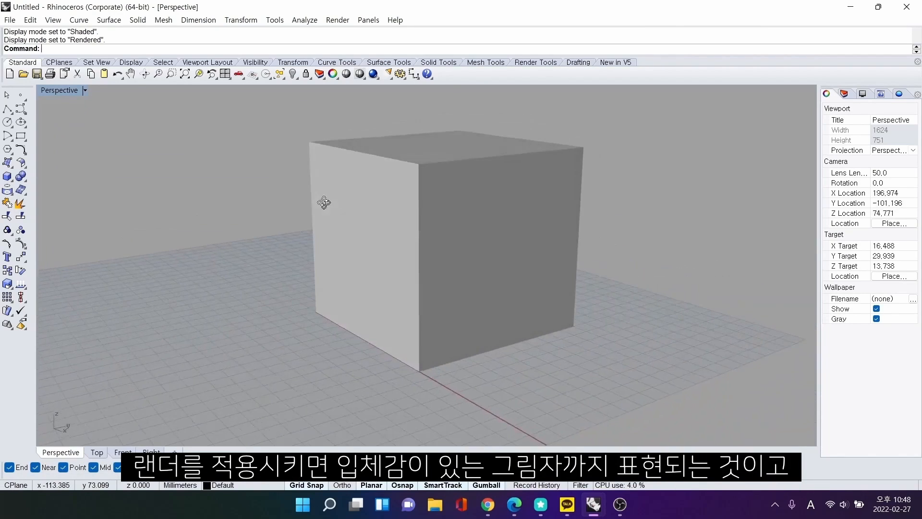
left_click(86, 91)
left_click(84, 146)
left_click(85, 91)
left_click(87, 158)
right_click_drag(461, 230, 504, 234)
Restore the four-viewport layout, set the Perspective viewport back to Wireframe and make the Top viewport active.
double_click(66, 91)
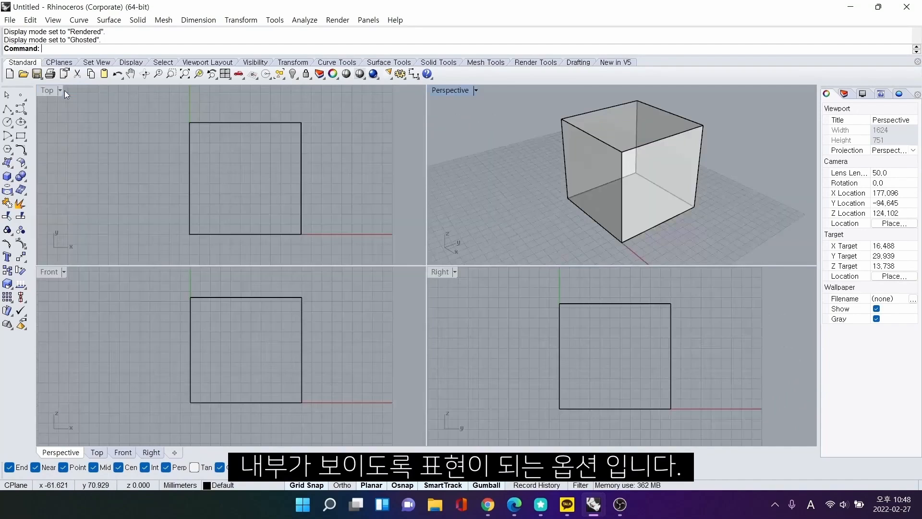
left_click(293, 170)
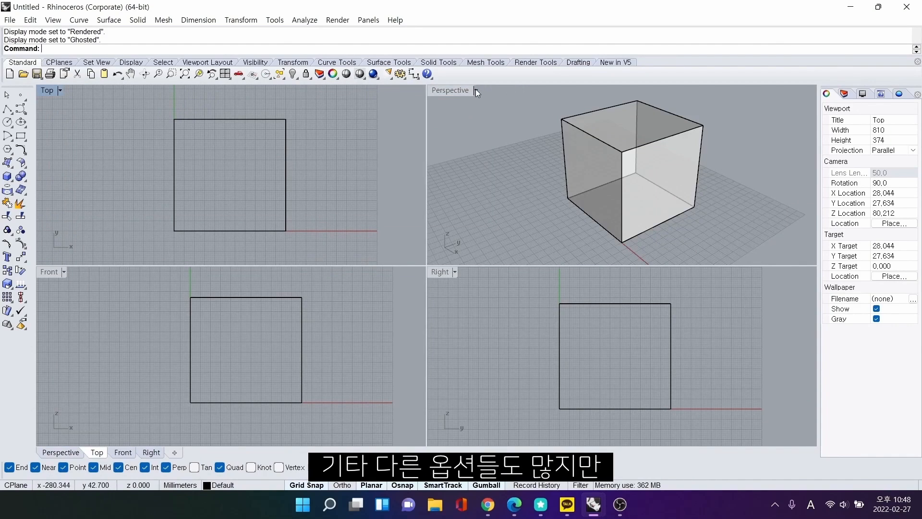
left_click(476, 91)
left_click(476, 127)
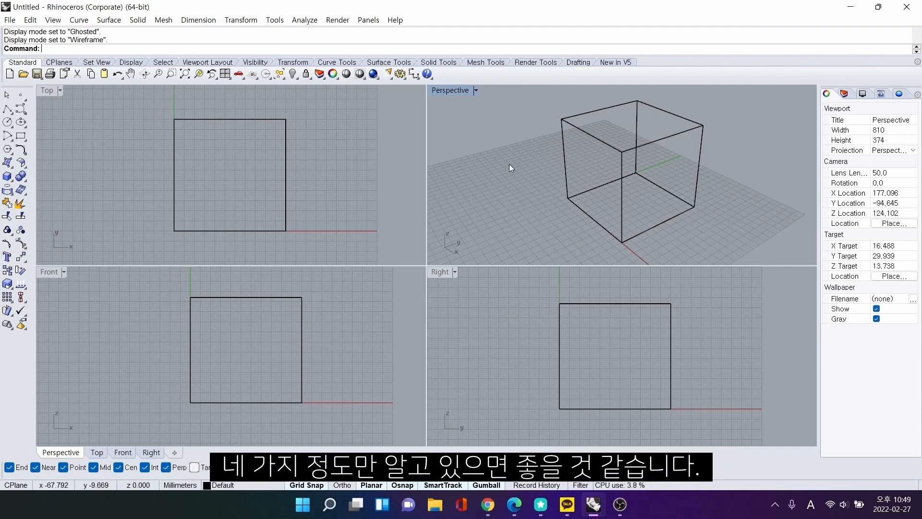
left_click(325, 147)
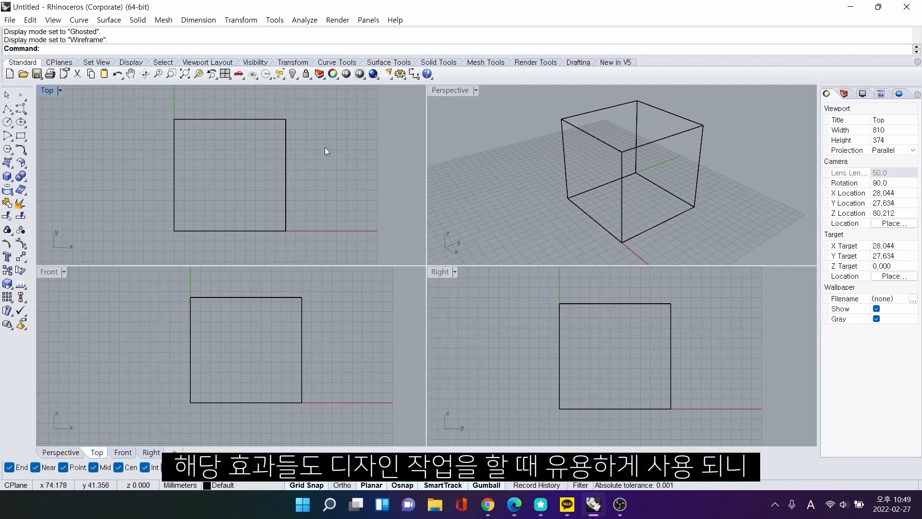
Select everything in the model and delete the box.
right_click_drag(503, 162, 599, 163)
right_click_drag(360, 163, 368, 160)
key("ctrl+a")
key("Delete")
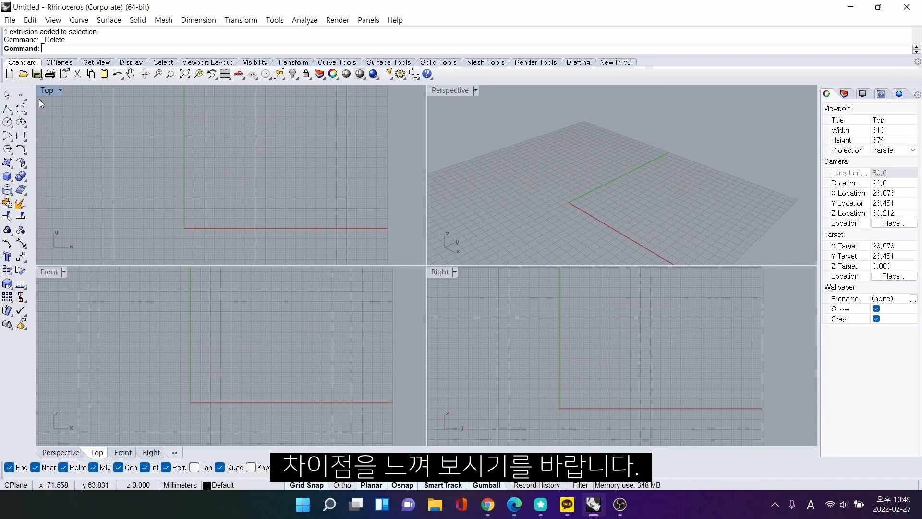
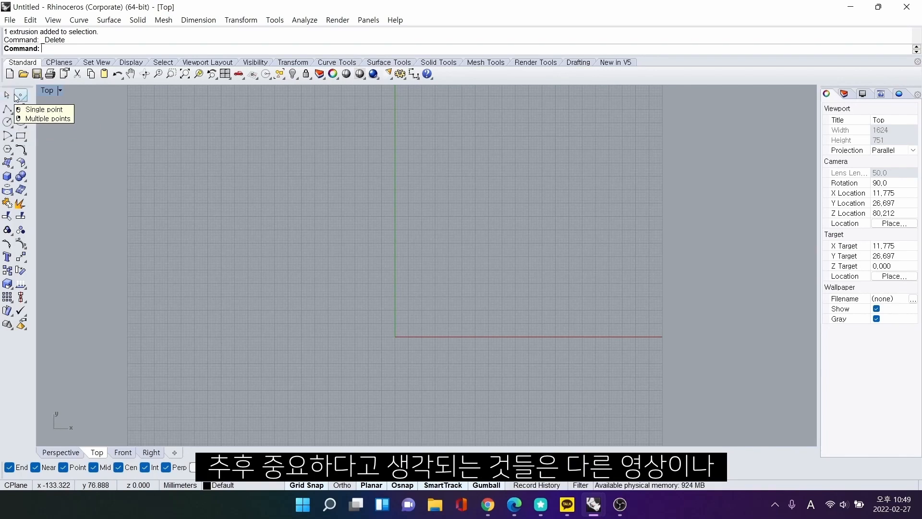
key("Escape")
left_click_drag(331, 233, 497, 329)
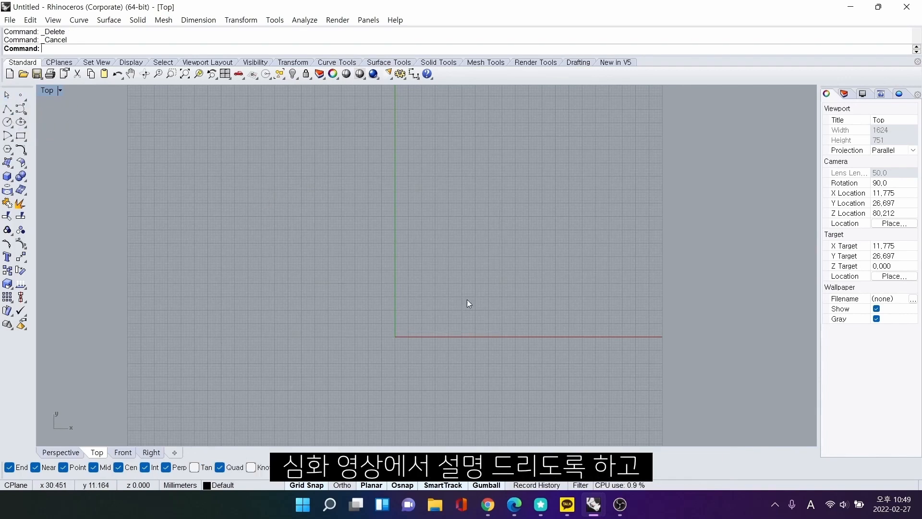
Draw an open eight-segment polyline mixing straight and slanted segments across the upper Top view, and move it slightly toward negative X.
left_click(8, 111)
left_click(203, 166)
left_click(344, 165)
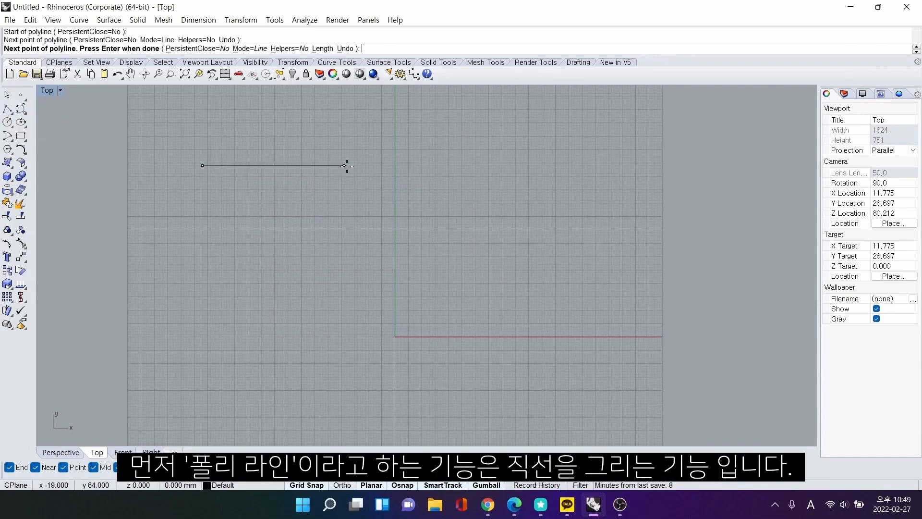
left_click(380, 195)
left_click(452, 267)
left_click(513, 168)
key("shift")
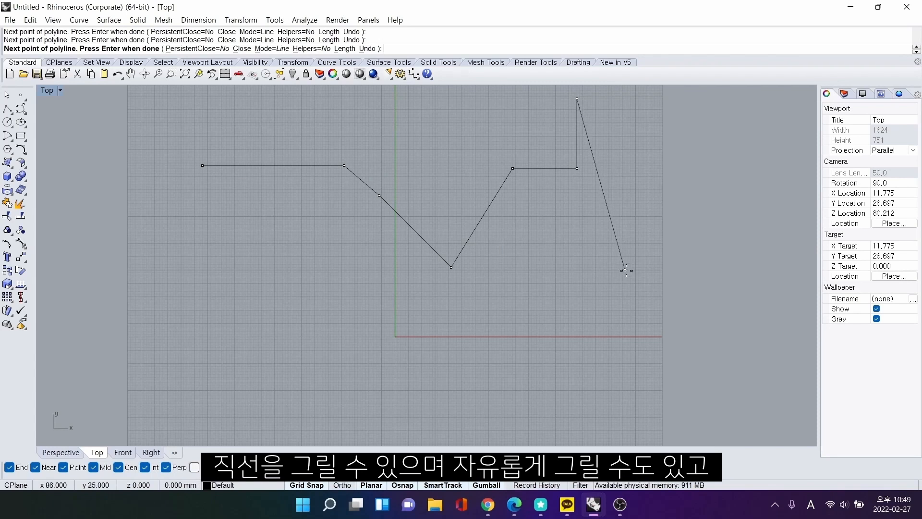
left_click(722, 269)
key("Return")
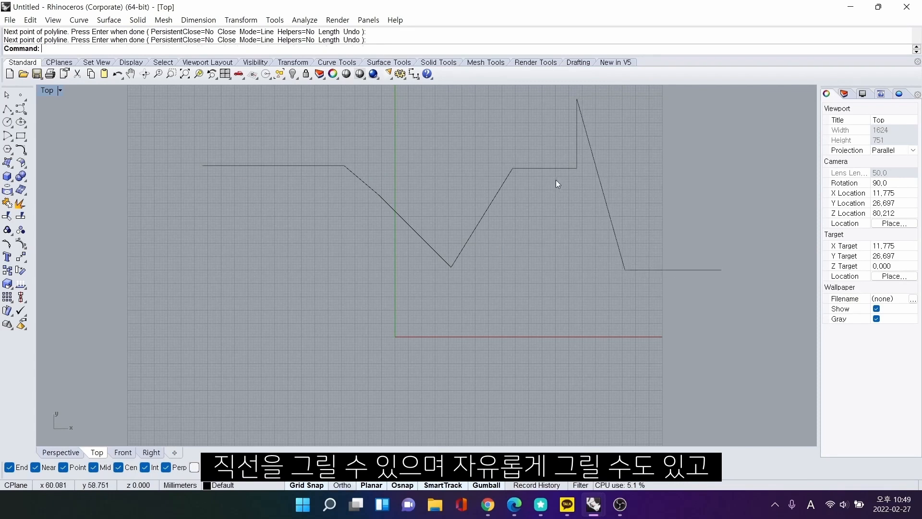
left_click_drag(603, 187, 566, 185)
left_click(292, 119)
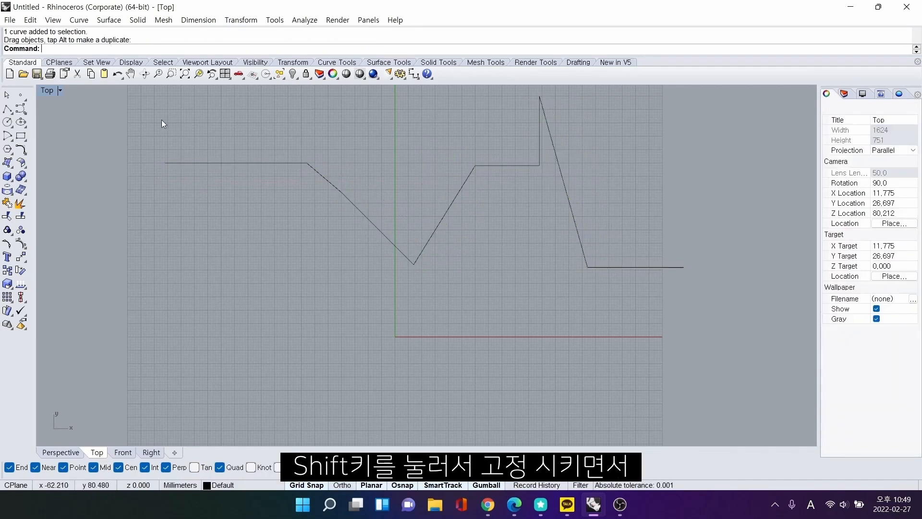
Draw an open, wavy degree-3 control point curve below the polyline and move it slightly toward negative X.
left_click(20, 110)
left_click(179, 339)
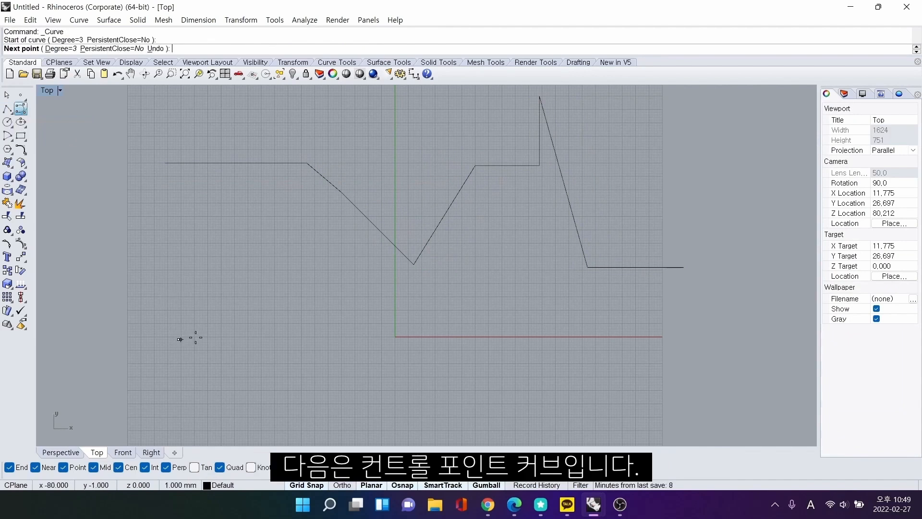
left_click(259, 281)
left_click(390, 339)
left_click(341, 395)
left_click(424, 414)
left_click(582, 337)
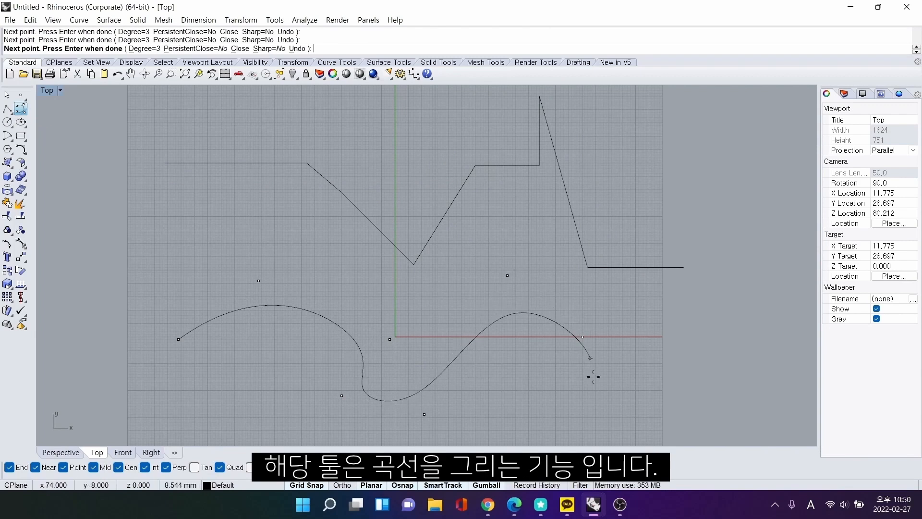
left_click(732, 284)
right_click(731, 284)
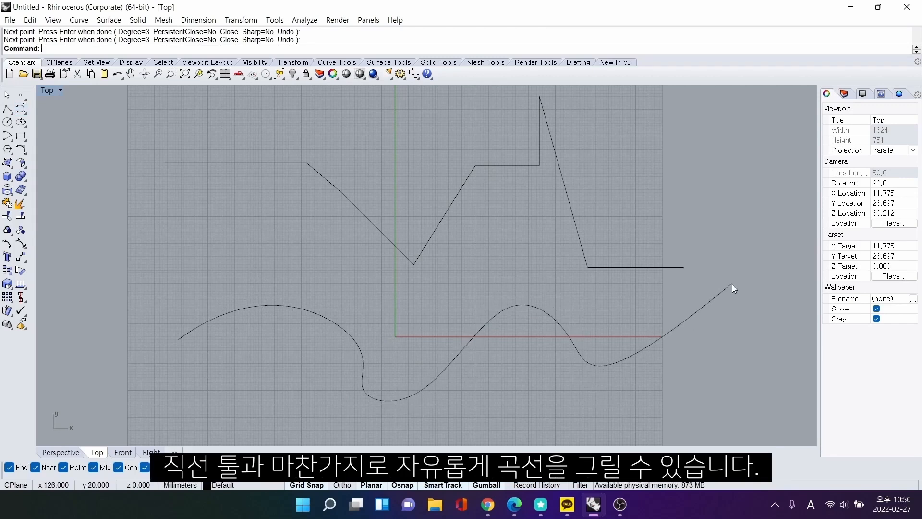
left_click(565, 331)
left_click_drag(566, 332, 542, 332)
left_click(515, 269)
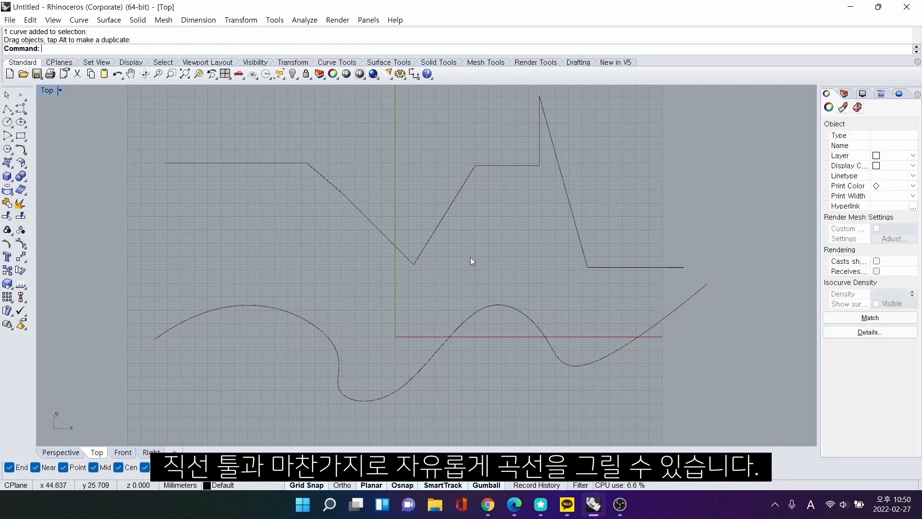
Draw a closed interpolated curve through four points between the polyline and the wavy curve, and delete all the curves.
left_click(20, 109)
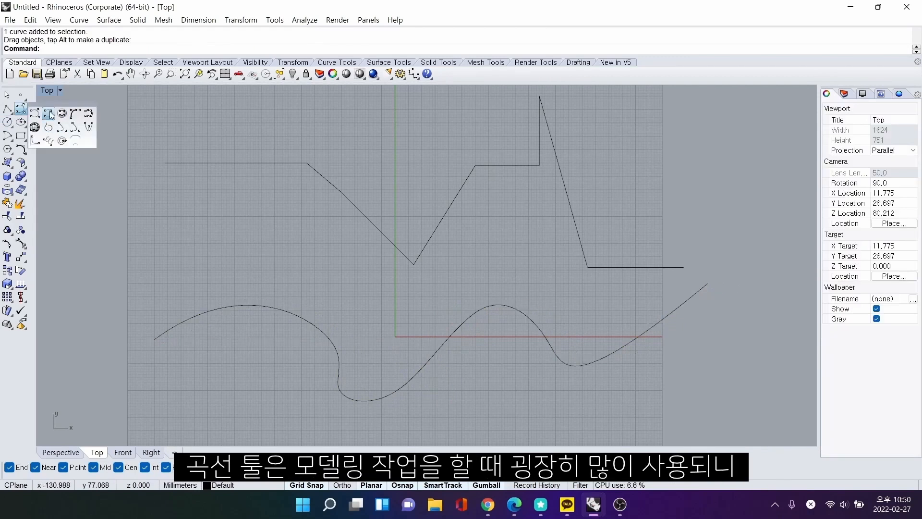
left_click(48, 114)
left_click(179, 235)
left_click(224, 203)
left_click(282, 267)
left_click(221, 294)
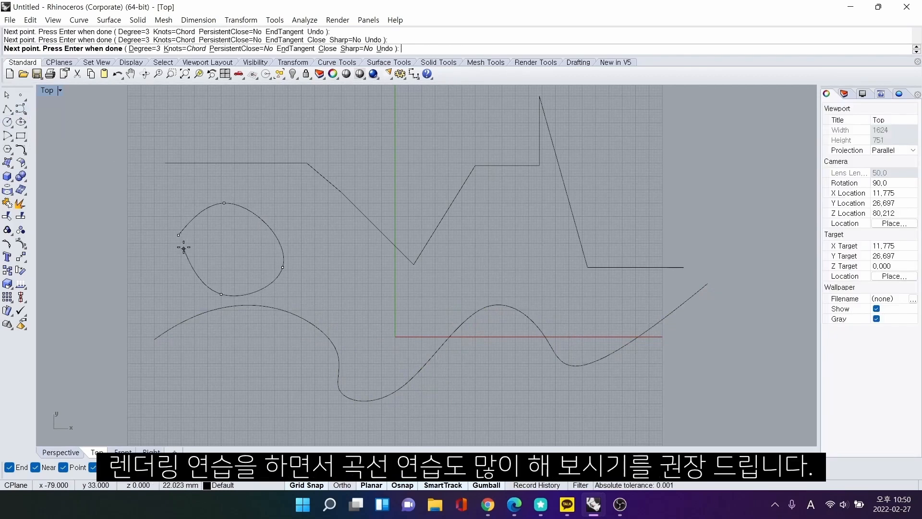
left_click(182, 240)
key("ctrl+a")
key("Delete")
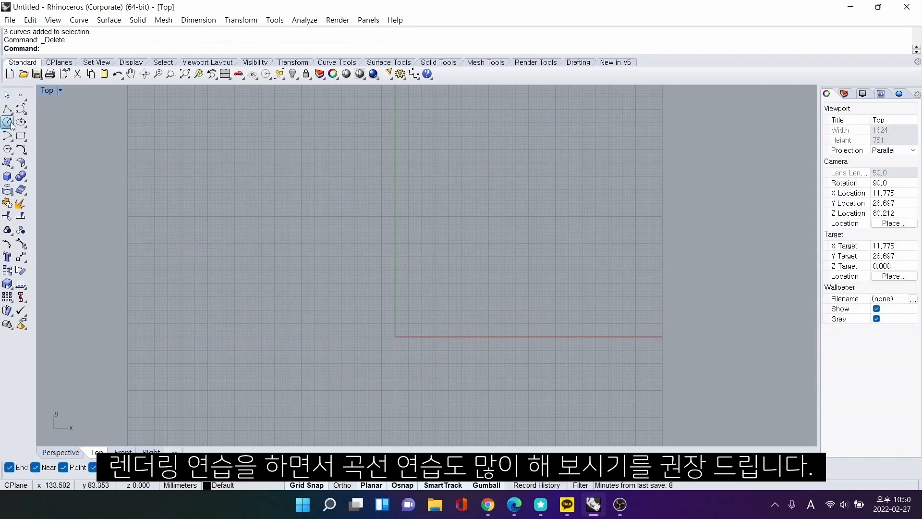
Draw two center-radius circles side by side above the X axis, with radii of about 21 mm and 32 mm.
left_click(7, 121)
left_click(188, 192)
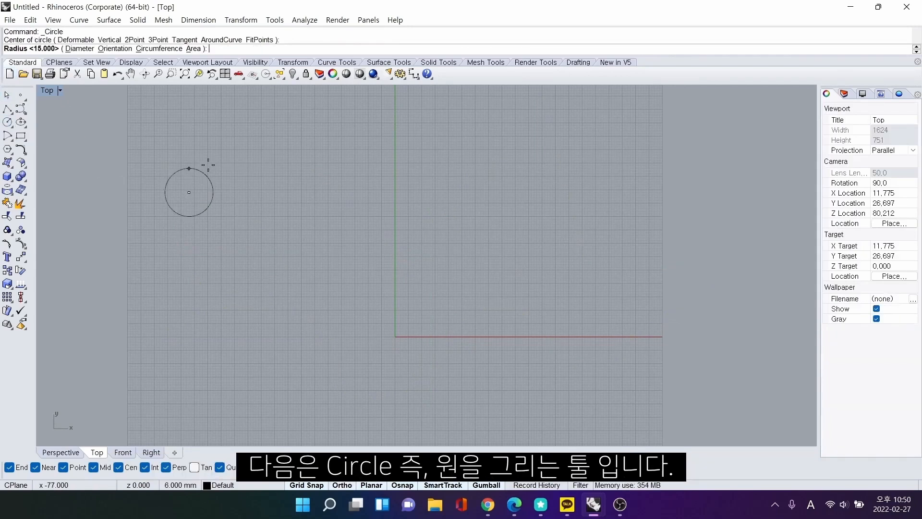
left_click(210, 138)
key("Return")
left_click(376, 190)
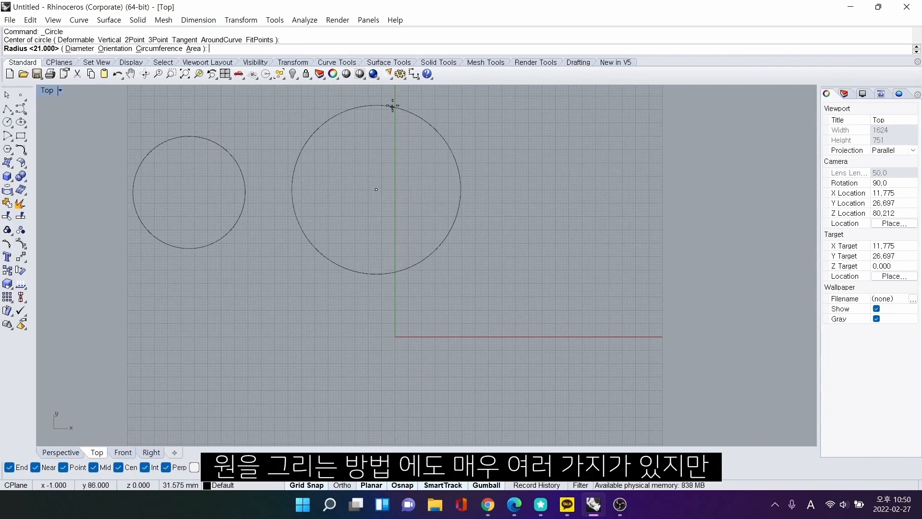
left_click(386, 105)
key("Return")
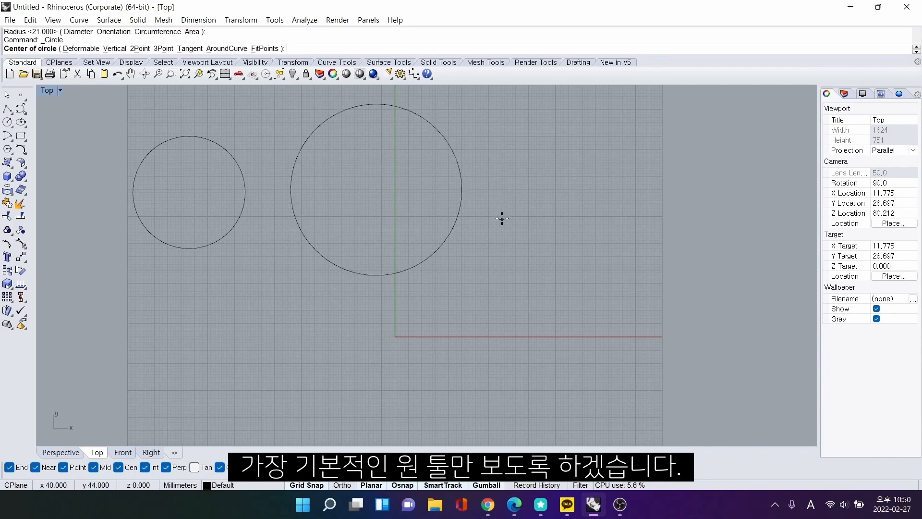
key("Escape")
Draw a circle of about 44 mm radius centered on the X axis and one of about 49.6 mm radius on its negative-X side.
key("Return")
left_click(480, 336)
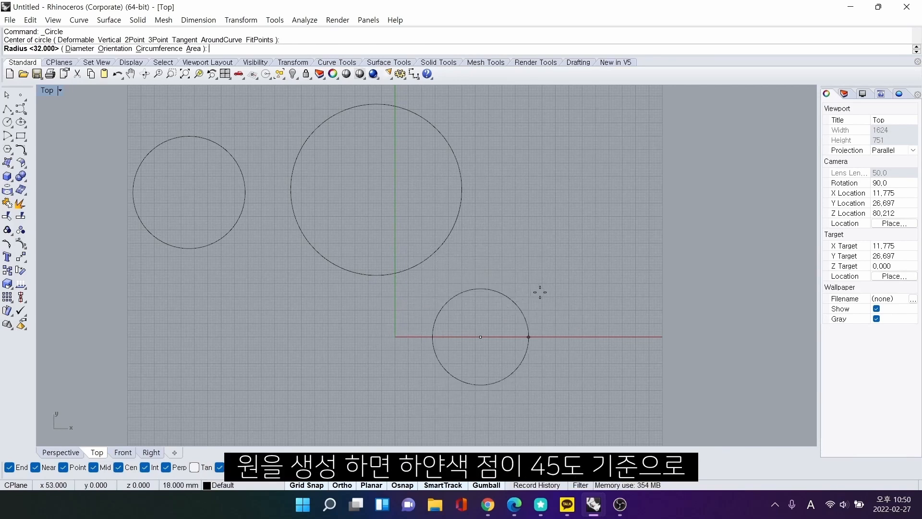
left_click(599, 340)
right_click(240, 297)
left_click(269, 320)
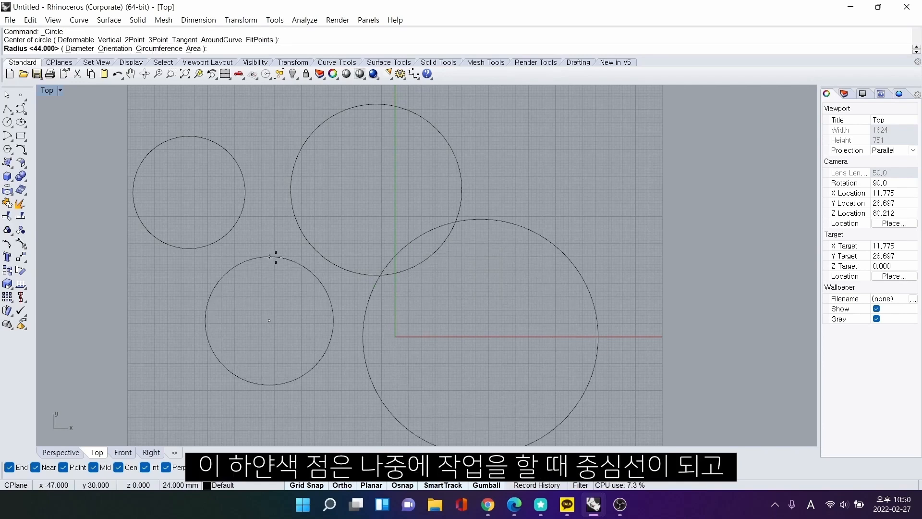
left_click(291, 190)
Draw a circle of about 17 mm radius above the 44 mm one and another small circle inside it.
right_click(339, 192)
left_click(535, 182)
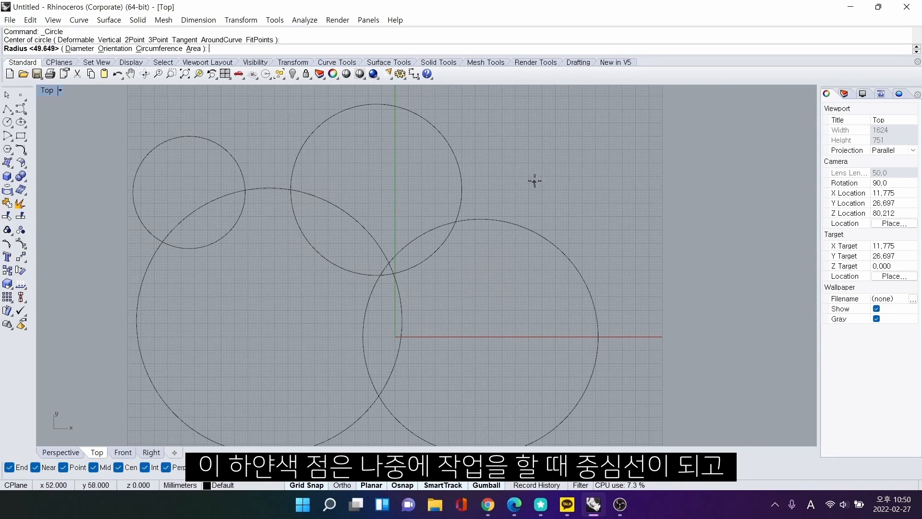
left_click(534, 137)
right_click(498, 309)
left_click(499, 309)
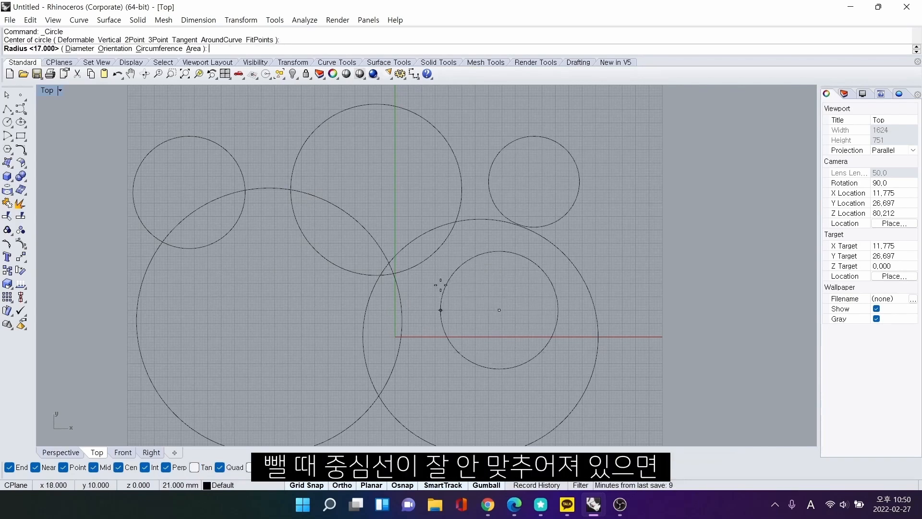
left_click(499, 358)
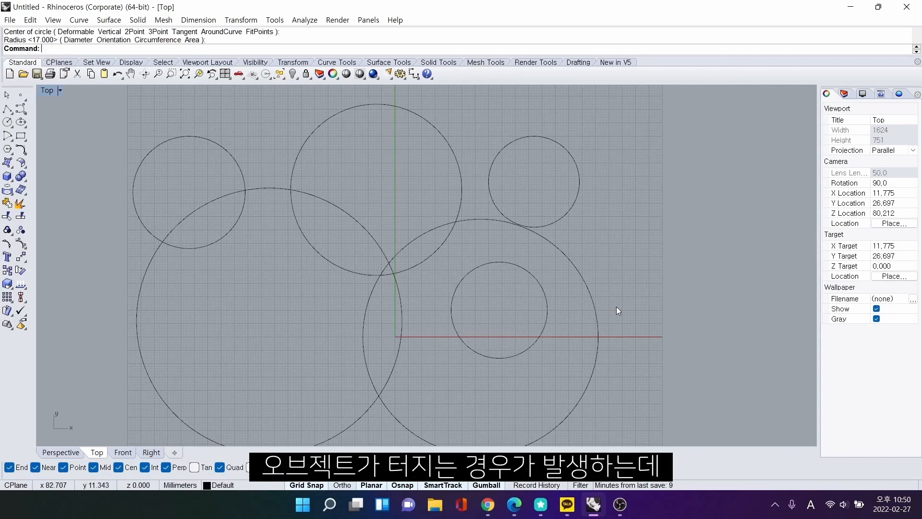
Select all the circles in the Top view and delete them.
scroll(586, 267, "down", 2)
left_click_drag(626, 382, 278, 159)
left_click(498, 130)
key("ctrl+a")
key("Delete")
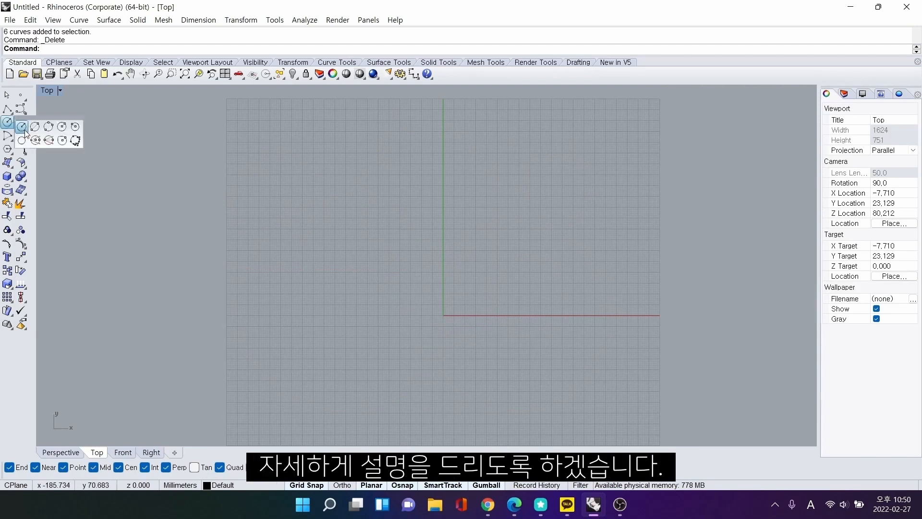
Draw three circles of different sizes by picking their diameter endpoints, and delete all of them.
left_click(8, 123)
left_click(346, 270)
left_click(536, 270)
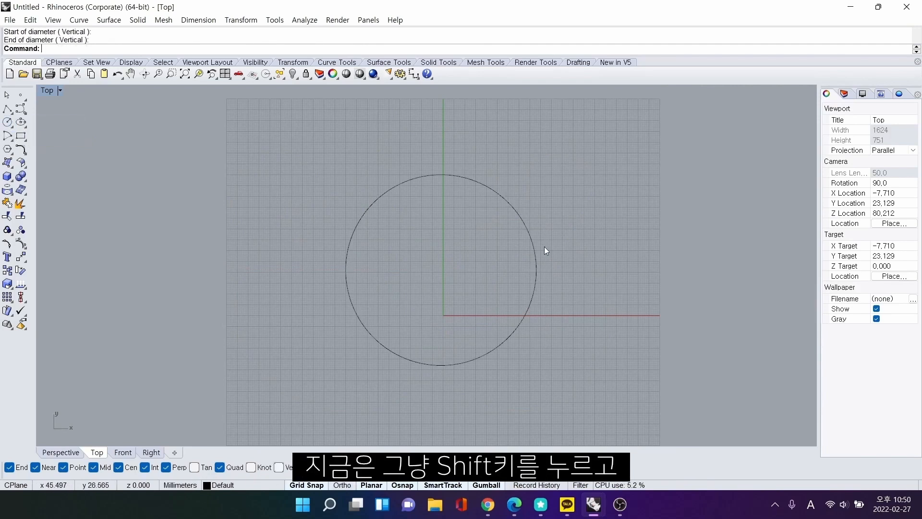
key("Return")
left_click(276, 144)
left_click(372, 144)
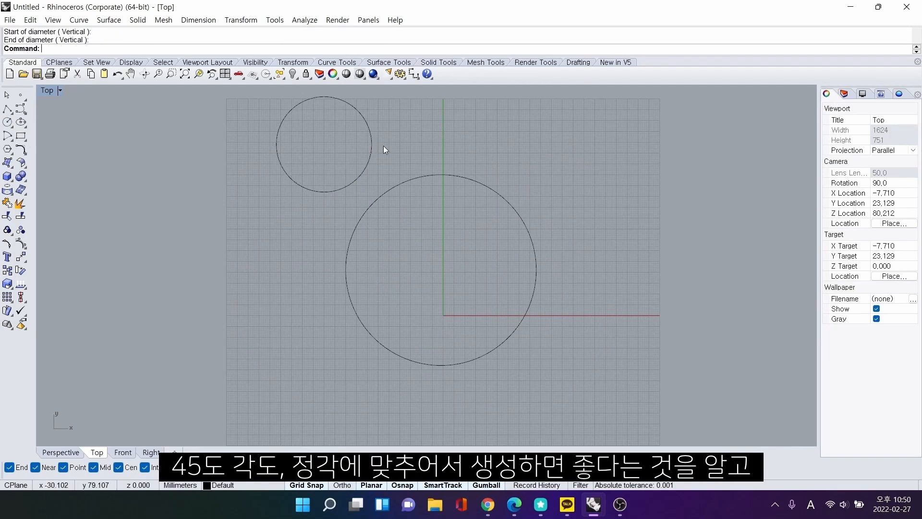
key("Return")
left_click(449, 216)
left_click(441, 270)
key("ctrl+a")
key("Delete")
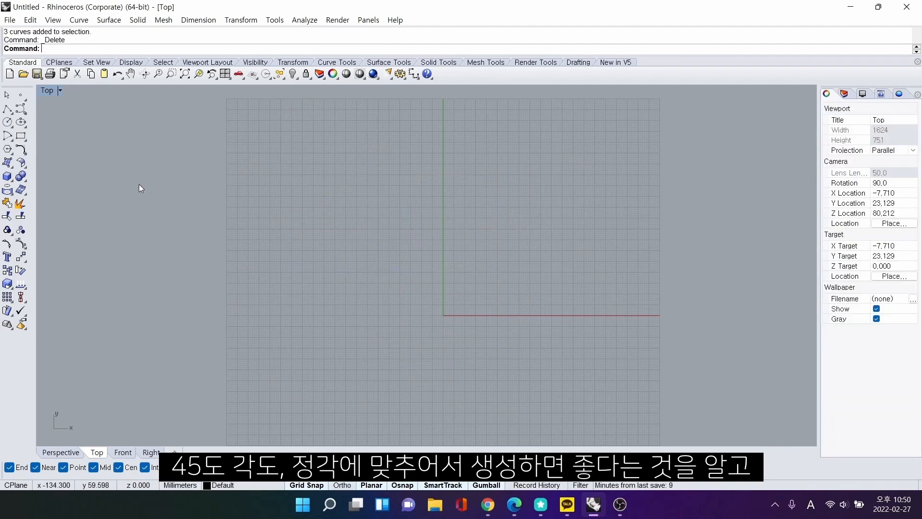
Draw an ellipse from its center, with a horizontal long axis, on the negative-X side of the Y axis.
left_click(21, 123)
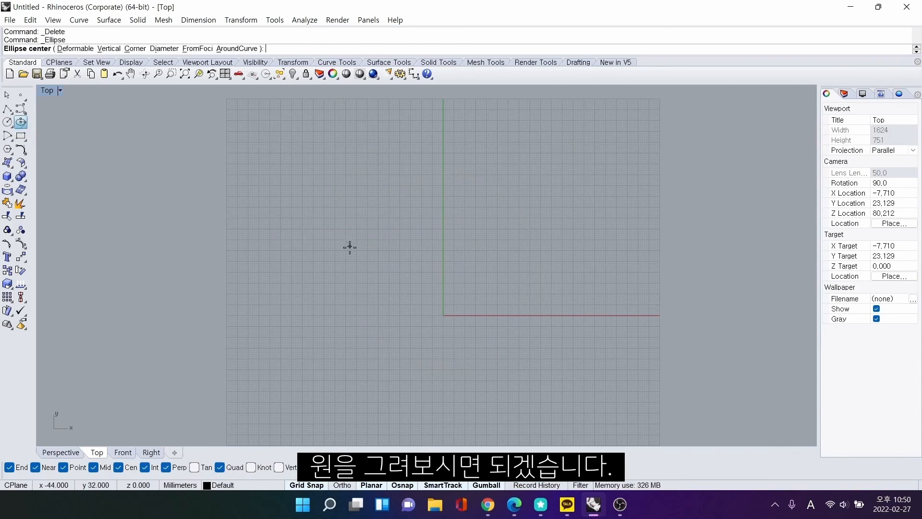
left_click(314, 237)
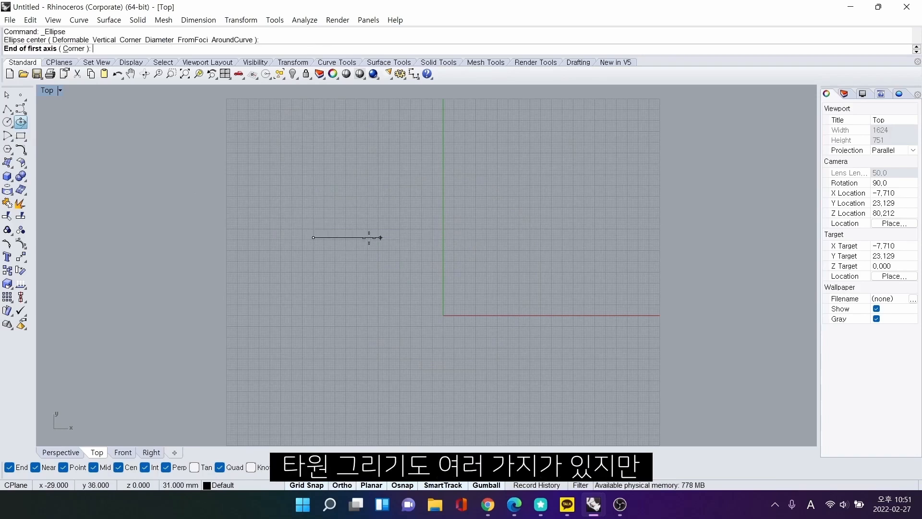
left_click(369, 237)
left_click(370, 215)
Draw a second, larger ellipse from its center, with a horizontal long axis, crossing the X and Y axes.
key("Return")
left_click(500, 302)
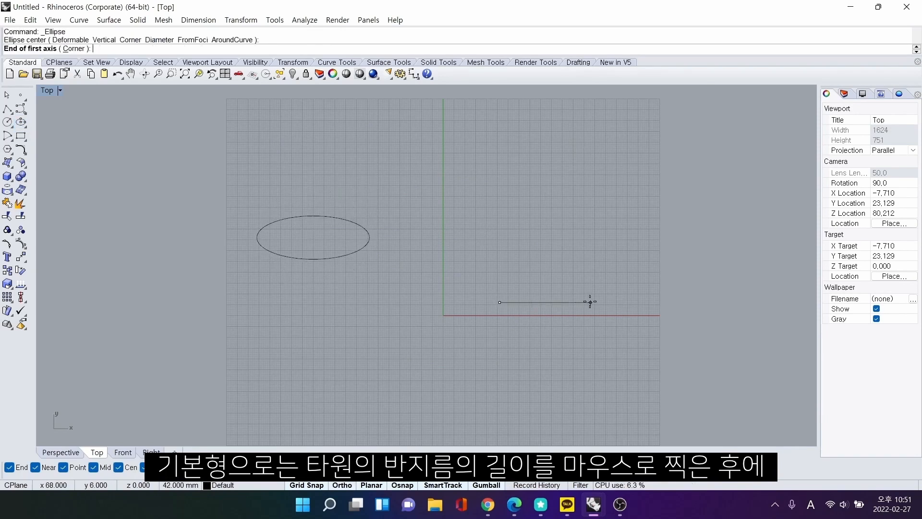
left_click(635, 303)
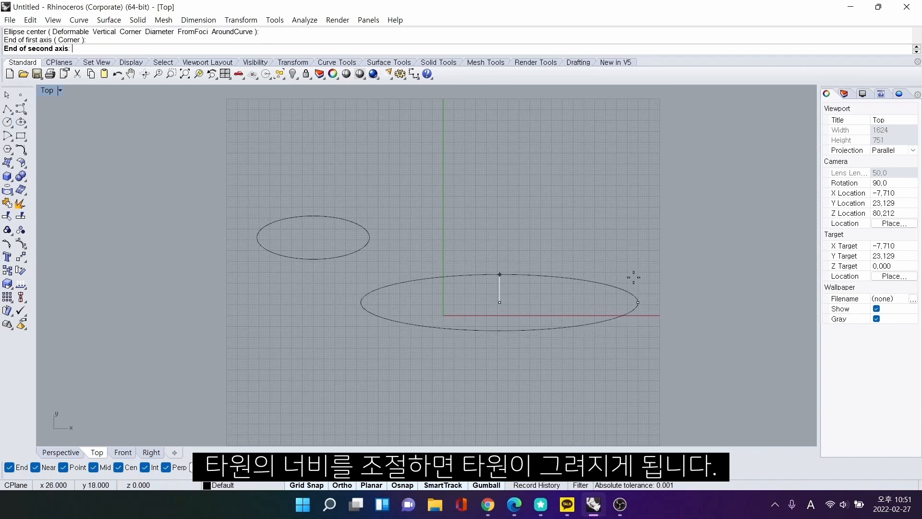
left_click(629, 236)
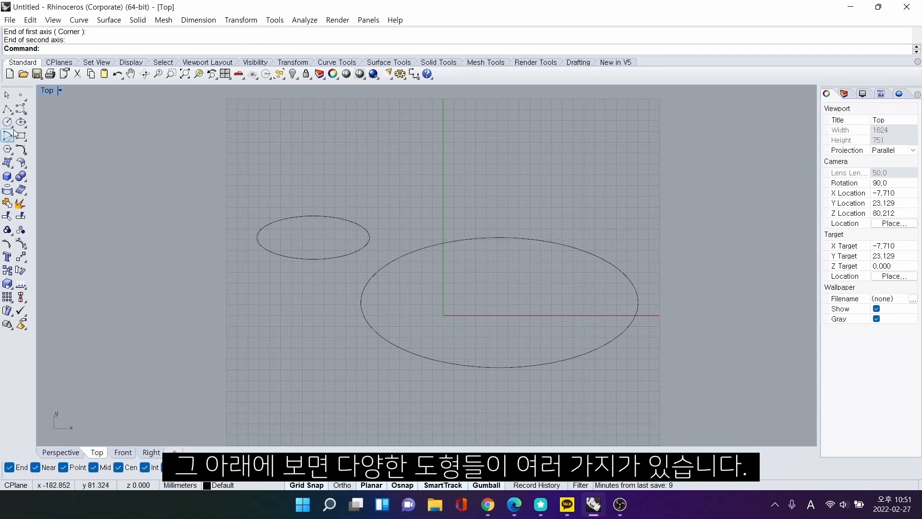
Select both ellipses in the Top view and delete them.
left_click(23, 127)
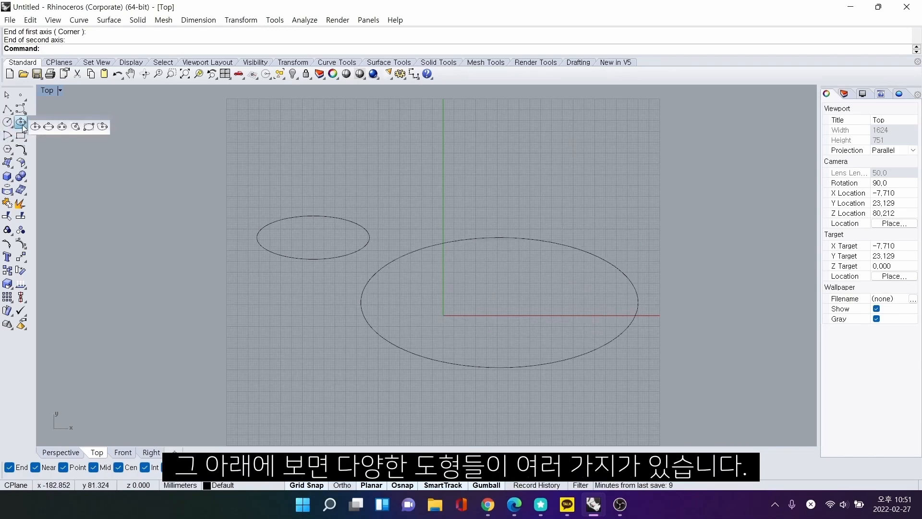
key("ctrl+a")
key("Delete")
right_click_drag(436, 197, 423, 194)
left_click(8, 148)
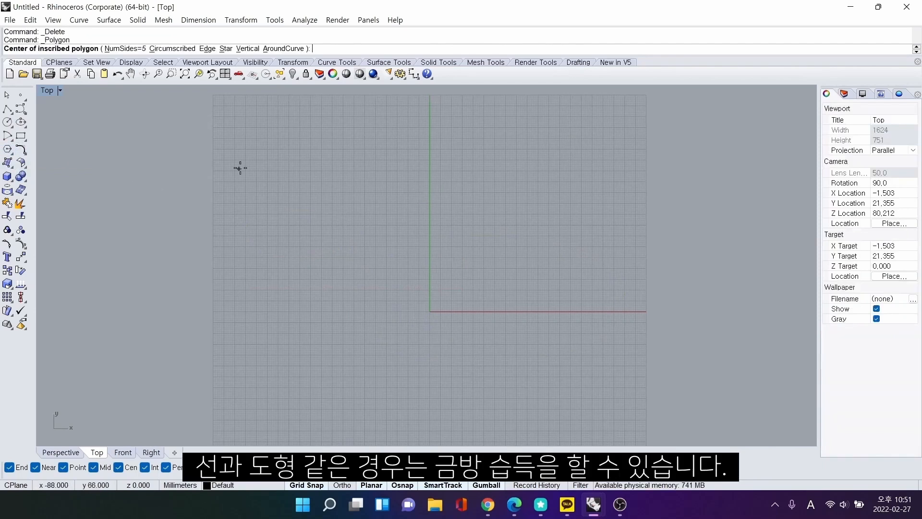
left_click(20, 122)
key("Escape")
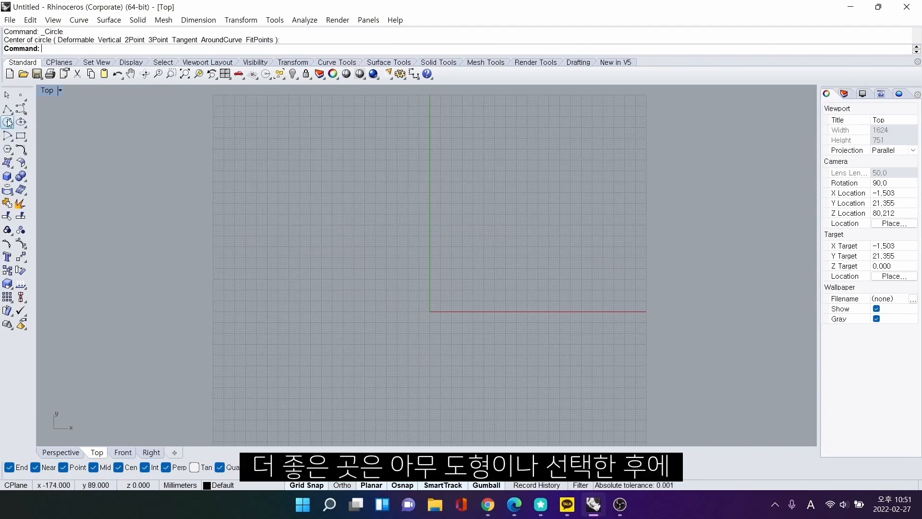
Draw a circle centered at 0,0,0 with a radius of about 60 mm in the Top view.
left_click(7, 122)
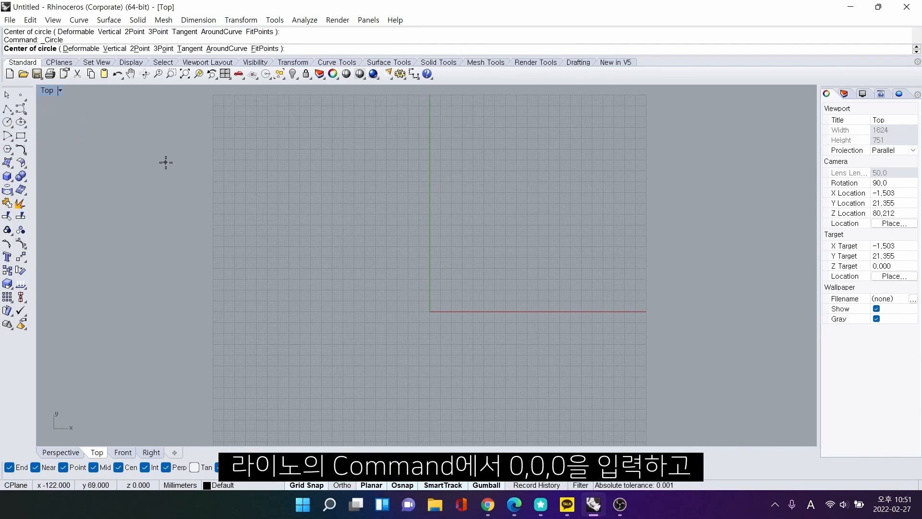
type("0,0,0")
key("Return")
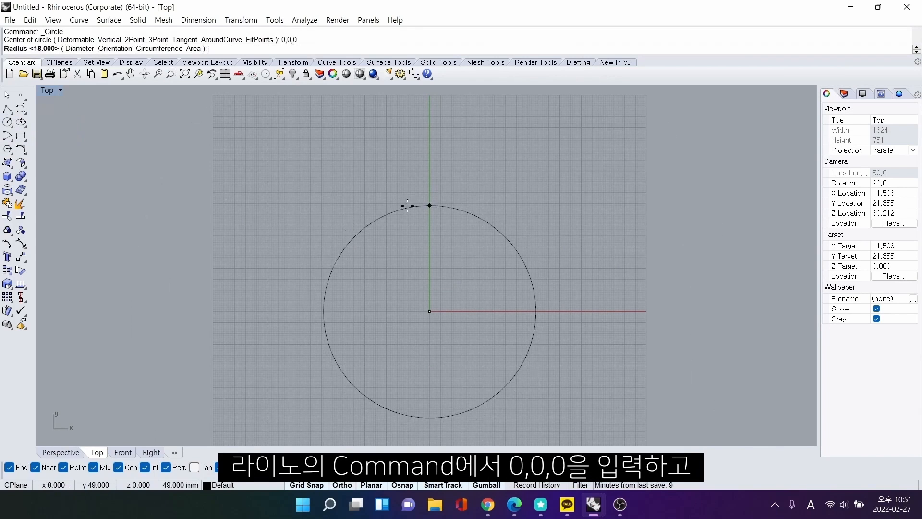
right_click_drag(431, 216, 436, 153)
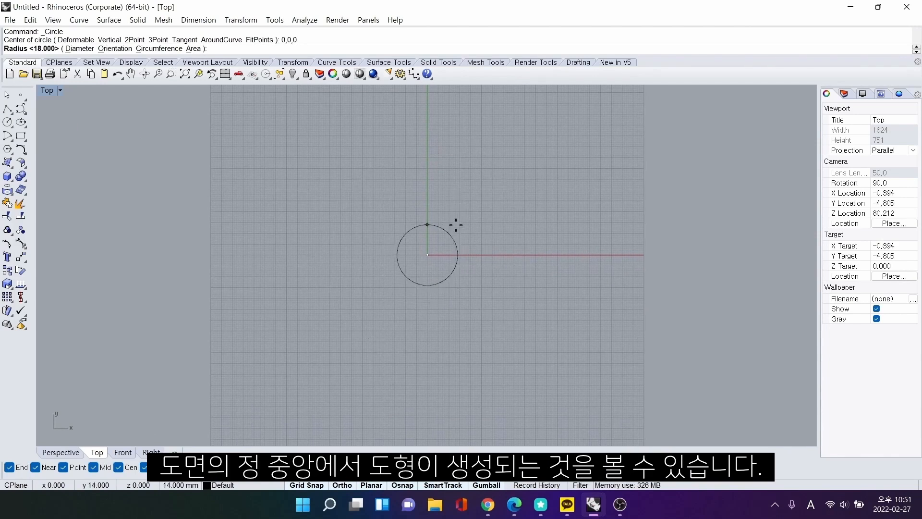
left_click(466, 128)
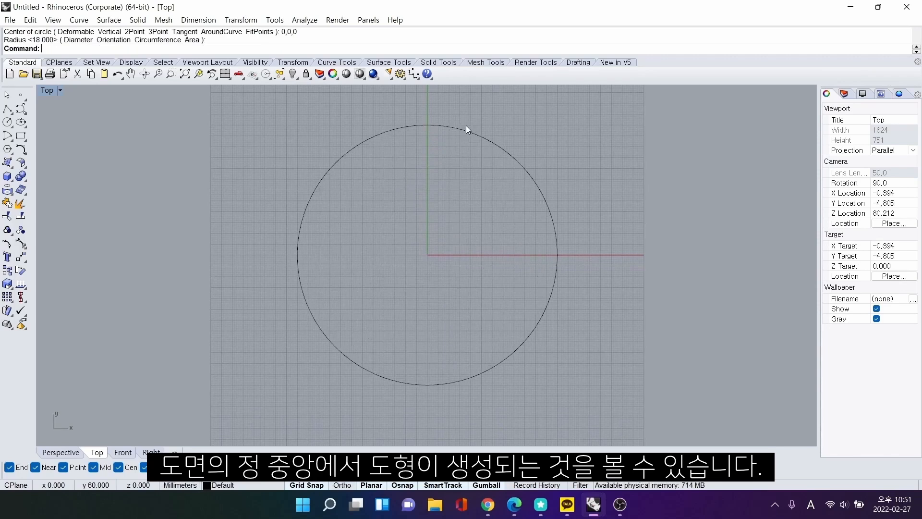
Draw a slightly smaller second circle, also centered at 0,0,0, inside the first one.
right_click(461, 212)
type("0,0,0")
key("Return")
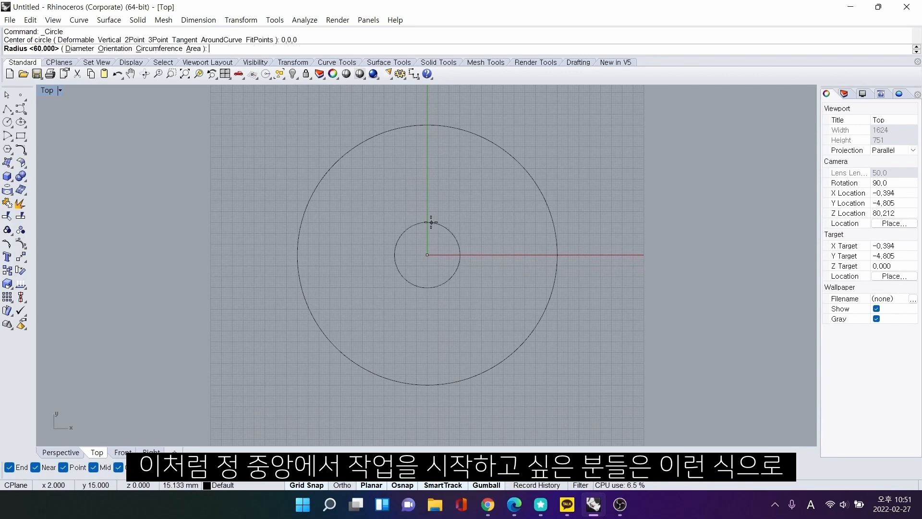
left_click(441, 146)
type("0,0,0")
key("Return")
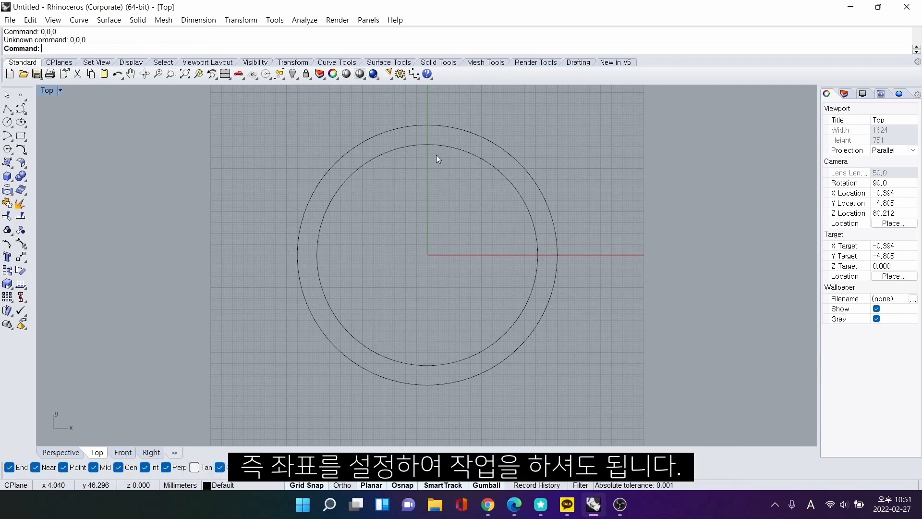
key("Return")
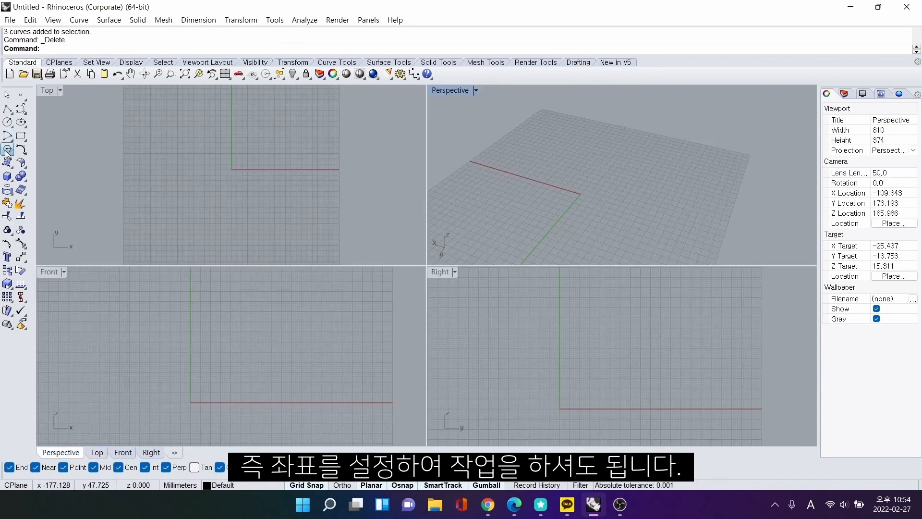
Draw a 5-sided inscribed polygon centered at 0,0,0, with one corner about 55 mm up the positive Y axis.
left_click(7, 149)
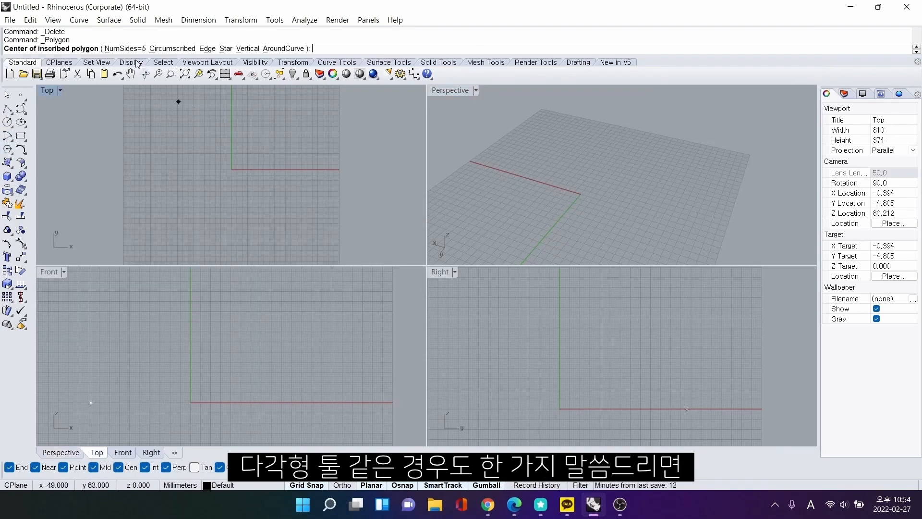
left_click(124, 49)
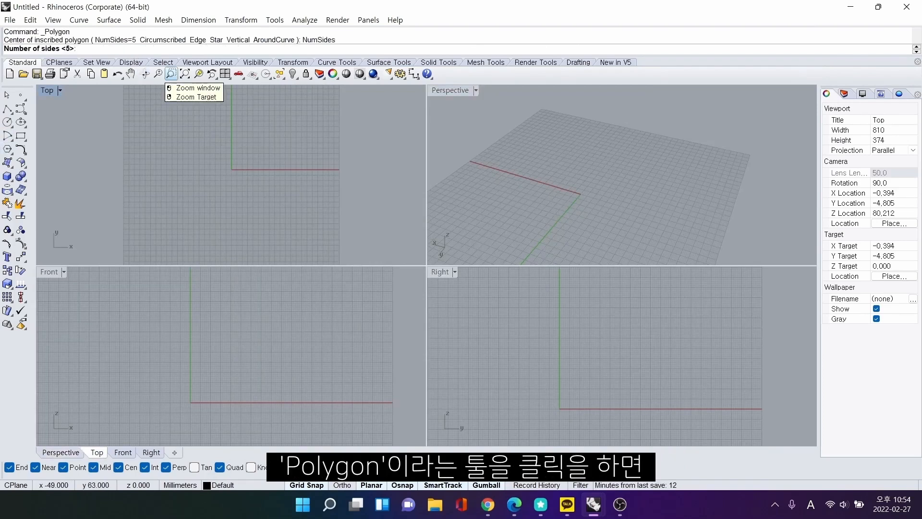
type("5")
key("Return")
type("0,")
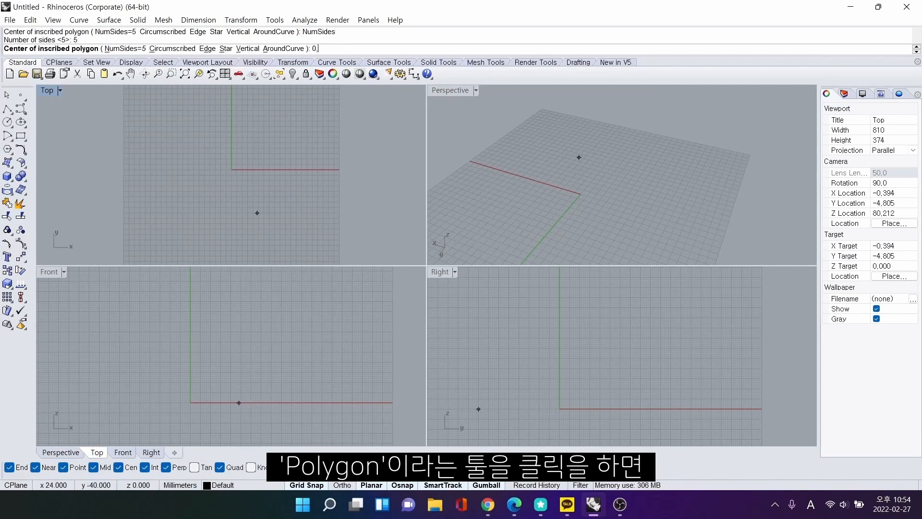
type("0,0")
key("Return")
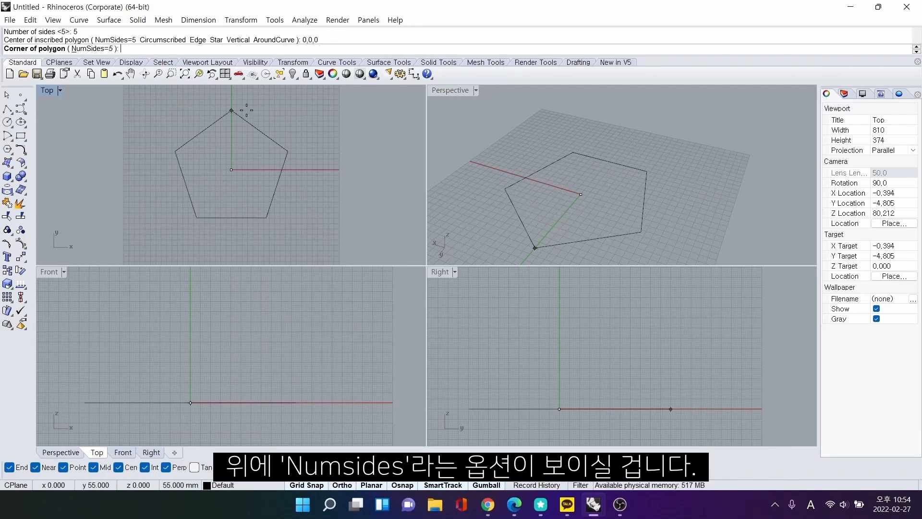
left_click(246, 110)
Draw a 6-sided inscribed polygon centered at 0,0,0 in the maximized Top view, with one corner on the positive Y axis.
double_click(49, 92)
right_click_drag(476, 220, 459, 229)
scroll(458, 242, "up", 2)
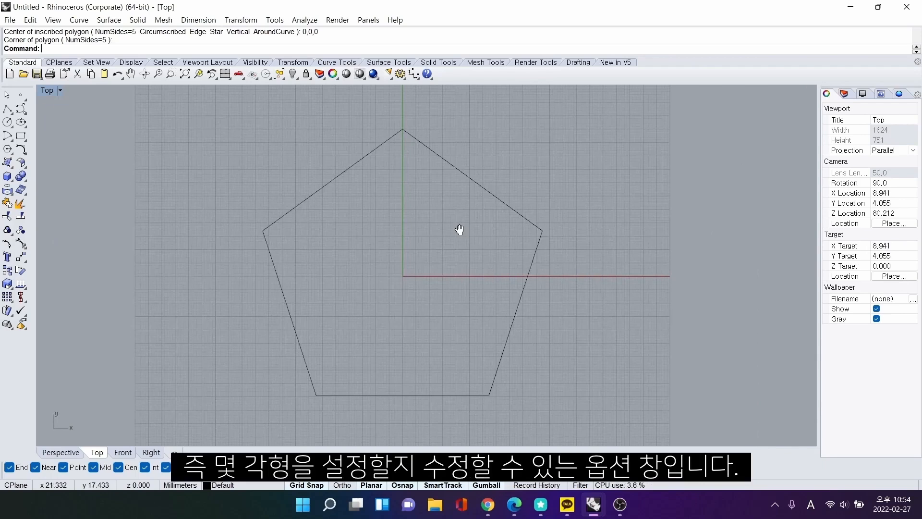
left_click(7, 151)
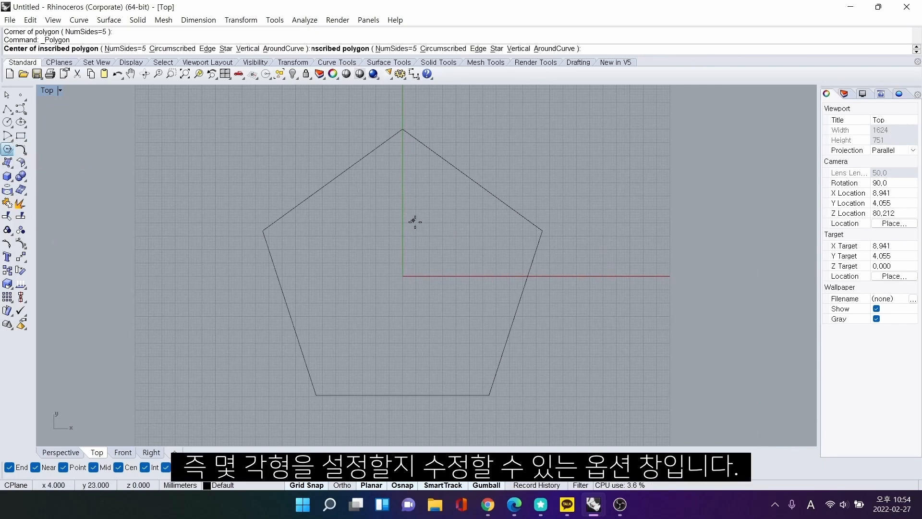
left_click(139, 49)
type("6")
key("Return")
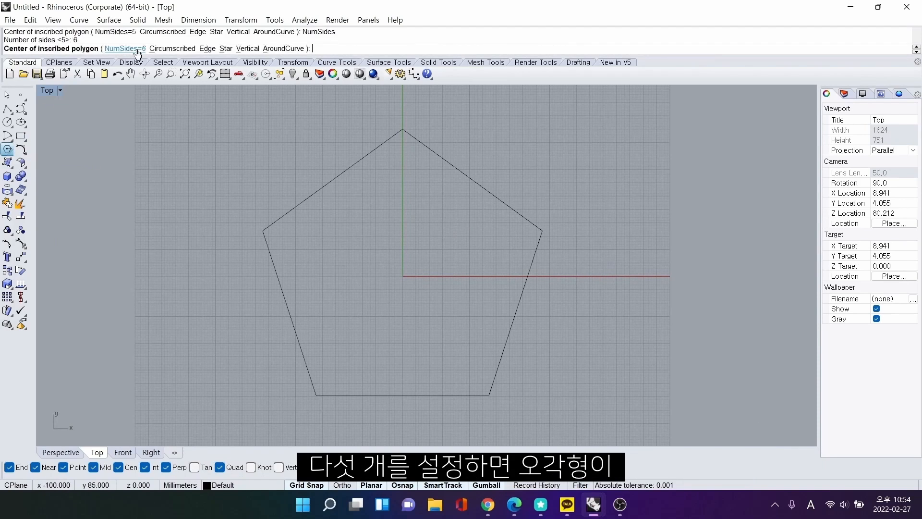
type("0,0,0")
key("Return")
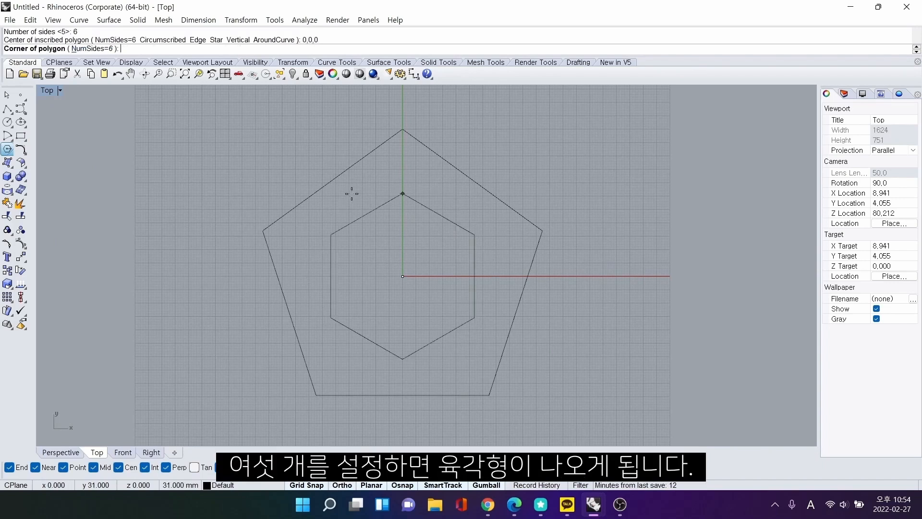
left_click(373, 176)
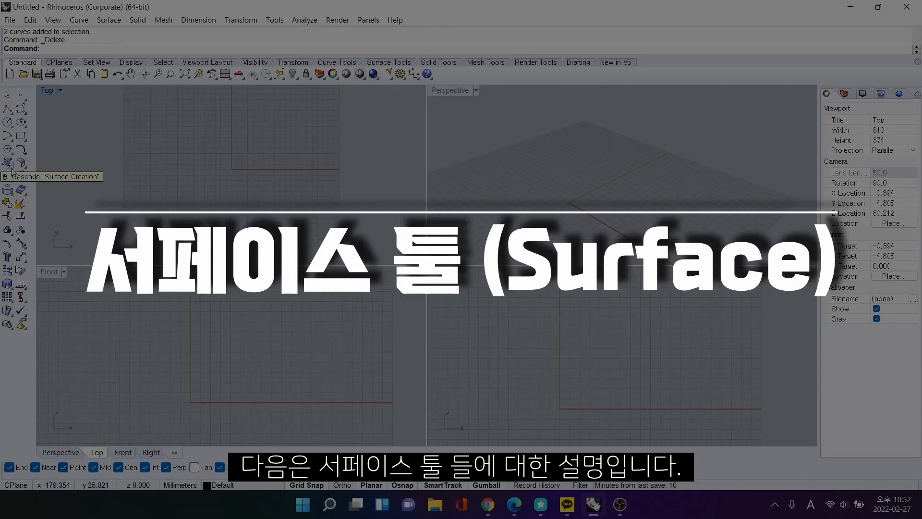
Draw a corner-to-corner rectangle in the Top view, spanning the Y axis just above the X axis.
left_click(11, 167)
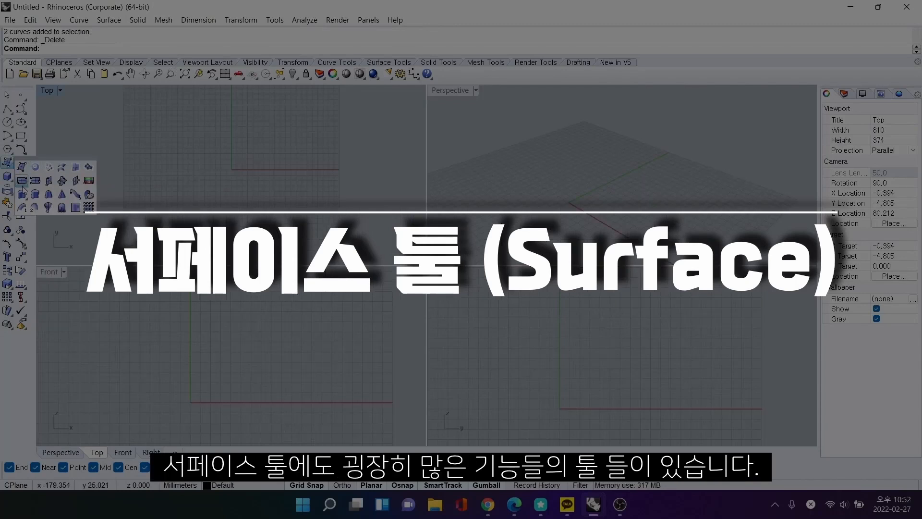
left_click(20, 136)
left_click(207, 140)
left_click(281, 169)
right_click(281, 169)
key("Escape")
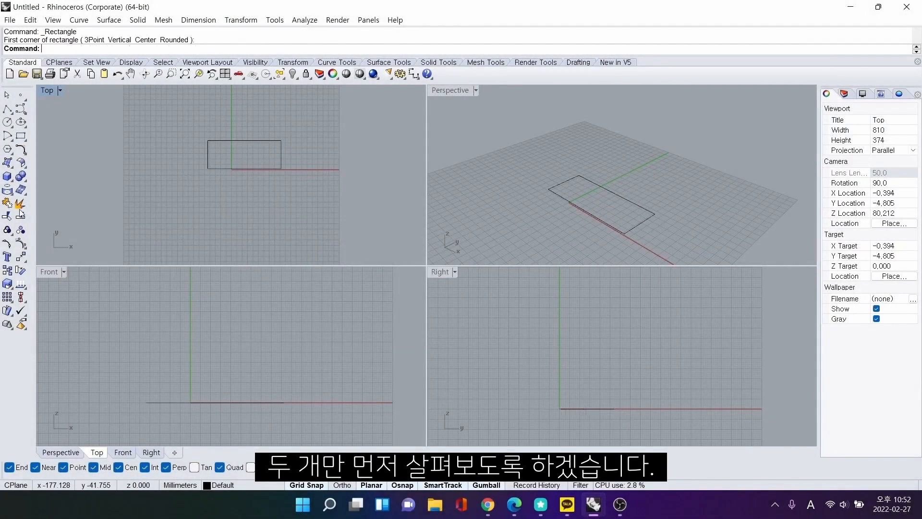
Extrude the rectangle curve upward as a surface with Solid=No, picking its height in the Front view.
left_click(7, 163)
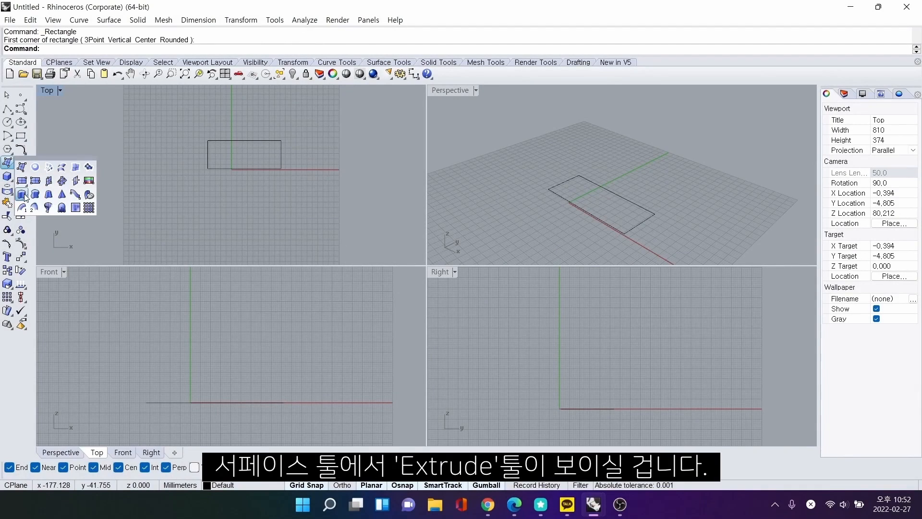
left_click(22, 195)
left_click(271, 168)
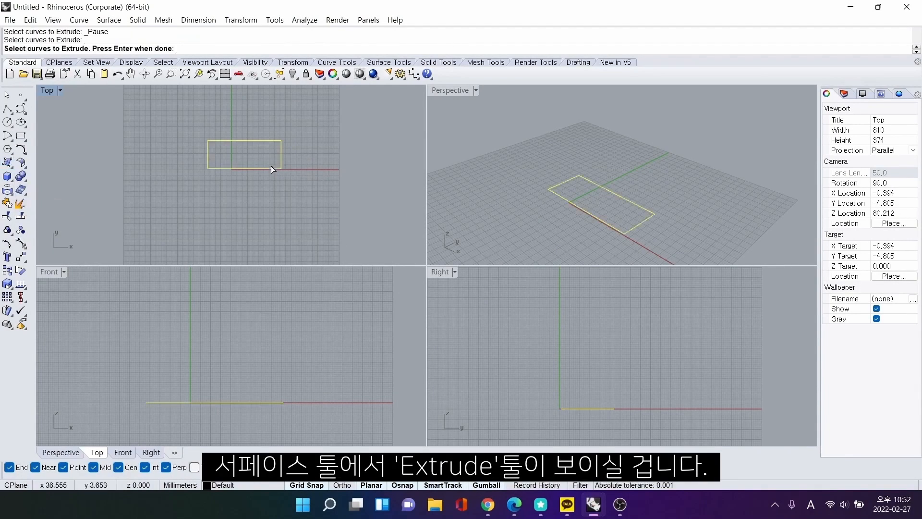
key("Return")
left_click(263, 291)
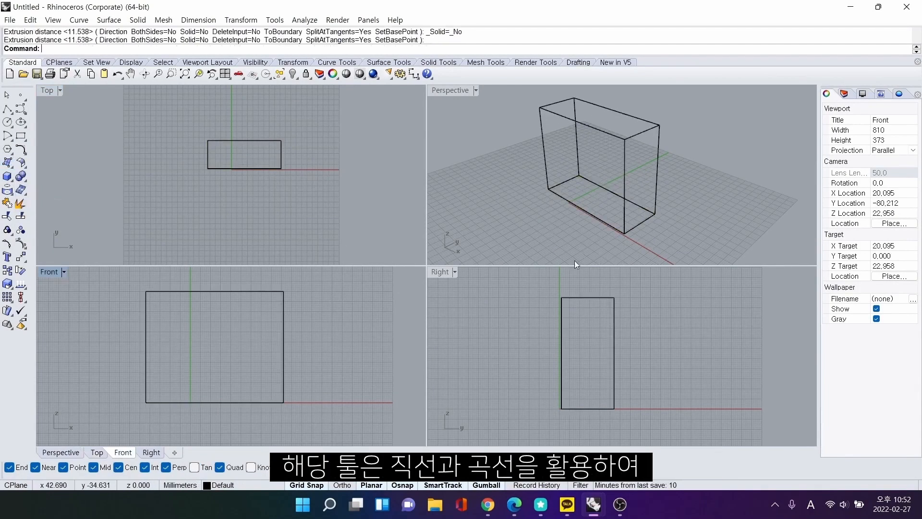
Set the Perspective viewport's display mode to Shaded.
mouse_move(696, 184)
right_mouse_down()
mouse_move(708, 158)
mouse_move(696, 154)
mouse_move(716, 150)
mouse_move(730, 207)
mouse_move(617, 208)
mouse_move(556, 140)
mouse_move(665, 187)
mouse_move(665, 132)
mouse_move(657, 175)
right_mouse_up()
left_click(476, 90)
left_click(464, 138)
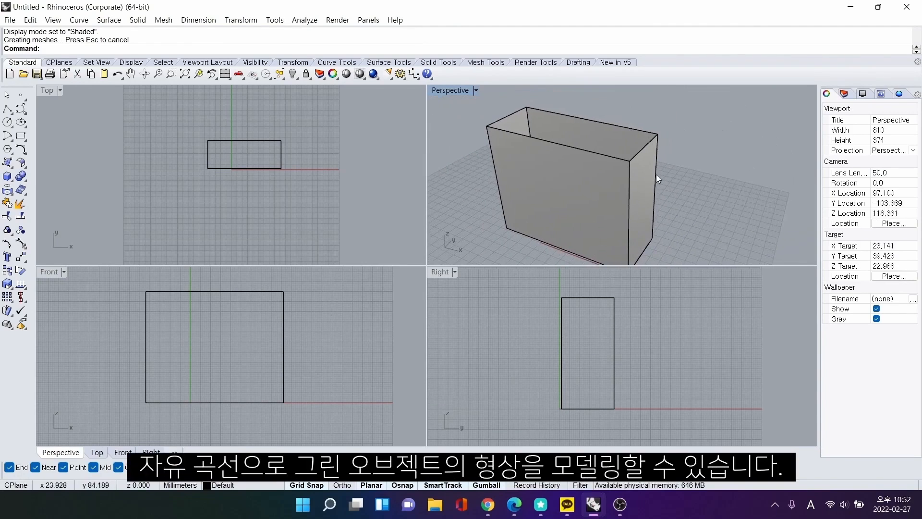
Close the open ends of the extruded box with the Cap command, and delete all objects.
left_click(656, 175)
type("cap")
key("Return")
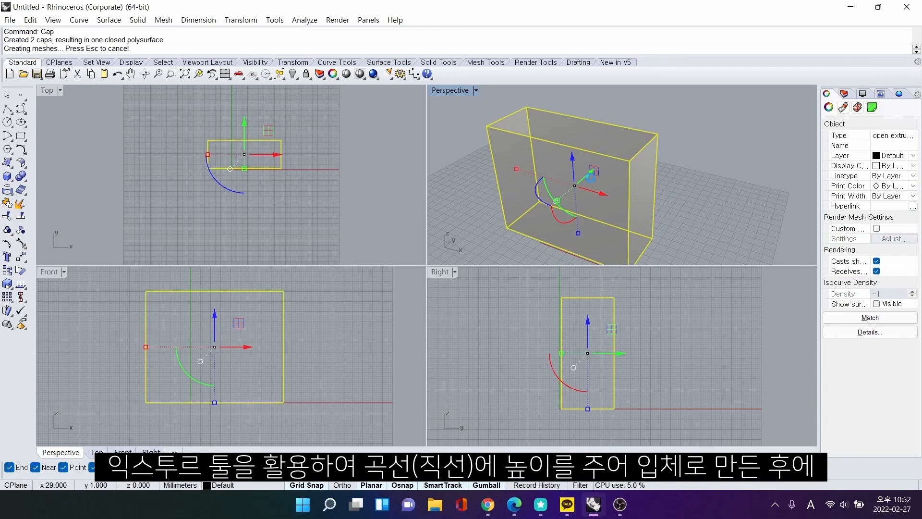
left_click(685, 152)
right_click_drag(686, 153, 716, 151)
key("ctrl+a")
key("Delete")
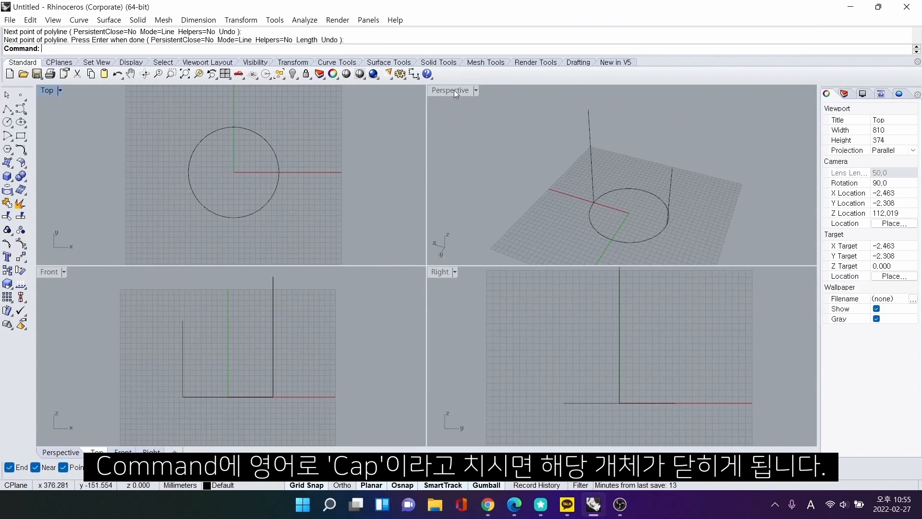
Sweep the circle along the taller vertical line with Sweep1, using the Freeform style and the Do not simplify option.
double_click(454, 90)
right_click_drag(486, 205, 471, 260, "shift")
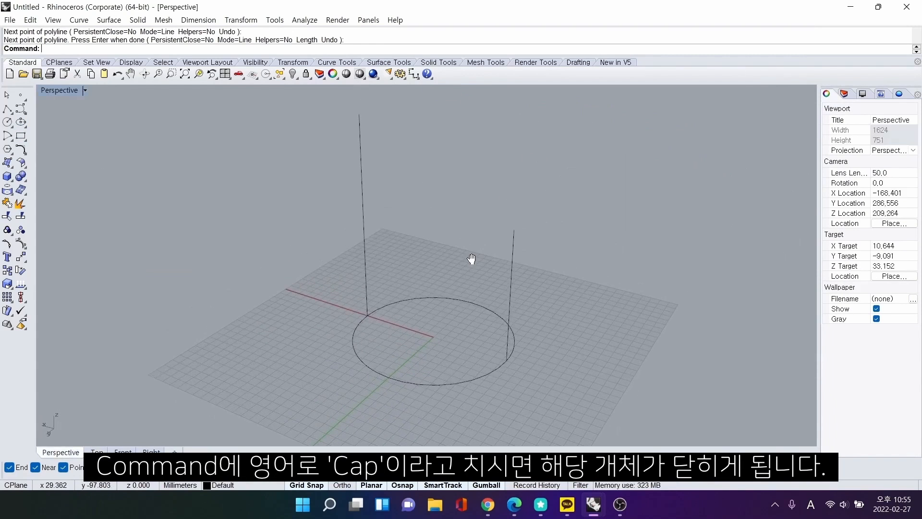
left_click(14, 168)
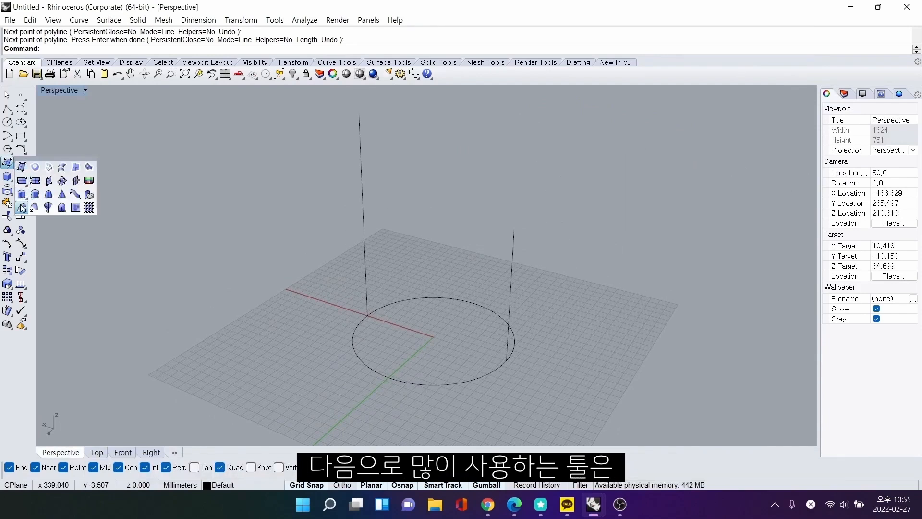
left_click(21, 208)
left_click(365, 228)
left_click(445, 297)
key("Return")
key("Return")
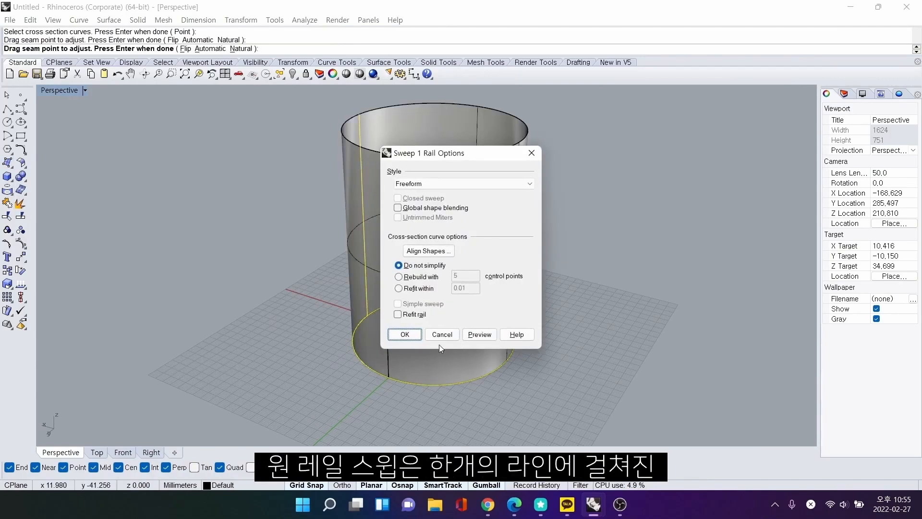
left_click(405, 335)
Cap the swept cylinder, and undo both the cap and the one-rail sweep.
right_click_drag(591, 274, 476, 286)
left_click(477, 287)
type("ap")
key("Return")
left_click(583, 229)
right_click_drag(583, 229, 529, 239)
key("ctrl+z")
key("ctrl+z")
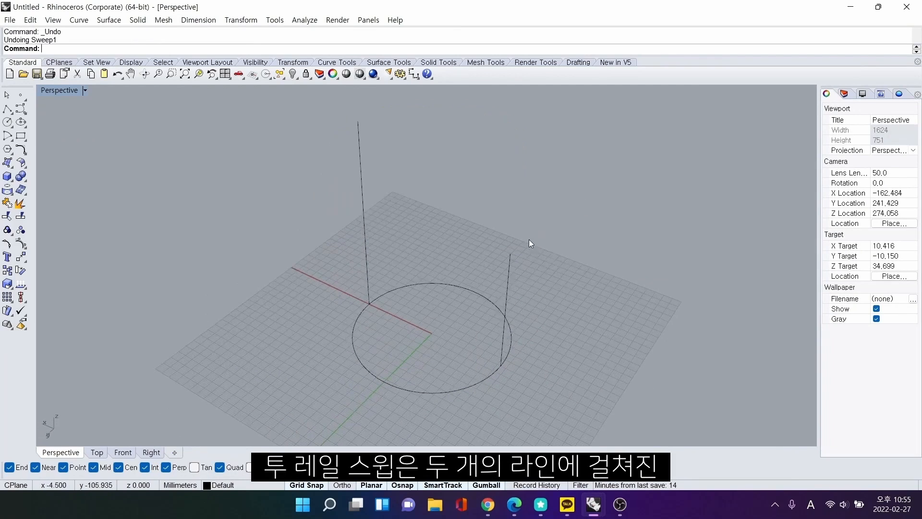
Sweep the circle along the two vertical lines as rails with Sweep2.
left_click(13, 169)
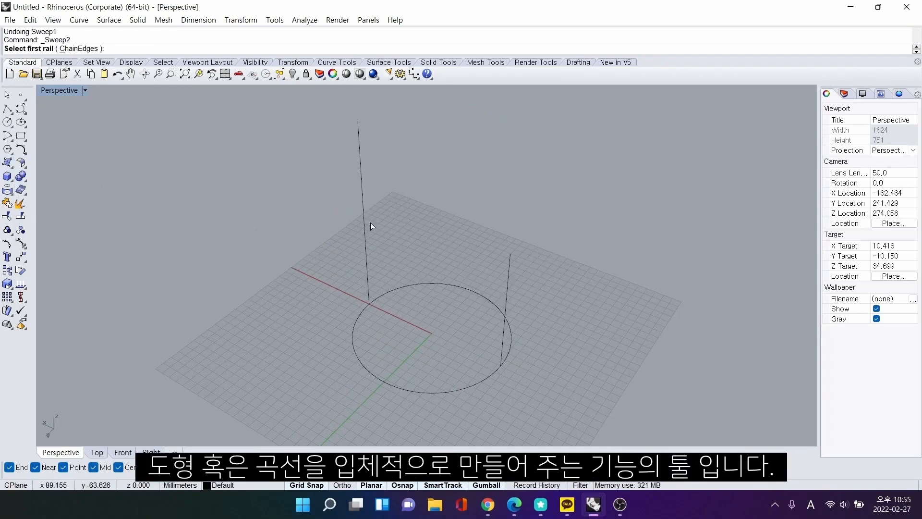
left_click(506, 285)
left_click(492, 304)
key("Return")
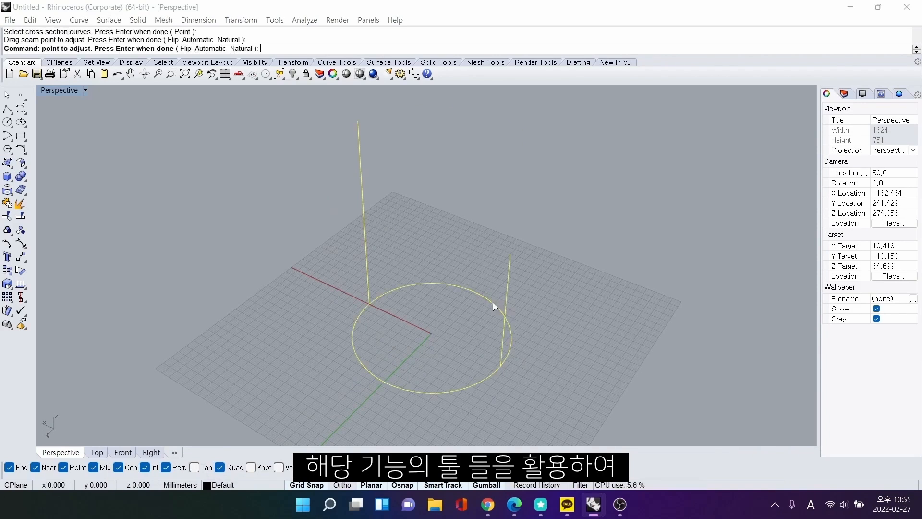
key("Return")
key("Return")
Close the open ends of the two-rail swept surface with the Cap command.
right_click_drag(546, 260, 501, 271)
left_click(500, 271)
type("C")
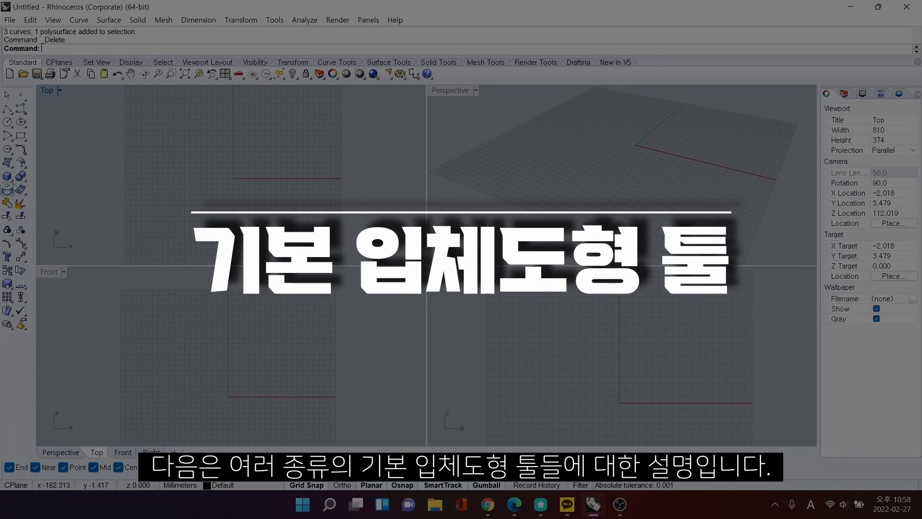
Create a solid box around the origin, placing its base in the Top view and its height in the Front view.
left_click(12, 180)
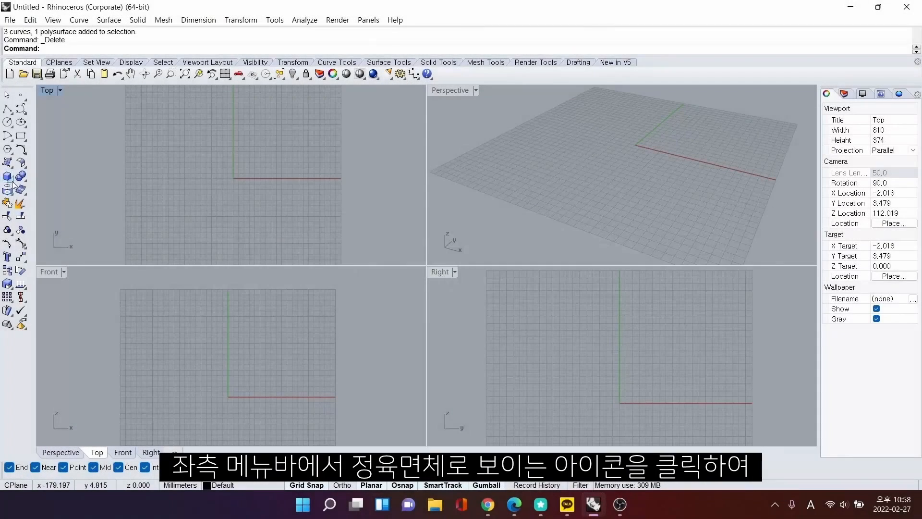
left_click(13, 183)
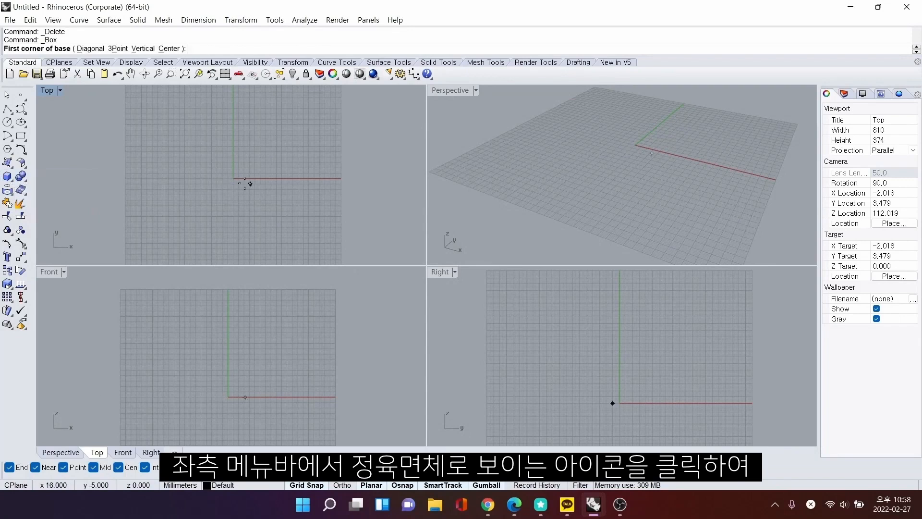
left_click(217, 184)
left_click(264, 137)
left_click(267, 350)
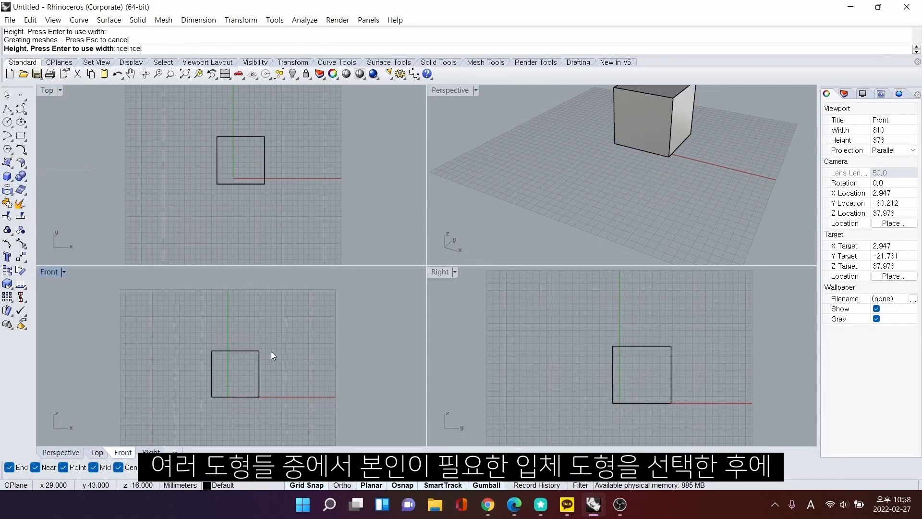
right_click_drag(669, 158, 650, 204, "shift")
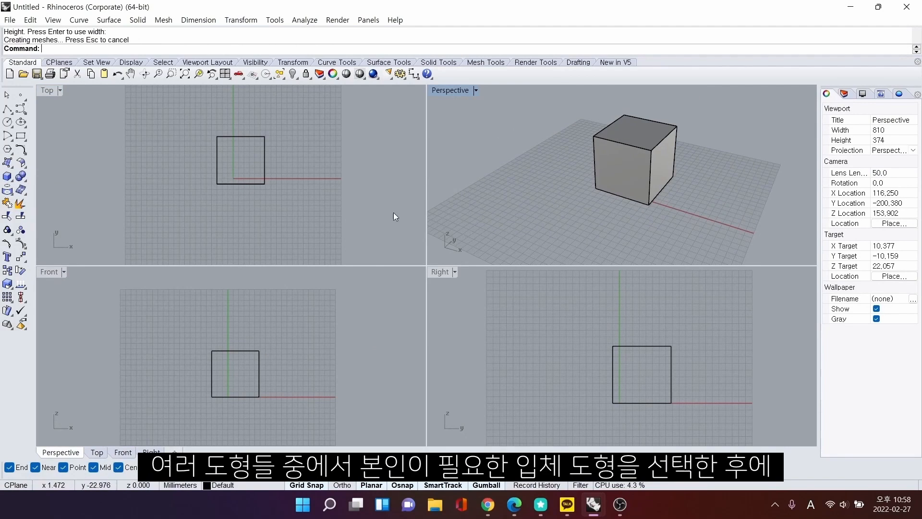
Create a tall solid cylinder beside the box, with its base in the Top view and its height in the Front view.
left_click(11, 184)
left_click(35, 184)
left_click(193, 243)
left_click(211, 244)
left_click(197, 295)
right_click_drag(749, 138, 723, 147, "shift")
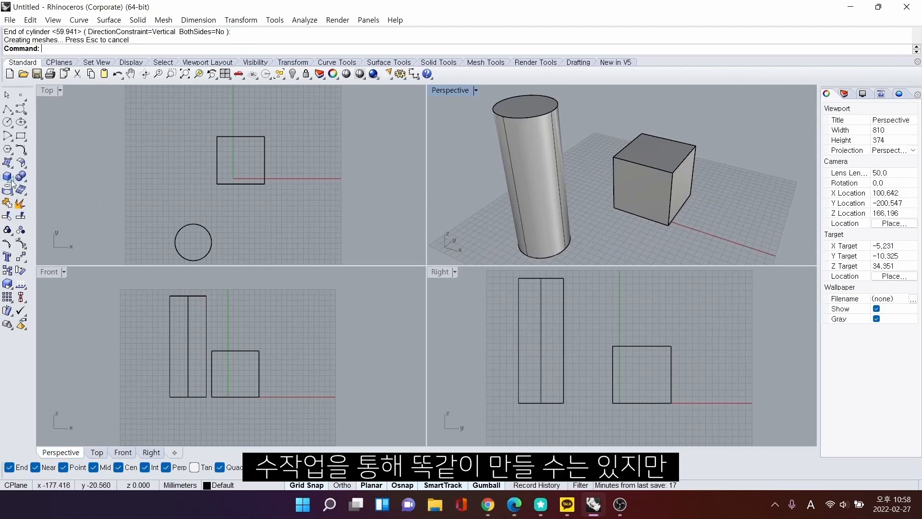
Create a solid cone near the box, with its base circle in the Top view and its apex in the Front view.
left_click(10, 182)
left_click(48, 194)
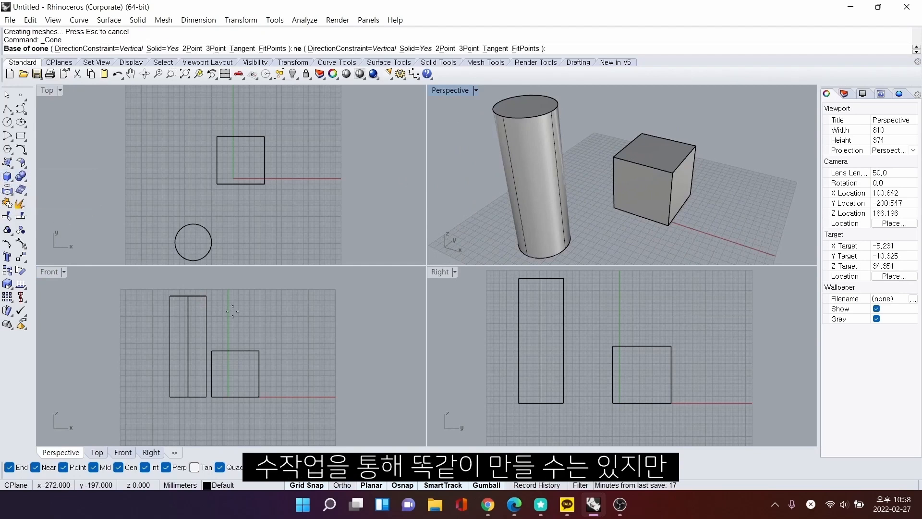
left_click(302, 396)
key("Escape")
key("space")
left_click(286, 229)
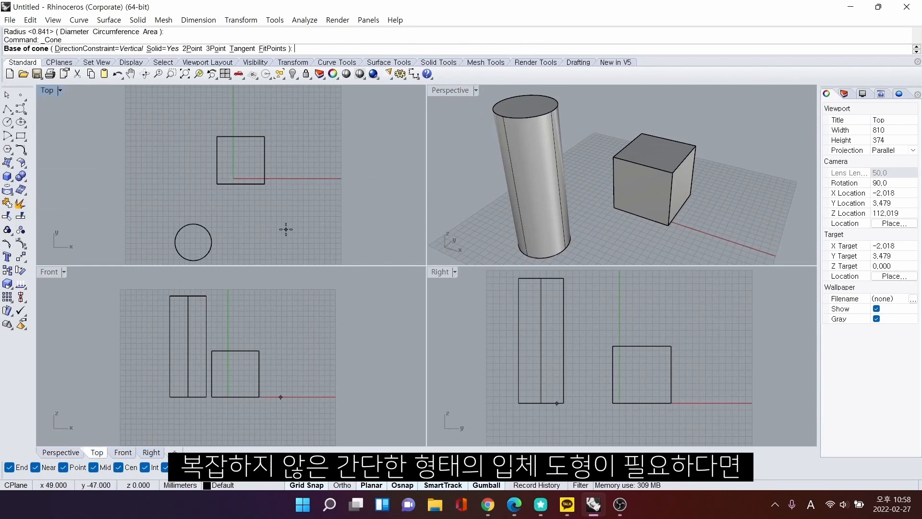
left_click(303, 205)
left_click(283, 322)
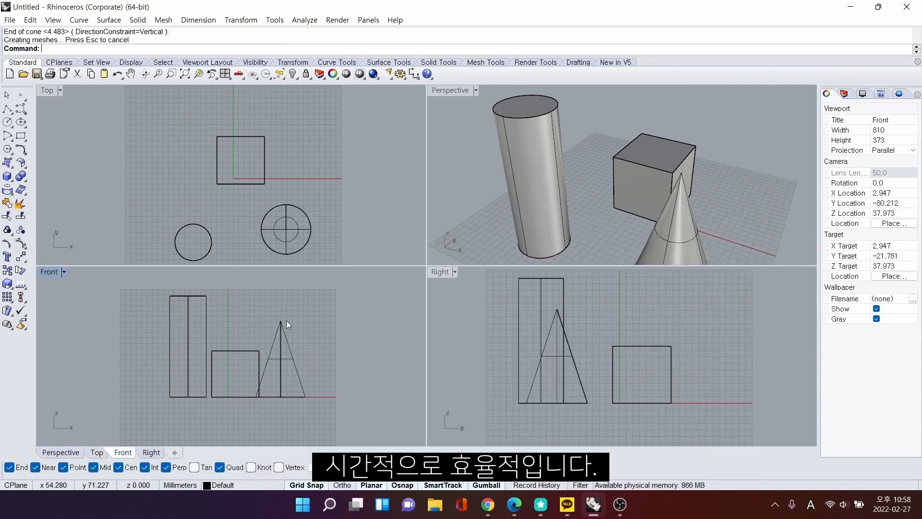
Create a solid tube between the cylinder and the cone, setting its outer radius, inner radius and height.
right_click_drag(780, 150, 640, 208)
scroll(666, 175, "down", 2)
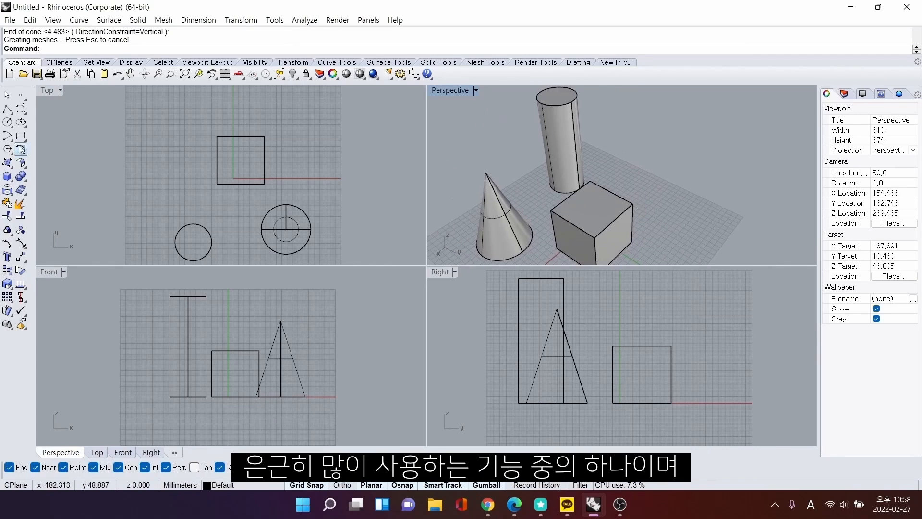
left_click(10, 183)
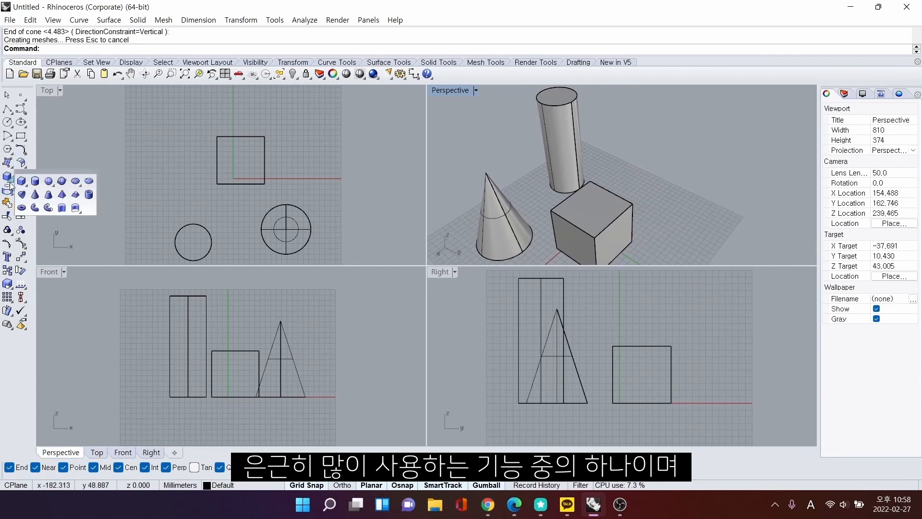
left_click(89, 195)
left_click(236, 225)
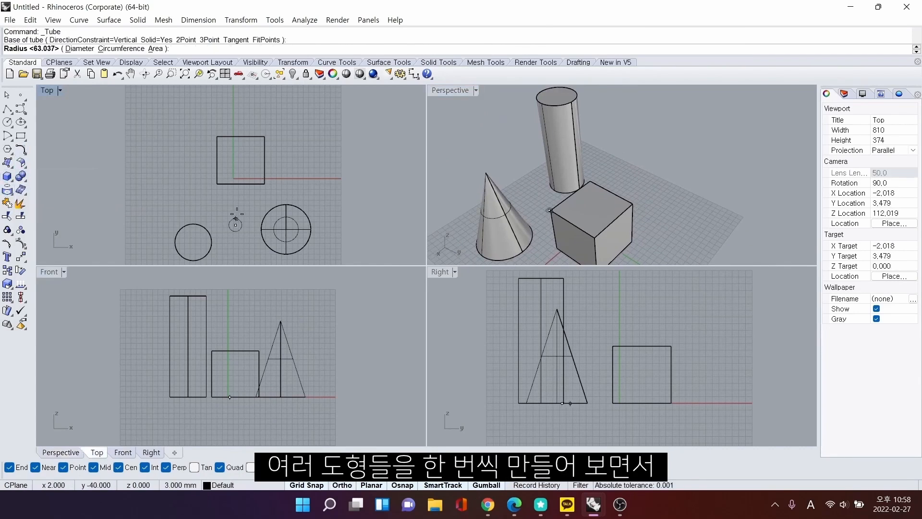
left_click(285, 229)
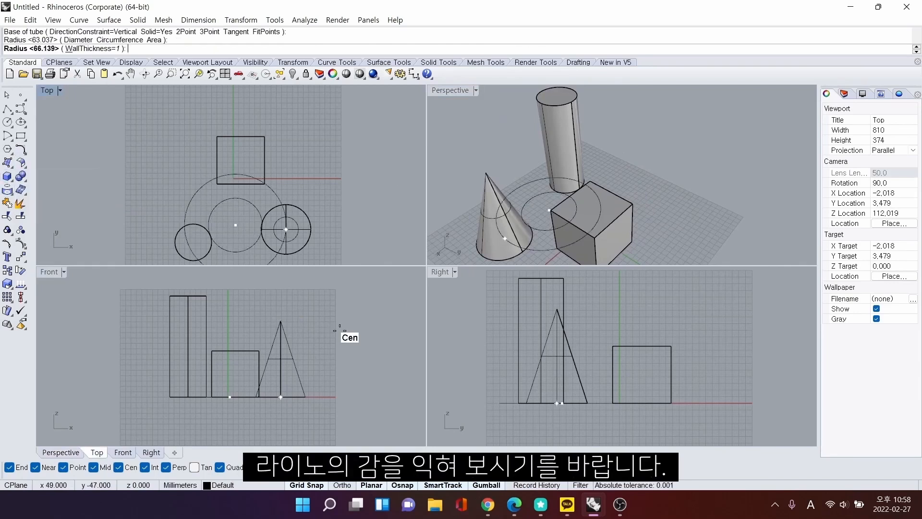
left_click(241, 239)
left_click(275, 310)
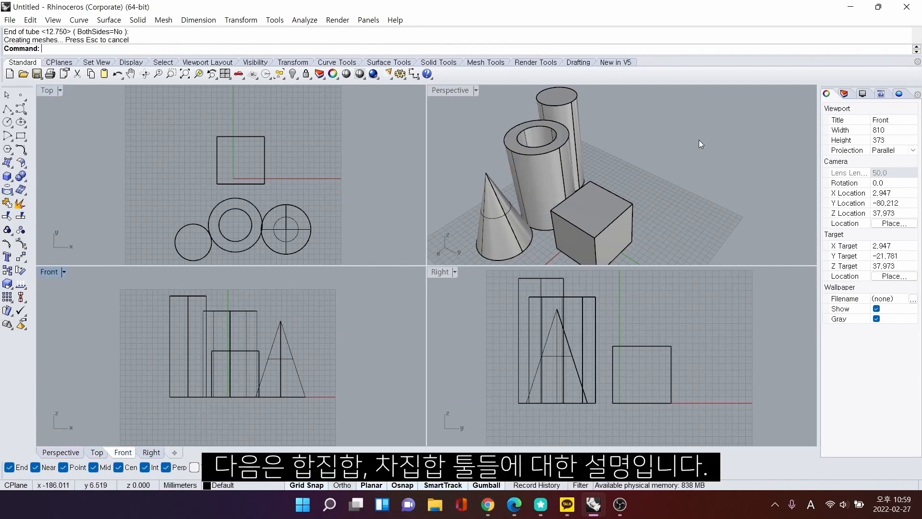
Copy the box and move the duplicate 40 mm along the X axis so it overlaps the original.
left_click(699, 140)
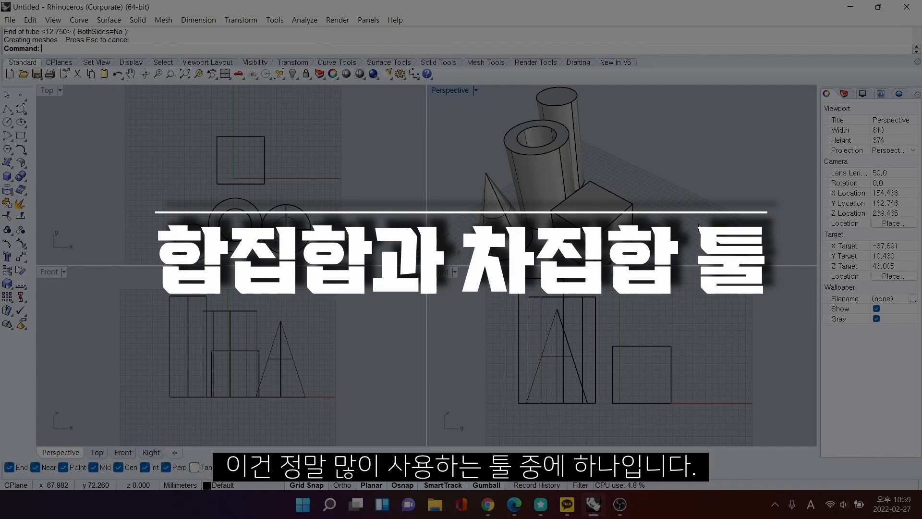
right_click_drag(608, 186, 543, 191)
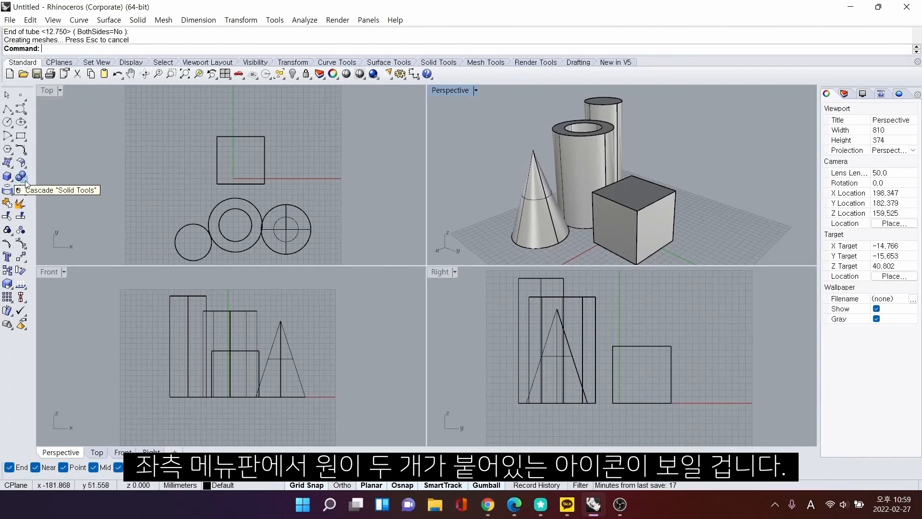
left_click_drag(280, 171, 285, 147)
key("ctrl+c")
key("ctrl+v")
left_click(732, 163)
mouse_move(706, 158)
right_mouse_down()
mouse_move(675, 159)
mouse_move(644, 186)
mouse_move(707, 154)
right_mouse_up()
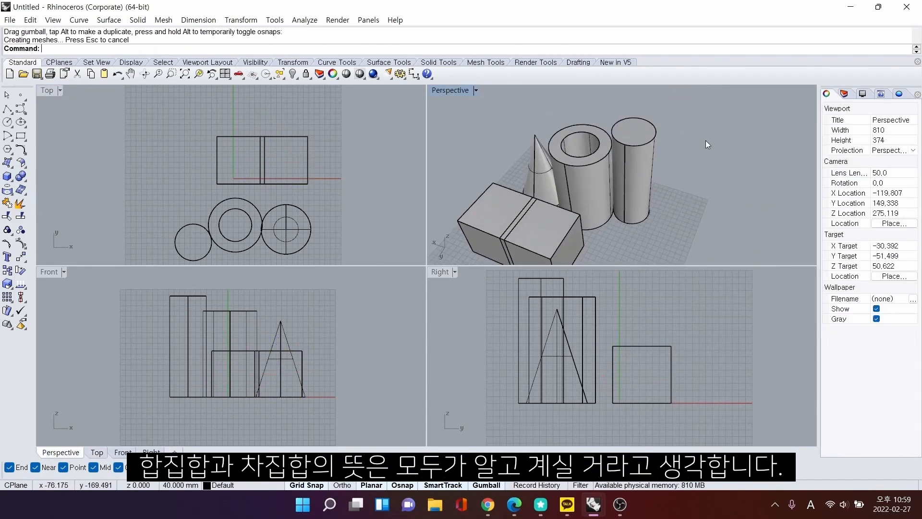
Delete the cone, tube and cylinder, keeping only the two boxes.
left_click_drag(513, 157, 517, 160)
key("Delete")
right_click_drag(557, 194, 655, 169)
Scale the copied box down uniformly and move it along X so it overlaps the larger box.
left_click(523, 172)
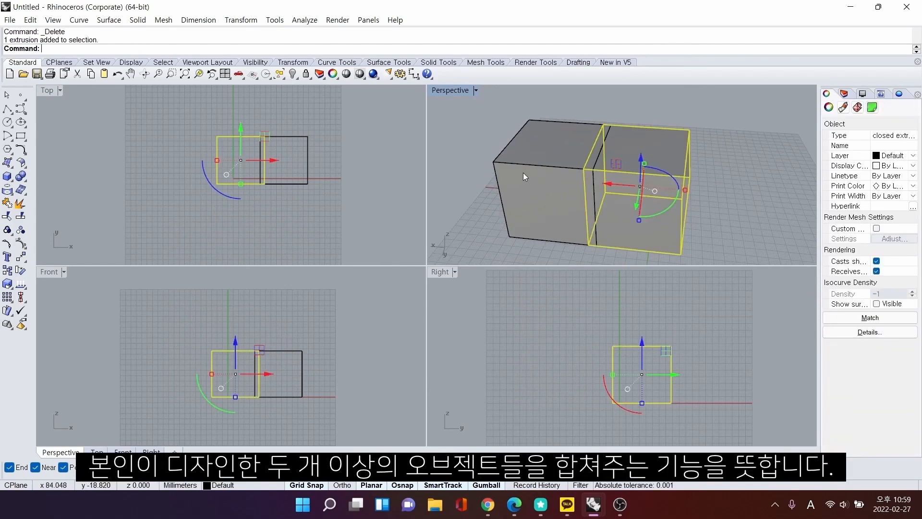
left_click_drag(255, 374, 263, 376, "shift")
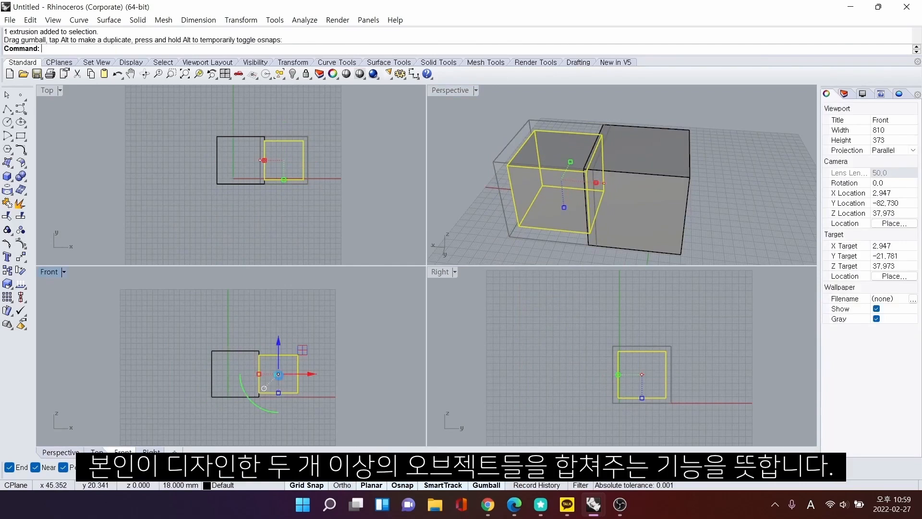
key("Escape")
left_click(283, 376)
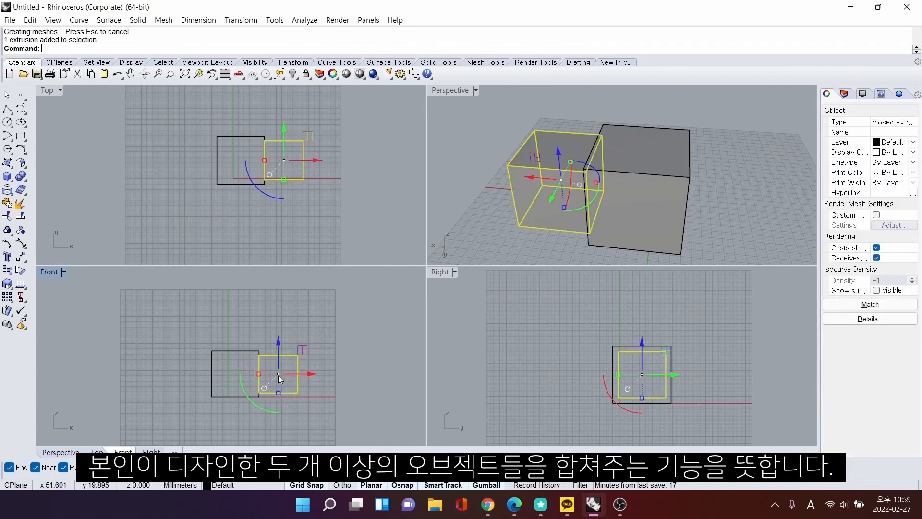
left_click_drag(267, 374, 269, 374)
Merge the two overlapping boxes into one solid with Boolean Union, and undo the union.
left_click(511, 171)
right_click_drag(510, 171, 704, 156)
left_click(703, 156)
left_click(604, 140)
right_click_drag(554, 207, 539, 222, "shift")
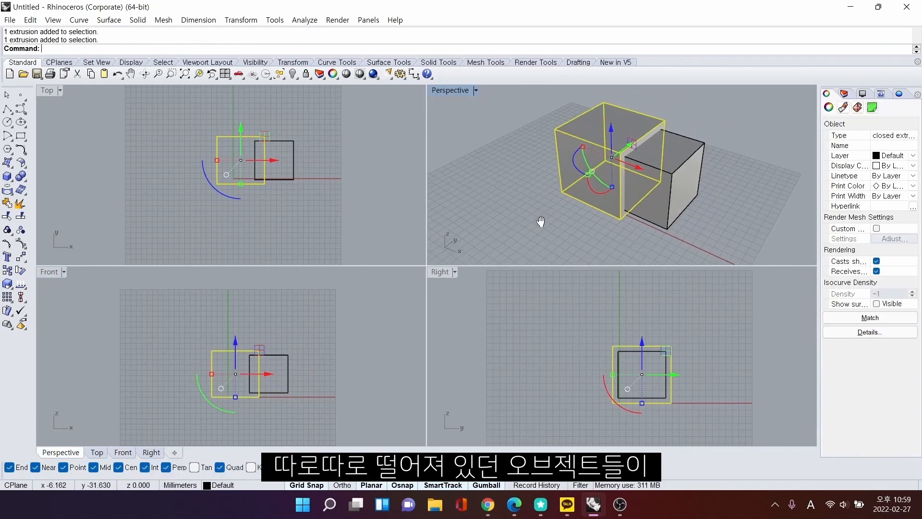
left_click(539, 222)
key("ctrl+a")
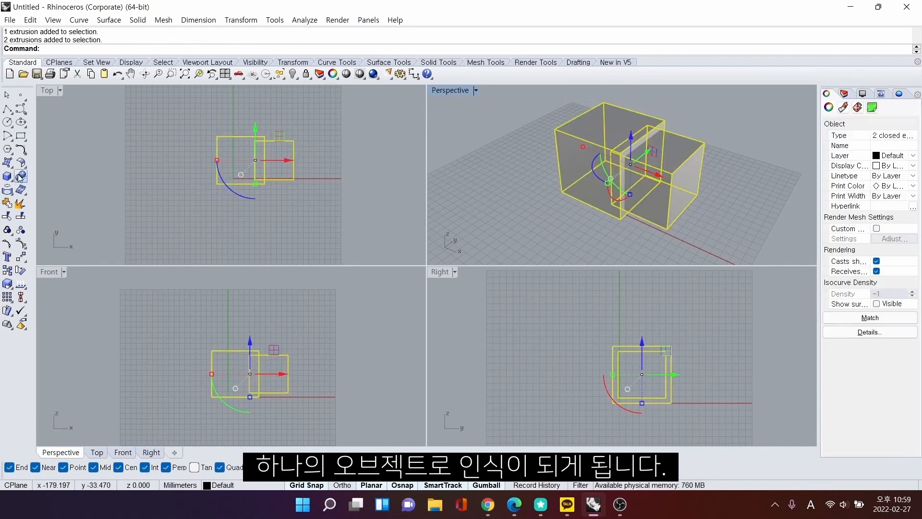
left_click(578, 168)
left_click(540, 161)
left_click(595, 136)
left_click(679, 129)
key("ctrl+z")
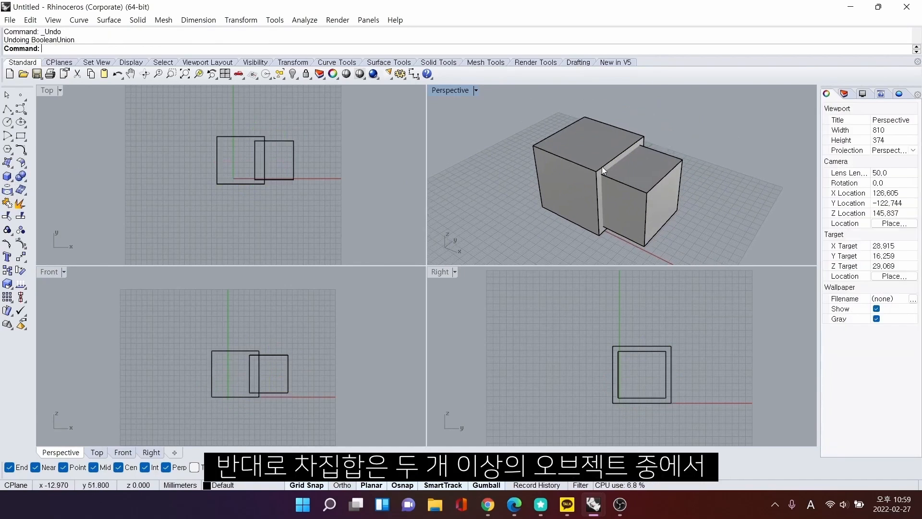
Maximize the Perspective viewport and frame the two boxes closely.
double_click(451, 89)
scroll(434, 278, "up", 5)
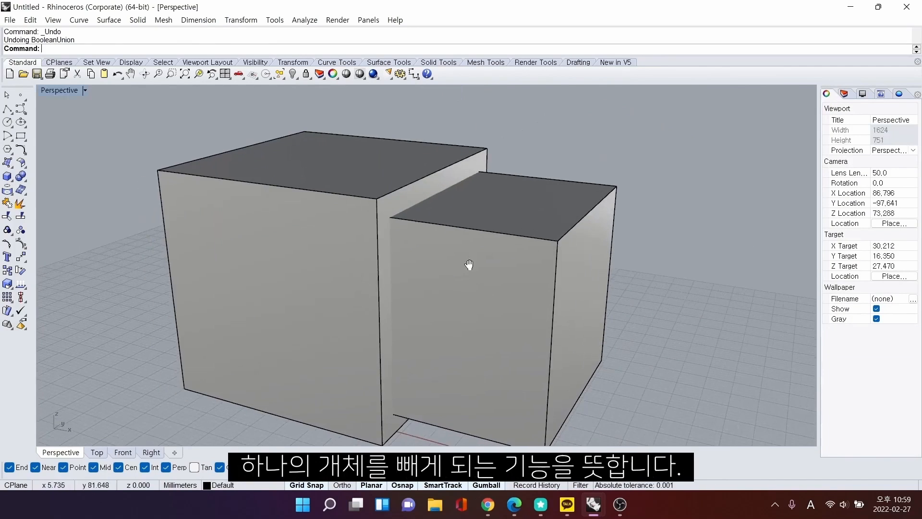
scroll(562, 236, "down", 2)
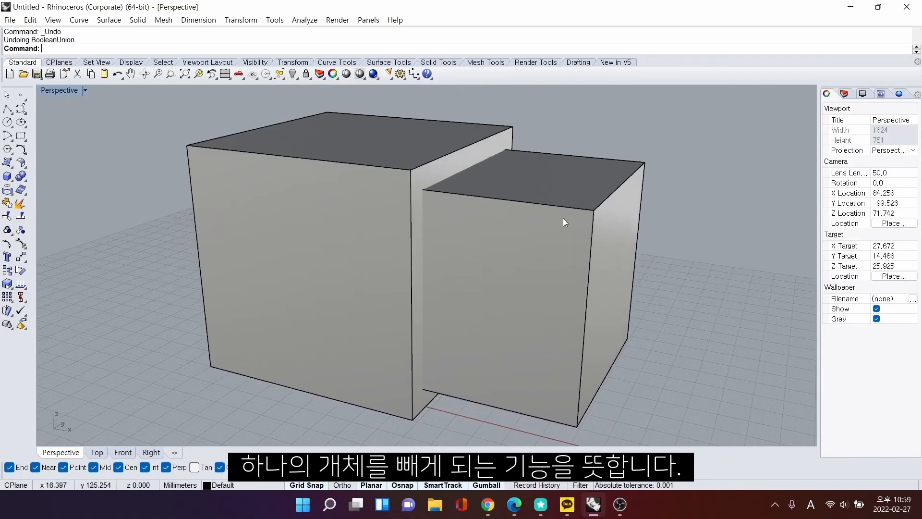
left_click(24, 181)
left_click(49, 182)
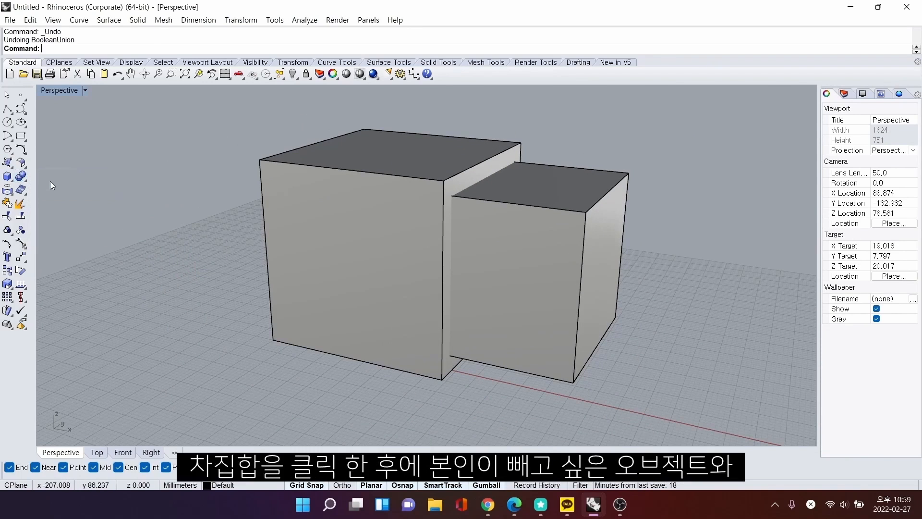
right_click_drag(418, 236, 482, 198)
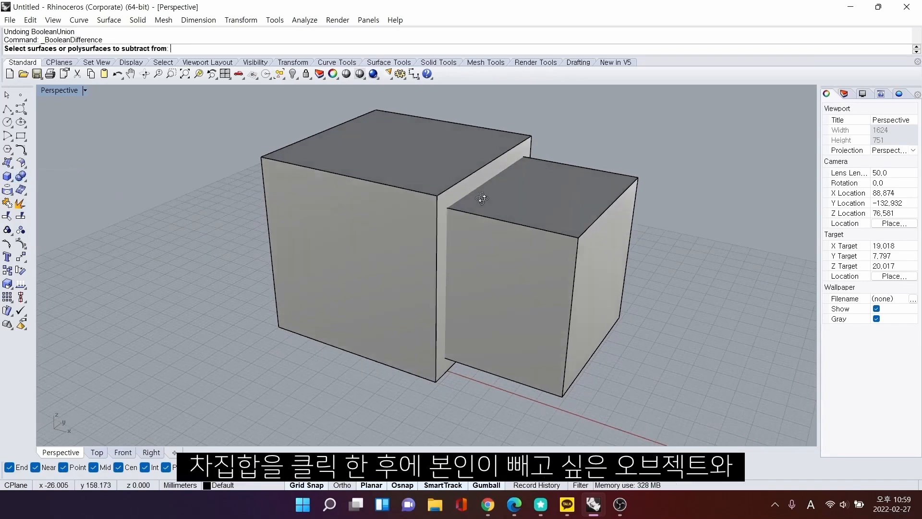
left_click(435, 163)
left_click(566, 217)
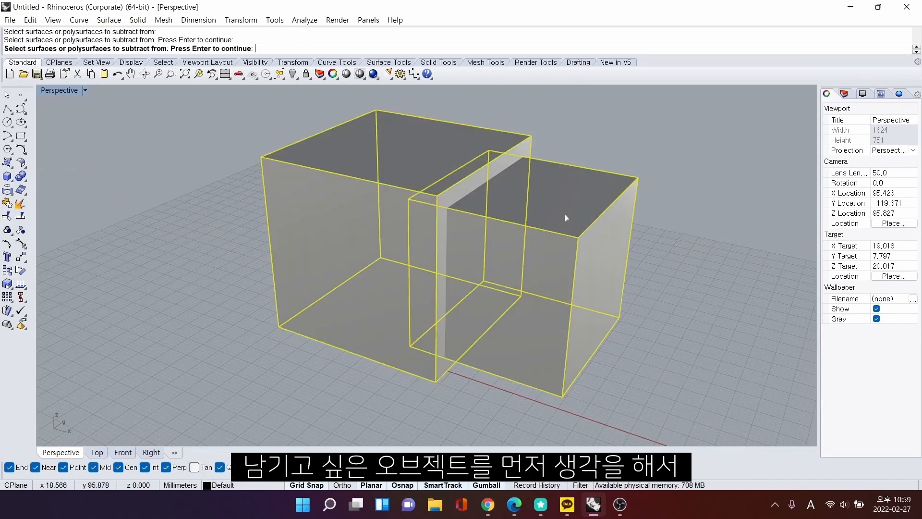
key("Return")
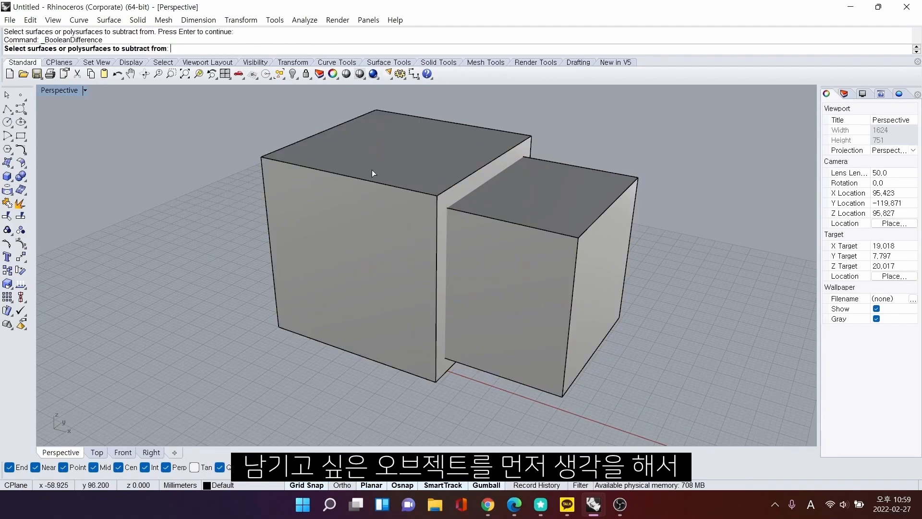
Subtract the smaller box from the larger one with Boolean Difference, inspect the cut-out, and undo the operation.
left_click(399, 165)
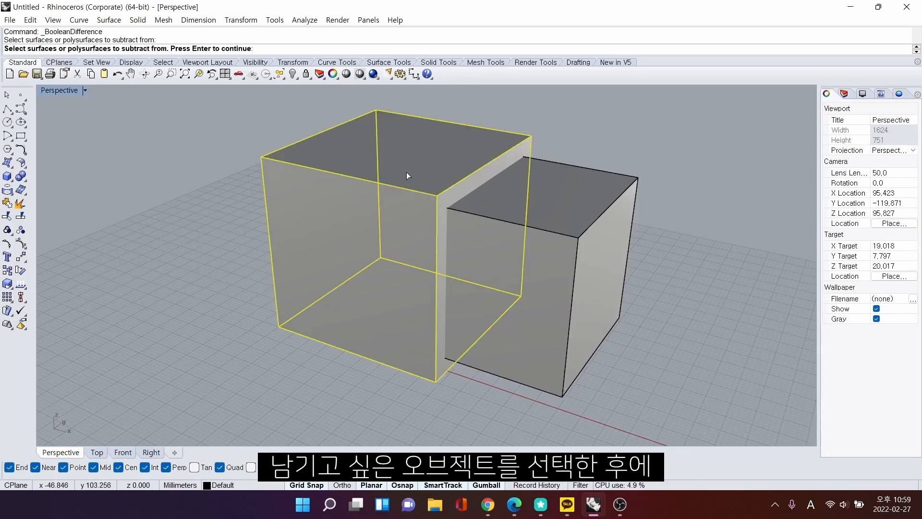
left_click(570, 209)
right_click(567, 208)
mouse_move(574, 256)
right_mouse_down()
mouse_move(518, 227)
mouse_move(405, 211)
mouse_move(556, 226)
mouse_move(566, 246)
right_mouse_up()
scroll(405, 214, "up", 6)
scroll(566, 246, "down", 2)
mouse_move(567, 212)
right_mouse_down("shift")
mouse_move(546, 197)
mouse_move(564, 225)
right_mouse_up("shift")
scroll(571, 226, "down", 2)
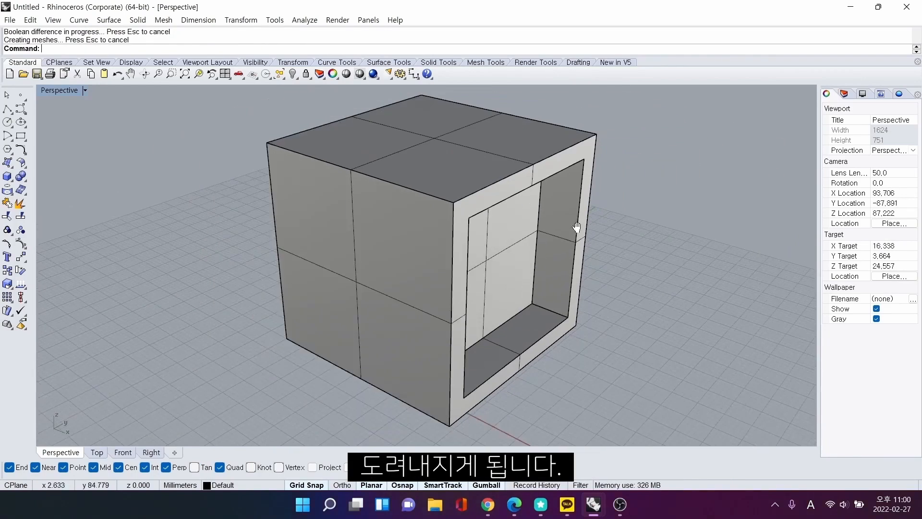
key("ctrl+z")
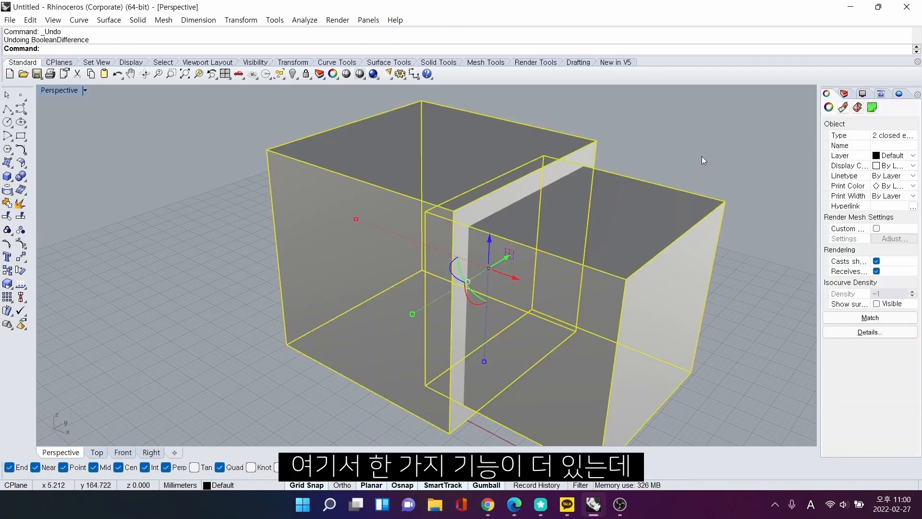
Undo the smaller box's last move and subtract it from the larger box with Boolean Difference, keeping the cutting box by disabling DeleteInput.
key("ctrl+z")
left_click(701, 156)
key("space")
left_click(446, 186)
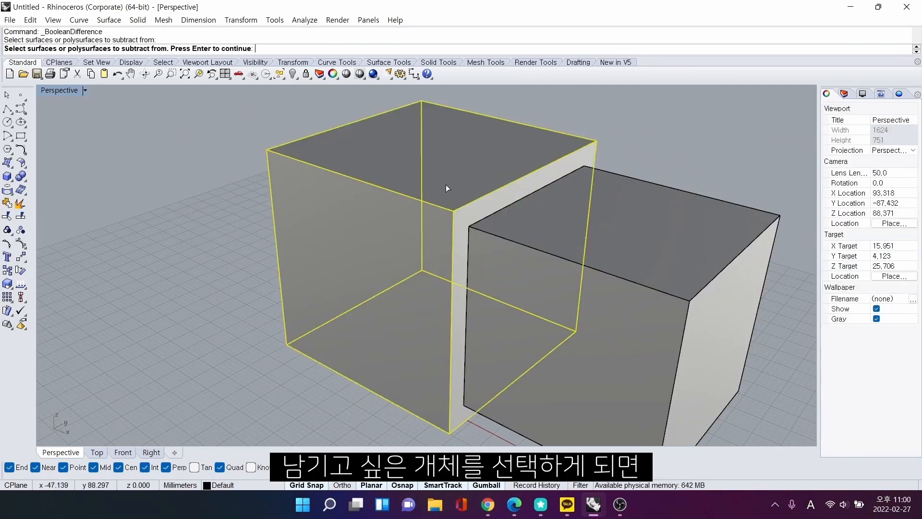
key("Return")
left_click(540, 233)
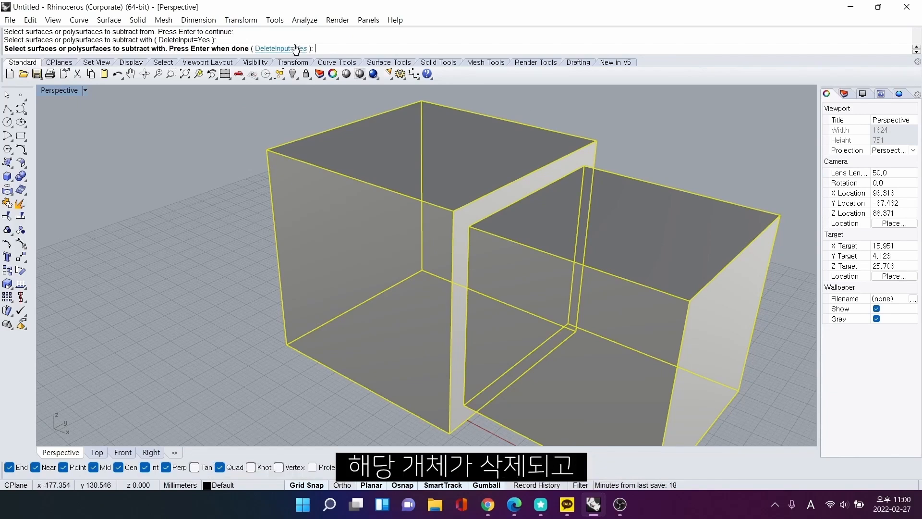
Delete the smaller box to inspect the larger one, and undo the deletion.
mouse_move(671, 174)
right_mouse_down()
mouse_move(601, 198)
mouse_move(608, 220)
mouse_move(405, 210)
mouse_move(590, 232)
right_mouse_up()
left_click(608, 220)
key("Delete")
left_click(592, 239)
key("Escape")
key("ctrl+z")
Move the smaller box 5 mm along the X axis into the larger box.
left_click(682, 184)
right_click_drag(683, 183, 577, 244)
left_click(578, 244)
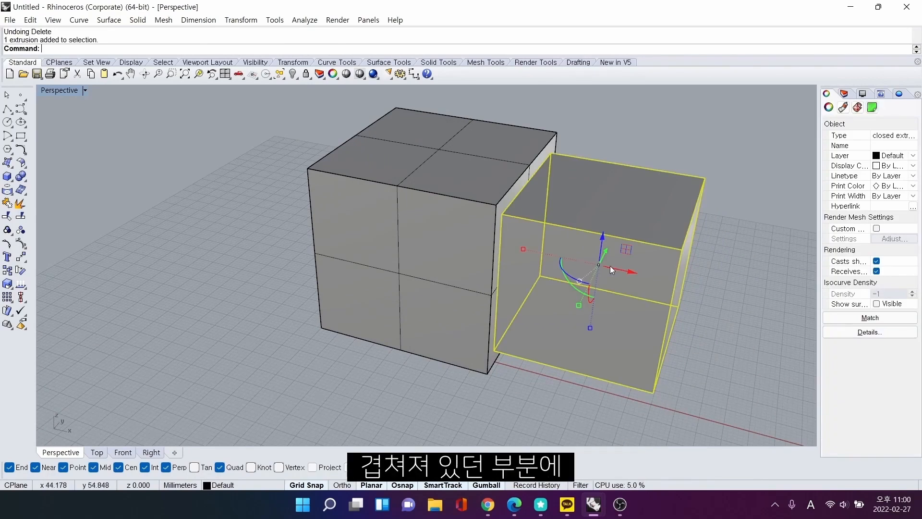
left_click_drag(611, 268, 587, 264)
left_click(719, 282)
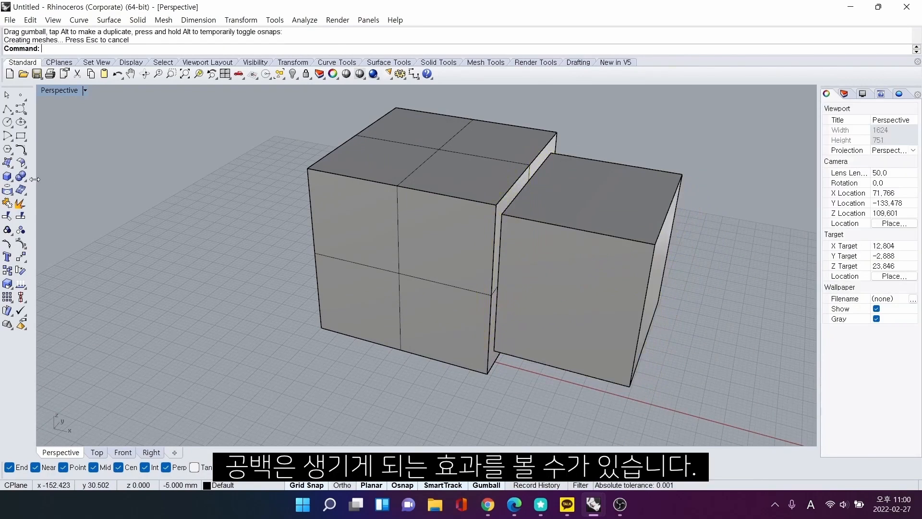
Start another Boolean Difference on the two boxes.
left_click(20, 177)
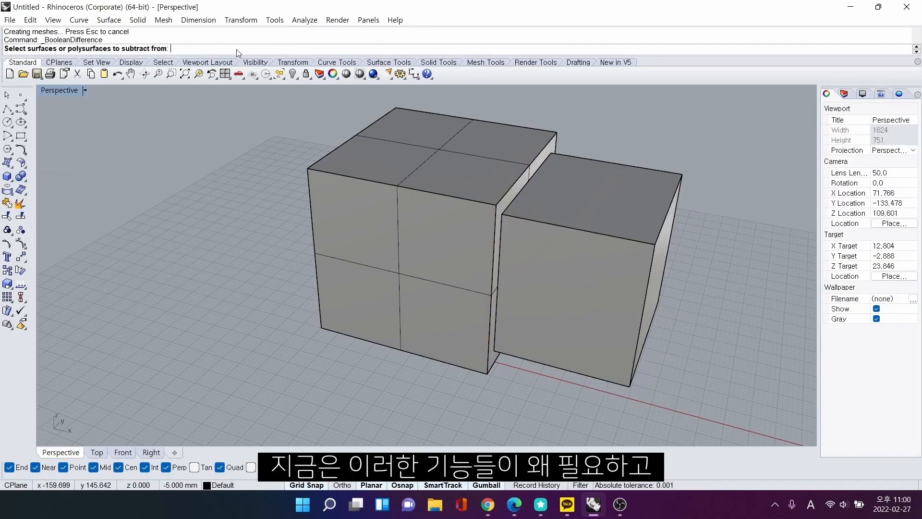
Subtract the smaller box from the larger cube with Boolean Difference, keeping the smaller box.
left_click(436, 210)
key("Return")
left_click(584, 213)
key("Return")
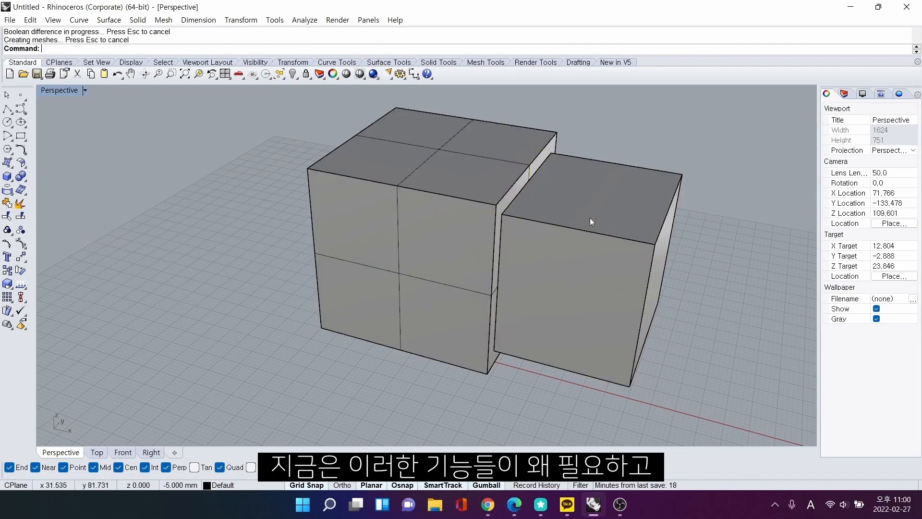
Try deleting an object after the Boolean Difference and undo the deletion.
right_click_drag(648, 194, 628, 191)
key("Delete")
key("ctrl+z")
scroll(343, 198, "down", 2)
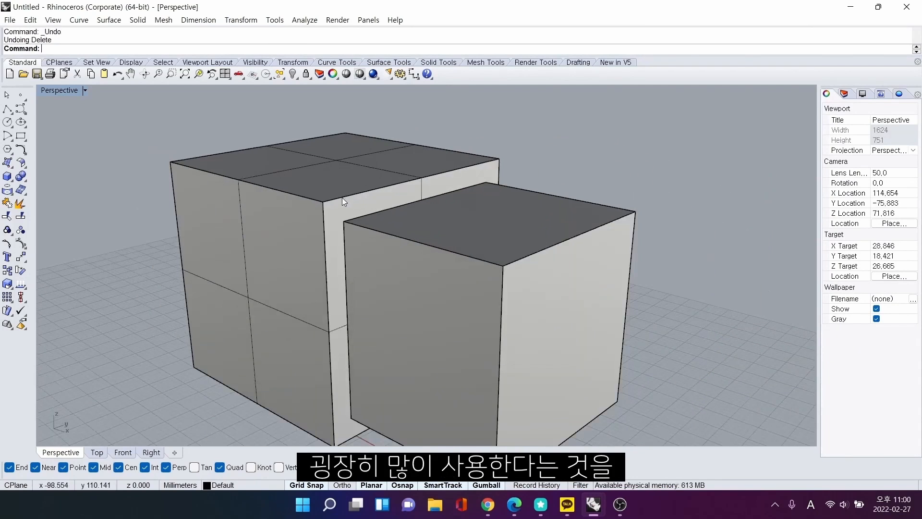
Delete the smaller box to expose the recess cut into the larger cube.
right_click(342, 197)
right_click_drag(342, 198, 525, 200)
scroll(658, 204, "down", 2)
left_click(431, 247)
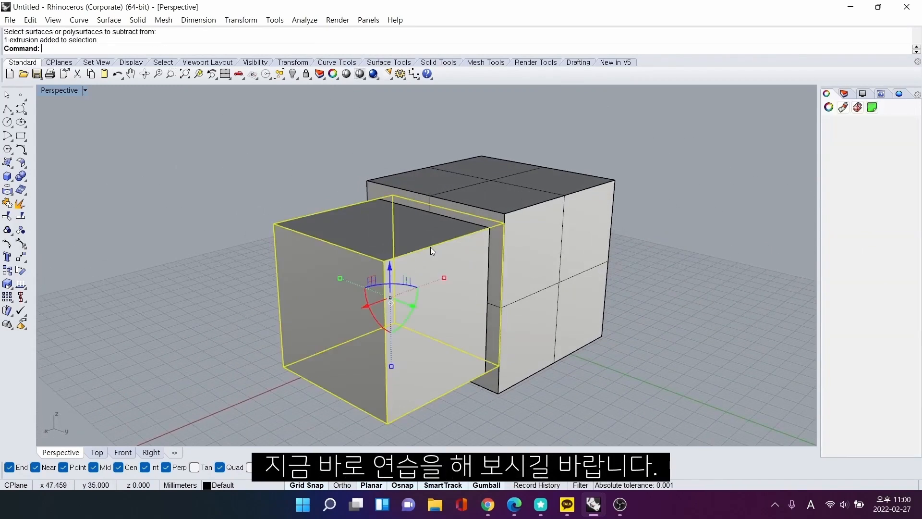
key("Delete")
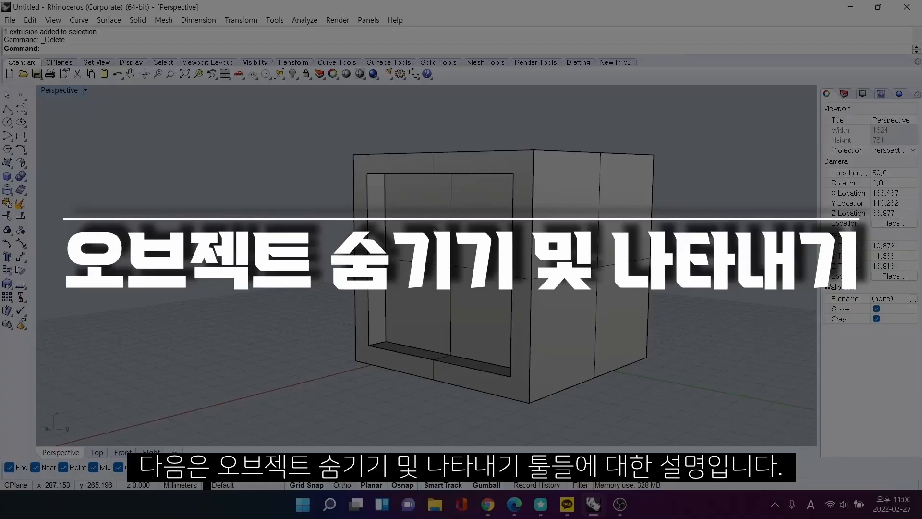
Return to the four-viewport layout and undo the deletion of the smaller box.
right_click_drag(366, 219, 534, 238)
double_click(72, 92)
scroll(238, 175, "up", 3)
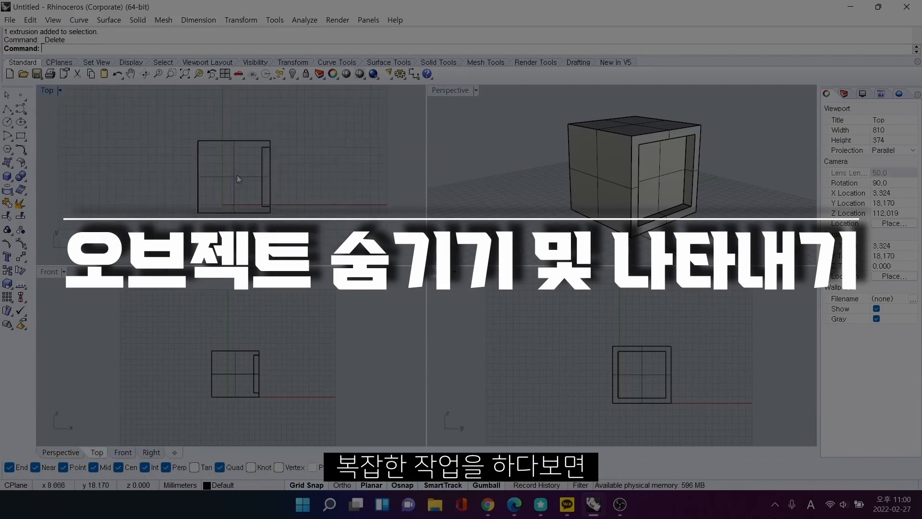
scroll(252, 393, "up", 3)
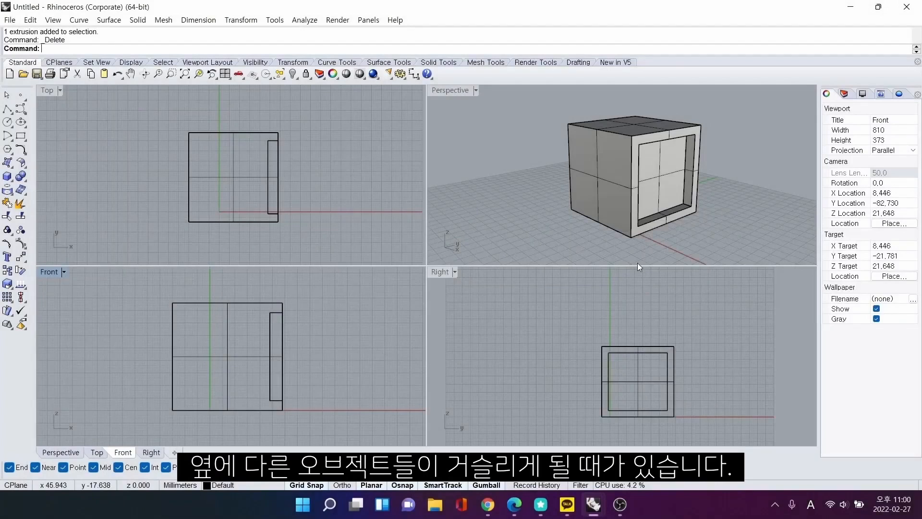
key("ctrl+z")
Duplicate the smaller box twice, placing one copy at the cube's upper left and the other at its lower front.
left_click(767, 137)
left_click(735, 168)
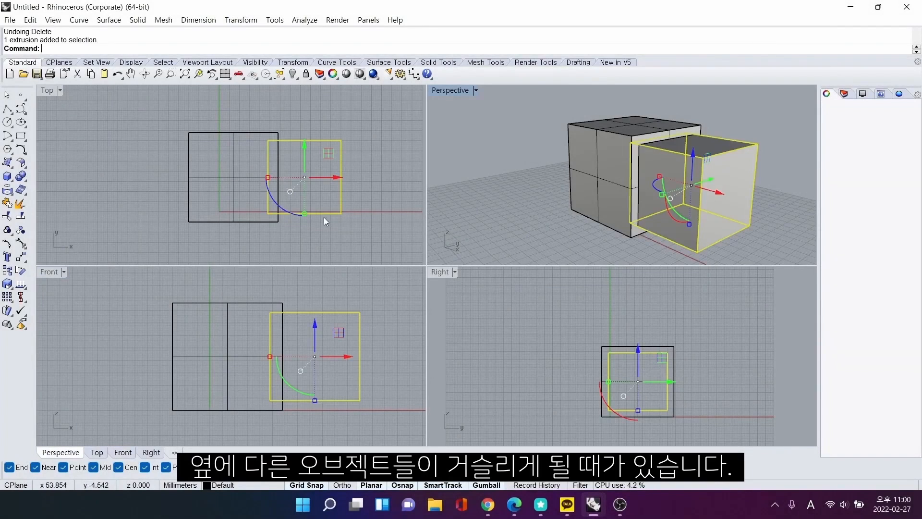
key("ctrl+c")
key("ctrl+v")
left_click_drag(329, 178, 176, 182)
left_click(350, 181)
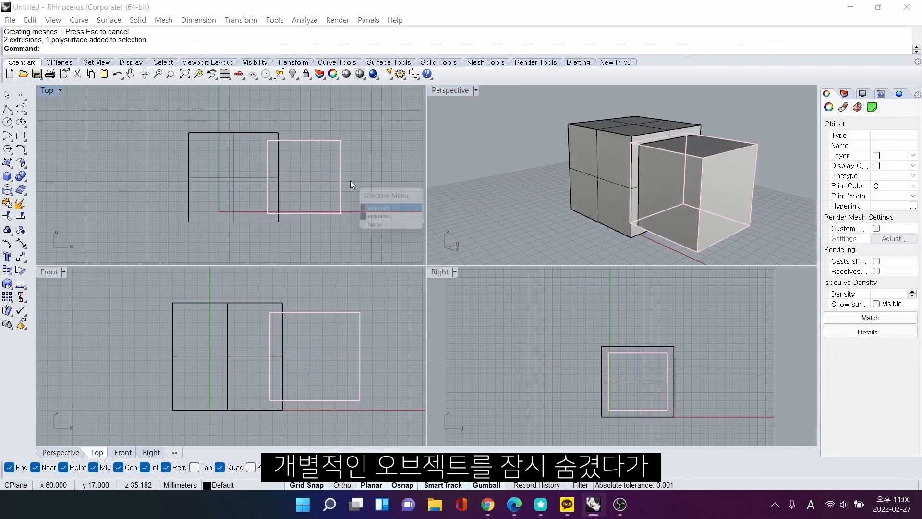
left_click(385, 216)
left_click_drag(321, 361, 228, 410)
left_click(370, 110)
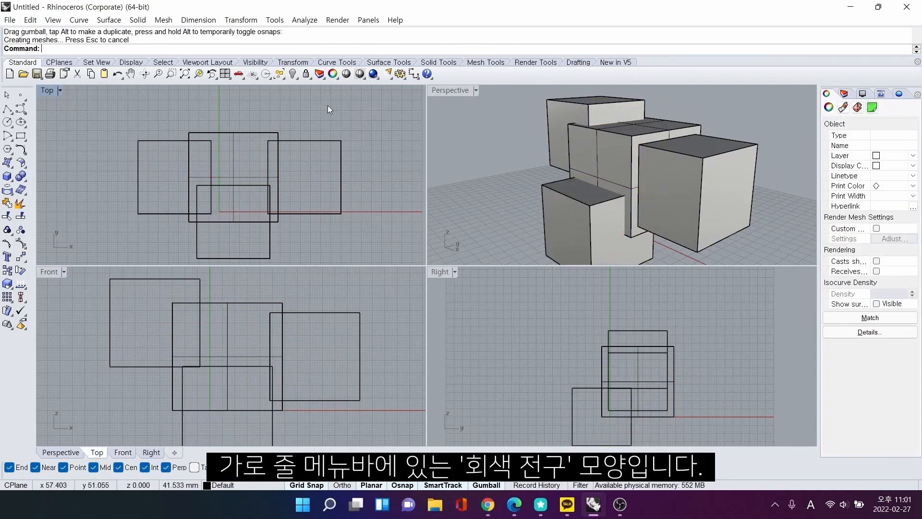
Hide the three smaller boxes and the recessed cube one at a time.
left_click(593, 111)
left_click(293, 74)
left_click(666, 166)
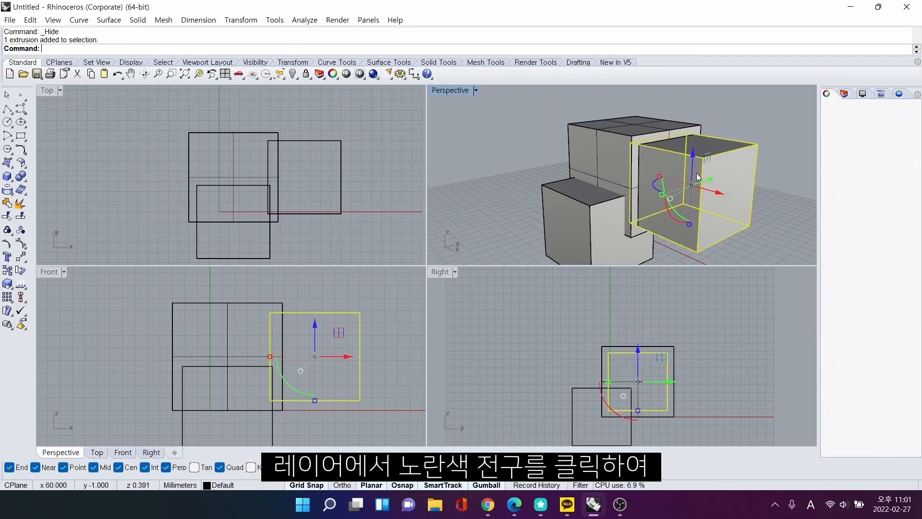
left_click(293, 73)
left_click(594, 221)
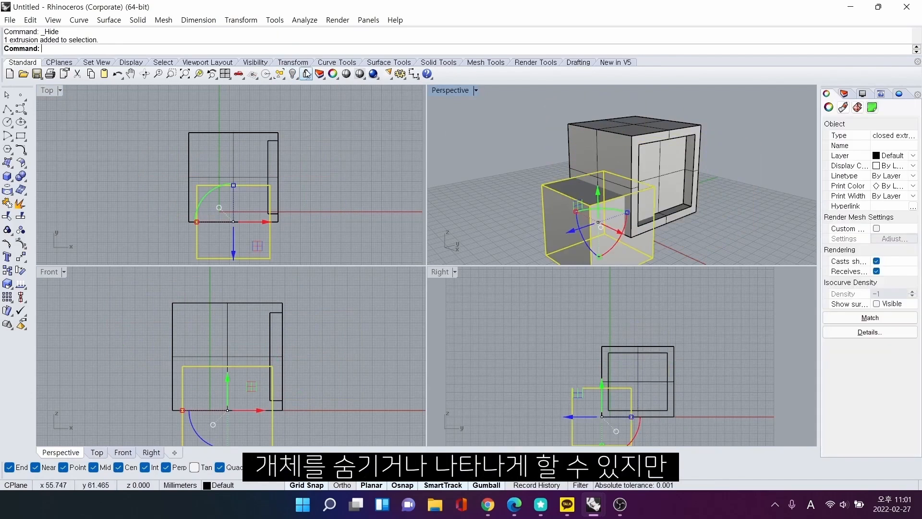
left_click(294, 73)
left_click(625, 178)
left_click(293, 74)
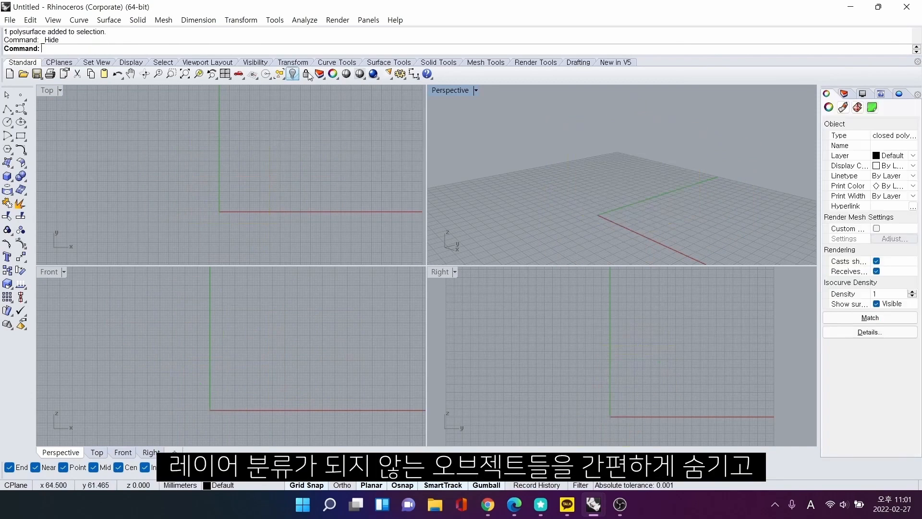
Show all hidden objects and view them in the Perspective viewport.
right_click(293, 74)
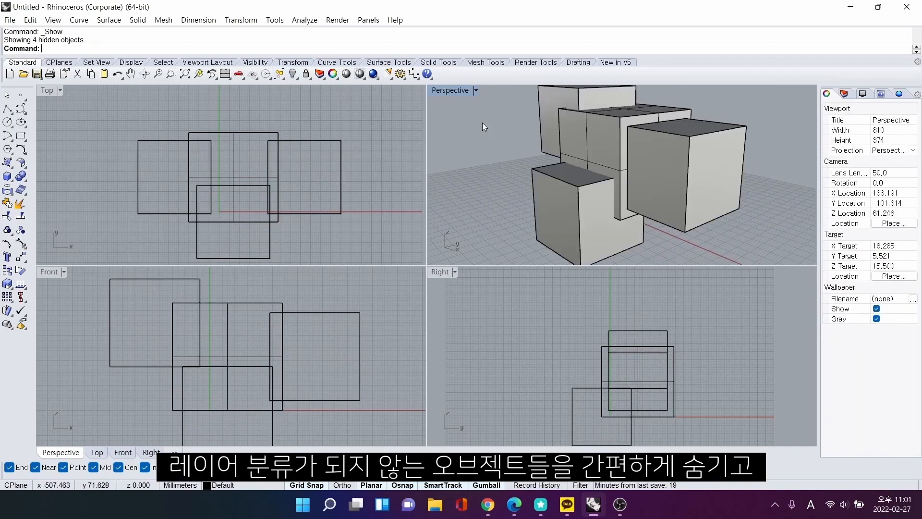
left_click(732, 138)
left_click(761, 114)
right_click_drag(720, 123, 704, 142)
mouse_move(502, 145)
right_mouse_down()
mouse_move(489, 130)
mouse_move(503, 145)
right_mouse_up()
right_click_drag(563, 126, 659, 139)
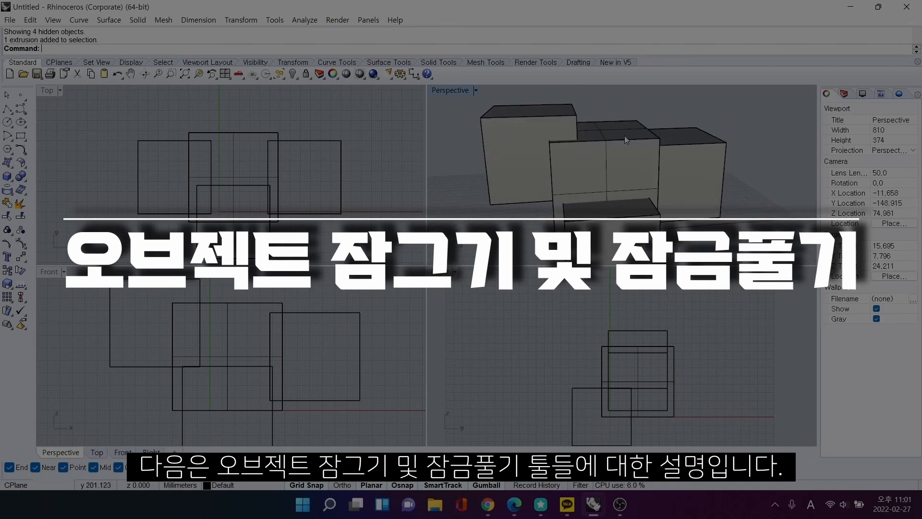
Maximize the Perspective viewport, then hide the upper-left box and show it again.
double_click(454, 93)
right_click_drag(524, 144, 438, 196)
left_click(435, 187)
right_click_drag(556, 170, 292, 96)
left_click(292, 76)
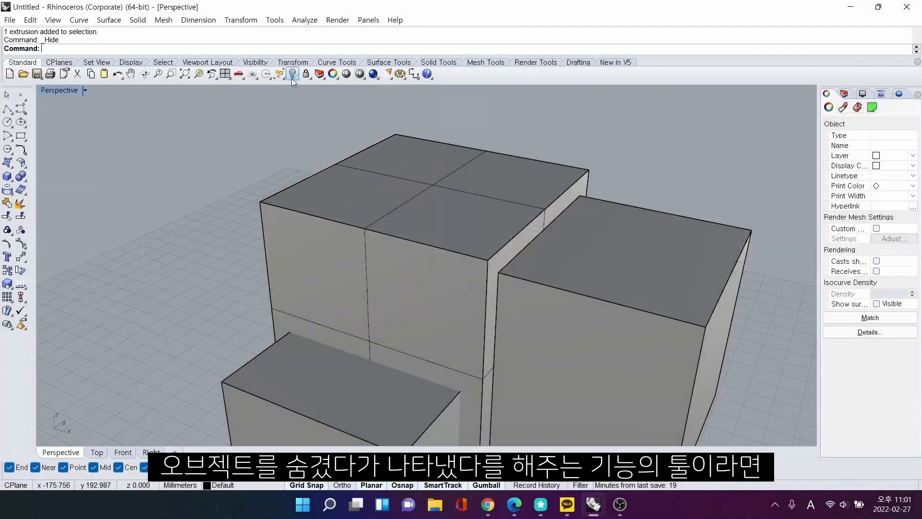
right_click(292, 76)
right_click_drag(517, 133, 518, 174)
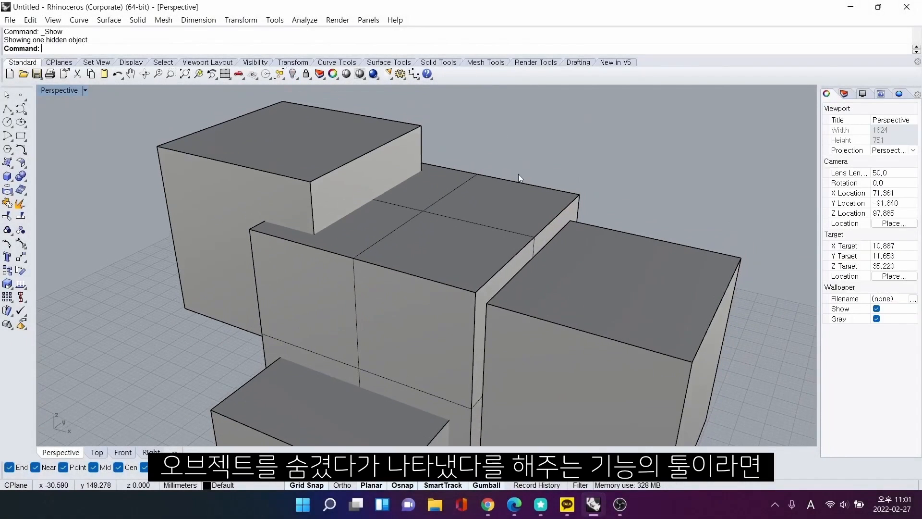
right_click_drag(384, 233, 432, 214)
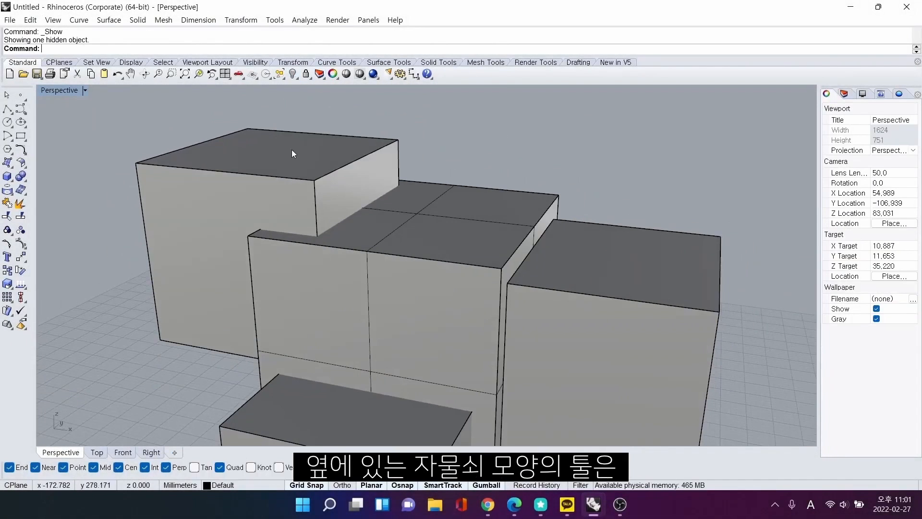
Lock the upper-left box and test it by selecting across all the boxes.
left_click(292, 136)
left_click(306, 75)
right_click_drag(473, 157, 481, 176)
left_click_drag(526, 135, 206, 327)
left_click_drag(686, 136, 238, 354)
key("Escape")
scroll(552, 221, "down", 4)
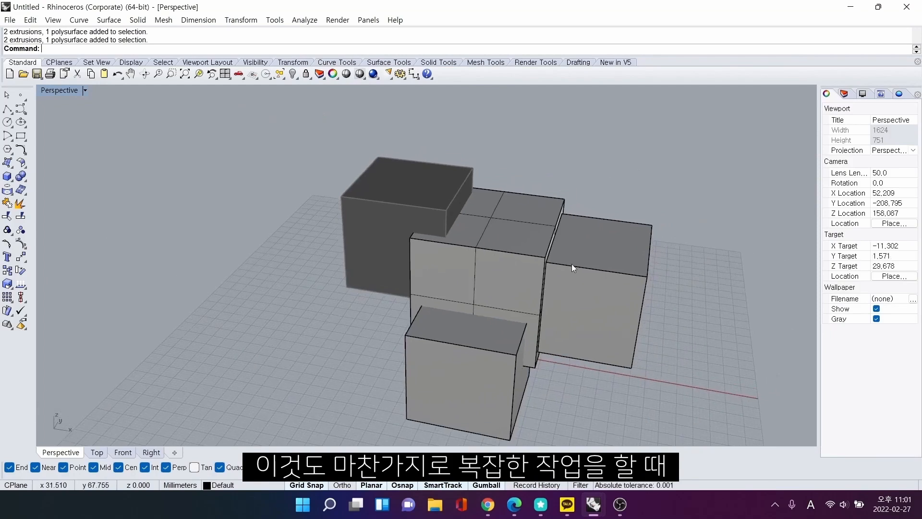
right_click_drag(572, 266, 708, 177)
left_click_drag(708, 174, 285, 366)
left_click_drag(633, 198, 356, 361)
Lock the right box and the front box as well.
left_click(609, 254)
right_click_drag(610, 254, 581, 288)
left_click(581, 289)
left_click(480, 364, "shift")
left_click(308, 76)
Select the cube and the area across the locked boxes to test the lock, then clear the selection.
right_click_drag(530, 201, 611, 188)
left_click(500, 245)
right_click_drag(722, 232, 627, 177)
left_click(637, 214)
left_click_drag(626, 176, 416, 310)
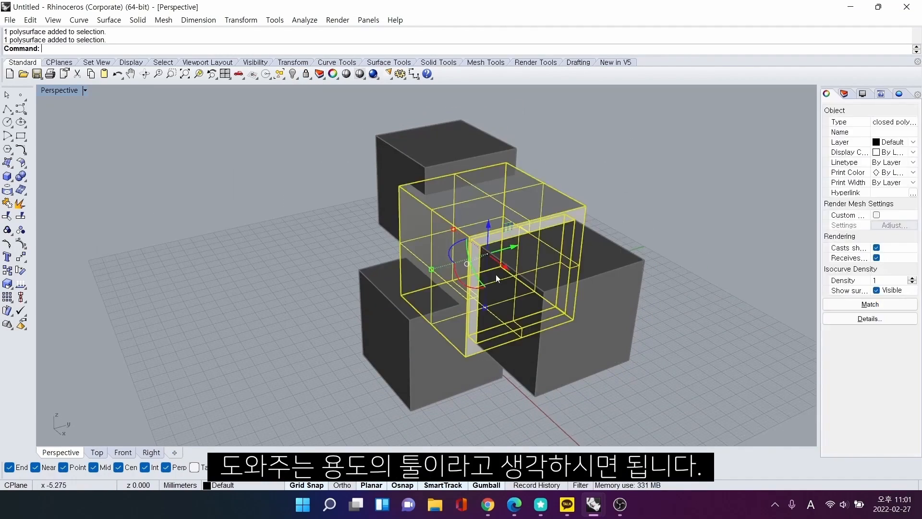
key("Escape")
right_click_drag(474, 221, 358, 105)
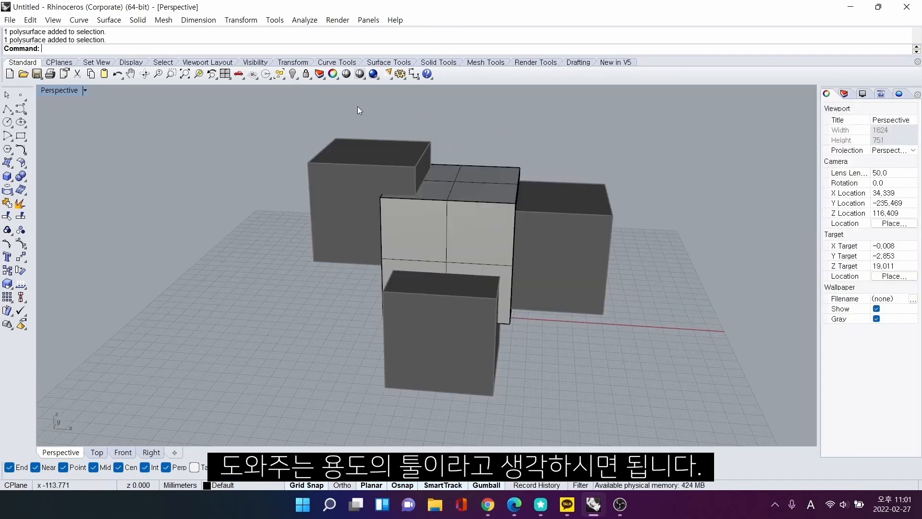
Unlock all objects, then select the three smaller boxes and lock them together.
right_click(305, 75)
right_click_drag(557, 145, 480, 169)
left_click(499, 274)
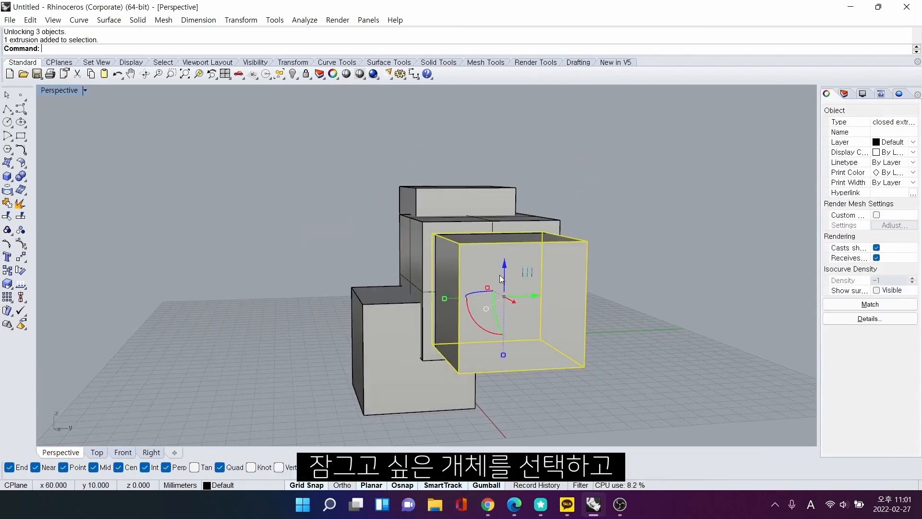
left_click(402, 352, "shift")
left_click(451, 212, "shift")
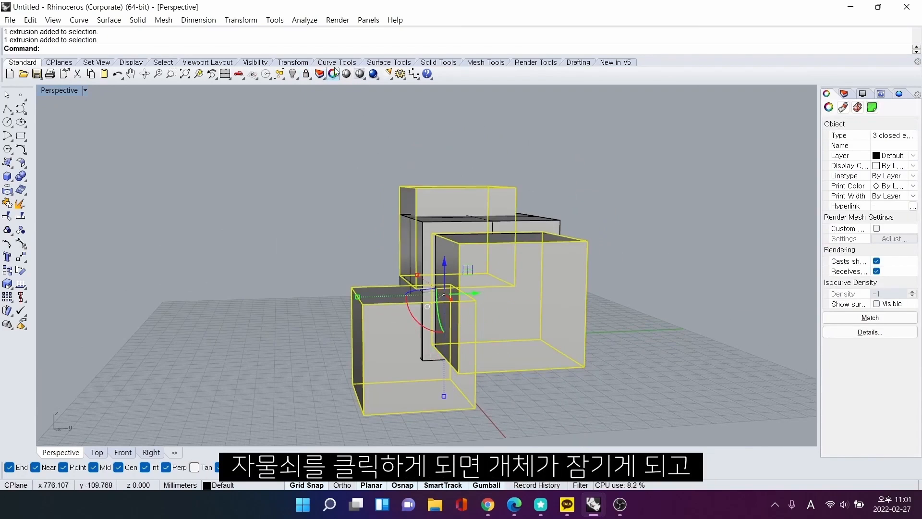
left_click(306, 75)
Try selecting the locked boxes and the unlocked cube between them.
right_click_drag(369, 192, 486, 215)
scroll(486, 214, "up", 3)
left_click(505, 211)
left_click(149, 339)
left_click(336, 250)
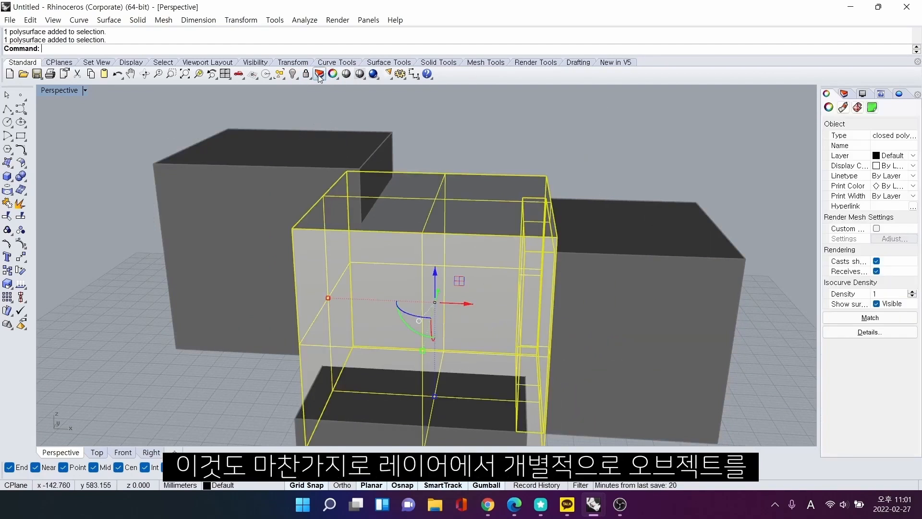
Unlock the three locked boxes, test-select all four objects and clear the selection.
right_click(306, 75)
left_click(384, 110)
scroll(555, 159, "down", 4)
left_click_drag(653, 132, 418, 282)
key("Escape")
right_click_drag(597, 206, 482, 195)
Return to the four-viewport layout and delete all the objects in the model.
double_click(62, 94)
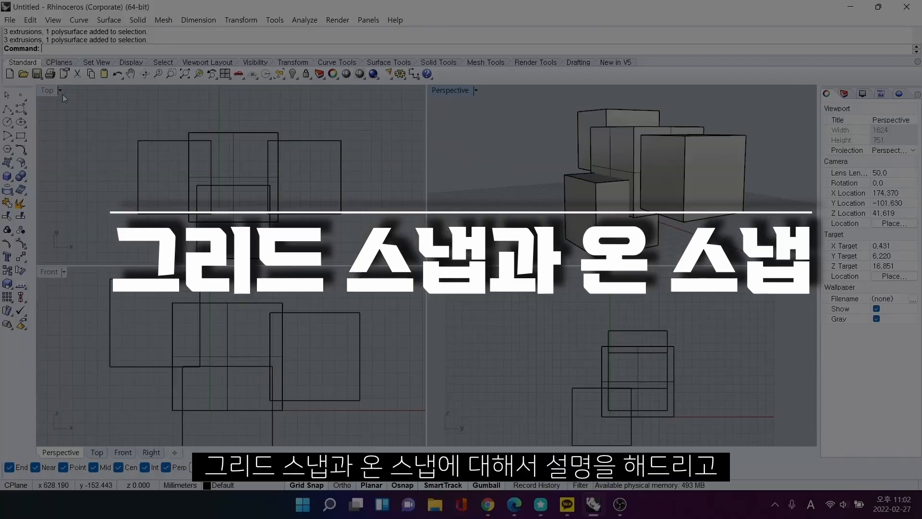
scroll(313, 369, "up", 6)
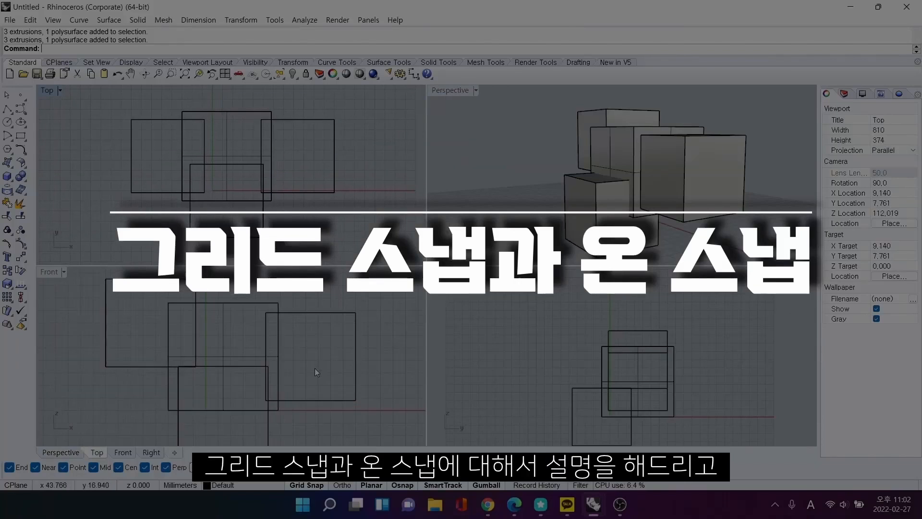
right_click_drag(315, 367, 313, 354)
scroll(313, 347, "down", 2)
scroll(611, 336, "down", 2)
right_click_drag(622, 346, 629, 317)
scroll(627, 321, "up", 2)
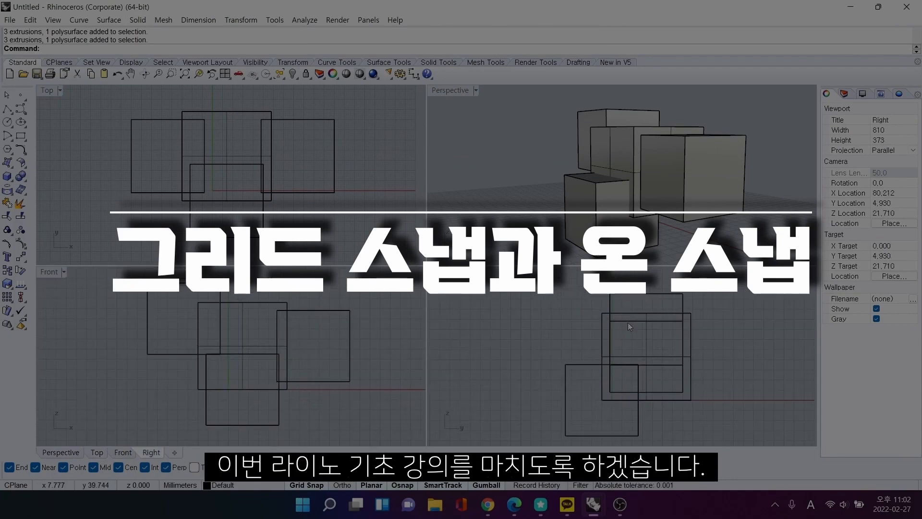
left_click(508, 165)
key("ctrl+a")
key("Delete")
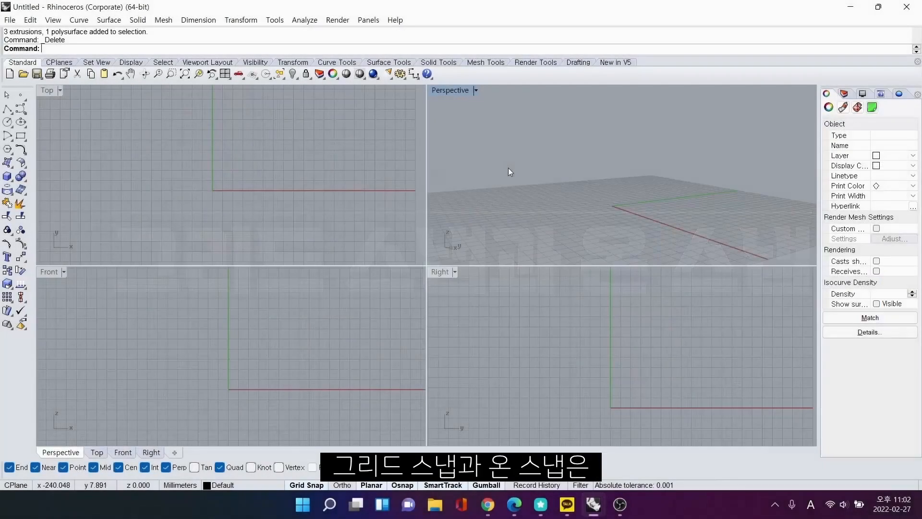
Draw a circle in the Top viewport centred on the red X axis, to the right of the origin.
left_click(8, 123)
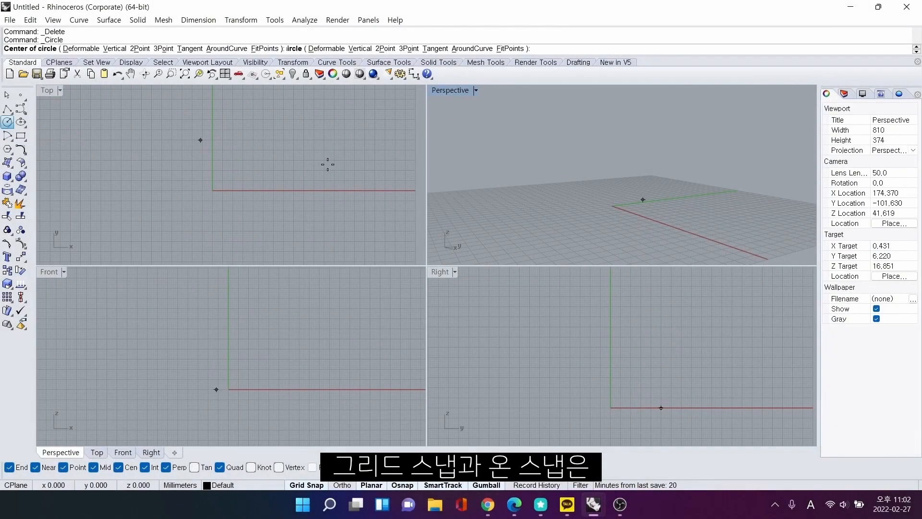
left_click(330, 190)
left_click(335, 131)
key("Return")
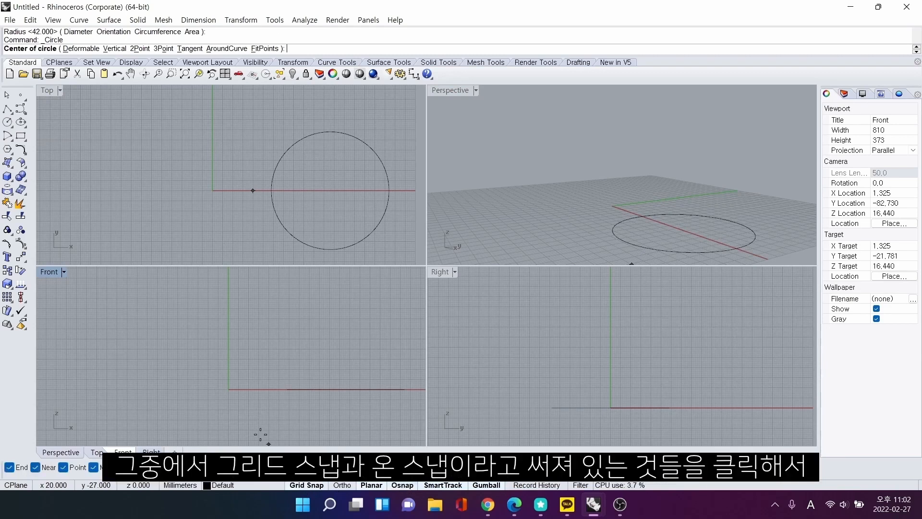
Maximize the Top viewport and draw a horizontal two-segment polyline at y 20 using grid snap.
left_click(7, 109)
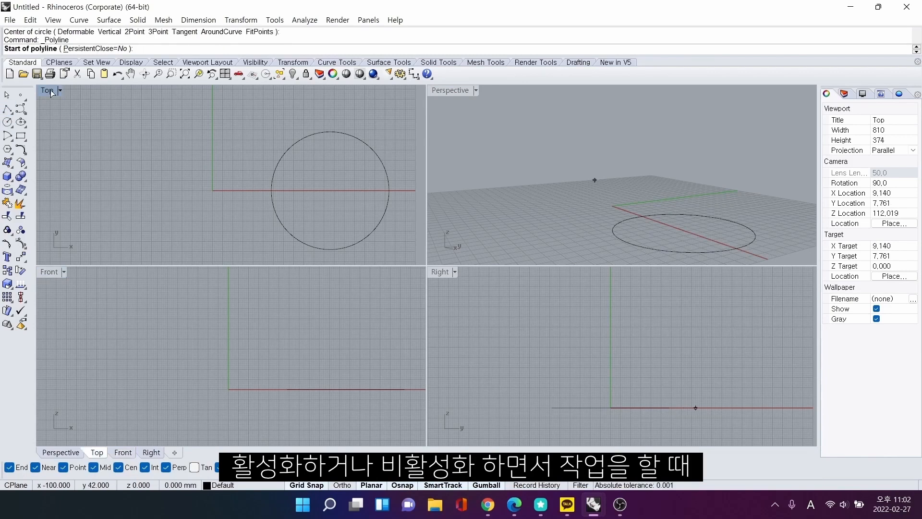
double_click(48, 90)
left_click(7, 109)
right_click_drag(121, 204, 331, 216)
scroll(356, 219, "up", 14)
scroll(356, 219, "up", 2)
right_click_drag(440, 261, 325, 247)
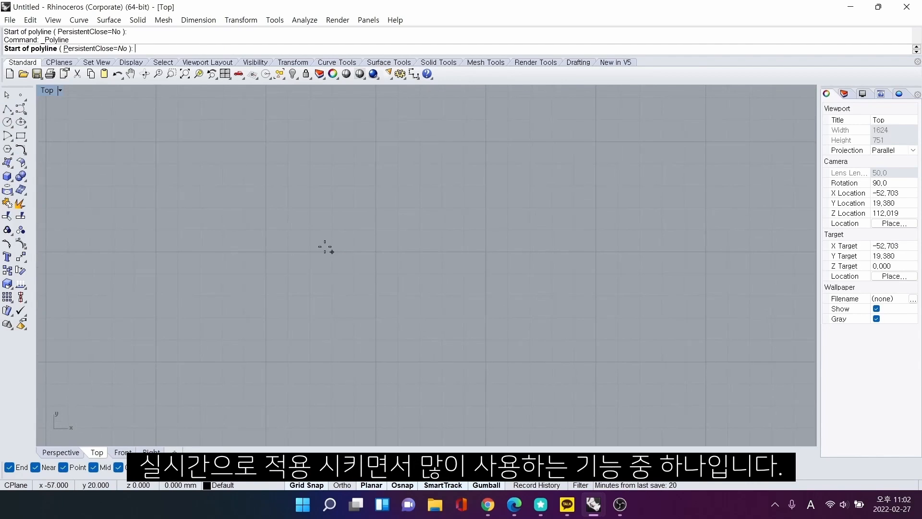
left_click(265, 251)
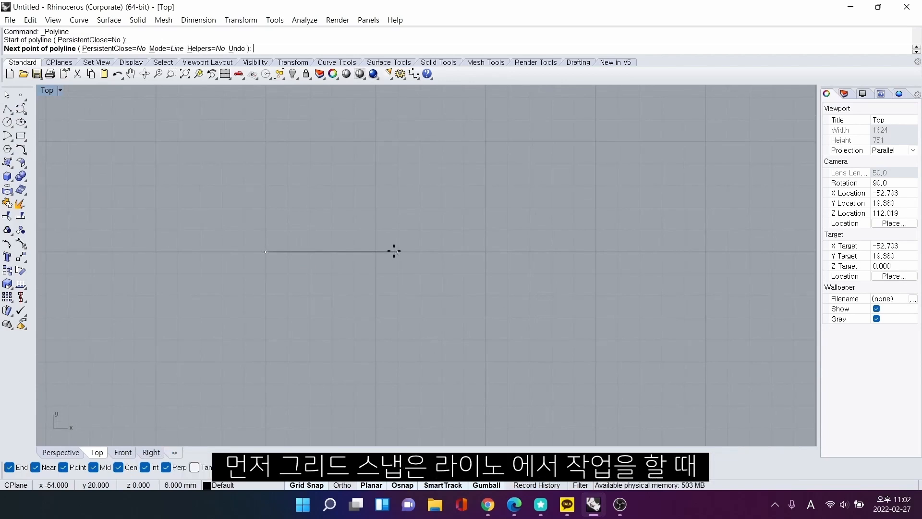
left_click(485, 252)
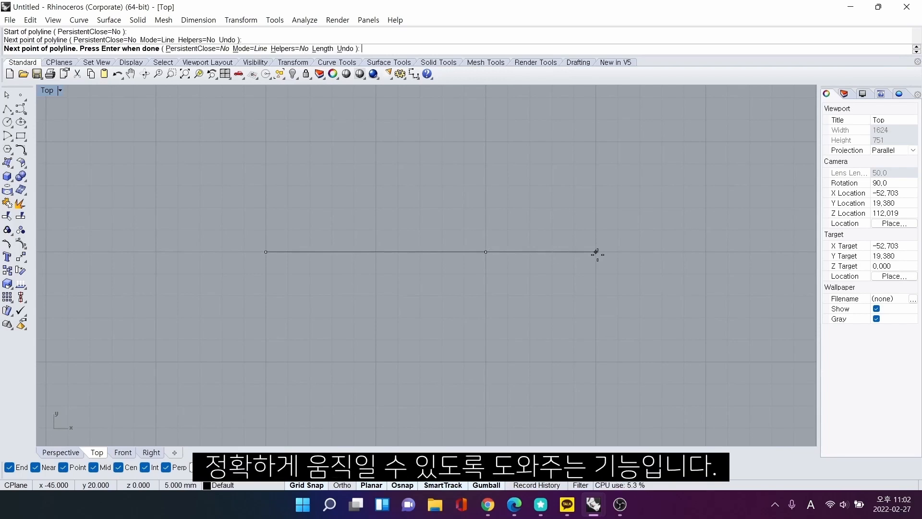
left_click(657, 255)
key("Return")
Finish the horizontal polyline and draw a rising diagonal line above it using grid snap.
key("Return")
left_click(118, 254)
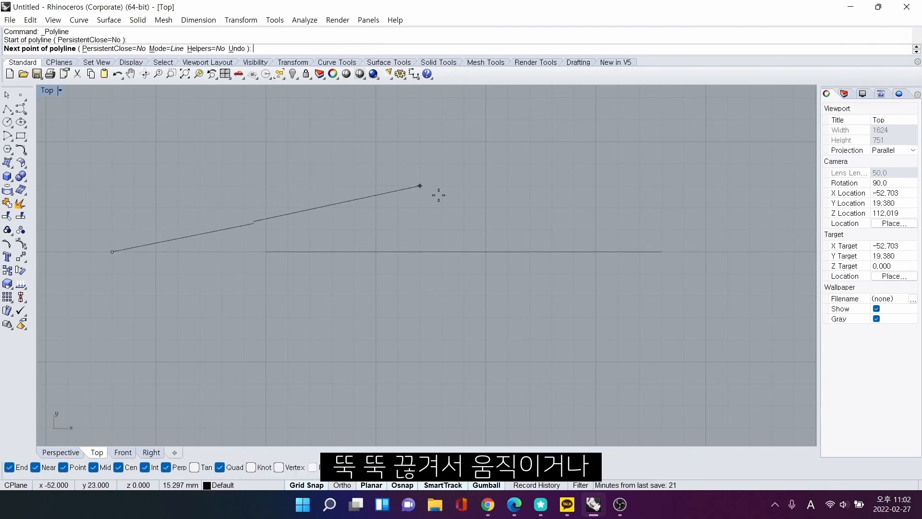
left_click(494, 122)
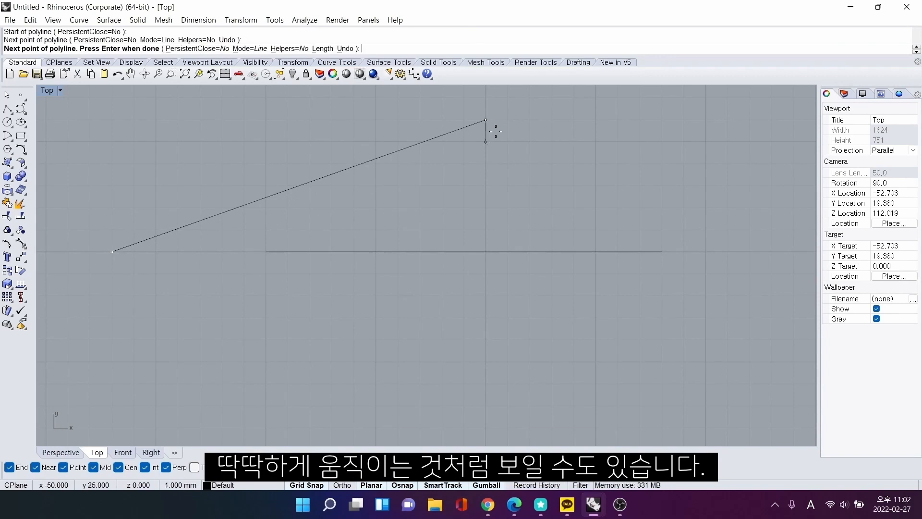
right_click(491, 153)
Draw an L-shaped polyline with grid snap below the diagonal's upper end, running horizontally and turning straight down.
right_click_drag(489, 156, 460, 196)
right_click(457, 202)
left_click(453, 203)
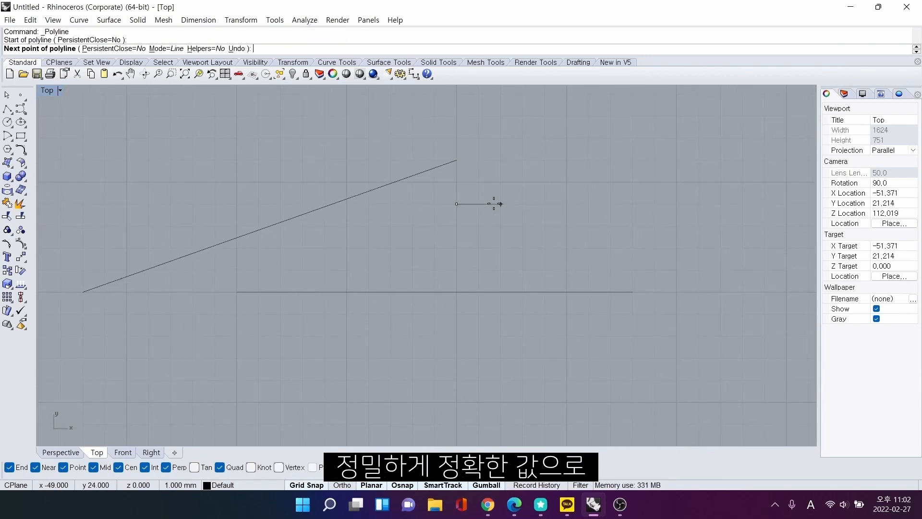
left_click(518, 203)
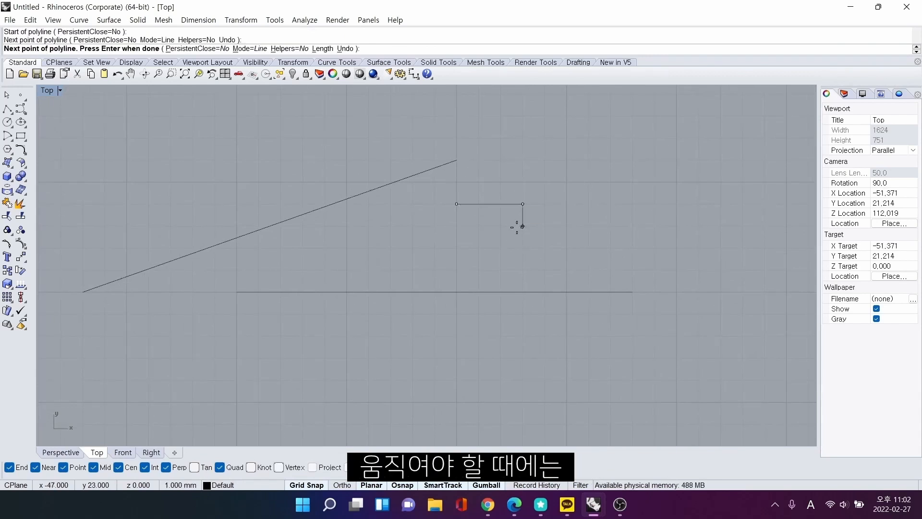
left_click(517, 267)
right_click(517, 267)
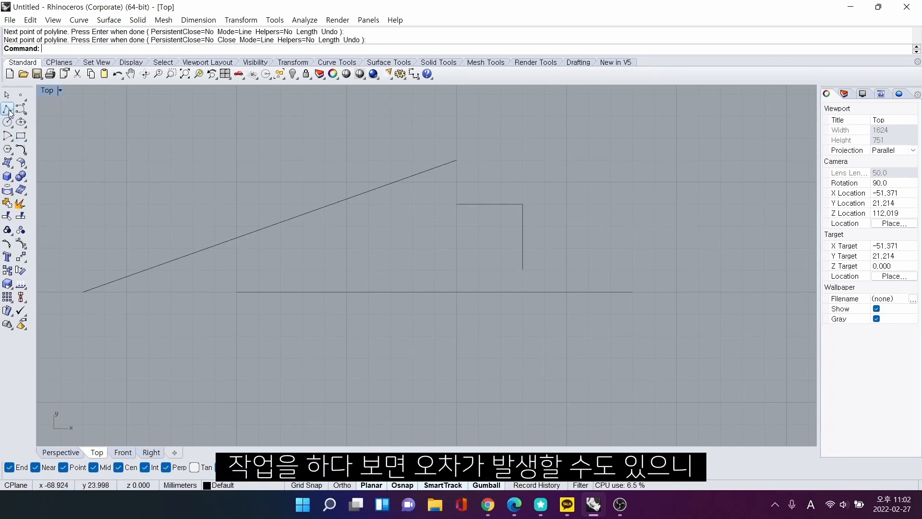
Draw an irregular multi-segment polyline below the horizontal line with Grid Snap off.
left_click(8, 109)
left_click(196, 385)
left_click(400, 321)
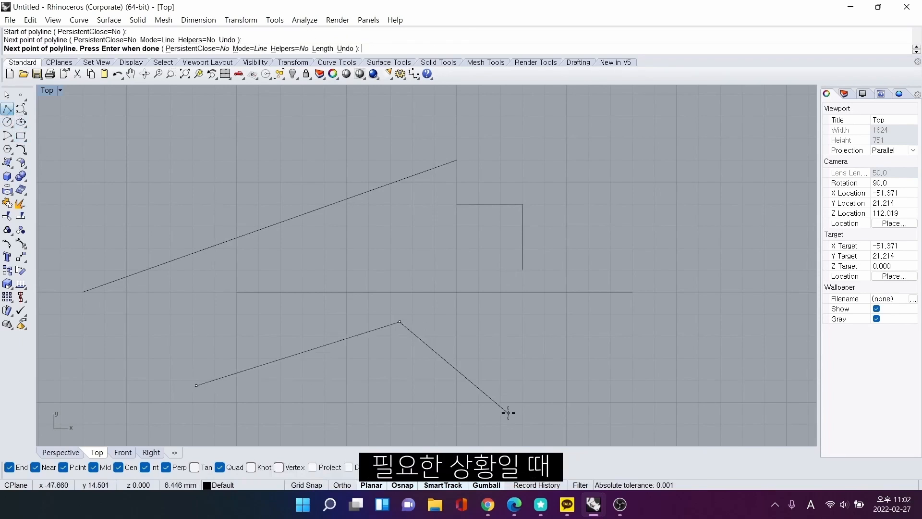
left_click(509, 412)
left_click(379, 417)
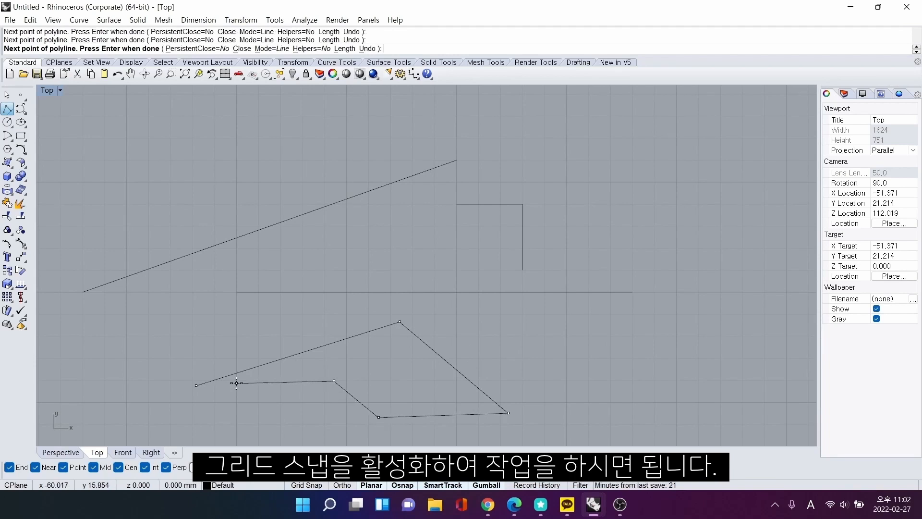
Undo all points of the irregular polyline.
key("ctrl+z")
key("ctrl+z")
key("ctrl+z")
key("ctrl+z")
key("ctrl+z")
key("ctrl+z")
Leave the polyline command and delete the three practice curves, keeping the circle.
scroll(461, 358, "down", 4)
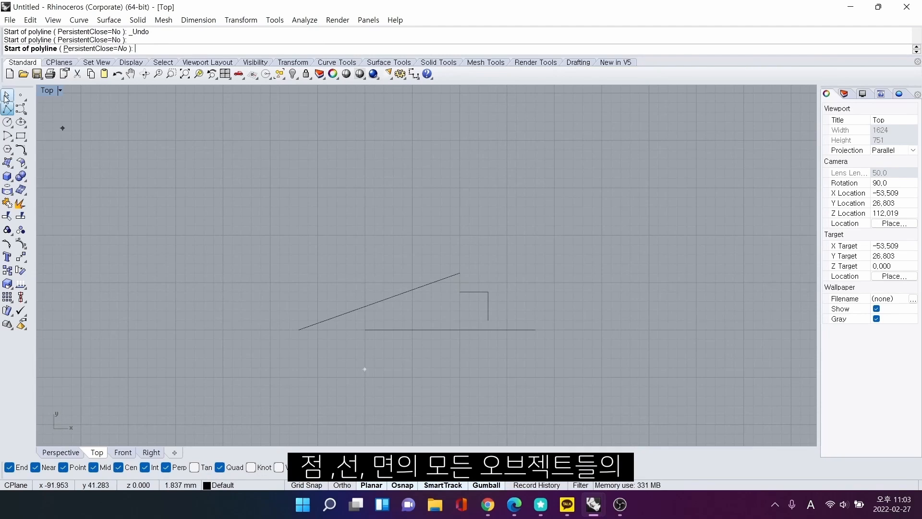
left_click(5, 95)
scroll(400, 219, "down", 6)
left_click_drag(441, 234, 236, 363)
key("Delete")
Start a new polyline at the circle and switch Osnap off and back on.
right_click_drag(596, 319, 152, 272)
right_click_drag(448, 294, 340, 238)
scroll(341, 237, "down", 2)
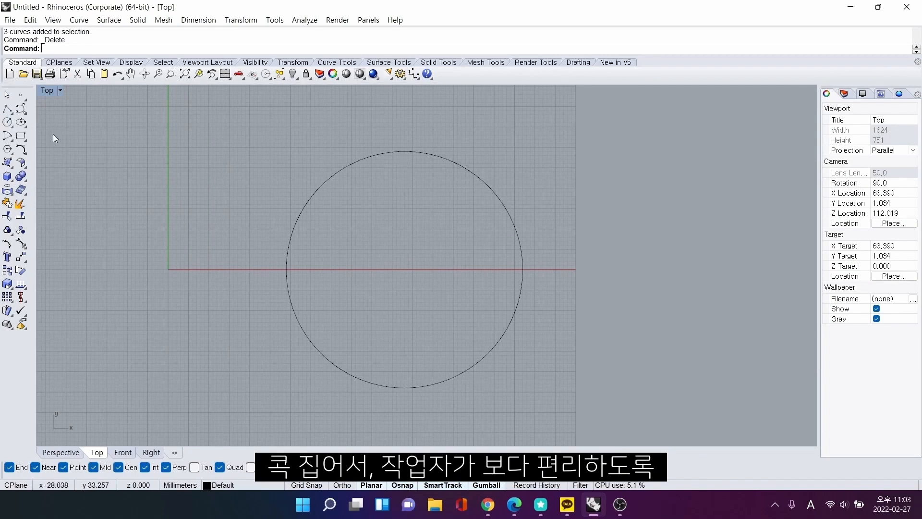
left_click(7, 109)
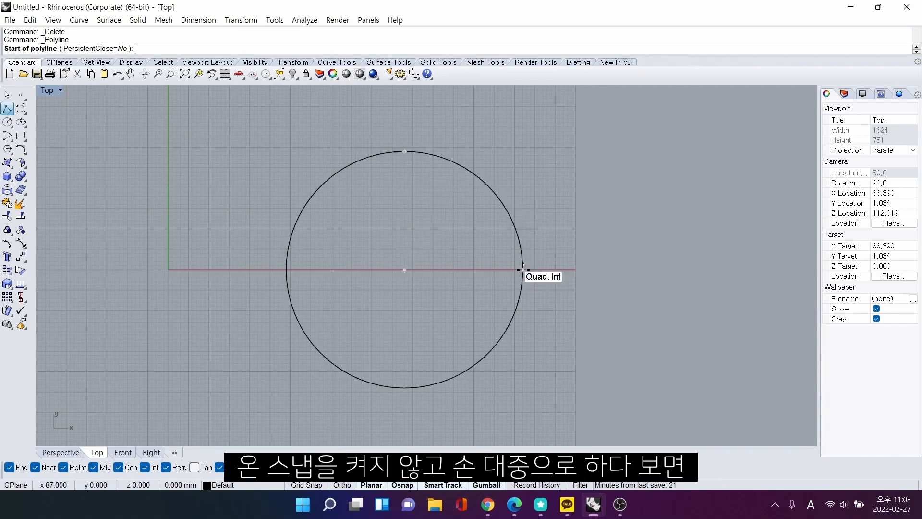
left_click(403, 486)
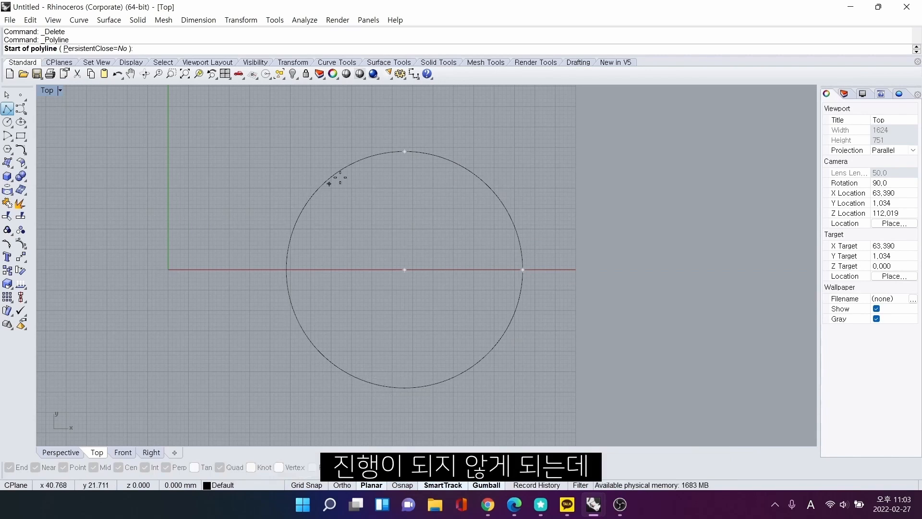
left_click(402, 485)
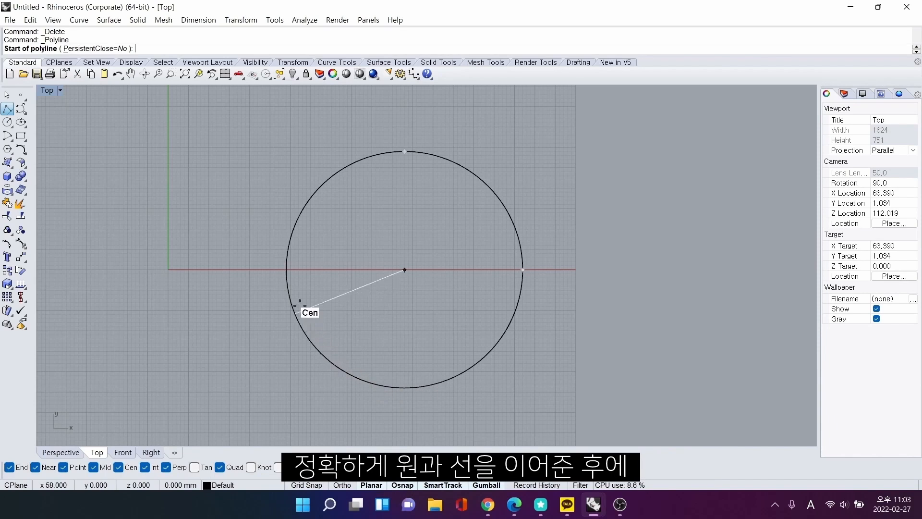
Snap the polyline from the circle's left quadrant to its centre, then back and forth between the centre and the circle's upper-right edge.
left_click(284, 266)
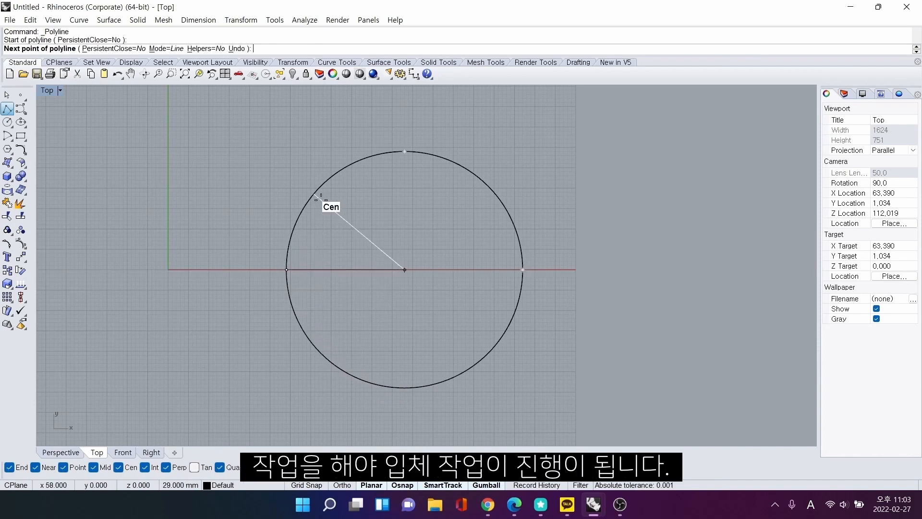
left_click(323, 187)
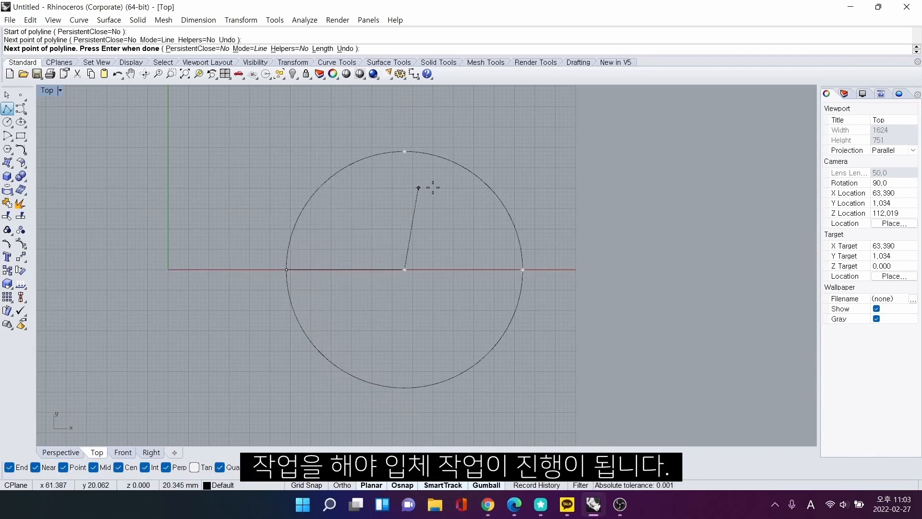
left_click(409, 269)
left_click(501, 201)
left_click(493, 330)
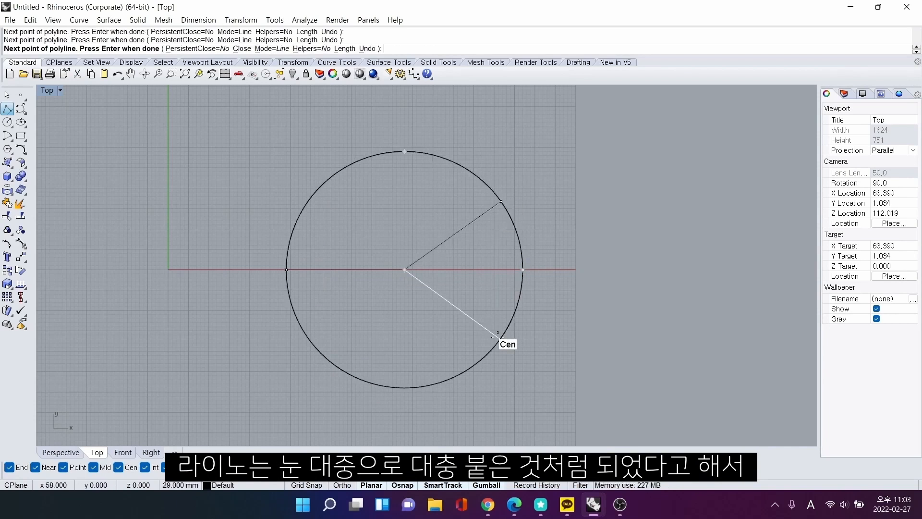
left_click(500, 201)
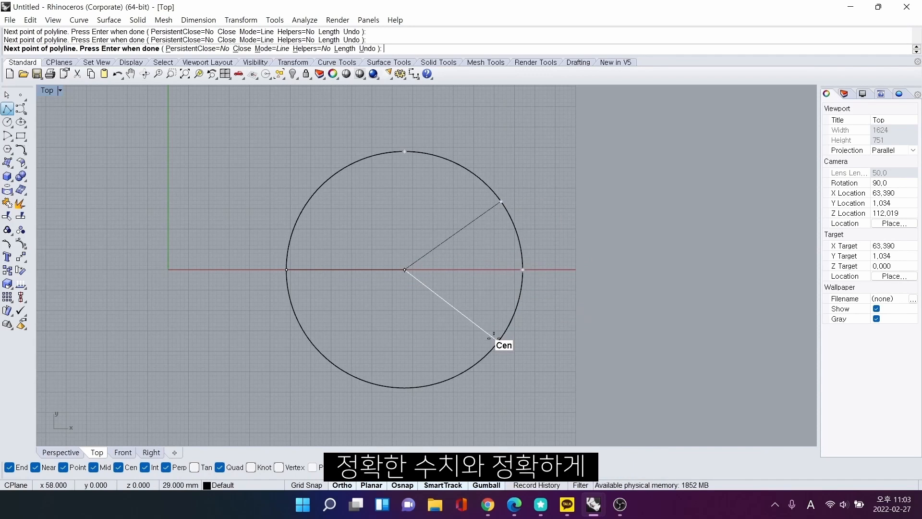
left_click(503, 204)
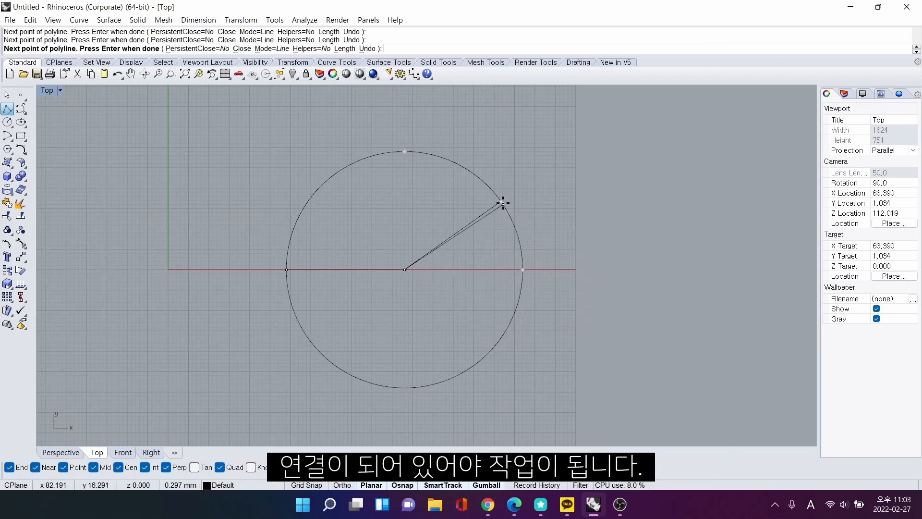
Continue the polyline down to the circle's lower-right edge and horizontally across to its lower-left edge using Ortho.
key("F8")
left_click(503, 336)
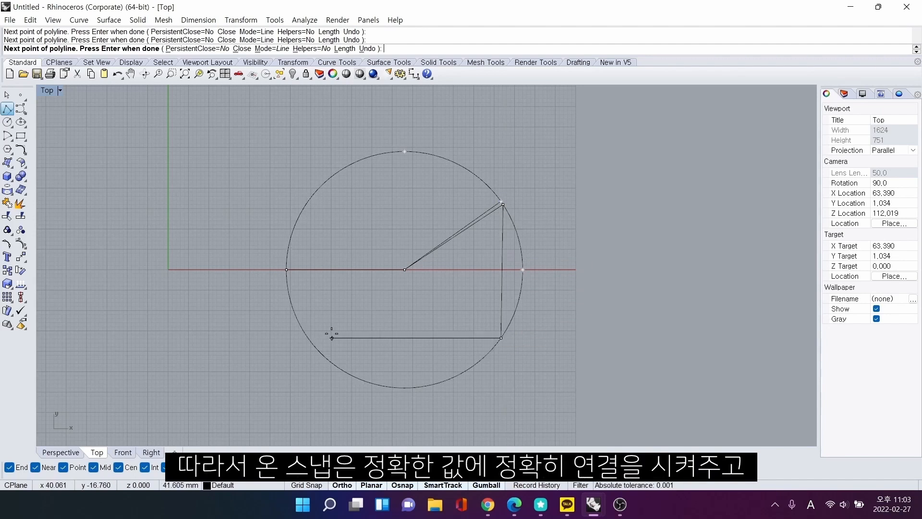
left_click(309, 334)
scroll(308, 335, "down", 4)
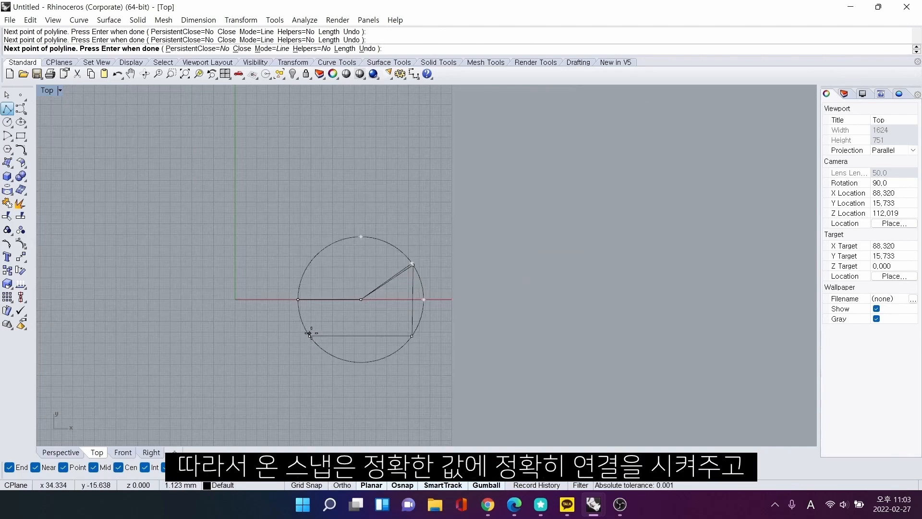
Continue the polyline through the circle's centre and top quadrant, and end it on the upper-right radial line.
left_click(344, 236)
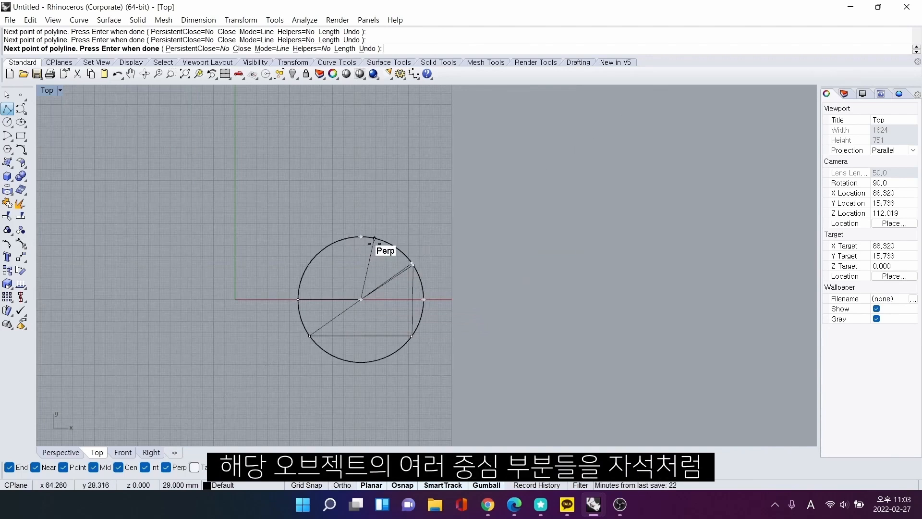
left_click(362, 235)
scroll(398, 269, "up", 5)
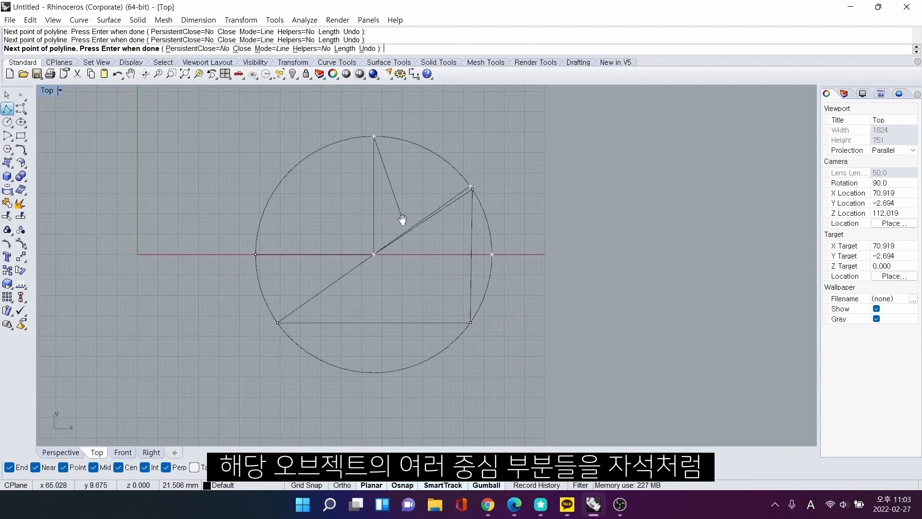
scroll(402, 227, "up", 2)
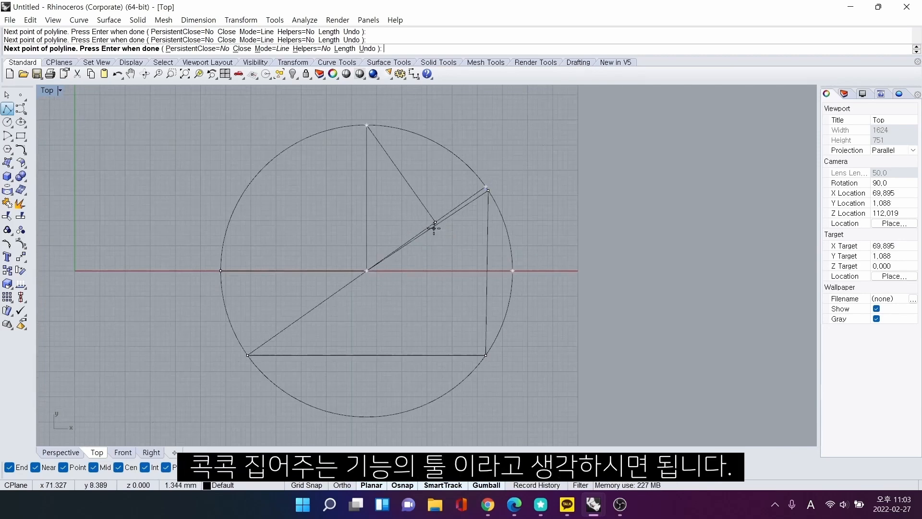
key("Return")
Turn Osnap off and draw a single line from the circle's upper-left edge outward to the upper left.
scroll(434, 229, "down", 2)
scroll(434, 229, "up", 1)
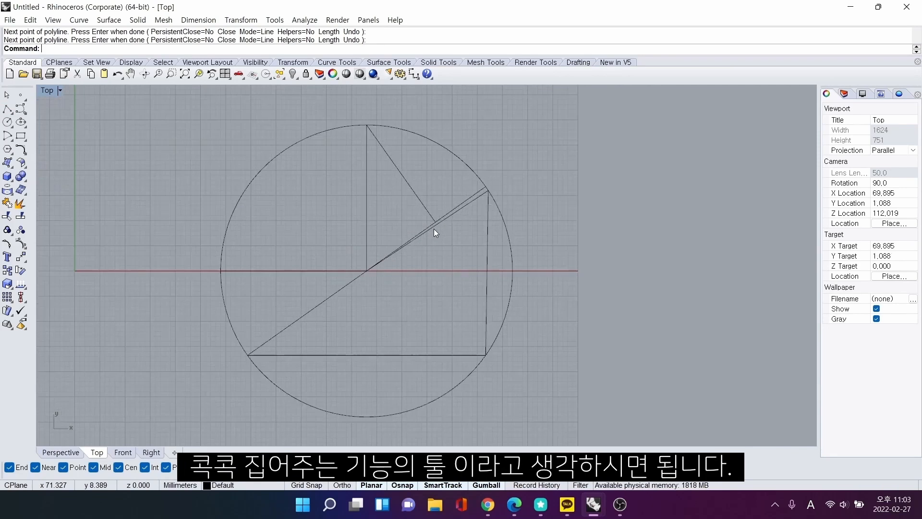
scroll(448, 227, "up", 1)
left_click(409, 486)
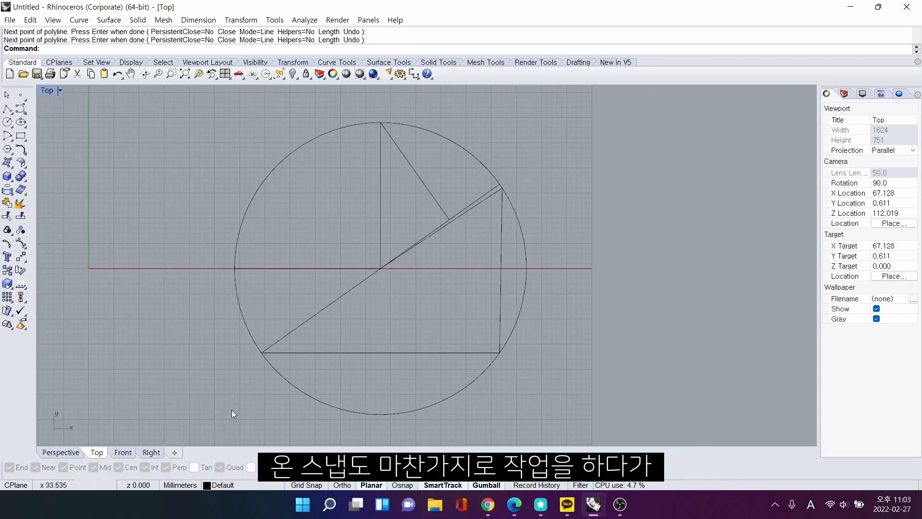
left_click(11, 111)
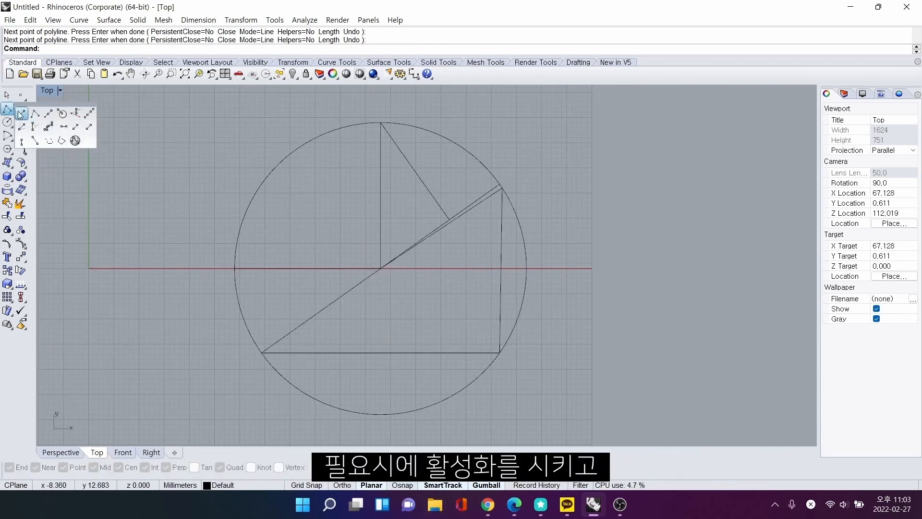
left_click(20, 114)
left_click(262, 184)
left_click(132, 127)
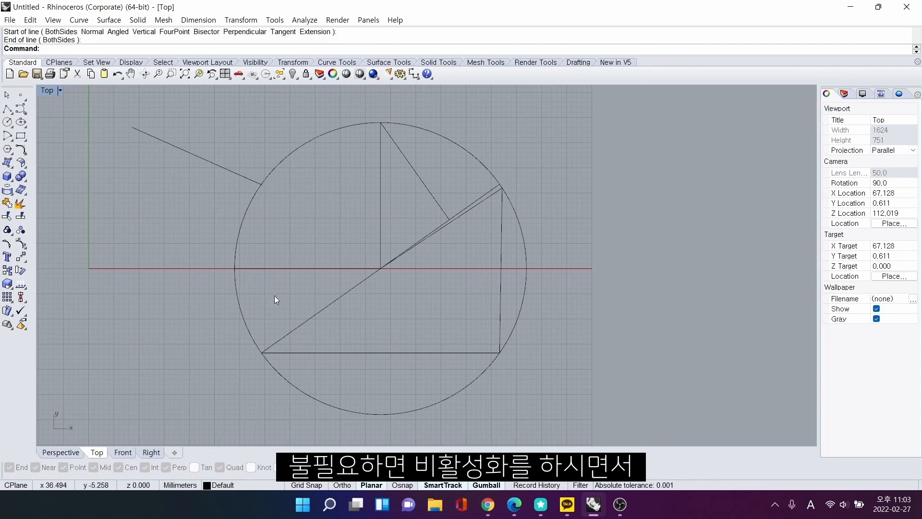
Draw a second single line inside the circle without Osnap, from below the centre toward the upper left.
right_click(376, 322)
left_click(380, 320)
left_click(295, 185)
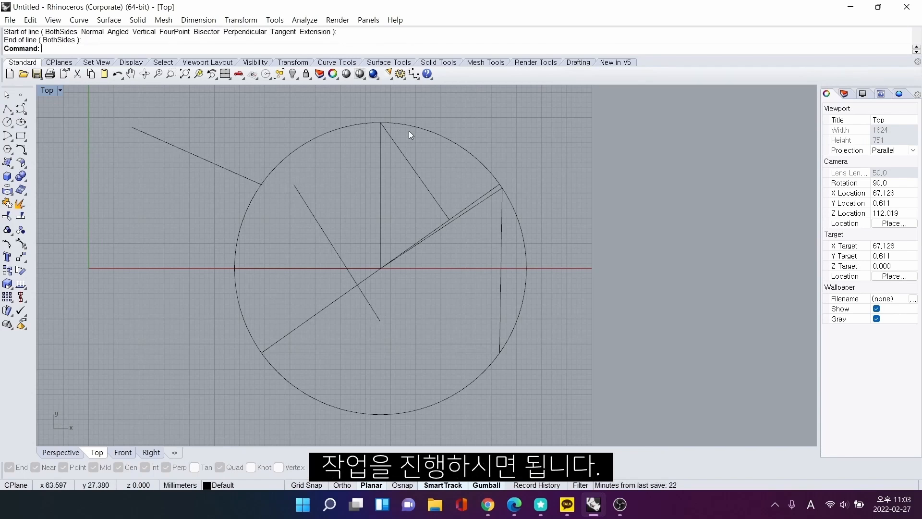
scroll(452, 185, "down", 2)
scroll(452, 186, "down", 2)
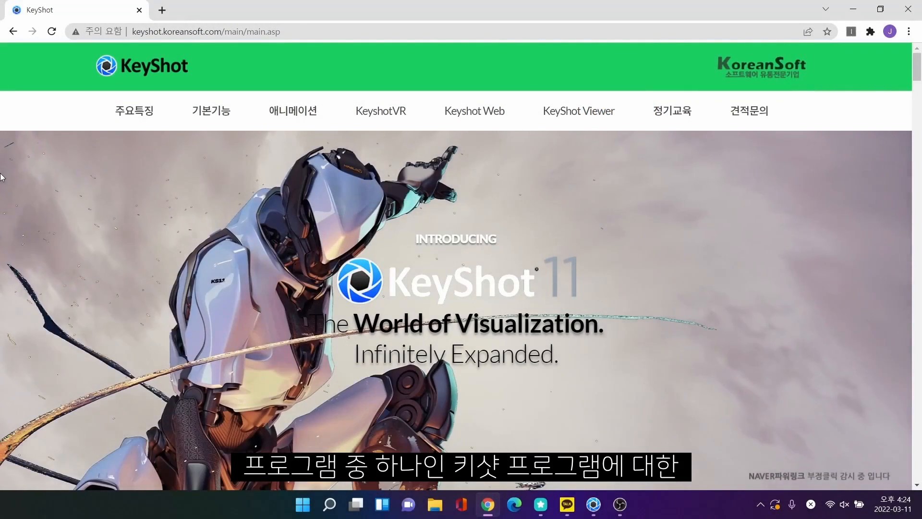
Look through the KeyShot 11 introduction page in the browser, from the banner down to the visualization section.
scroll(2, 177, "down", 1)
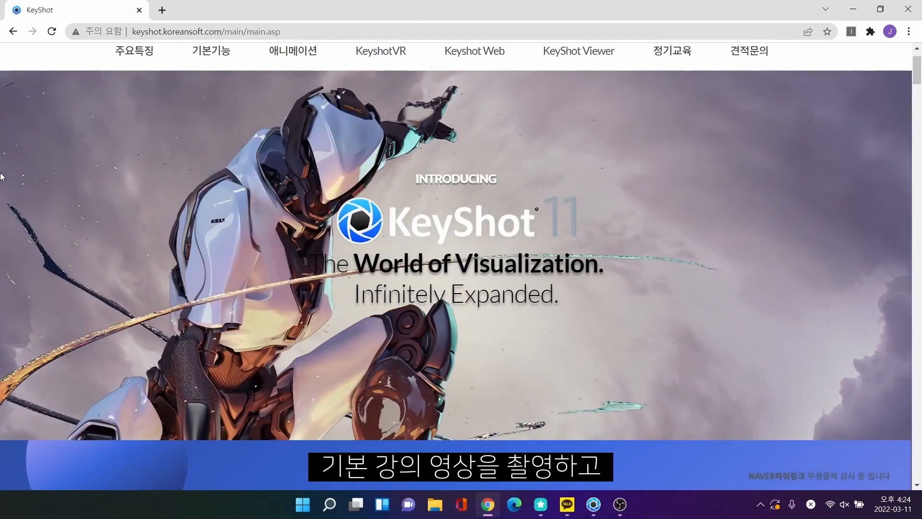
scroll(1, 177, "down", 2)
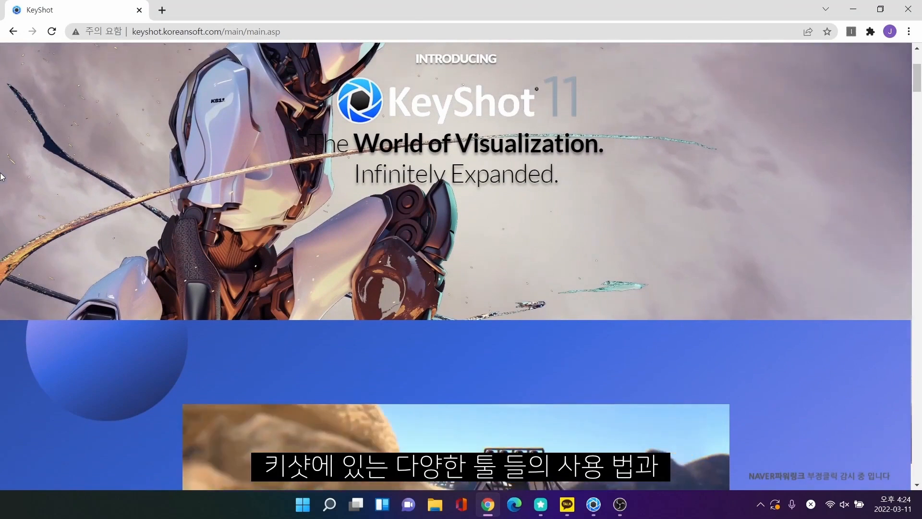
scroll(1, 177, "down", 2)
scroll(1, 176, "down", 2)
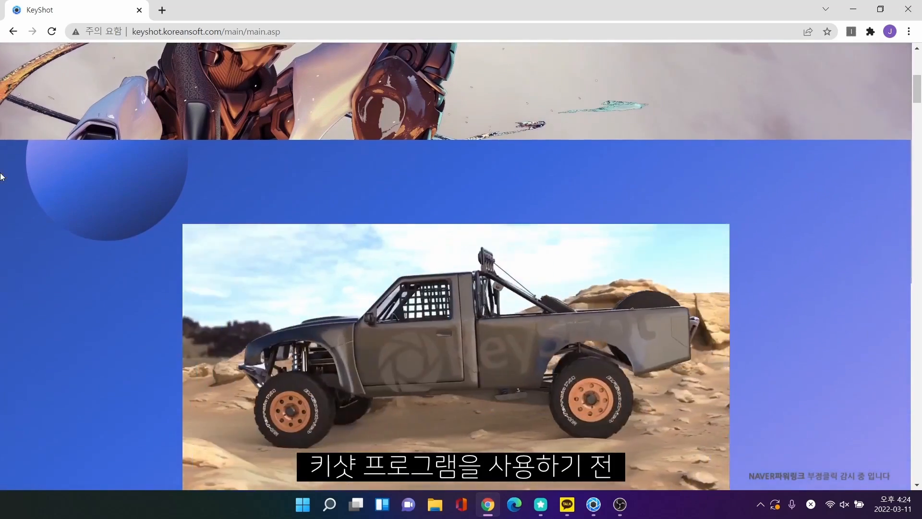
scroll(2, 176, "down", 1)
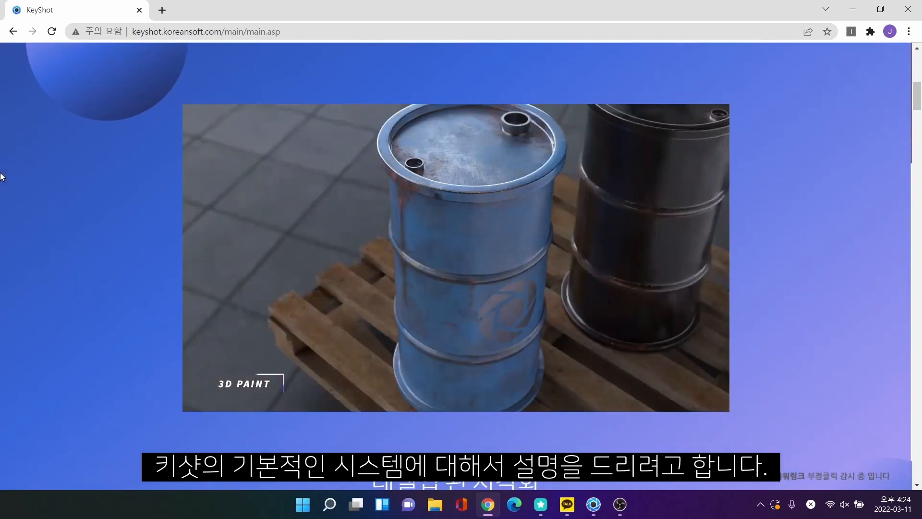
scroll(2, 177, "down", 1)
scroll(1, 177, "down", 1)
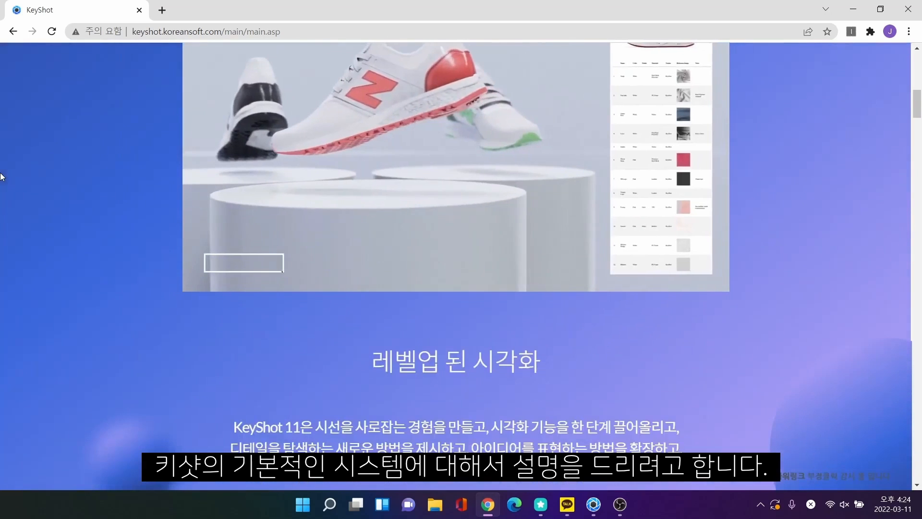
scroll(2, 177, "down", 1)
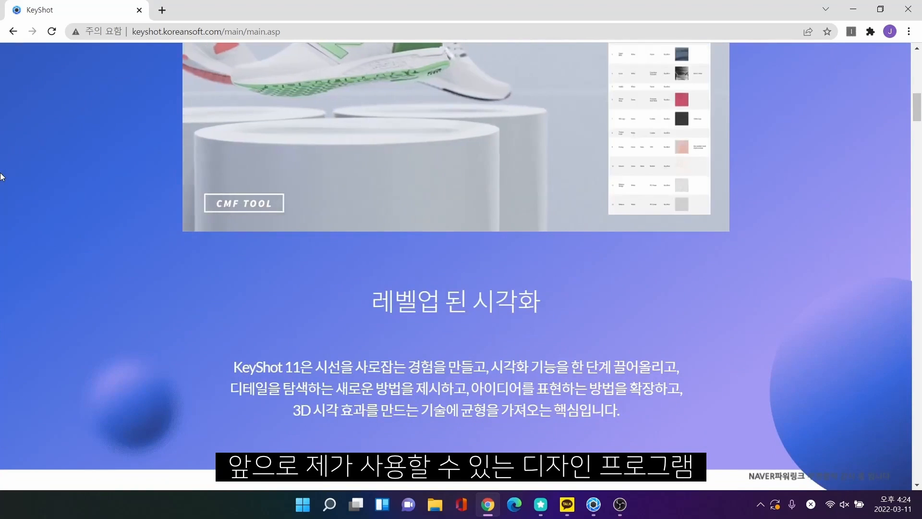
scroll(1, 177, "down", 1)
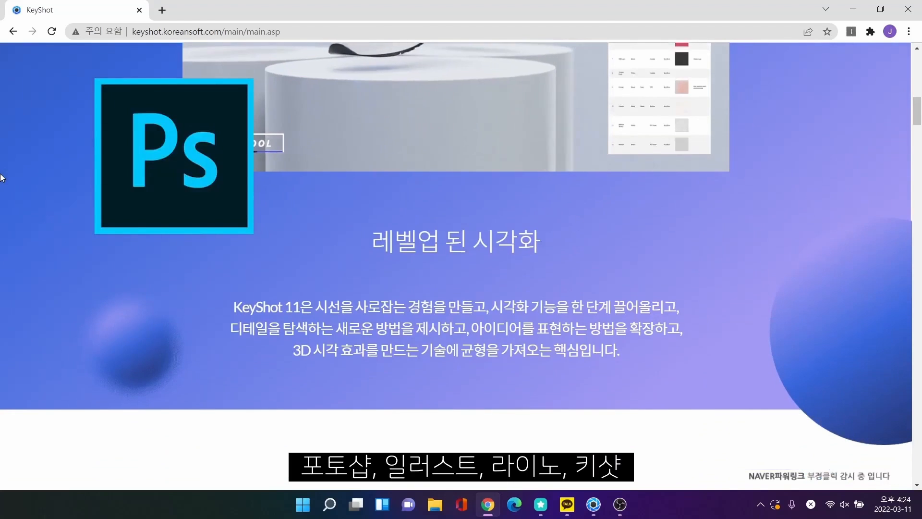
Read on through the KeyShot 11 page, from the visualization text to the new 3D Paint feature and its barrel comparison image.
scroll(1, 176, "down", 2)
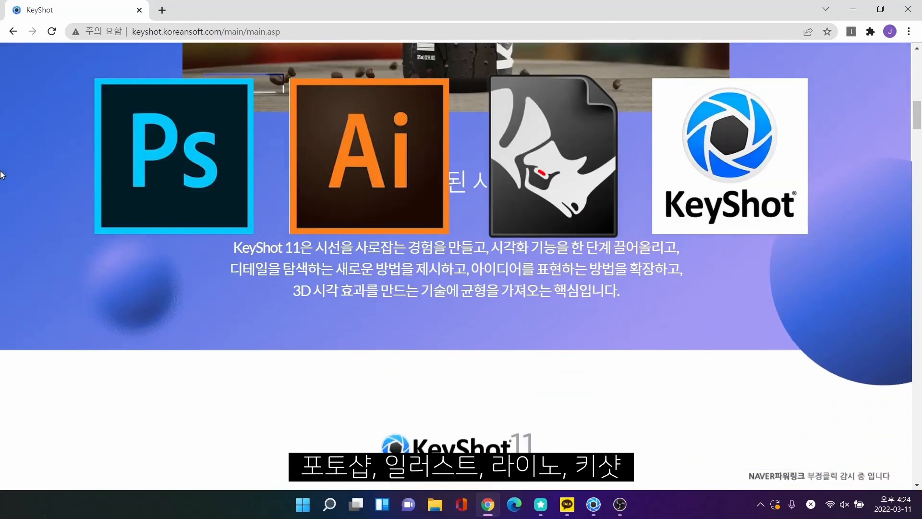
scroll(1, 176, "down", 2)
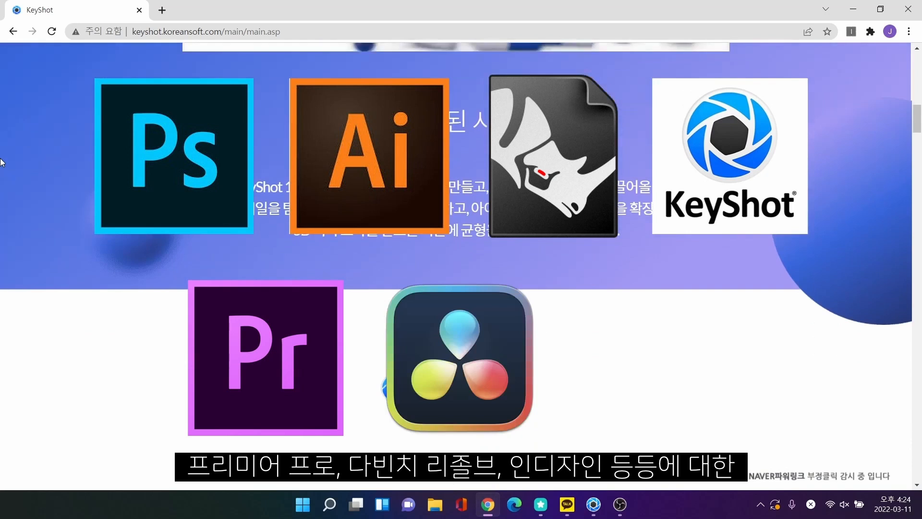
scroll(2, 163, "down", 2)
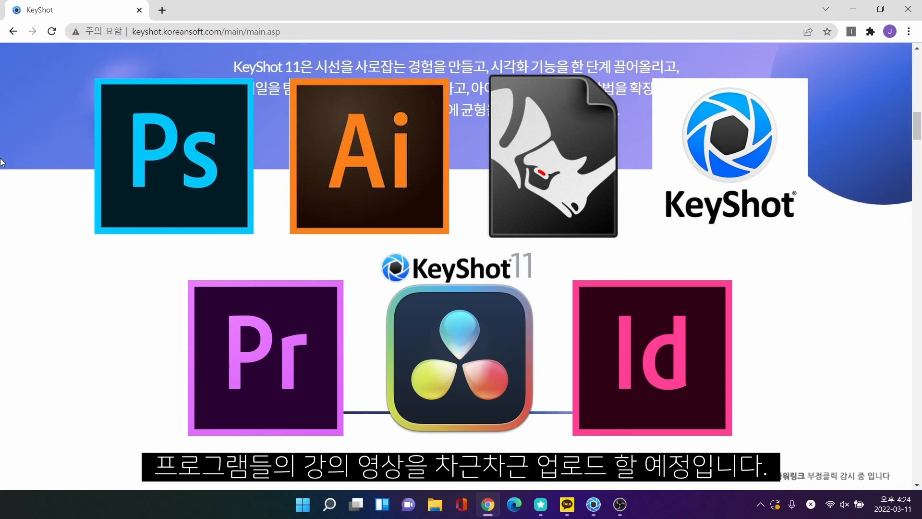
scroll(1, 163, "down", 1)
scroll(2, 163, "down", 1)
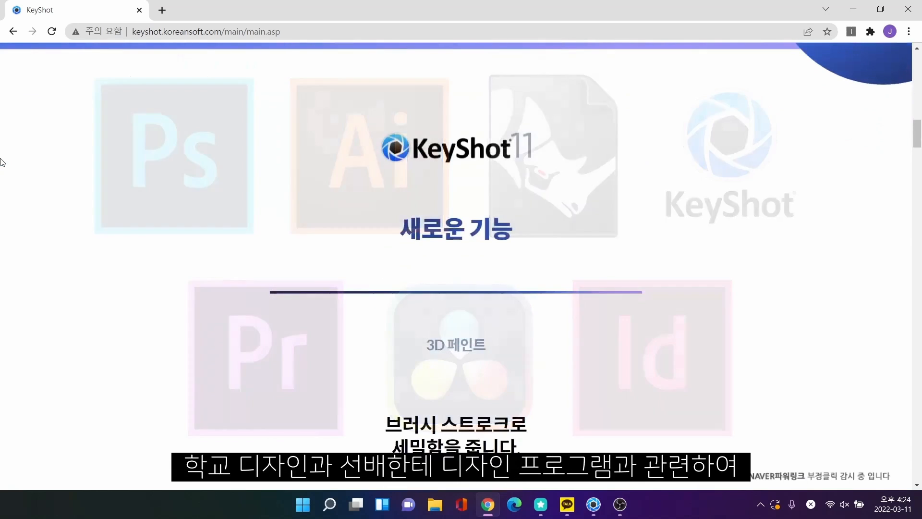
scroll(1, 161, "down", 2)
scroll(1, 158, "down", 2)
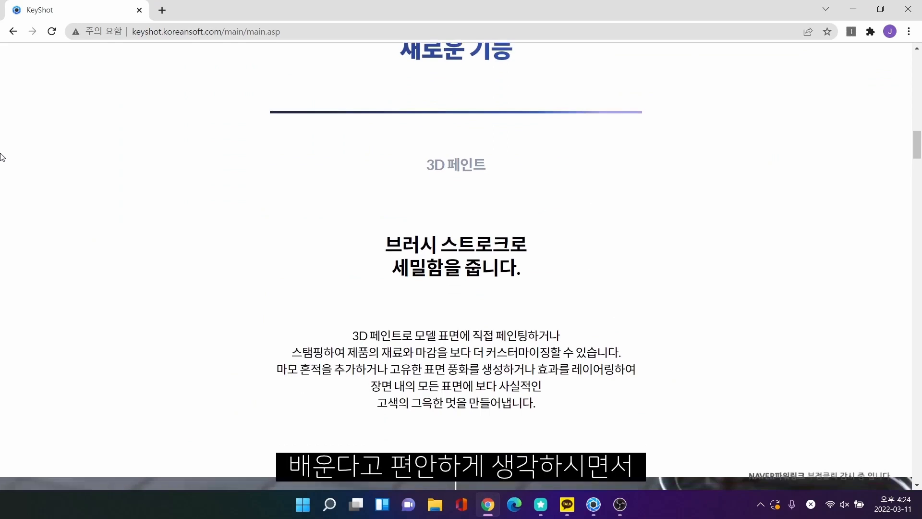
scroll(1, 157, "down", 1)
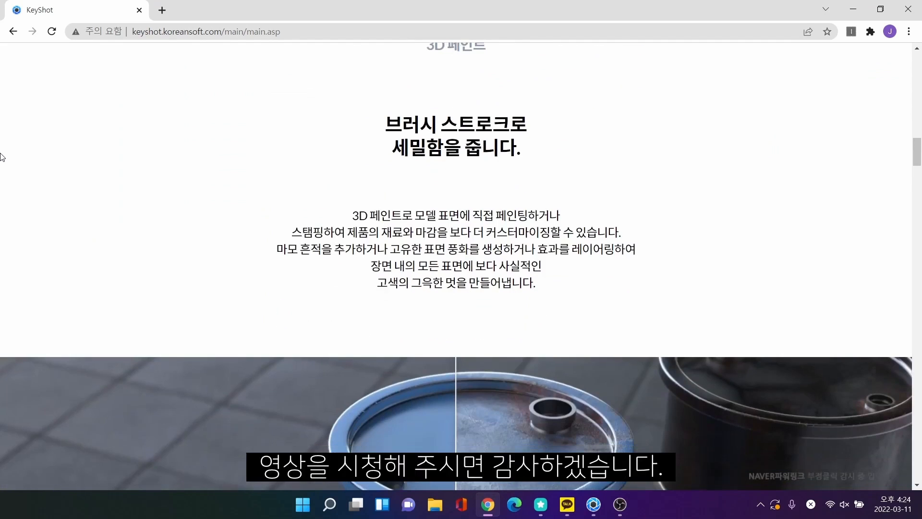
scroll(2, 157, "down", 1)
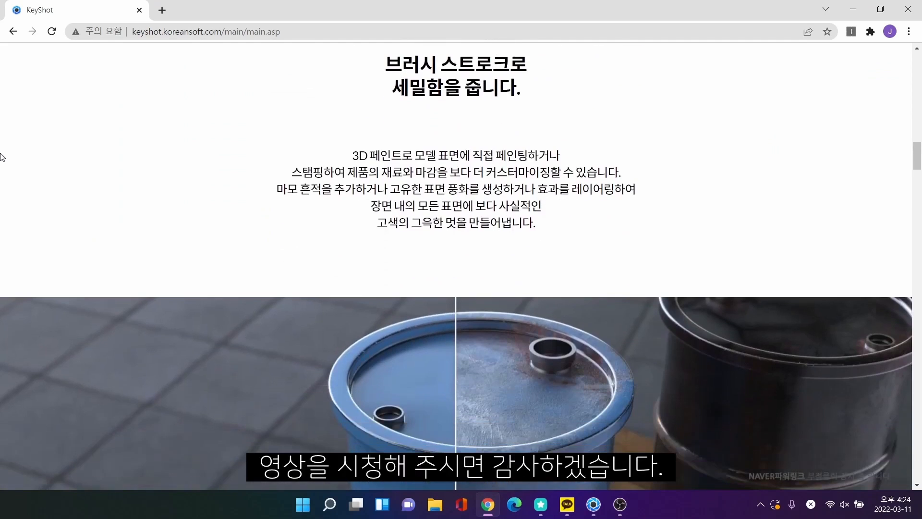
scroll(1, 157, "down", 4)
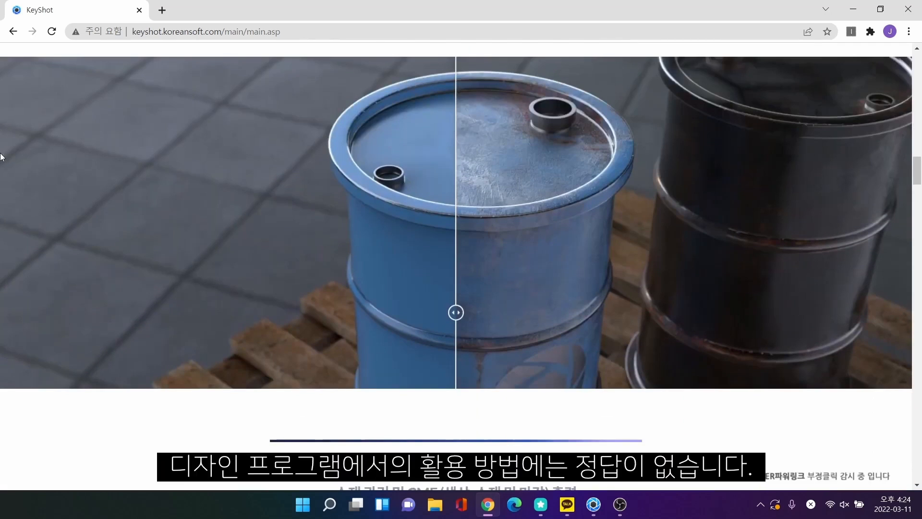
Examine the page's section on material management and CMF output, including the sneaker example.
scroll(1, 158, "down", 1)
scroll(1, 158, "down", 2)
scroll(1, 159, "down", 2)
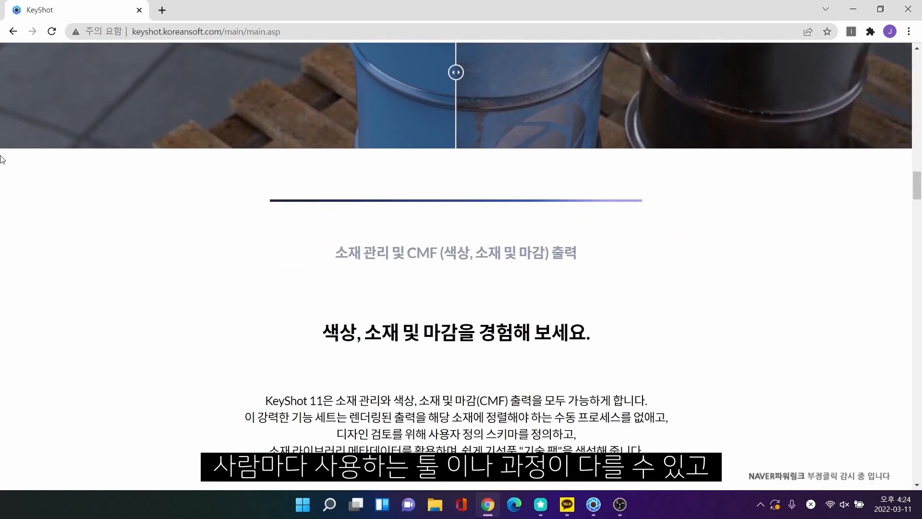
scroll(2, 159, "down", 1)
scroll(1, 158, "down", 3)
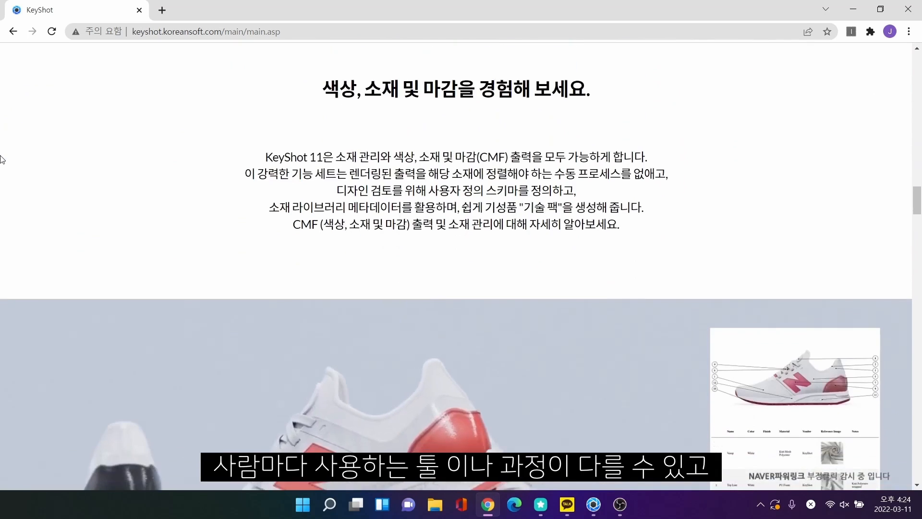
scroll(2, 158, "down", 2)
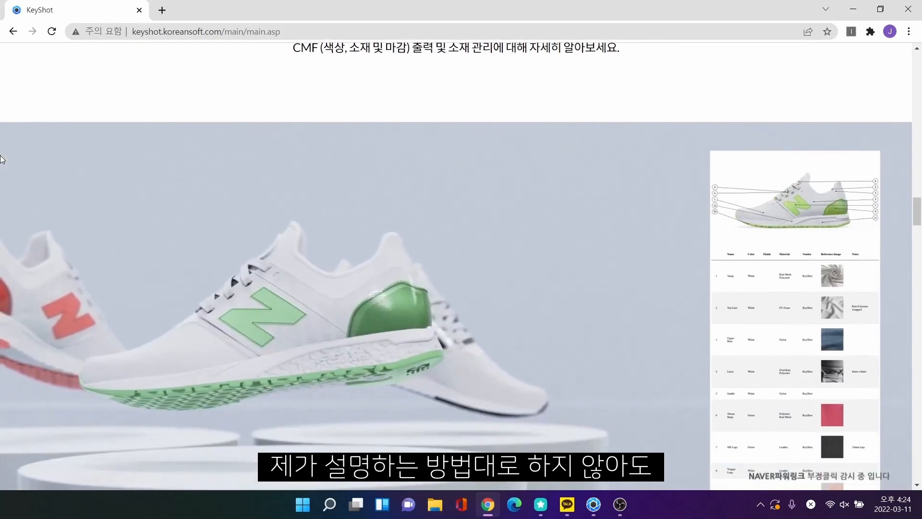
scroll(1, 159, "down", 2)
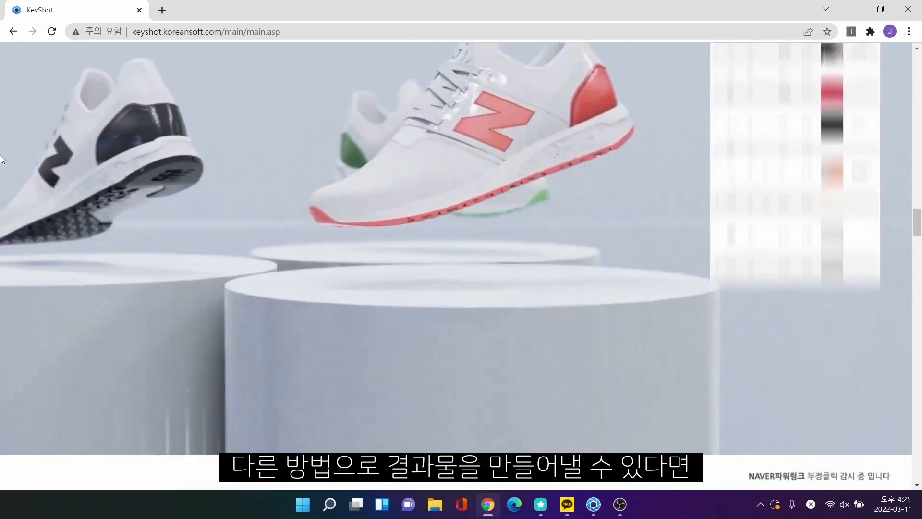
scroll(2, 158, "down", 2)
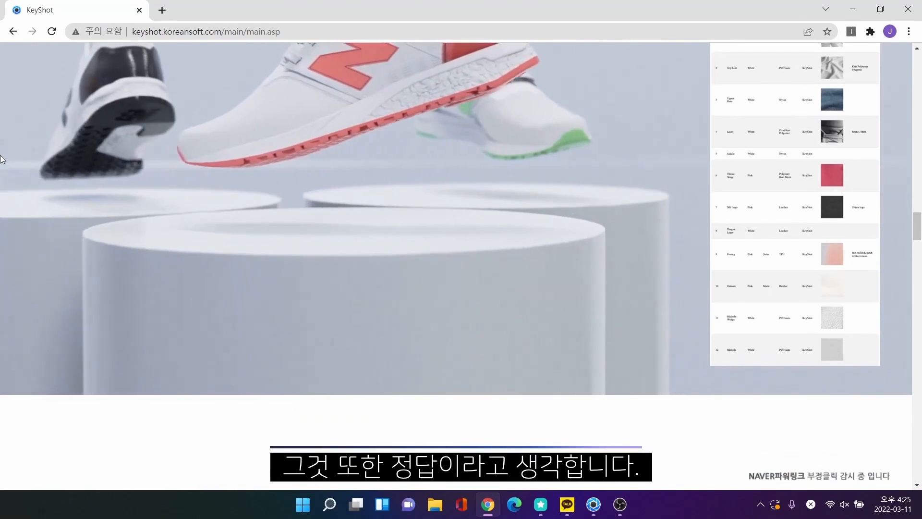
scroll(2, 158, "down", 2)
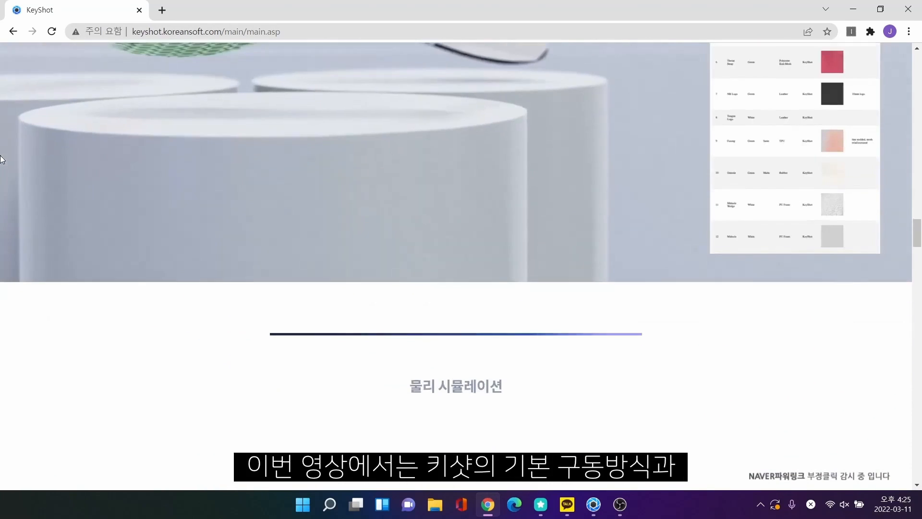
Examine the page's sections on physics simulation and the KeyShot web viewer.
scroll(1, 159, "down", 3)
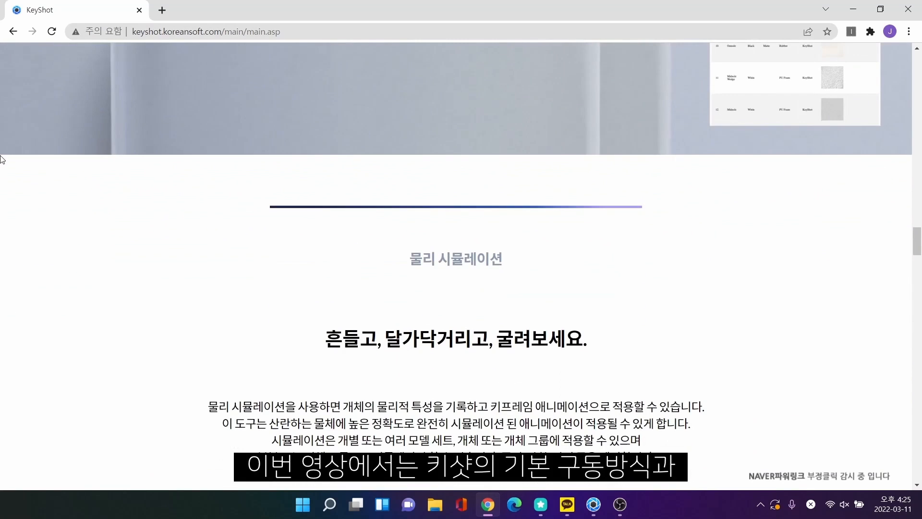
scroll(2, 158, "down", 2)
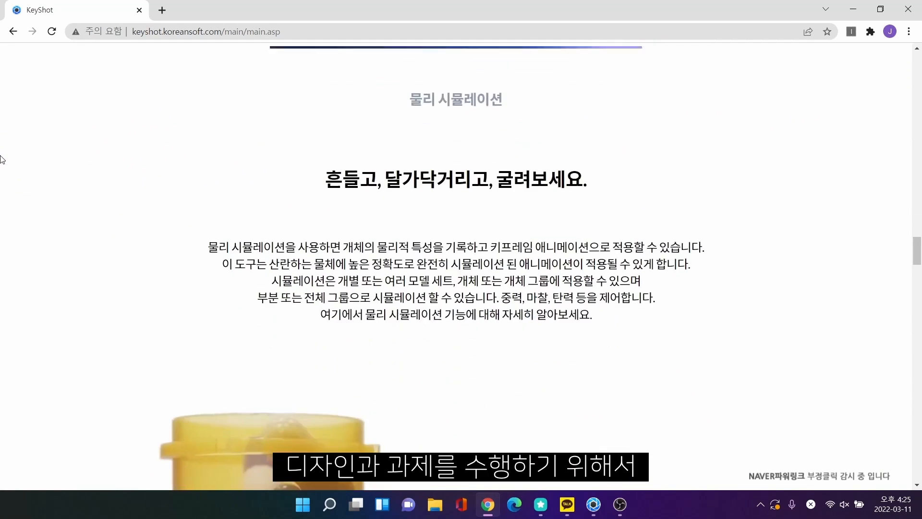
scroll(2, 159, "down", 3)
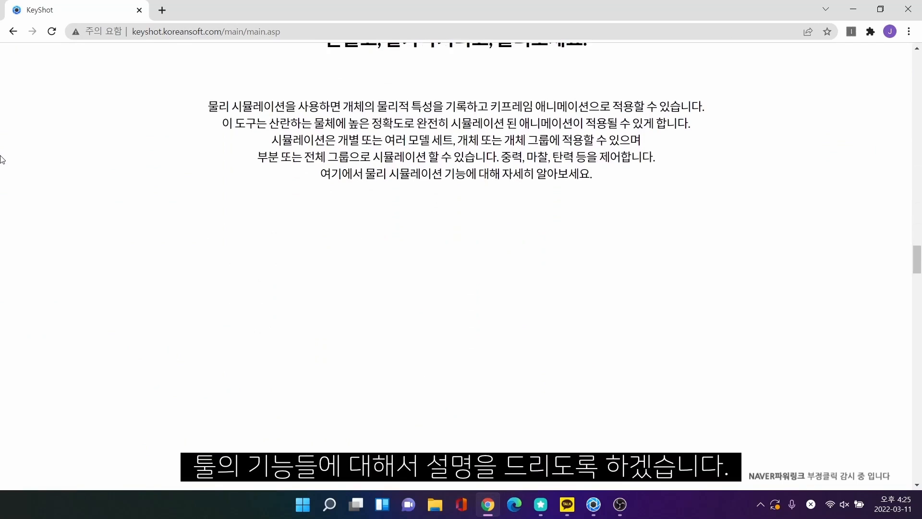
scroll(1, 158, "down", 2)
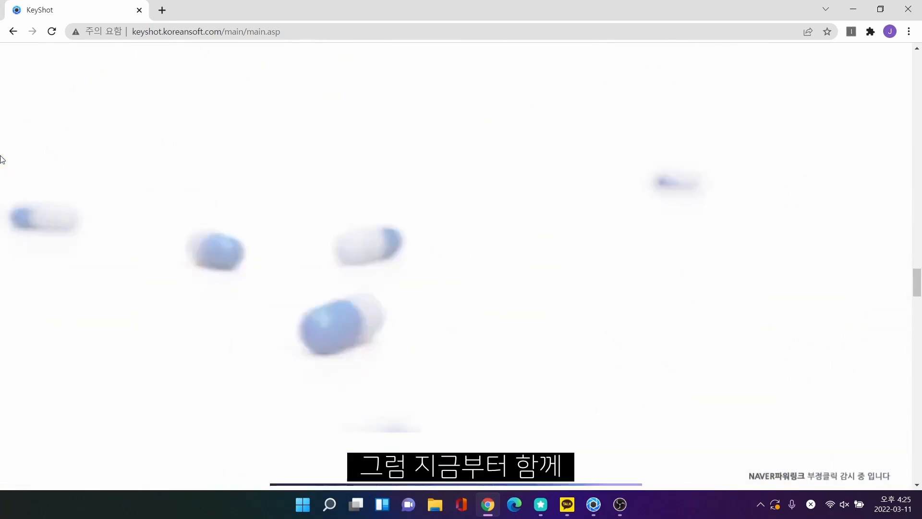
scroll(1, 158, "down", 3)
scroll(2, 159, "down", 9)
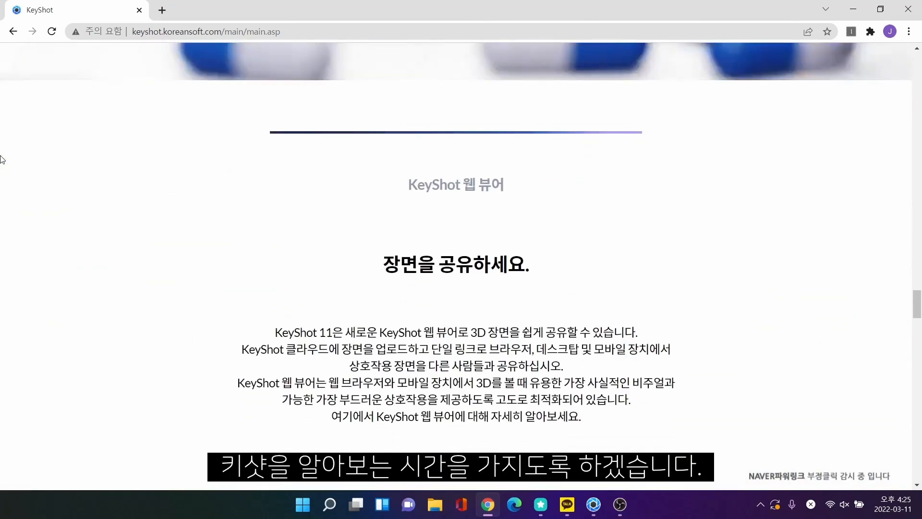
scroll(1, 158, "down", 3)
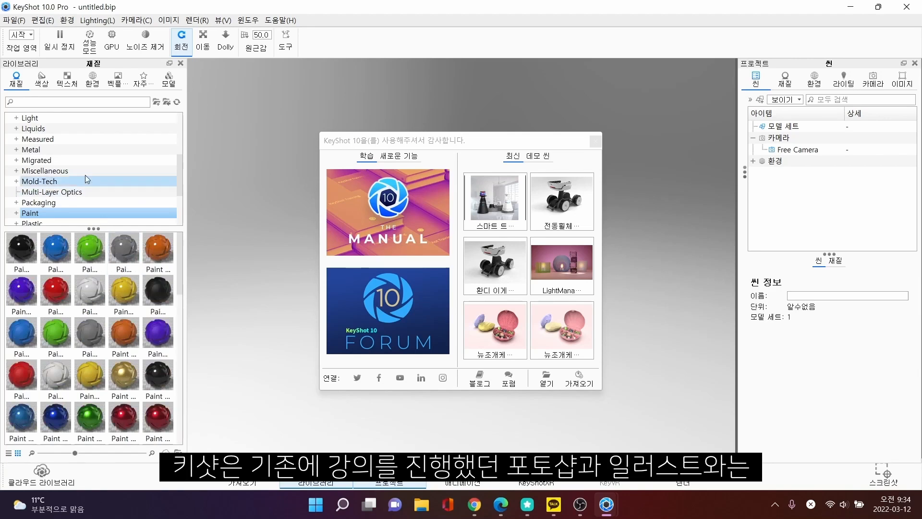
In KeyShot 10, look over the material library categories and the project's material, environment, lighting, camera, image and scene settings.
scroll(85, 168, "up", 4)
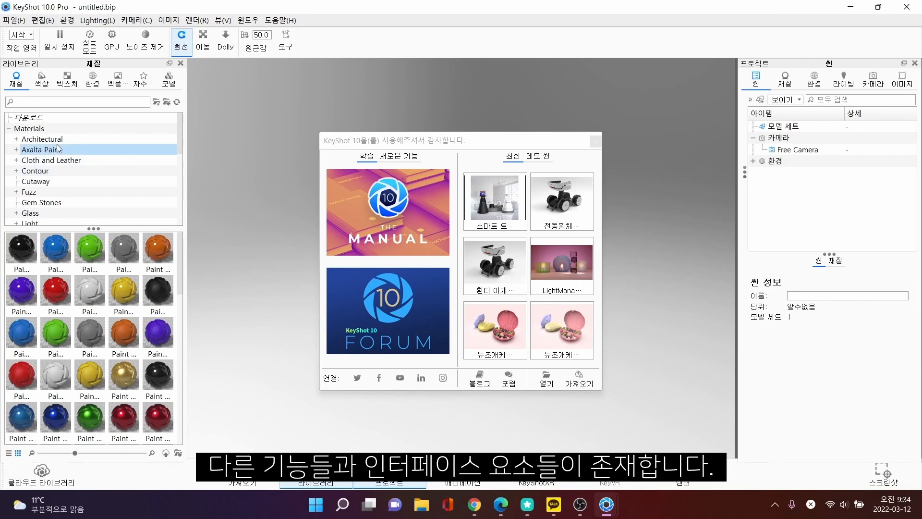
scroll(74, 163, "down", 5)
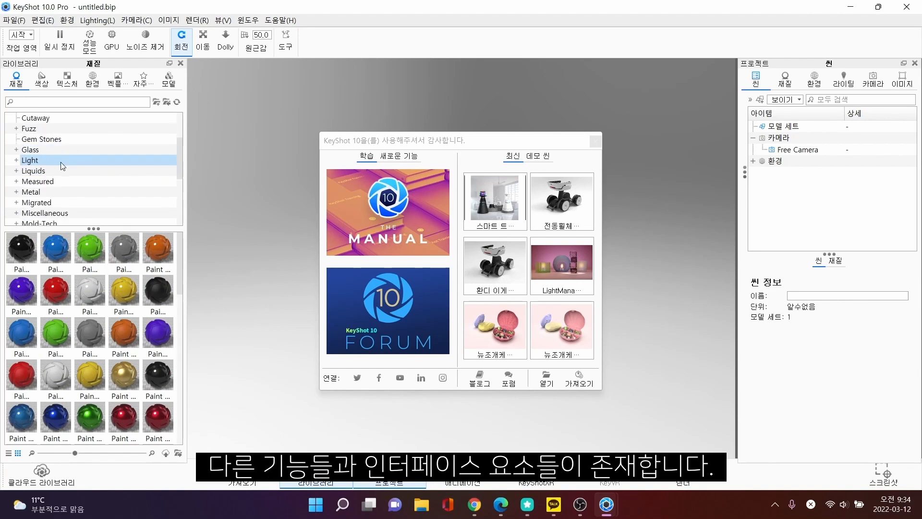
left_click(783, 88)
left_click(814, 82)
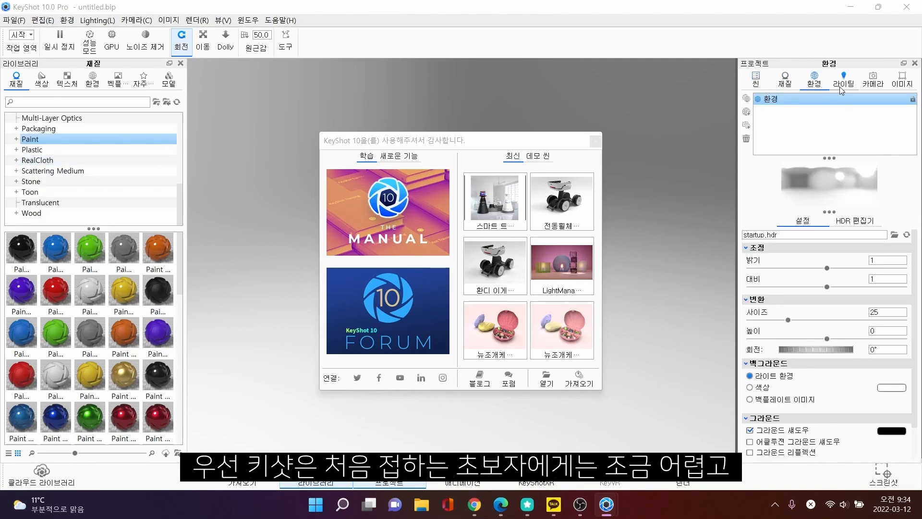
left_click(842, 84)
left_click(870, 80)
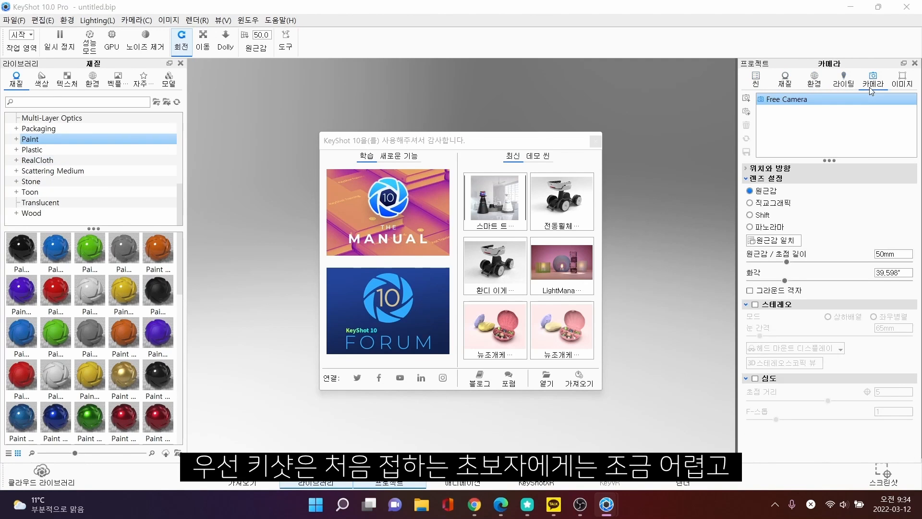
left_click(903, 64)
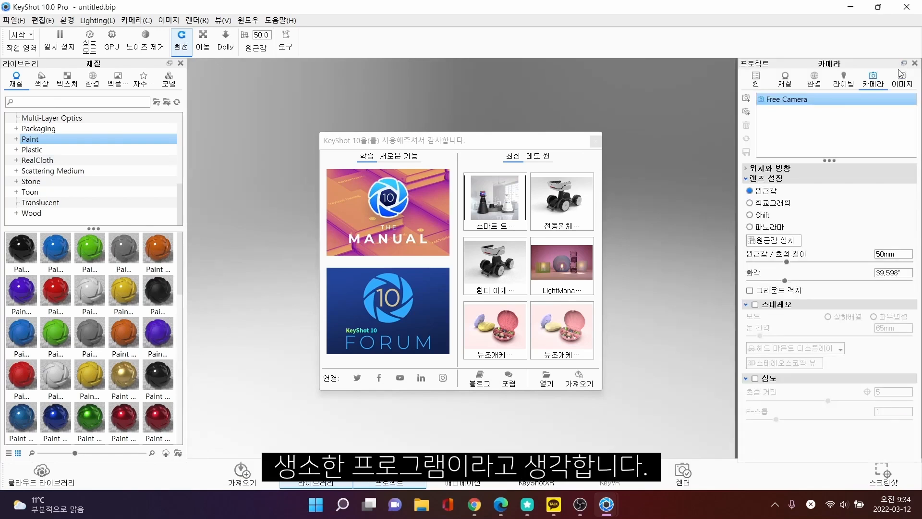
scroll(134, 158, "up", 2)
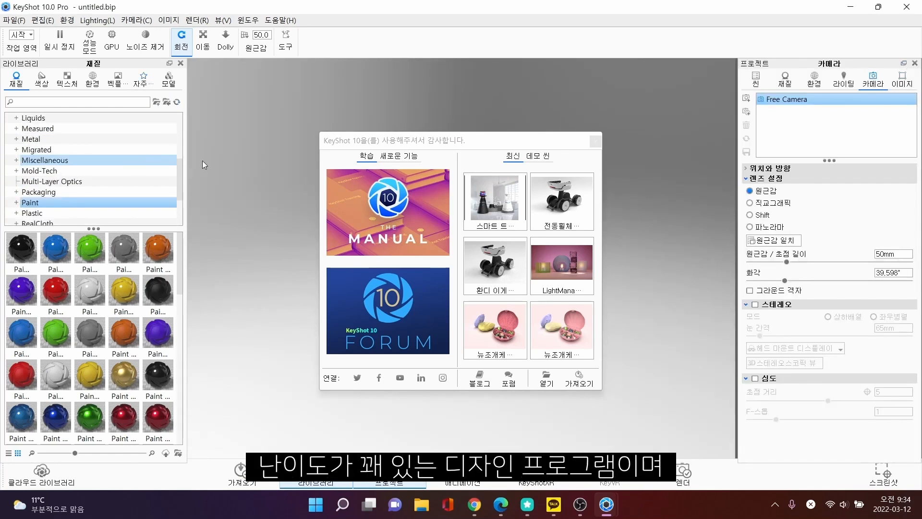
left_click(902, 82)
left_click(755, 79)
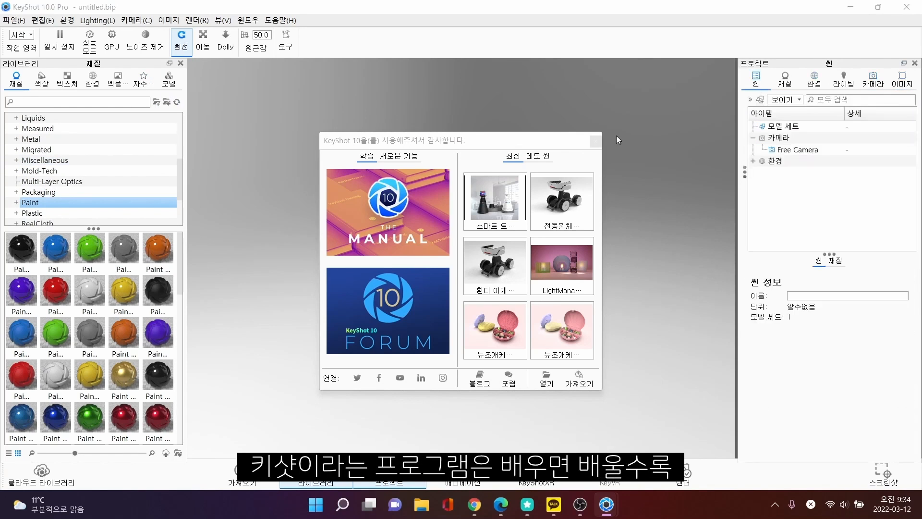
left_click(98, 20)
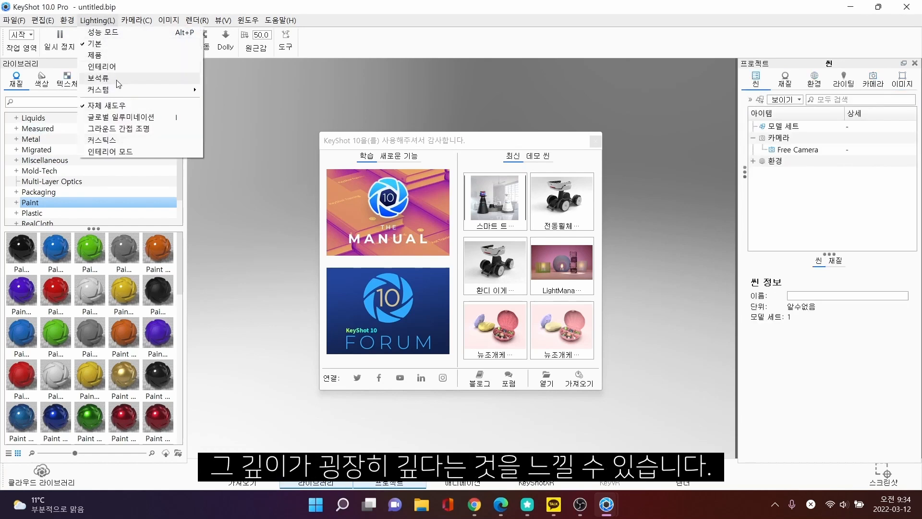
left_click(232, 199)
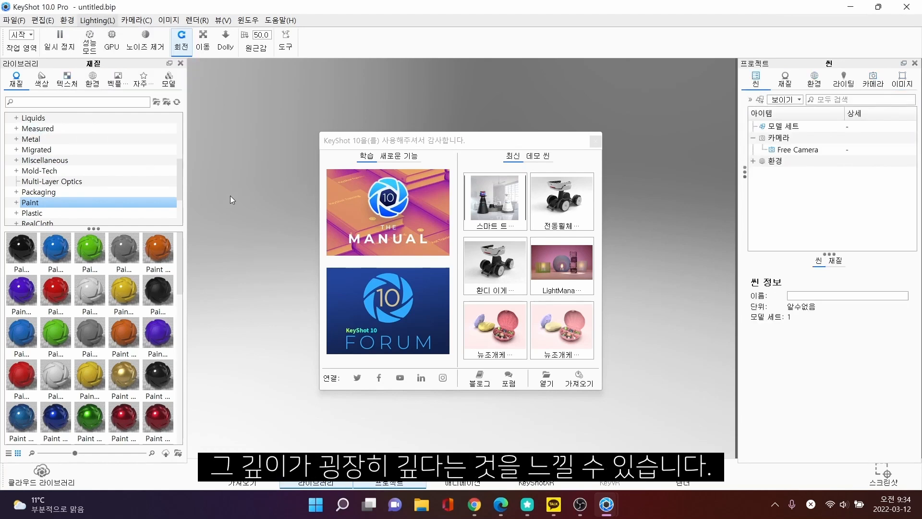
left_click(15, 20)
left_click(244, 136)
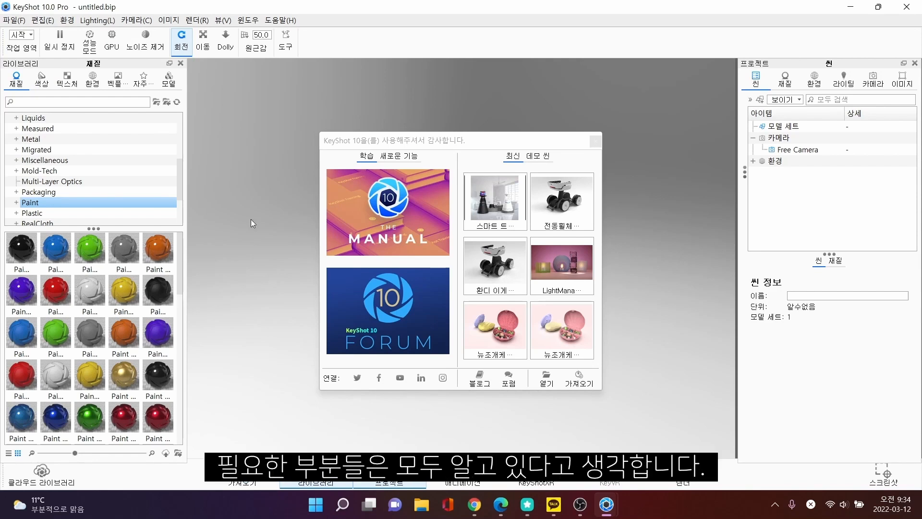
Preview the library materials in several categories, including Toon, Wood, Translucent and Stone.
scroll(77, 154, "up", 4)
left_click(76, 152)
scroll(78, 163, "down", 4)
left_click(79, 171)
scroll(82, 183, "down", 3)
left_click(82, 191)
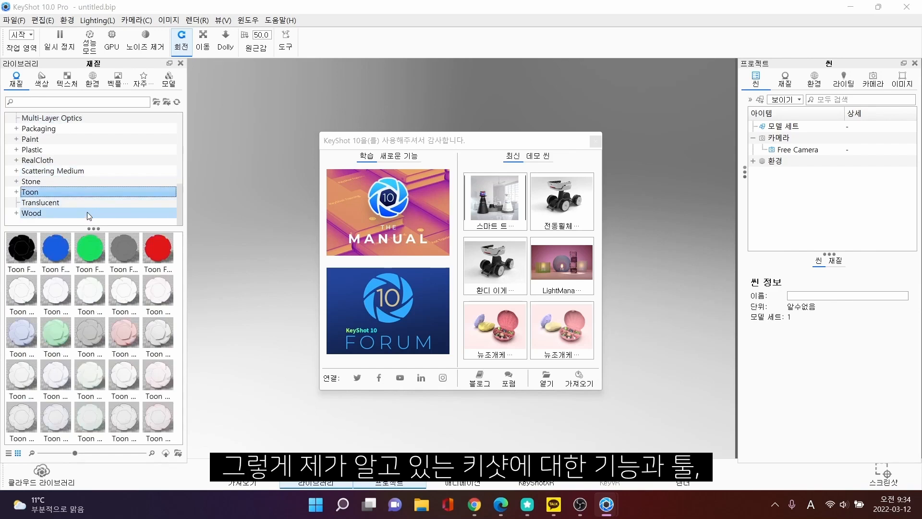
left_click(88, 213)
left_click(87, 202)
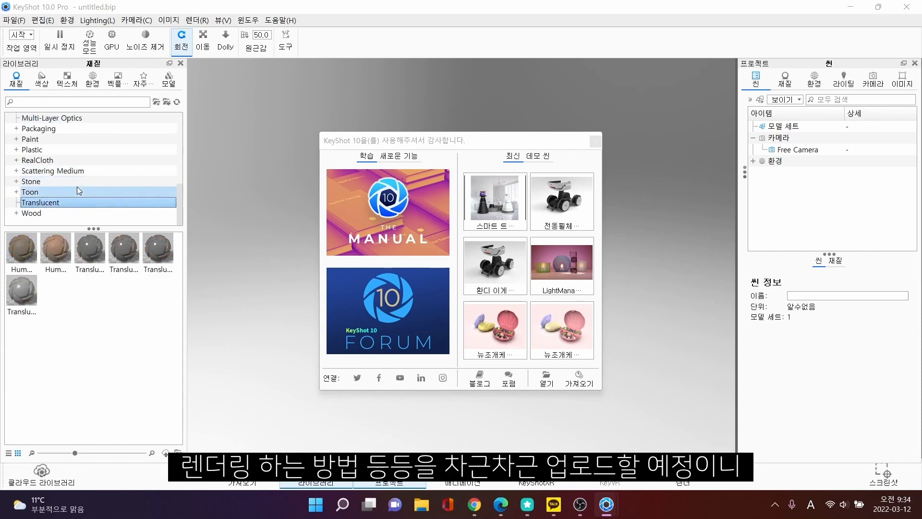
left_click(78, 191)
left_click(80, 181)
Preview the upper material categories, including Cloth and Leather, Contour, Cutaway and Axalta Paint, and finish on Architectural.
scroll(79, 180, "up", 3)
left_click(79, 181)
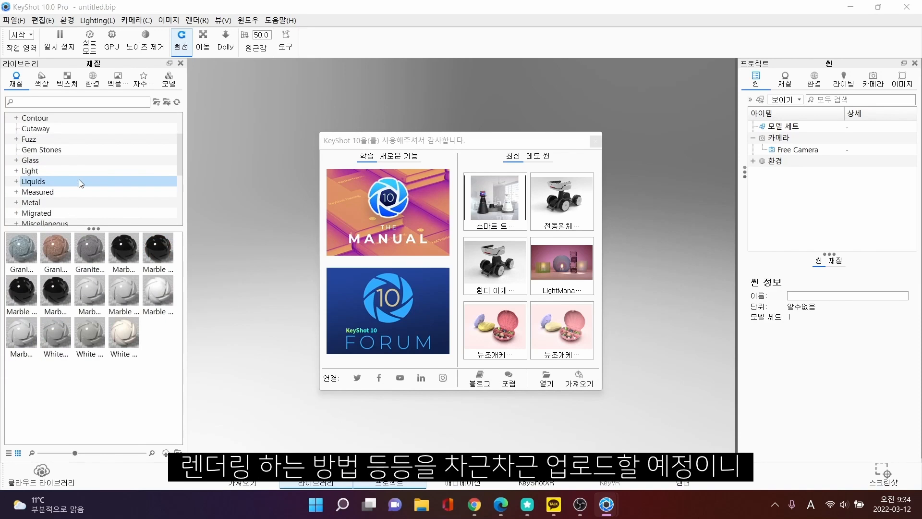
scroll(78, 180, "up", 2)
left_click(91, 161)
left_click(91, 171)
left_click(92, 182)
scroll(92, 183, "down", 3)
scroll(92, 184, "up", 3)
left_click(79, 150)
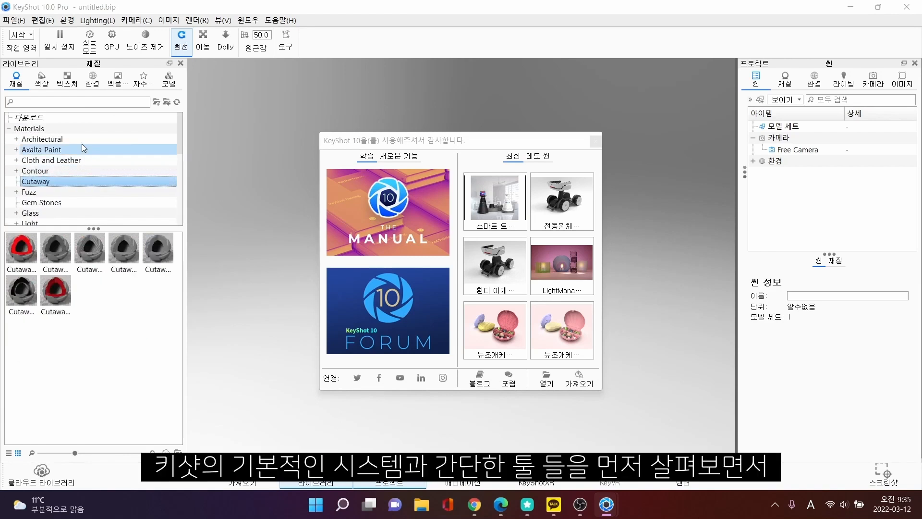
left_click(78, 139)
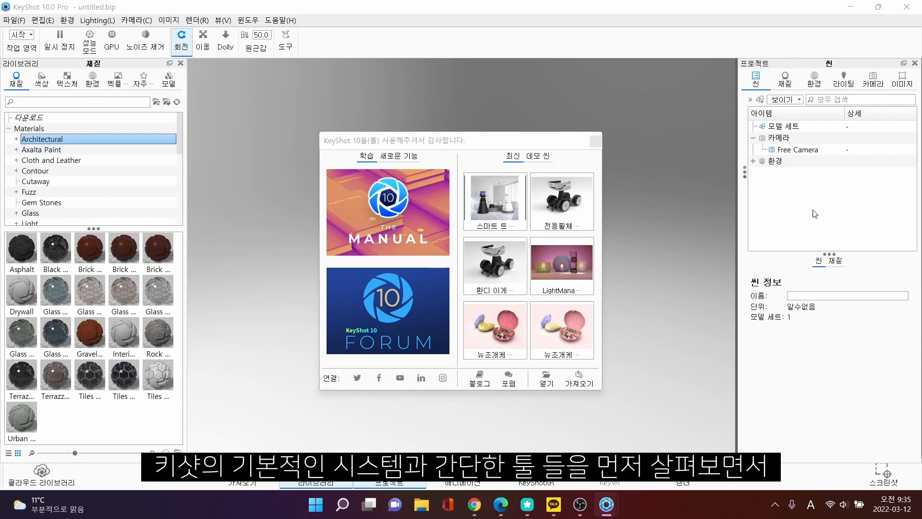
Preview the Mold-Tech and Multi-Layer Optics materials in the library.
left_click(790, 75)
left_click(751, 82)
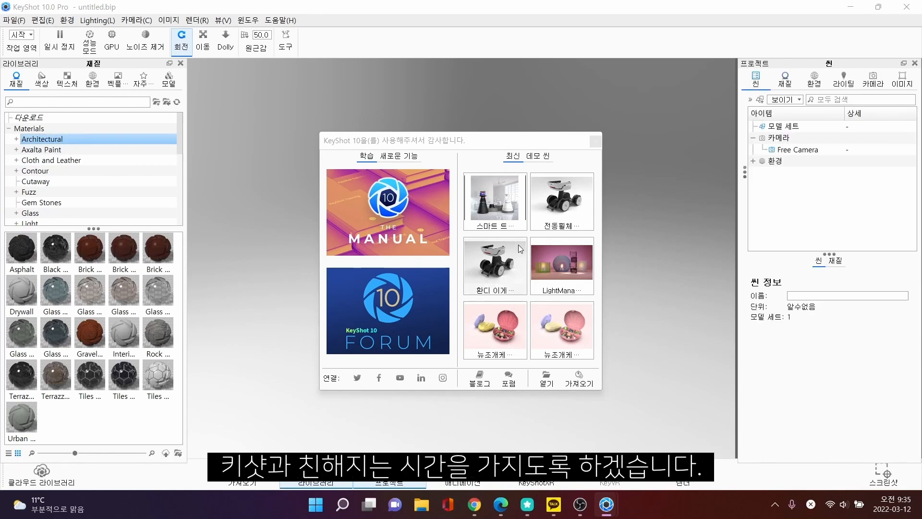
scroll(92, 182, "down", 3)
left_click(39, 192)
left_click(52, 202)
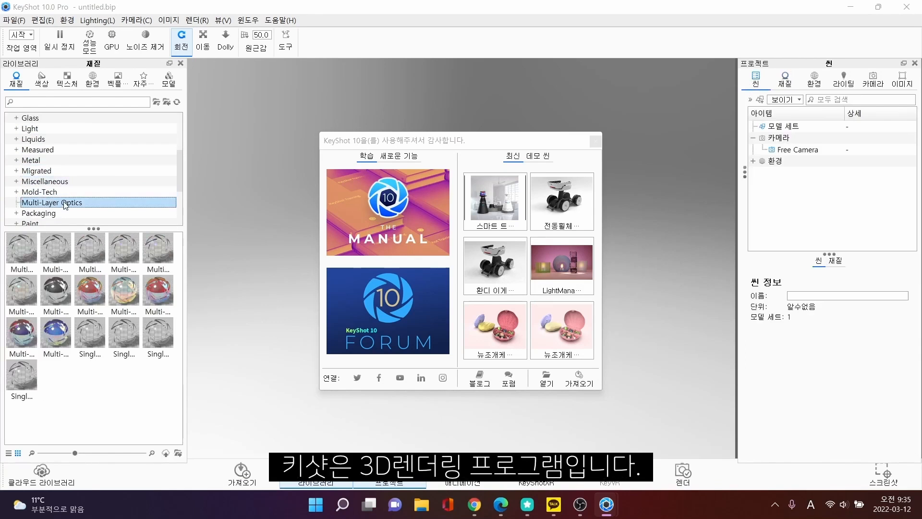
Switch to the open smart tray scene and look through its environment settings down to the backplate image and ground options.
left_click(606, 512)
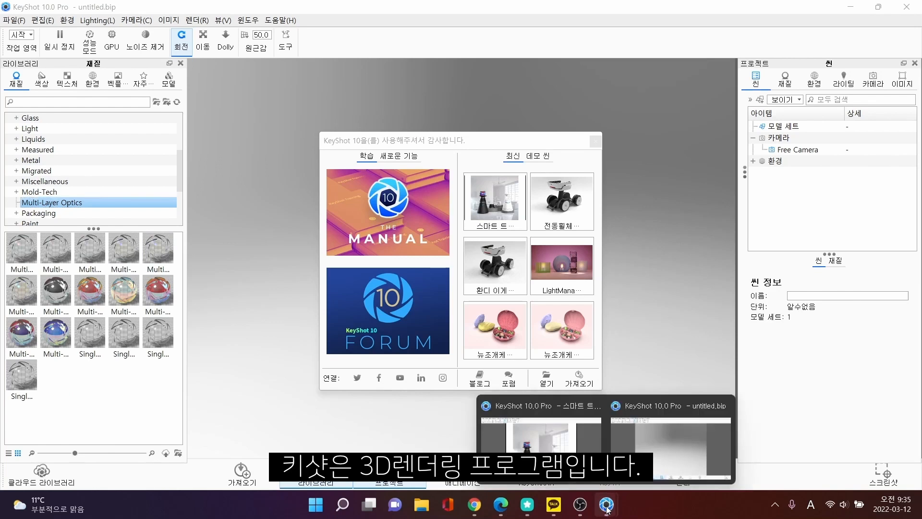
left_click(557, 444)
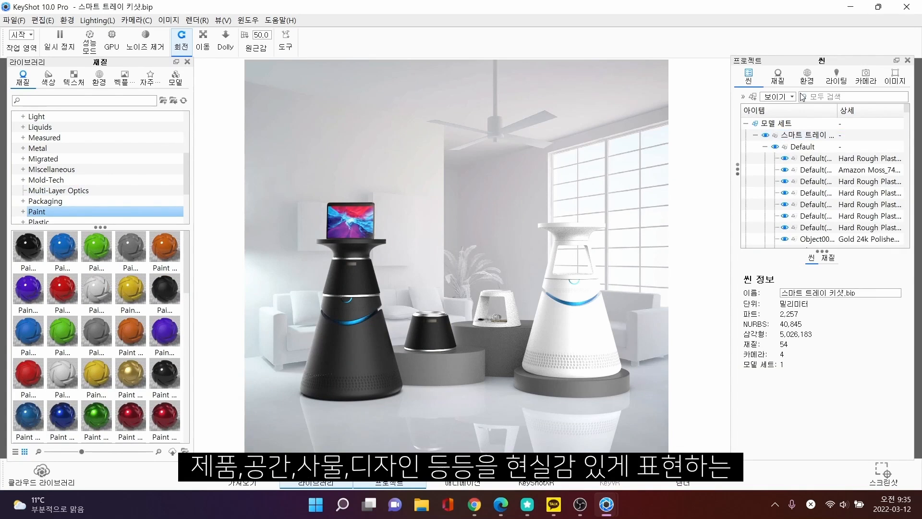
left_click(767, 85)
left_click(808, 79)
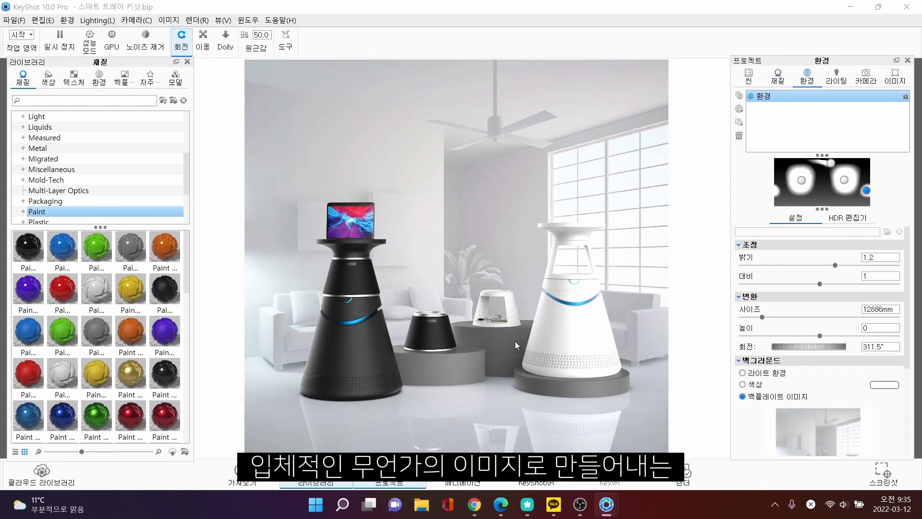
scroll(762, 377, "down", 5)
Examine the smart tray products against the room backplate from several angles and distances.
left_click_drag(402, 303, 497, 355)
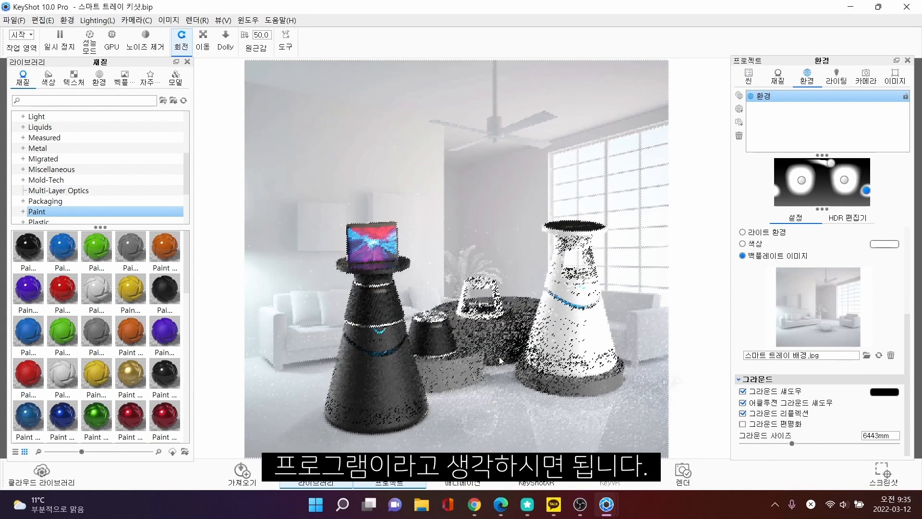
scroll(505, 360, "up", 3)
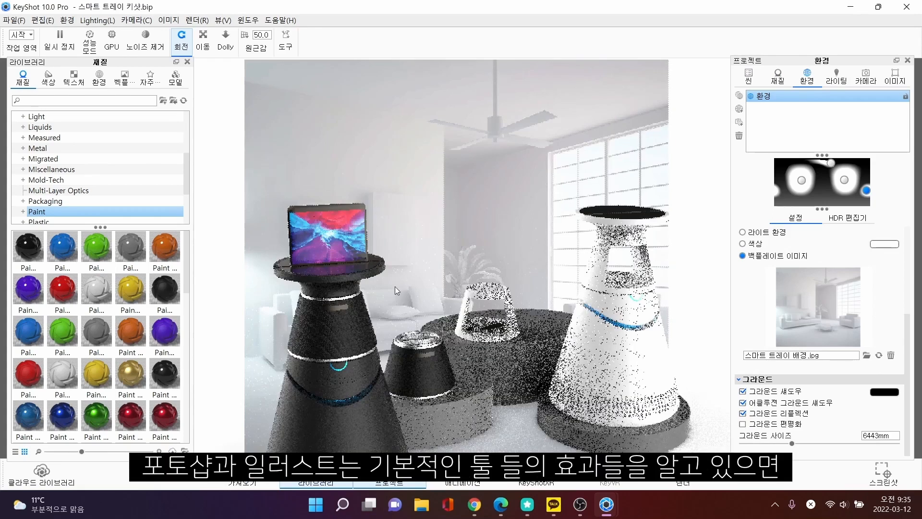
left_click_drag(408, 246, 357, 307)
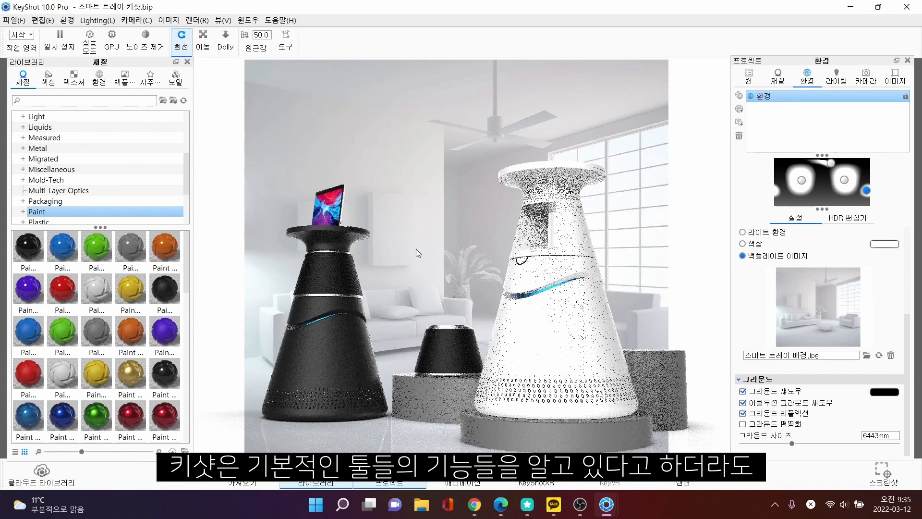
left_click_drag(382, 236, 502, 393)
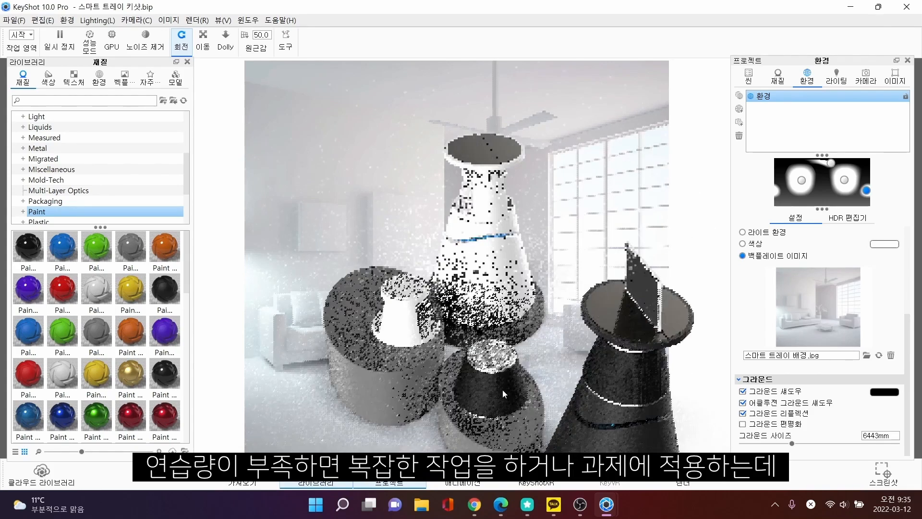
scroll(514, 393, "up", 4)
middle_click_drag(513, 375, 404, 110)
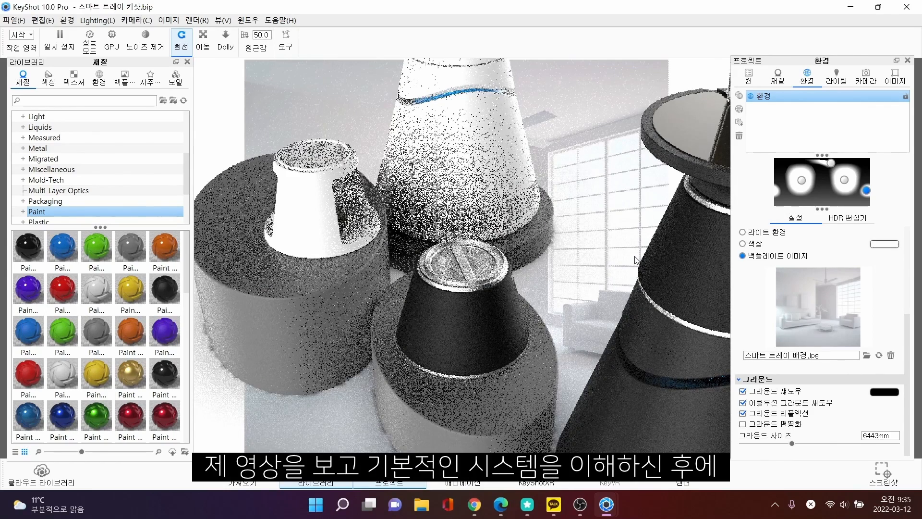
left_click_drag(440, 144, 516, 318)
scroll(475, 291, "down", 6)
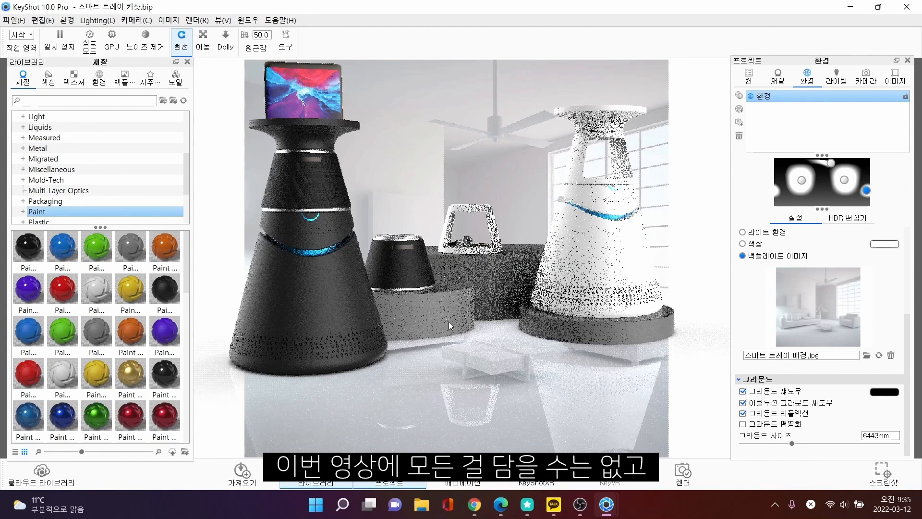
scroll(449, 321, "down", 4)
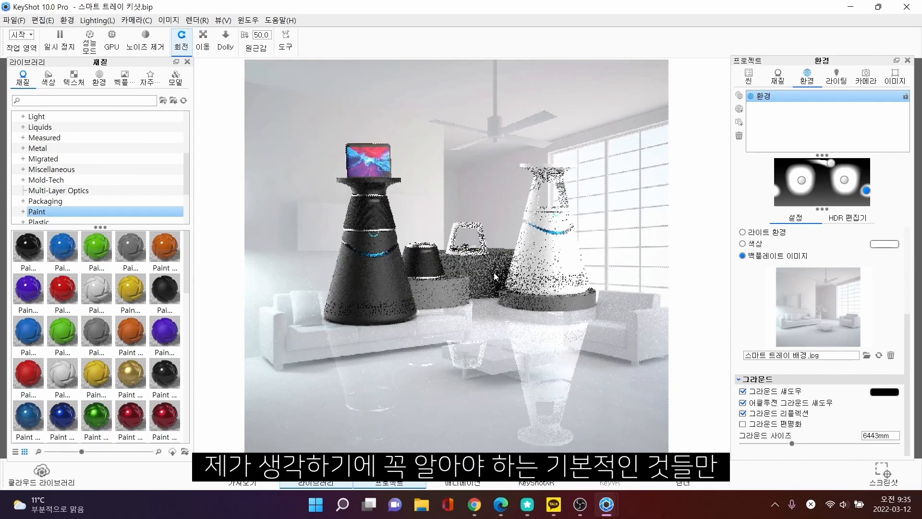
left_click_drag(492, 288, 496, 397)
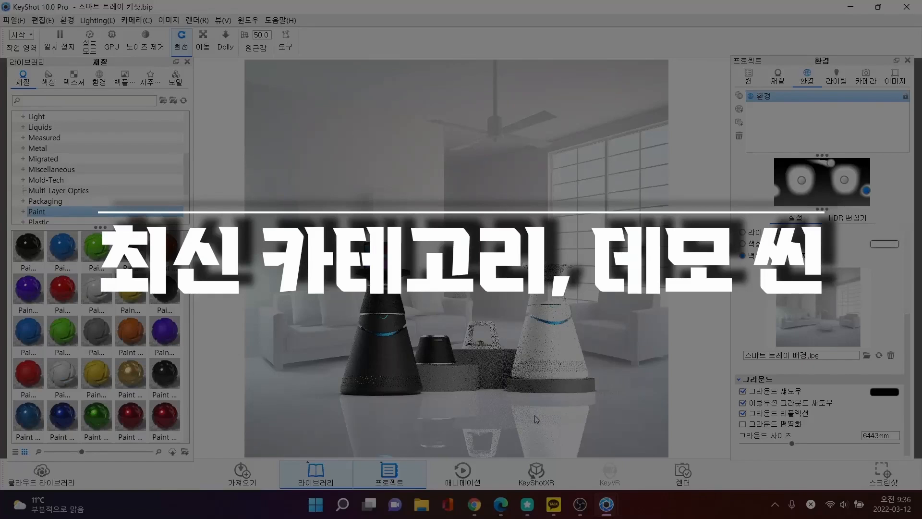
Return to the untitled scene, compare the welcome window's recent files with the demo scenes, and open the KeyframeAnimation demo.
mouse_move(606, 504)
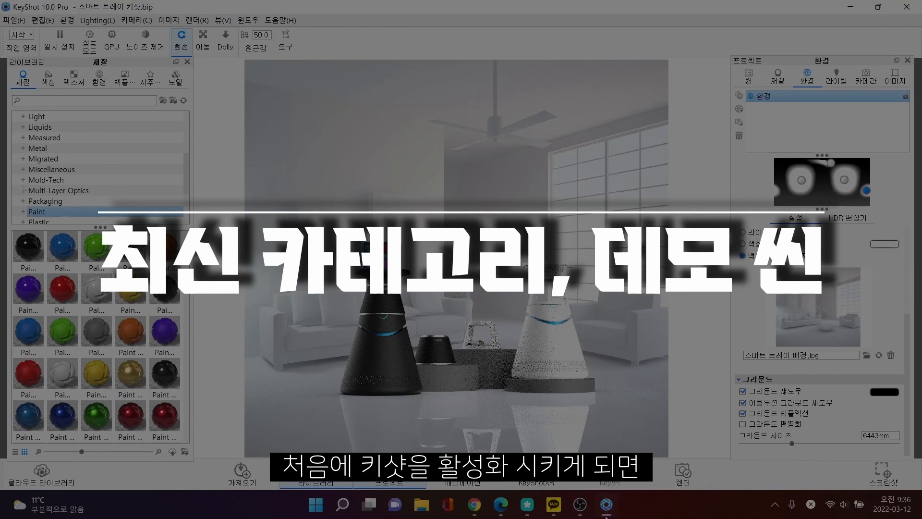
left_click(681, 449)
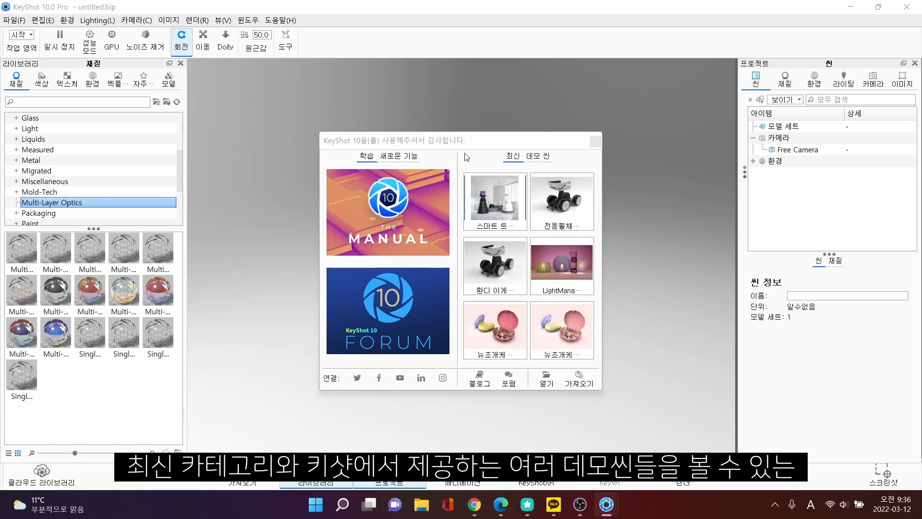
left_click(545, 158)
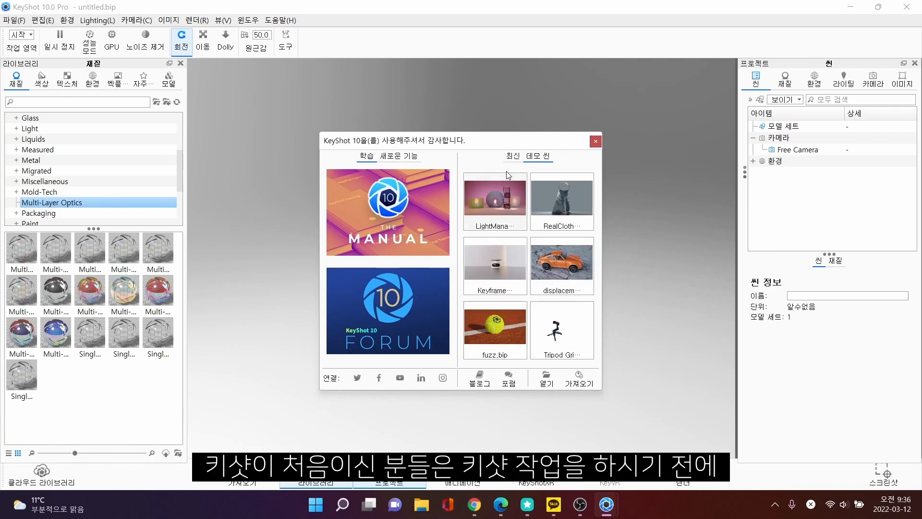
left_click(514, 156)
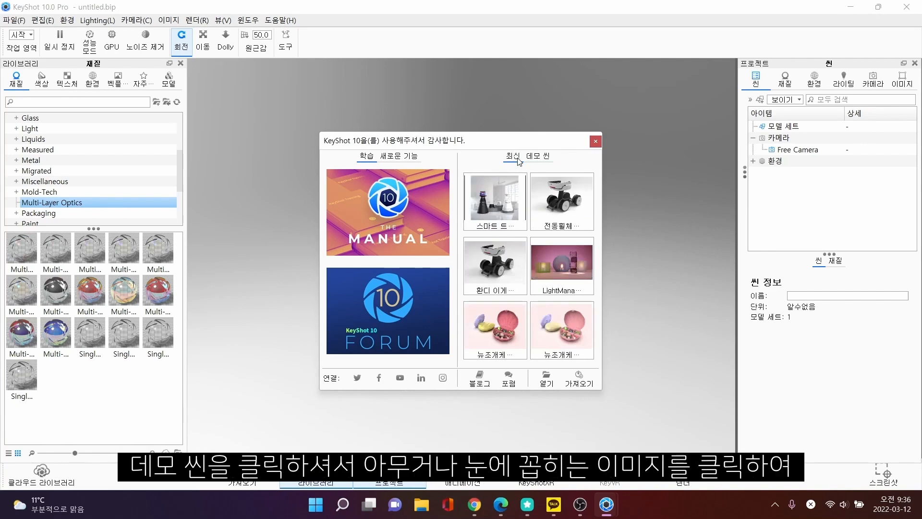
left_click(545, 159)
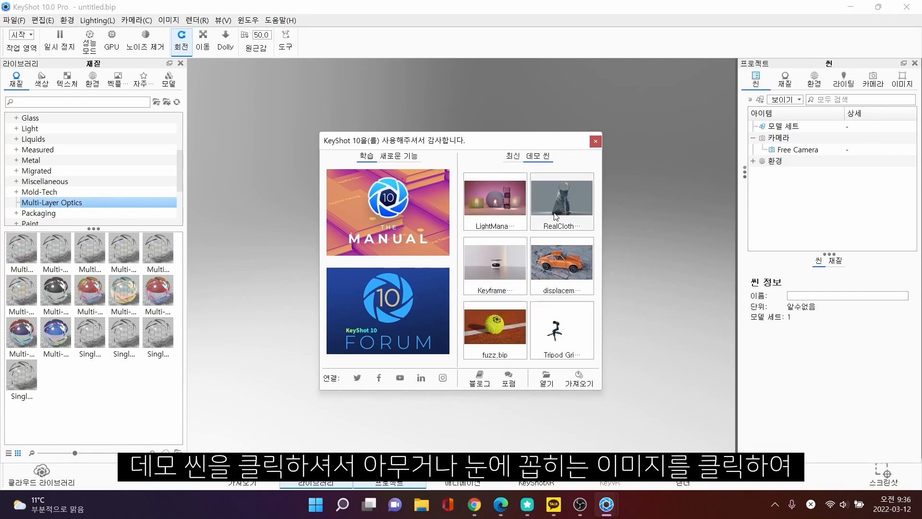
left_click(495, 260)
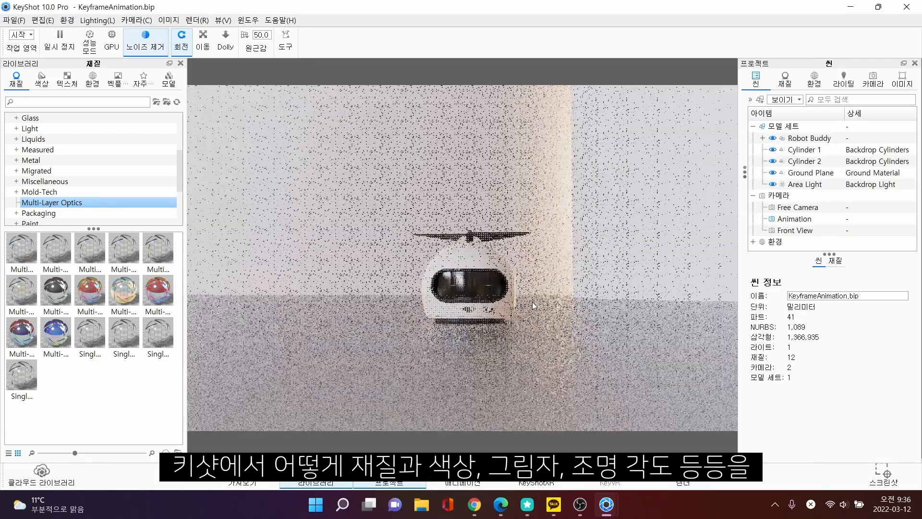
left_click(14, 20)
left_click(29, 72)
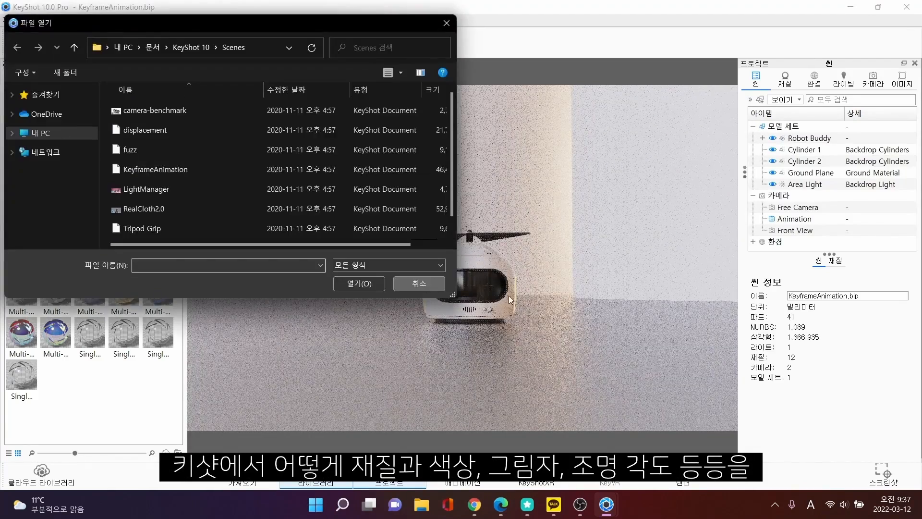
key("Escape")
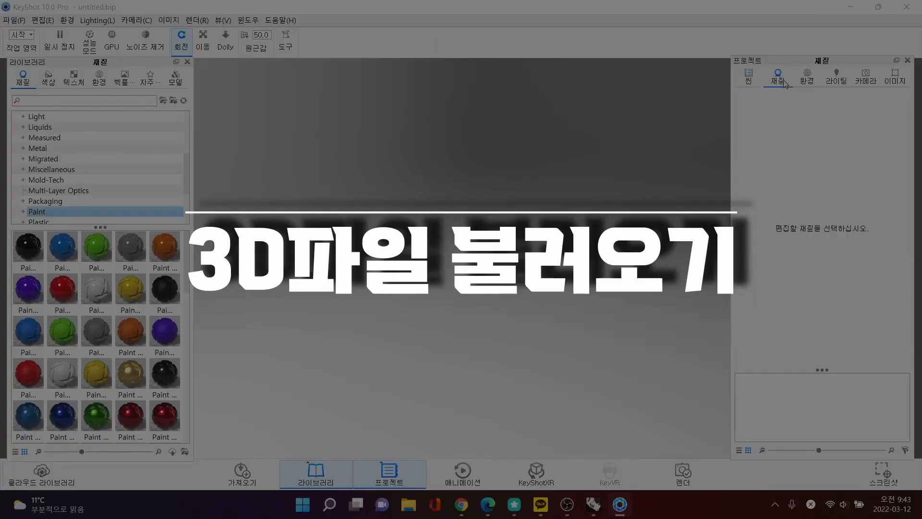
Switch to Rhino, maximise the Perspective viewport and examine the two stacked boxes from several angles.
left_click(595, 505)
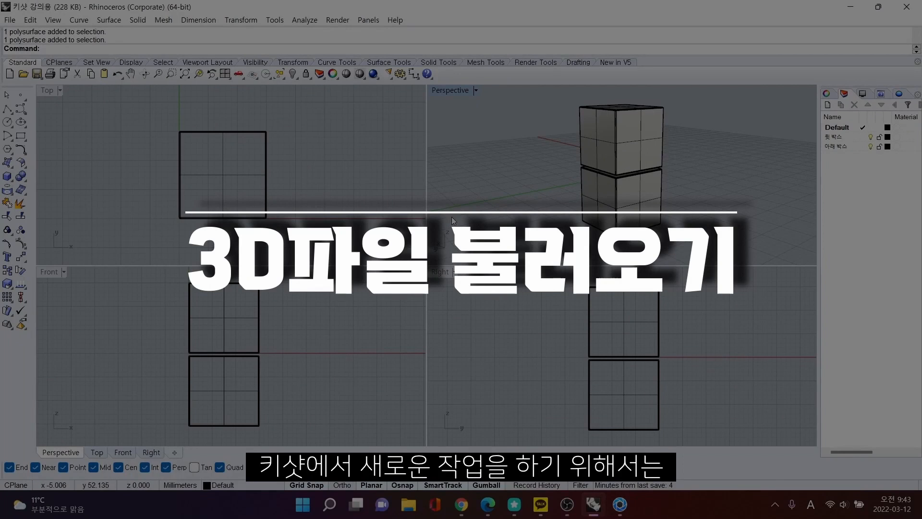
right_click_drag(611, 165, 577, 161)
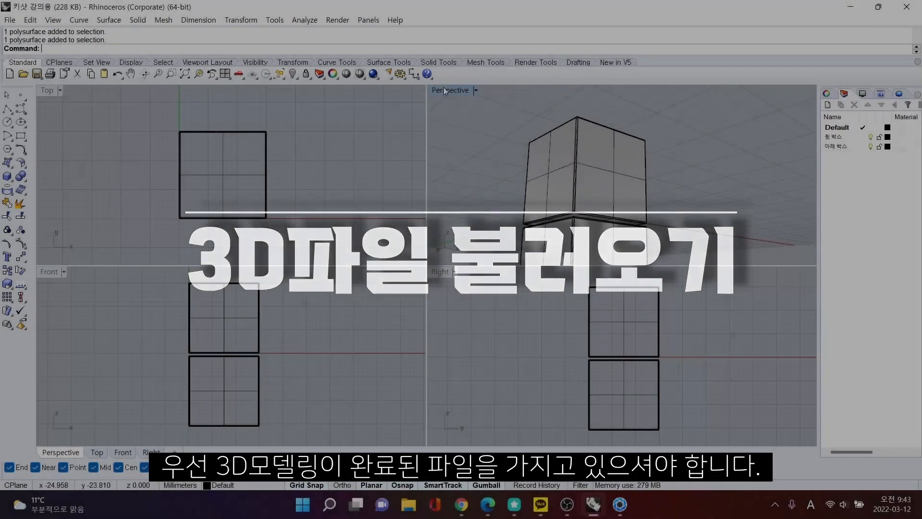
double_click(443, 89)
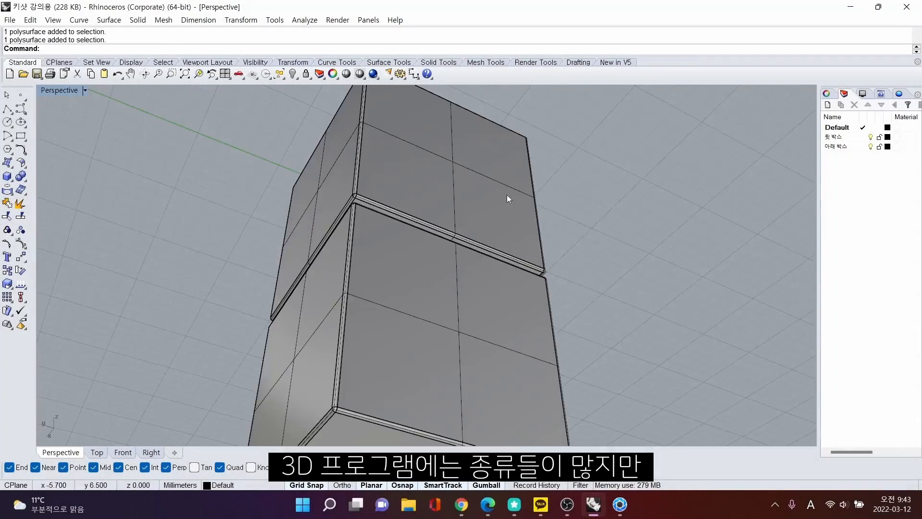
right_click_drag(507, 197, 492, 269)
scroll(501, 226, "down", 5)
right_click_drag(500, 228, 497, 208)
scroll(529, 269, "up", 2)
left_click(496, 329)
left_click(653, 267)
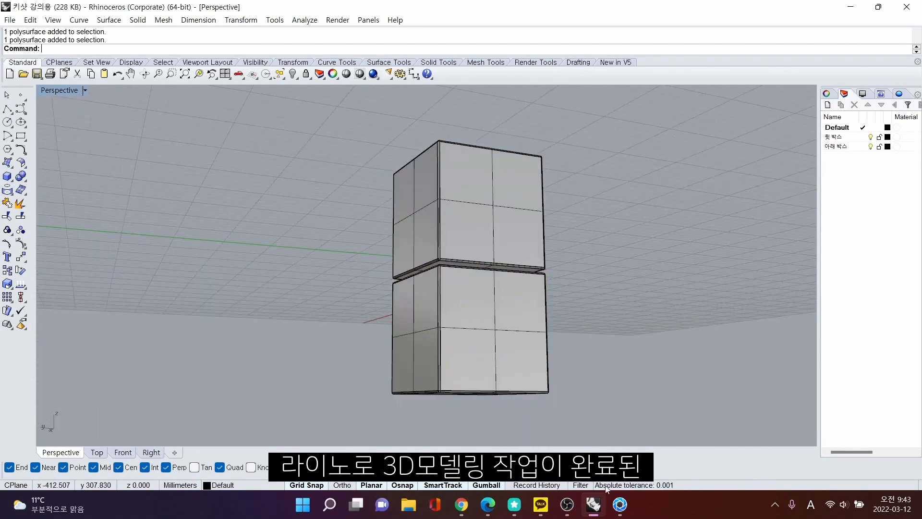
Switch back to KeyShot and open the Rhino file 키샷 강의용.3dm from the desktop for import.
left_click(619, 504)
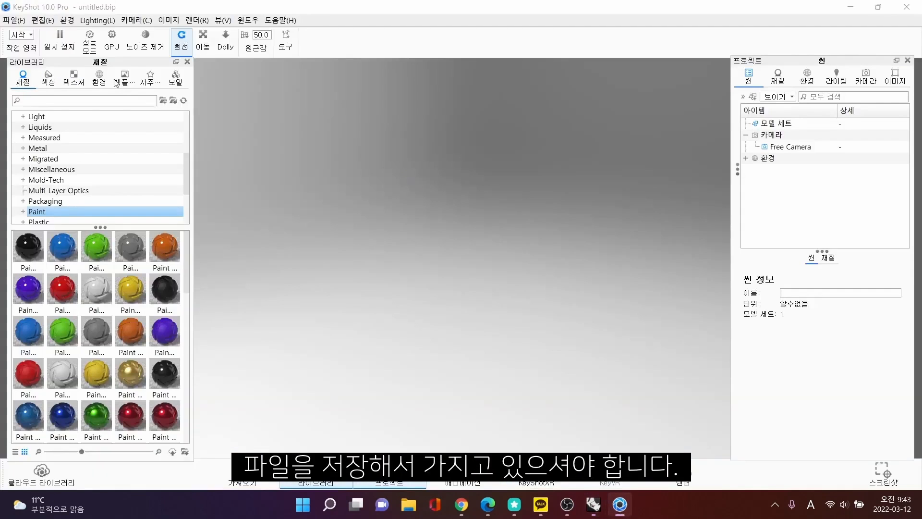
left_click(16, 22)
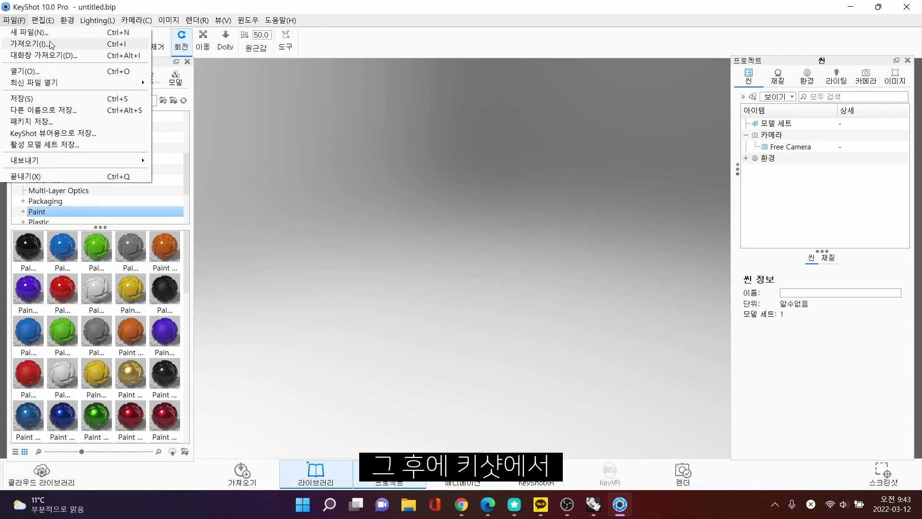
left_click(50, 72)
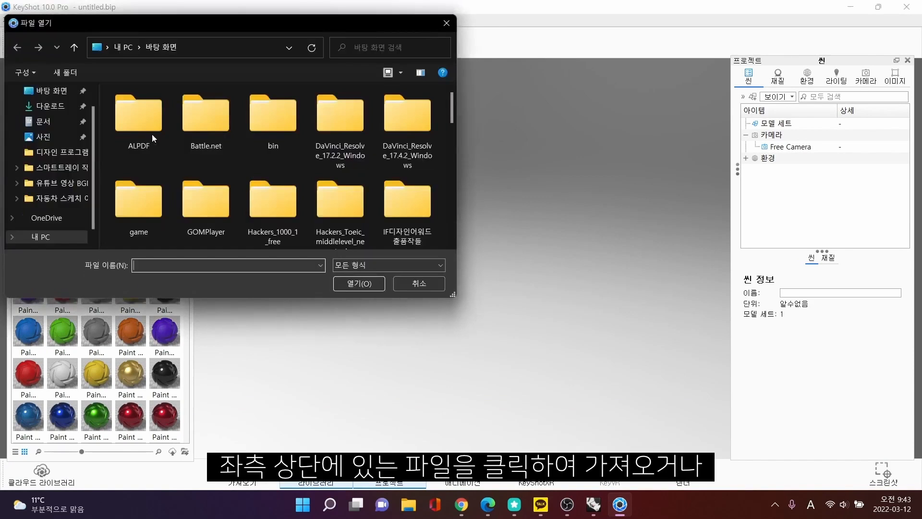
scroll(259, 180, "down", 2)
scroll(258, 176, "down", 3)
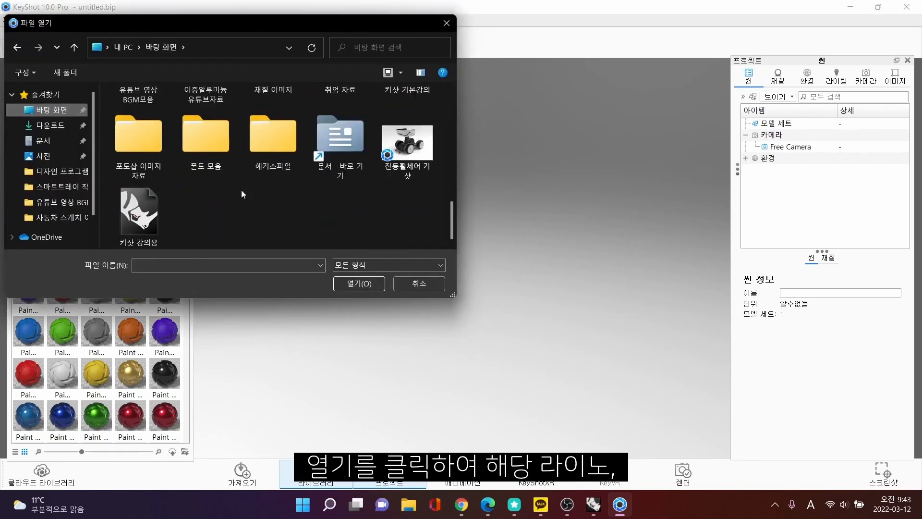
double_click(140, 208)
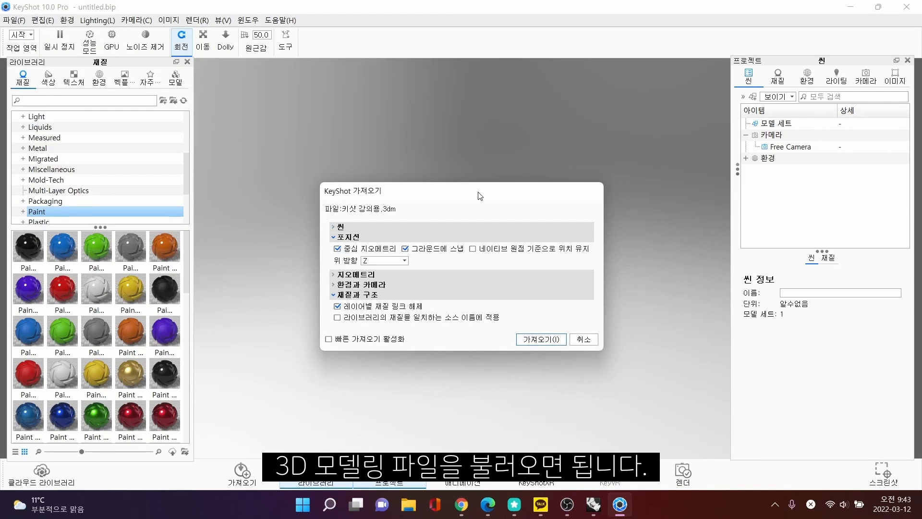
Import the model with centred geometry, snapping to the ground and Z as the upward direction.
left_click(347, 238)
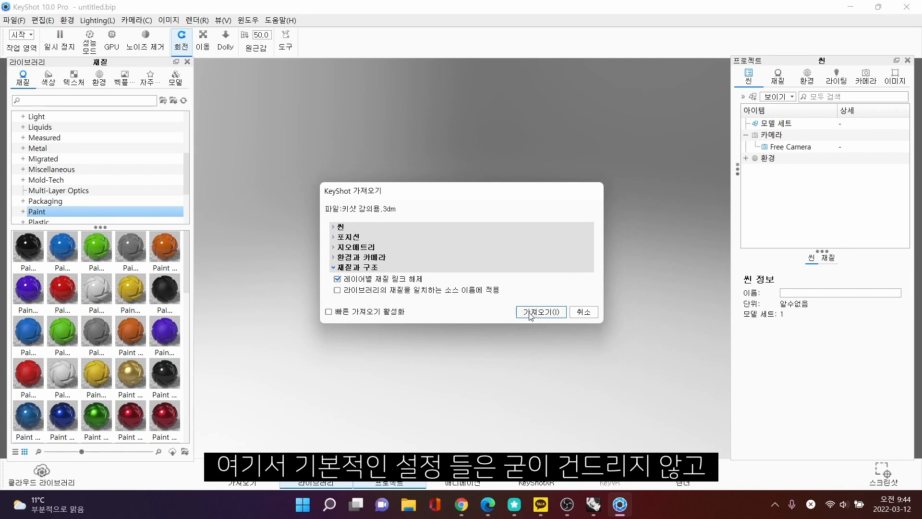
left_click(361, 237)
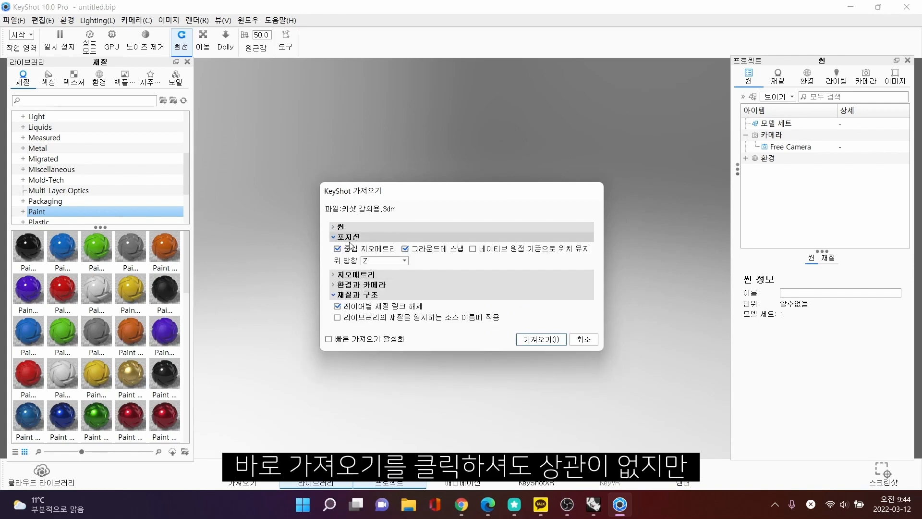
left_click(394, 261)
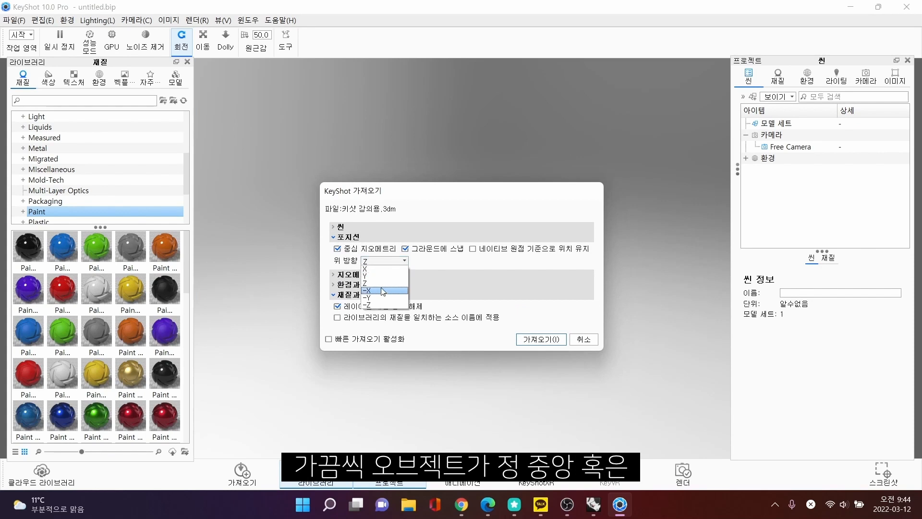
left_click(375, 284)
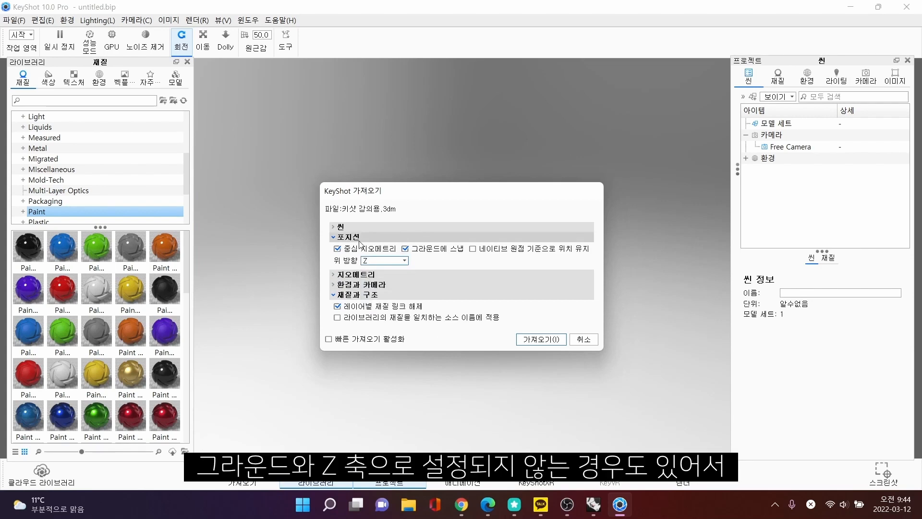
left_click(338, 248)
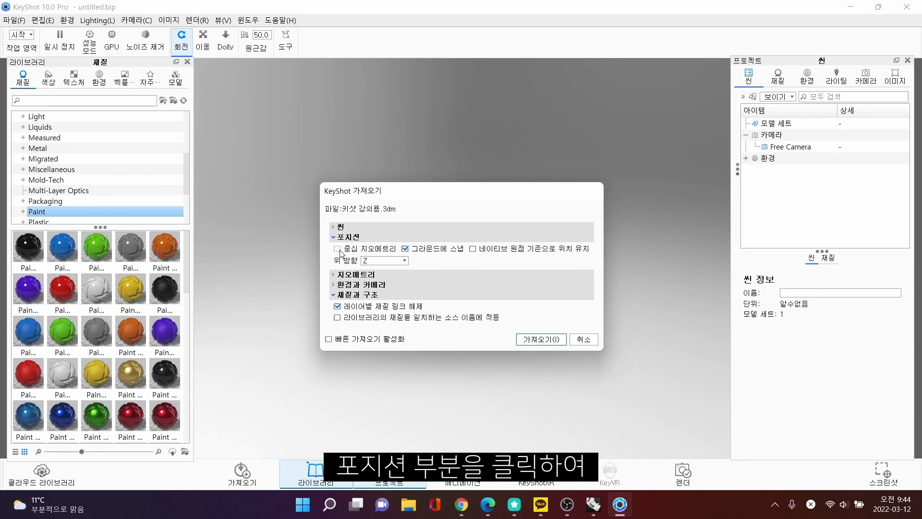
left_click(415, 255)
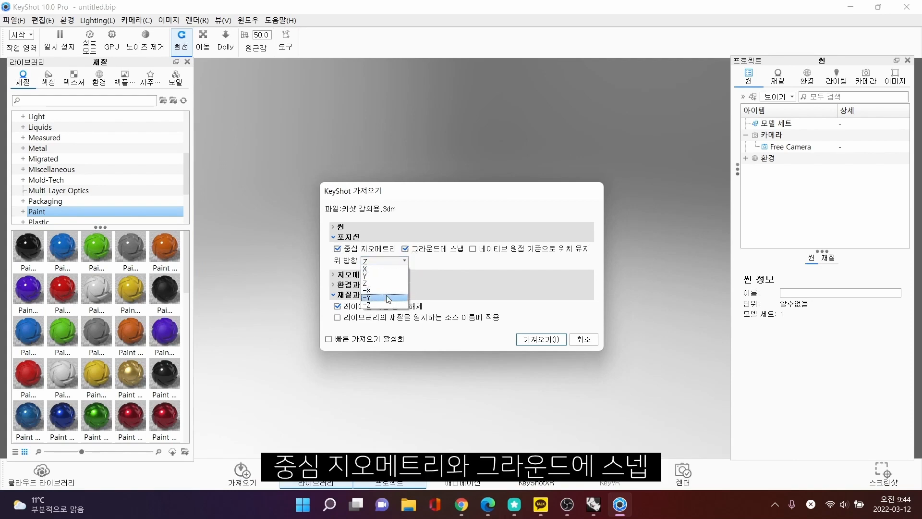
left_click(385, 287)
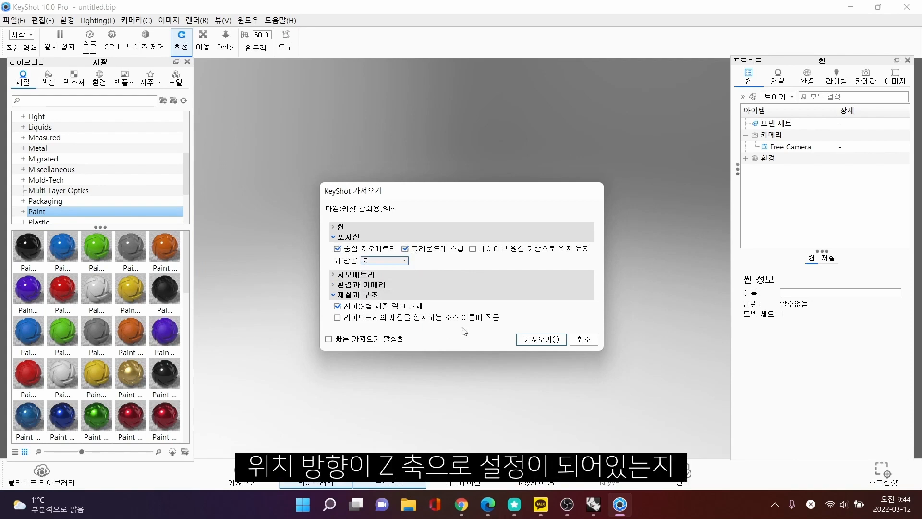
left_click(525, 340)
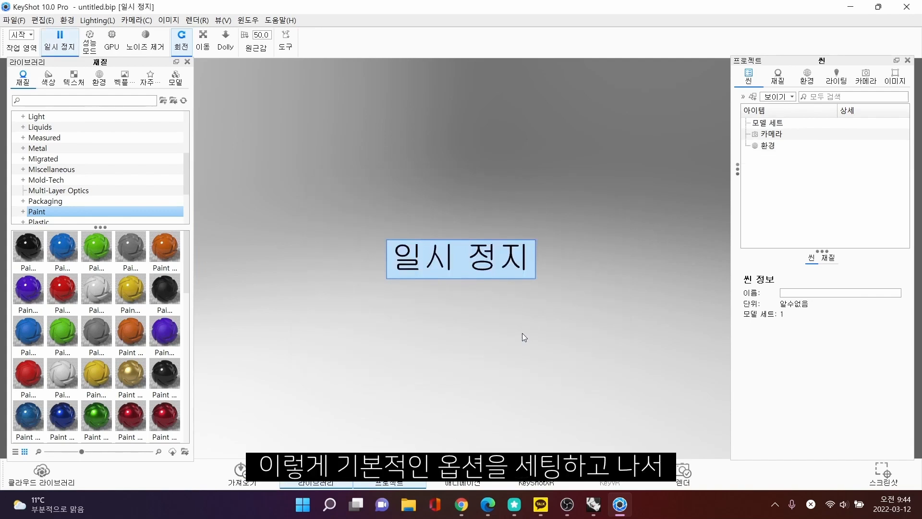
Examine the imported stacked boxes by rotating the view to several angles.
left_click(457, 254)
left_click_drag(476, 278, 526, 298)
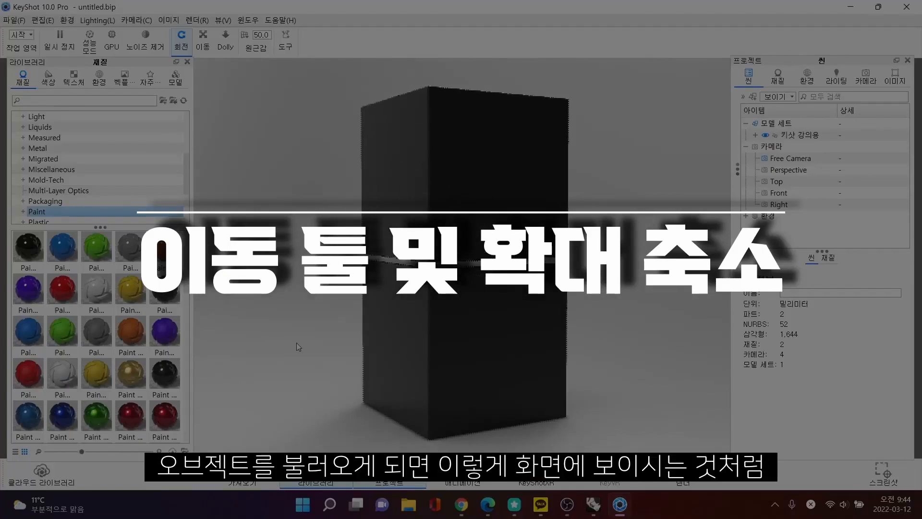
left_click_drag(296, 342, 551, 278)
scroll(578, 313, "down", 2)
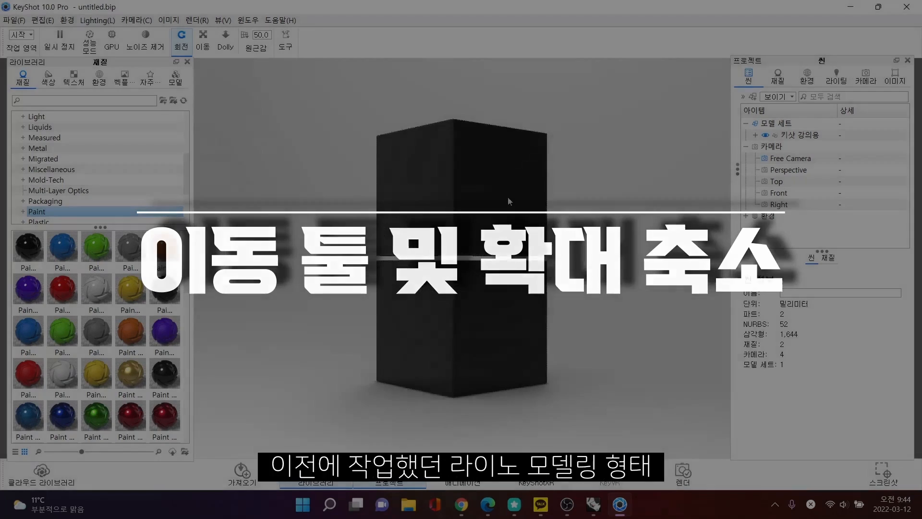
scroll(509, 197, "up", 2)
left_click_drag(582, 313, 548, 277)
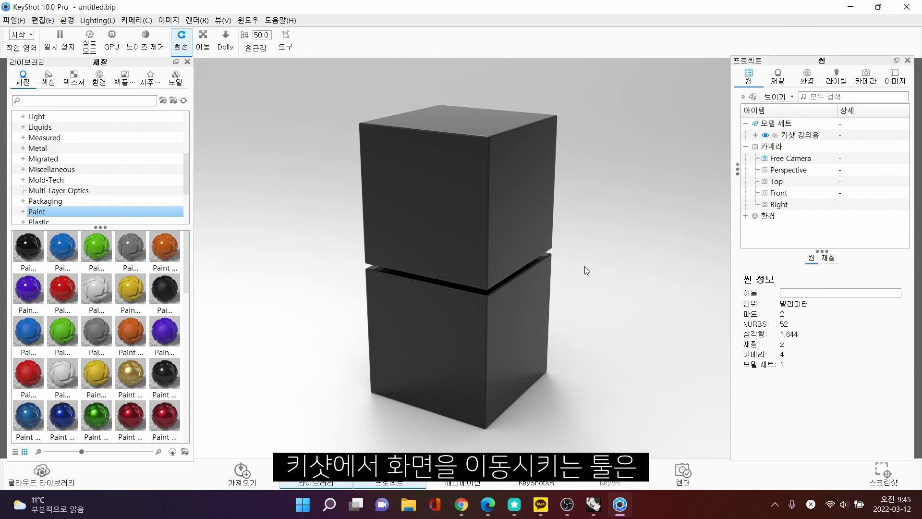
left_click_drag(580, 275, 565, 263)
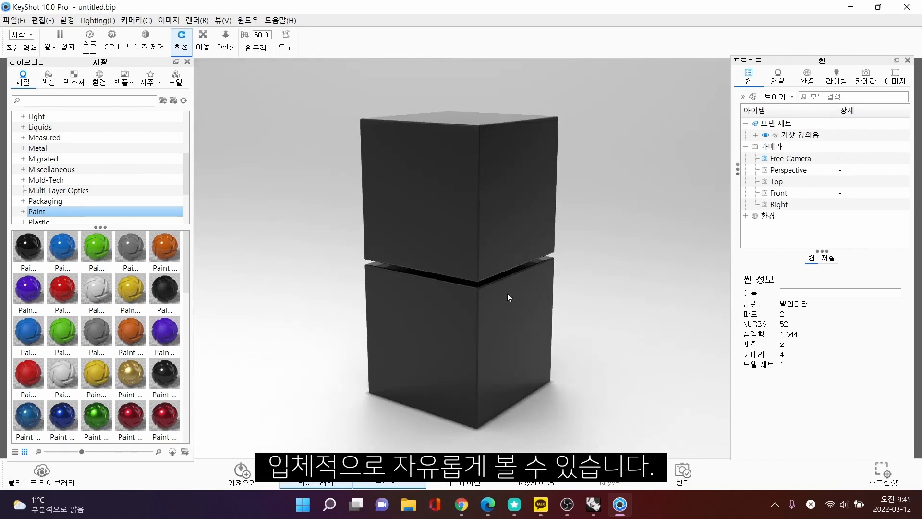
Inspect the stacked boxes while panning the view and zooming in and out.
left_click_drag(508, 293, 363, 258)
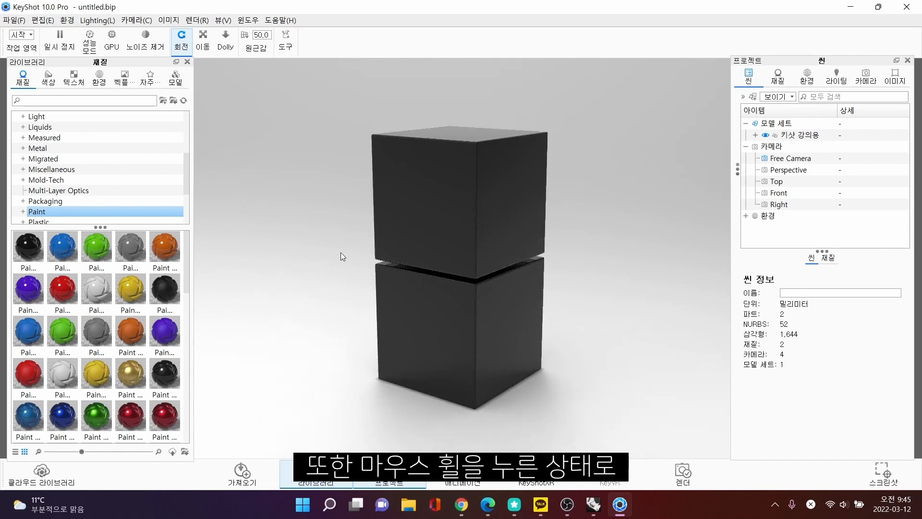
left_click_drag(450, 233, 494, 231)
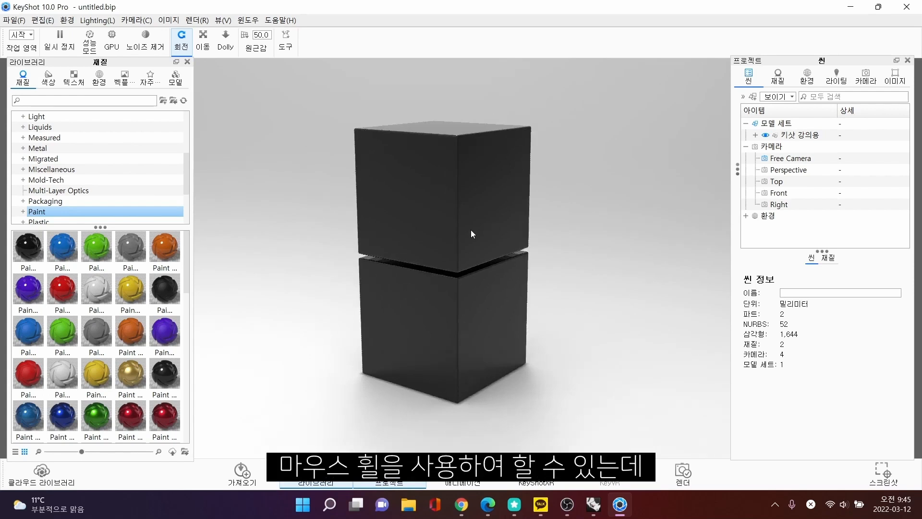
scroll(471, 230, "down", 4)
scroll(471, 234, "up", 5)
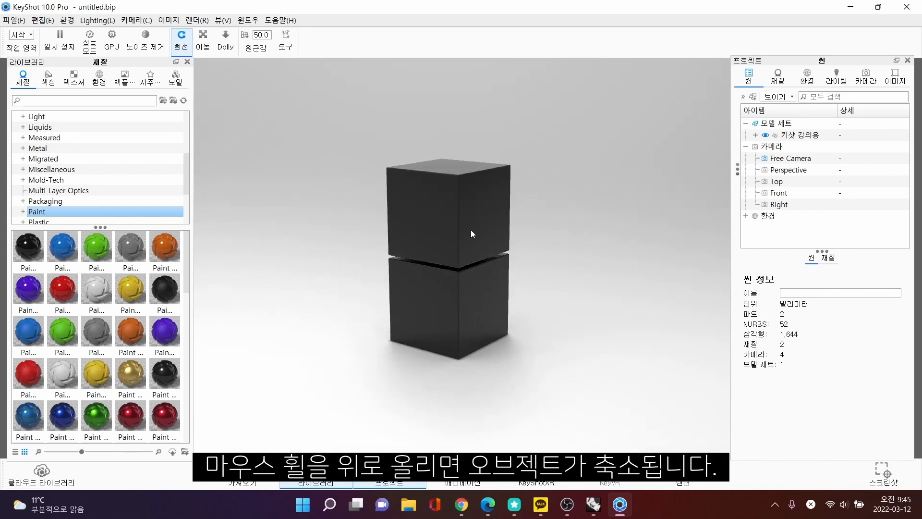
scroll(470, 234, "down", 3)
left_click_drag(441, 232, 592, 284)
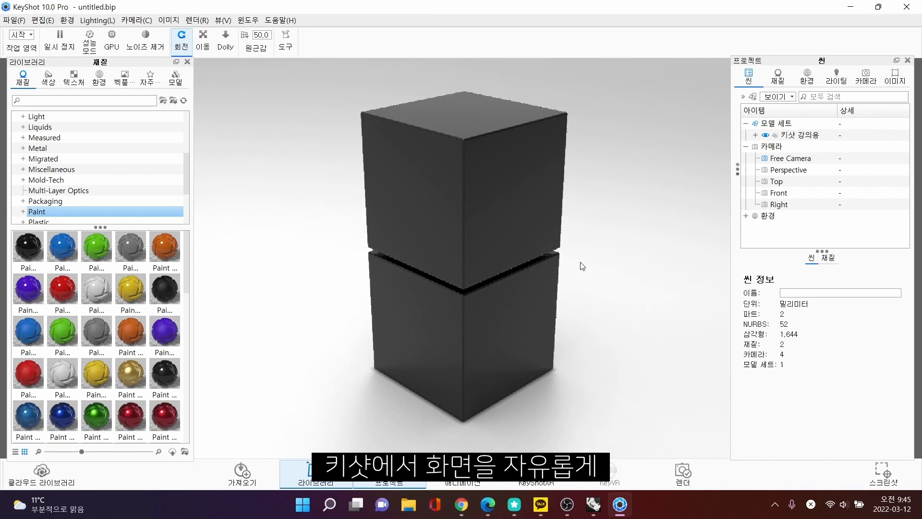
scroll(582, 267, "up", 2)
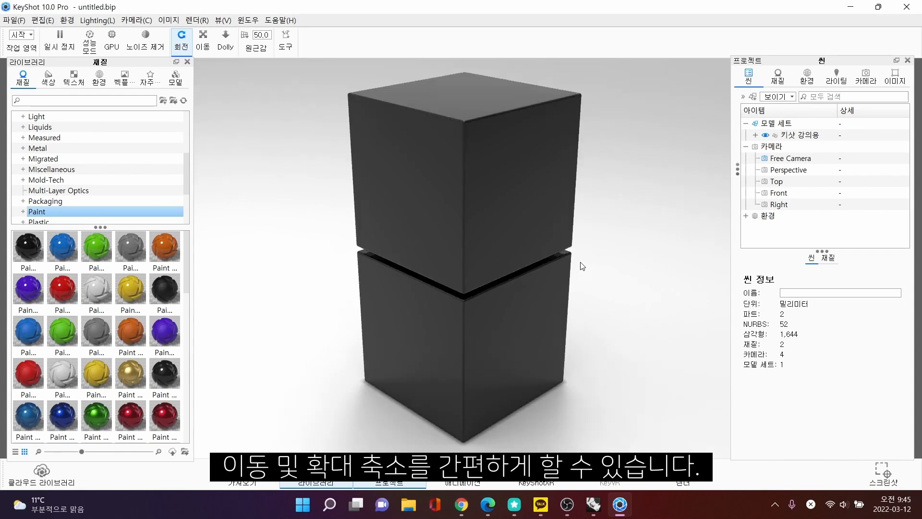
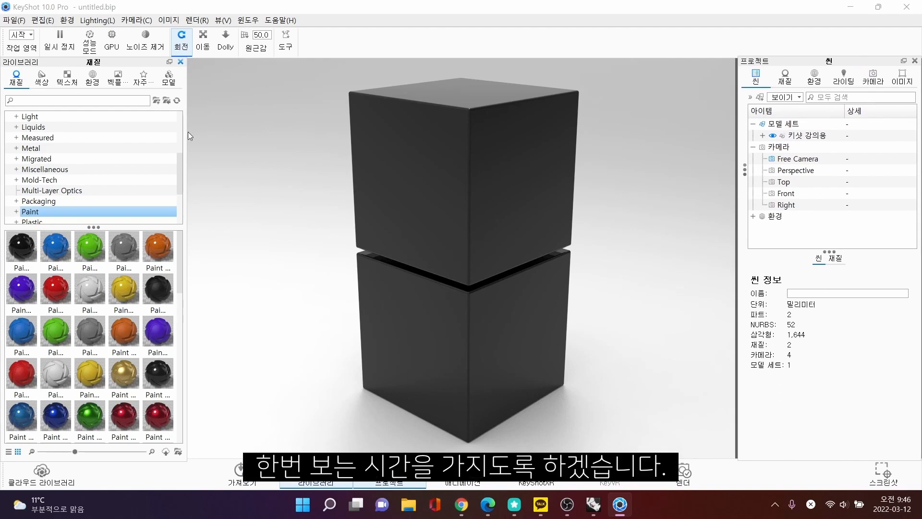
Browse the material library categories from Architectural through Gem Stones.
scroll(61, 144, "up", 4)
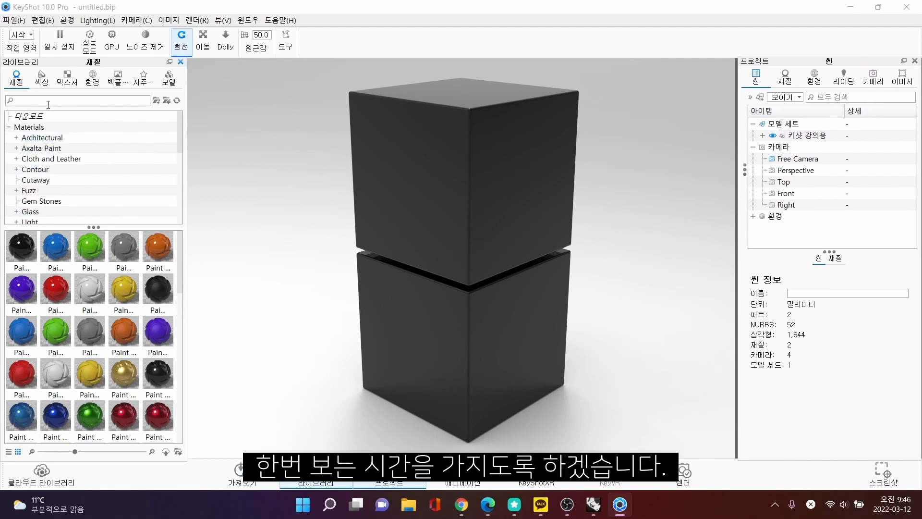
left_click(41, 79)
left_click(19, 79)
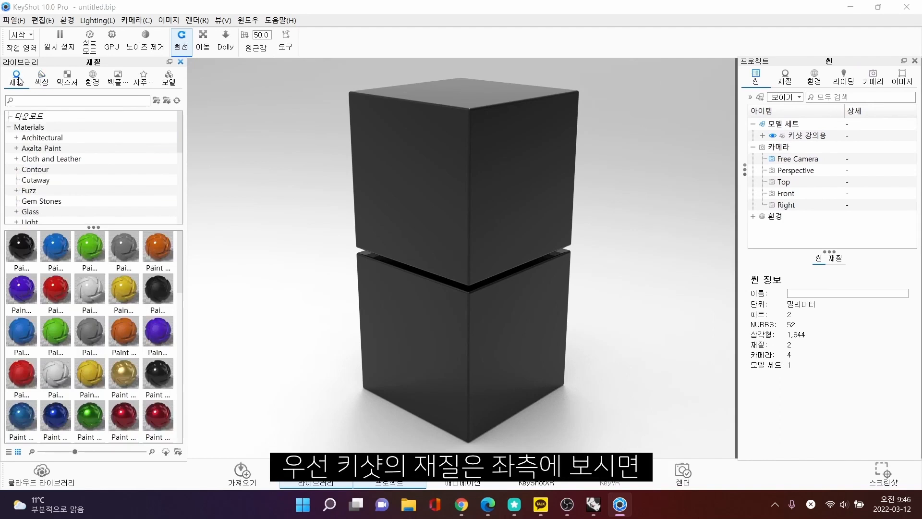
left_click(56, 127)
left_click(56, 138)
left_click(63, 148)
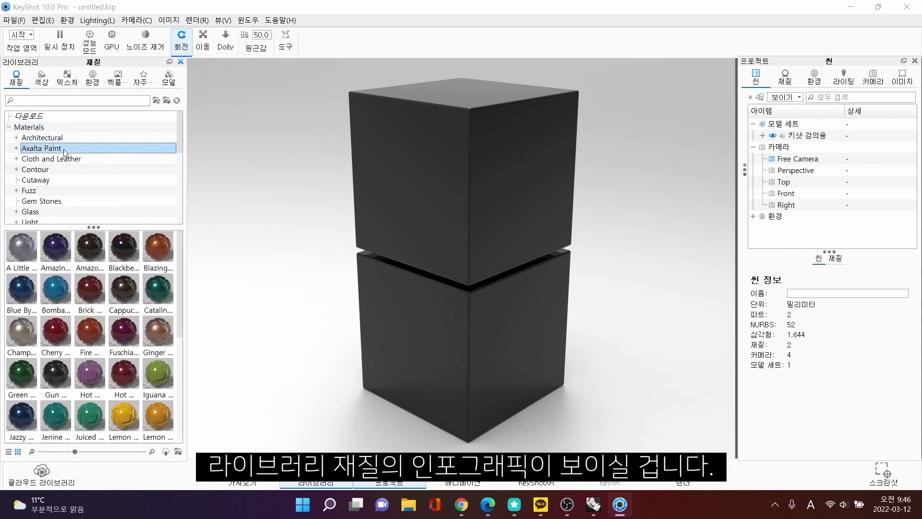
left_click(68, 159)
left_click(71, 170)
left_click(69, 180)
left_click(71, 191)
left_click(71, 200)
scroll(80, 189, "down", 1)
Browse the material library categories from Glass through Paint.
left_click(70, 181)
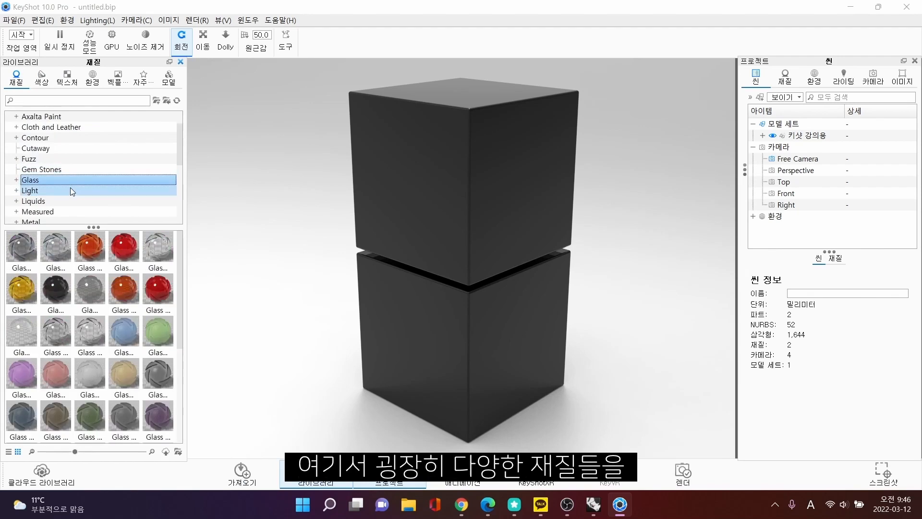
left_click(72, 191)
left_click(74, 201)
scroll(74, 202, "down", 1)
left_click(68, 181)
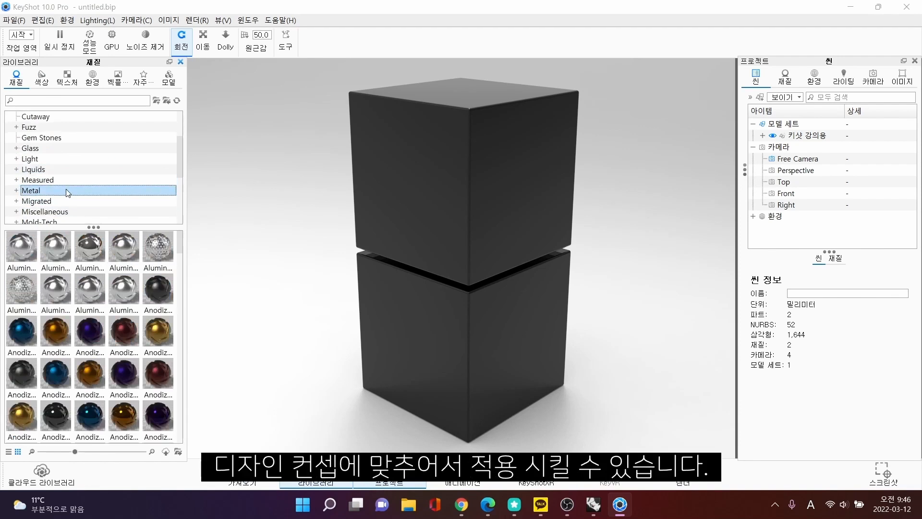
left_click(68, 193)
left_click(73, 202)
scroll(75, 202, "down", 1)
left_click(67, 149)
left_click(65, 159)
left_click(64, 180)
left_click(63, 191)
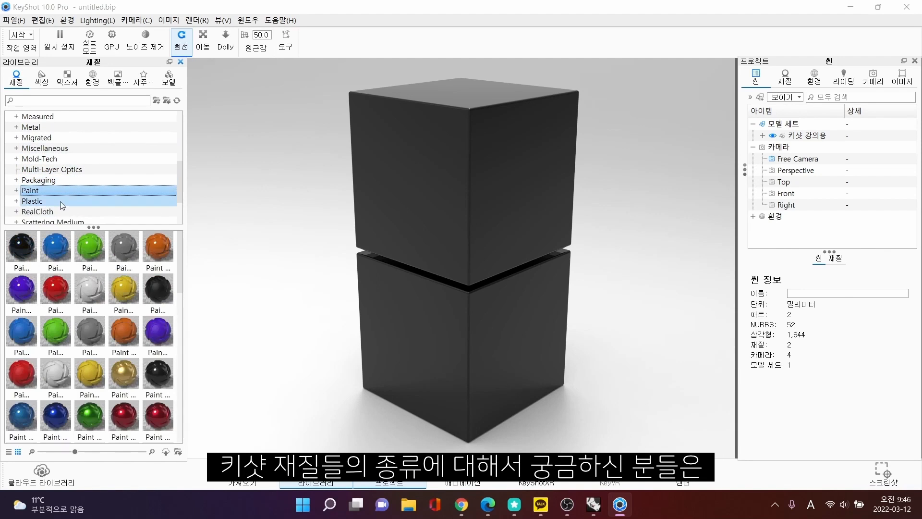
Browse the material library categories from Plastic to the end of the list.
left_click(59, 201)
left_click(74, 212)
scroll(76, 204, "down", 1)
left_click(78, 201)
left_click(78, 211)
scroll(80, 208, "down", 1)
left_click(77, 201)
left_click(81, 211)
scroll(112, 187, "up", 5)
scroll(96, 186, "down", 4)
Show the Plastic materials in the library.
left_click(91, 181)
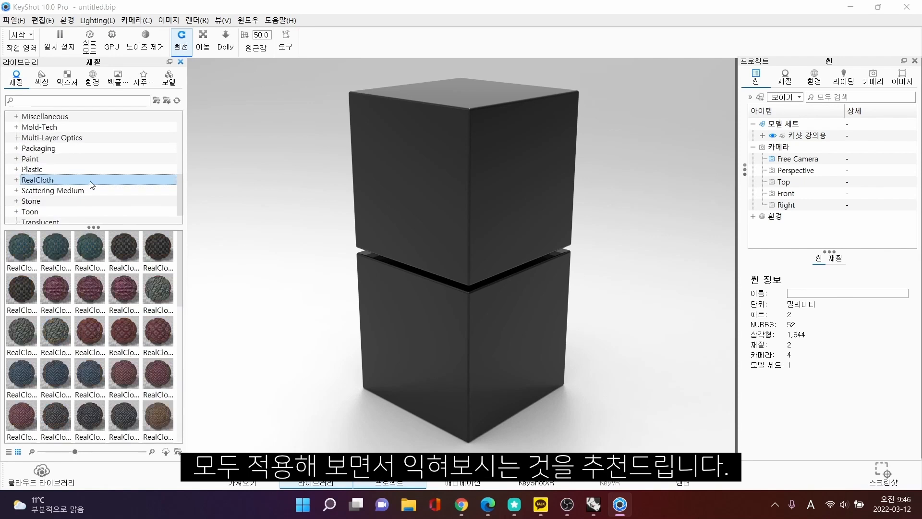
left_click(84, 170)
scroll(85, 178, "up", 5)
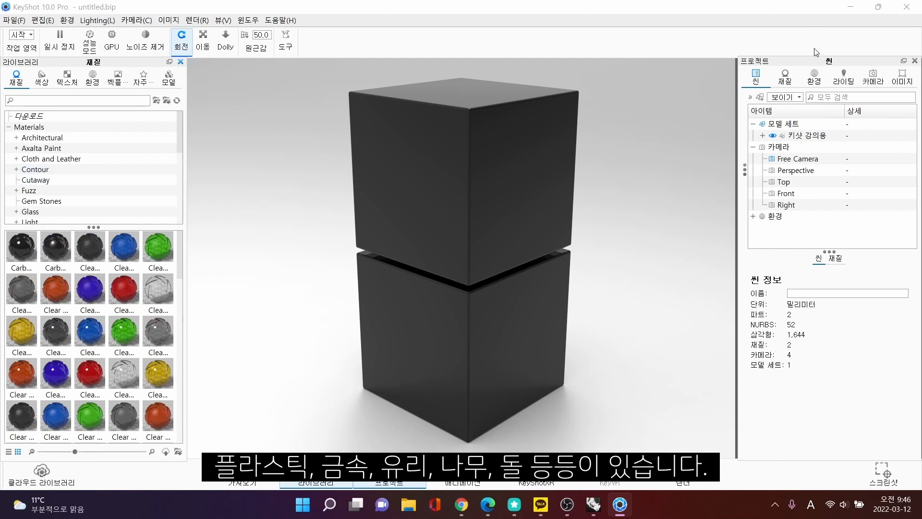
left_click_drag(842, 63, 839, 64)
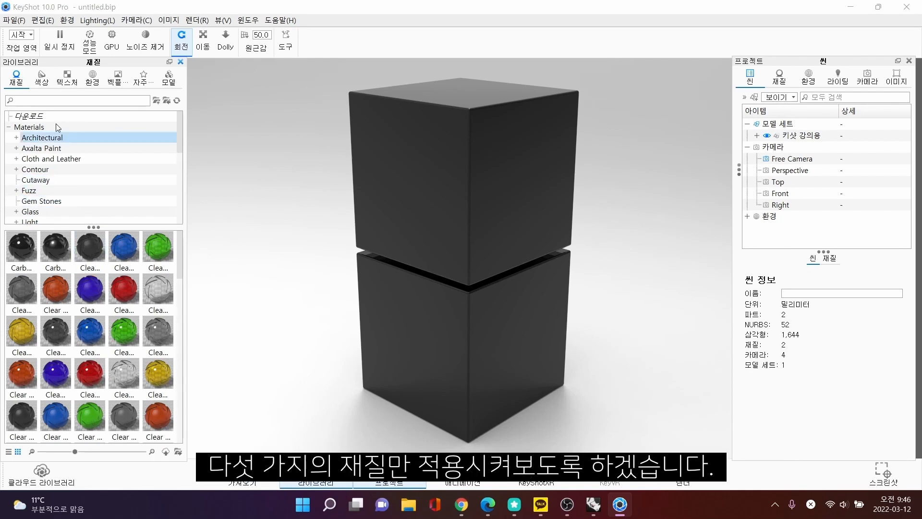
Try carbon and clear plastic materials on the boxes, ending with clear yellow on the upper box and orange on the lower one.
left_click_drag(24, 261, 436, 206)
left_click_drag(158, 250, 402, 310)
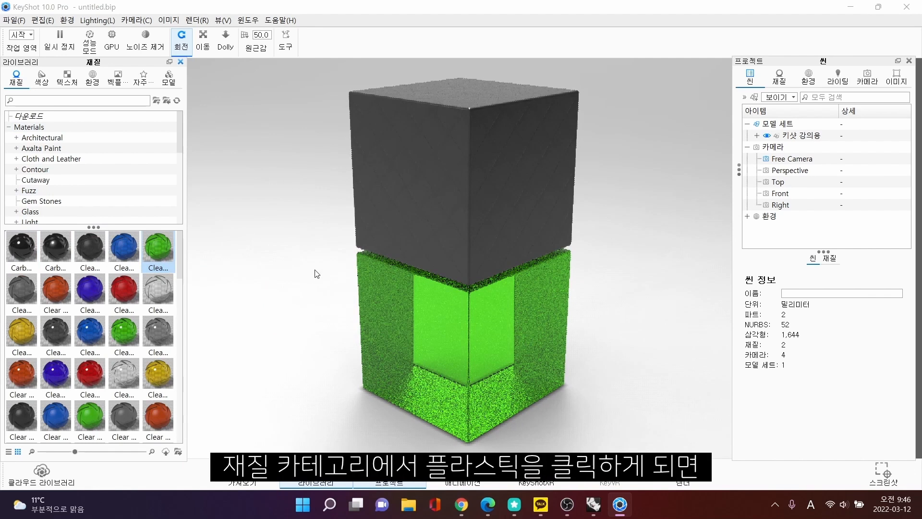
left_click_drag(55, 288, 438, 351)
left_click_drag(90, 374, 450, 206)
left_click_drag(158, 374, 473, 243)
Try opaque hard plastics on the boxes, ending with green on the upper box and grey on the lower one.
scroll(140, 375, "down", 3)
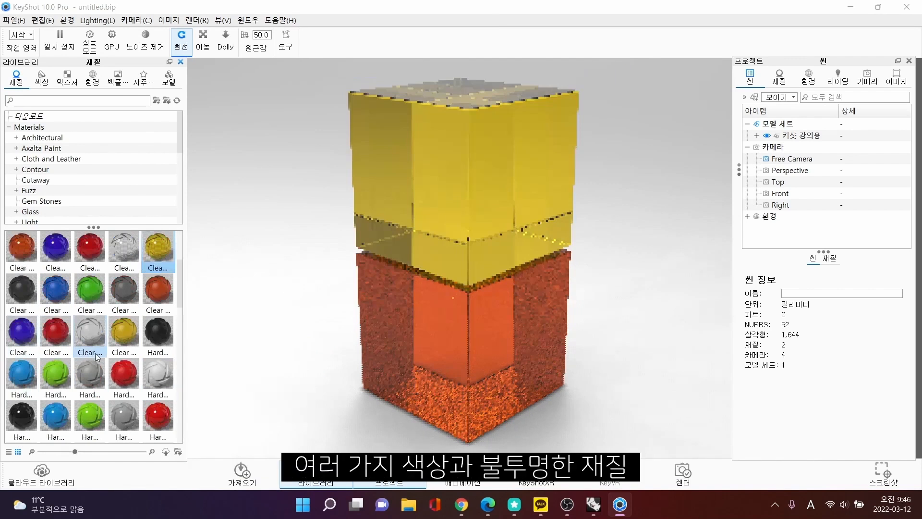
left_click_drag(157, 374, 476, 240)
left_click_drag(56, 374, 473, 321)
left_click_drag(89, 415, 423, 221)
left_click_drag(140, 423, 449, 350)
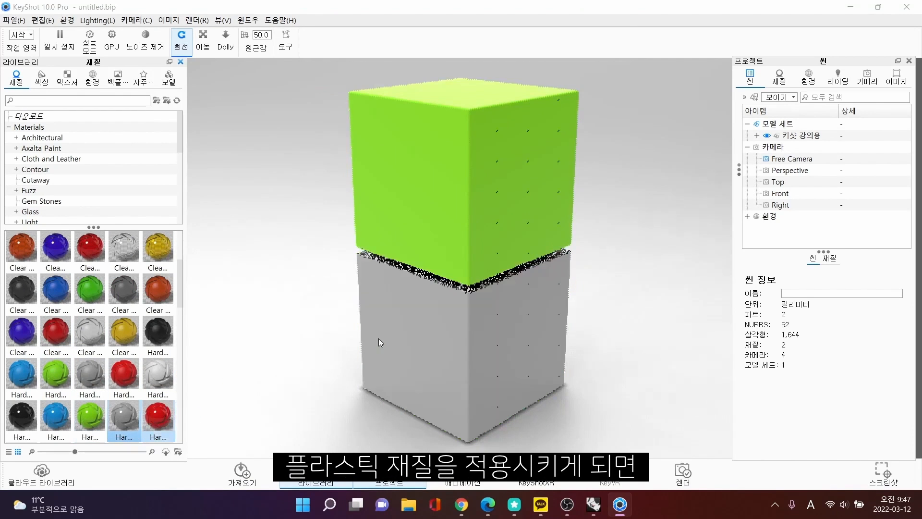
Try further plastics on the boxes, including a textured white on the lower box and a black Soft plastic on the upper one.
scroll(79, 373, "down", 5)
left_click_drag(114, 332, 468, 183)
scroll(91, 336, "down", 5)
left_click_drag(122, 398, 420, 312)
scroll(163, 368, "down", 2)
left_click_drag(158, 334, 471, 195)
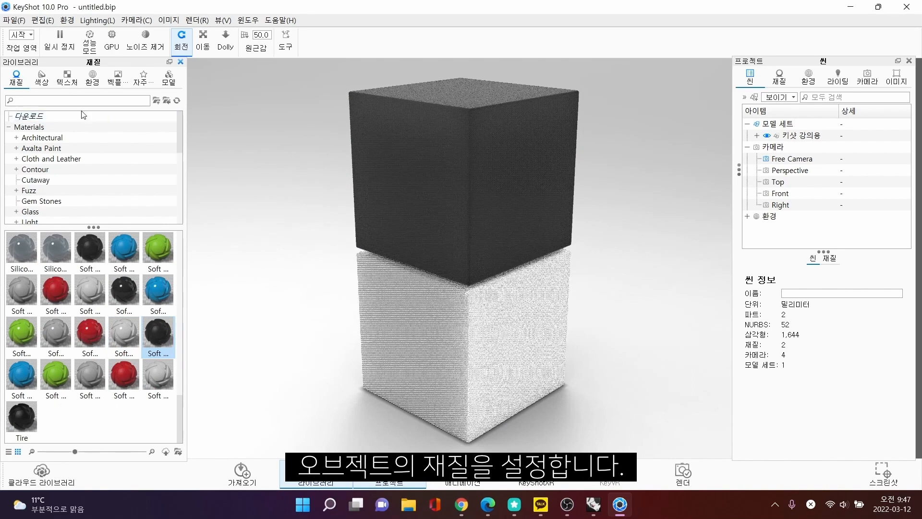
Search the materials for "metal" and apply a red Gift material to the upper box and a grey Metal material to the lower one.
type("me")
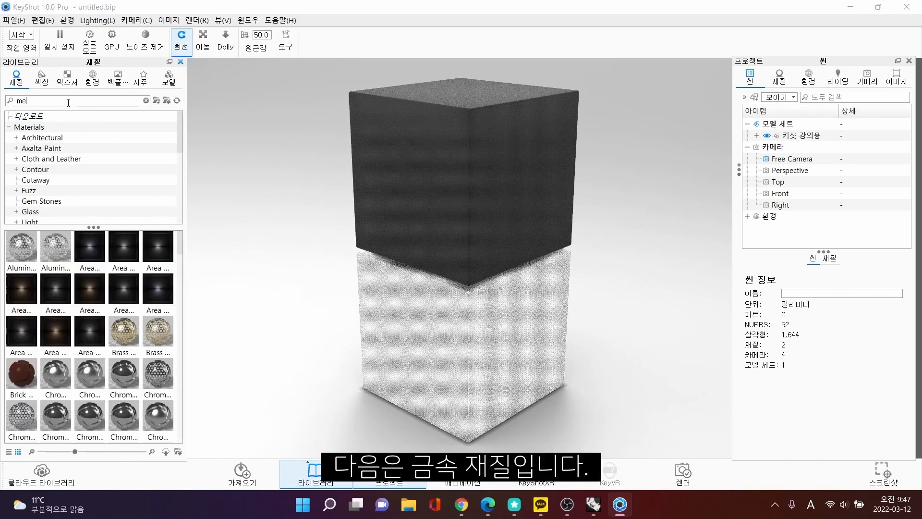
type("tal")
scroll(85, 201, "down", 4)
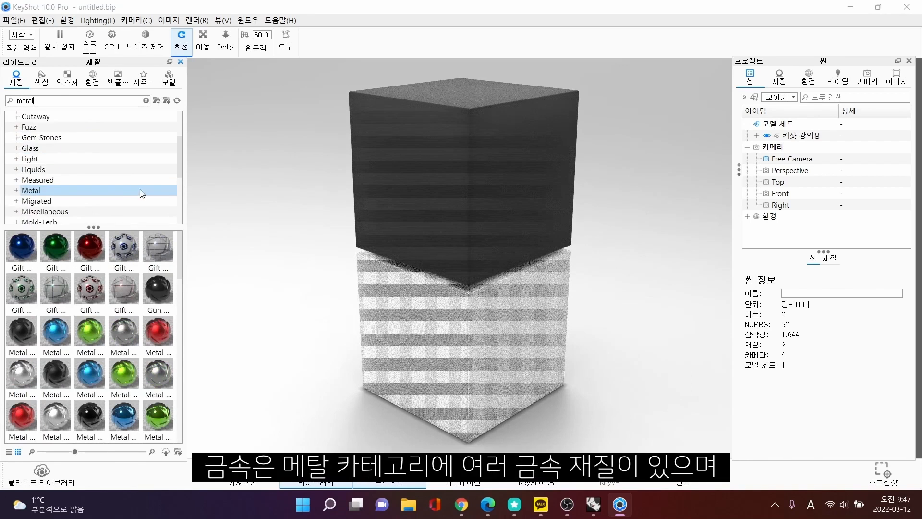
left_click_drag(87, 250, 432, 188)
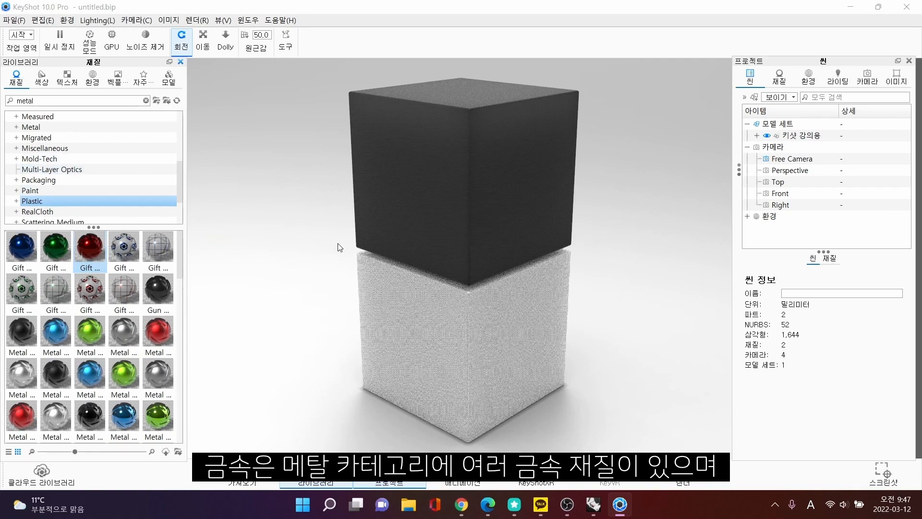
left_click_drag(150, 373, 421, 339)
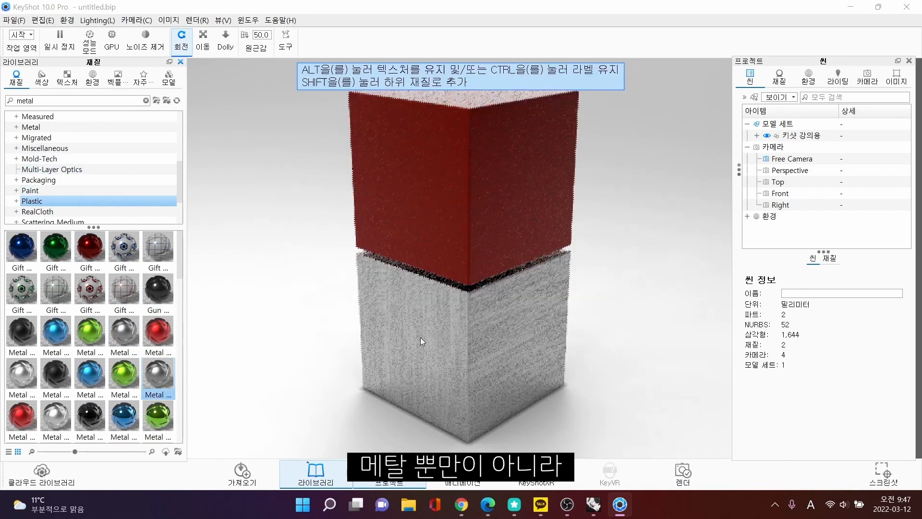
Try solid metal materials on the boxes, ending with a light silver metal on the upper box and blue on the lower one.
left_click_drag(17, 379, 508, 218)
scroll(96, 336, "down", 3)
left_click_drag(159, 247, 444, 212)
scroll(83, 335, "up", 3)
left_click_drag(142, 305, 479, 349)
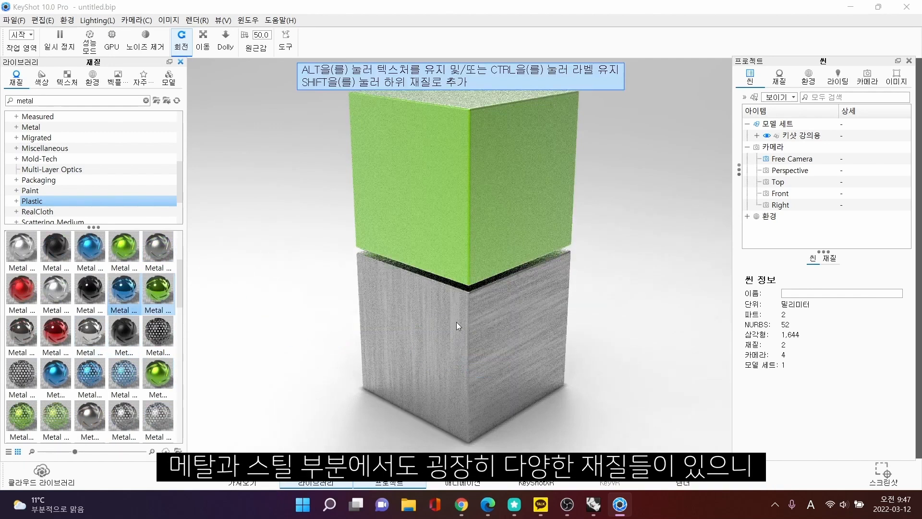
left_click_drag(96, 343, 474, 197)
scroll(68, 378, "down", 3)
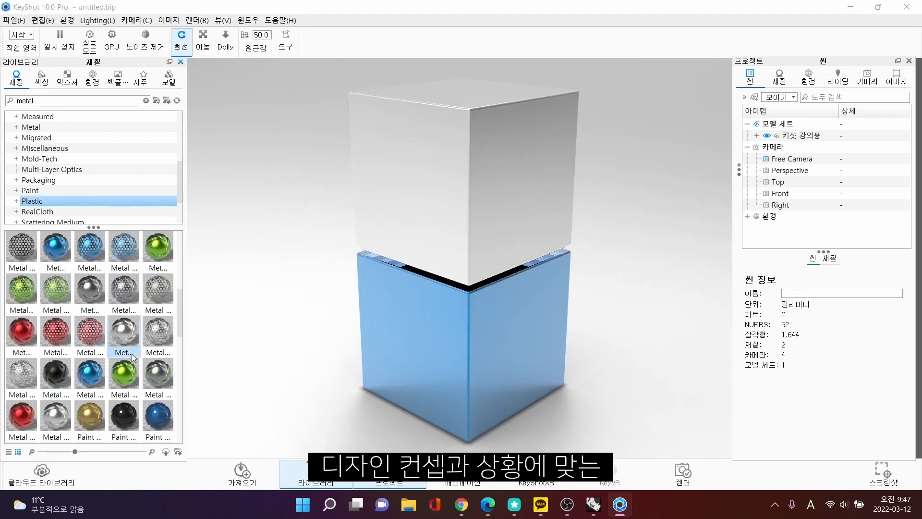
Try perforated grey metal mesh materials on the boxes, including round holes on the upper one, ending with hexagonal holes on both.
mouse_move(90, 416)
left_mouse_down()
mouse_move(201, 386)
mouse_move(443, 283)
mouse_move(450, 270)
left_mouse_up()
left_click(100, 292)
left_click_drag(125, 284, 434, 188)
left_click_drag(158, 309, 392, 333)
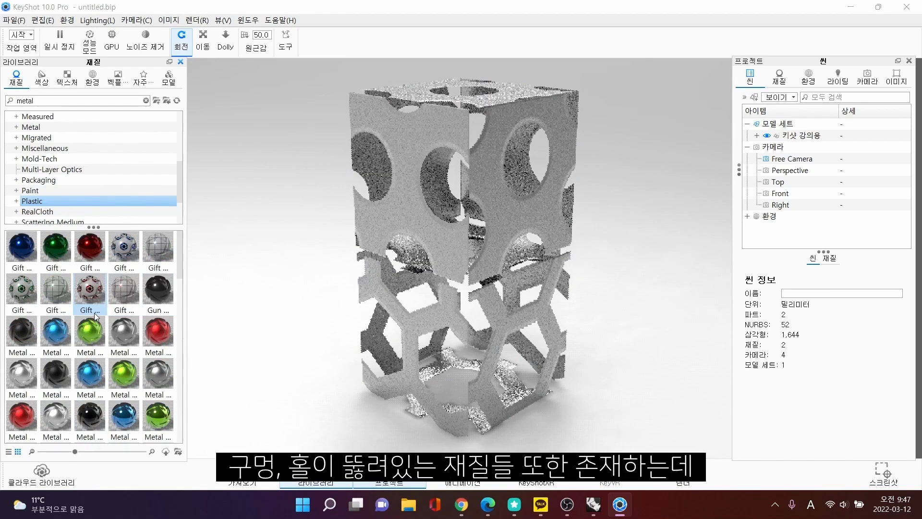
scroll(96, 308, "down", 3)
left_click(108, 291)
left_click_drag(34, 264, 483, 189)
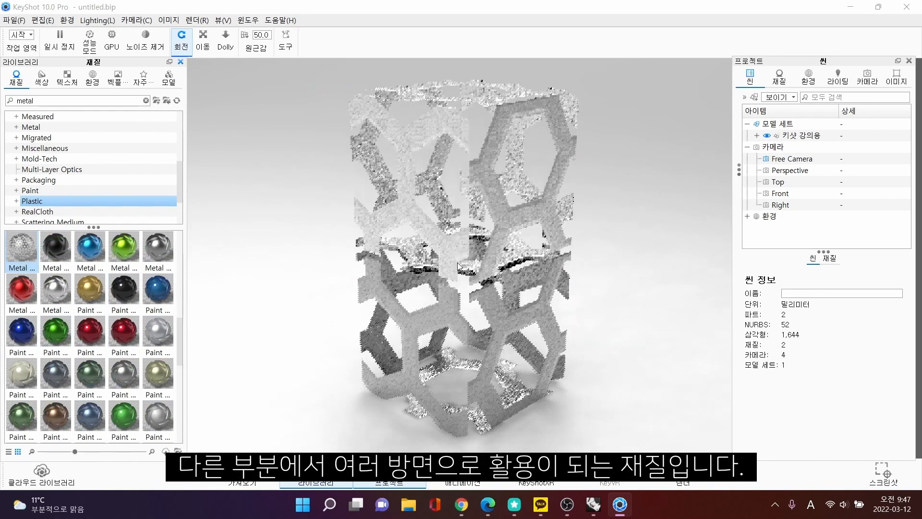
Apply a red metal mesh material to the lower box and a blue metal mesh material to the upper one.
scroll(129, 383, "down", 4)
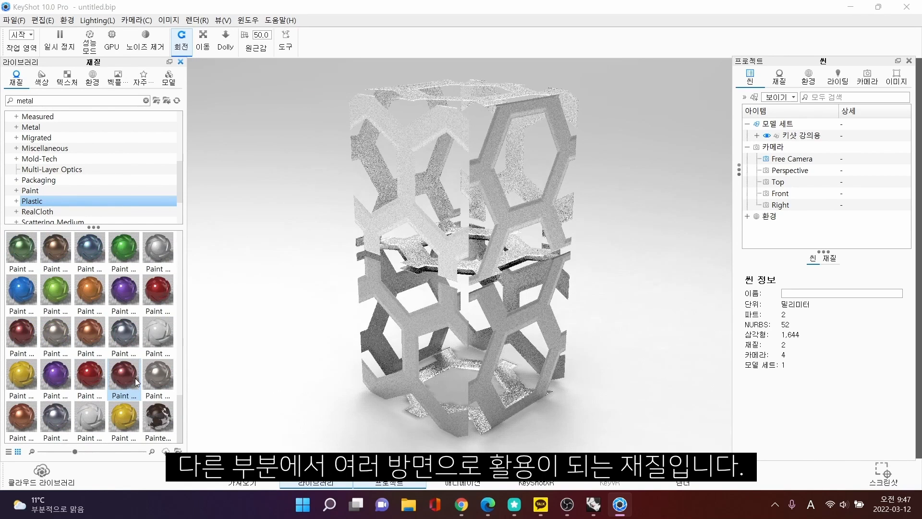
scroll(65, 397, "up", 4)
left_click_drag(89, 247, 427, 328)
scroll(18, 345, "up", 2)
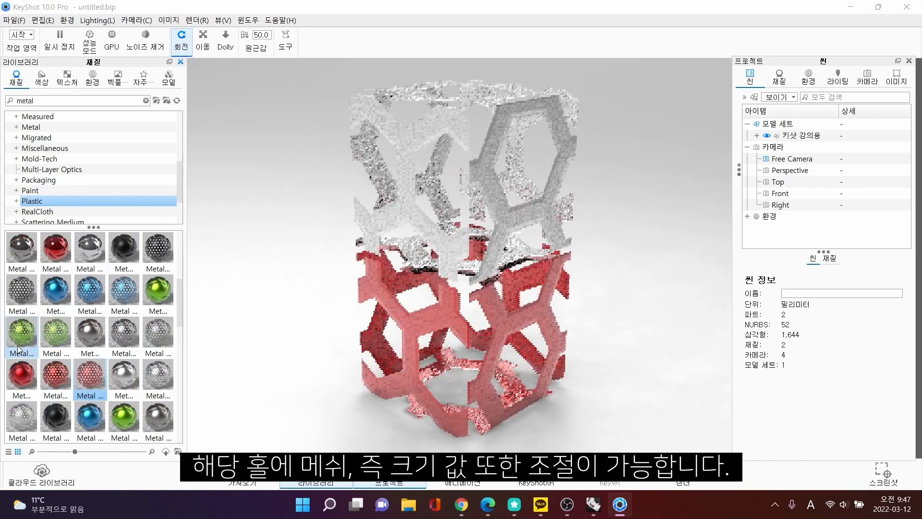
left_click_drag(125, 414, 489, 178)
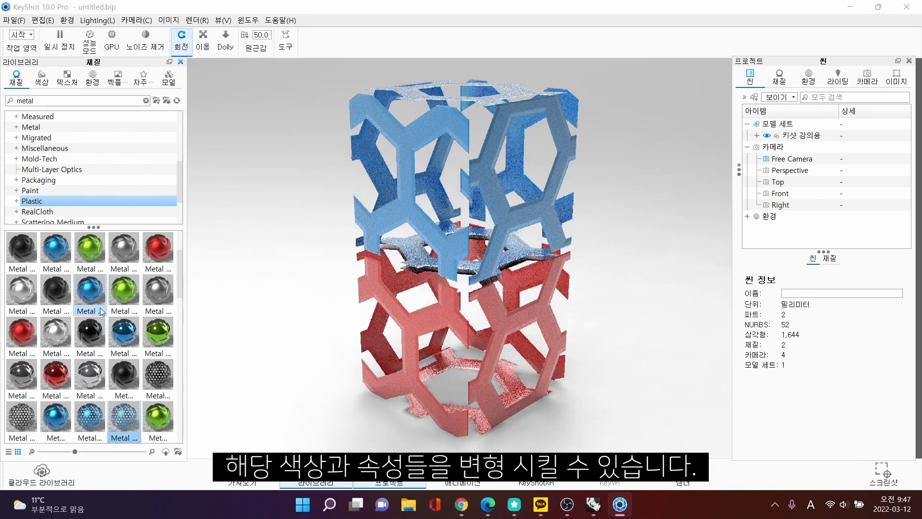
mouse_move(102, 311)
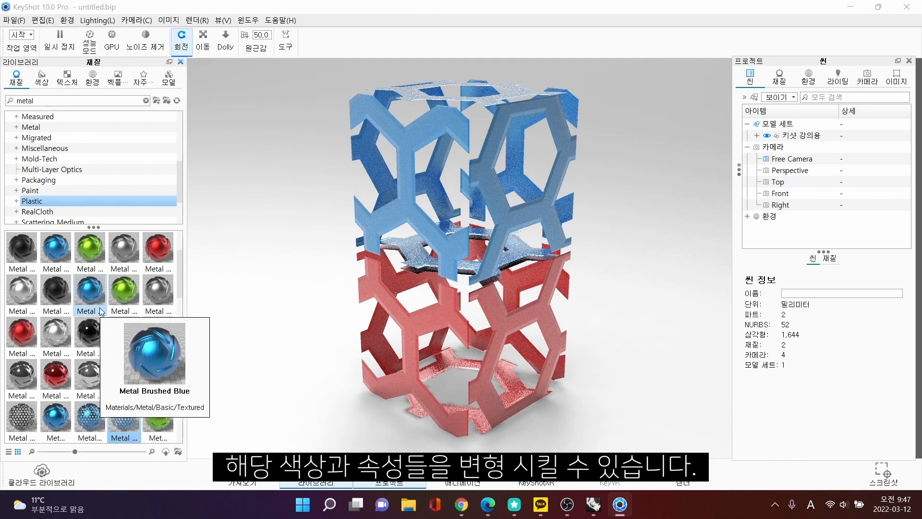
Switch to the Glass materials and apply clear glass to the upper and lower boxes.
scroll(80, 178, "down", 1)
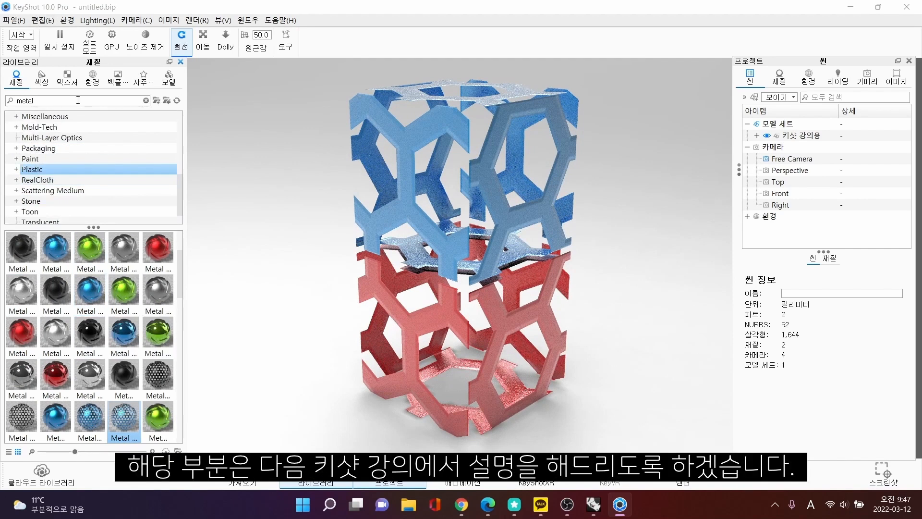
scroll(85, 144, "down", 1)
scroll(86, 145, "up", 4)
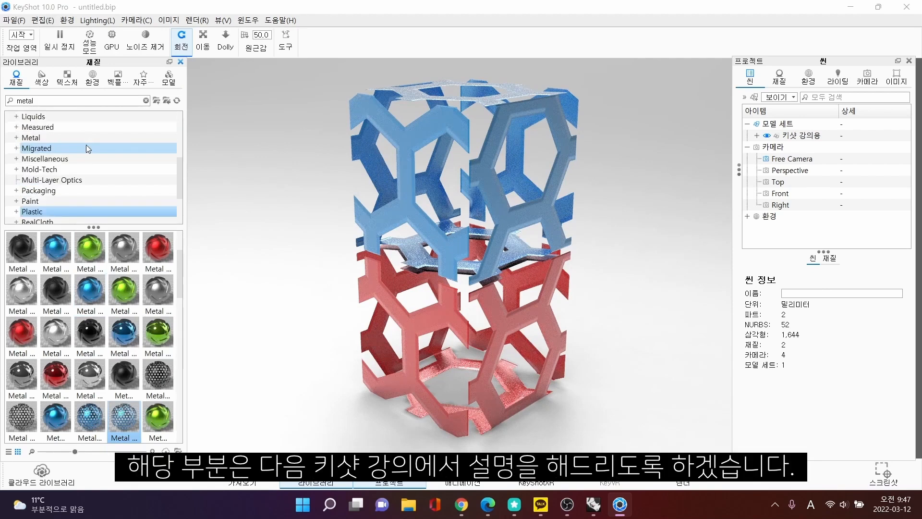
left_click(74, 159)
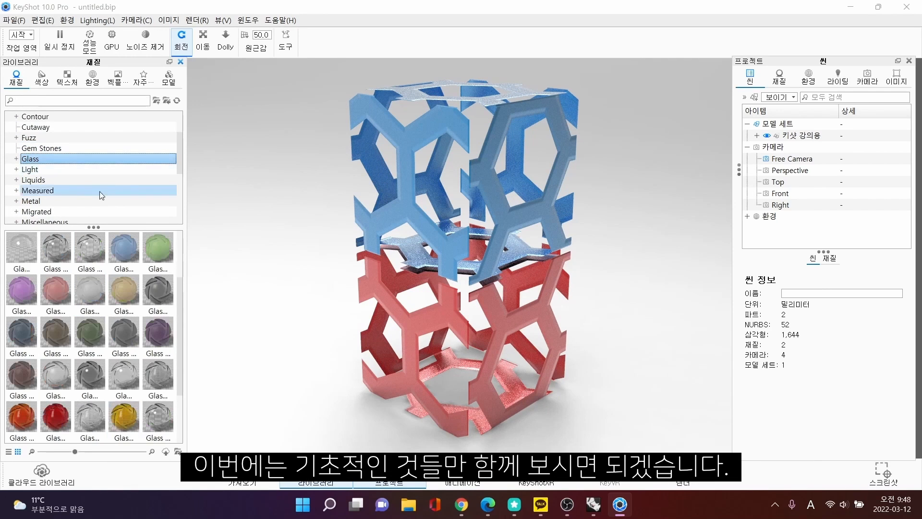
left_click_drag(90, 248, 465, 225)
scroll(119, 327, "down", 2)
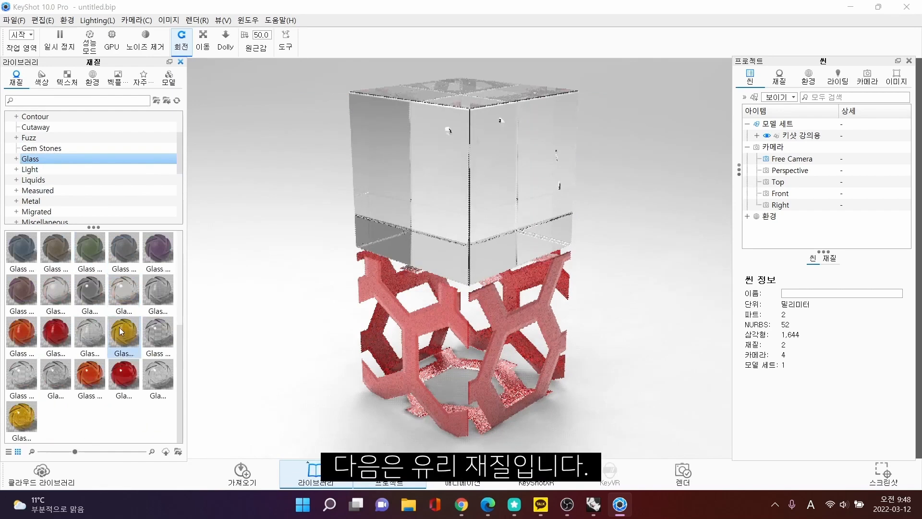
left_click_drag(139, 338, 480, 347)
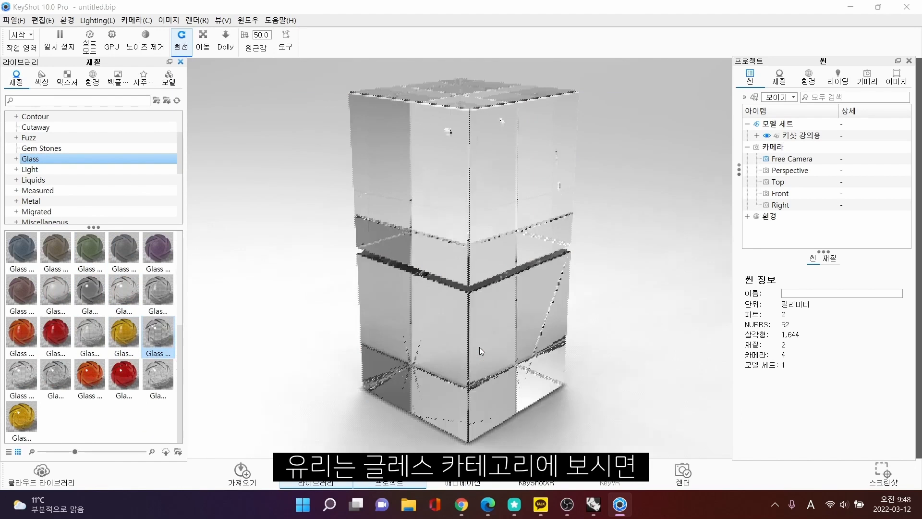
Try coloured glass on the boxes, including amber on the upper and black on the lower, ending with clear glass on both.
left_click_drag(124, 375, 461, 225)
left_click_drag(44, 332, 443, 353)
left_click_drag(21, 288, 459, 180)
left_click_drag(47, 251, 440, 339)
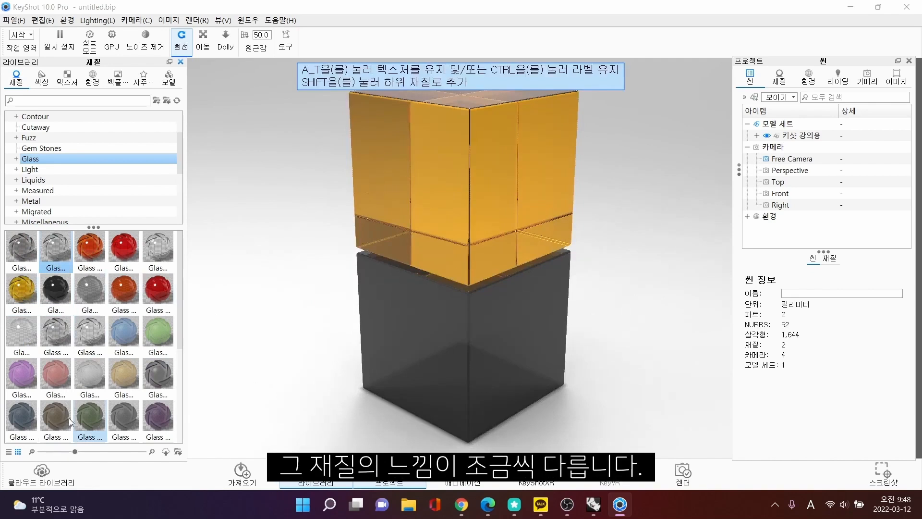
left_click_drag(32, 395, 453, 205)
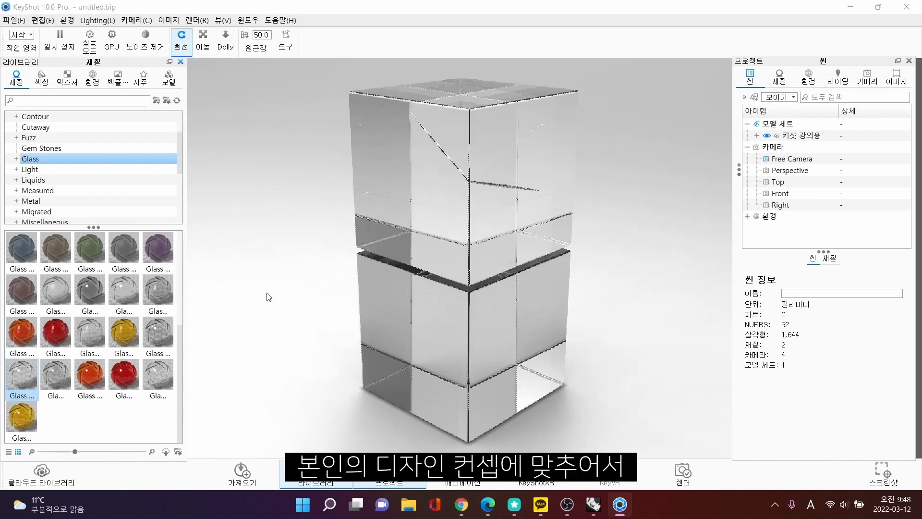
Try tinted glass on the boxes, using dark purple and light blue on the upper box and light purple on the lower one.
left_click_drag(158, 247, 416, 224)
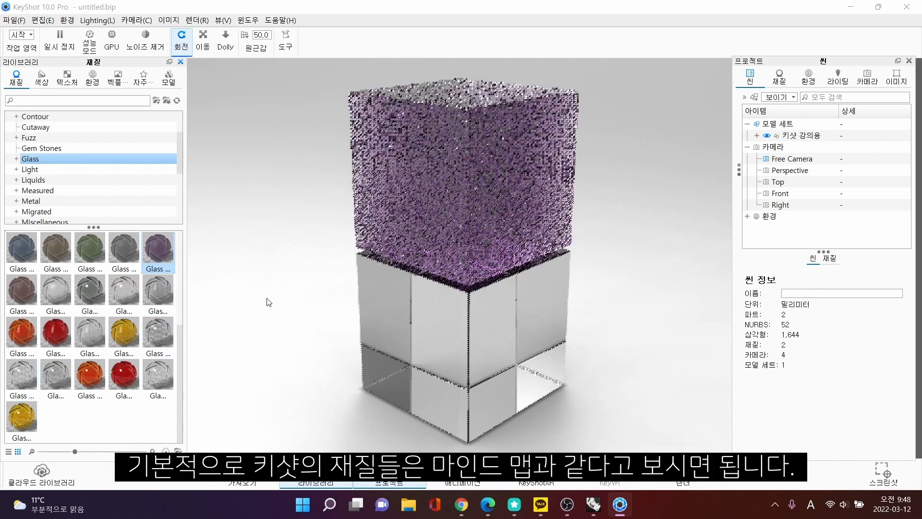
scroll(137, 287, "up", 4)
left_click_drag(34, 368, 404, 336)
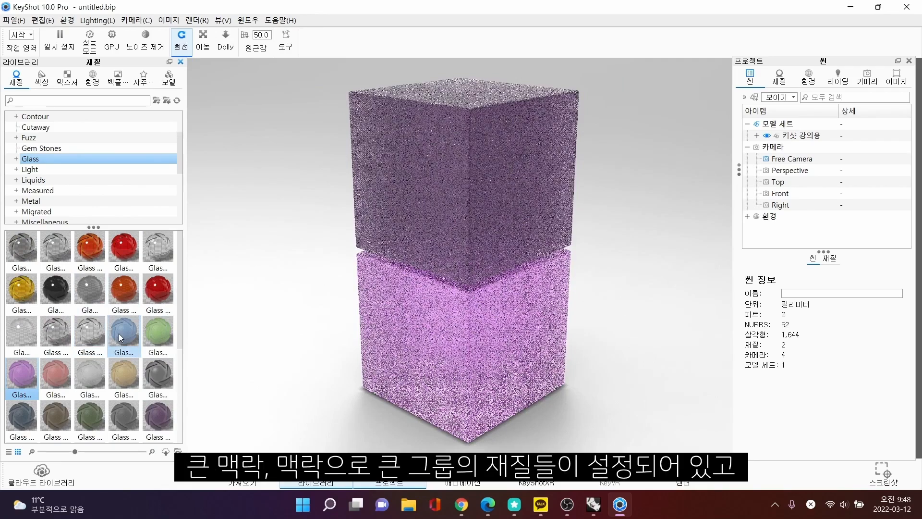
mouse_move(119, 334)
left_click_drag(119, 333, 432, 207)
Apply grey glass to the lower box, clear glass to the upper one, and replace the lower box's glass with a clear one.
left_click_drag(78, 309, 423, 336)
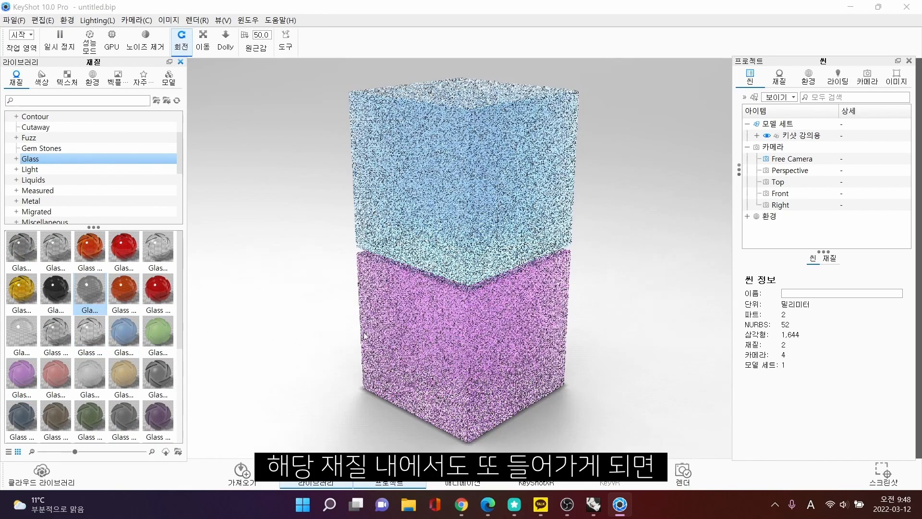
left_click_drag(151, 249, 515, 198)
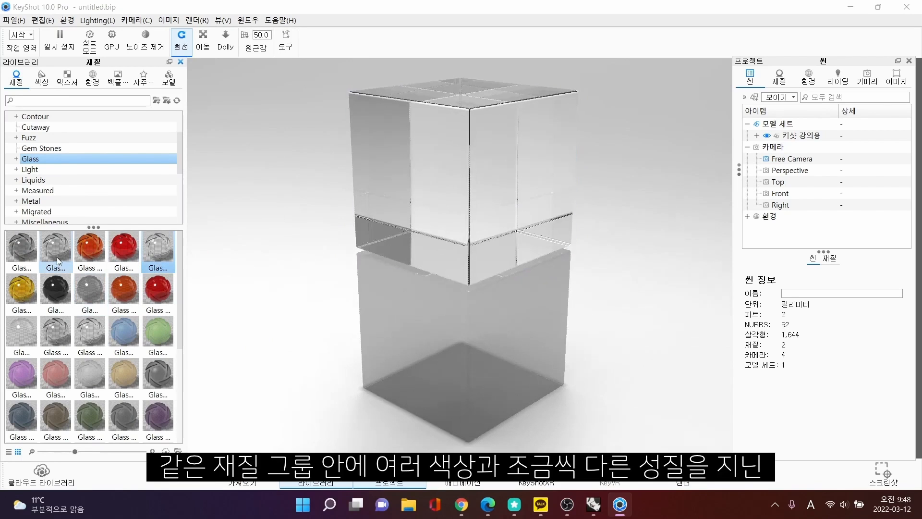
left_click_drag(59, 258, 433, 364)
Switch to the Wood materials and apply Ash to the upper box and a light maple to the lower one.
scroll(114, 143, "down", 4)
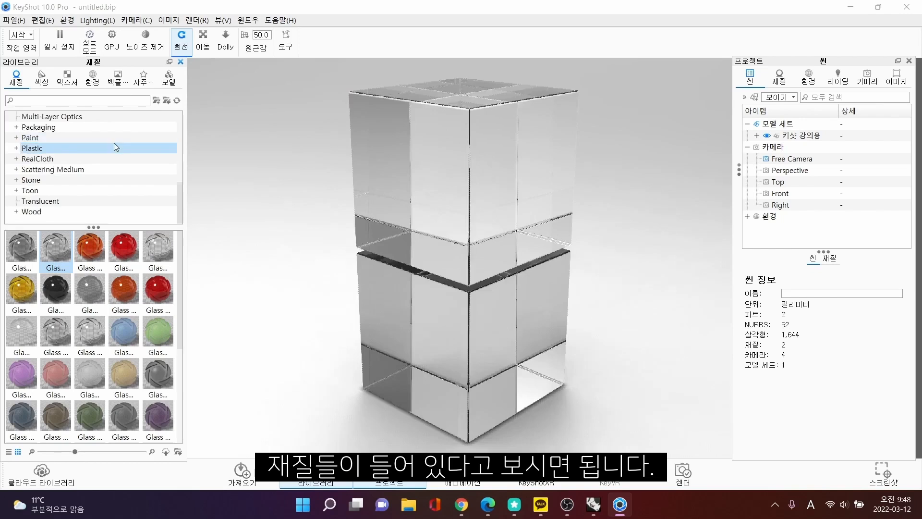
left_click(78, 211)
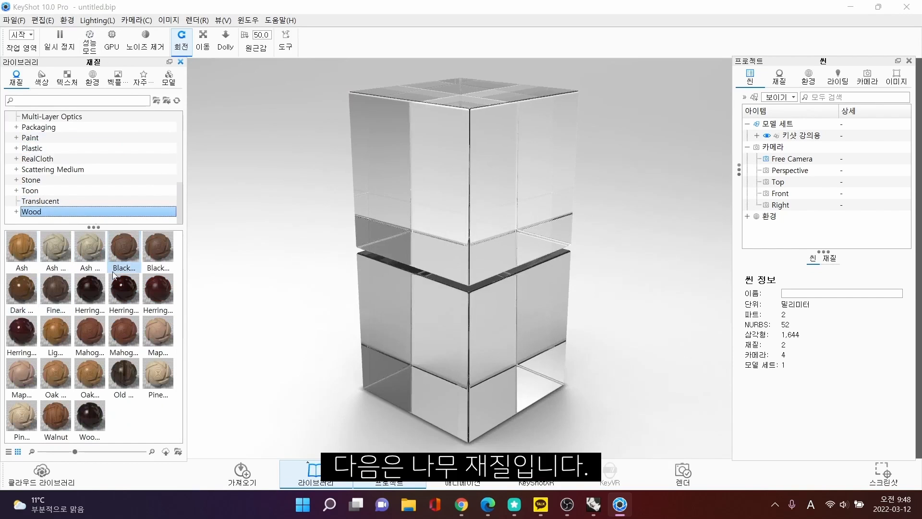
left_click_drag(30, 247, 467, 188)
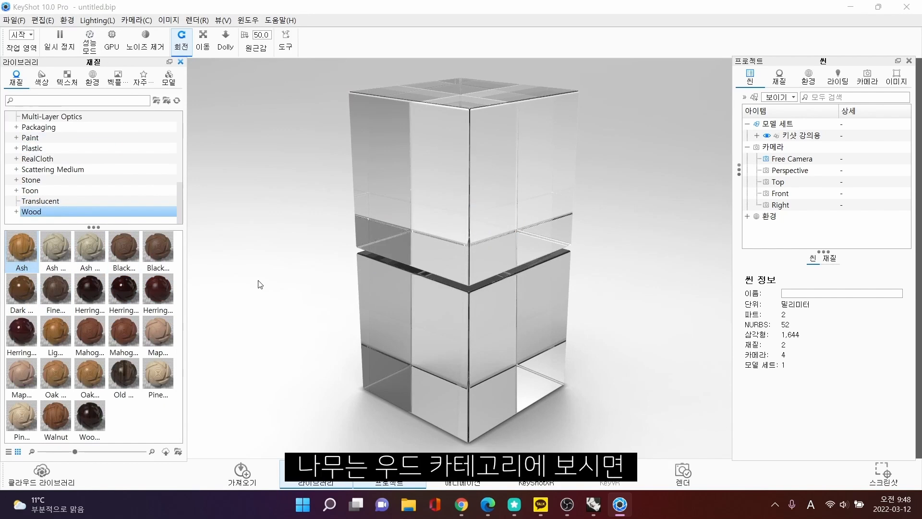
left_click_drag(146, 335, 370, 342)
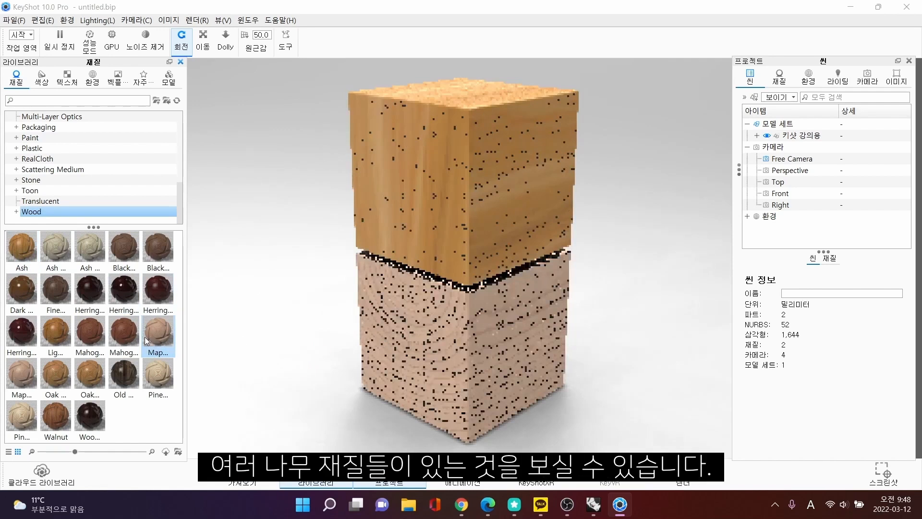
Try other woods on the boxes, ending with Walnut on the upper box and a pale ringed wood on the lower one.
left_click_drag(121, 377, 465, 178)
left_click_drag(37, 337, 474, 330)
left_click_drag(94, 245, 397, 189)
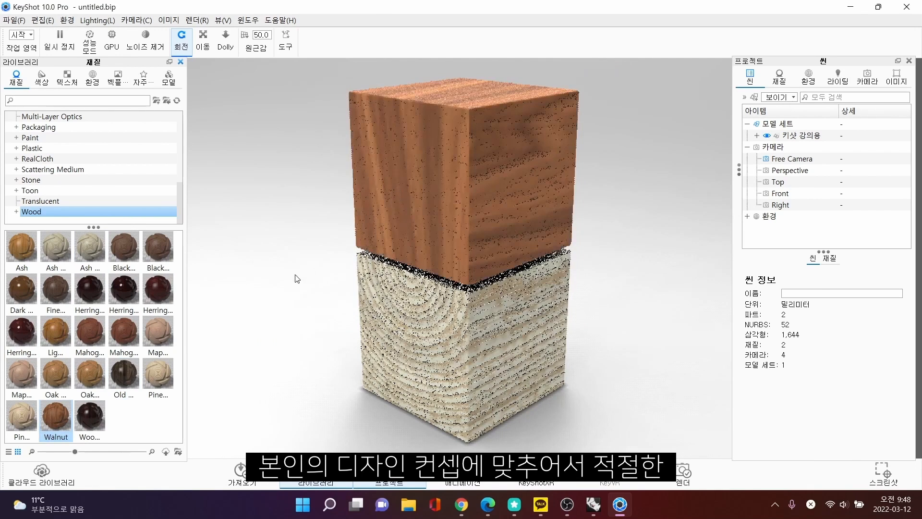
Try more woods on the boxes, ending with a dark brown wood on the upper box and a reddish herringbone on the lower one.
left_click_drag(22, 415, 469, 165)
left_click_drag(171, 348, 422, 342)
left_click_drag(21, 333, 431, 314)
left_click_drag(31, 284, 455, 169)
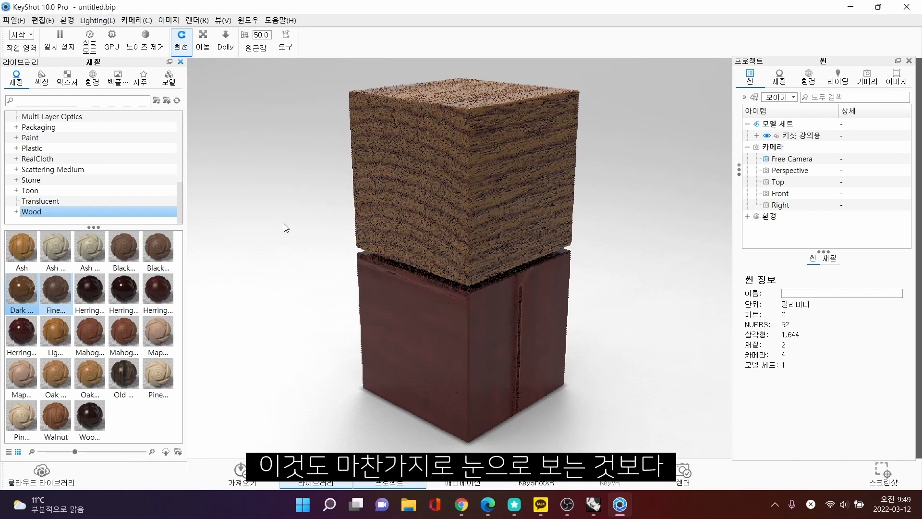
left_click_drag(157, 300, 402, 310)
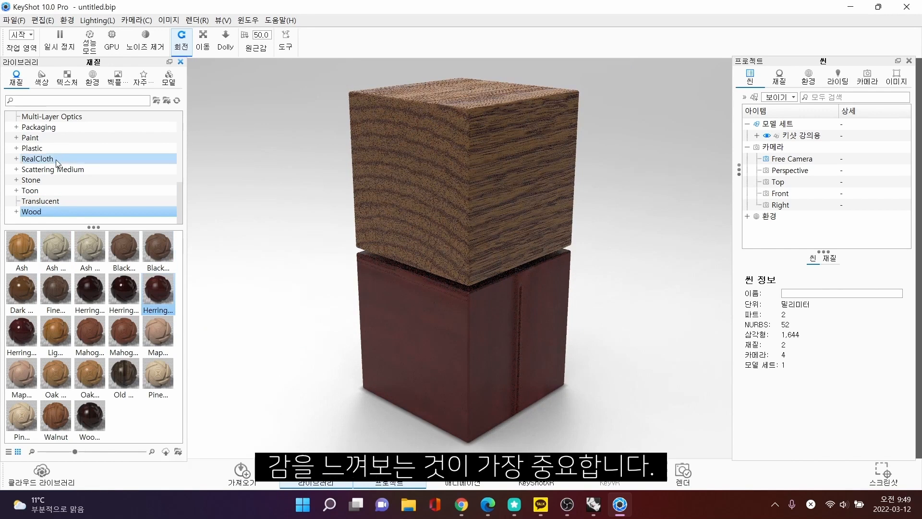
Switch to the Stone materials and apply light blue granite to the upper box and grey granite to the lower one.
left_click(53, 180)
left_click_drag(21, 246, 497, 226)
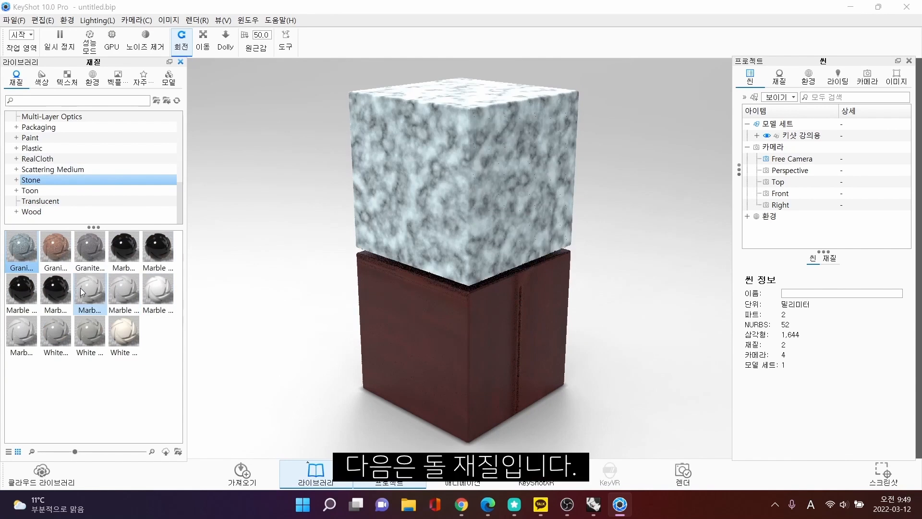
left_click_drag(92, 256, 417, 330)
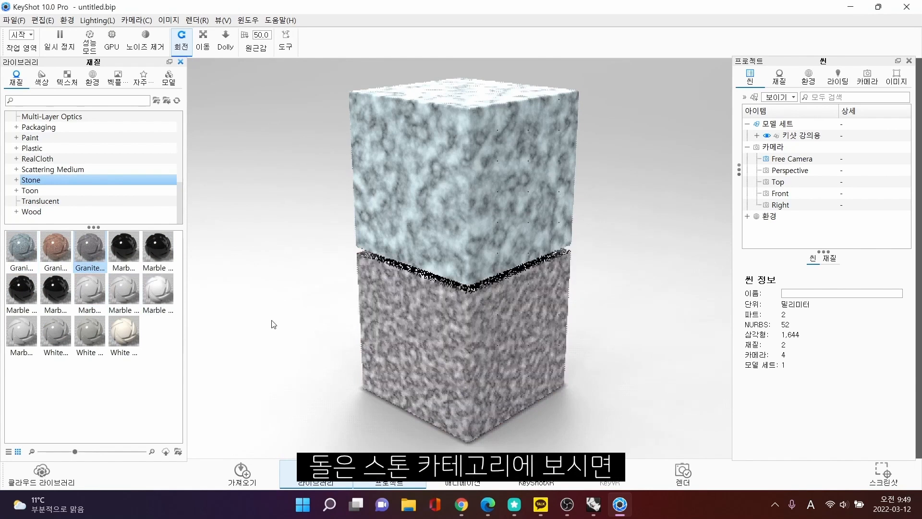
Try marble and white stones, including black marble on the lower box, ending with white marble on the upper and greyish-white stone on the lower.
left_click_drag(159, 293, 450, 178)
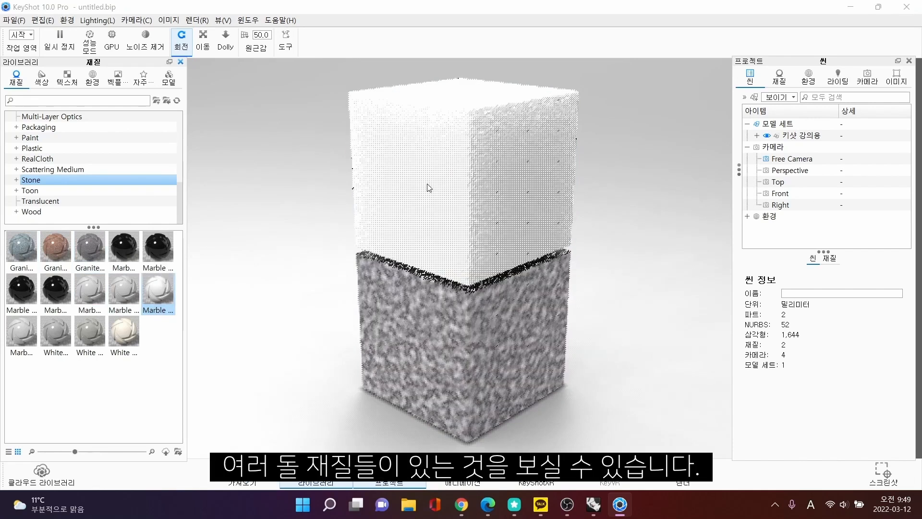
left_click_drag(124, 247, 416, 332)
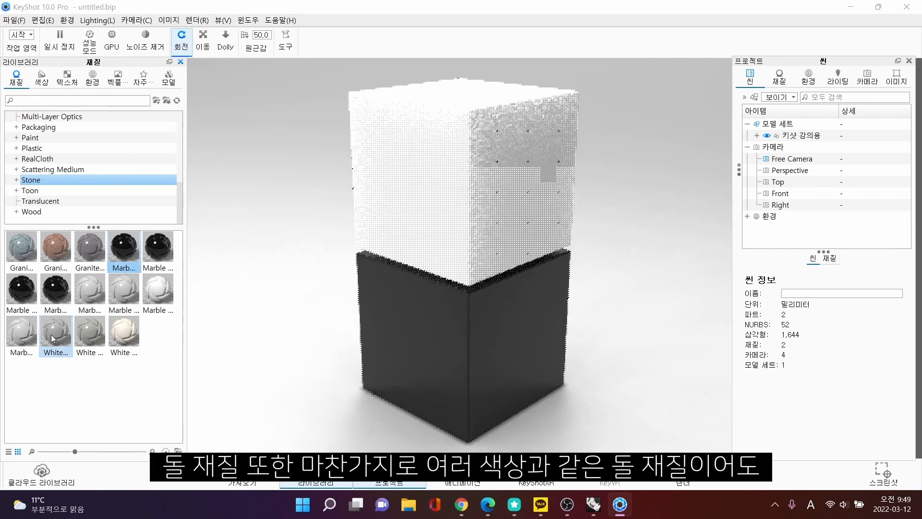
left_click(13, 335)
left_click_drag(14, 335, 451, 188)
left_click_drag(123, 336, 385, 360)
left_click(85, 339)
left_click_drag(85, 339, 405, 335)
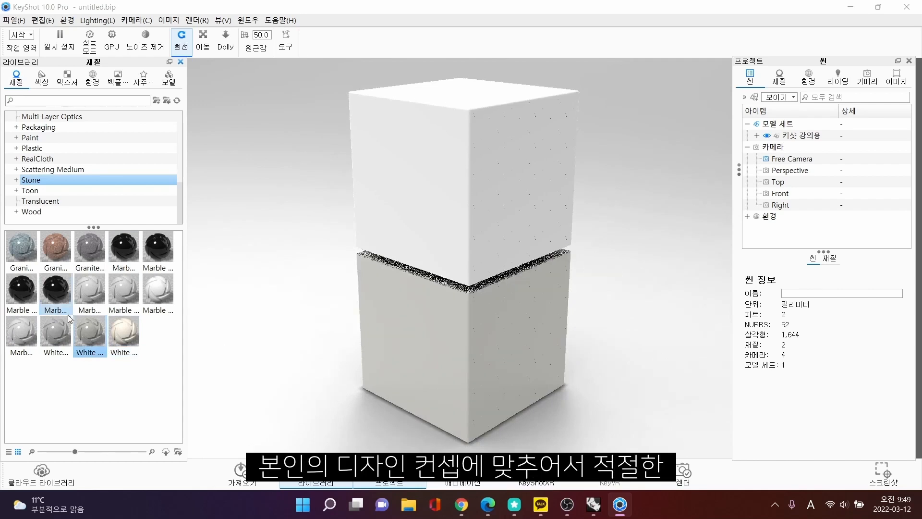
Try pink granite on the upper box and a light White stone on the lower one, ending with black marble on the upper box.
left_click(58, 252)
left_click_drag(57, 252, 471, 215)
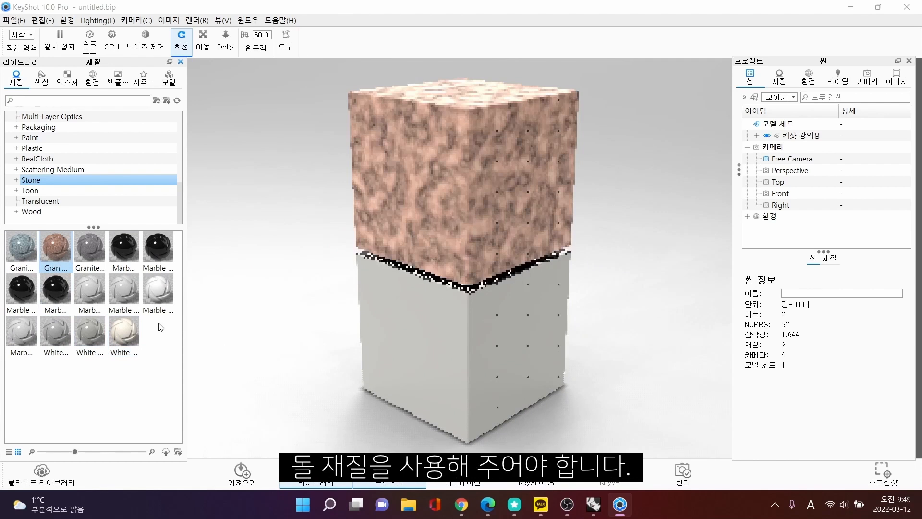
left_click_drag(56, 337, 441, 313)
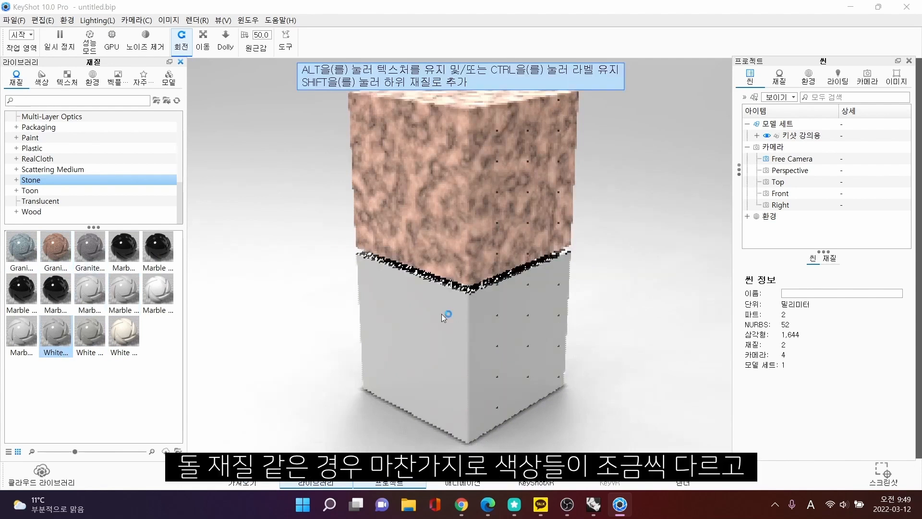
left_click_drag(22, 290, 372, 221)
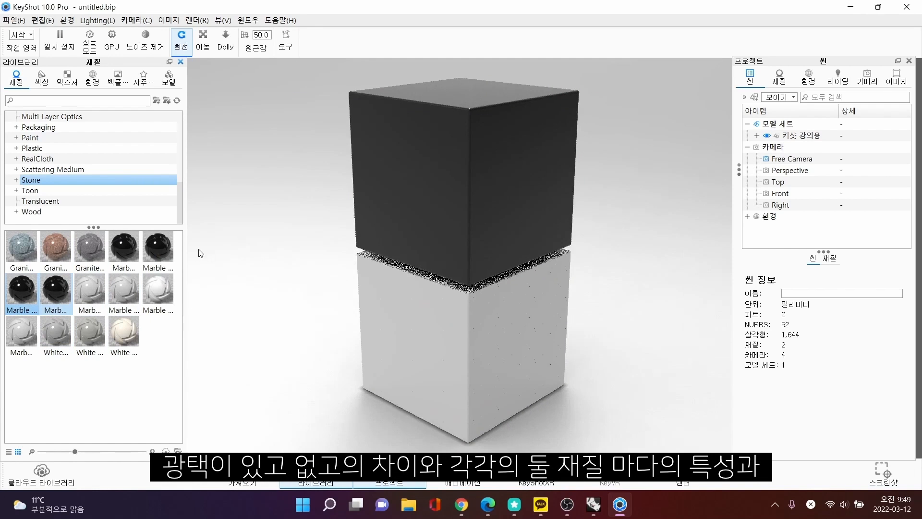
left_click_drag(154, 248, 444, 219)
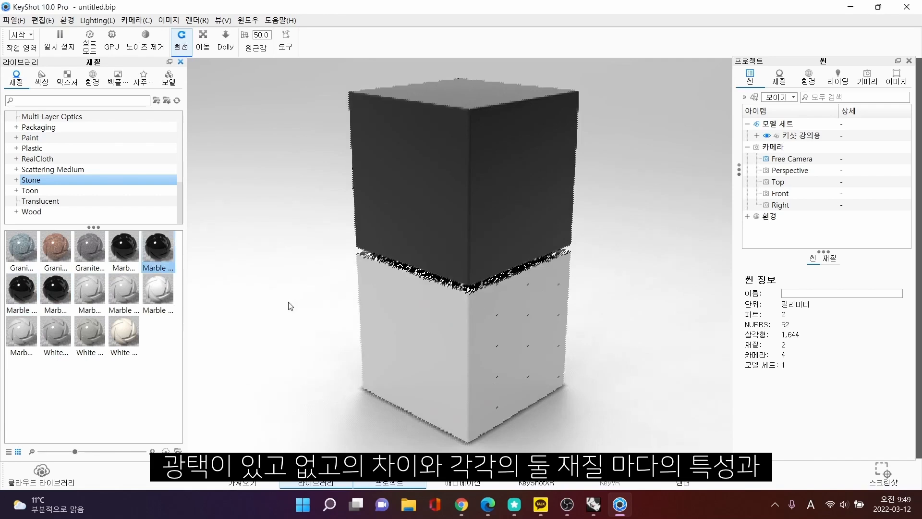
Try light blue granite on the upper box and white marble on the lower one.
left_click_drag(26, 252, 418, 213)
left_click_drag(90, 288, 288, 321)
left_click_drag(158, 288, 418, 330)
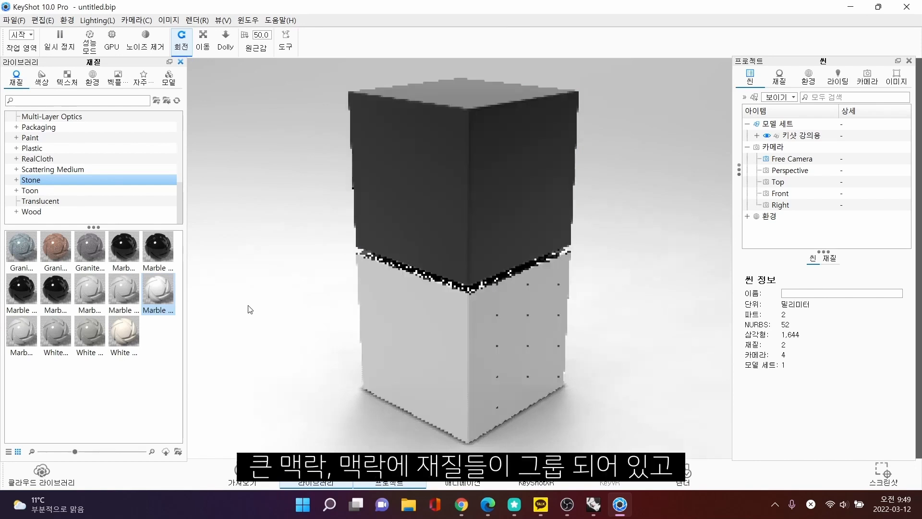
Search the material library for "metal" and apply a blue metal to the upper box and a polished silver metal to the lower one.
scroll(41, 166, "up", 3)
scroll(41, 166, "up", 4)
left_click(57, 99)
type("metal")
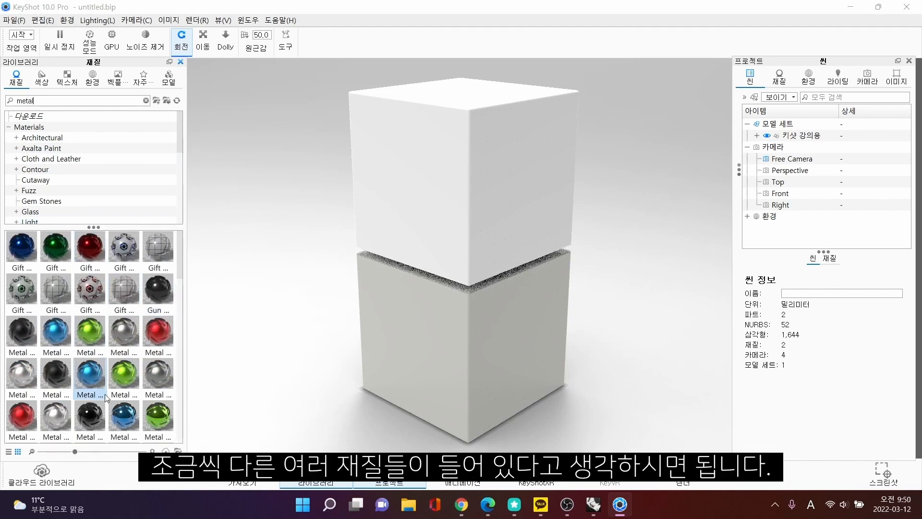
left_click_drag(125, 417, 459, 236)
scroll(146, 385, "down", 3)
left_click_drag(90, 331, 474, 326)
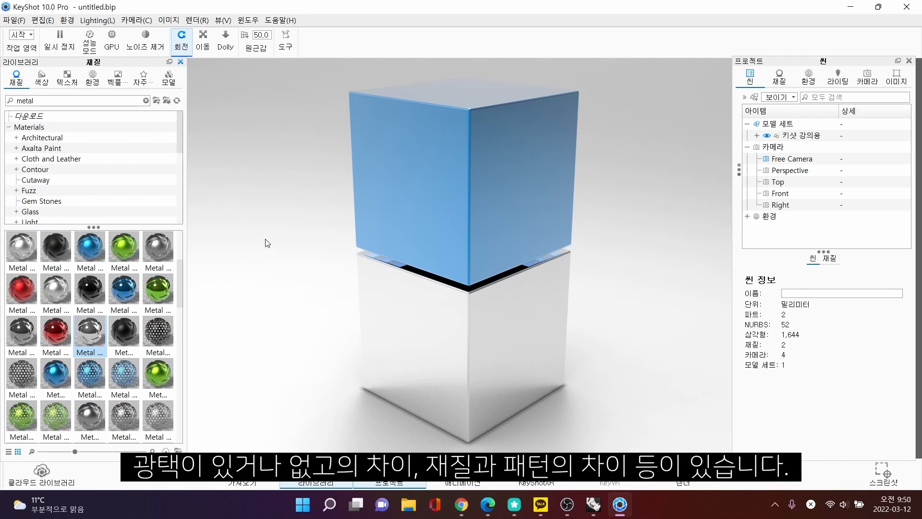
left_click_drag(344, 272, 738, 198)
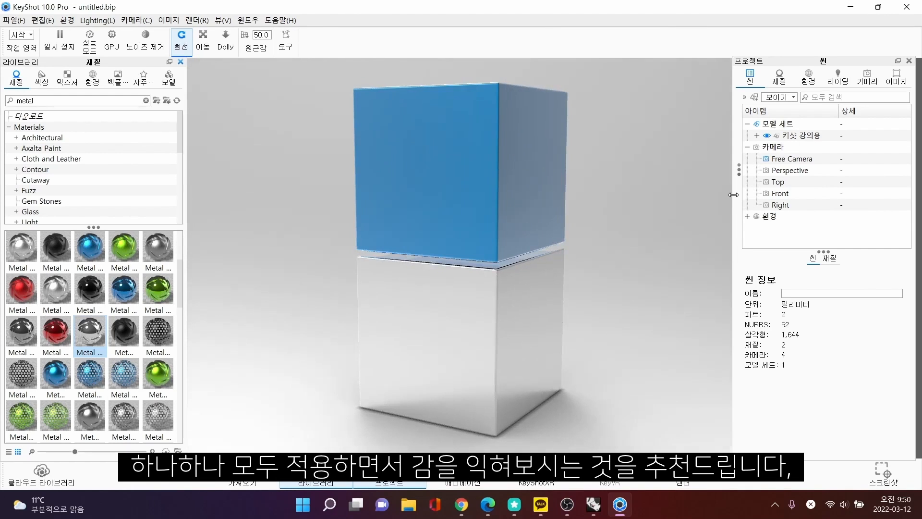
Look over the library's Color and Texture categories and open the Environments library.
left_click(93, 77)
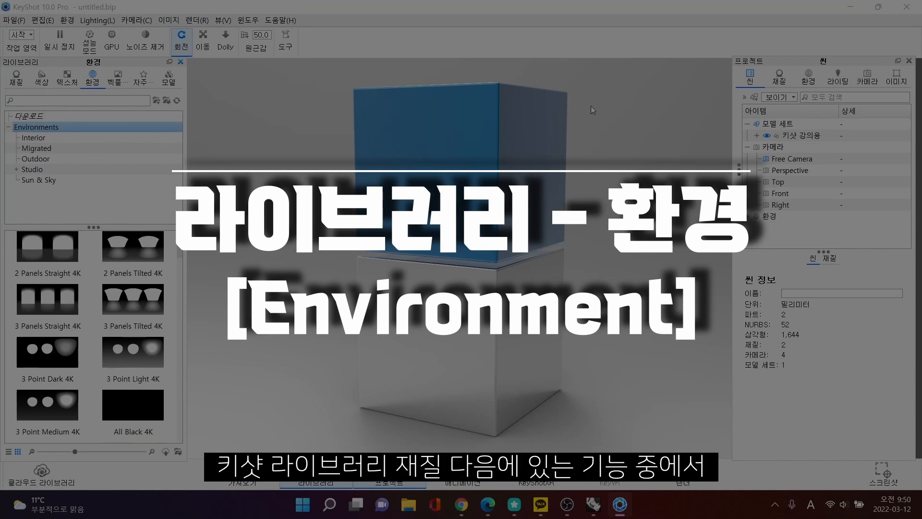
left_click_drag(594, 208, 581, 223)
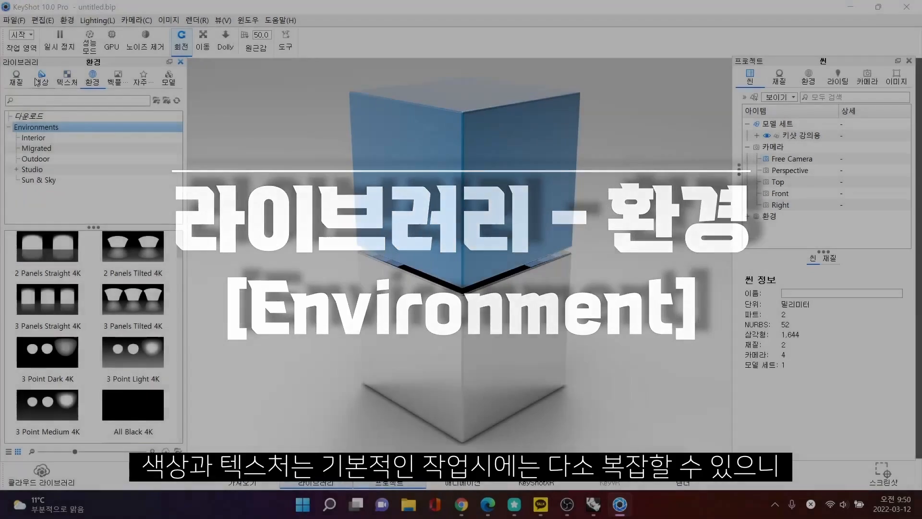
left_click(42, 78)
left_click(70, 79)
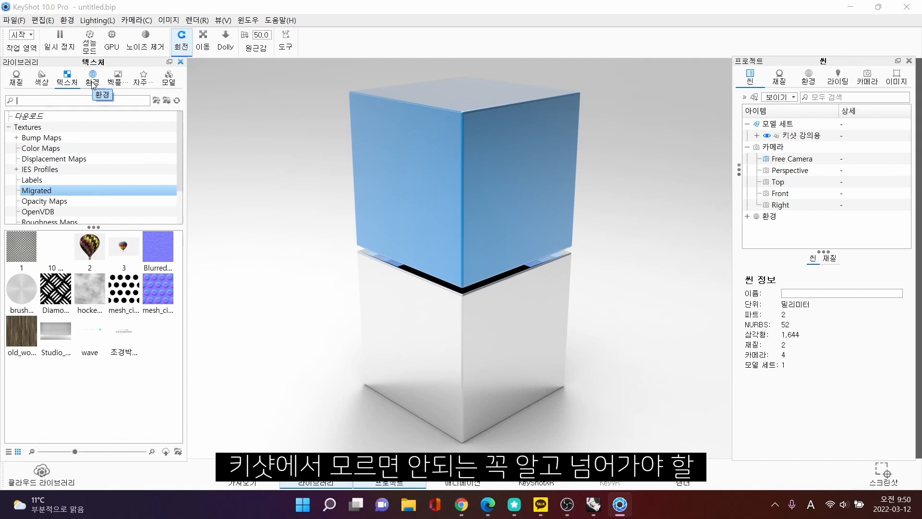
left_click(93, 79)
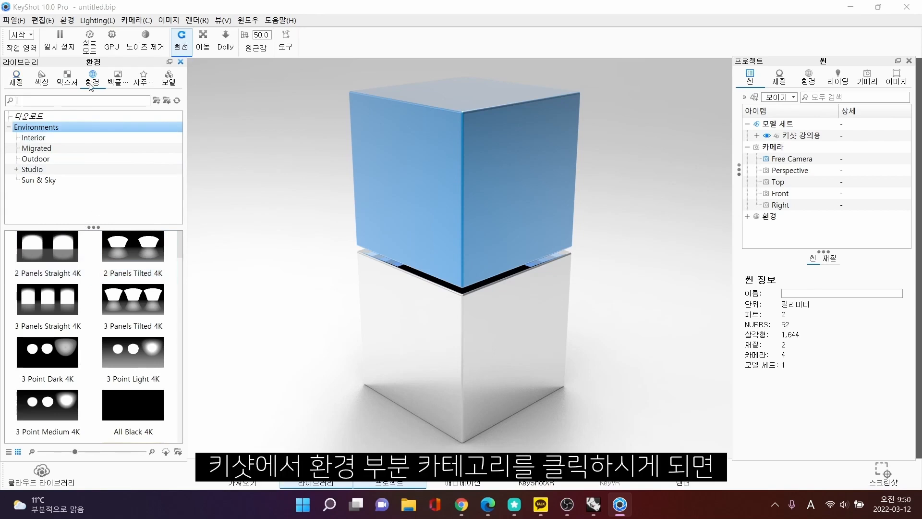
Browse the Interior, Migrated, Outdoor, Studio and Sun & Sky environment categories and examine the full list of environments.
left_click(36, 148)
left_click(33, 138)
left_click(42, 169)
left_click(40, 159)
left_click(44, 180)
left_click(36, 127)
left_click(34, 138)
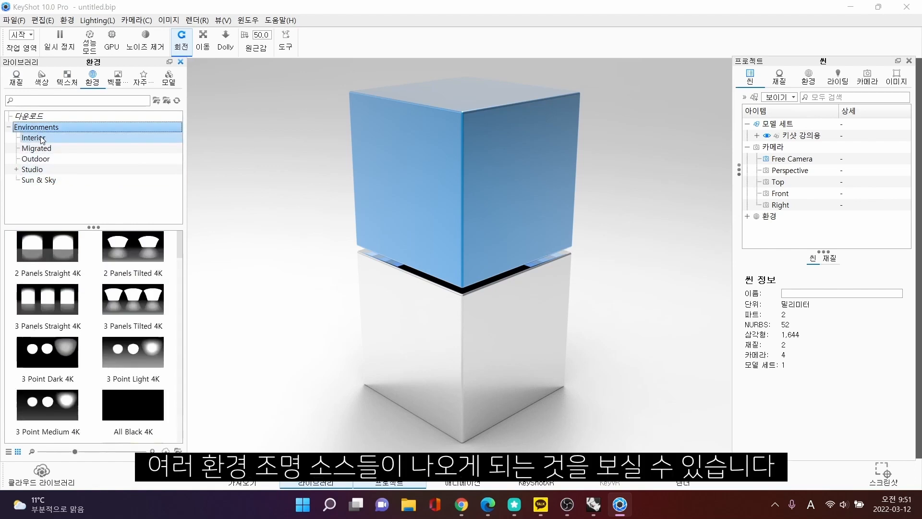
left_click(38, 148)
left_click(36, 159)
left_click(32, 169)
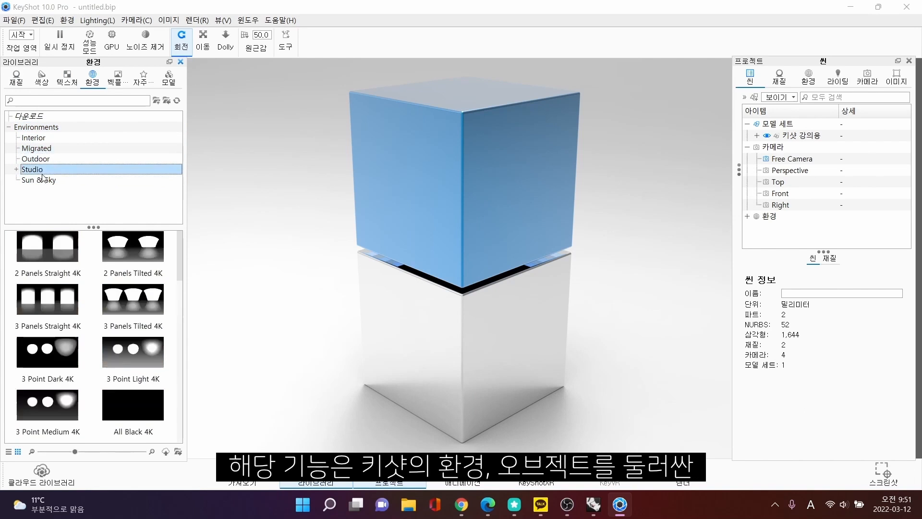
left_click(38, 180)
left_click(49, 128)
scroll(94, 288, "down", 10)
scroll(94, 288, "up", 15)
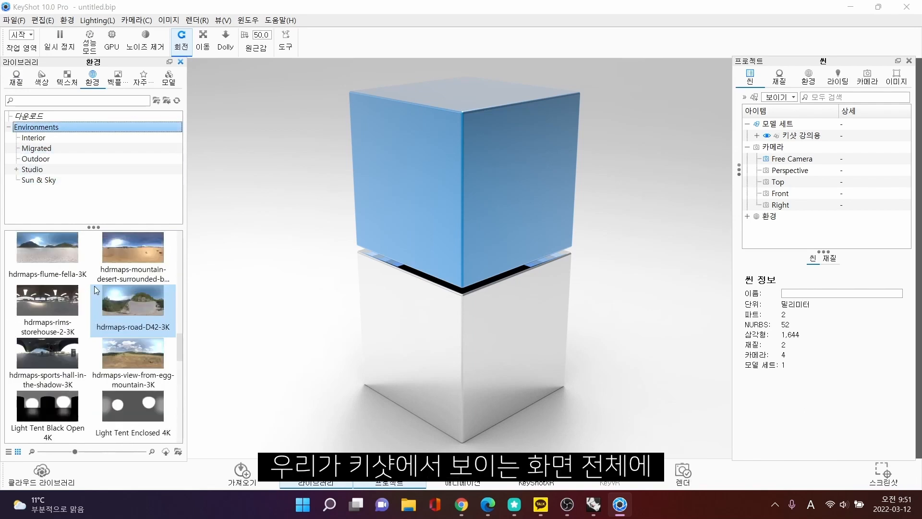
scroll(94, 288, "up", 5)
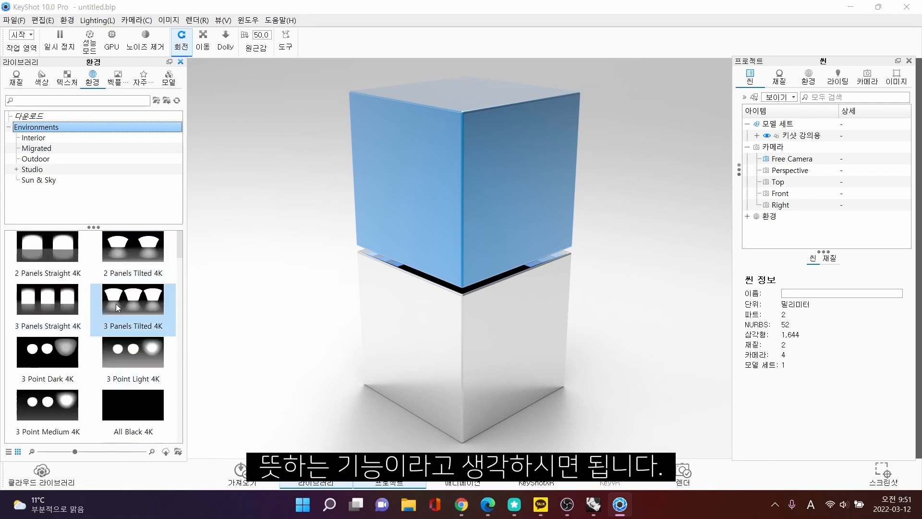
Try the 2 Panels Tilted 4K environment and inspect its lighting on the boxes from several angles.
left_click_drag(346, 233, 407, 263)
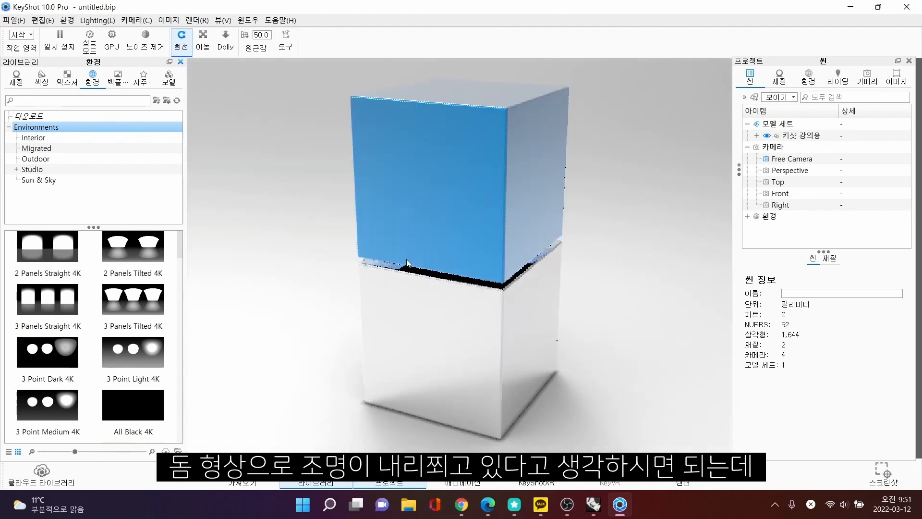
left_click_drag(133, 302, 329, 273)
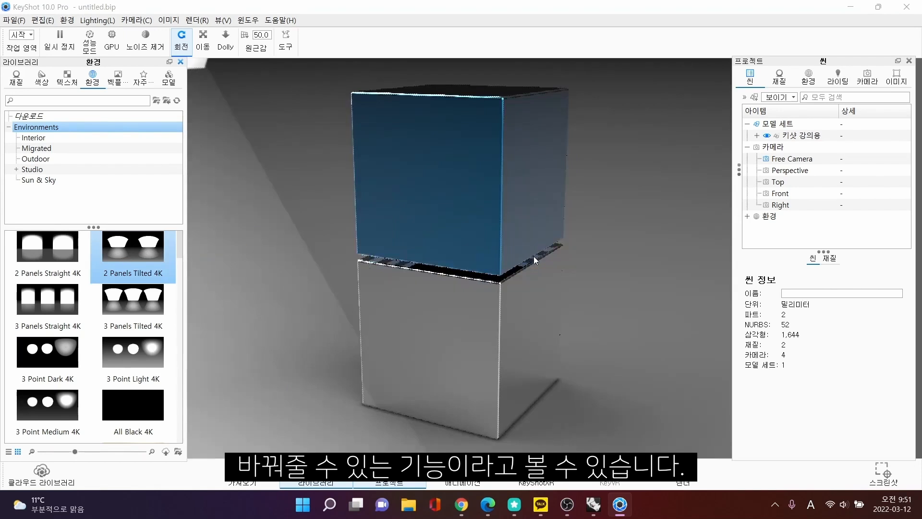
left_click_drag(534, 255, 254, 267)
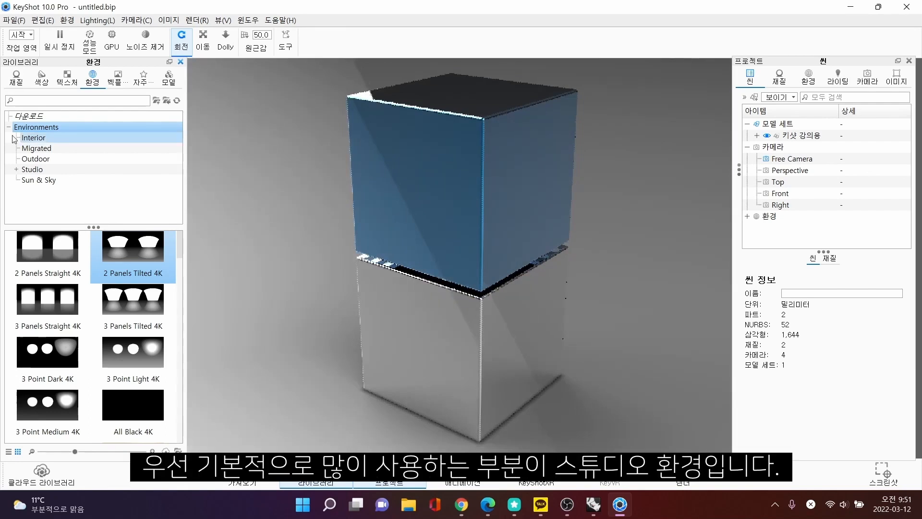
Switch to the Studio environments and try 3 Panels Straight 4K followed by 3 Point Light 4K on the scene.
left_click(32, 169)
scroll(96, 288, "up", 10)
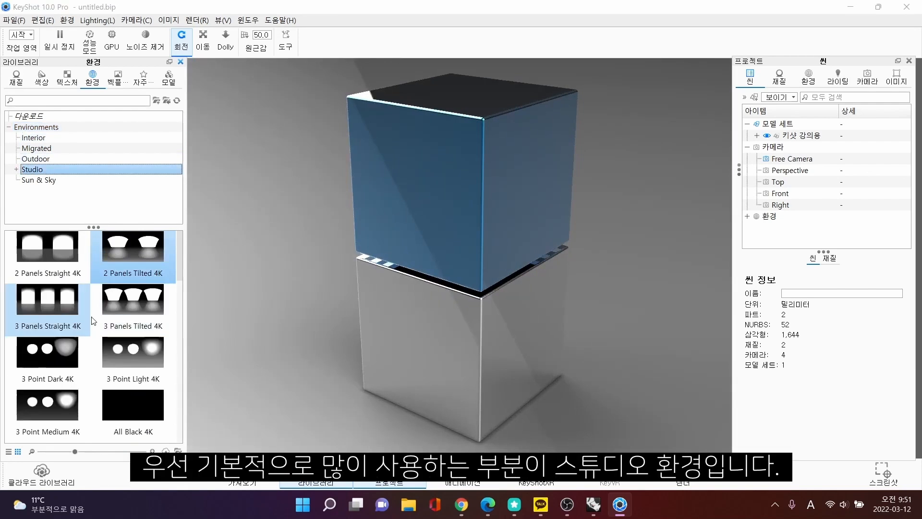
left_click_drag(70, 310, 381, 283)
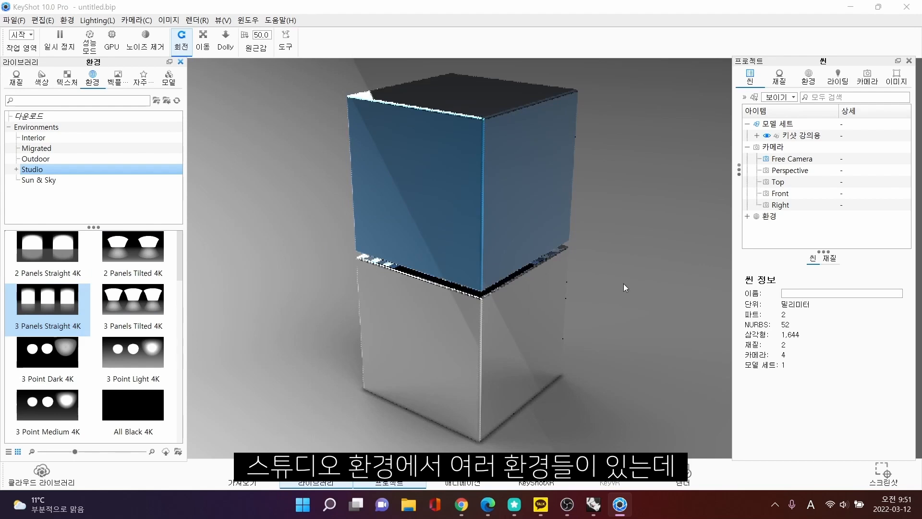
left_click_drag(638, 315, 336, 298)
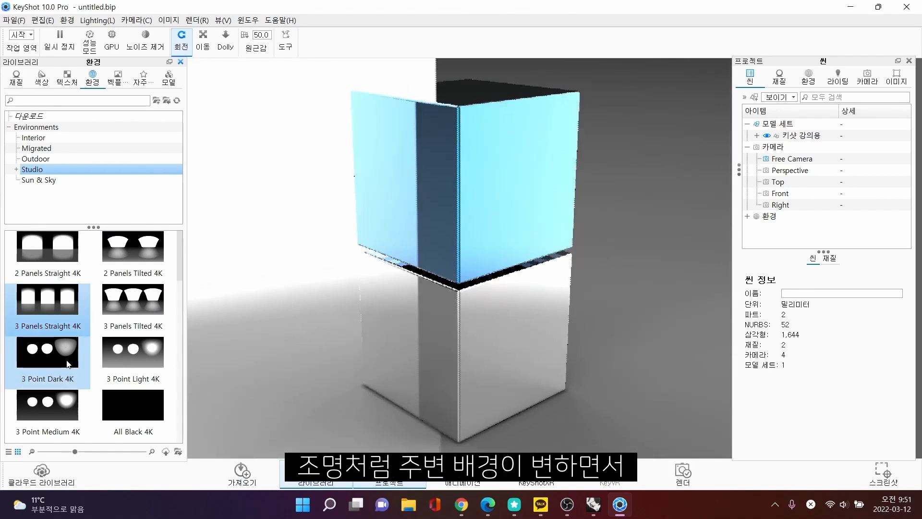
left_click_drag(109, 358, 366, 273)
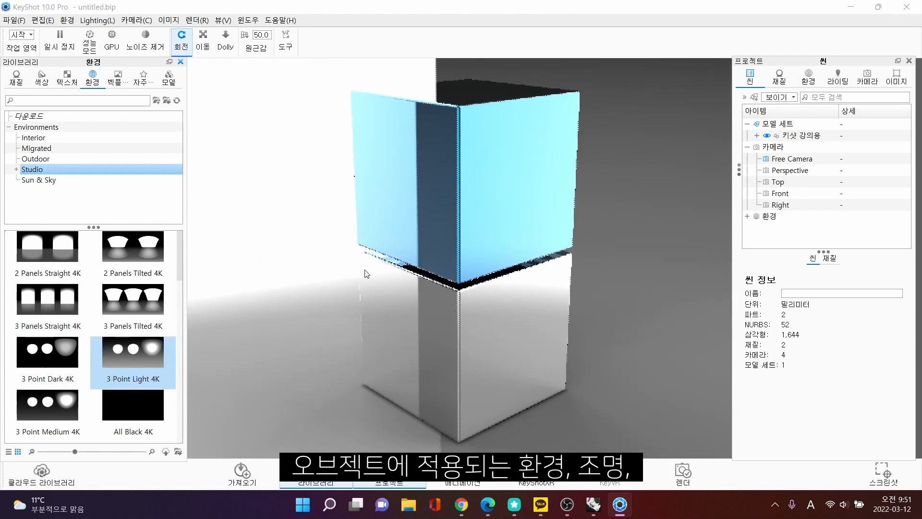
Try the Startup Balanced 4K and Studio Backdrop 4K environments on the scene.
scroll(91, 315, "down", 10)
double_click(92, 315)
left_click_drag(136, 308, 374, 286)
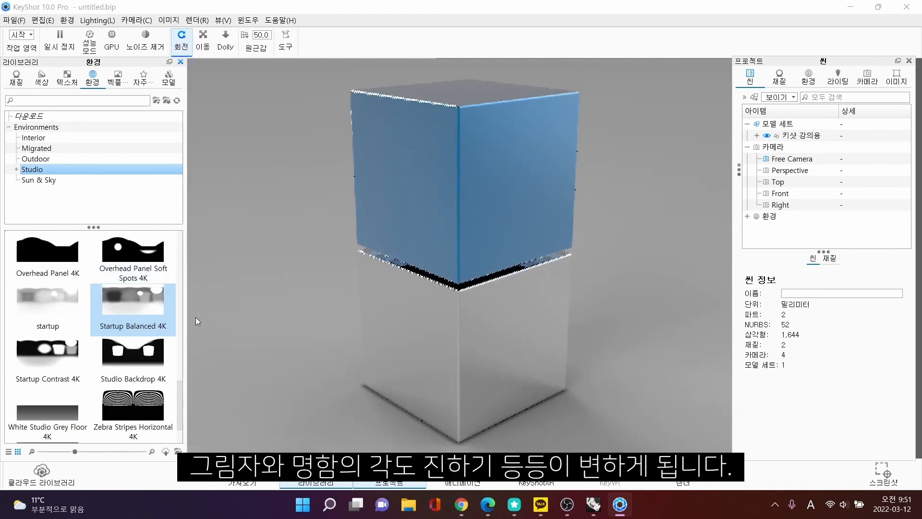
scroll(44, 348, "down", 2)
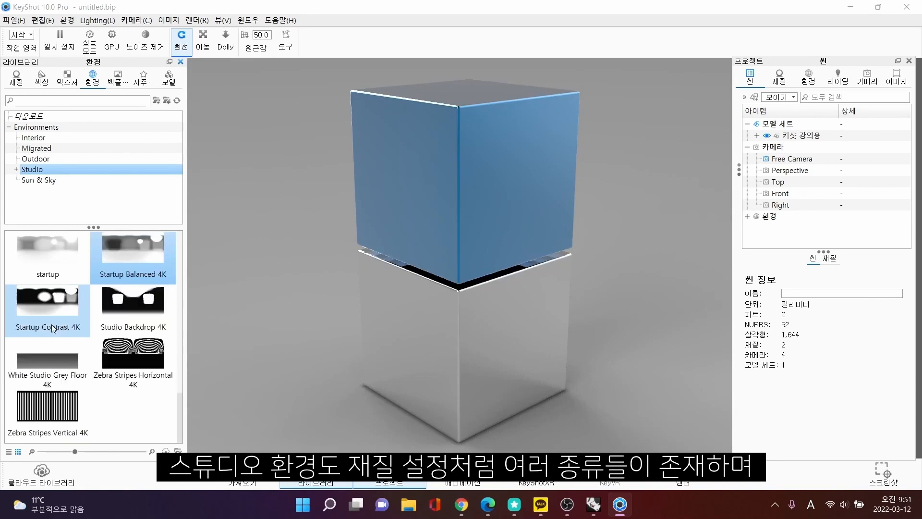
left_click_drag(133, 308, 375, 298)
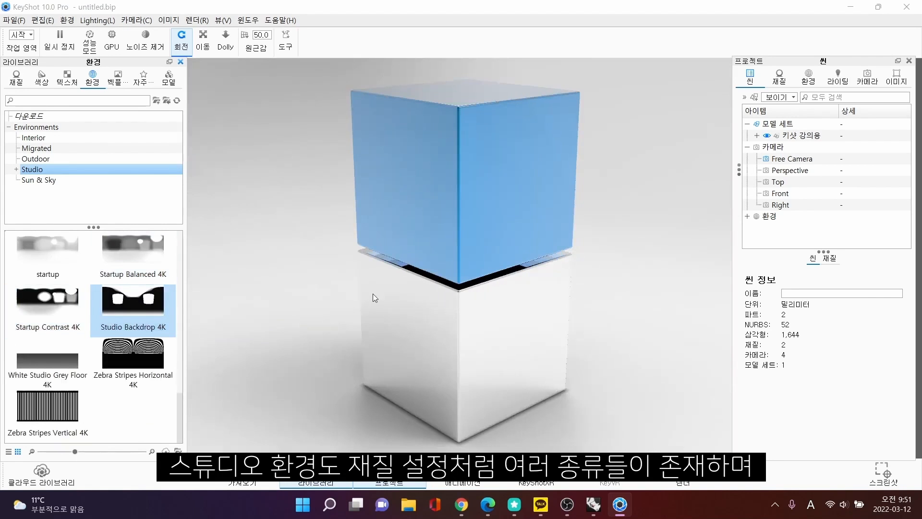
Try the 3 Panels Tilted 4K studio environment, inspect the boxes, and return to the project's scene tree.
scroll(115, 332, "up", 10)
double_click(137, 250)
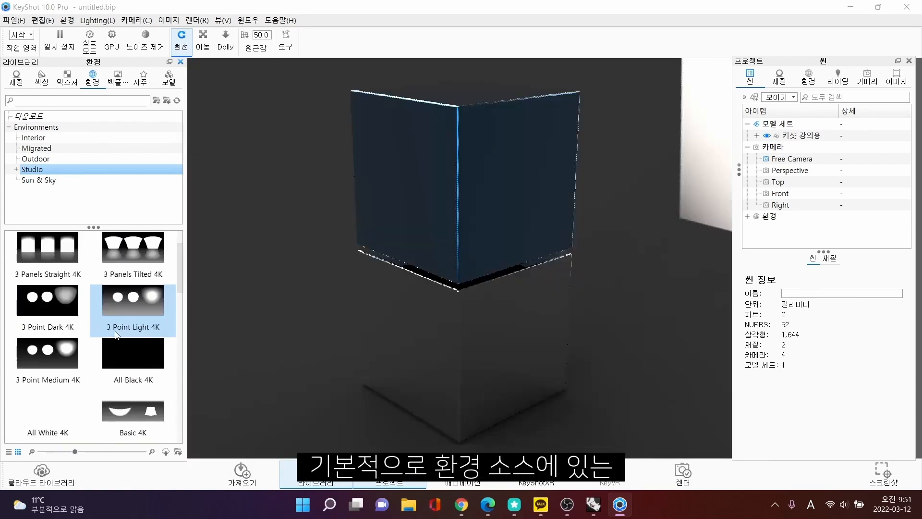
left_click_drag(137, 250, 85, 318)
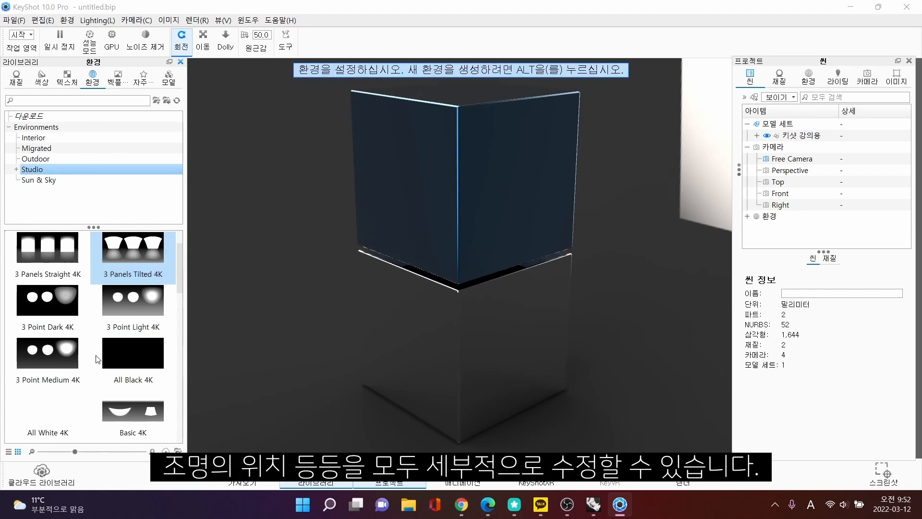
scroll(99, 358, "down", 4)
double_click(60, 307)
left_click(125, 307)
left_click_drag(125, 303, 569, 241)
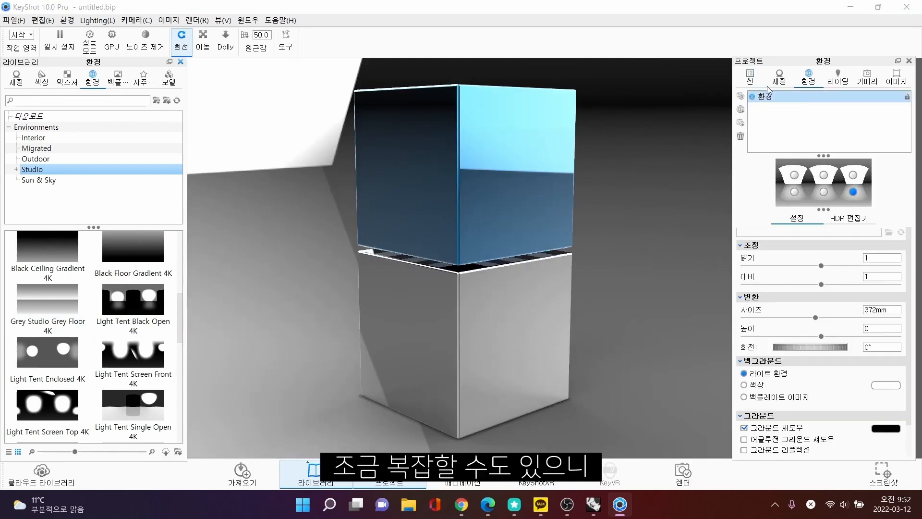
left_click(750, 78)
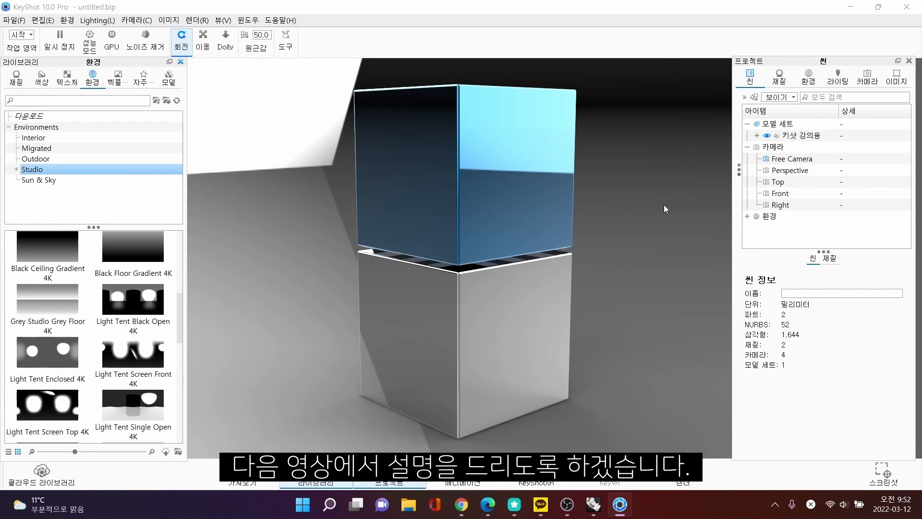
left_click(19, 80)
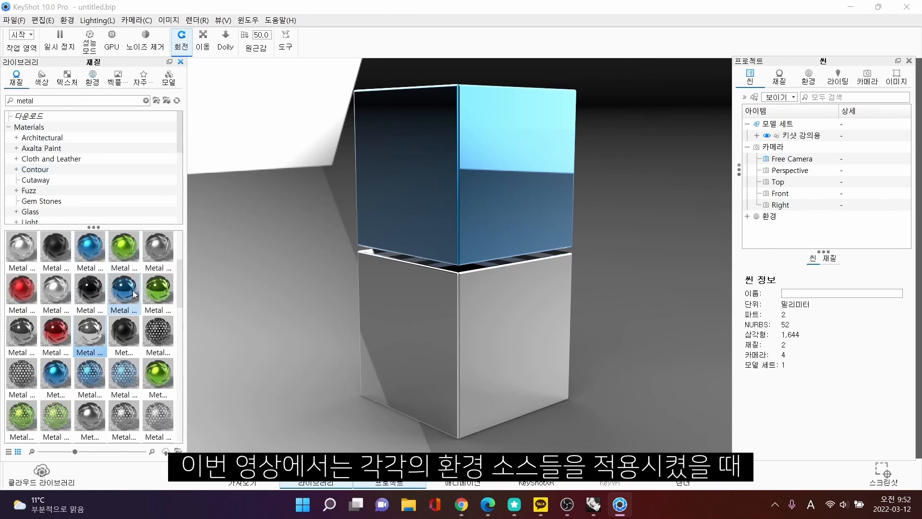
scroll(95, 321, "down", 5)
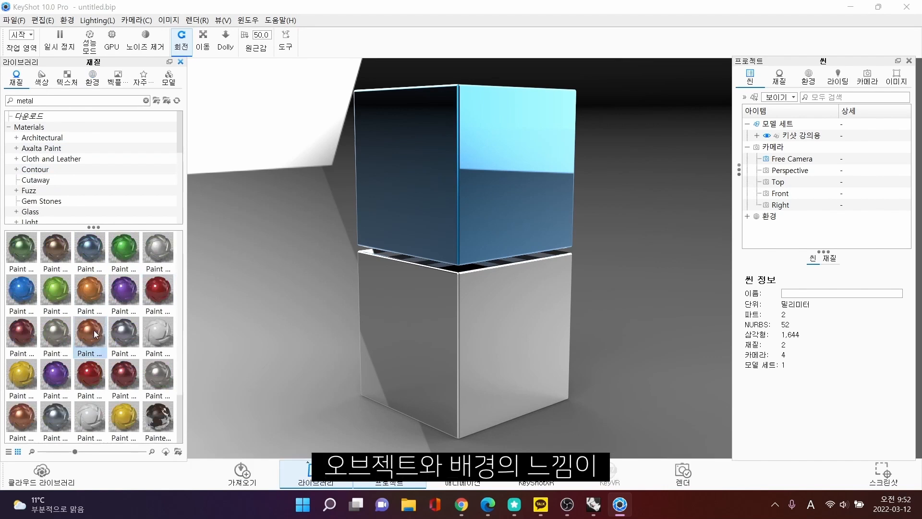
scroll(110, 356, "up", 5)
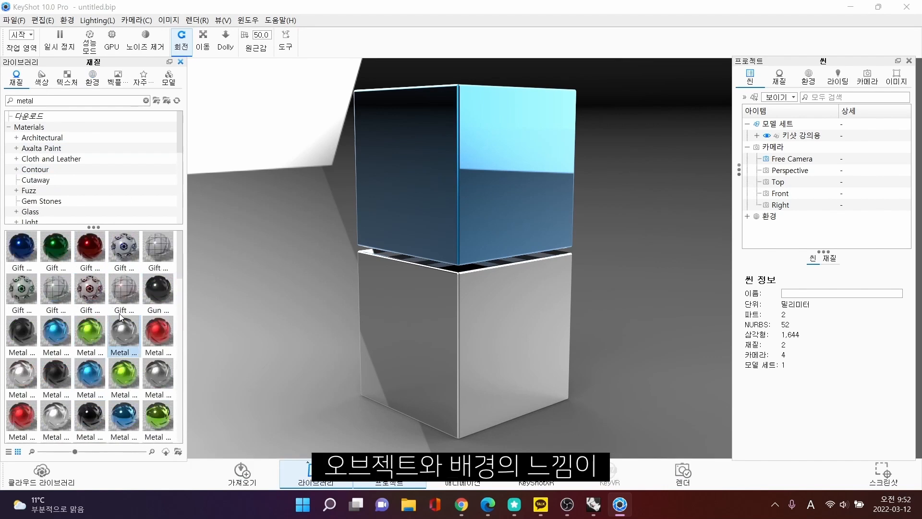
Switch to the Interior environments, try Aversis_Industrial-kitchen_3k, and inspect its reflections on the boxes.
left_click(67, 77)
left_click(92, 76)
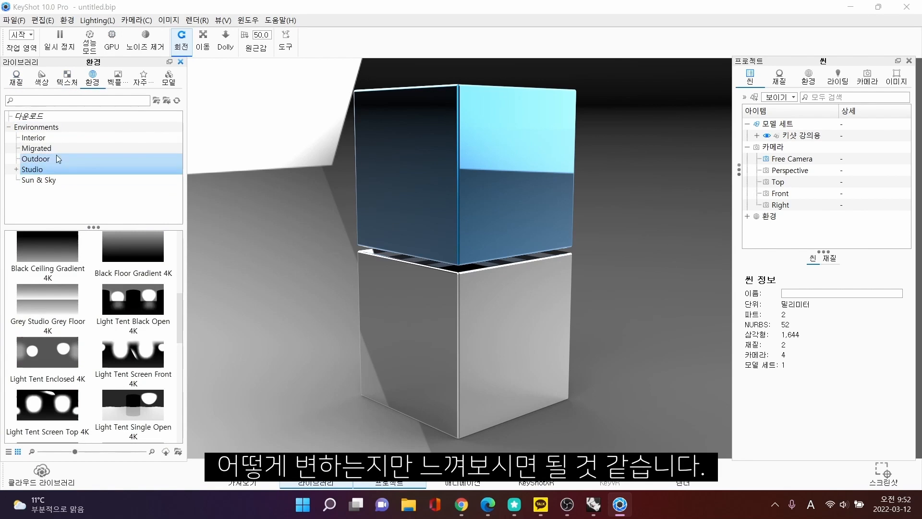
left_click(59, 135)
left_click_drag(48, 247, 327, 229)
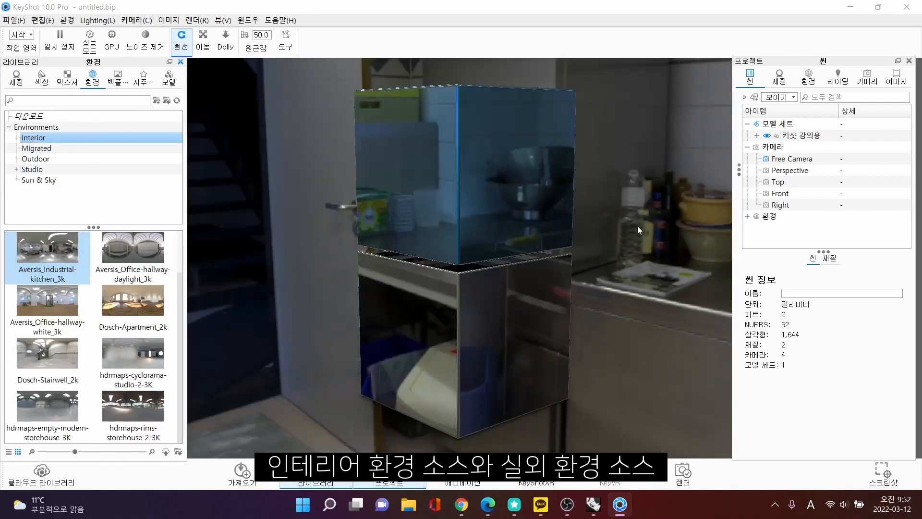
left_click_drag(556, 256, 533, 245)
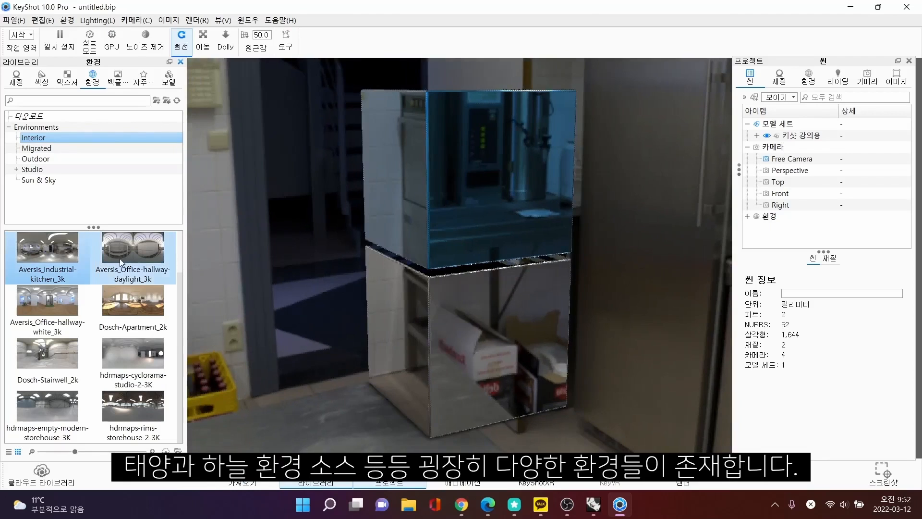
Try the Dosch-Apartment_2k, Dosch-Stairwell_2k and hdrmaps-rims-storehouse-2-3K interior environments, viewing the boxes from different angles.
left_click_drag(140, 292, 428, 263)
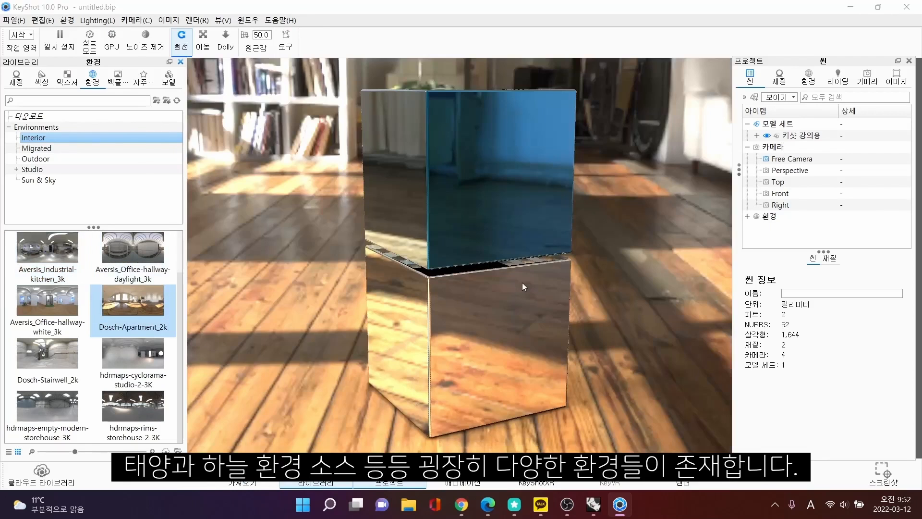
left_click_drag(635, 279, 592, 284)
left_click_drag(47, 355, 415, 297)
left_click_drag(552, 252, 449, 282)
left_click_drag(132, 407, 585, 249)
left_click_drag(640, 255, 459, 277)
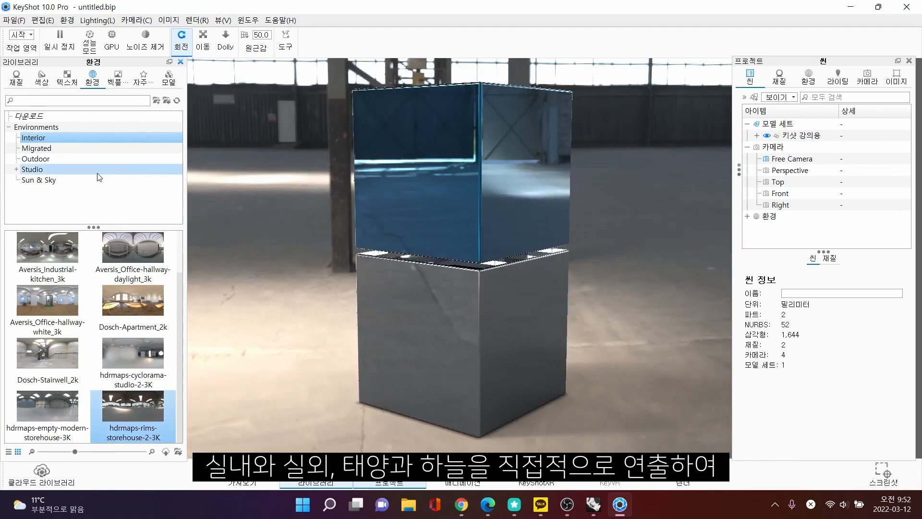
Switch to the Outdoor environments and apply one of them to the scene.
left_click(39, 169)
left_click(78, 158)
left_click_drag(136, 246, 576, 301)
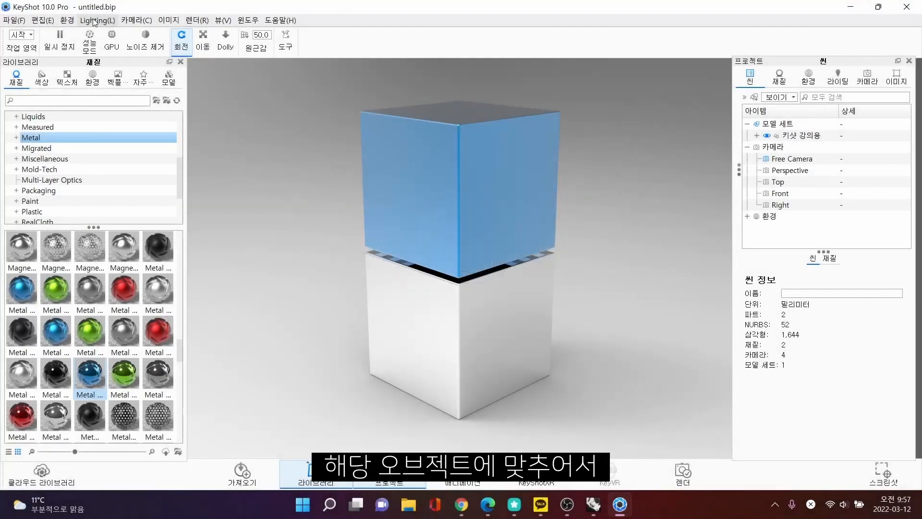
Try the Product, Interior and Jewelry lighting presets on the boxes, and return to the Interior preset.
left_click(94, 21)
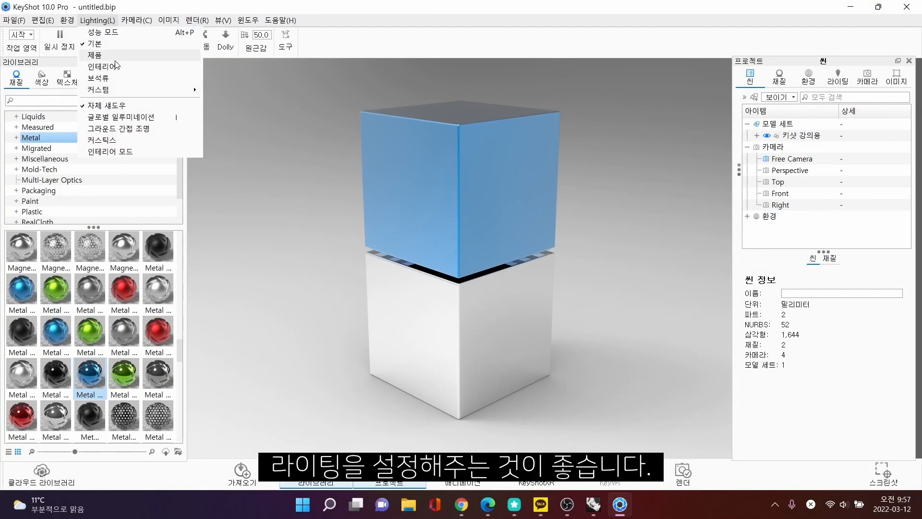
left_click(145, 51)
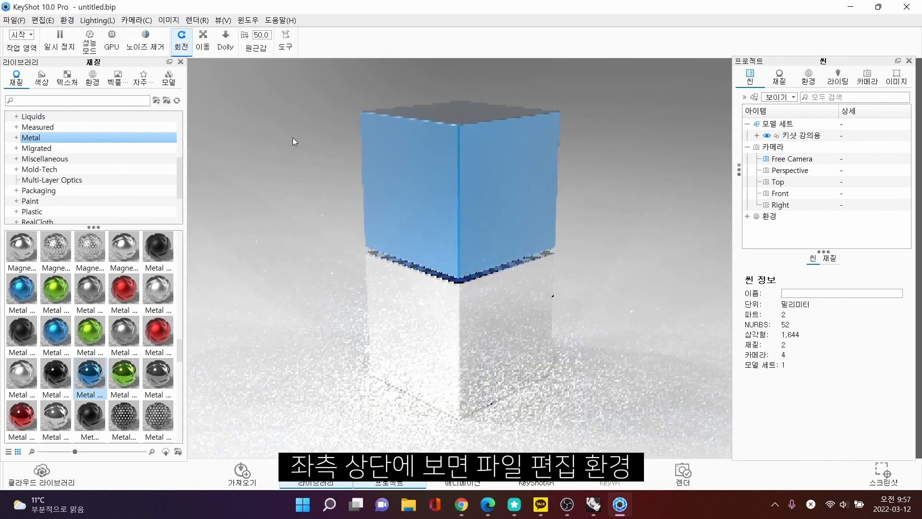
left_click(97, 20)
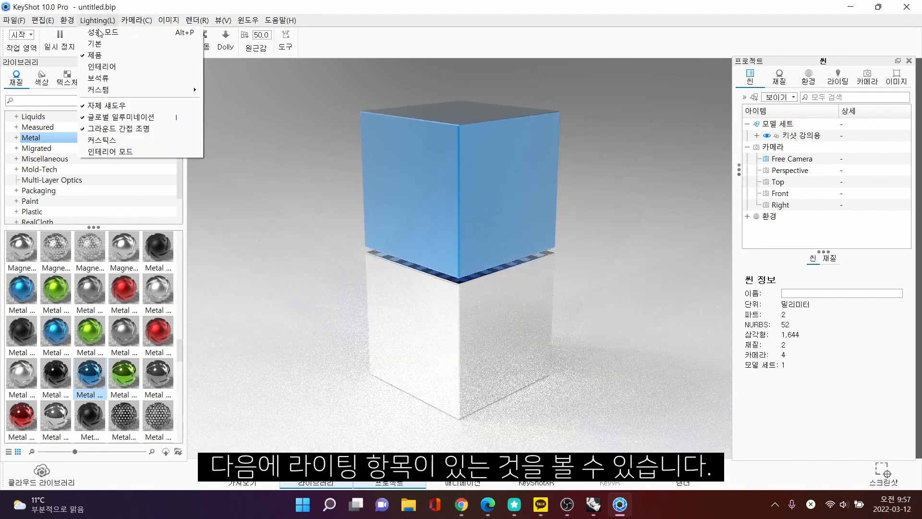
left_click(109, 68)
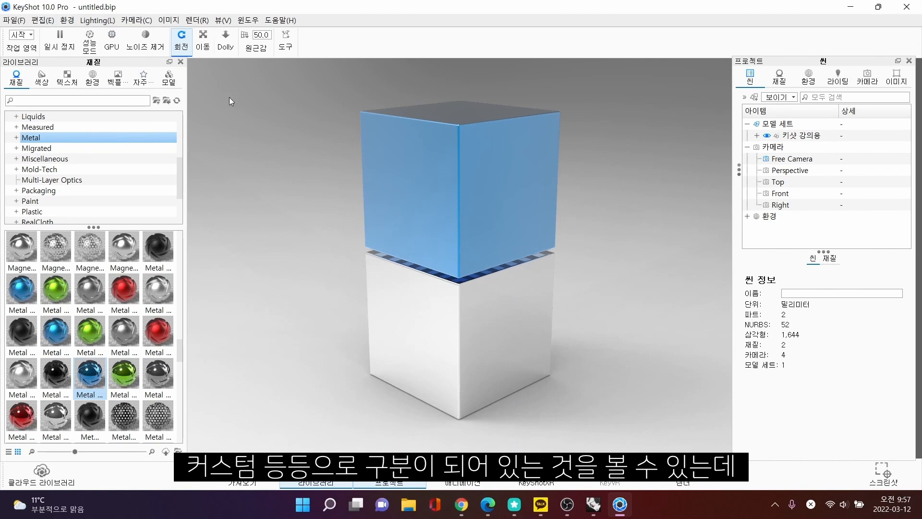
left_click(98, 20)
left_click(135, 79)
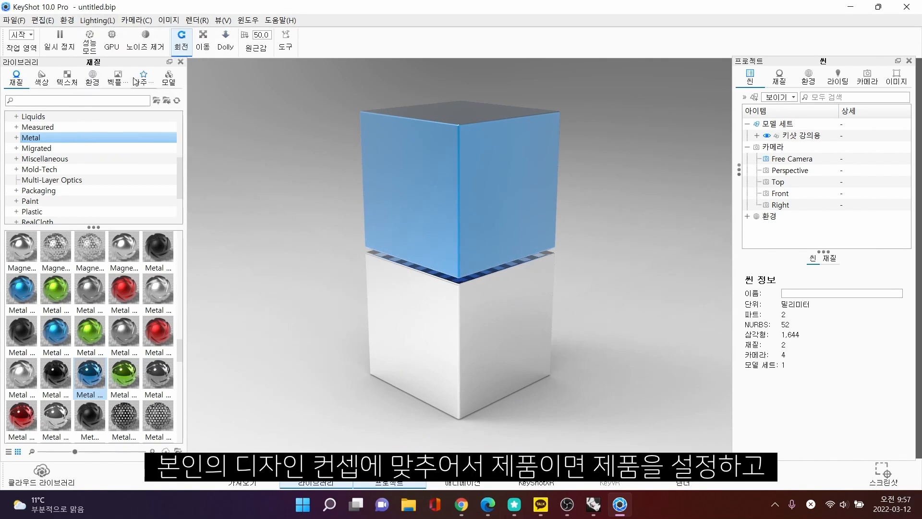
left_click(98, 20)
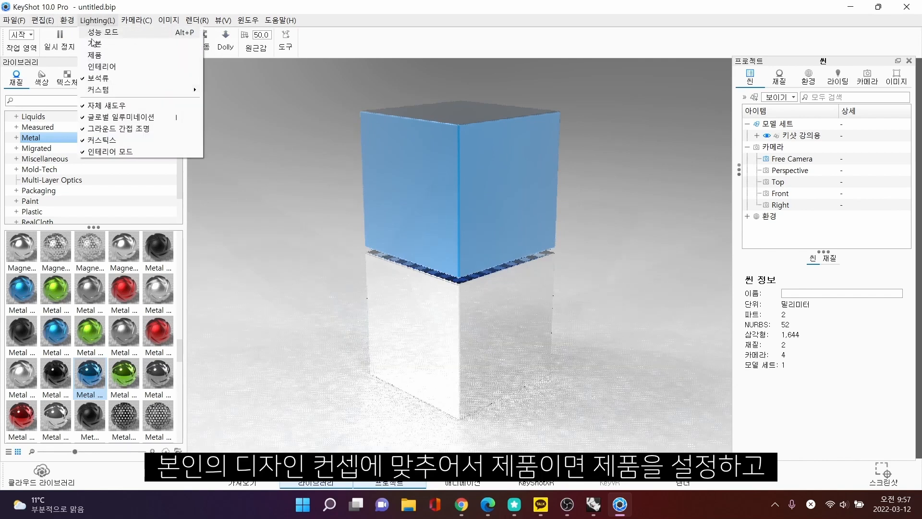
left_click(129, 66)
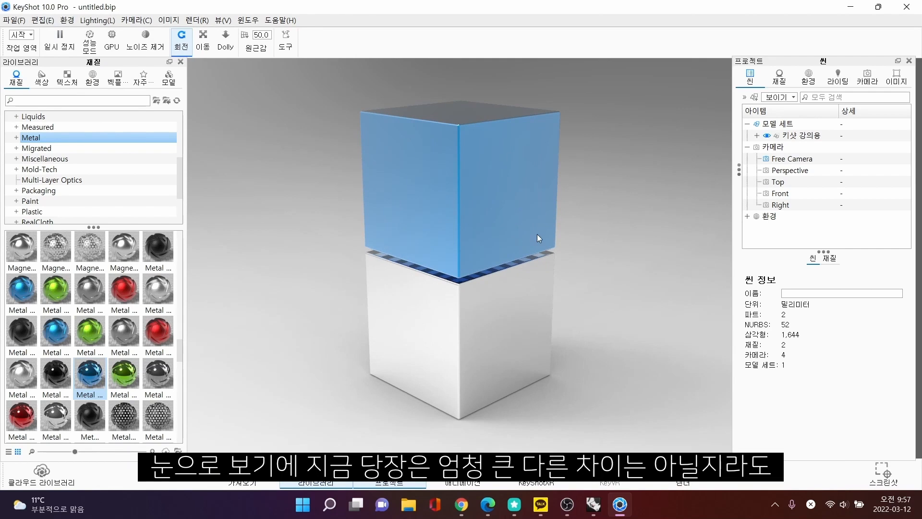
Set the scene's lighting preset to Product and reopen the lighting options.
left_click(98, 20)
left_click(104, 55)
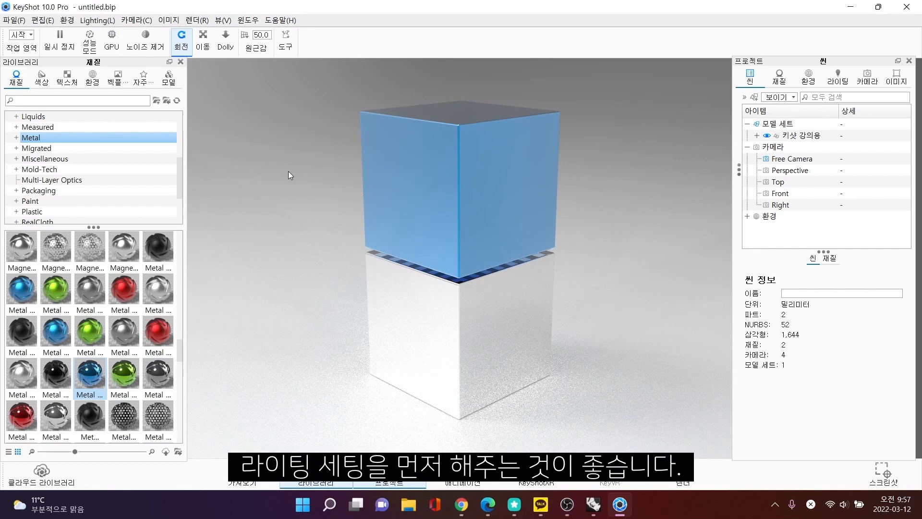
left_click(95, 20)
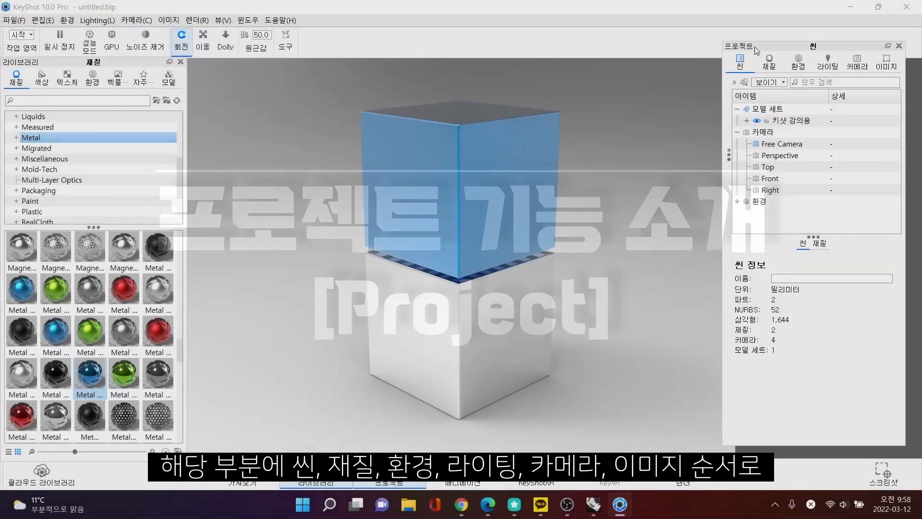
Look through the project's environment, lighting, camera, image and material settings, and return to the scene tree.
mouse_move(766, 65)
left_mouse_down()
mouse_move(756, 63)
mouse_move(767, 63)
left_mouse_up()
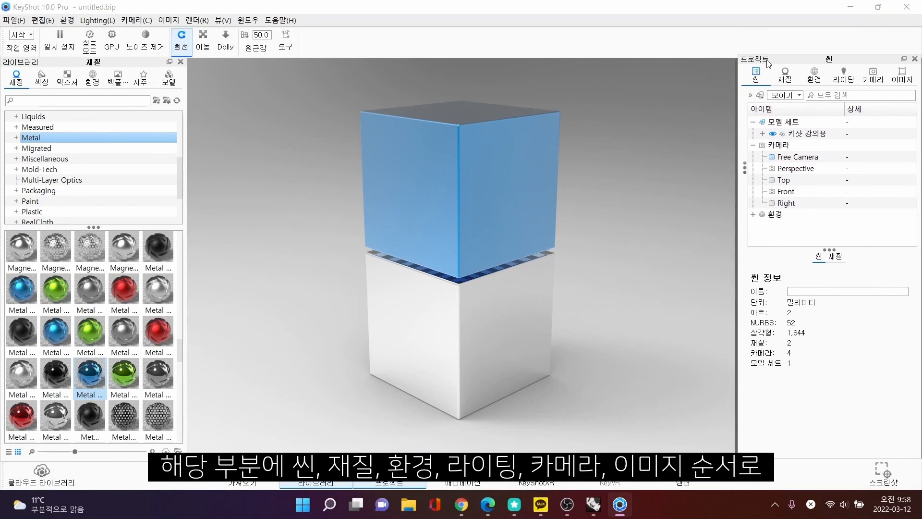
left_click(814, 77)
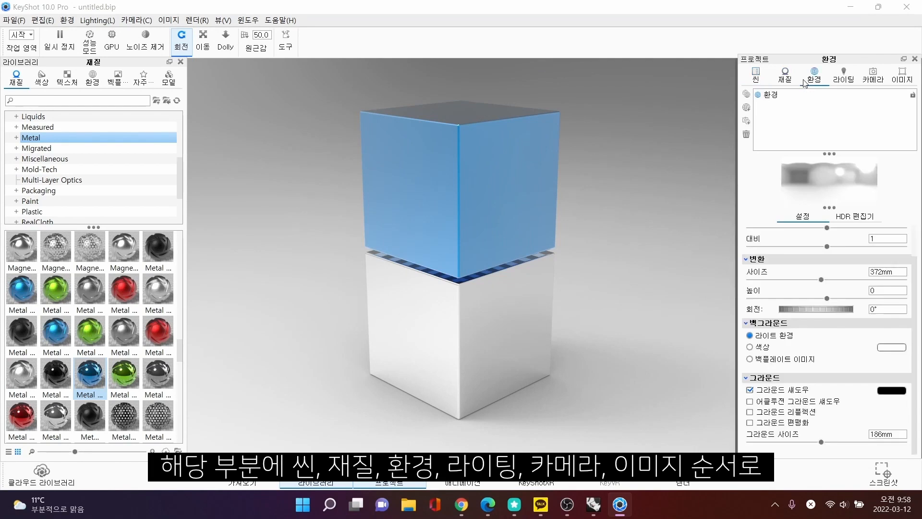
left_click(844, 77)
left_click(870, 80)
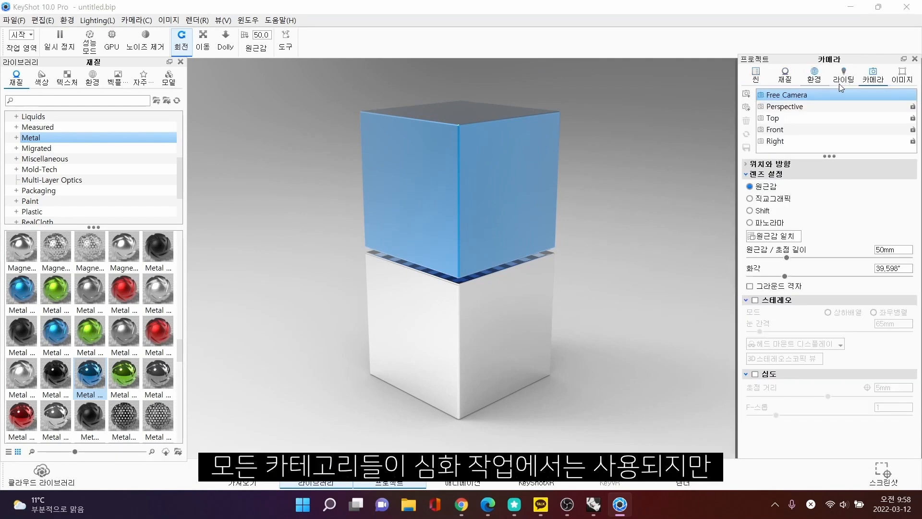
left_click(898, 81)
left_click(786, 77)
left_click(761, 80)
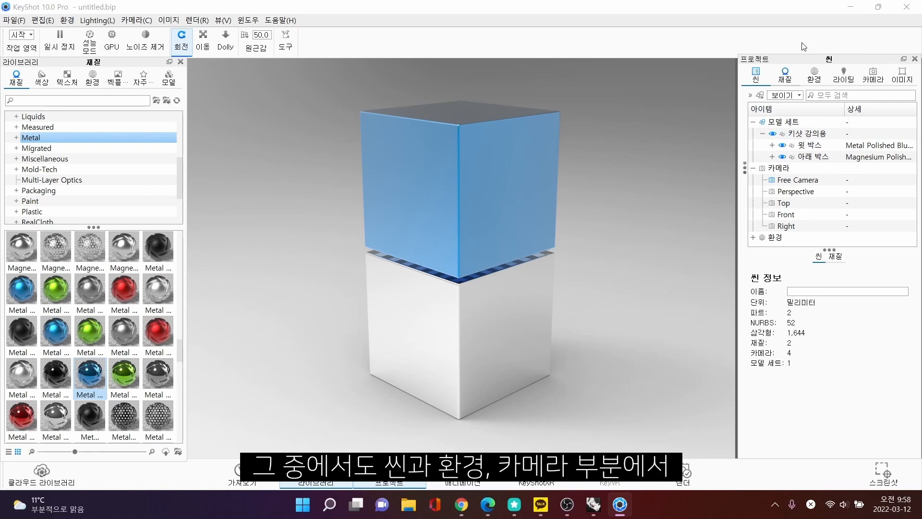
left_click_drag(800, 61, 794, 64)
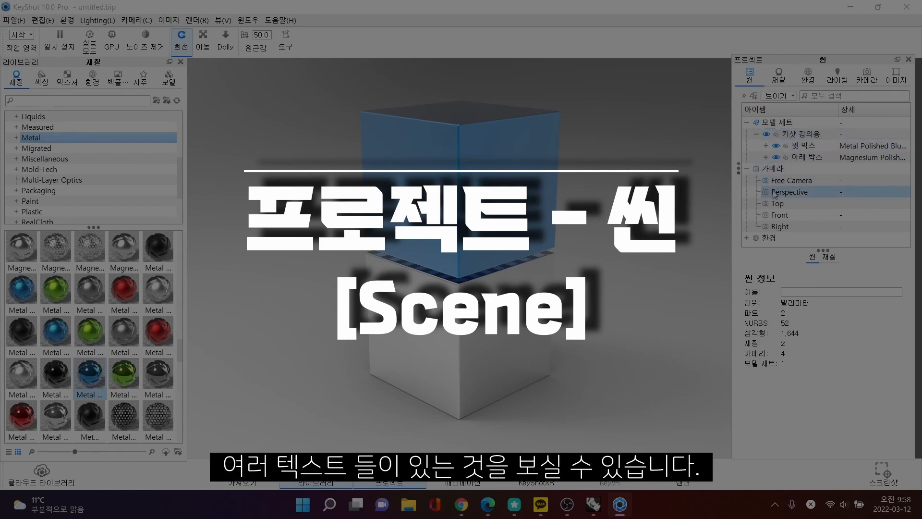
Expand the 윗 박스 and 아래 박스 groups in the scene tree and select each in turn to view its properties.
left_click(766, 146)
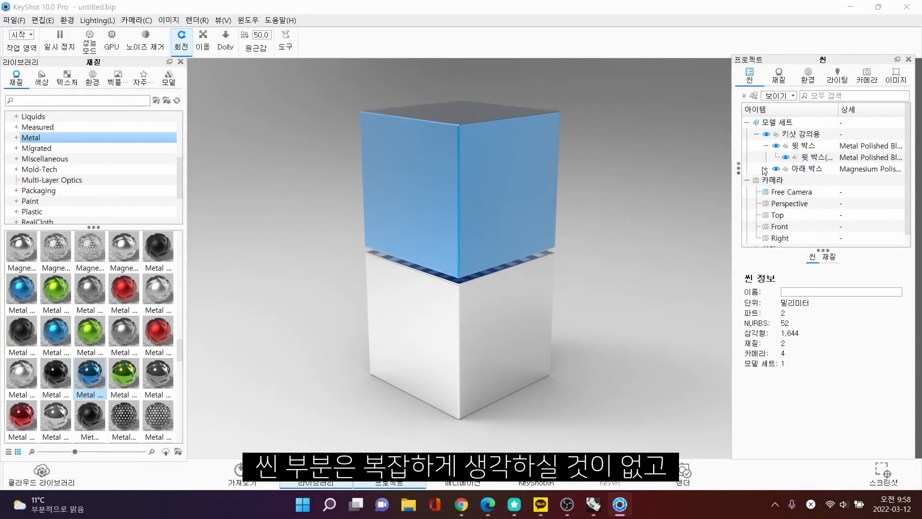
left_click(766, 169)
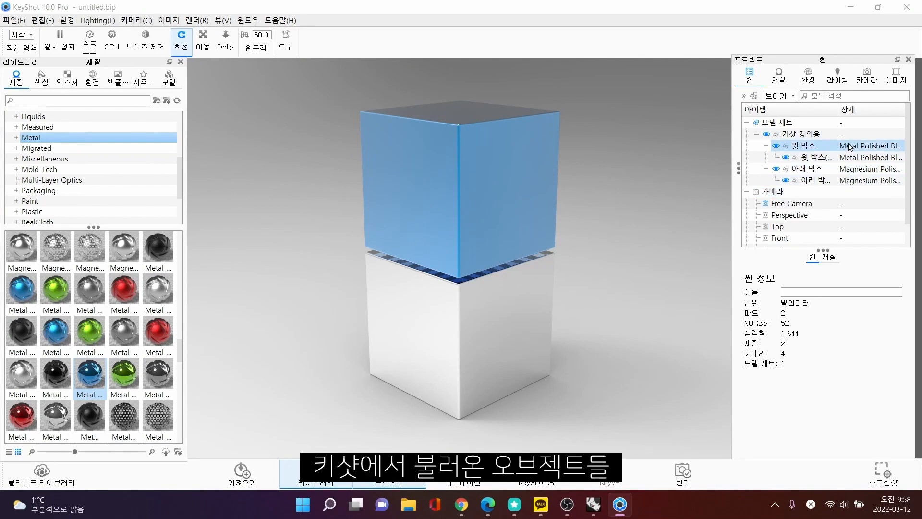
left_click(818, 146)
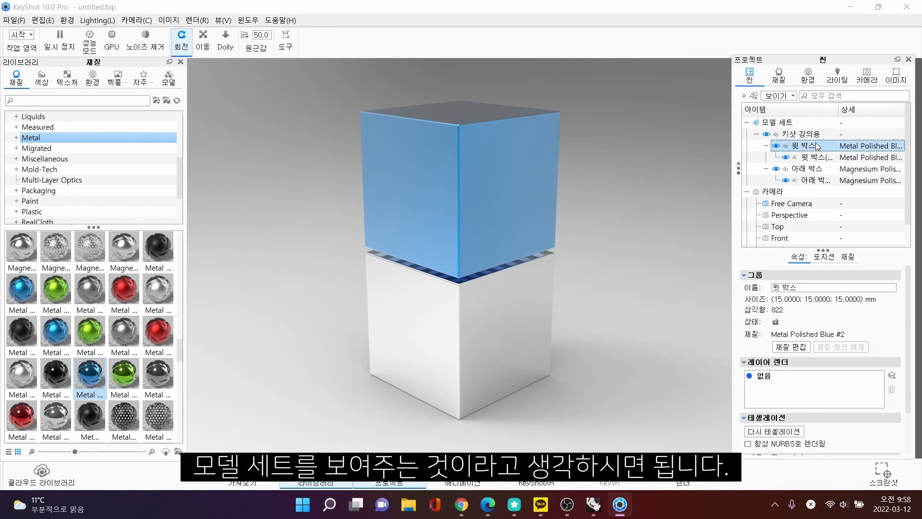
left_click(798, 172)
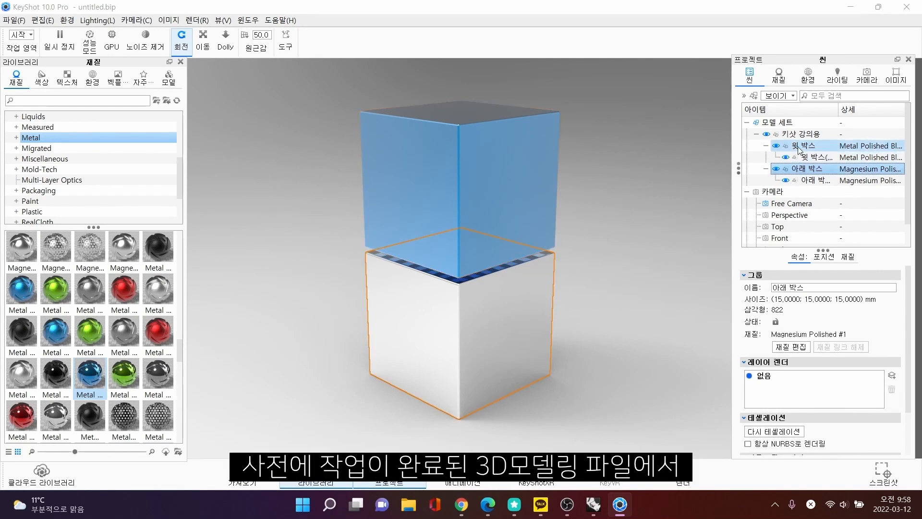
left_click(800, 147)
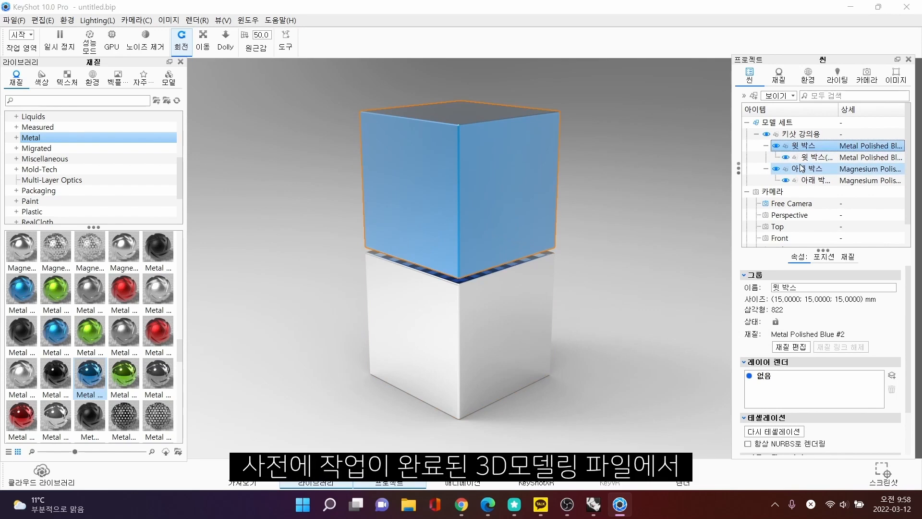
left_click(800, 169)
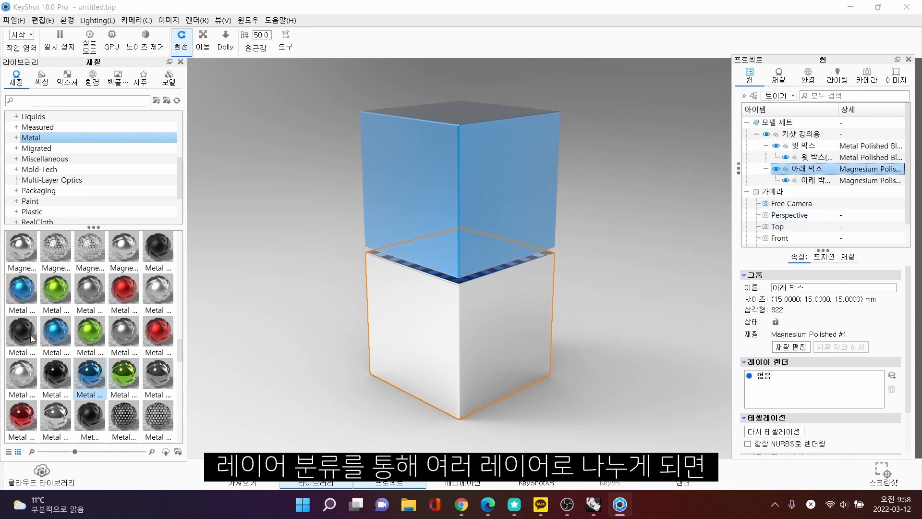
Apply Metal Polished Green to the lower box and Brass Polished to the upper box.
left_click_drag(117, 371, 432, 365)
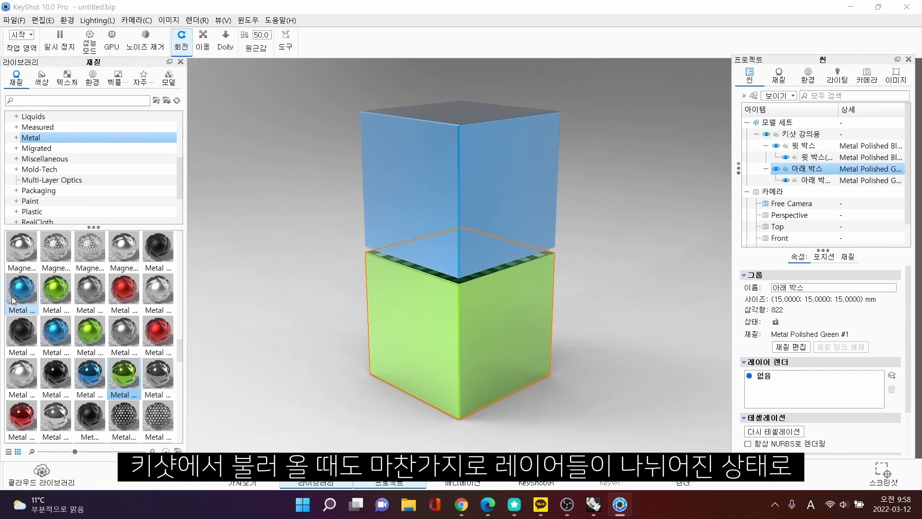
scroll(91, 290, "up", 5)
left_click_drag(147, 255, 499, 219)
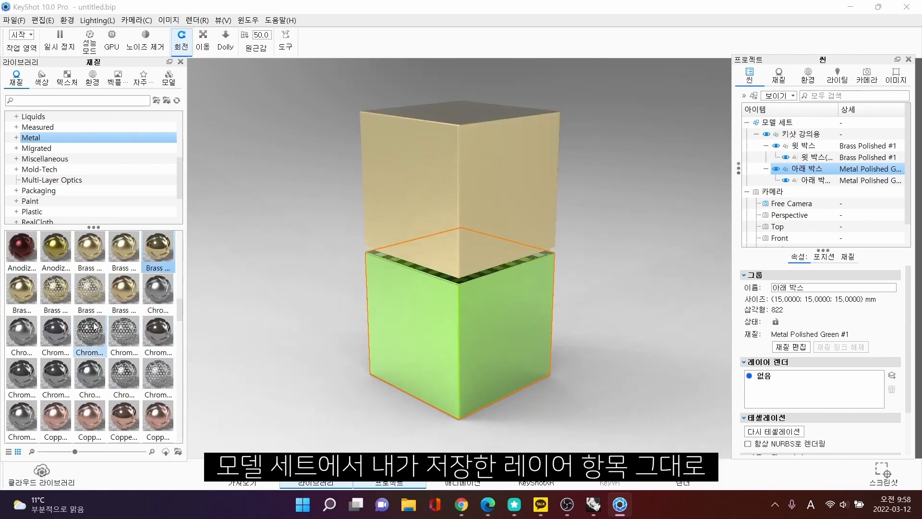
Try blue anodized titanium finishes on the upper box, finishing with Anodized Titanium Polished Blue.
scroll(91, 323, "down", 5)
scroll(58, 321, "down", 3)
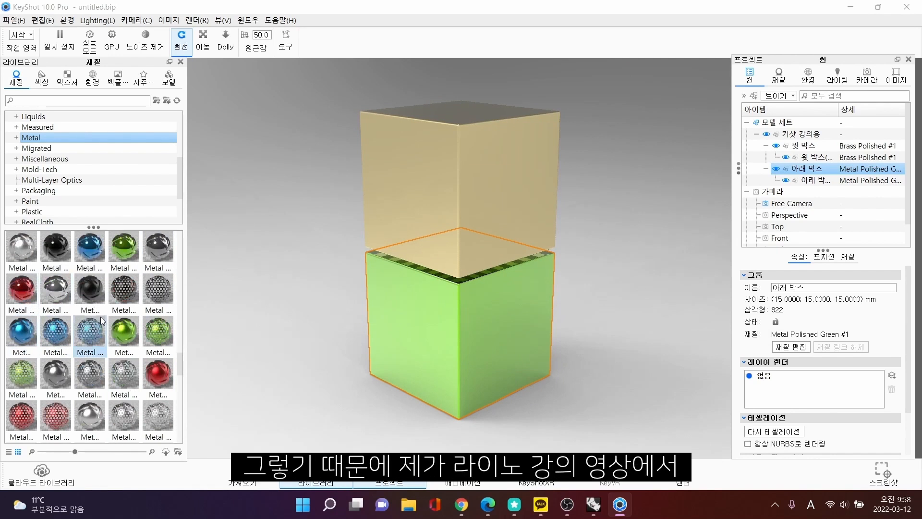
scroll(102, 321, "up", 5)
scroll(87, 313, "up", 5)
left_click_drag(158, 246, 468, 210)
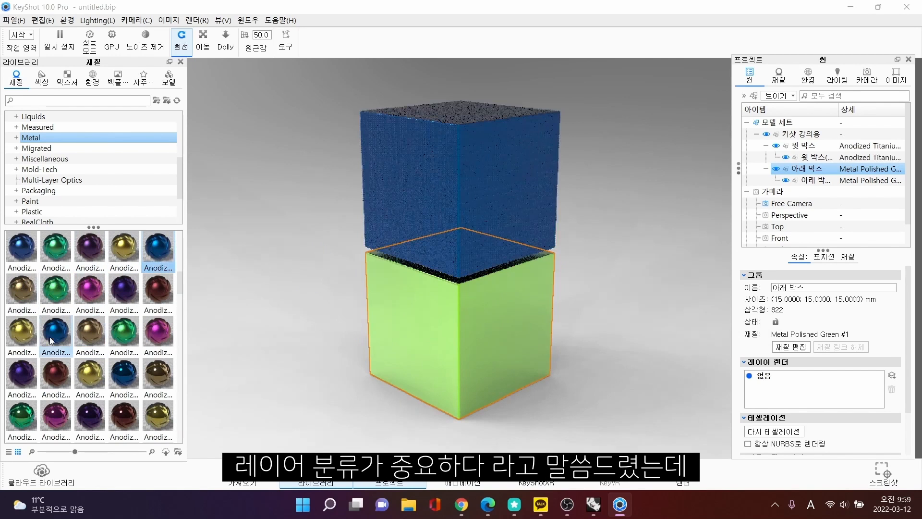
scroll(65, 336, "down", 5)
scroll(65, 336, "up", 5)
left_click_drag(124, 246, 553, 211)
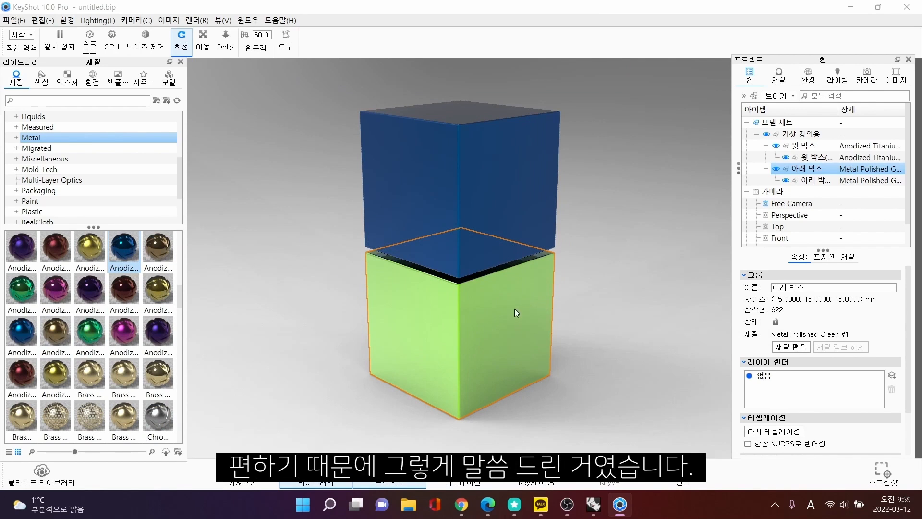
Select the upper and lower box groups and their parts individually in the scene tree to examine how layers separate them.
left_click(824, 179)
left_click(809, 168)
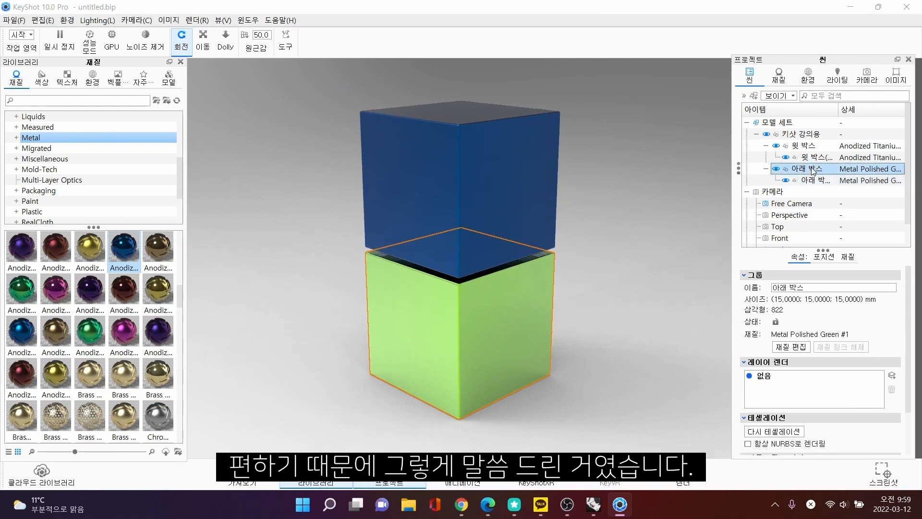
left_click(805, 150)
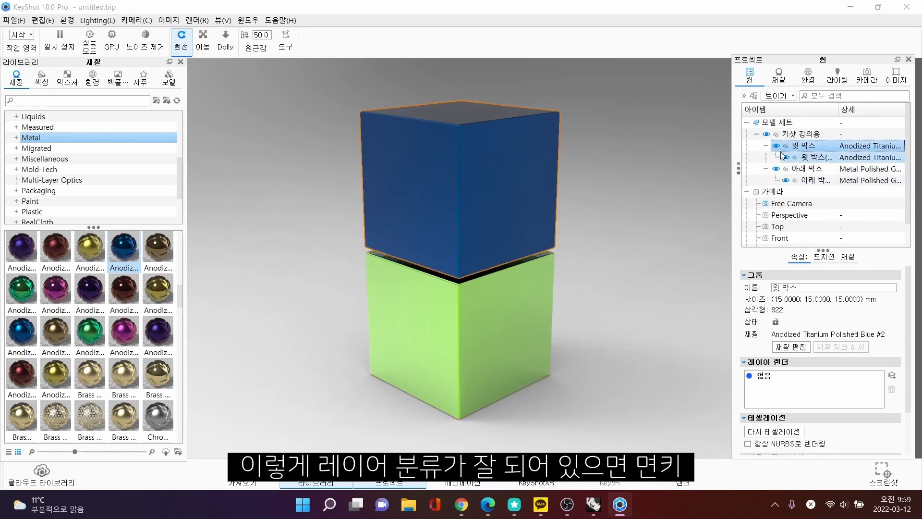
left_click(813, 181)
left_click(806, 156, "ctrl")
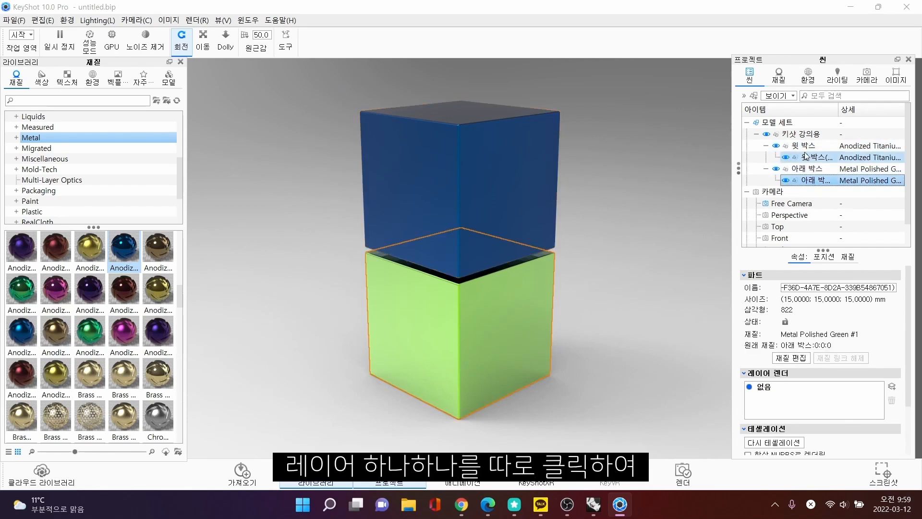
left_click(806, 156)
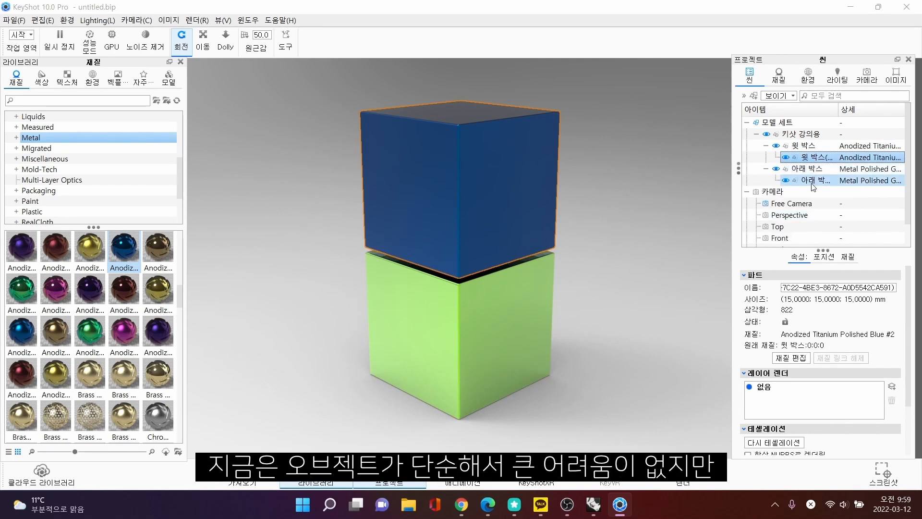
left_click(813, 187)
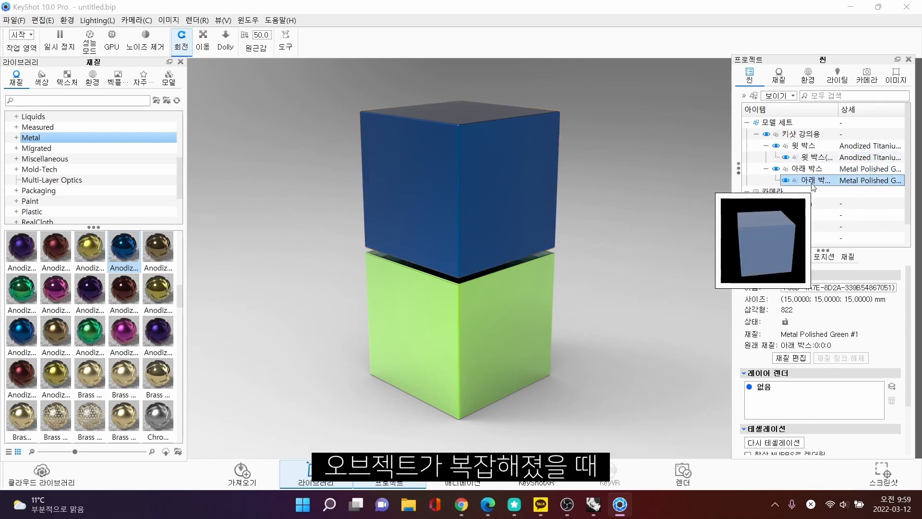
left_click(812, 172)
left_click(802, 148)
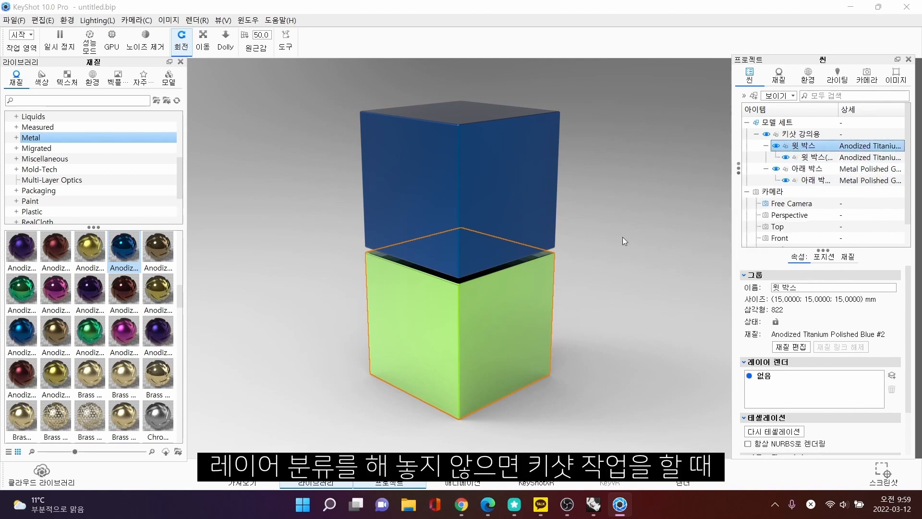
Try Aluminum Polished on the upper box and undo the material change.
scroll(91, 288, "up", 5)
scroll(54, 302, "up", 2)
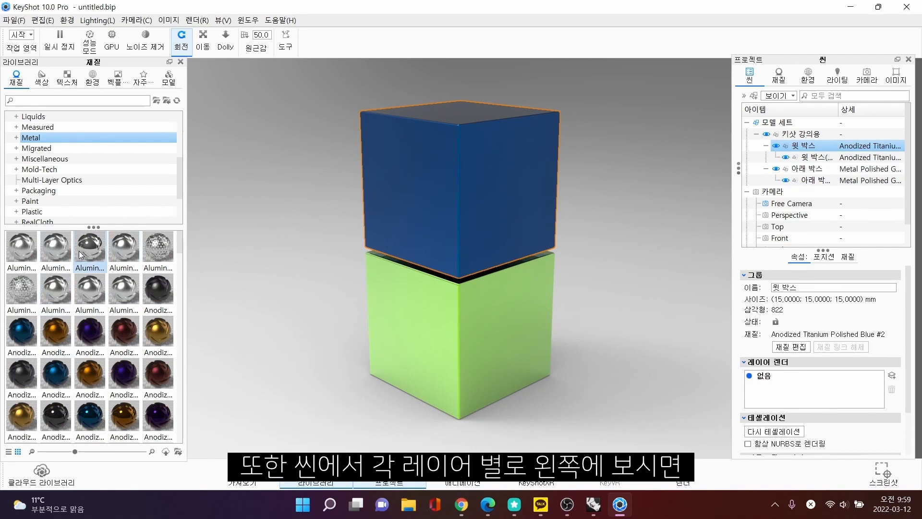
left_click_drag(91, 246, 421, 191)
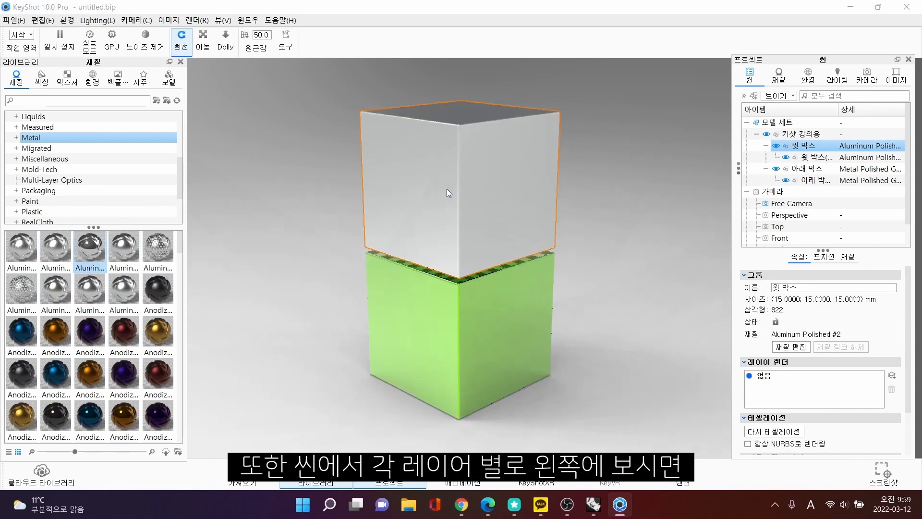
key("ctrl+z")
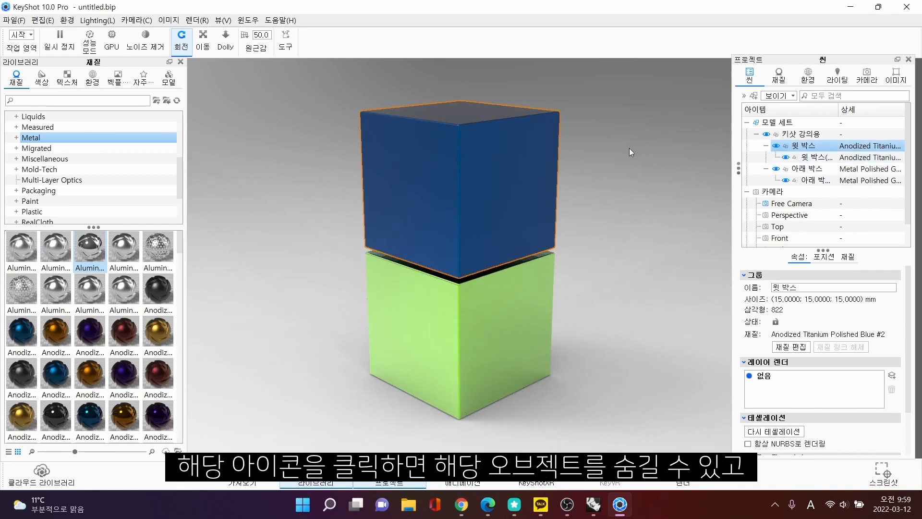
Hide the 윗 박스 group in the scene tree.
left_click(776, 146)
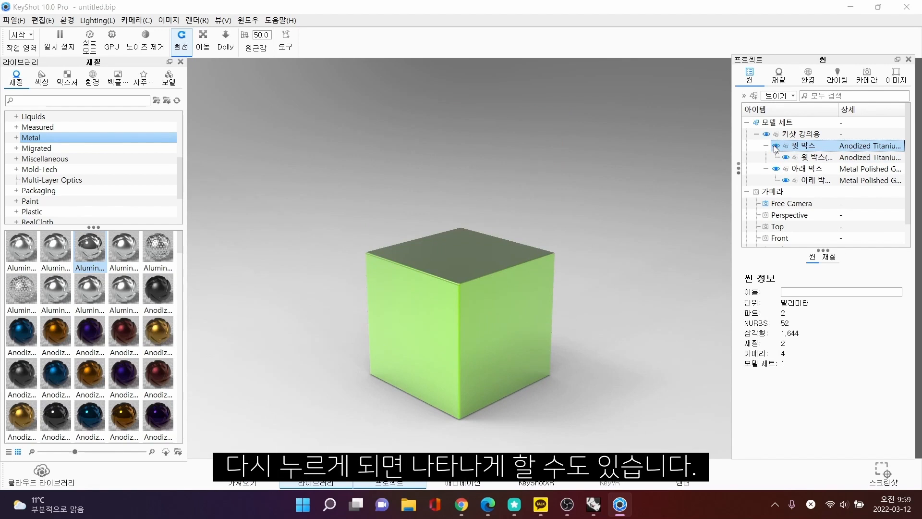
Show the 윗 박스 group again and toggle both box groups' visibility, leaving the upper and lower boxes shown.
left_click(776, 146)
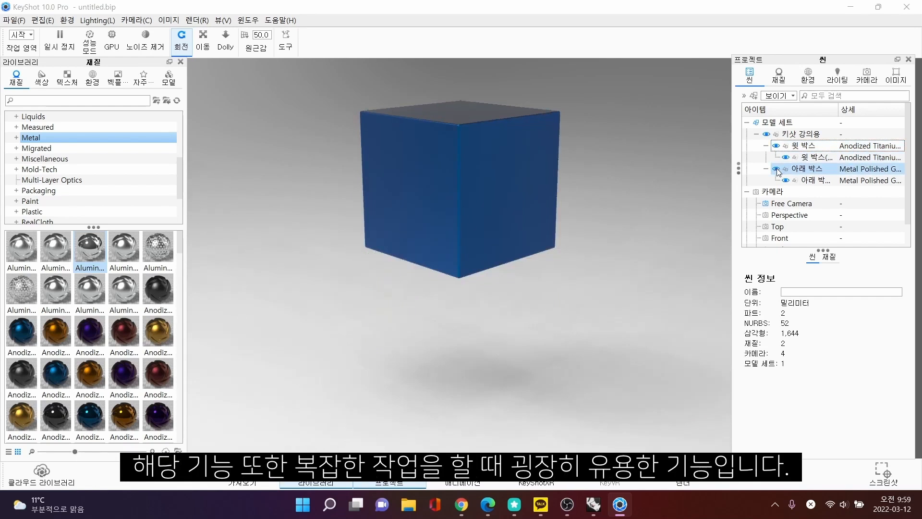
left_click(776, 169)
left_click(776, 145)
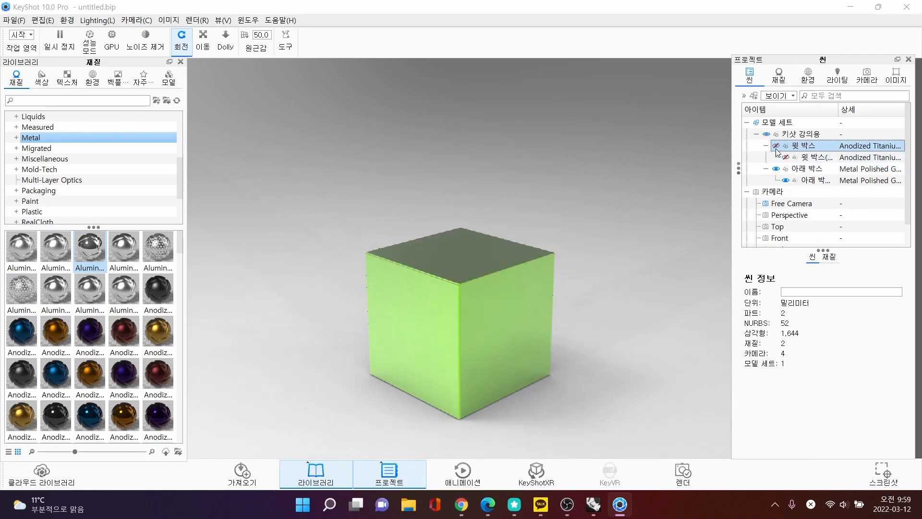
left_click(776, 147)
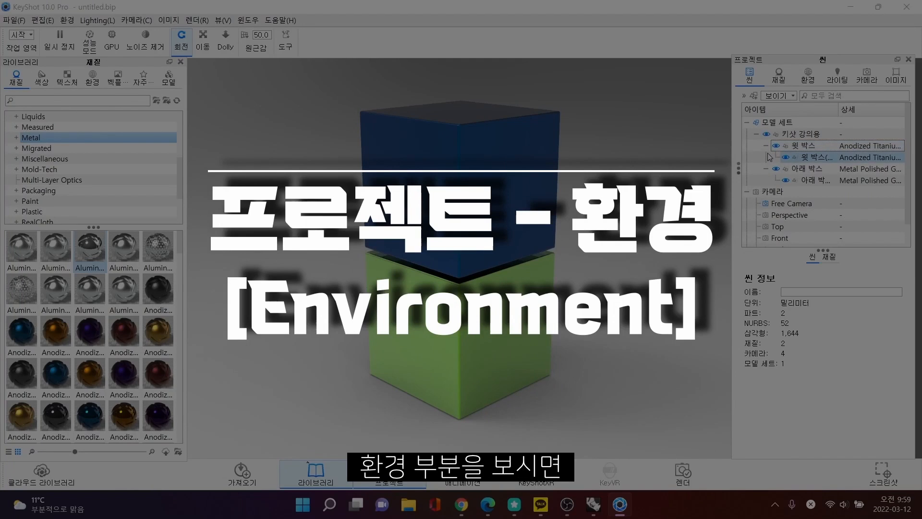
Apply the 3 Panels Tilted 4K studio environment to the scene and adjust its upper-left light marker in the environment preview.
left_click(811, 76)
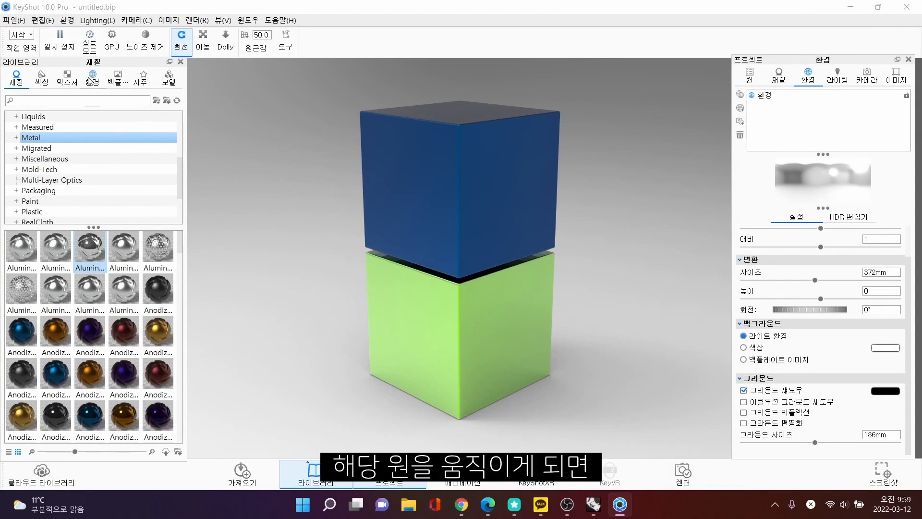
left_click(92, 76)
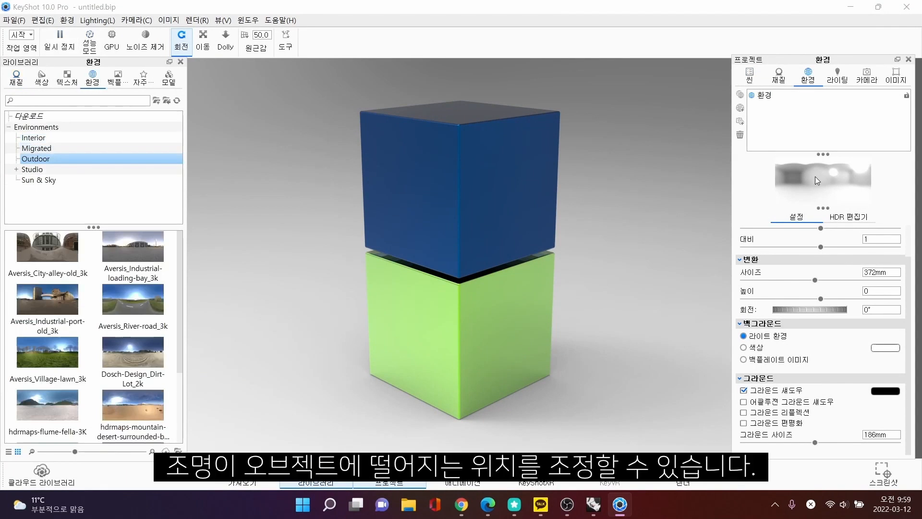
left_click(32, 169)
left_click_drag(140, 298, 339, 217)
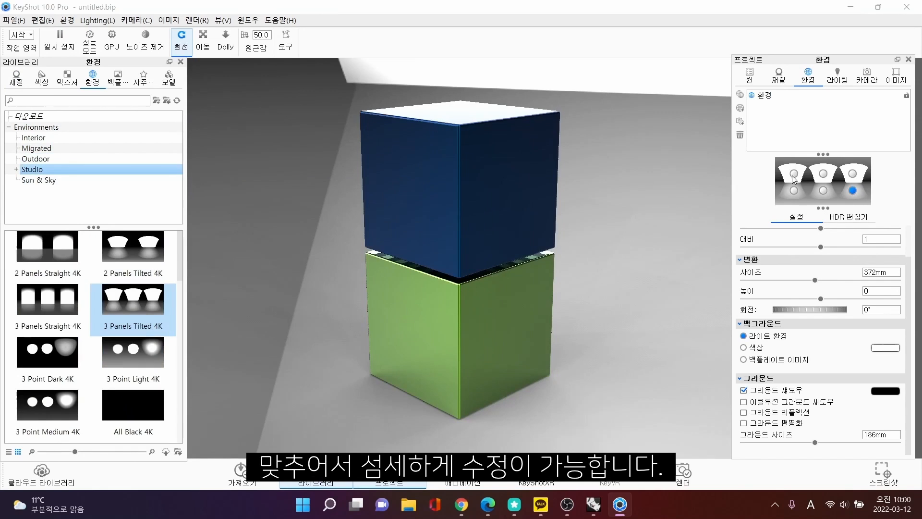
mouse_move(794, 173)
left_mouse_down()
mouse_move(788, 184)
mouse_move(793, 172)
left_mouse_up()
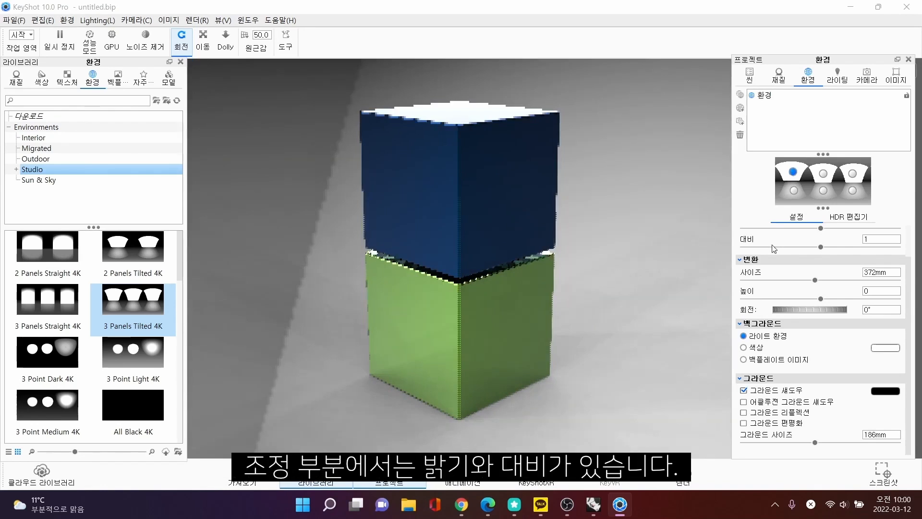
left_click_drag(791, 174, 792, 177)
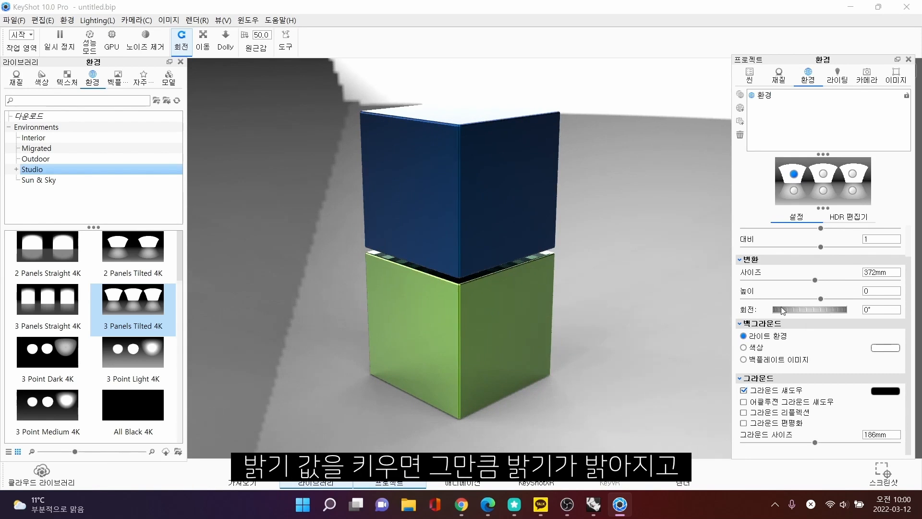
Try environment brightness values of 1.5 and 0.5, finishing with 2.
scroll(766, 268, "up", 2)
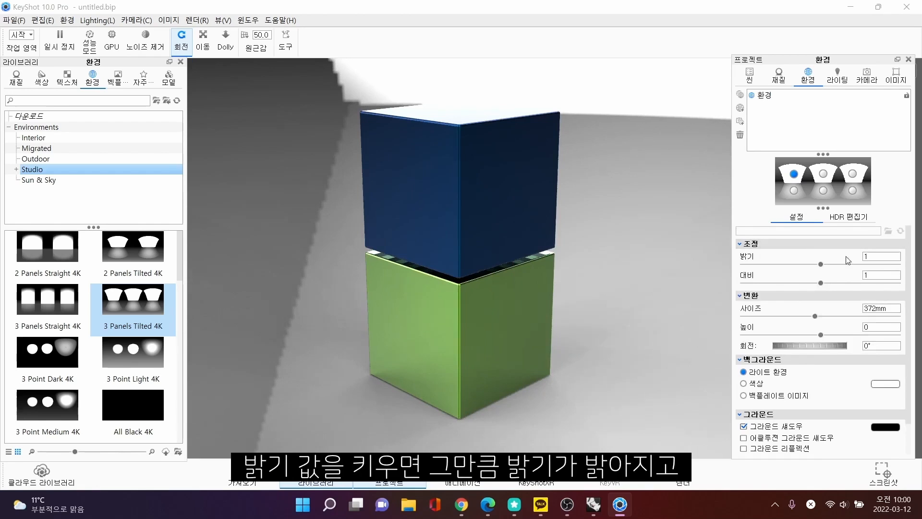
left_click(869, 257)
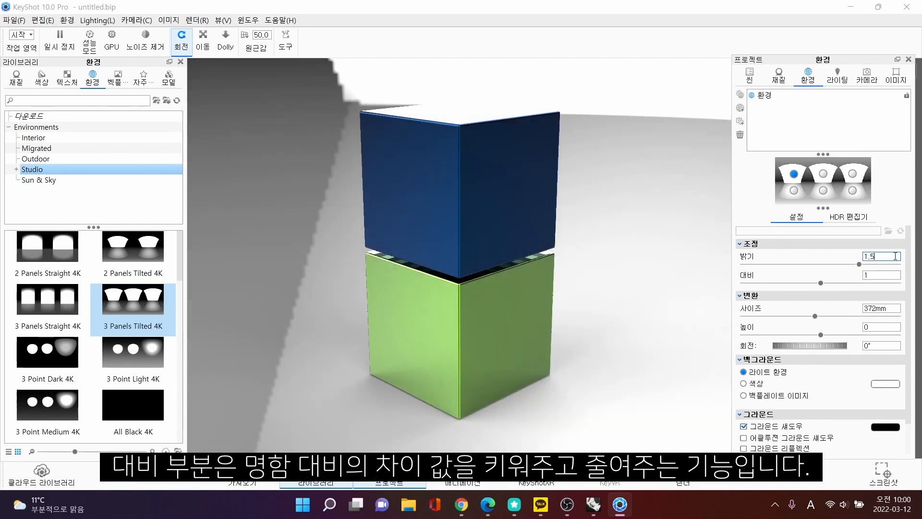
left_click_drag(864, 257, 895, 256)
type("0.5")
key("Return")
type("2")
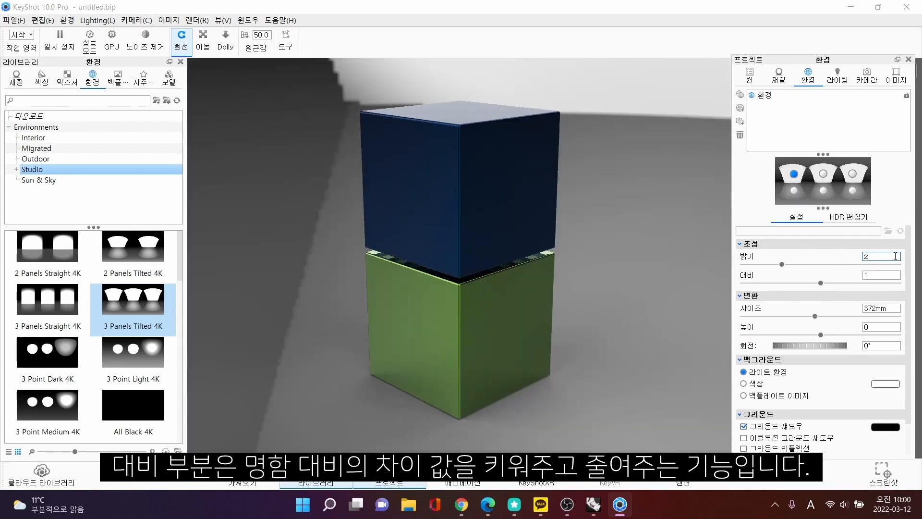
type(".0")
key("Return")
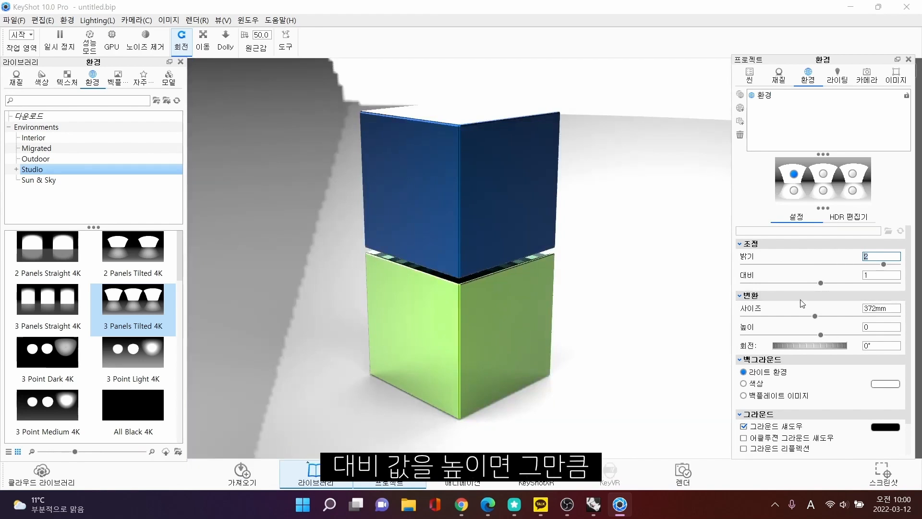
Set the environment contrast to 1.5, compare it with 0.5, and finish with 1.5.
left_click(881, 275)
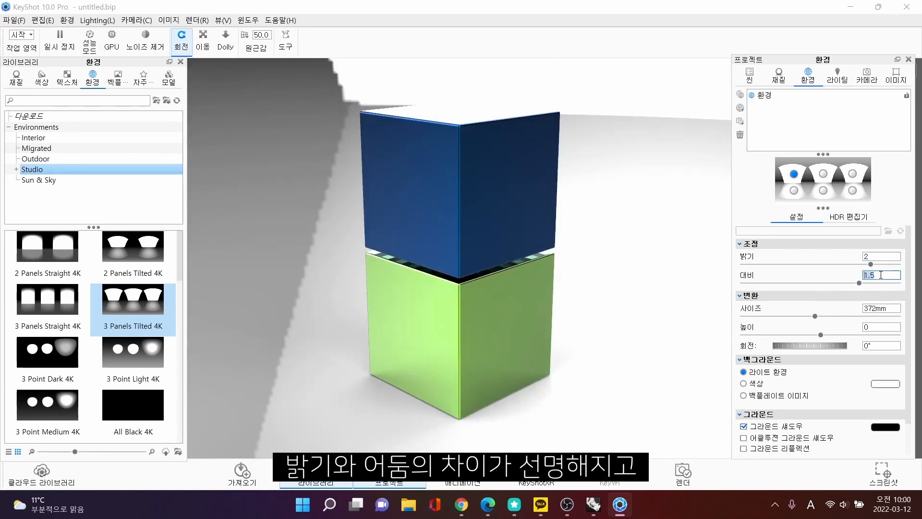
type(".5")
key("Return")
left_click(887, 276)
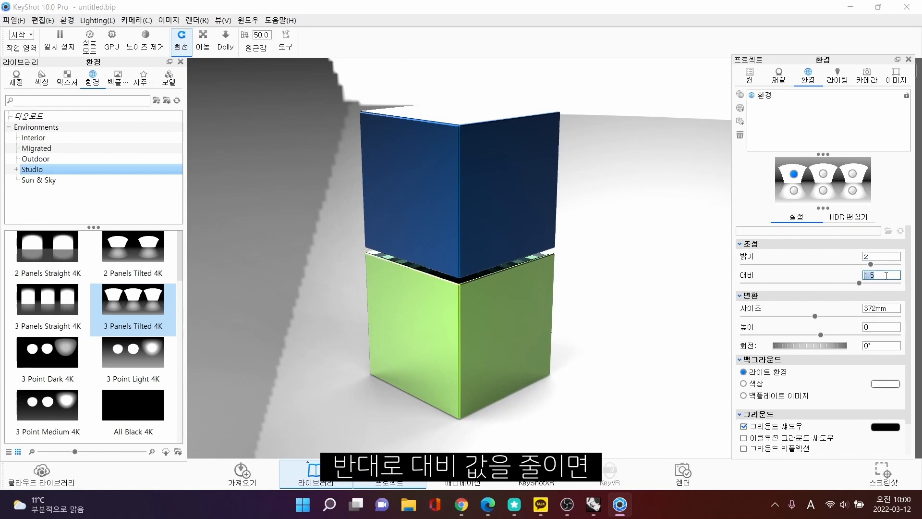
key("Return")
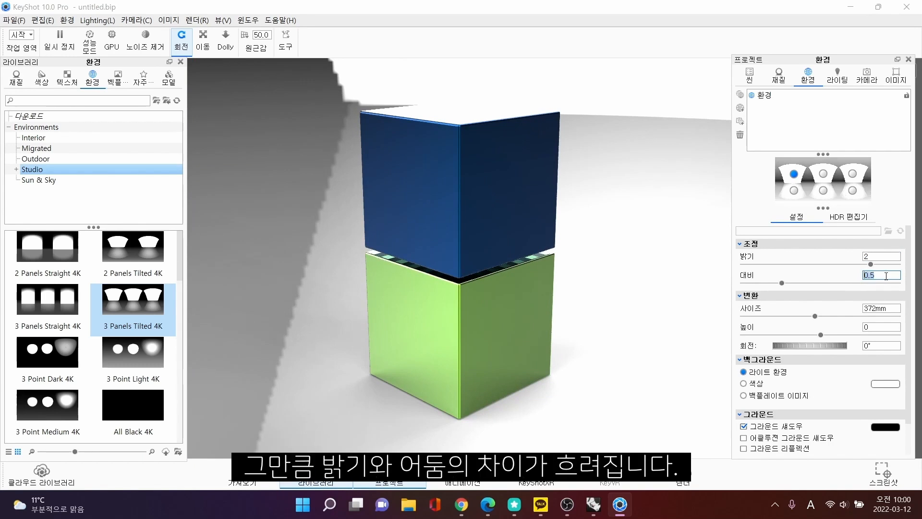
double_click(886, 276)
type("1")
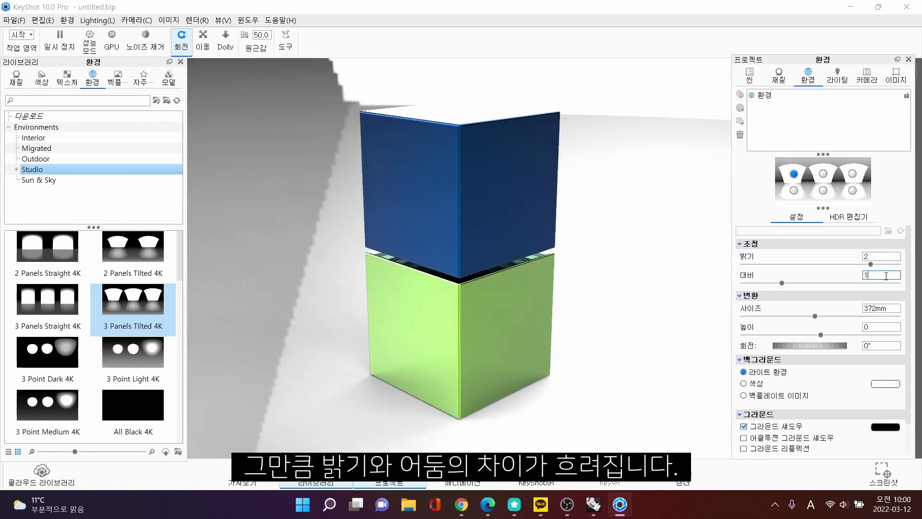
type(".5")
key("Return")
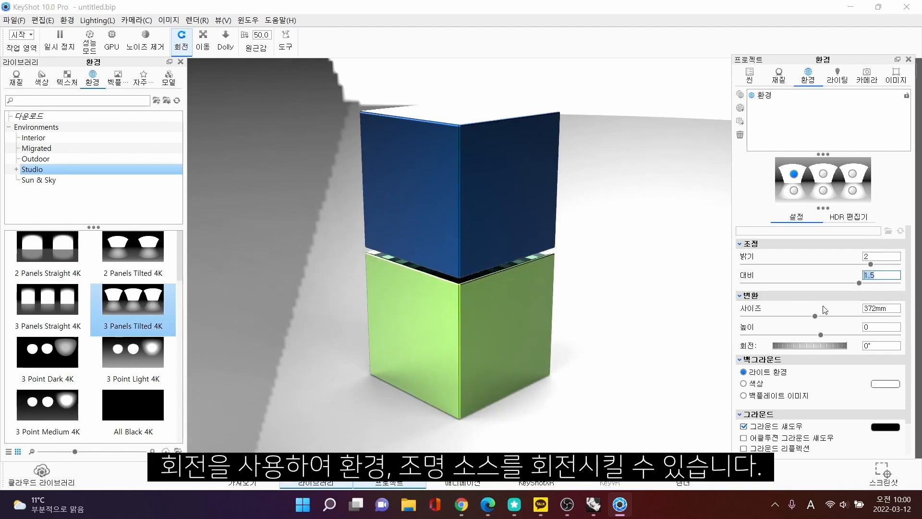
Rotate the environment to 85.5° and switch the background from the lighting environment to a solid color.
left_click_drag(793, 344, 822, 342)
left_click_drag(893, 343, 871, 345)
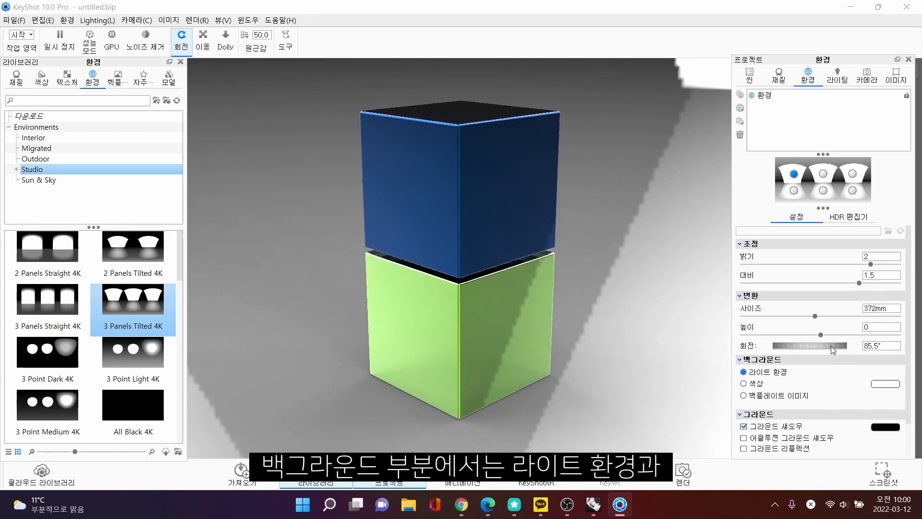
scroll(812, 370, "down", 1)
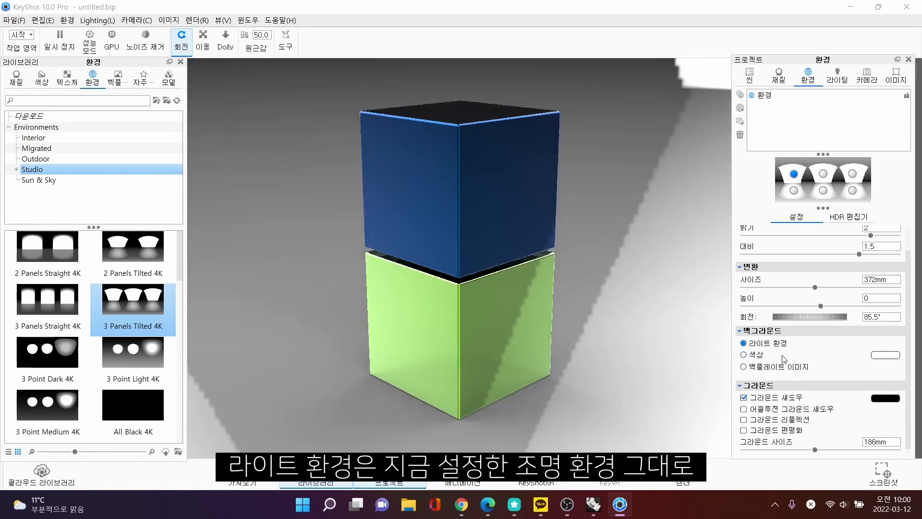
left_click_drag(130, 303, 105, 304)
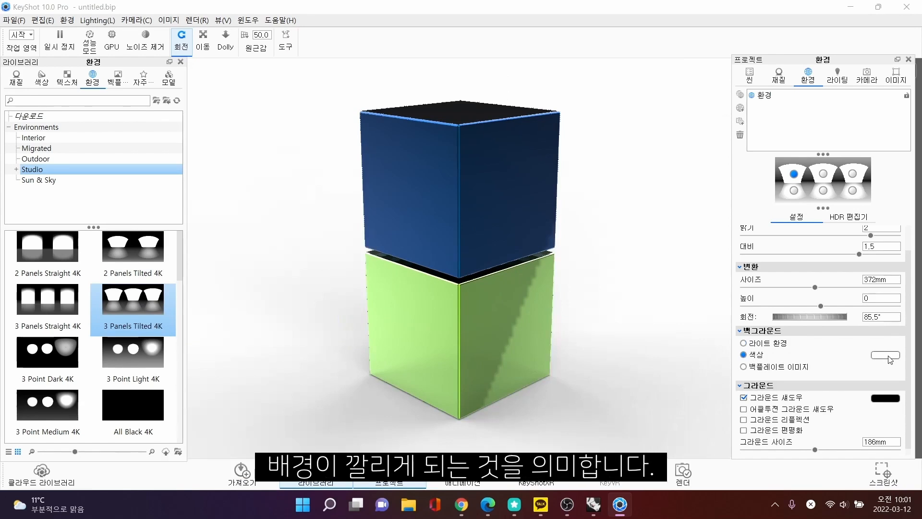
Try a muted blue as the background color and return it to white.
left_click(885, 355)
left_click(820, 280)
mouse_move(822, 269)
left_mouse_down()
mouse_move(843, 276)
mouse_move(819, 306)
mouse_move(798, 302)
left_mouse_up()
left_click(808, 471)
left_click(784, 442)
left_click(886, 202)
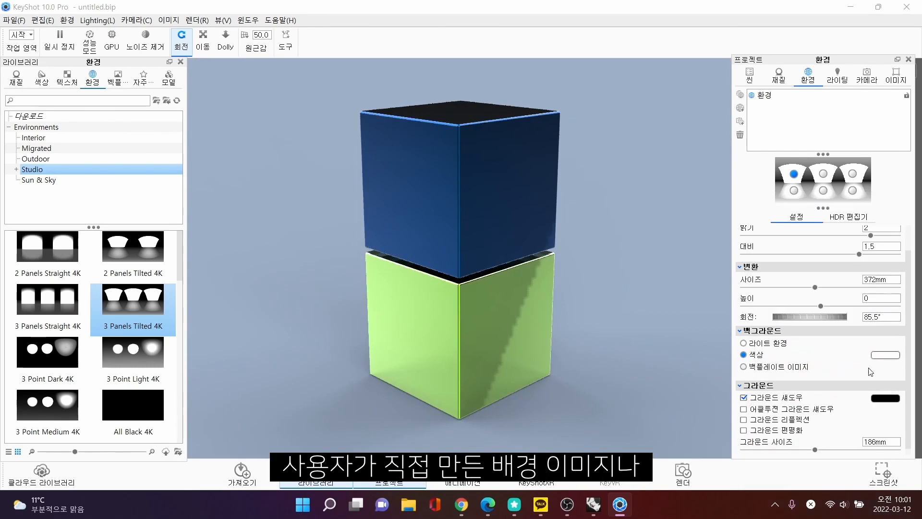
Load the 배경 image from the desktop as the backplate and orbit the boxes against it.
left_click(787, 368)
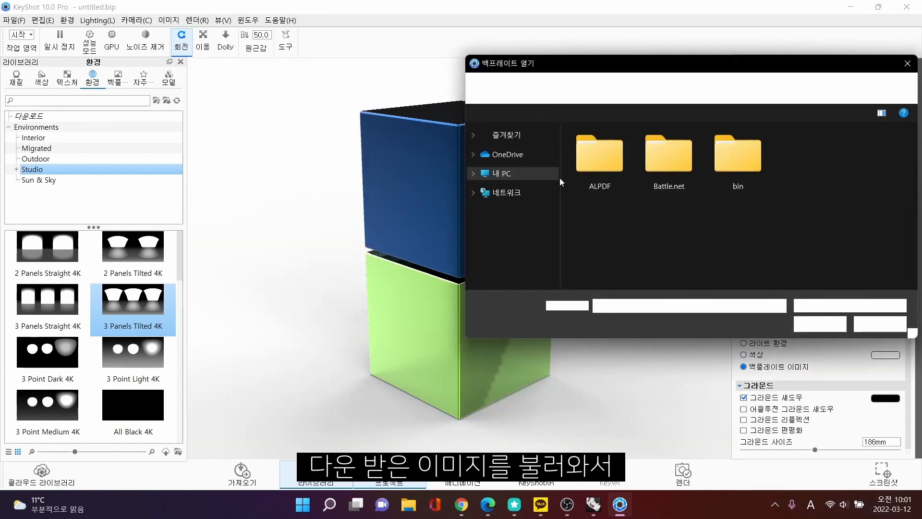
scroll(701, 201, "down", 10)
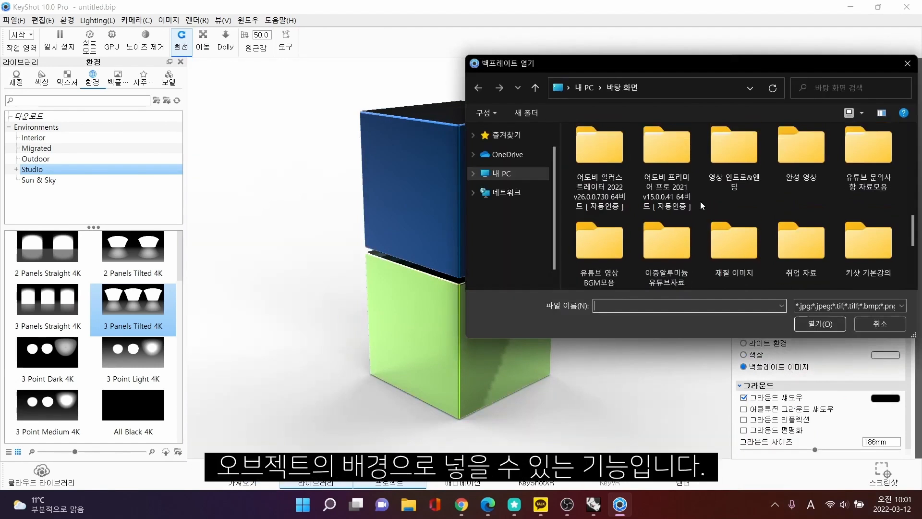
scroll(701, 200, "down", 2)
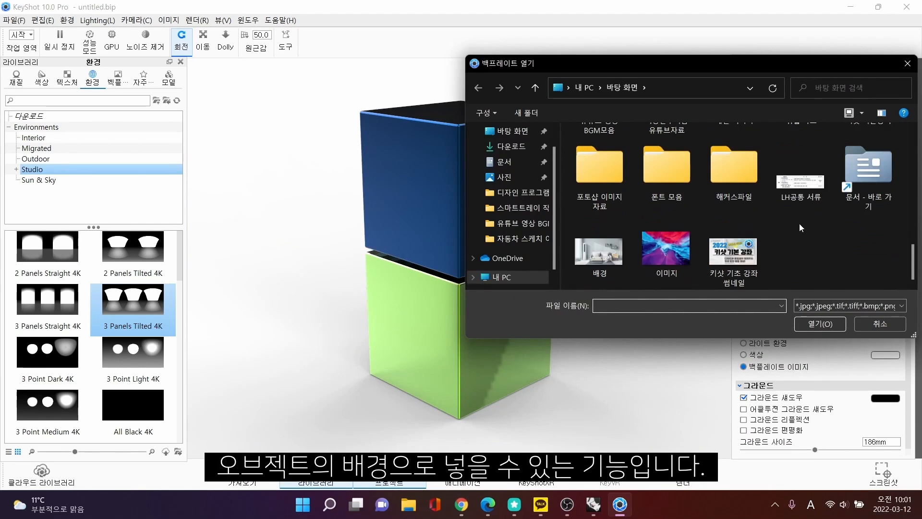
double_click(604, 250)
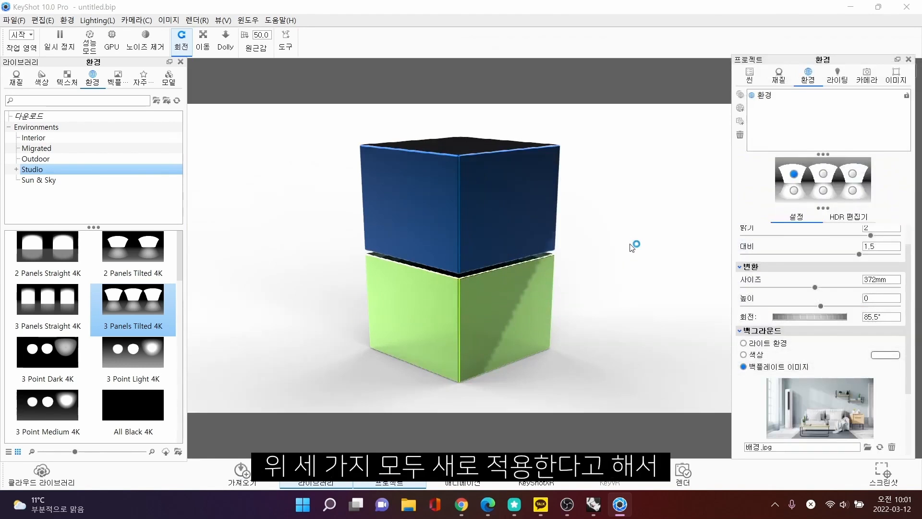
left_click_drag(515, 235, 471, 229)
left_click_drag(461, 303, 464, 246)
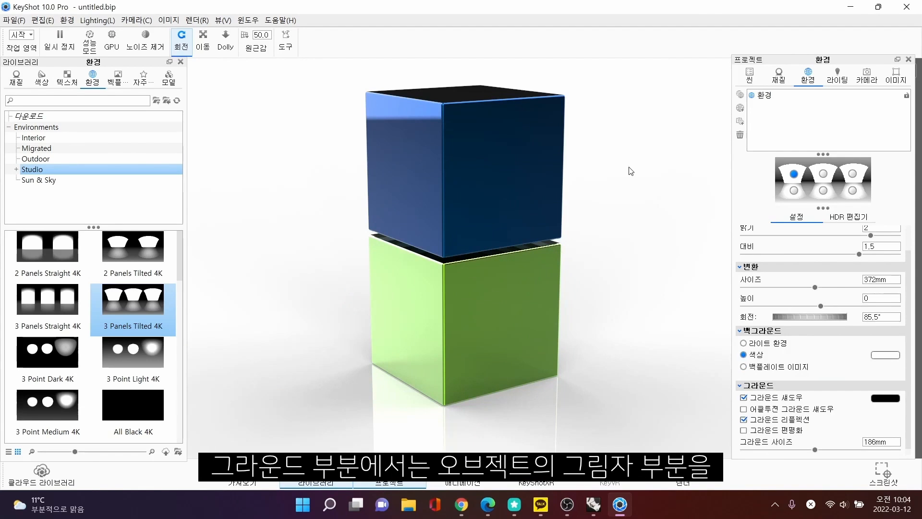
Toggle the ground shadow off and on to compare its effect on the boxes, leaving it enabled.
scroll(767, 396, "down", 1)
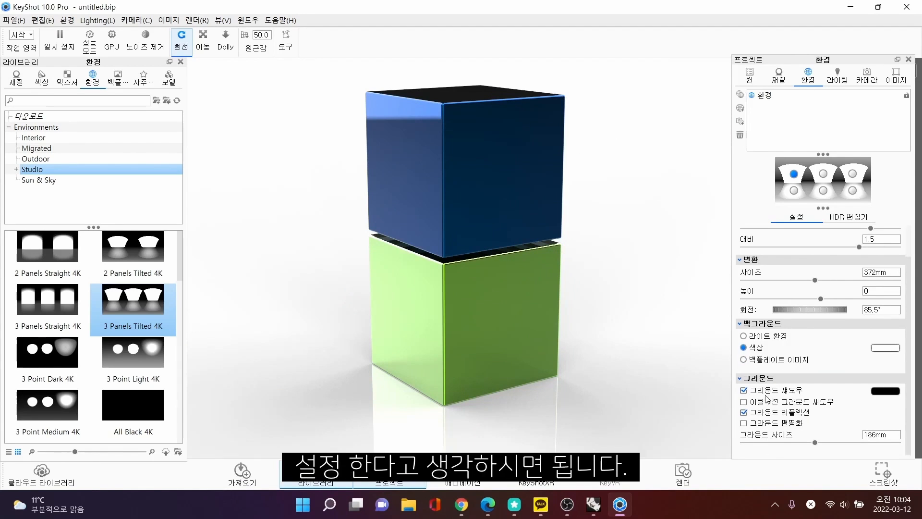
left_click(743, 391)
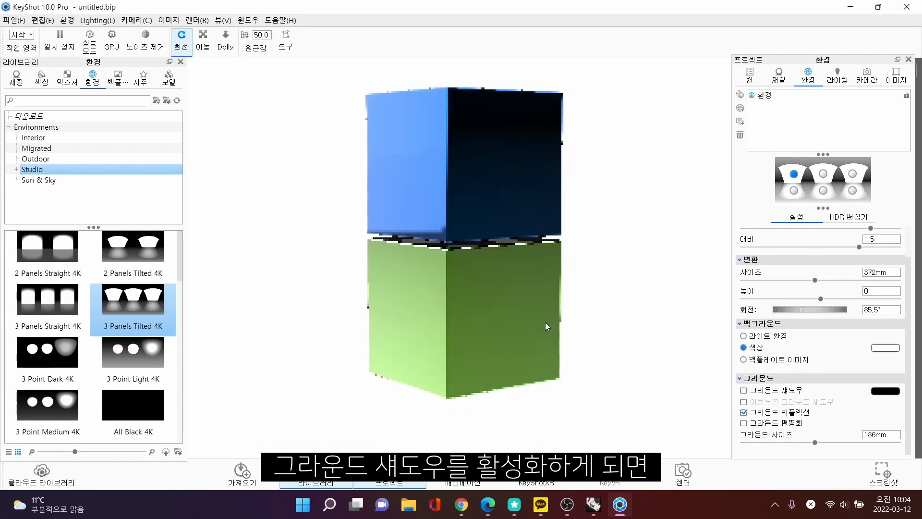
left_click(744, 390)
left_click_drag(642, 305, 663, 350)
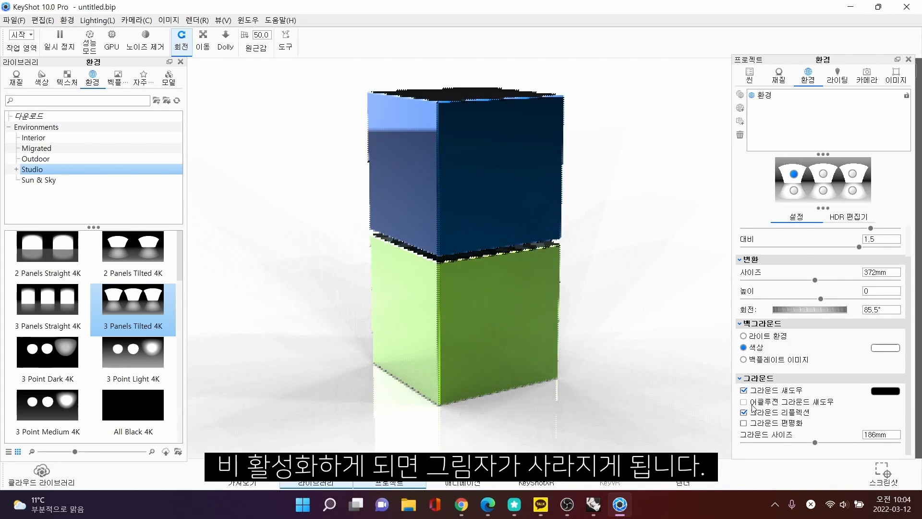
left_click(744, 390)
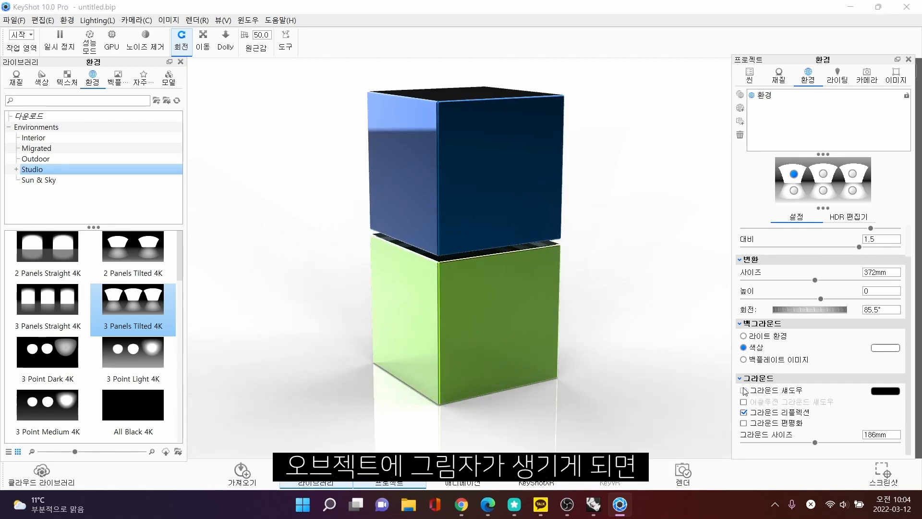
left_click(743, 390)
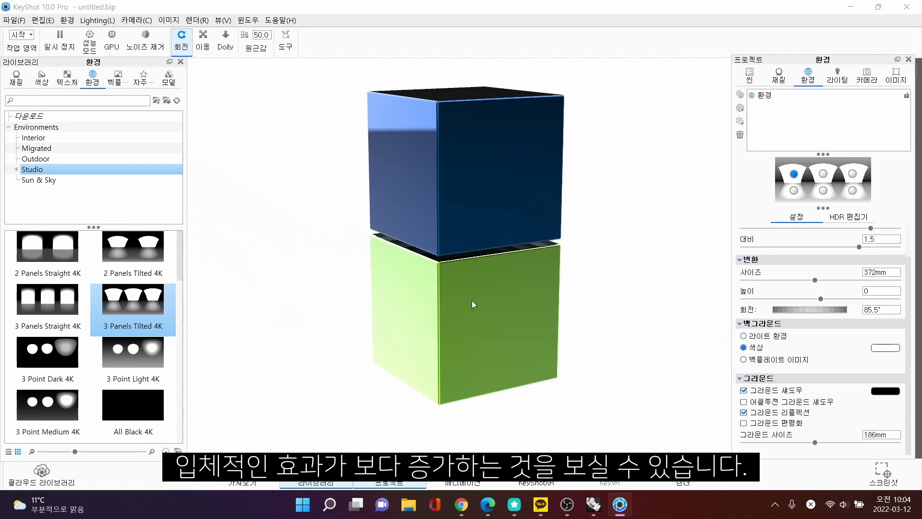
left_click_drag(595, 335, 350, 334)
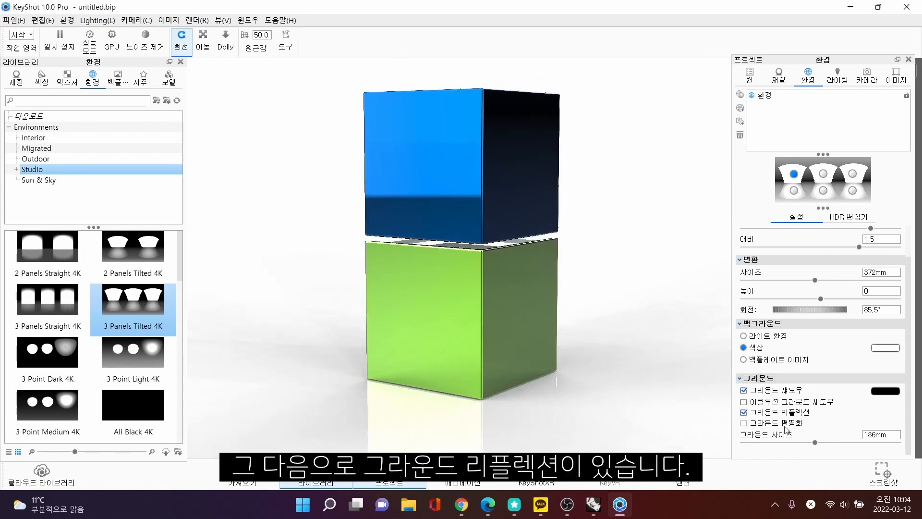
Toggle the ground reflection off and on to compare the floor beneath the boxes, leaving it enabled.
left_click(744, 413)
left_click(744, 412)
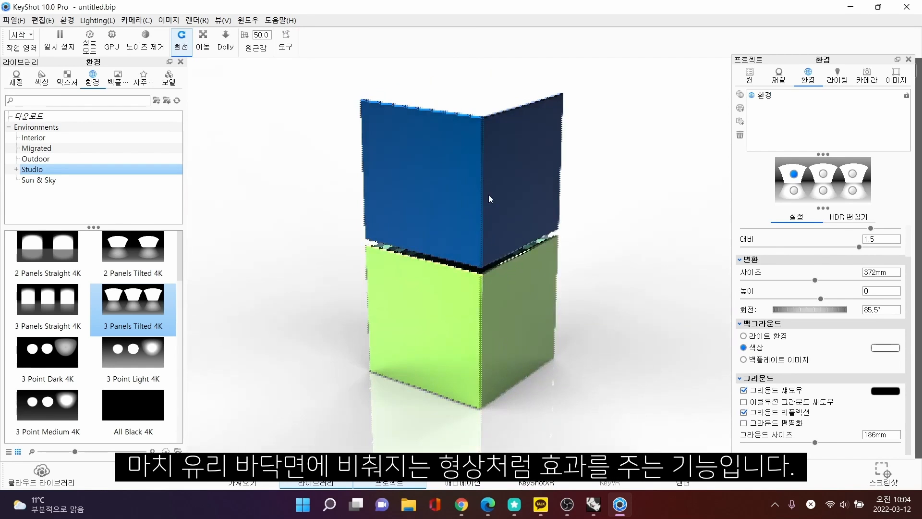
left_click(744, 413)
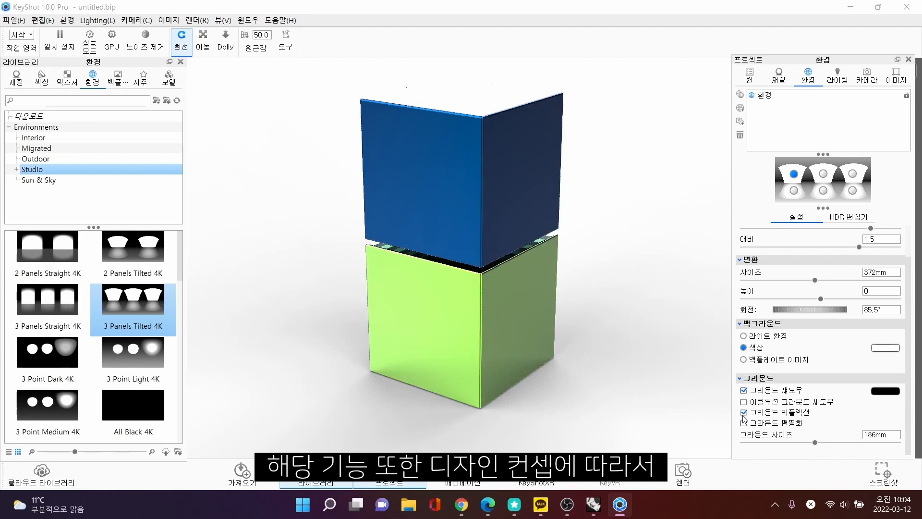
left_click_drag(620, 347, 676, 335)
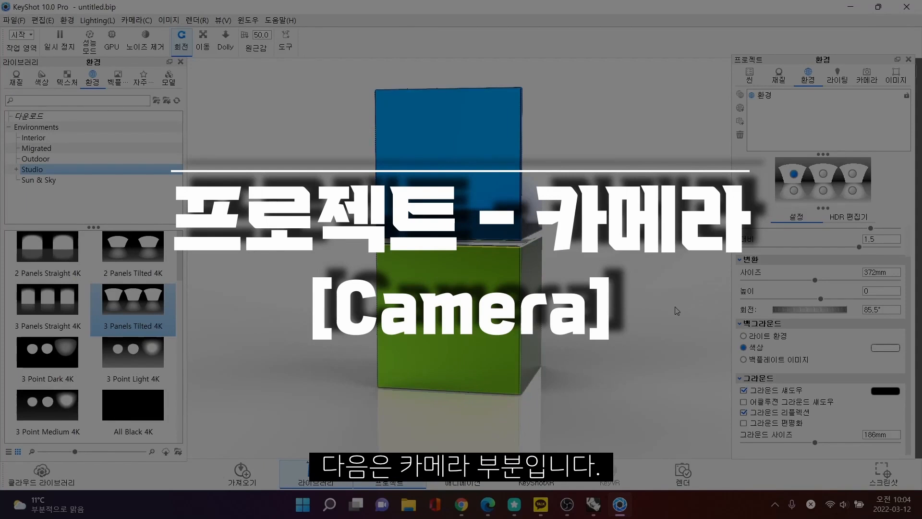
Open the camera settings and orbit around the stacked boxes using the Free Camera.
left_click(871, 79)
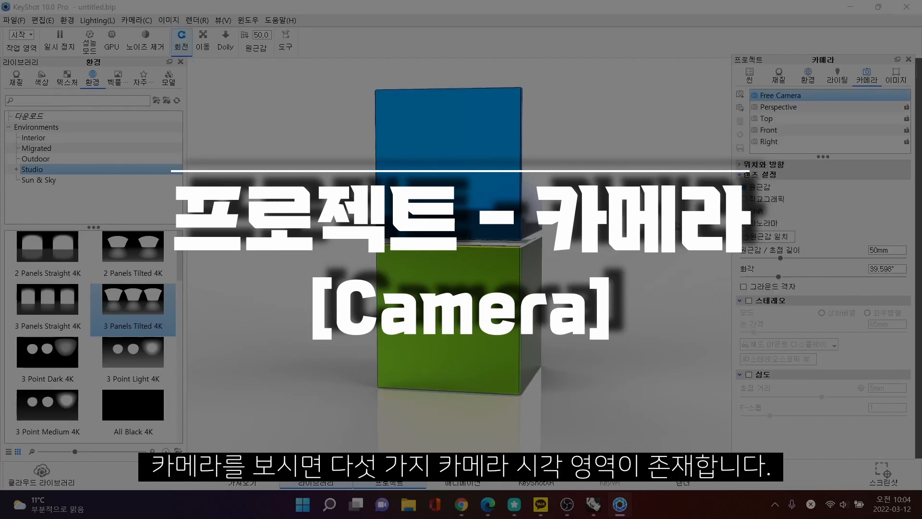
left_click_drag(578, 250, 518, 273)
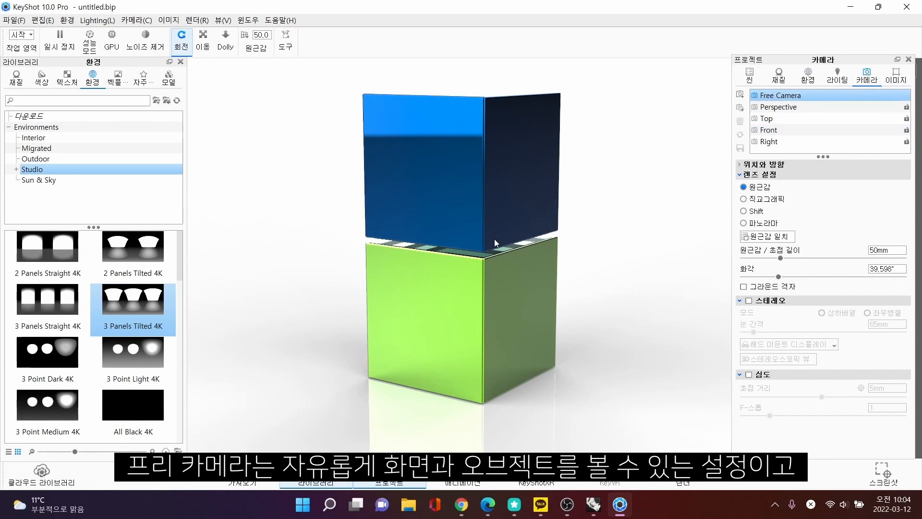
mouse_move(508, 181)
left_mouse_down()
mouse_move(500, 157)
mouse_move(580, 142)
mouse_move(611, 198)
mouse_move(460, 197)
left_mouse_up()
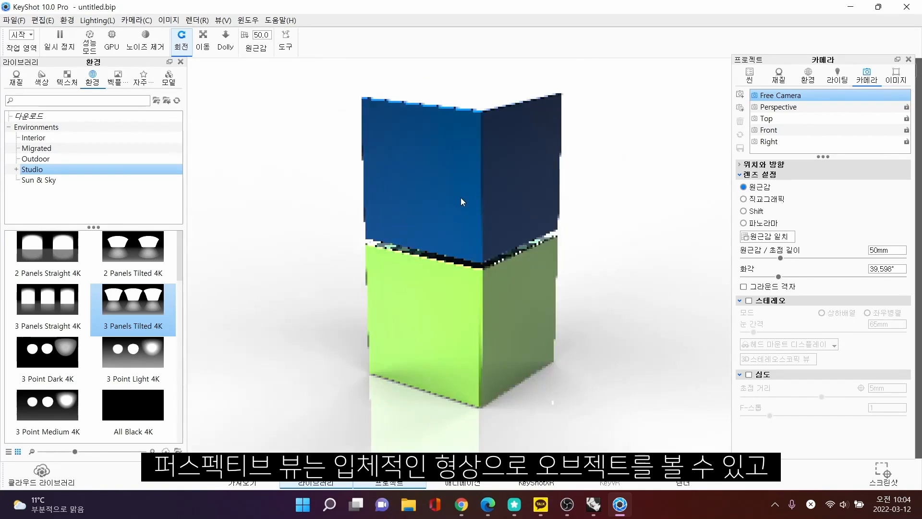
Switch through the Perspective, Top, Front and Right cameras to compare their views of the stacked boxes.
left_click(779, 107)
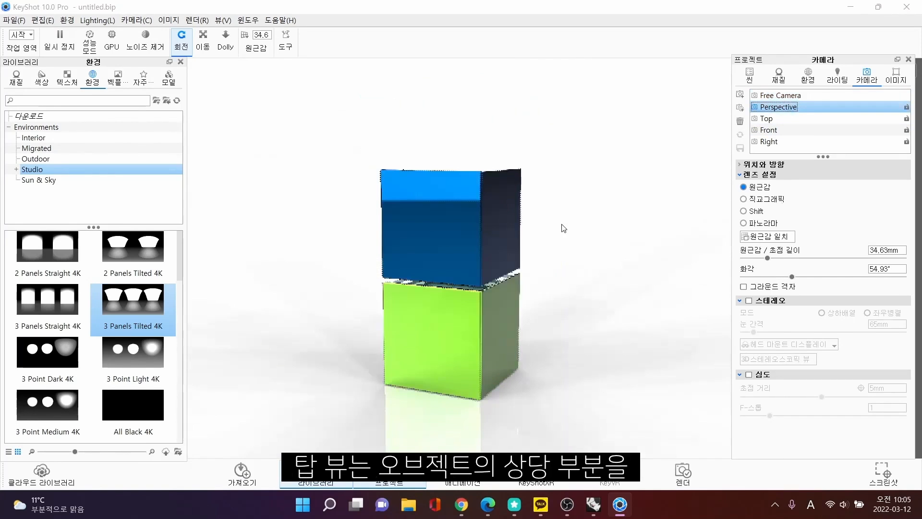
left_click_drag(451, 252, 548, 210)
left_click(797, 117)
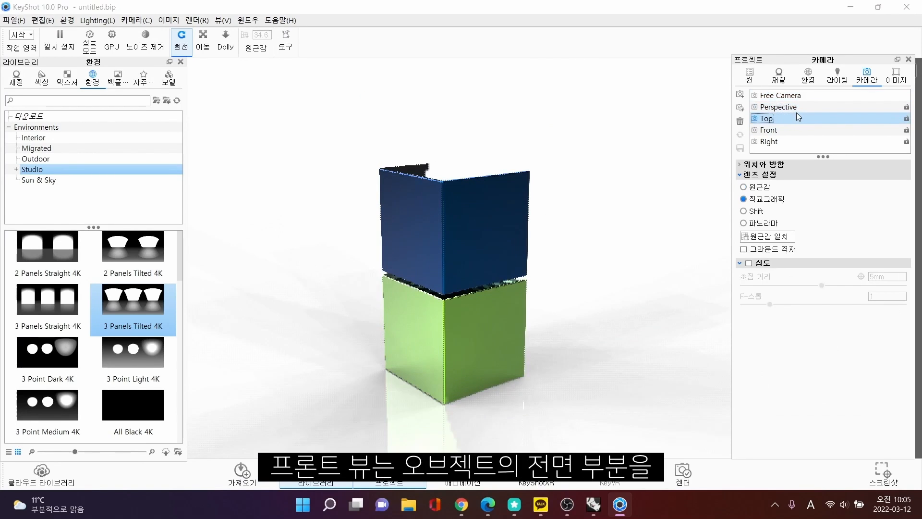
left_click(793, 128)
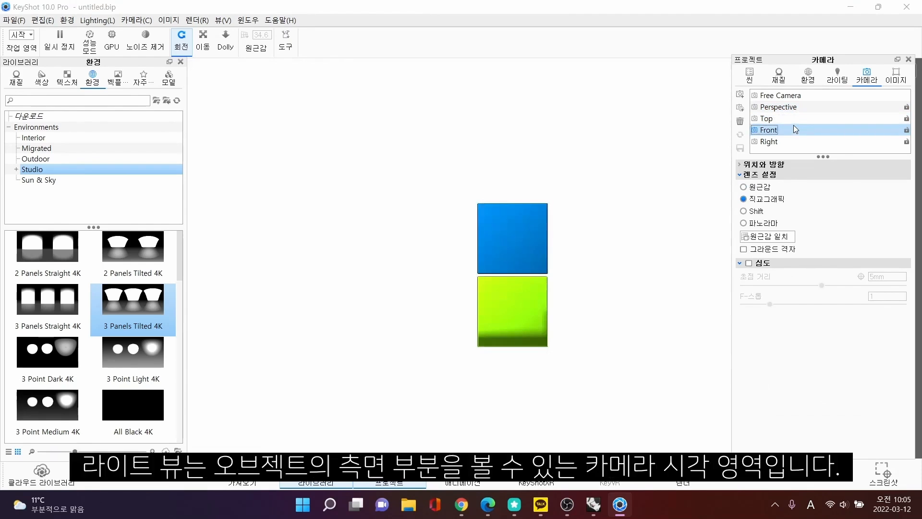
left_click_drag(548, 225, 524, 223)
left_click(782, 144)
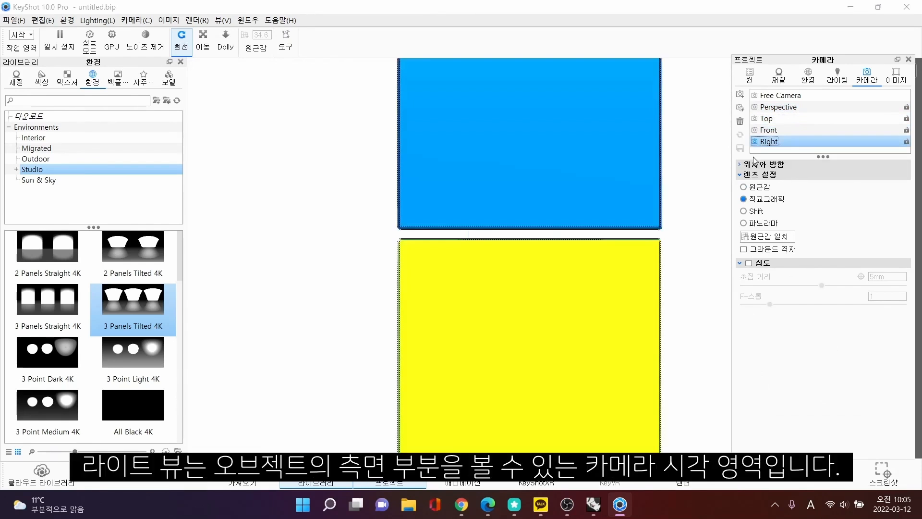
left_click_drag(626, 224, 615, 229)
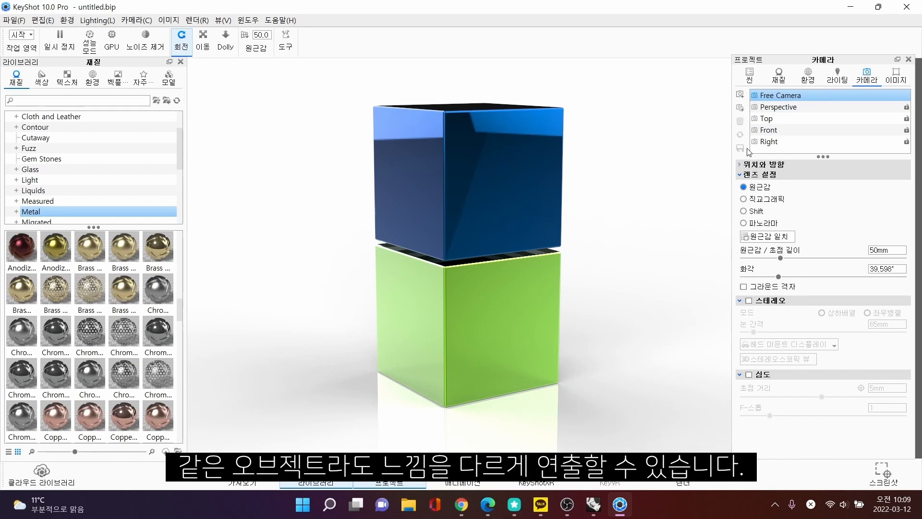
Try the orthographic lens, return to perspective, and set the Free Camera's focal length to about 19 mm.
left_click(743, 199)
left_click(744, 187)
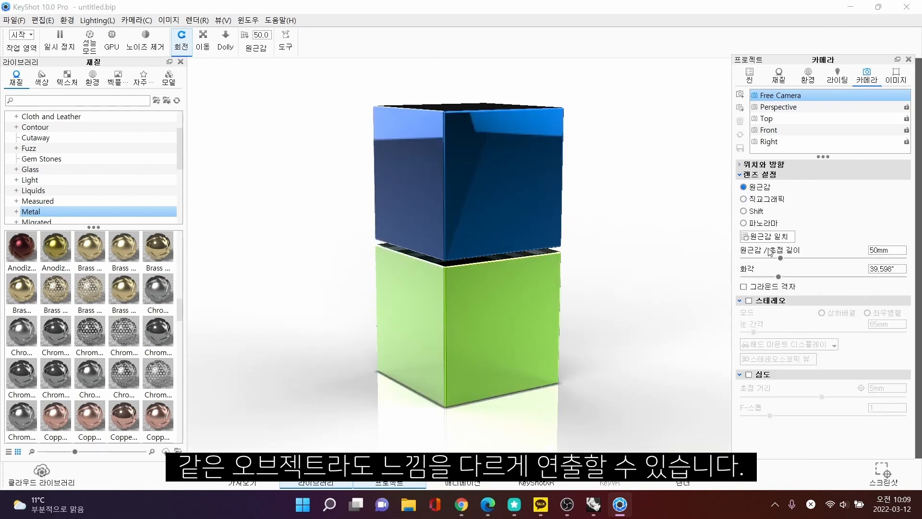
left_click_drag(787, 262, 757, 259)
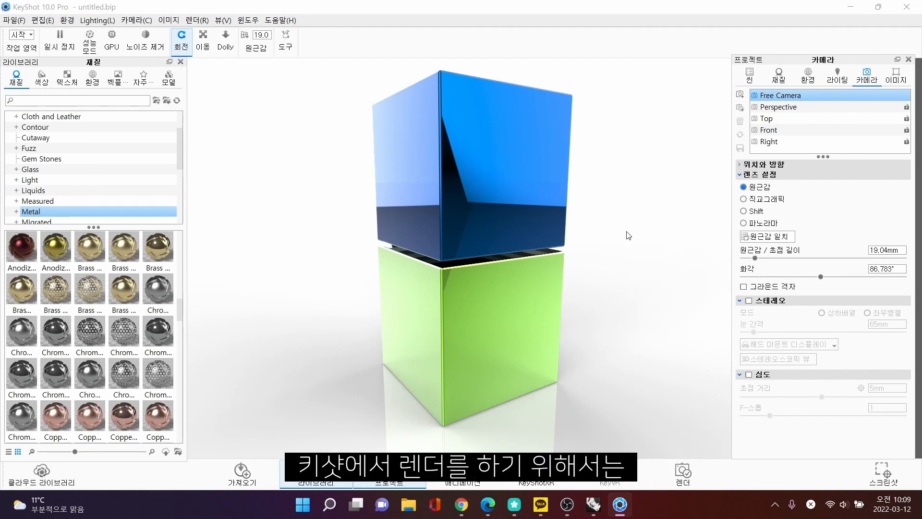
mouse_move(608, 282)
left_mouse_down()
mouse_move(361, 290)
mouse_move(640, 264)
mouse_move(605, 285)
left_mouse_up()
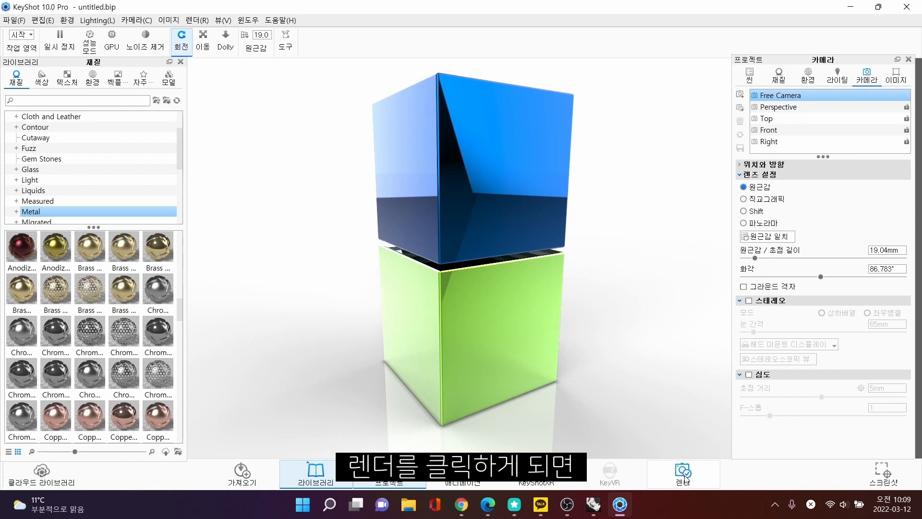
Open the render settings and look over the queue and animation options, returning to the still image output.
left_click(684, 473)
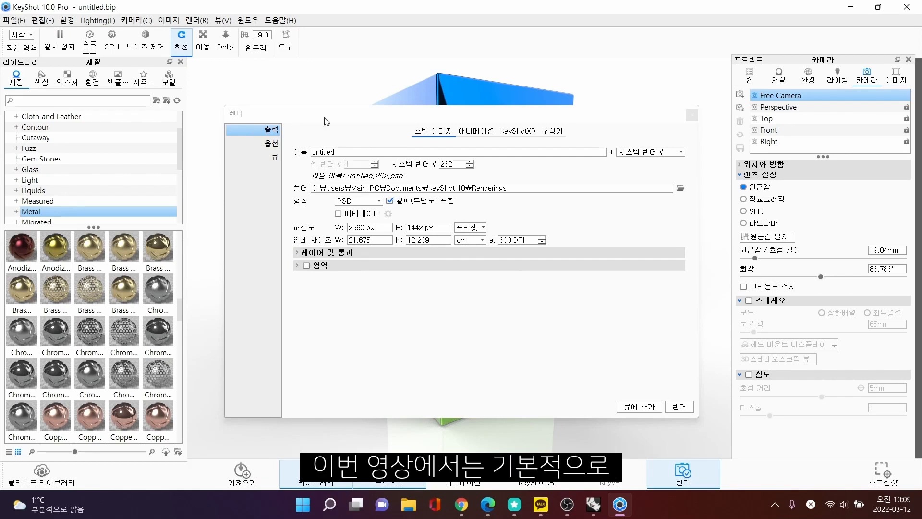
left_click(246, 148)
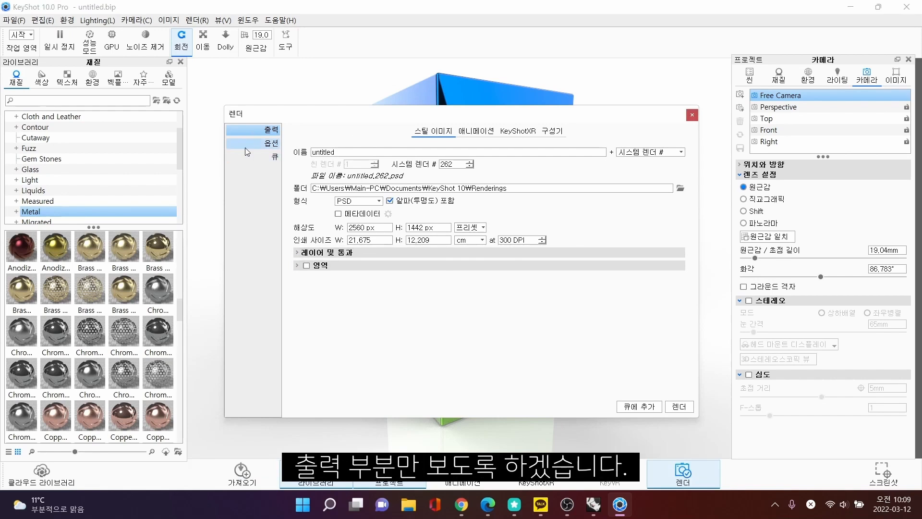
left_click(273, 145)
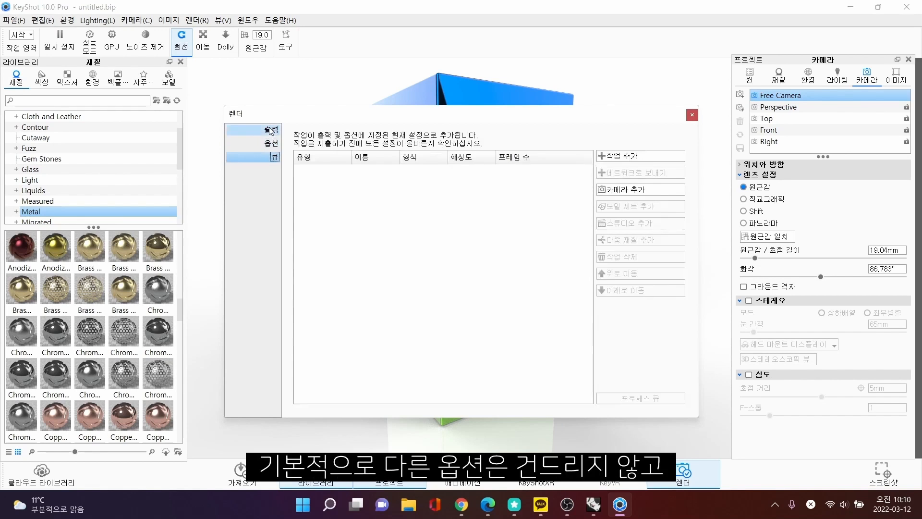
left_click(271, 130)
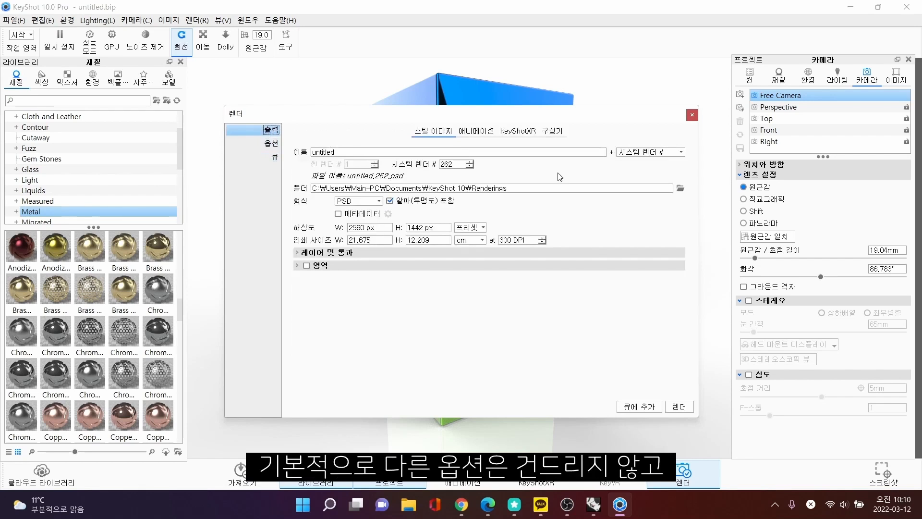
left_click(469, 136)
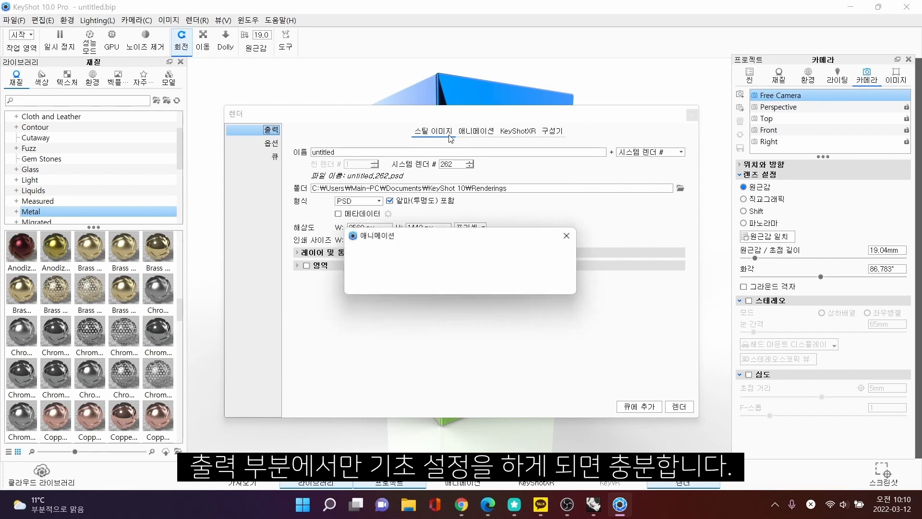
left_click(571, 235)
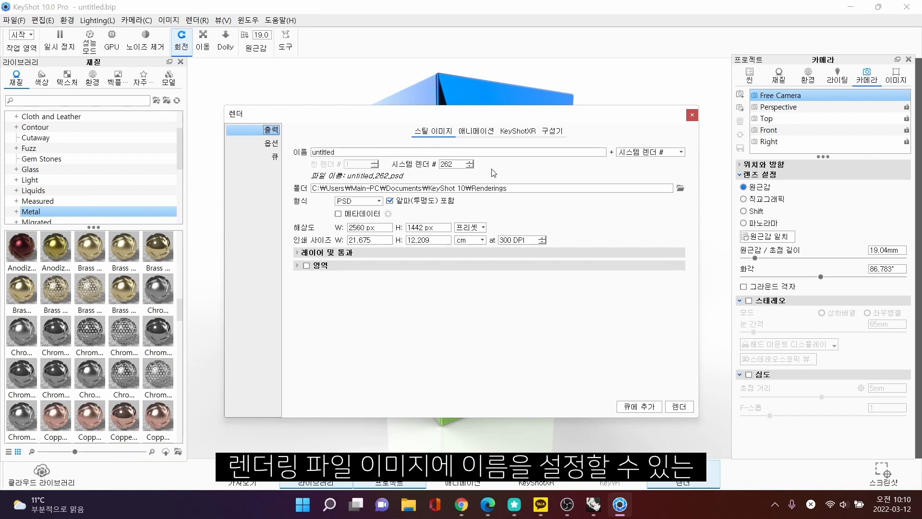
Name the rendered image file 키샷 강의용.
double_click(354, 153)
type("키")
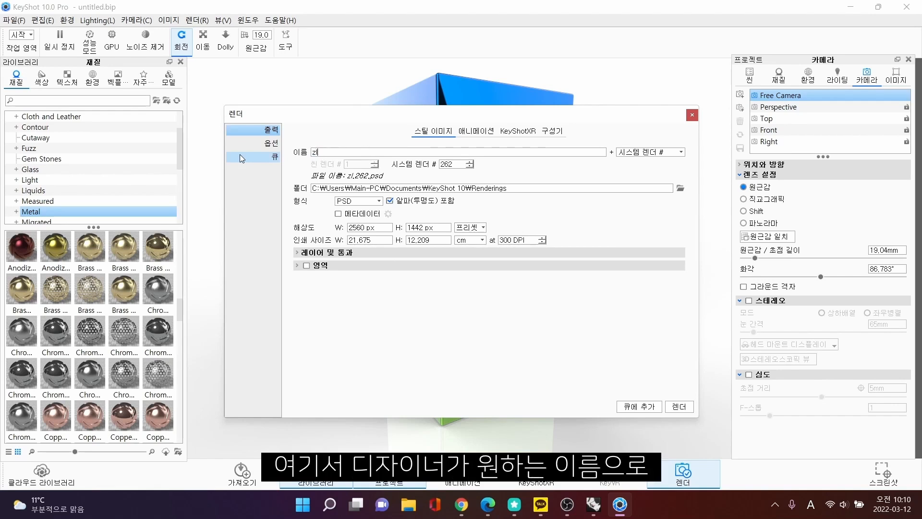
type("샷 강의를")
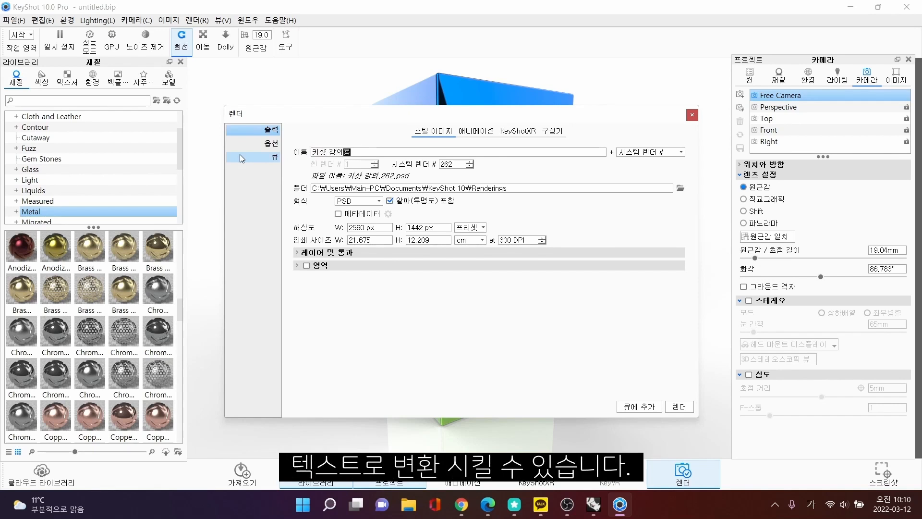
left_click(579, 172)
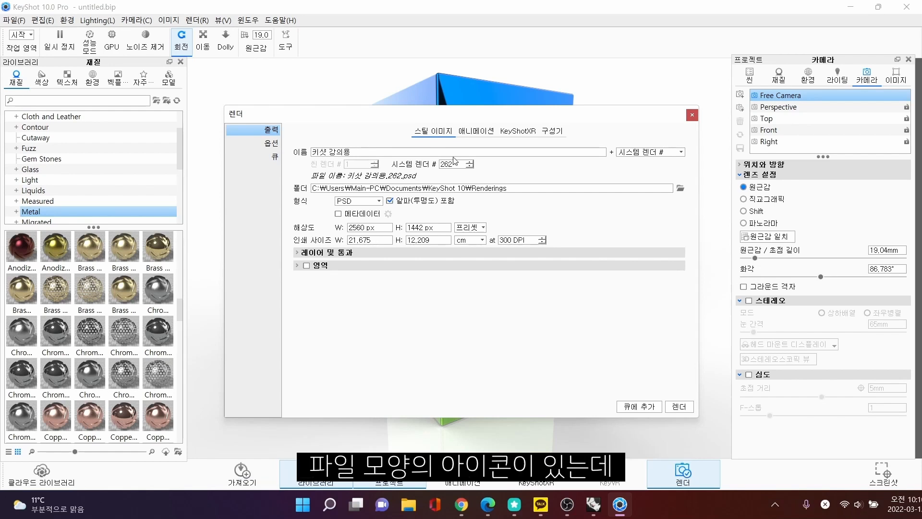
Set the desktop as the output folder for the rendered image.
left_click(680, 188)
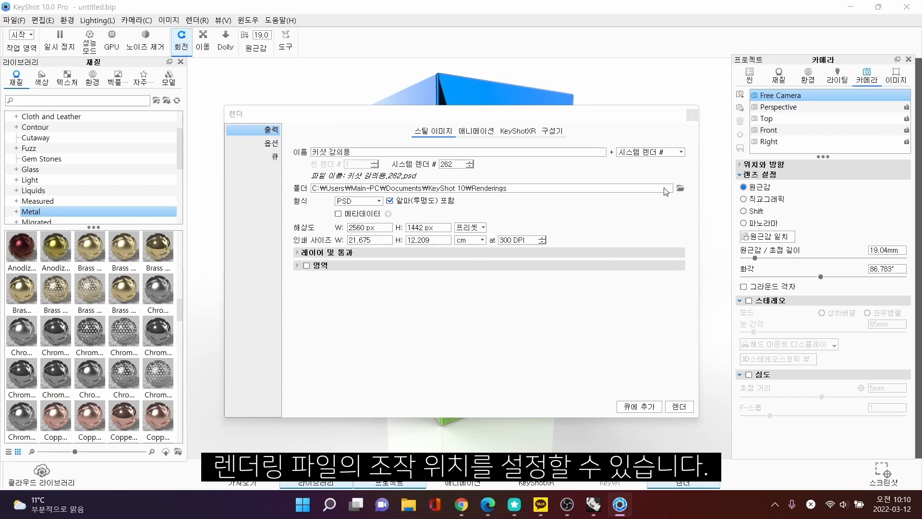
left_click(280, 219)
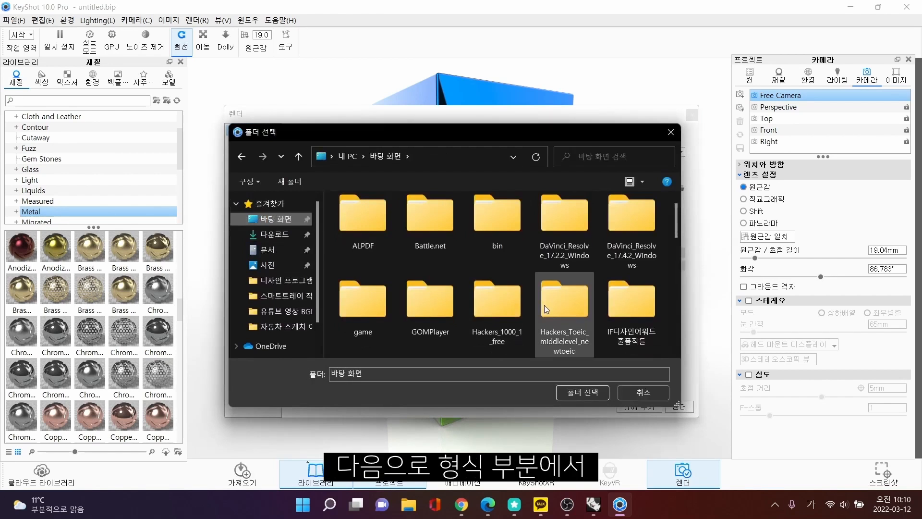
scroll(546, 309, "down", 5)
left_click(574, 391)
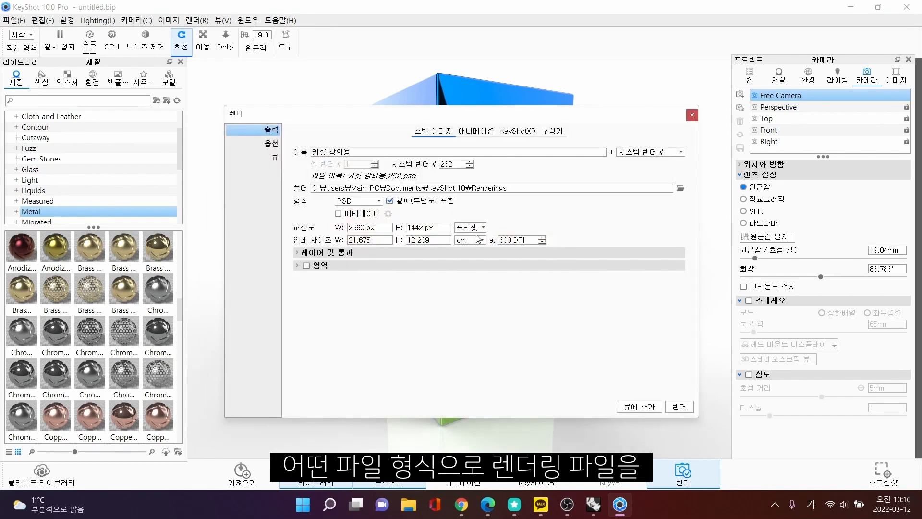
Set the render output format to JPEG.
left_click(364, 202)
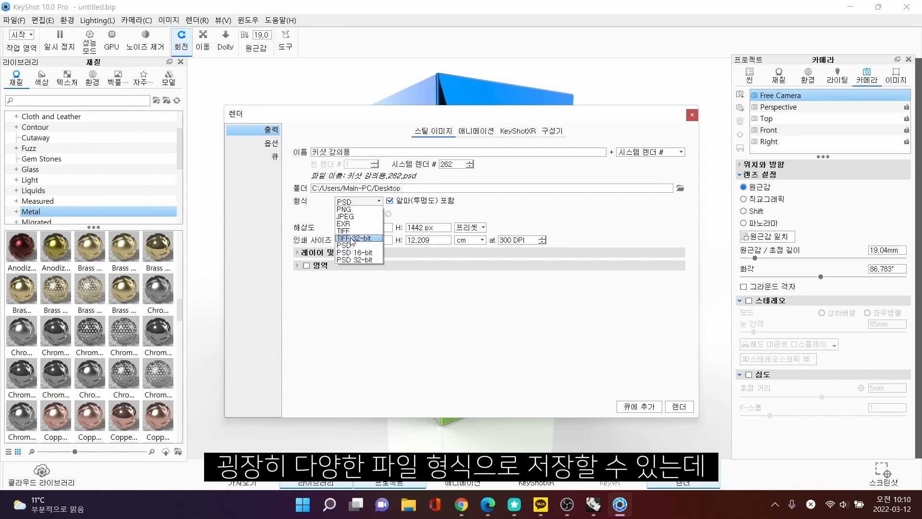
left_click(357, 217)
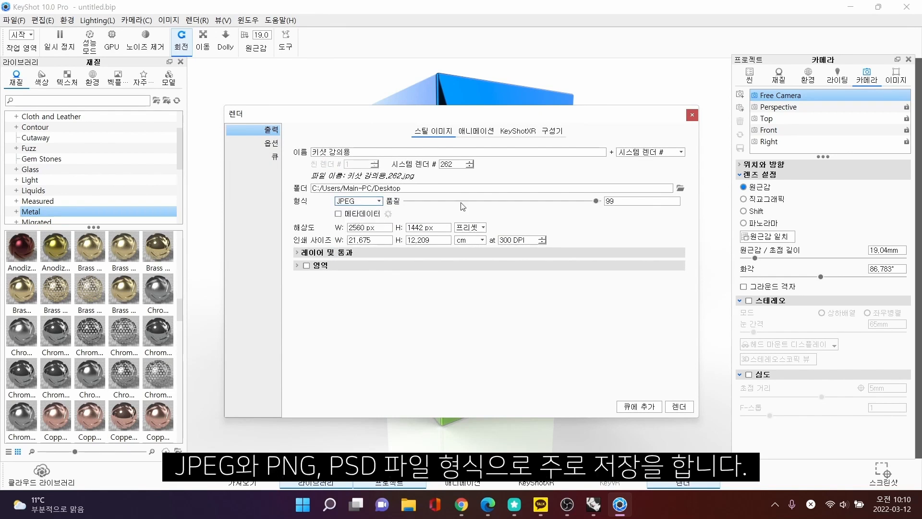
left_click(361, 203)
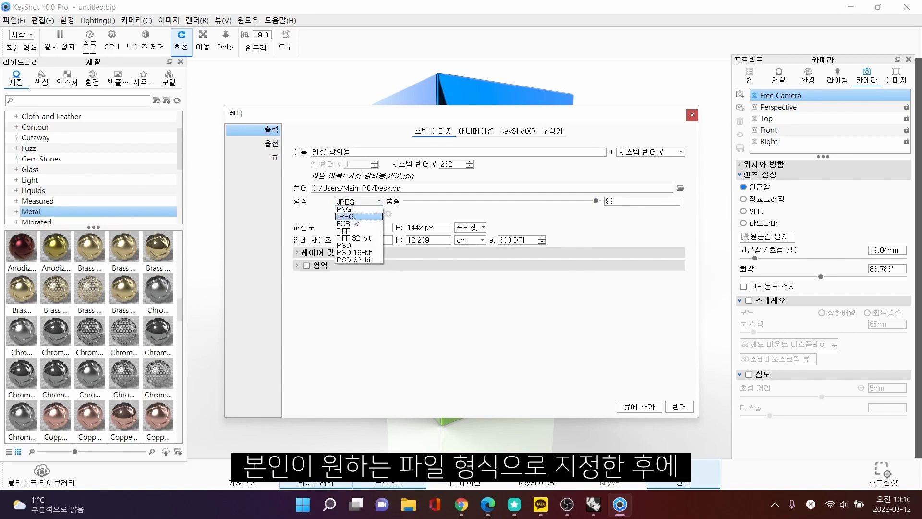
left_click(355, 217)
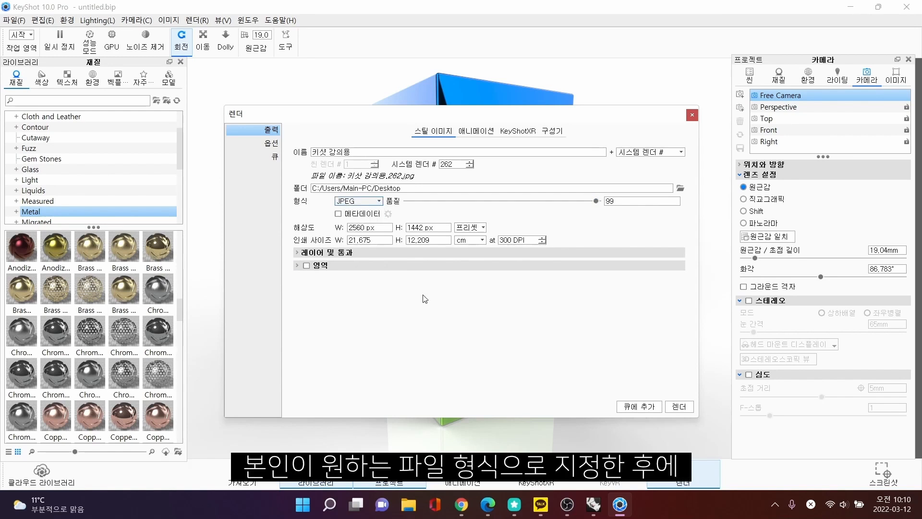
Try the 3840 x 2163, 7680 x 4326, 2560 x 1442 and 1600 x 901 presets and set the resolution to 1280 x 721.
left_click(469, 228)
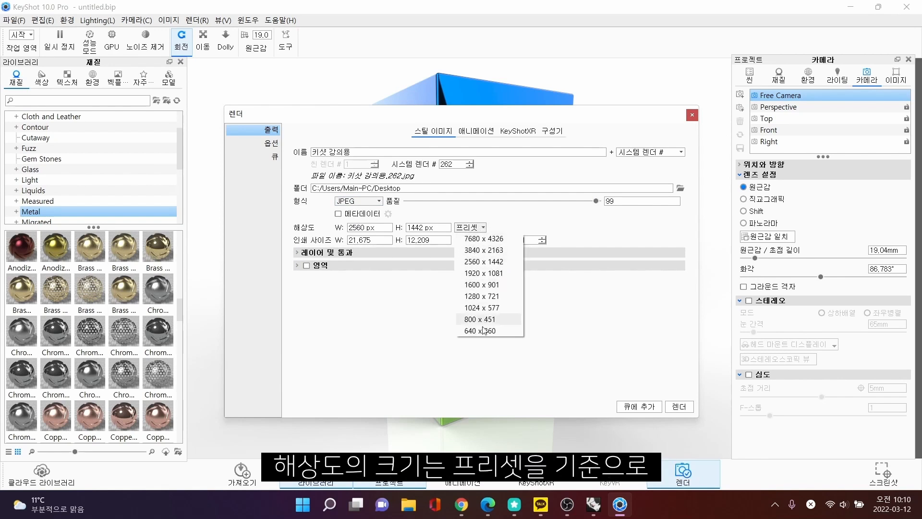
left_click(493, 251)
left_click(469, 228)
left_click(483, 239)
left_click(464, 228)
left_click(484, 261)
left_click(473, 229)
left_click(483, 286)
left_click(472, 227)
left_click(485, 296)
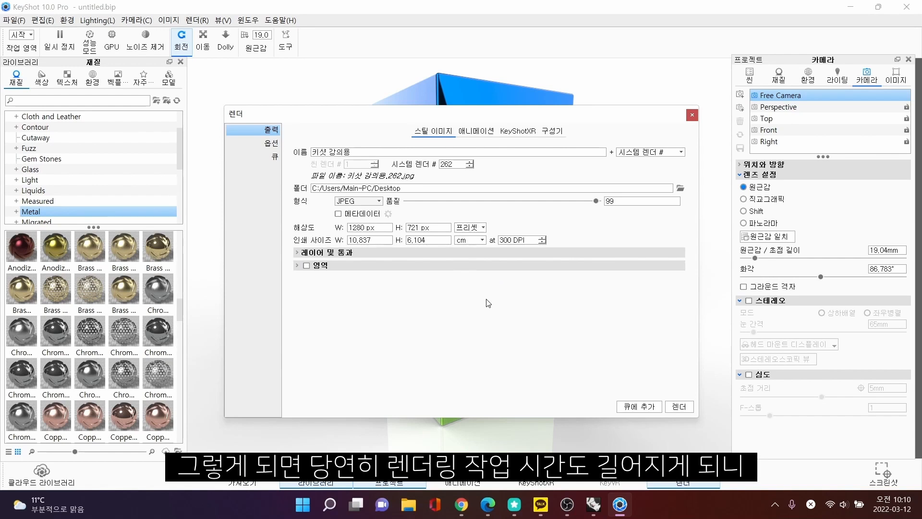
Try the 1600 x 901 resolution preset and return the render size to 1280 x 721.
left_click(471, 227)
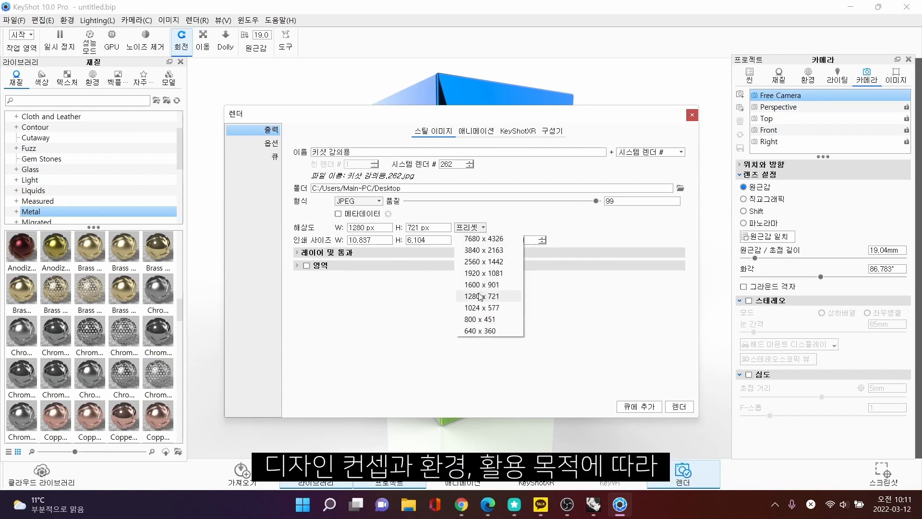
left_click(480, 296)
left_click(481, 231)
left_click(492, 280)
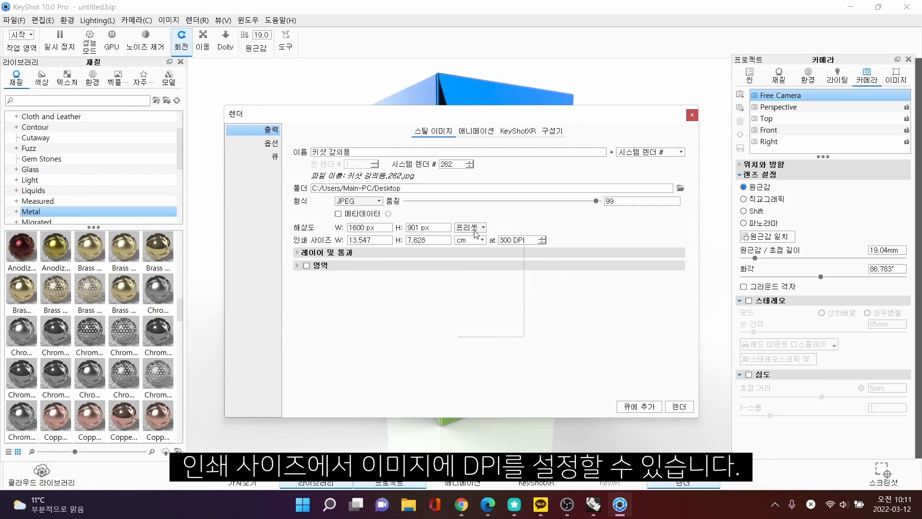
left_click(476, 231)
left_click(498, 287)
left_click(481, 227)
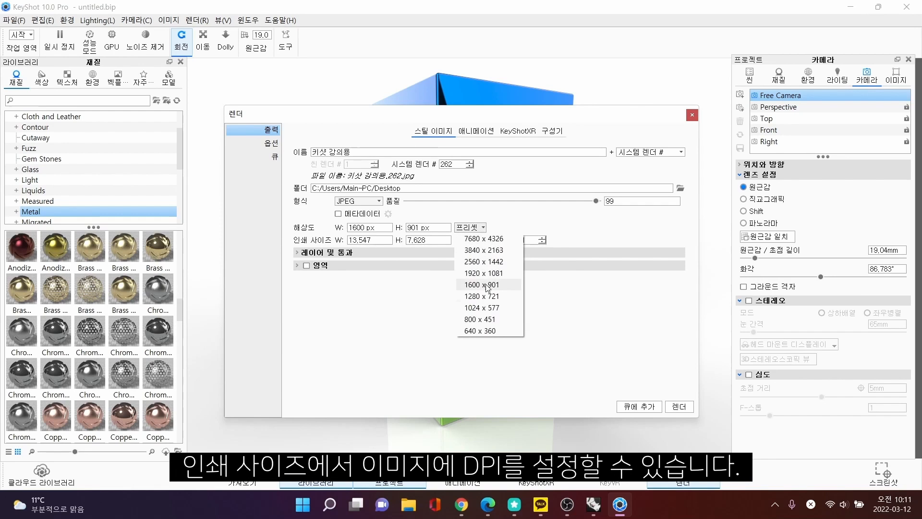
left_click(482, 297)
Try print resolutions of 72 and 150 DPI and return the value to 300 DPI.
left_click_drag(522, 237, 473, 241)
type("72")
key("Return")
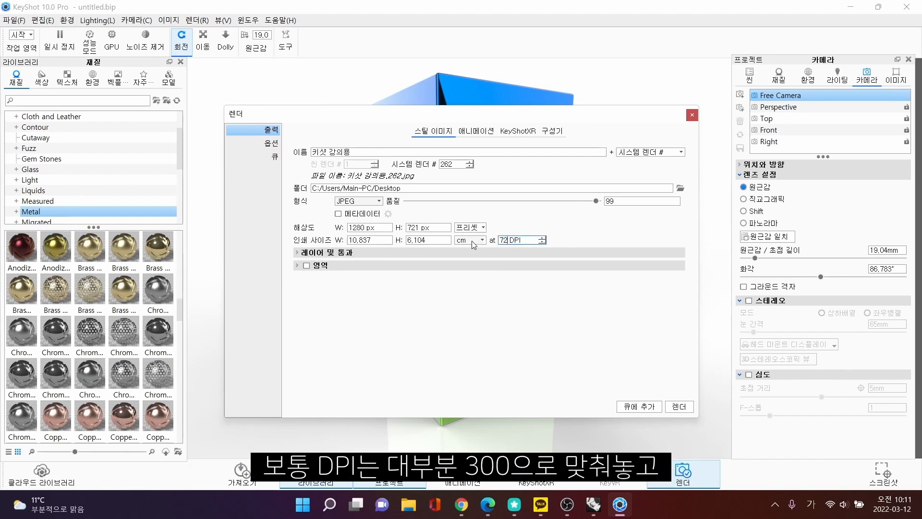
left_click_drag(538, 238, 486, 241)
type("150")
key("Return")
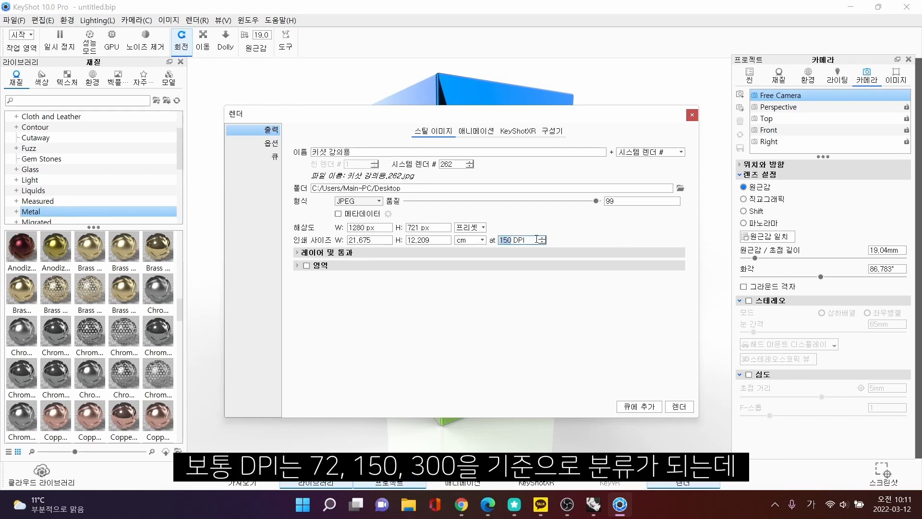
left_click_drag(529, 239, 483, 243)
type("300")
key("Return")
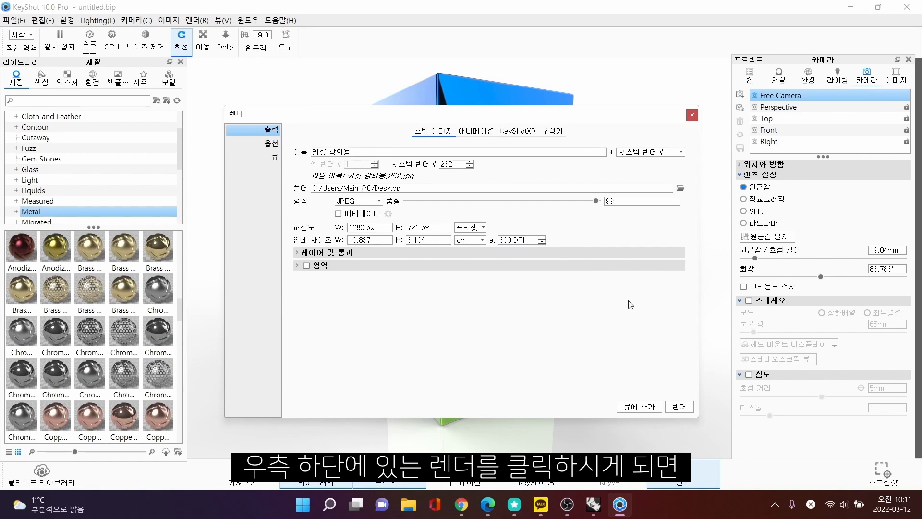
Render the still image to the desktop, moving the render output window up into full view, and accept the finished render.
left_click(682, 407)
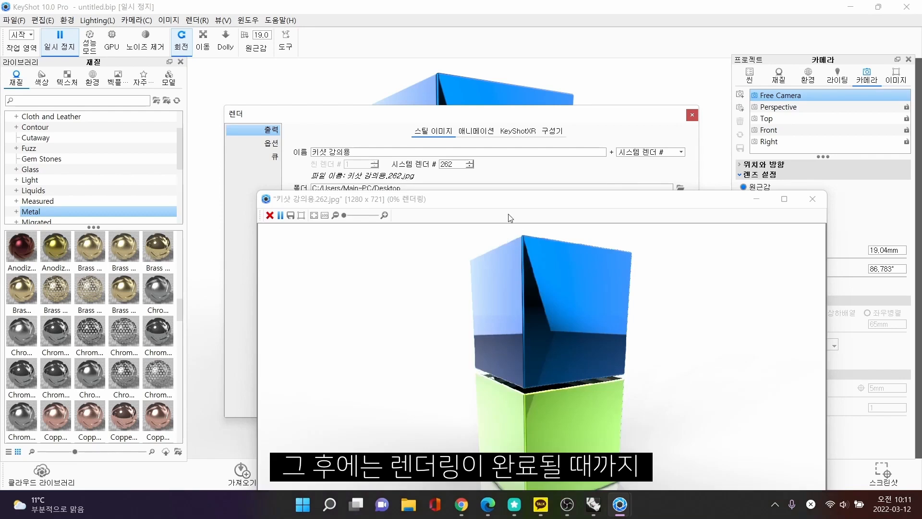
left_click_drag(489, 204, 429, 80)
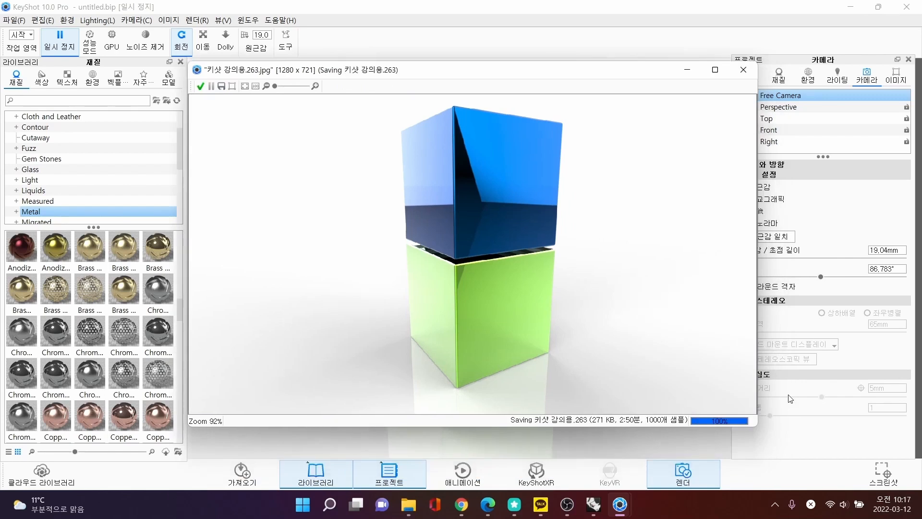
left_click(201, 86)
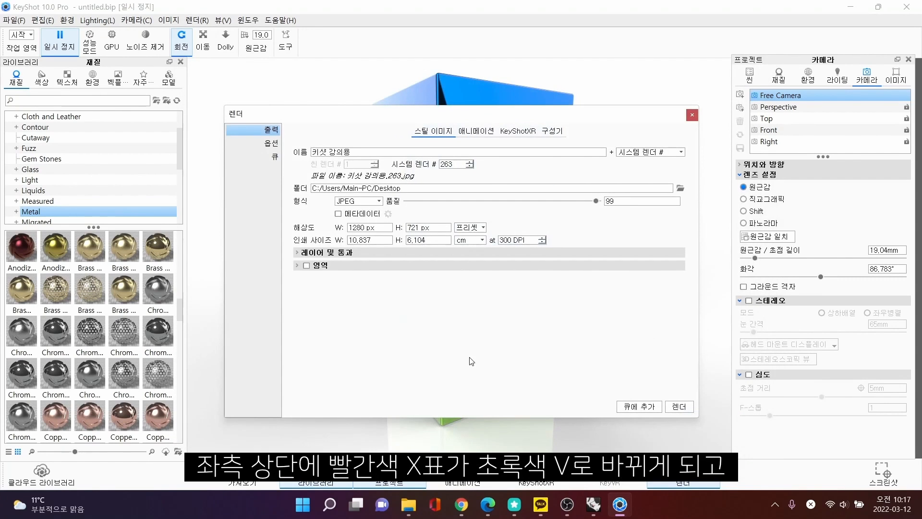
Switch to File Explorer, open the rendered image 키샷 강의용.263 from the desktop folder, and close the folder window.
left_click(405, 507)
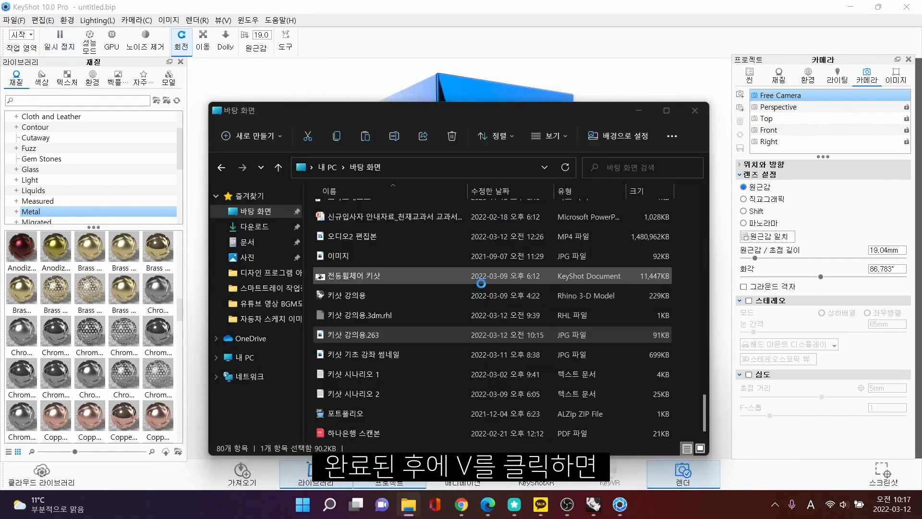
double_click(480, 277)
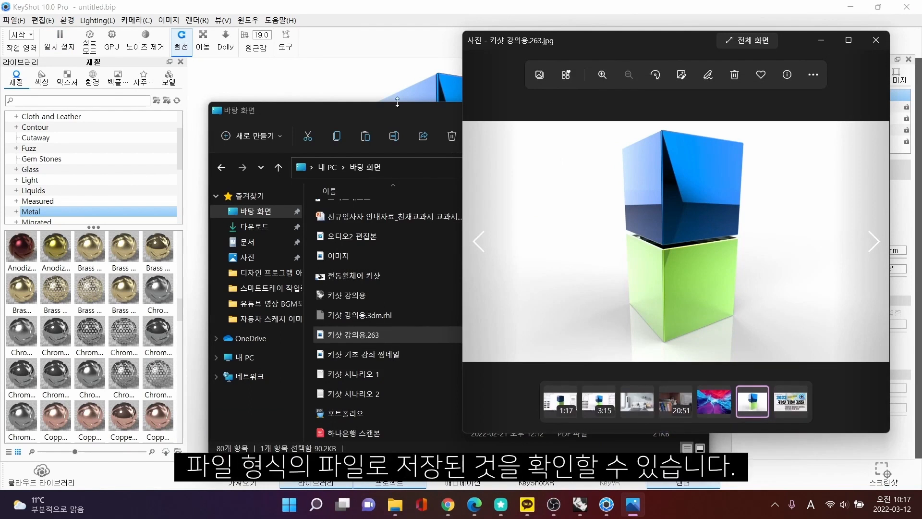
left_click(407, 120)
left_click(694, 113)
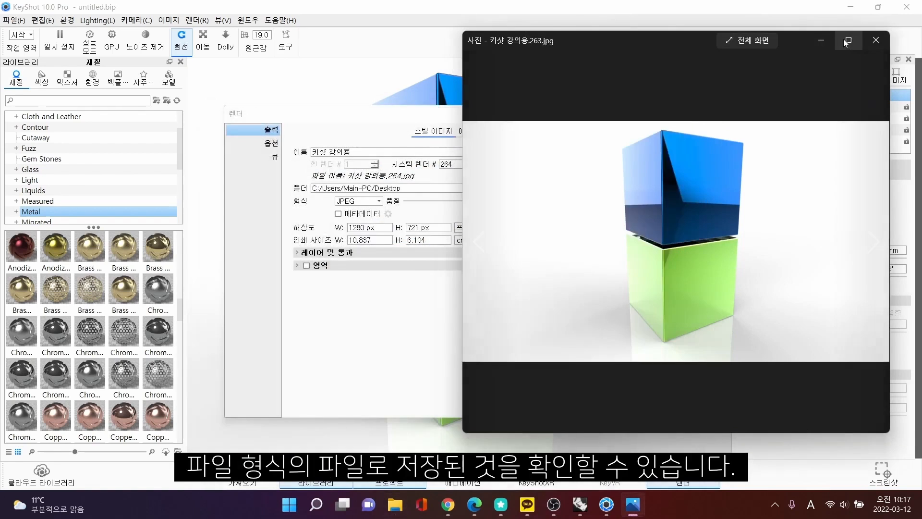
Inspect the rendered image 키샷 강의용.263.jpg in a maximized viewer window, and restore the window to its normal size.
left_click(845, 40)
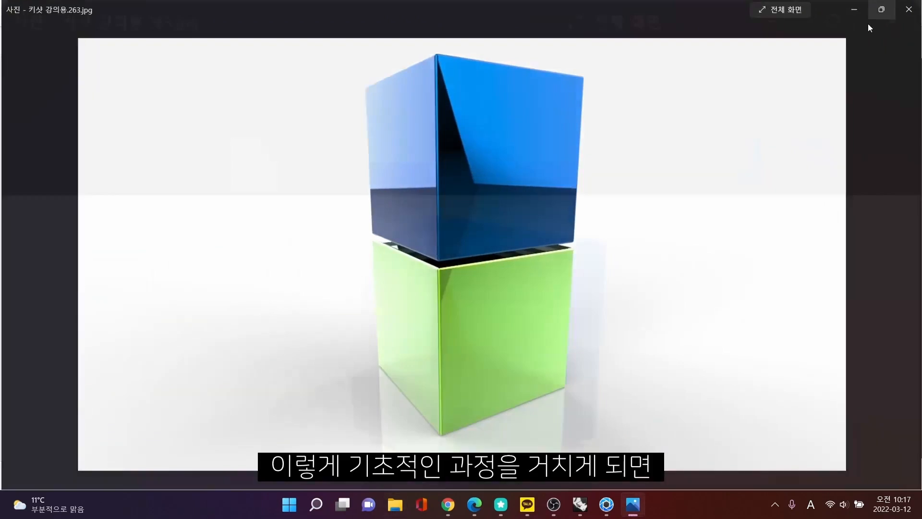
left_click(884, 10)
left_click_drag(543, 56, 201, 57)
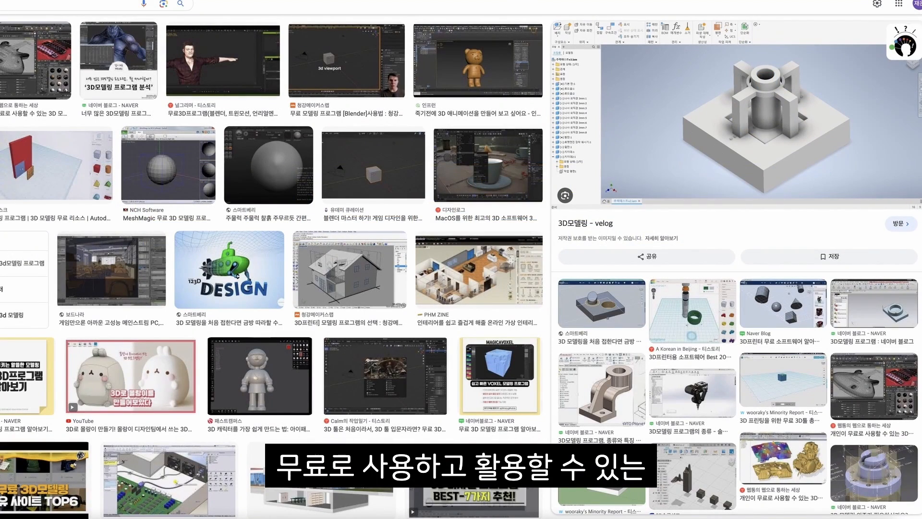
Look through the image search results for free 3D modeling programs to survey the available software.
scroll(272, 265, "down", 2)
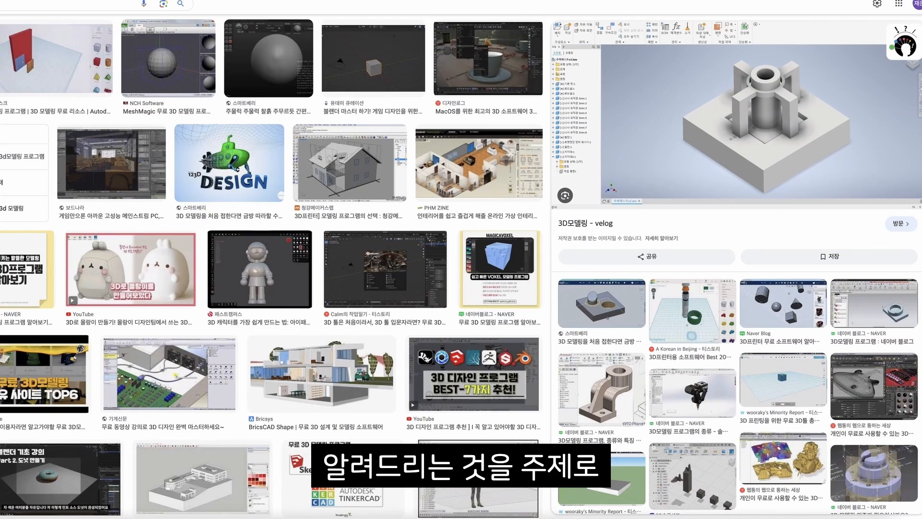
scroll(272, 265, "down", 3)
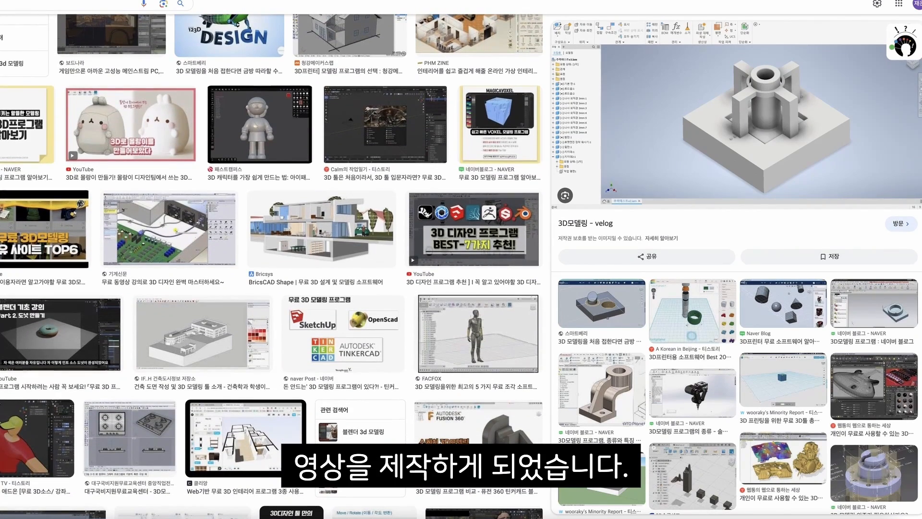
scroll(272, 265, "down", 3)
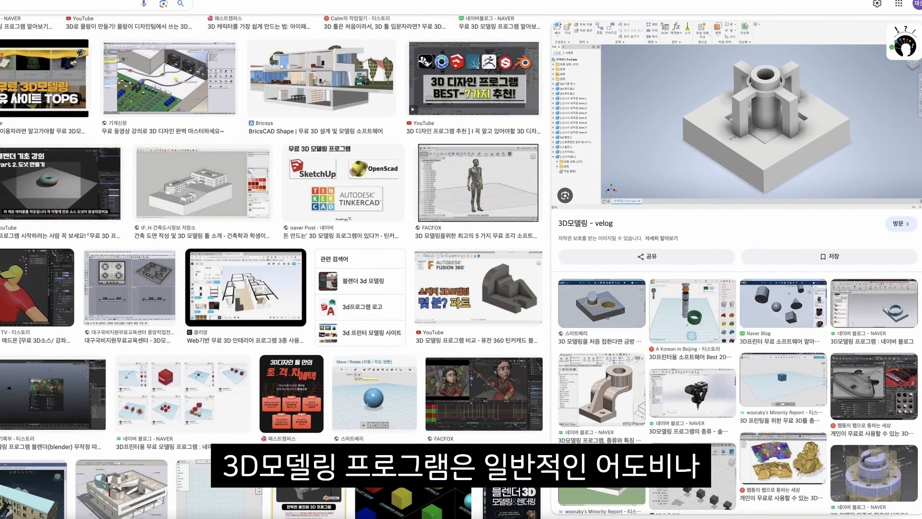
scroll(272, 266, "down", 4)
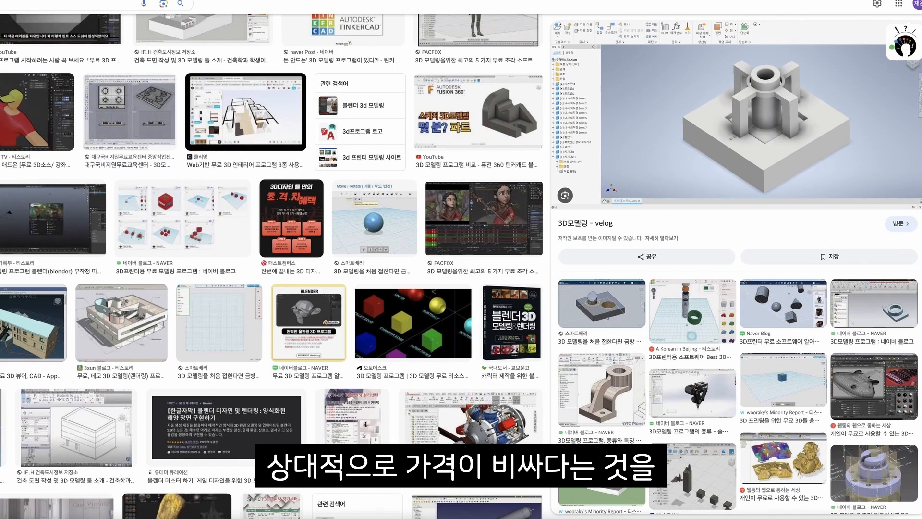
scroll(272, 266, "down", 3)
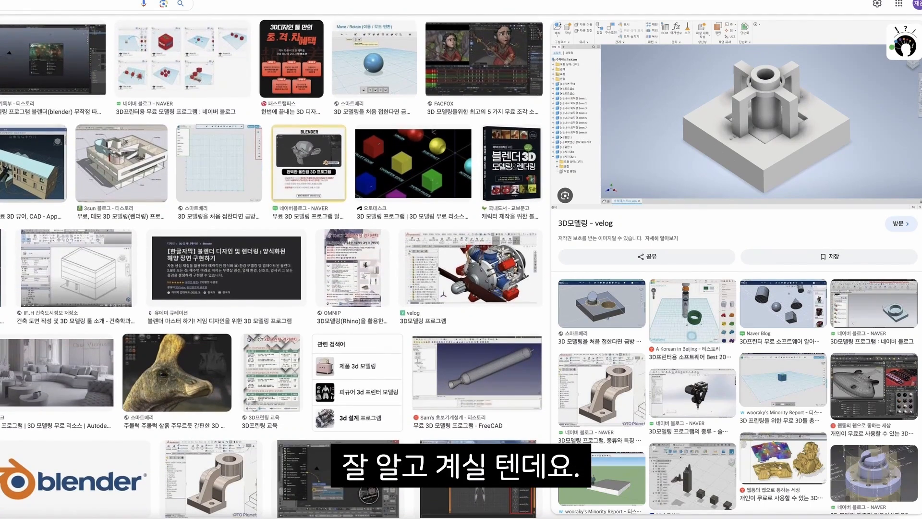
scroll(272, 266, "down", 3)
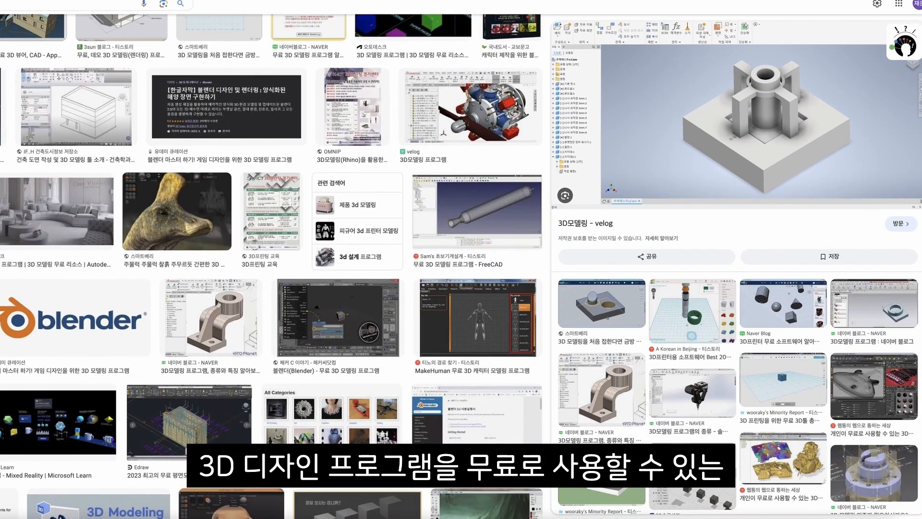
scroll(271, 265, "down", 3)
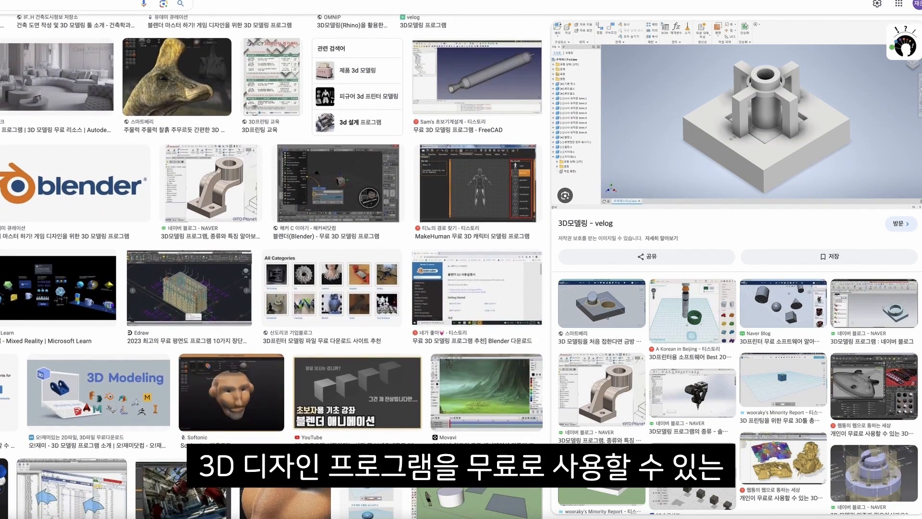
scroll(271, 265, "down", 4)
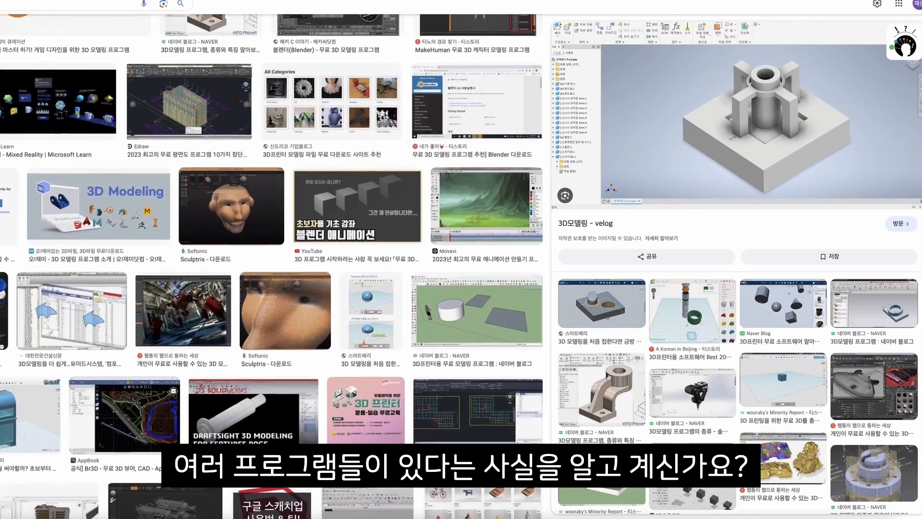
scroll(272, 265, "down", 5)
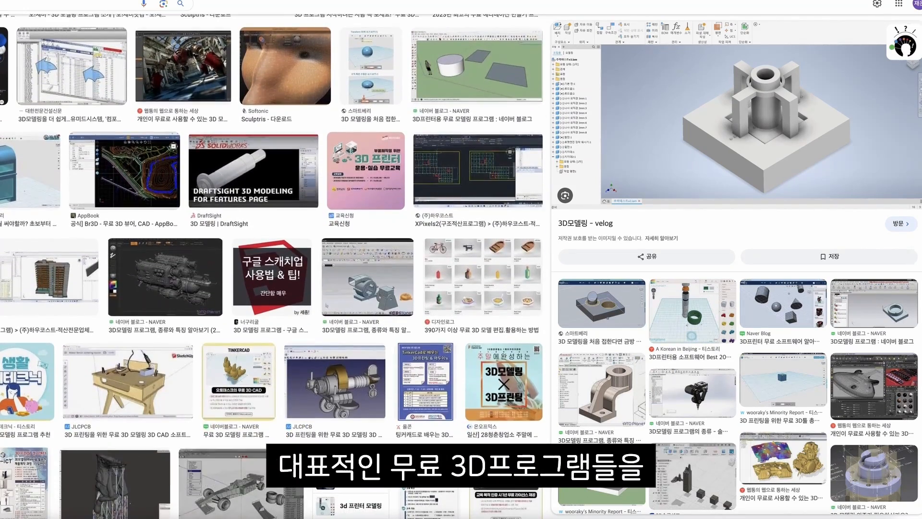
scroll(271, 266, "down", 3)
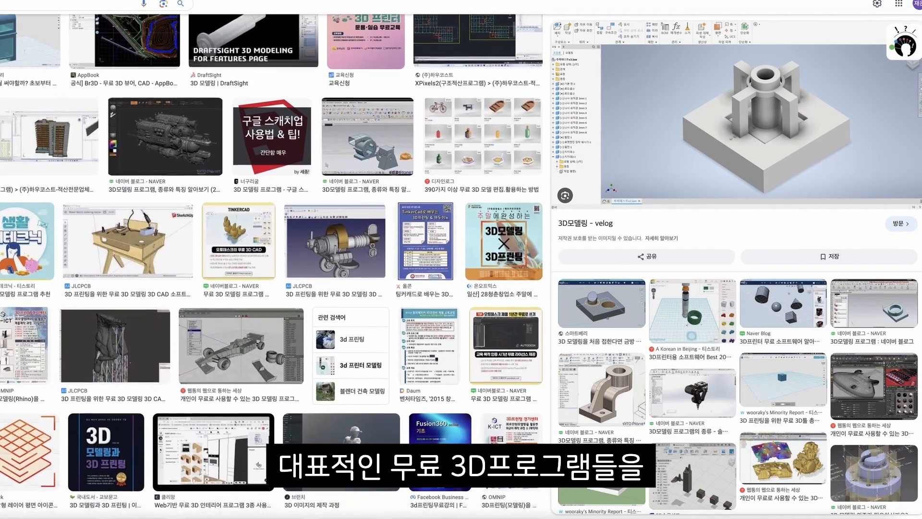
scroll(272, 266, "down", 1)
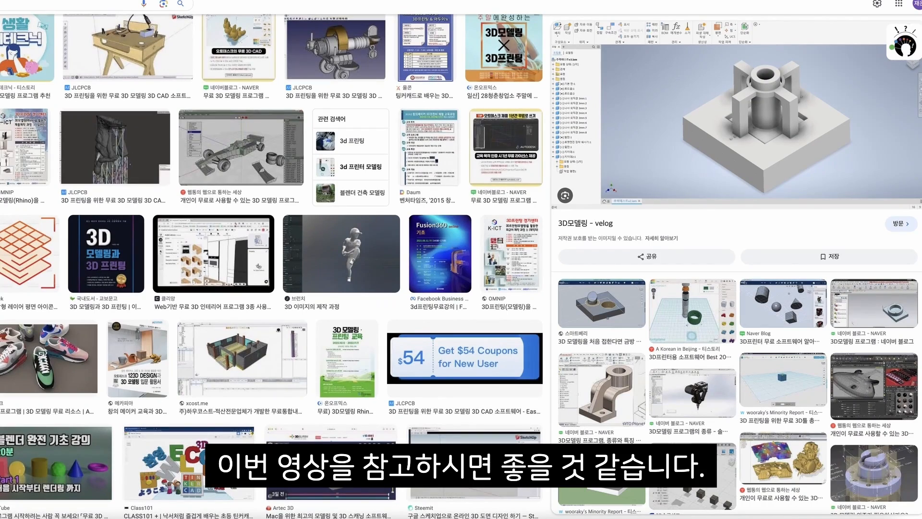
scroll(272, 265, "down", 3)
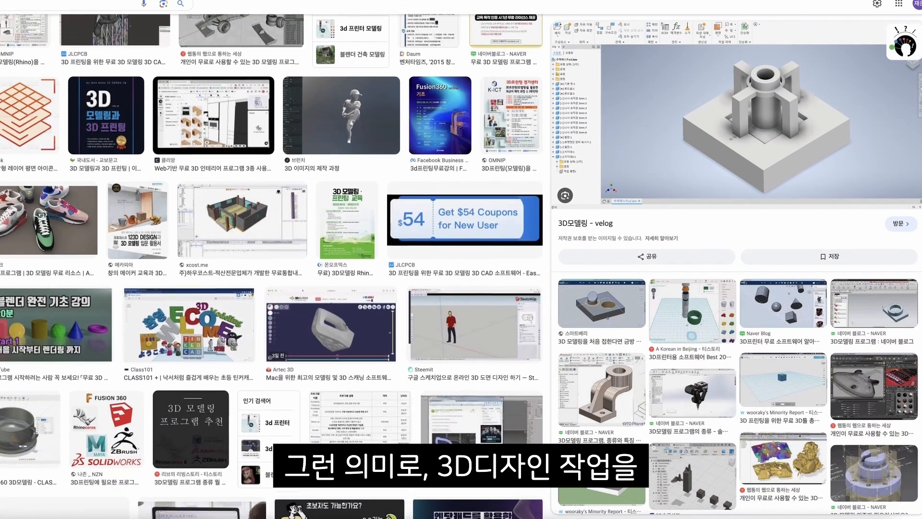
scroll(271, 266, "down", 4)
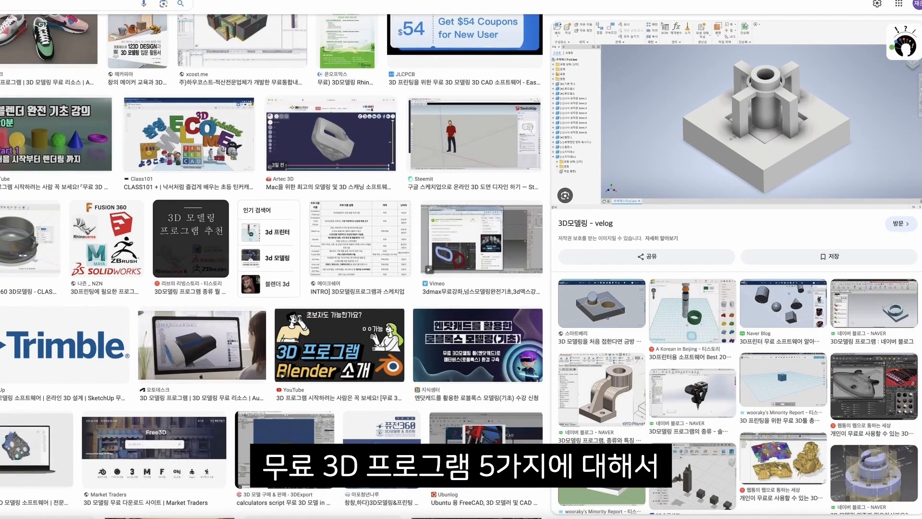
scroll(271, 266, "down", 3)
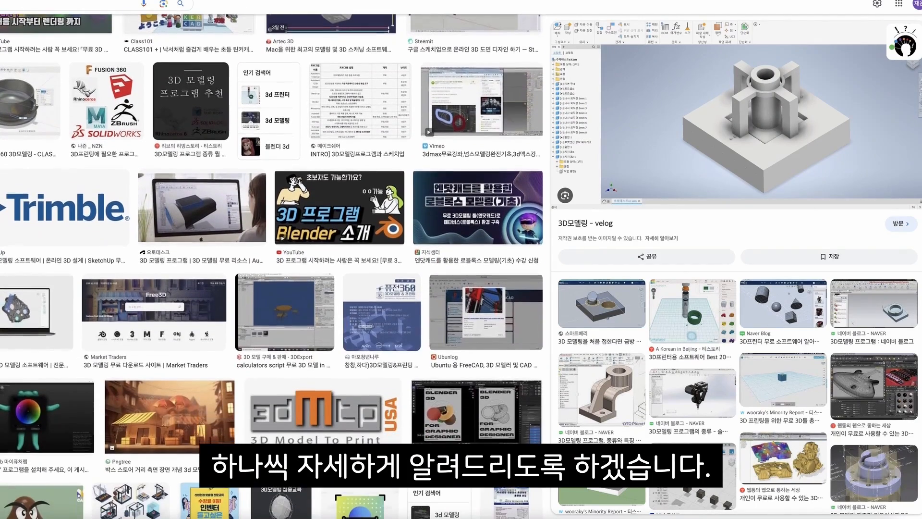
scroll(272, 265, "down", 3)
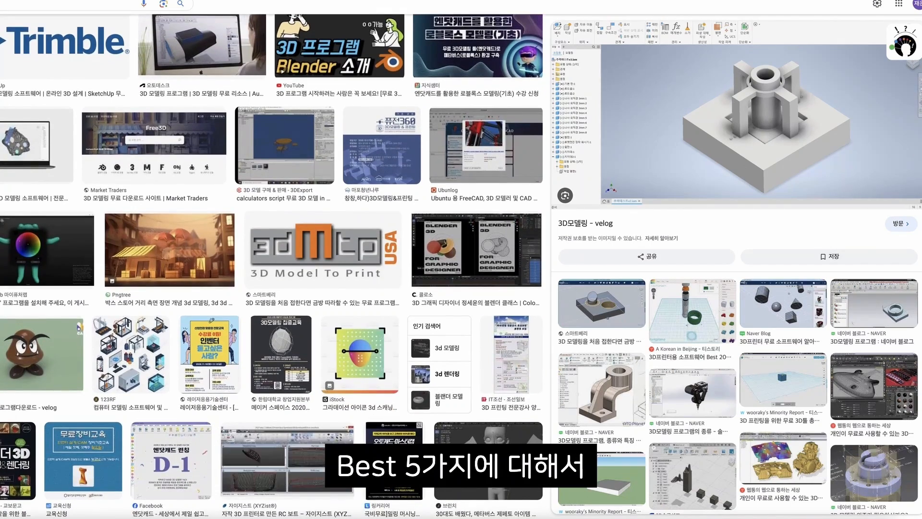
scroll(272, 265, "down", 3)
scroll(271, 265, "down", 1)
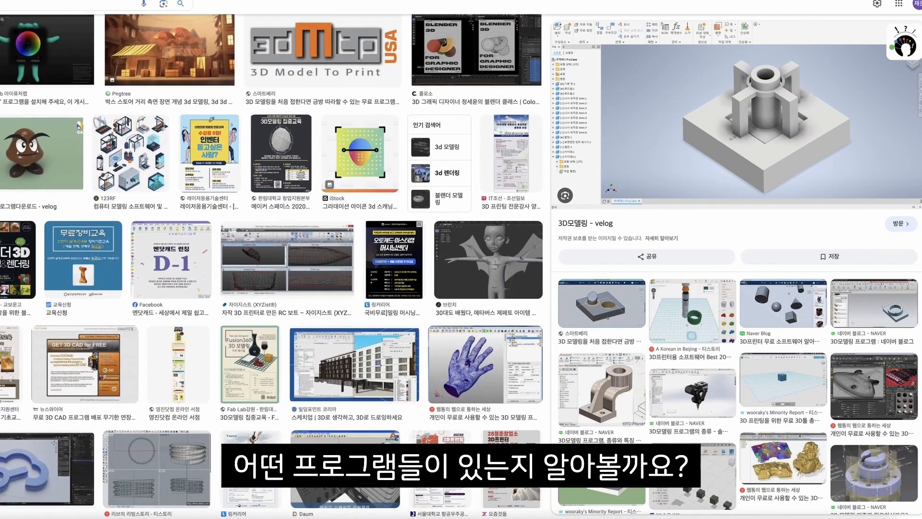
scroll(272, 265, "down", 2)
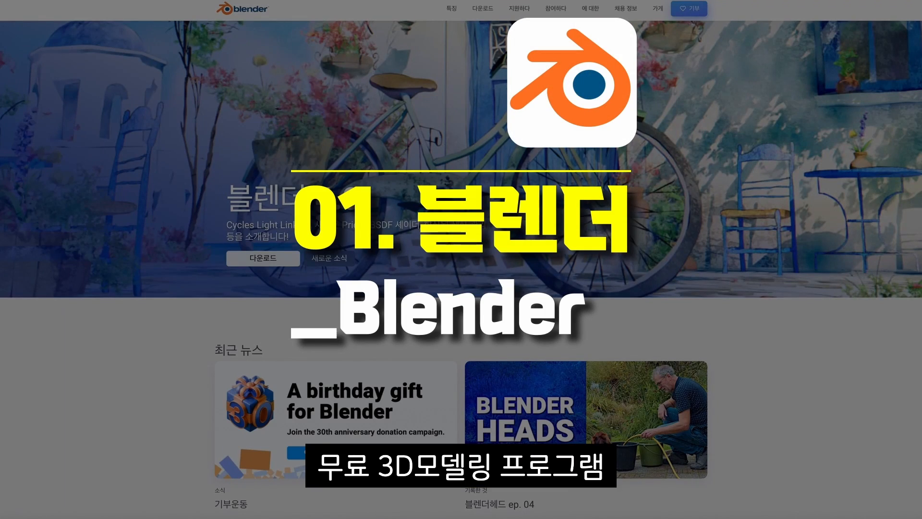
Read through the Blender website's home page and features page, covering its news, open-source, rendering, modeling, VFX and animation sections.
scroll(461, 260, "down", 4)
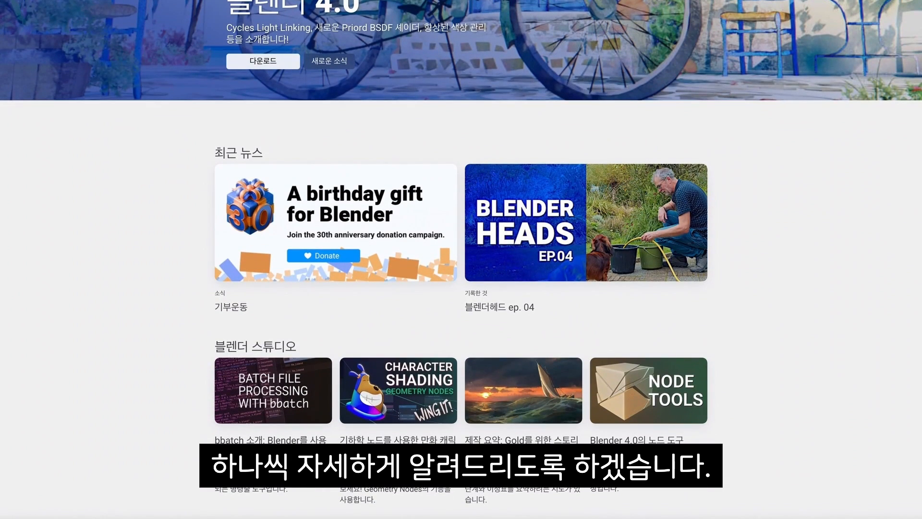
scroll(461, 259, "down", 4)
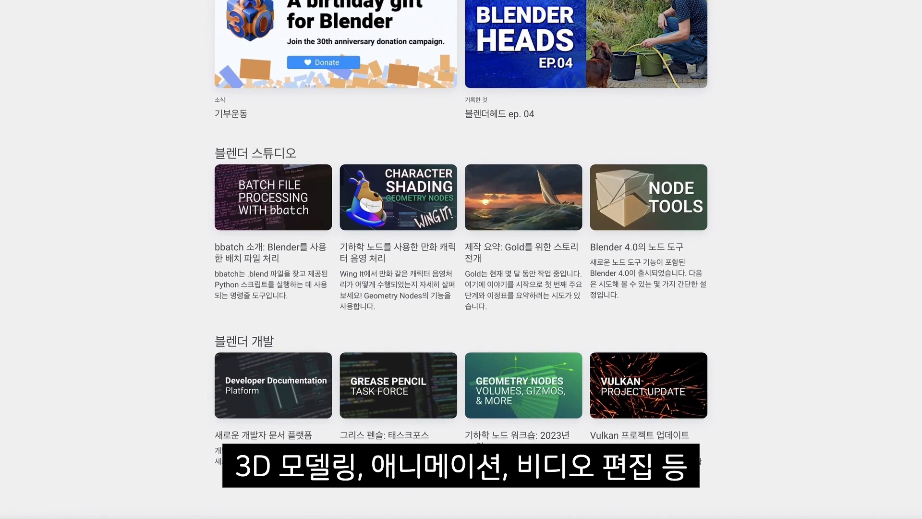
scroll(461, 260, "down", 6)
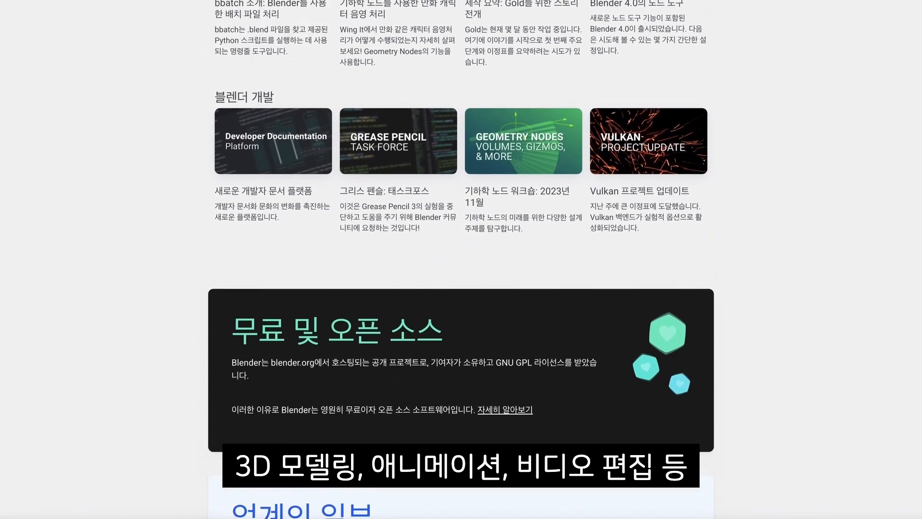
scroll(461, 260, "down", 6)
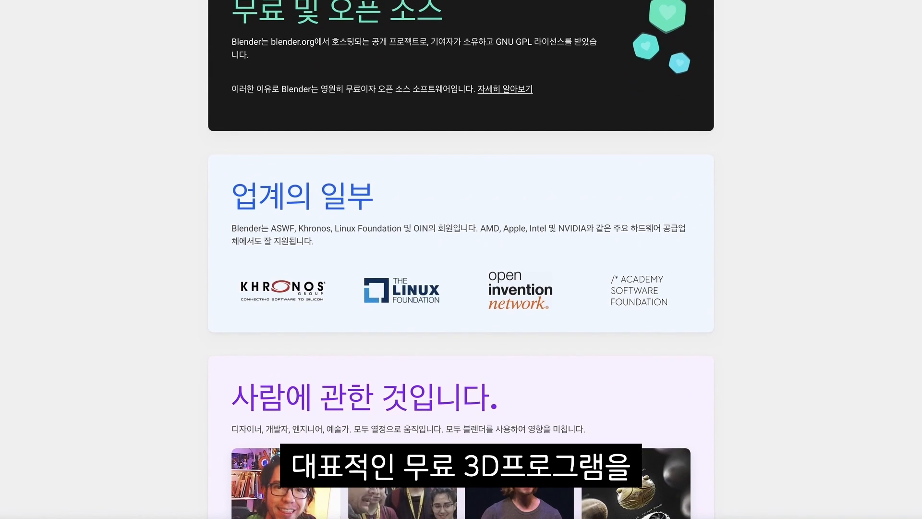
scroll(461, 260, "down", 6)
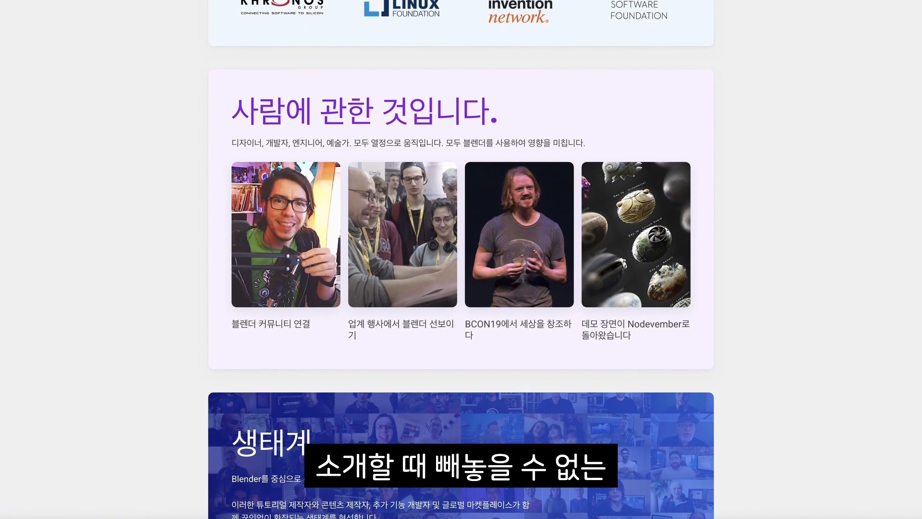
scroll(461, 259, "down", 6)
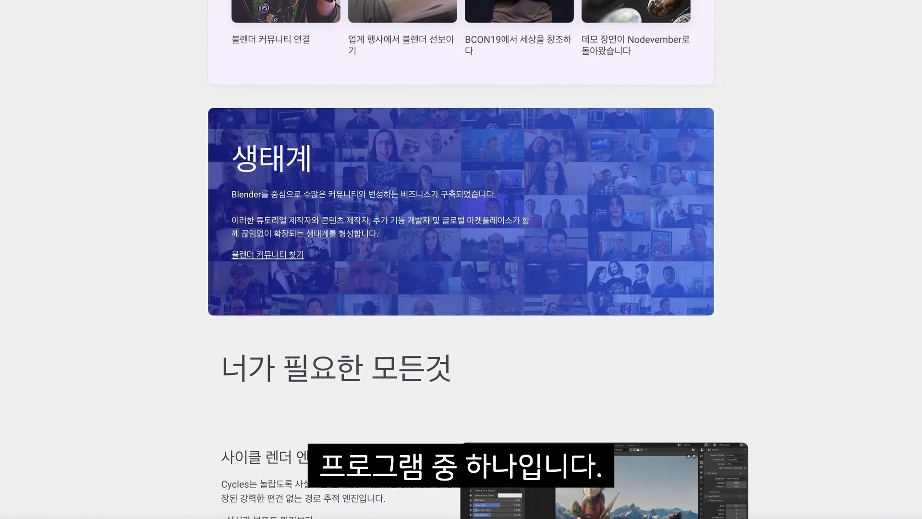
scroll(461, 260, "down", 6)
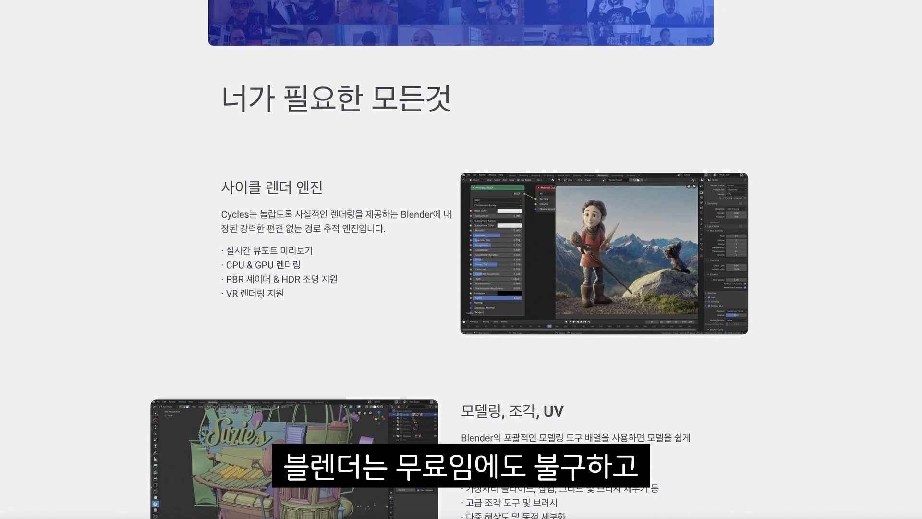
scroll(461, 260, "down", 5)
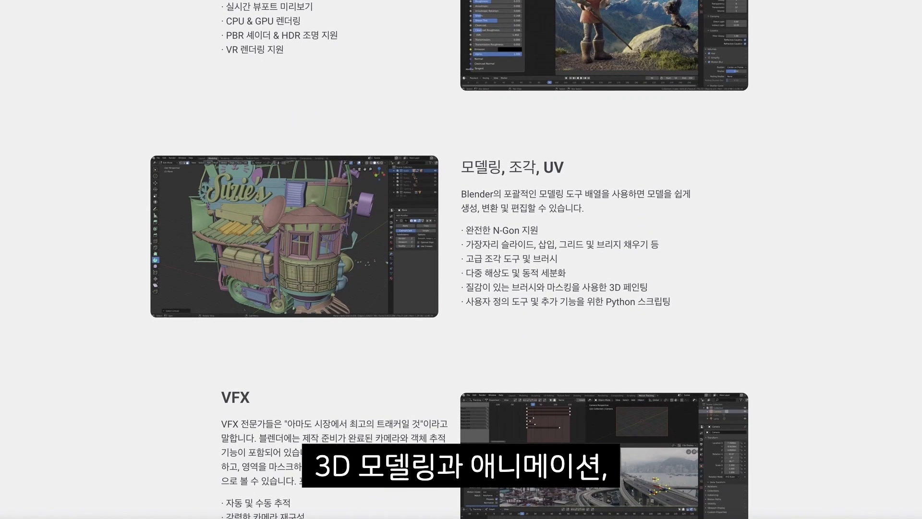
scroll(461, 260, "down", 6)
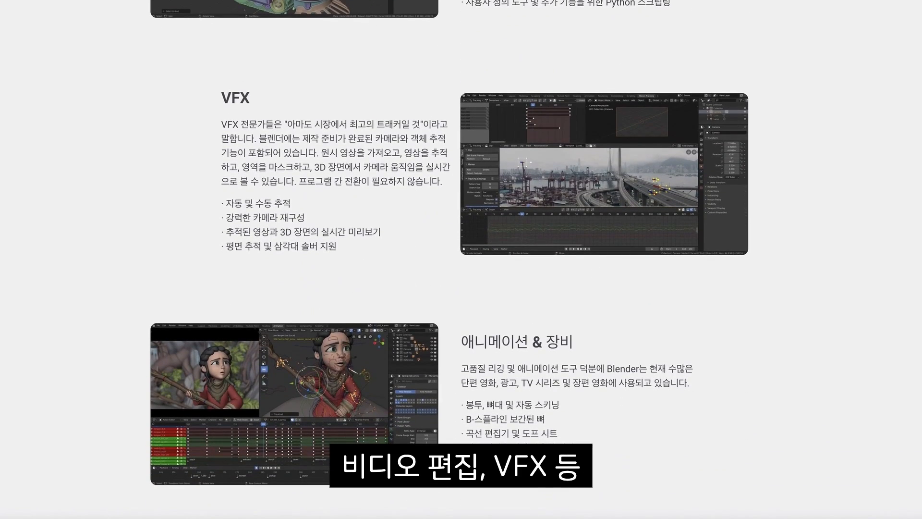
scroll(462, 259, "down", 5)
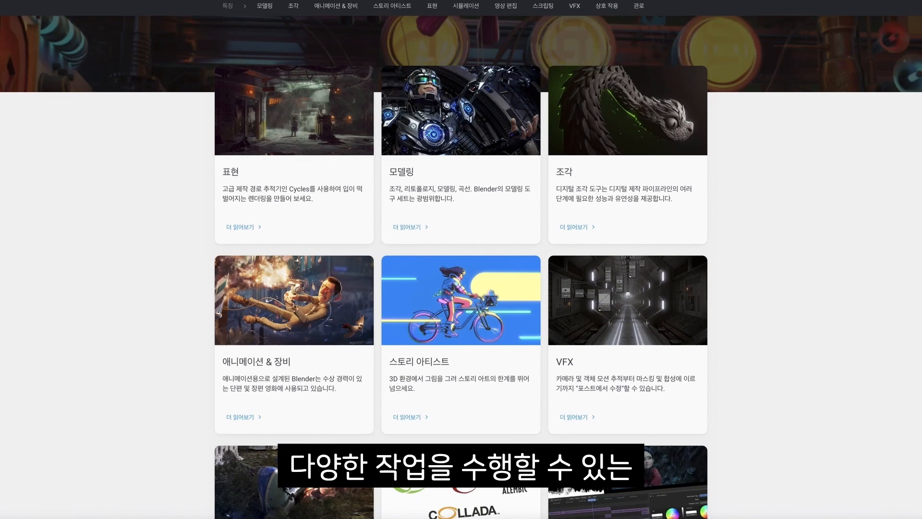
scroll(461, 260, "down", 3)
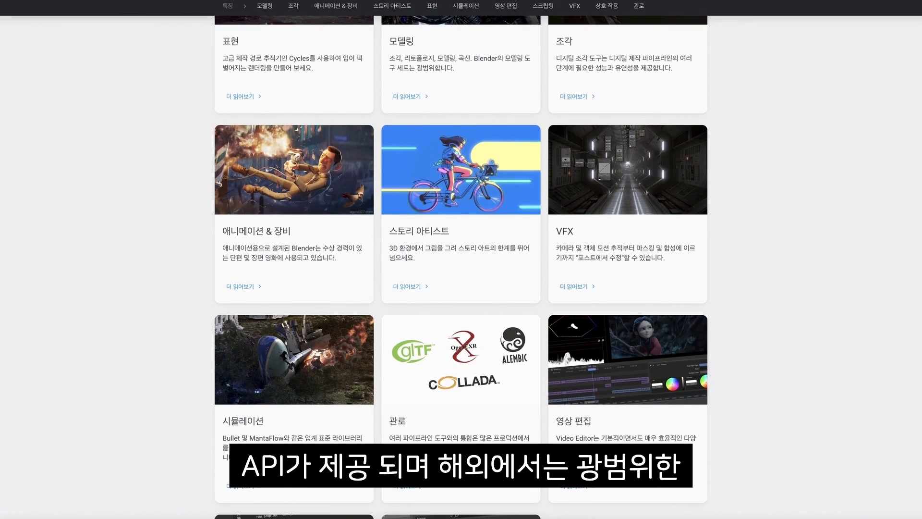
scroll(461, 260, "down", 2)
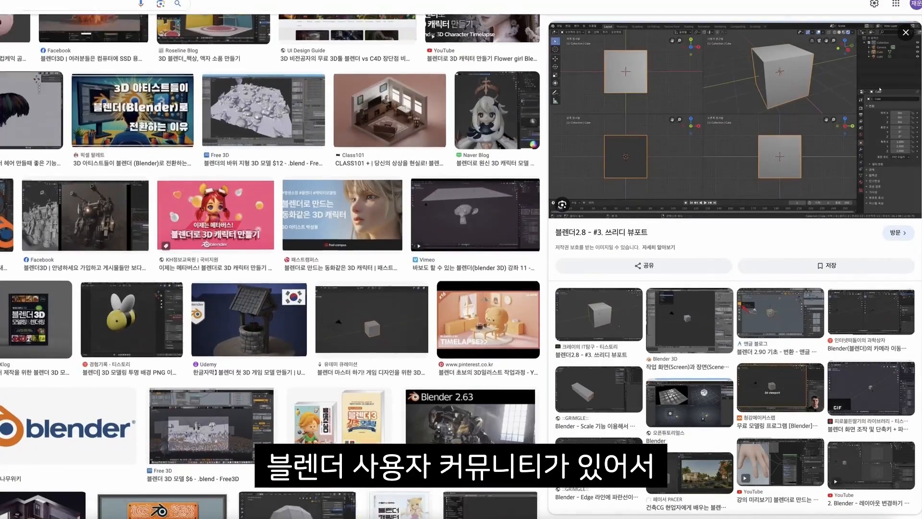
Browse the image search results for Blender 3D modeling examples, courses and community resources.
scroll(269, 259, "down", 3)
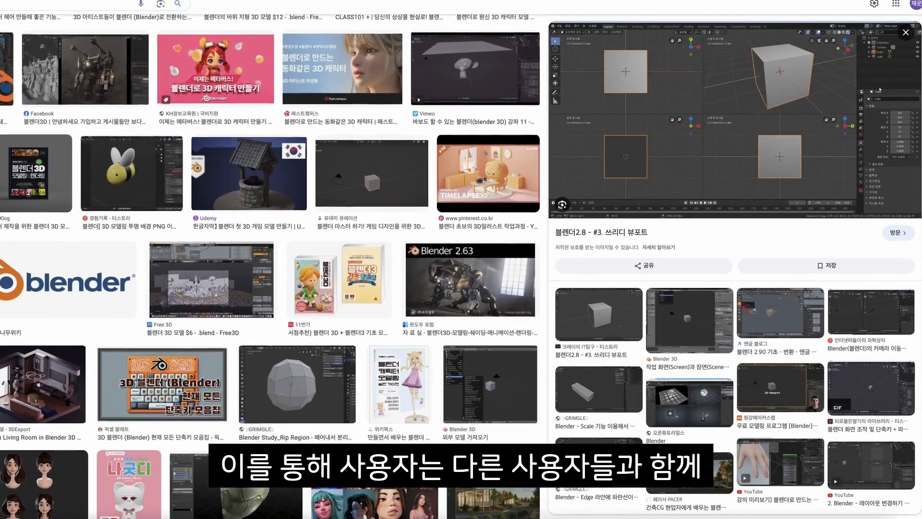
scroll(269, 259, "down", 1)
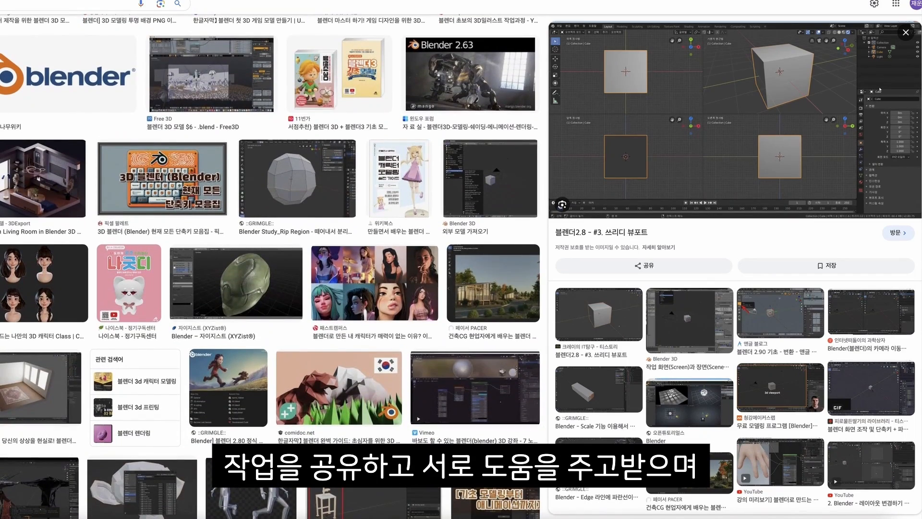
scroll(269, 259, "down", 3)
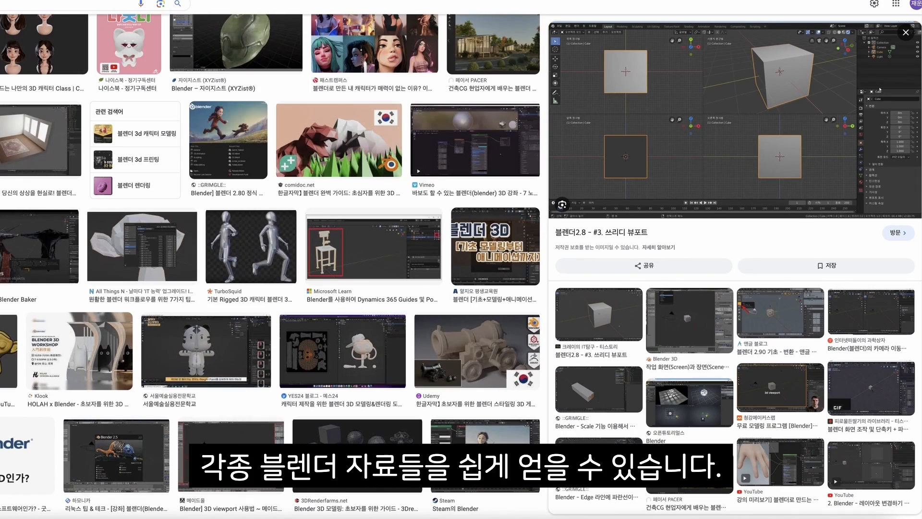
scroll(269, 260, "down", 2)
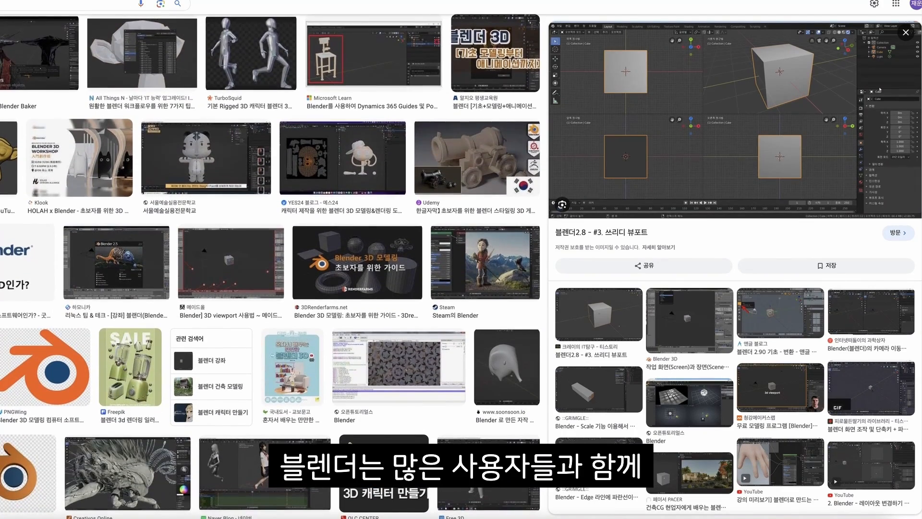
Look further through the Blender image search results for learning materials, courses and complex modeling examples.
scroll(269, 260, "down", 2)
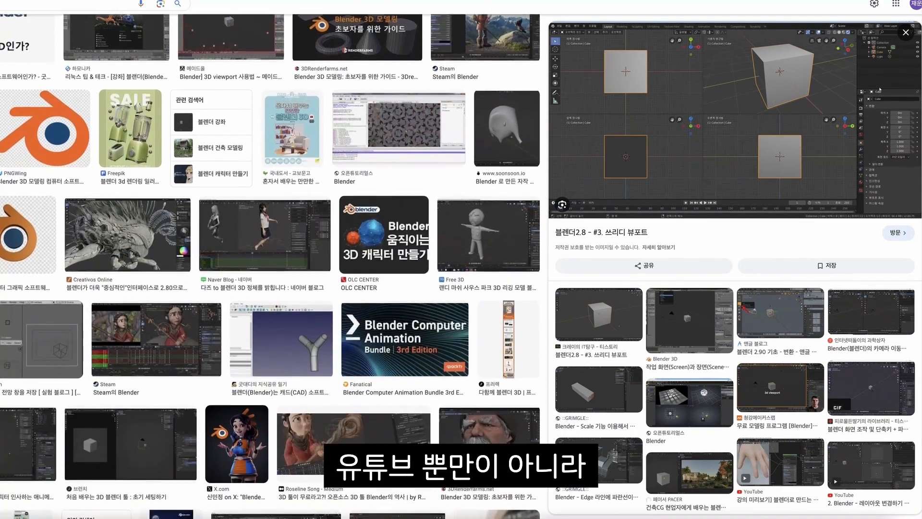
scroll(269, 259, "down", 1)
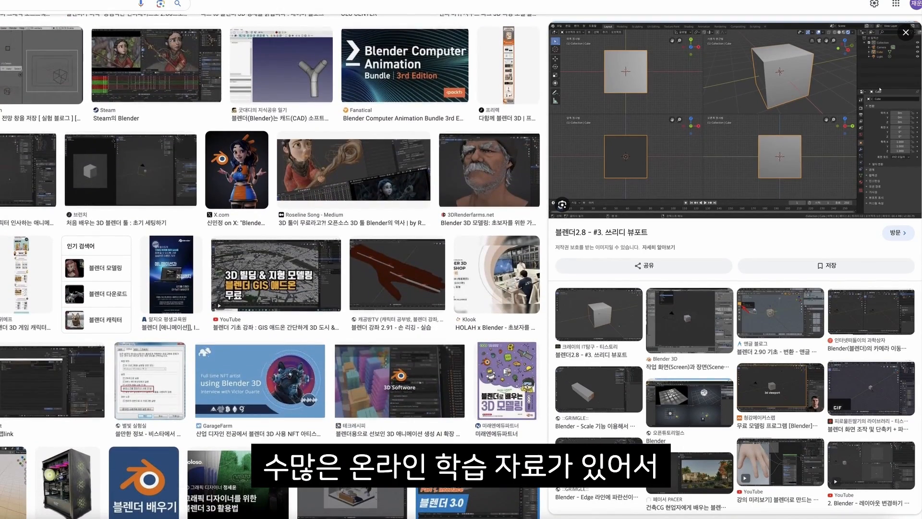
scroll(269, 259, "down", 4)
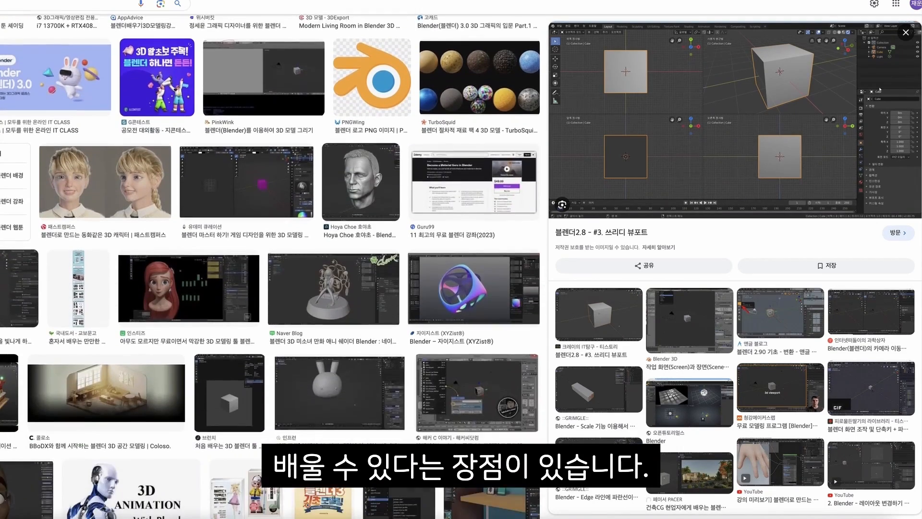
scroll(880, 89, "down", 1)
scroll(269, 260, "down", 1)
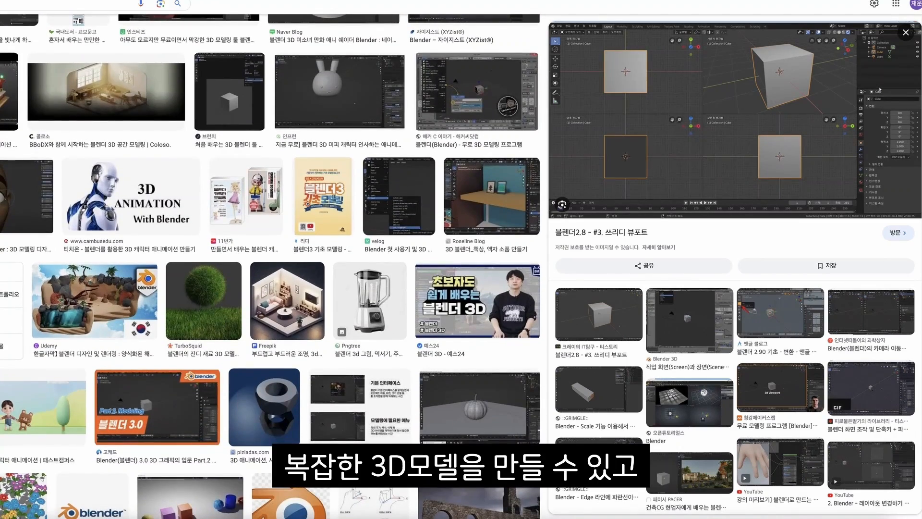
scroll(269, 264, "down", 5)
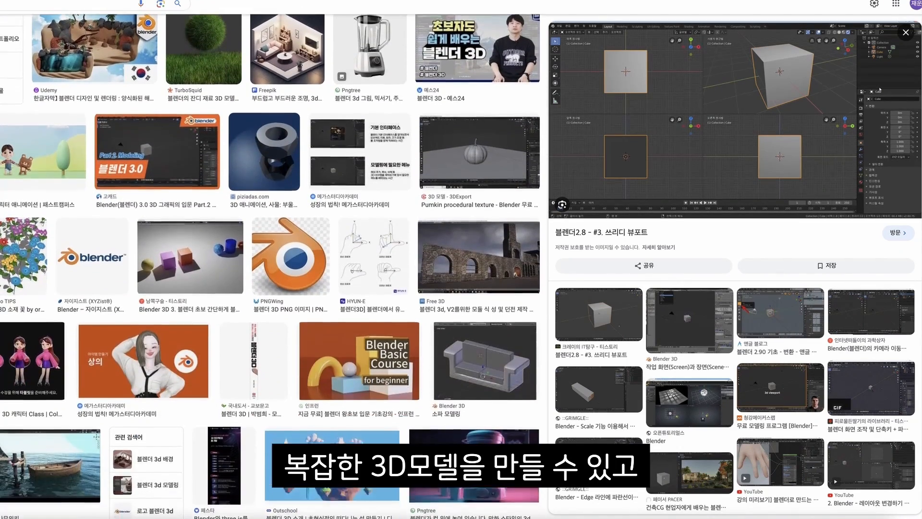
scroll(269, 264, "down", 6)
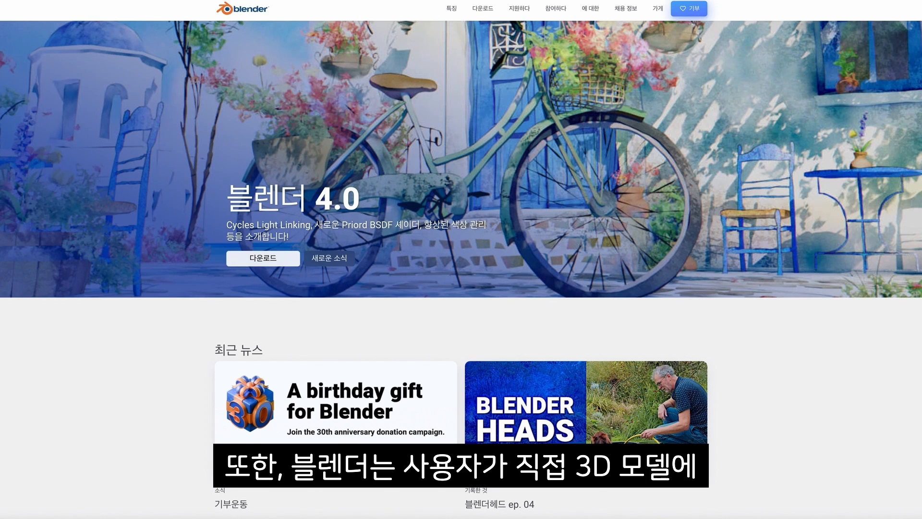
Review the Blender website's home page from the news to the animation section, and the feature cards from rendering to video editing.
scroll(461, 260, "down", 4)
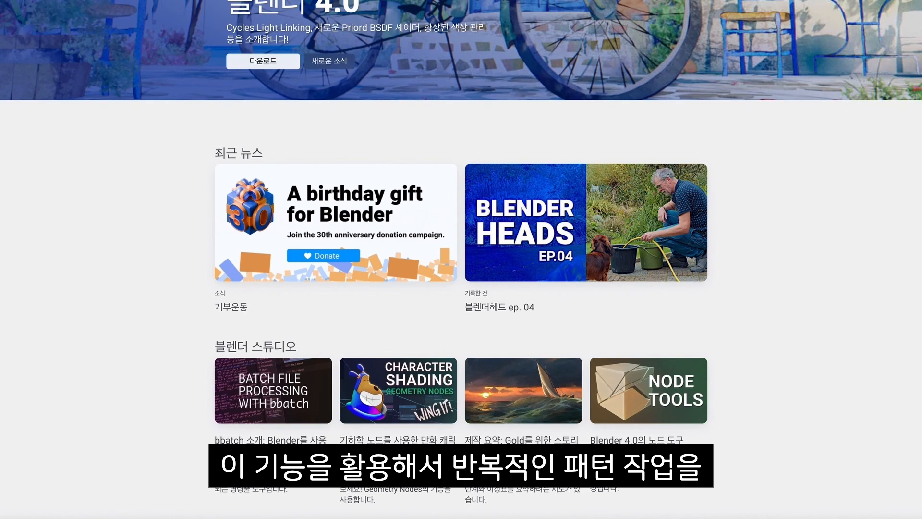
scroll(461, 259, "down", 4)
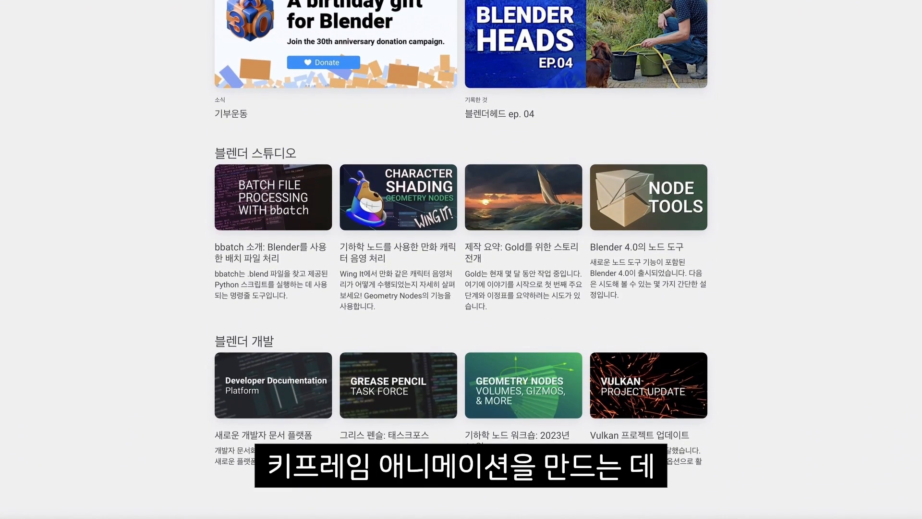
scroll(461, 259, "down", 6)
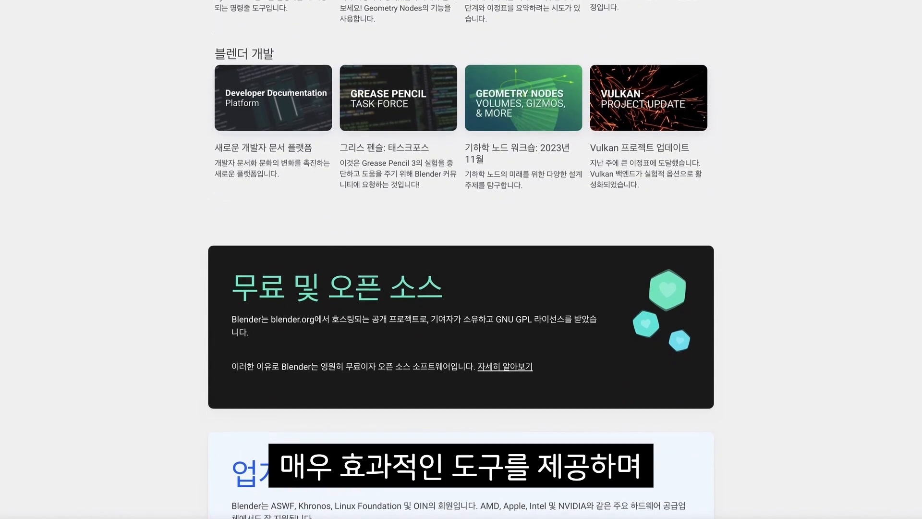
scroll(461, 260, "down", 6)
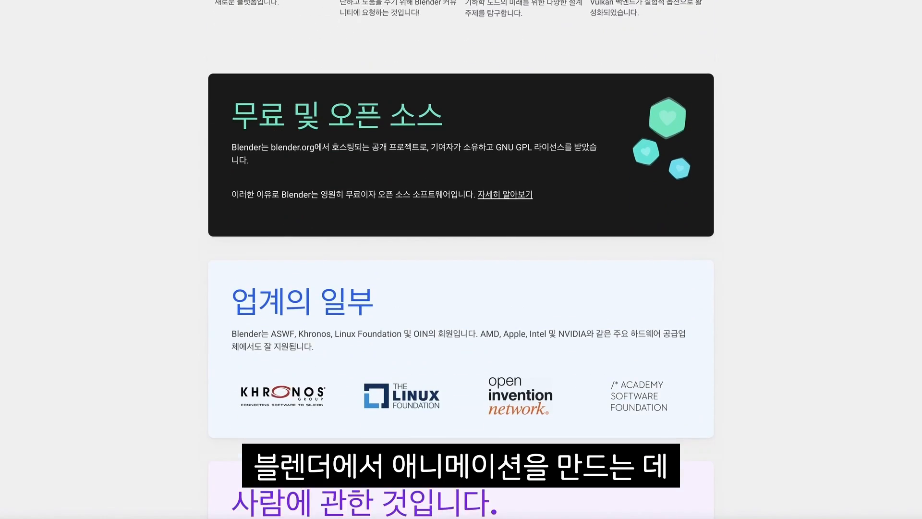
scroll(461, 260, "down", 6)
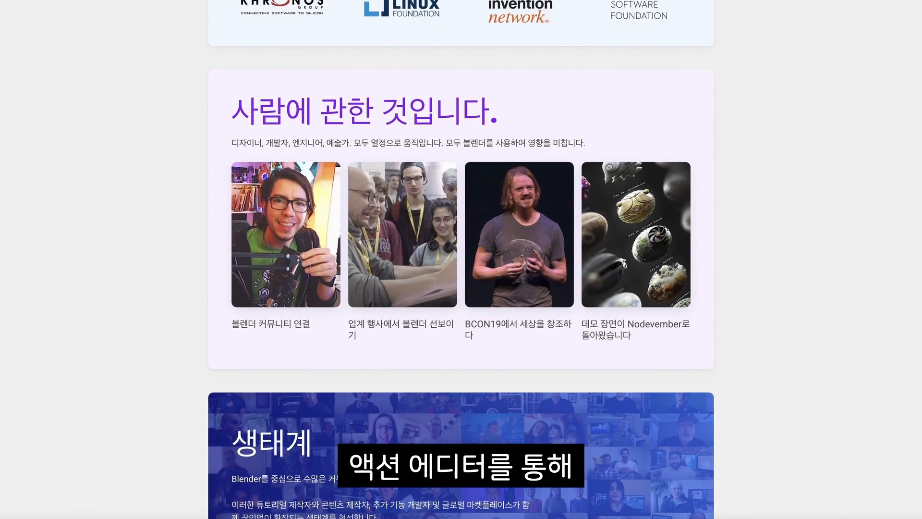
scroll(461, 260, "down", 5)
scroll(461, 260, "down", 5)
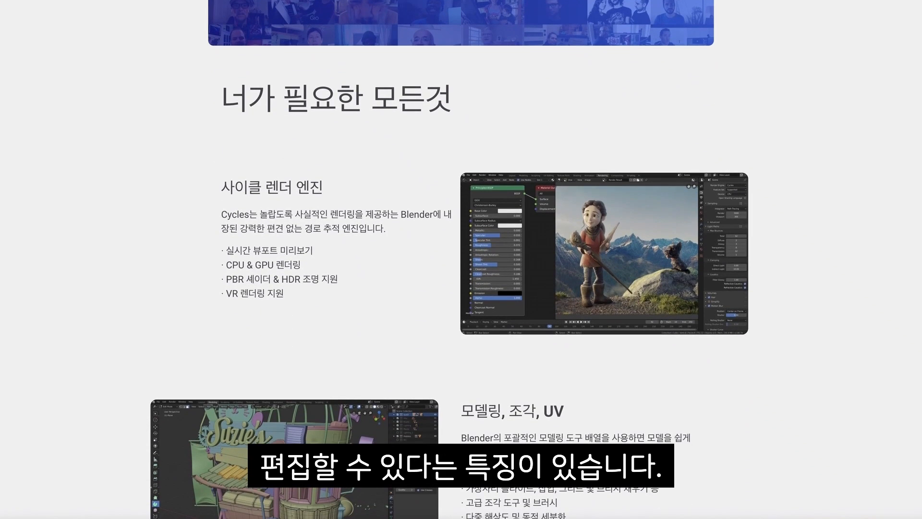
scroll(461, 259, "down", 5)
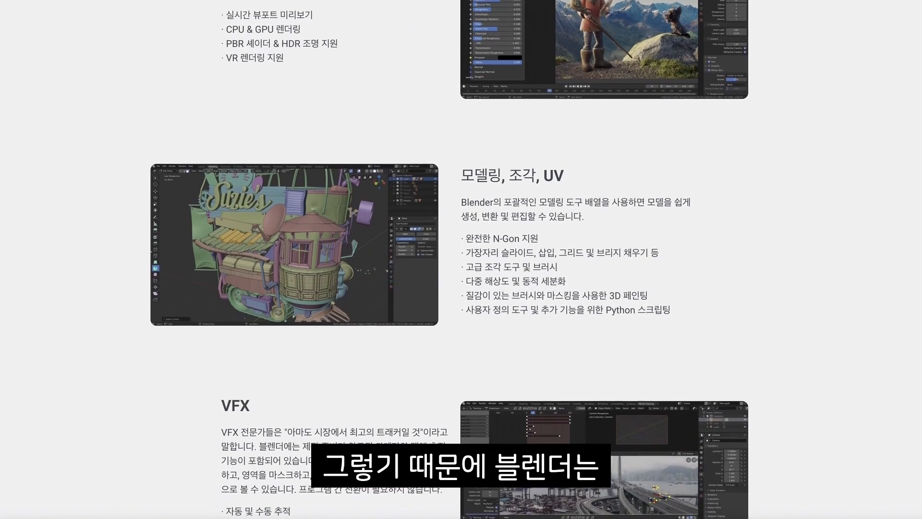
scroll(461, 260, "down", 6)
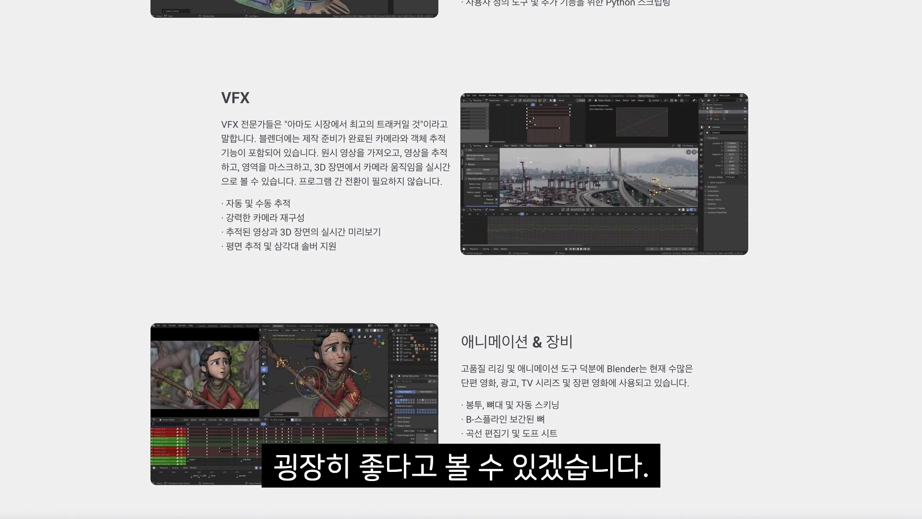
scroll(461, 260, "down", 5)
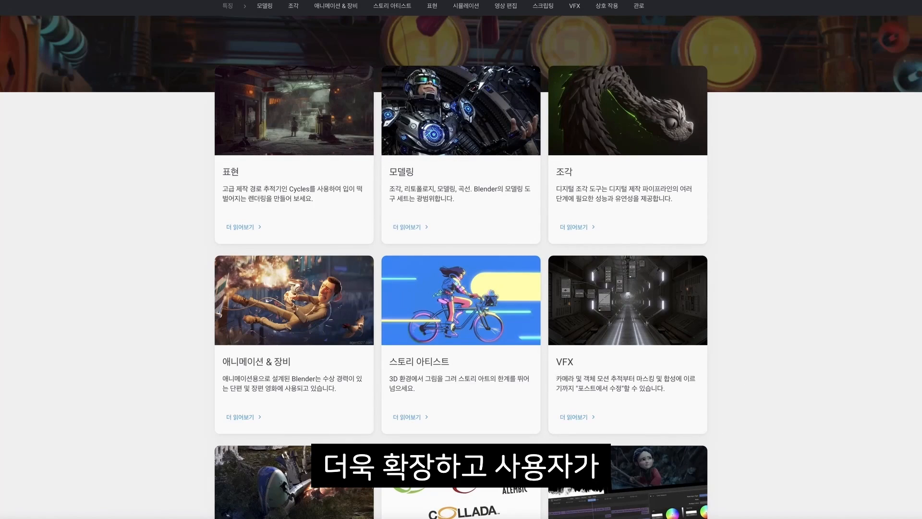
scroll(461, 269, "down", 3)
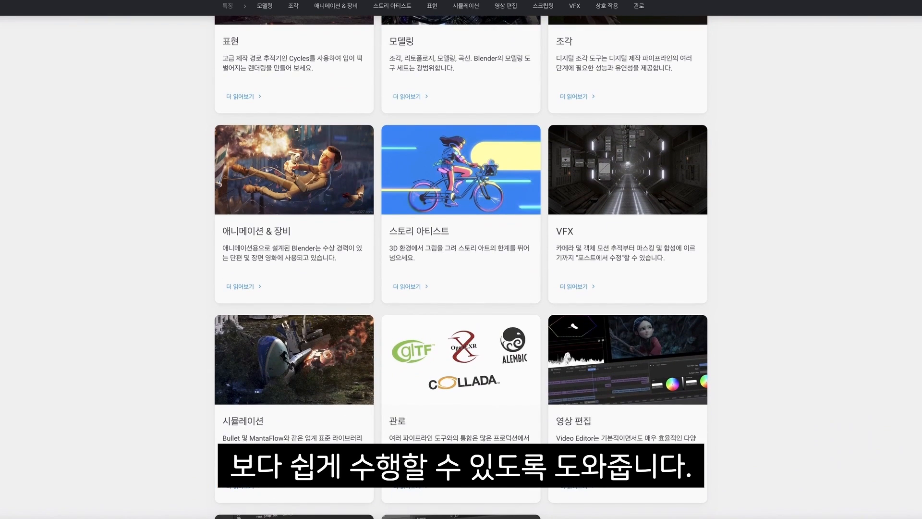
scroll(462, 269, "down", 2)
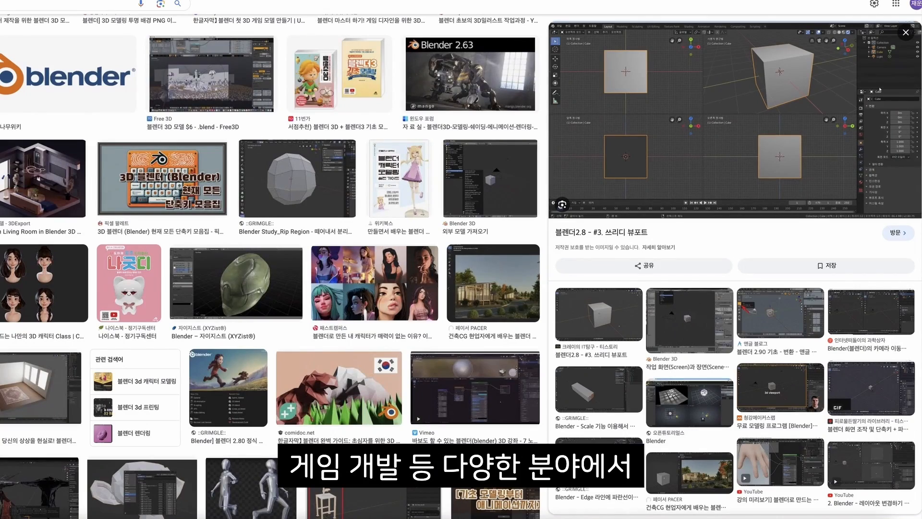
Examine the Blender image search results for examples of character, game and architectural work.
scroll(269, 268, "down", 4)
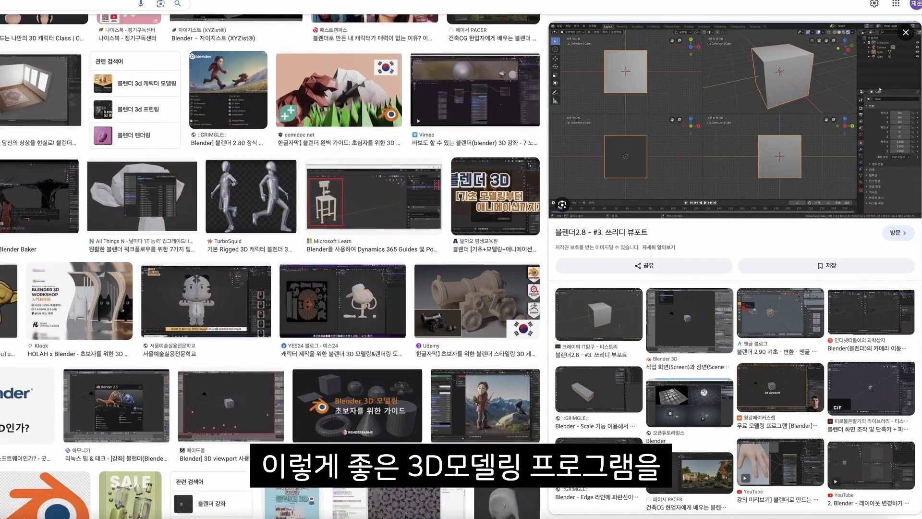
scroll(269, 269, "down", 1)
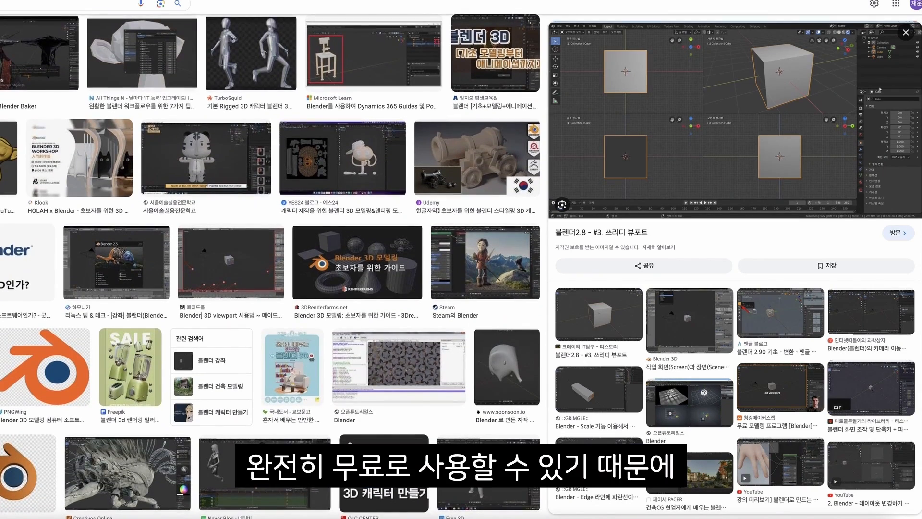
scroll(269, 269, "down", 3)
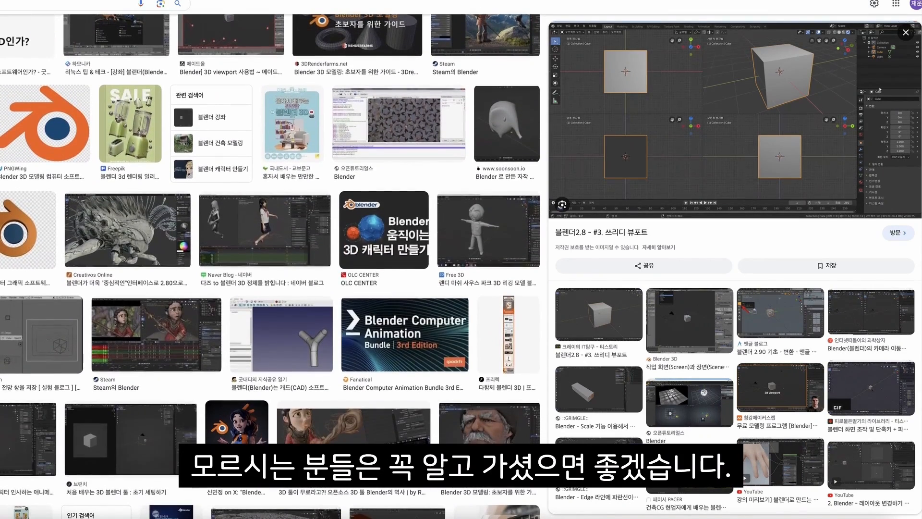
scroll(269, 269, "down", 2)
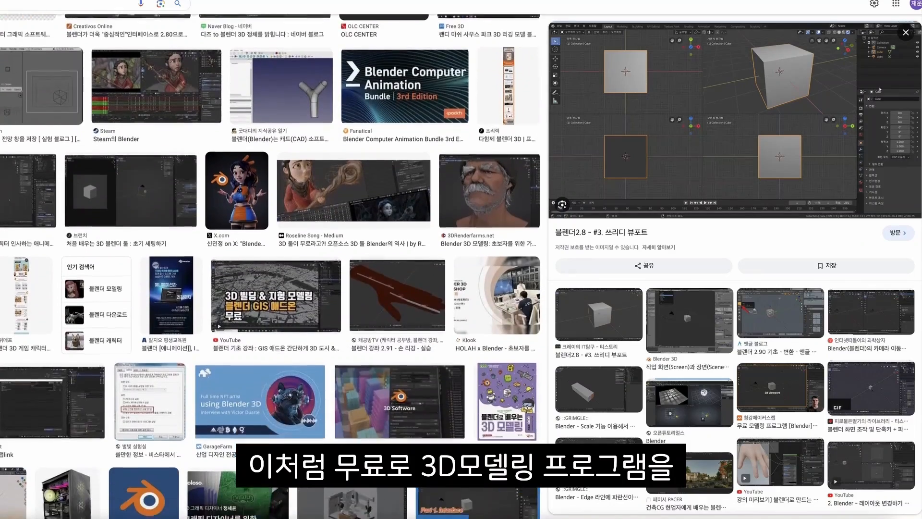
scroll(269, 269, "down", 1)
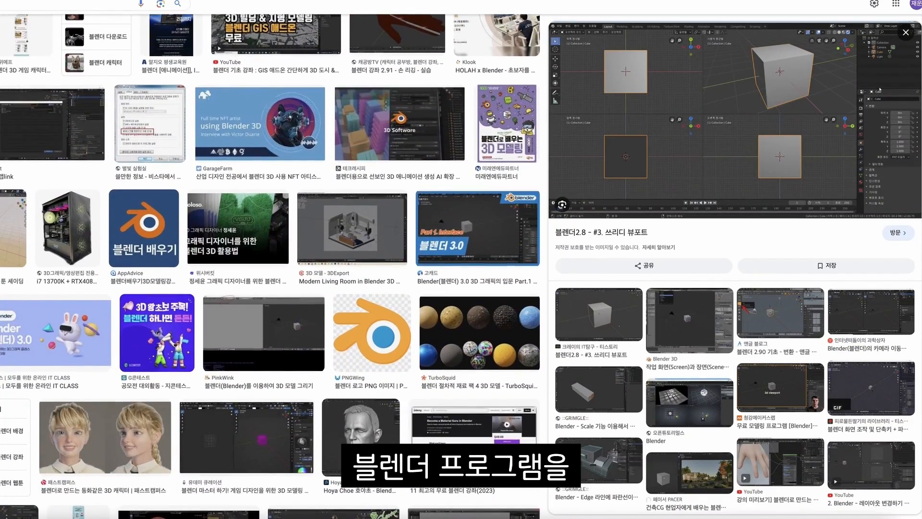
scroll(269, 269, "down", 6)
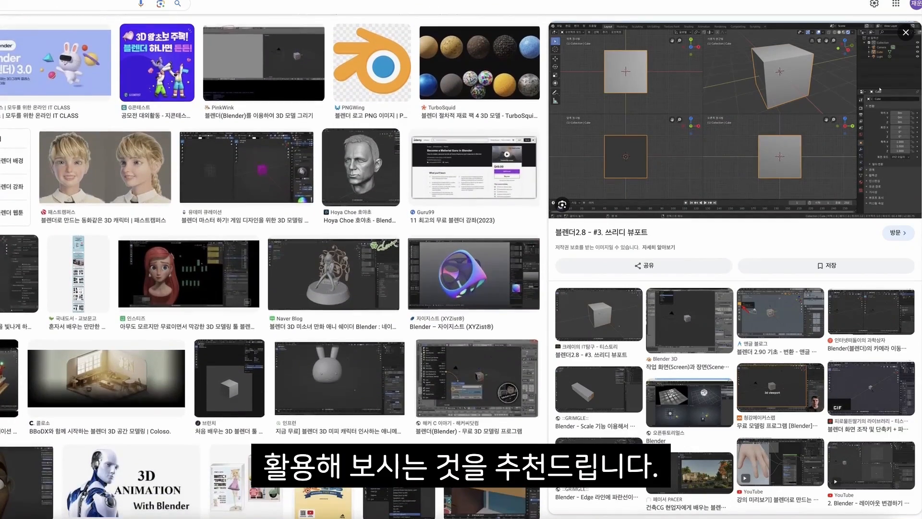
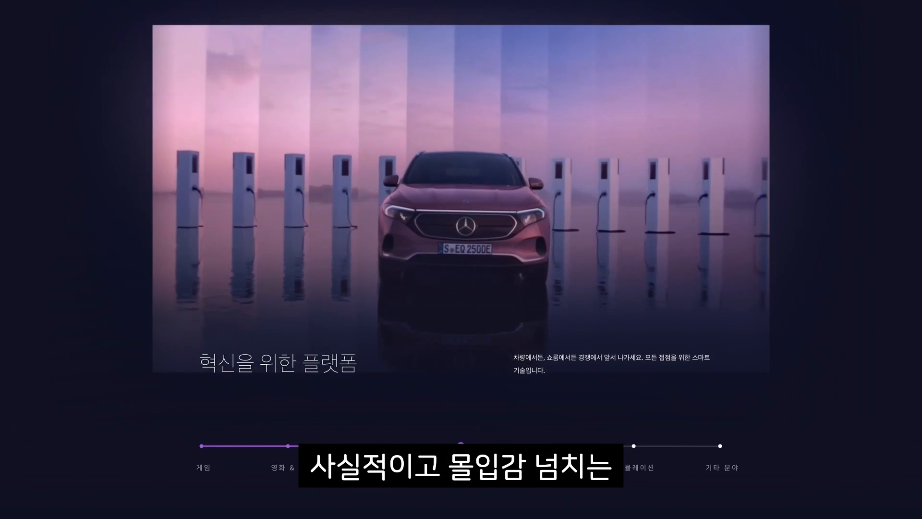
Read through the Unreal Engine website, covering its industry showcase, latest news, creator community and free-licensing sections.
scroll(462, 259, "down", 6)
scroll(461, 259, "down", 2)
scroll(461, 260, "down", 4)
scroll(461, 259, "down", 5)
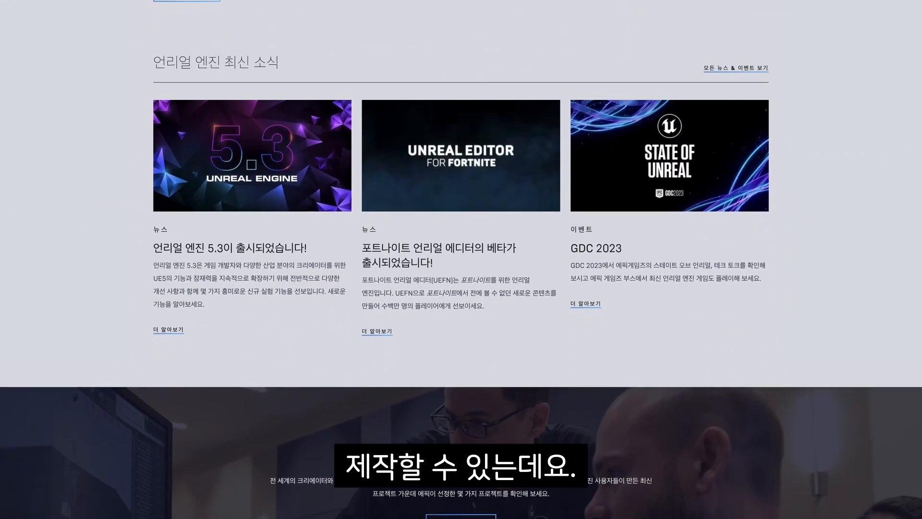
scroll(461, 260, "down", 5)
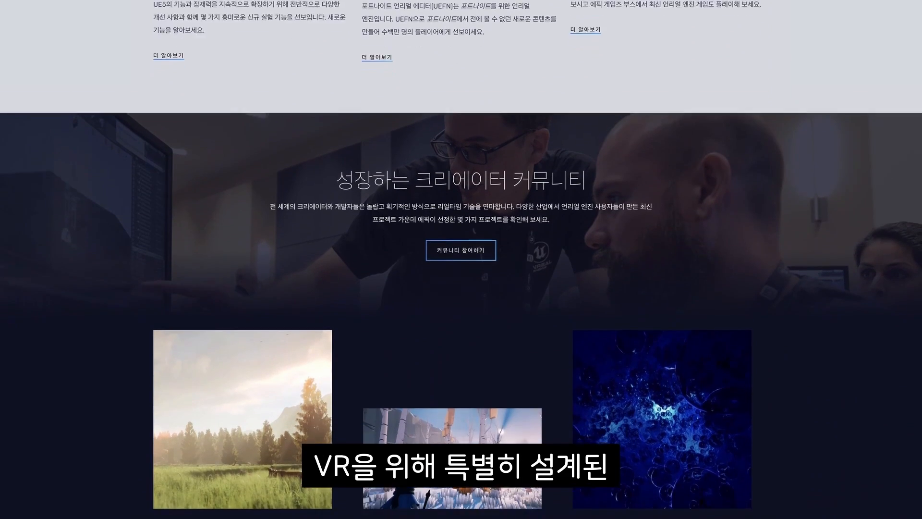
scroll(461, 259, "down", 5)
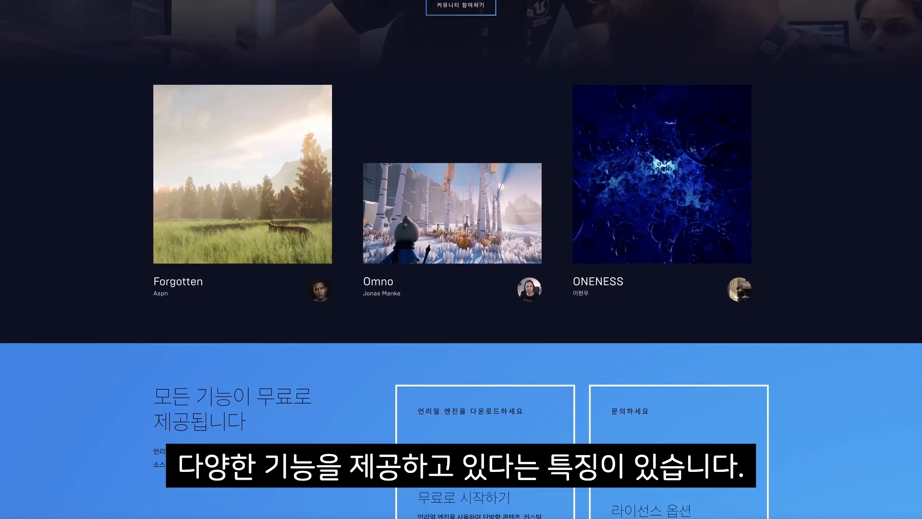
scroll(461, 259, "down", 3)
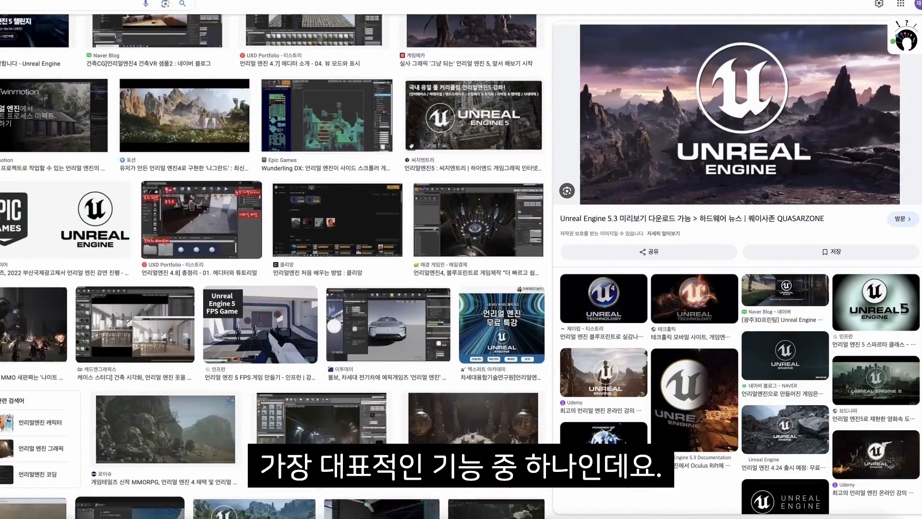
Browse the Unreal Engine image search results for examples of realistic graphics, game environments, editor views and courses.
scroll(272, 267, "down", 1)
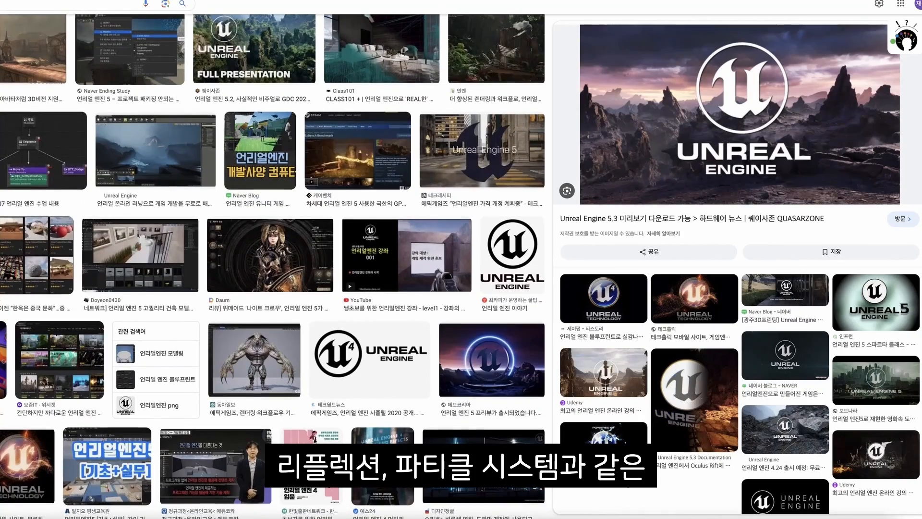
scroll(342, 517, "down", 1)
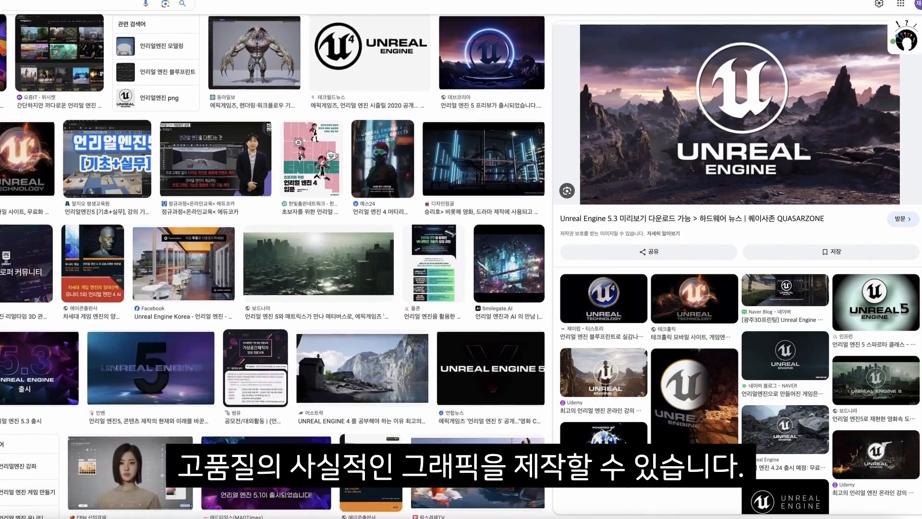
scroll(273, 264, "down", 1)
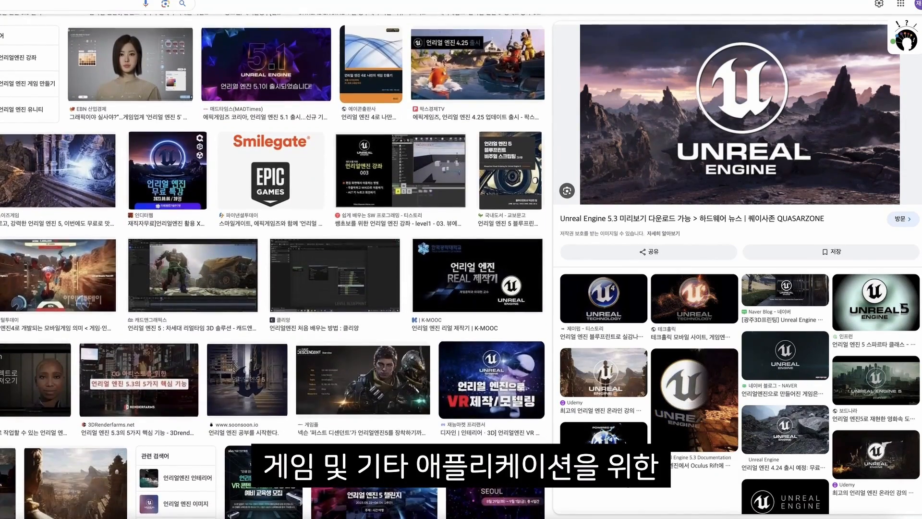
scroll(272, 265, "down", 2)
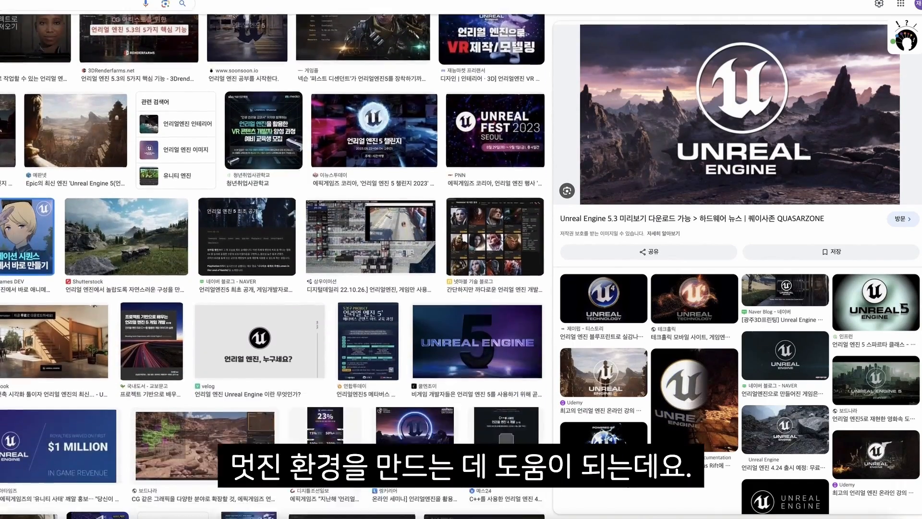
scroll(272, 264, "down", 1)
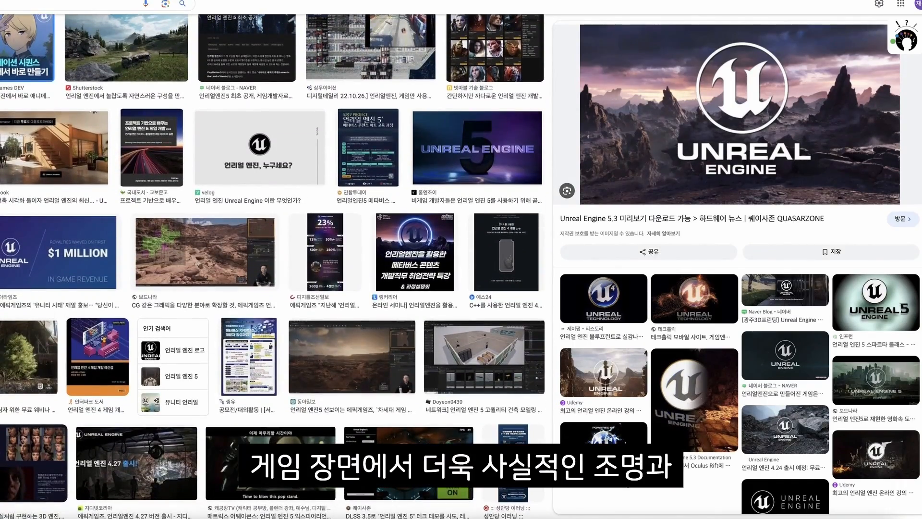
scroll(272, 264, "down", 1)
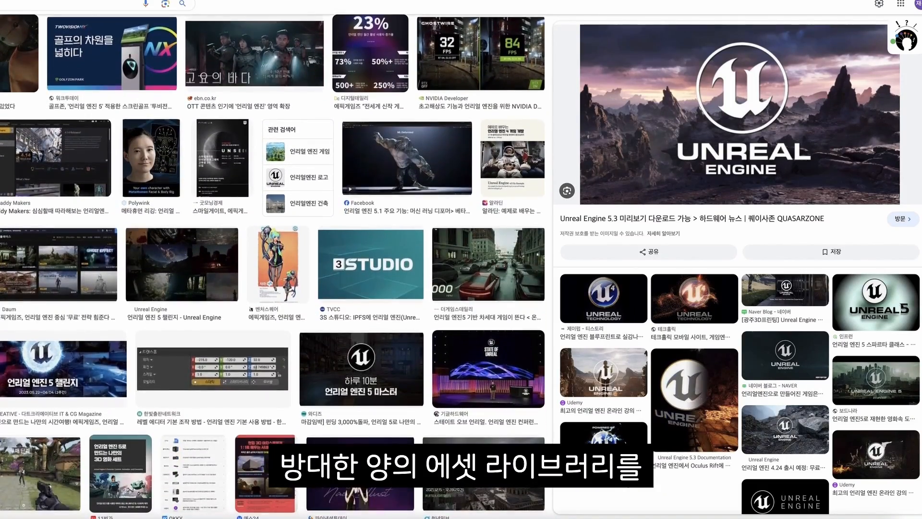
scroll(273, 264, "down", 3)
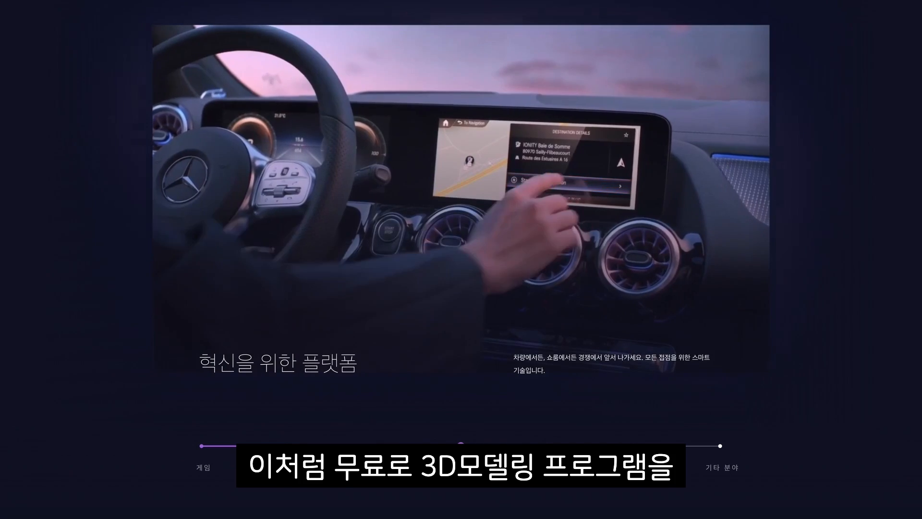
Look over the Unreal Engine website's industry showcase at the automotive and transportation section.
scroll(461, 259, "down", 5)
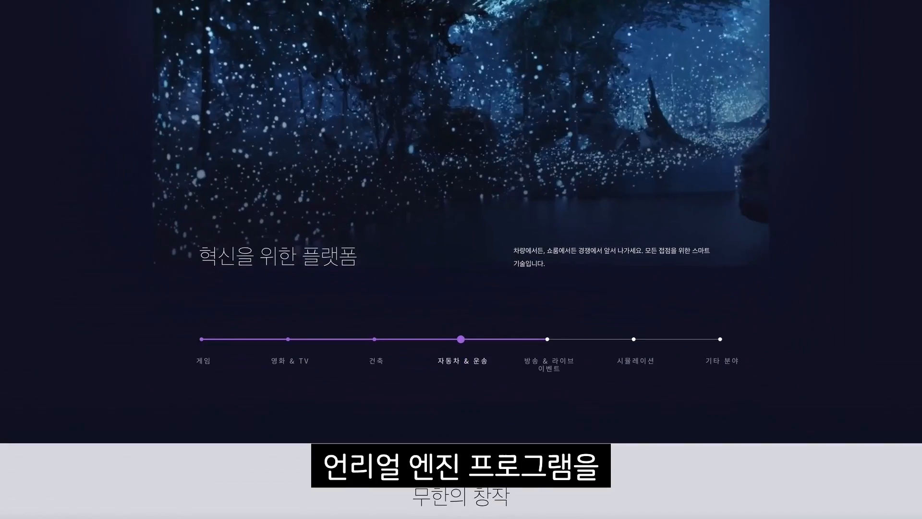
scroll(461, 260, "down", 6)
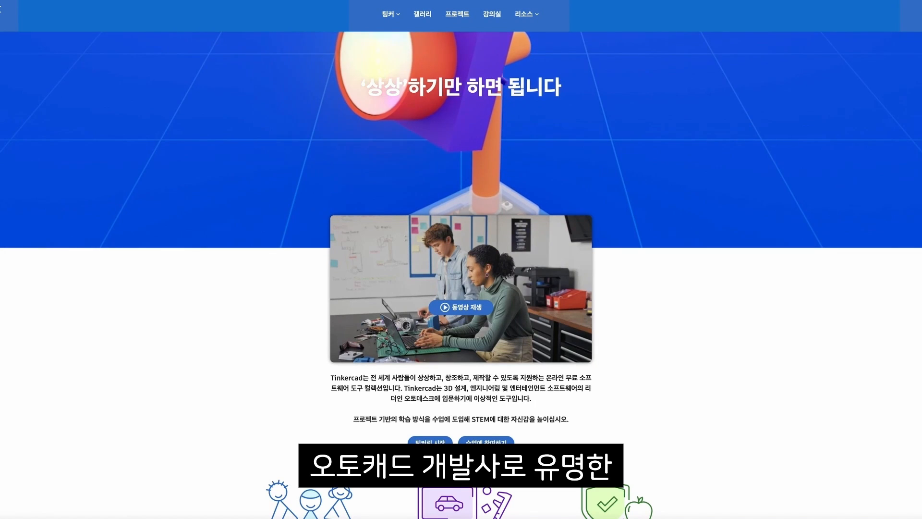
Read through the Tinkercad website from the introduction and benefits to 3D design, circuits, codeblocks, education standards and projects.
scroll(461, 274, "down", 5)
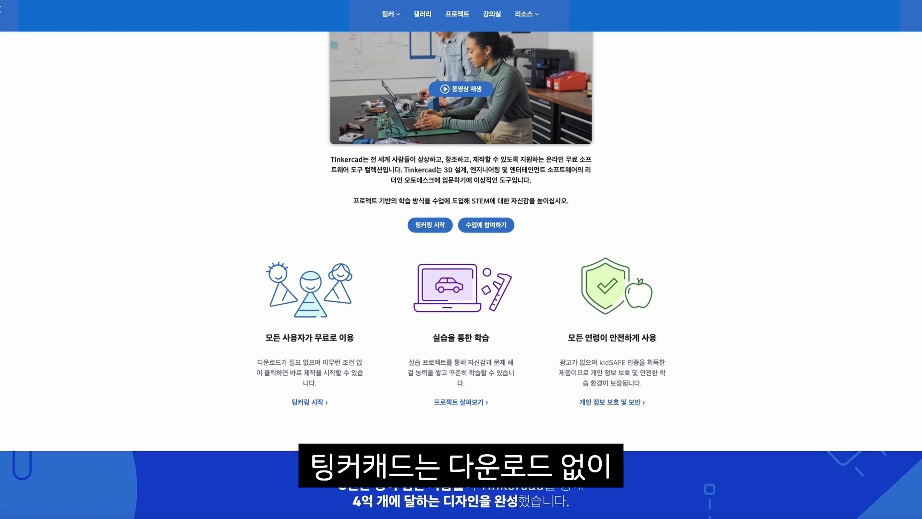
scroll(556, 498, "down", 4)
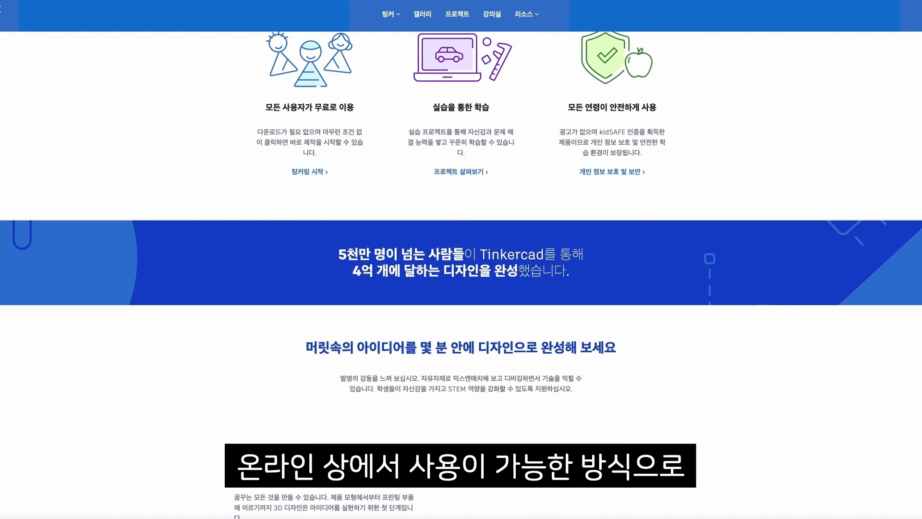
scroll(461, 274, "down", 5)
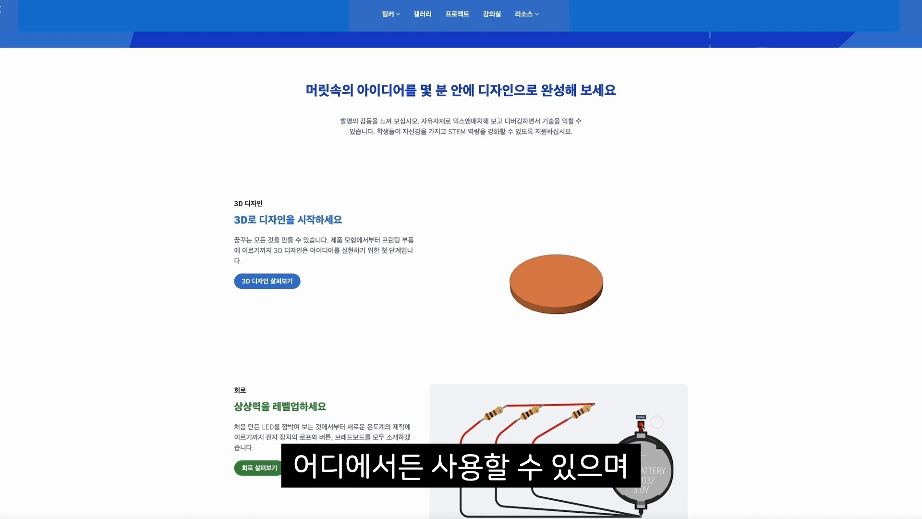
scroll(462, 274, "down", 1)
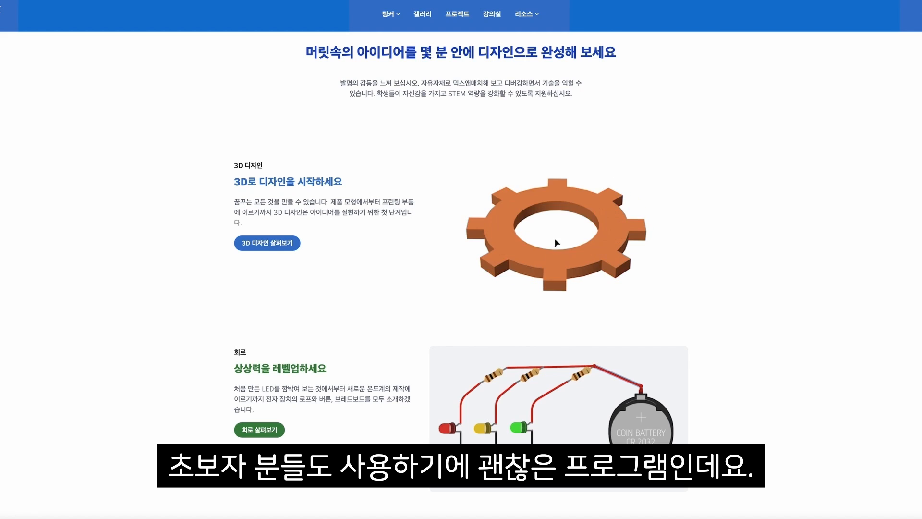
scroll(573, 281, "down", 5)
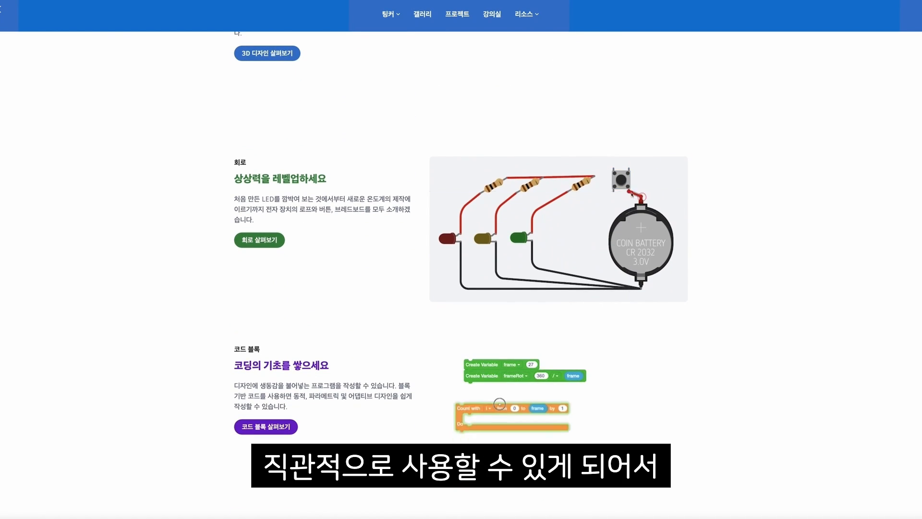
scroll(461, 274, "down", 2)
scroll(461, 274, "down", 3)
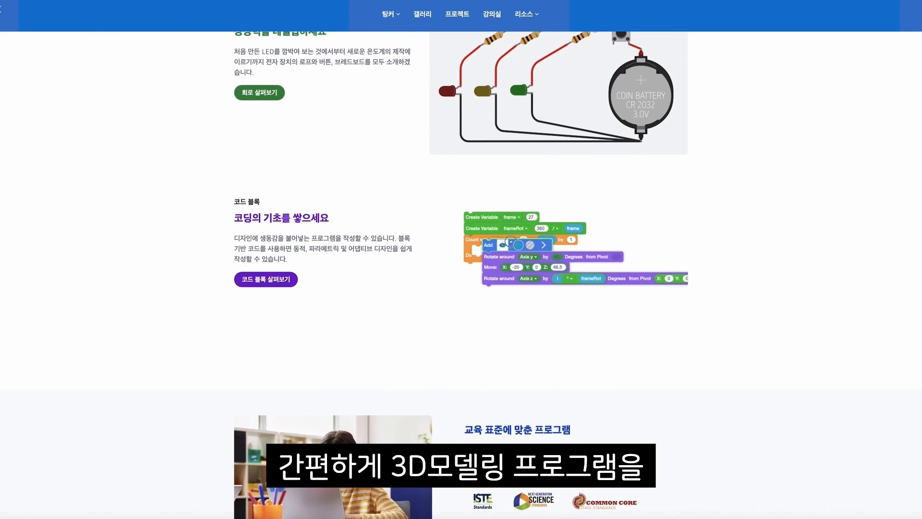
scroll(461, 274, "down", 5)
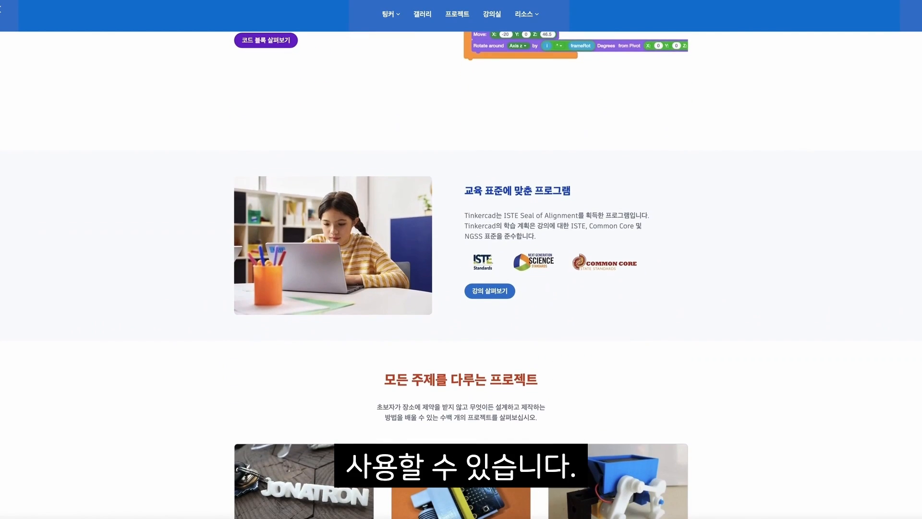
scroll(461, 274, "down", 4)
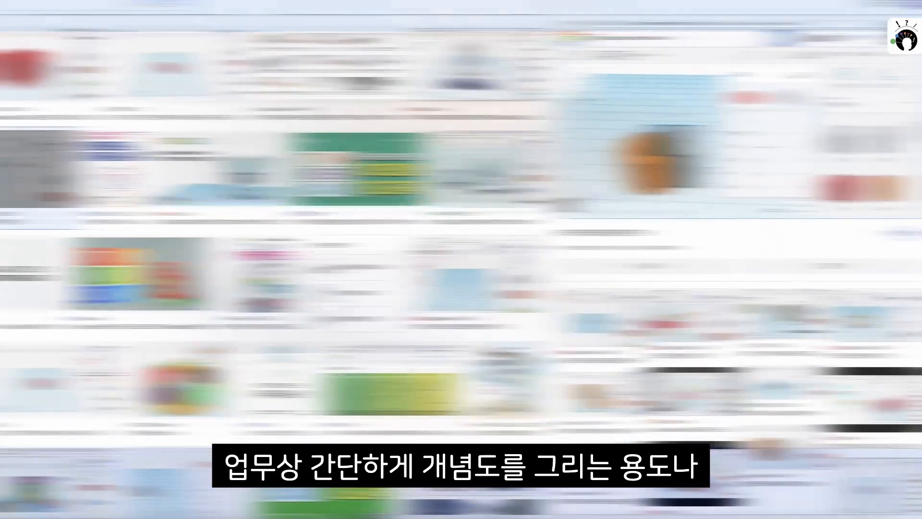
Browse the Tinkercad image search results for examples of simple models, editor views, Arduino circuits and learning materials.
scroll(271, 264, "down", 4)
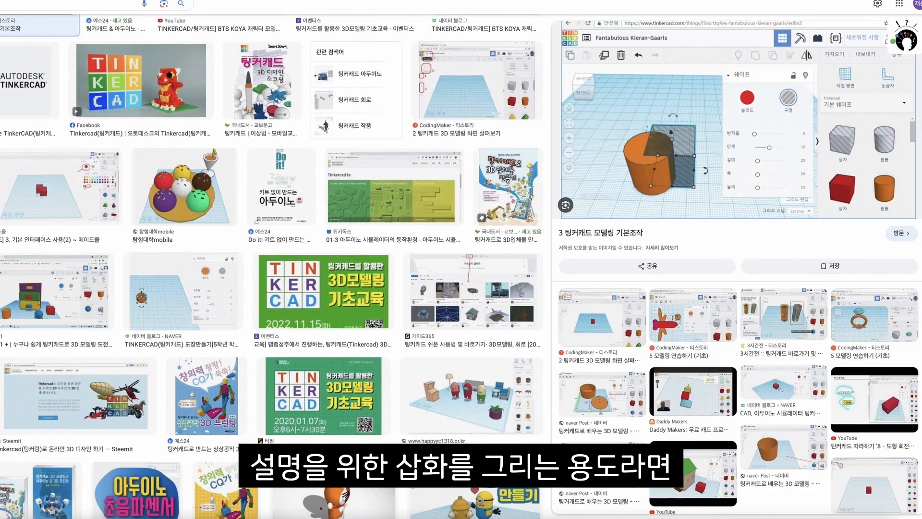
scroll(271, 264, "down", 4)
scroll(271, 264, "down", 1)
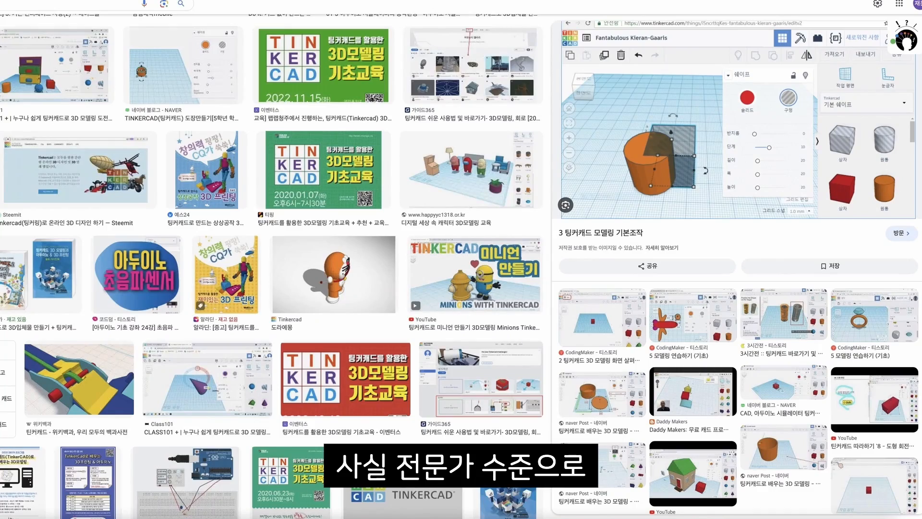
scroll(271, 264, "down", 5)
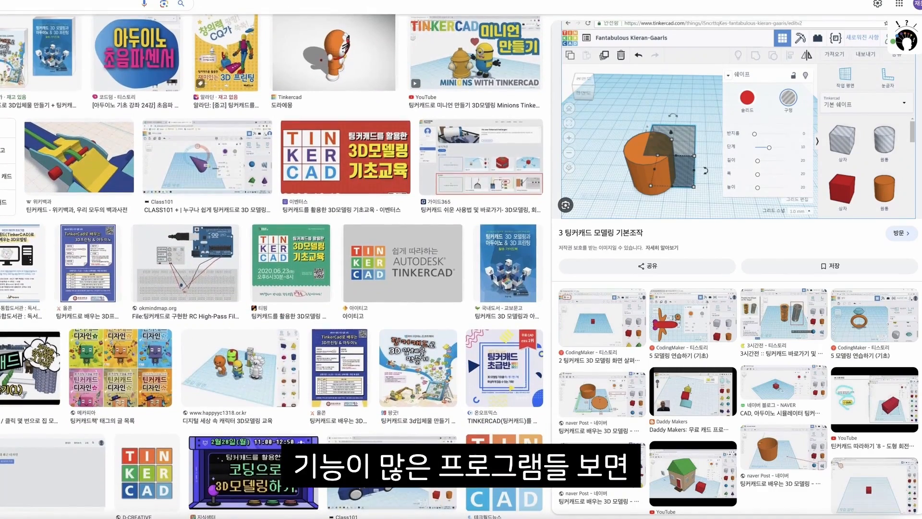
scroll(271, 264, "down", 6)
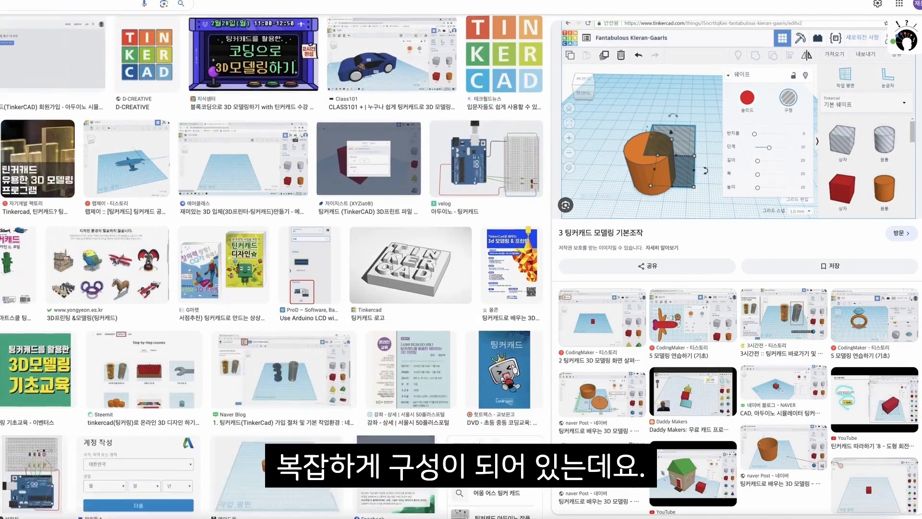
scroll(271, 264, "down", 1)
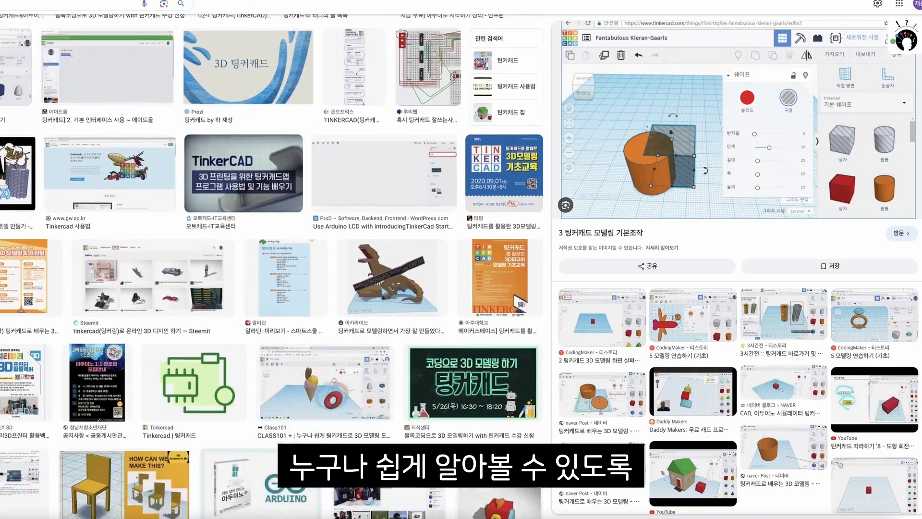
scroll(271, 264, "down", 1)
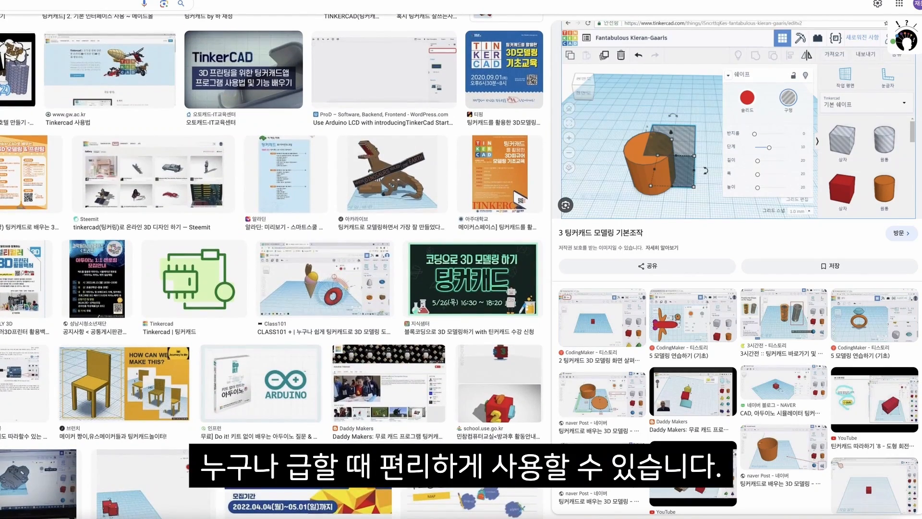
scroll(272, 265, "down", 5)
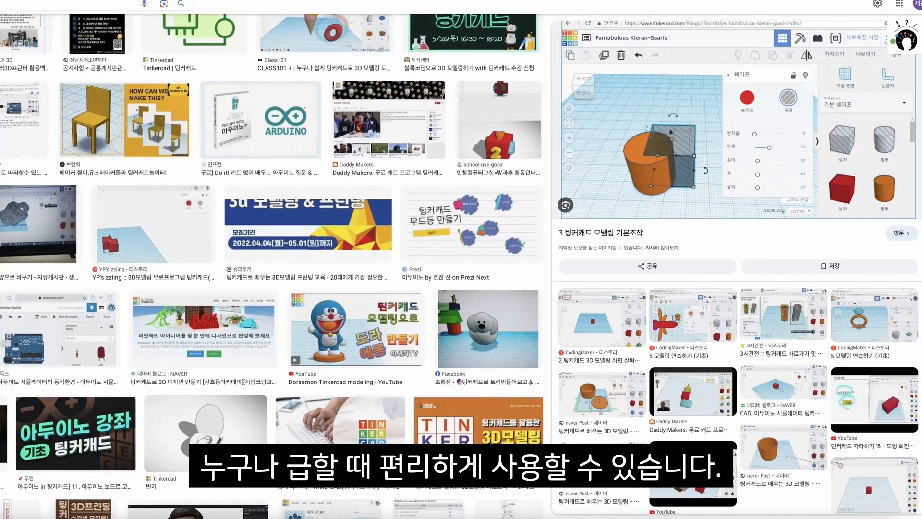
scroll(272, 264, "down", 5)
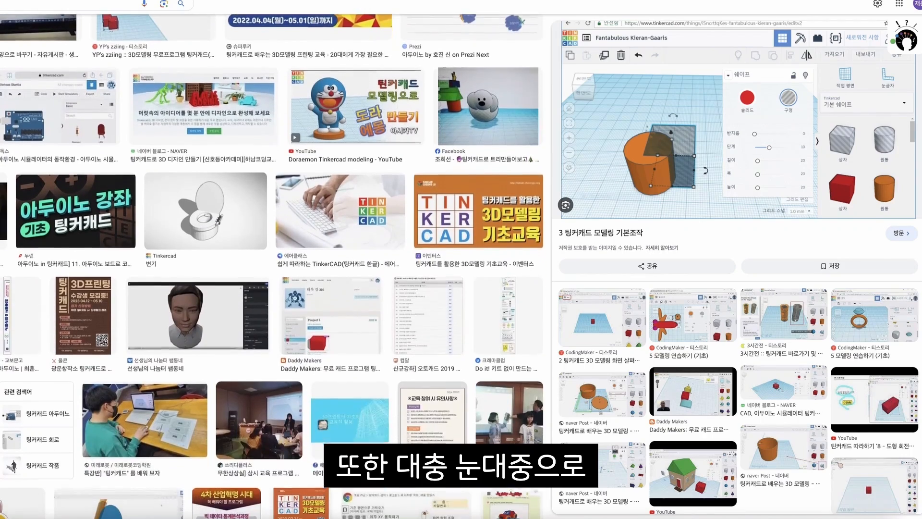
scroll(271, 264, "down", 5)
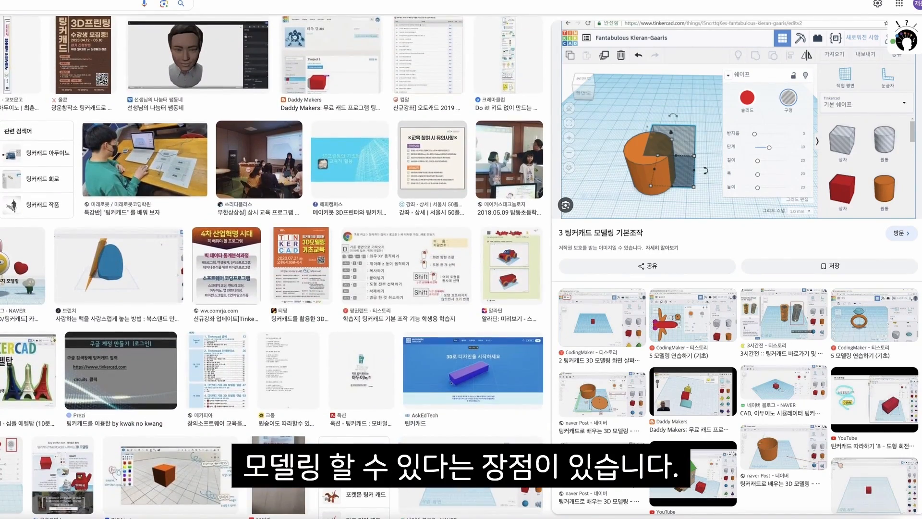
scroll(271, 264, "down", 5)
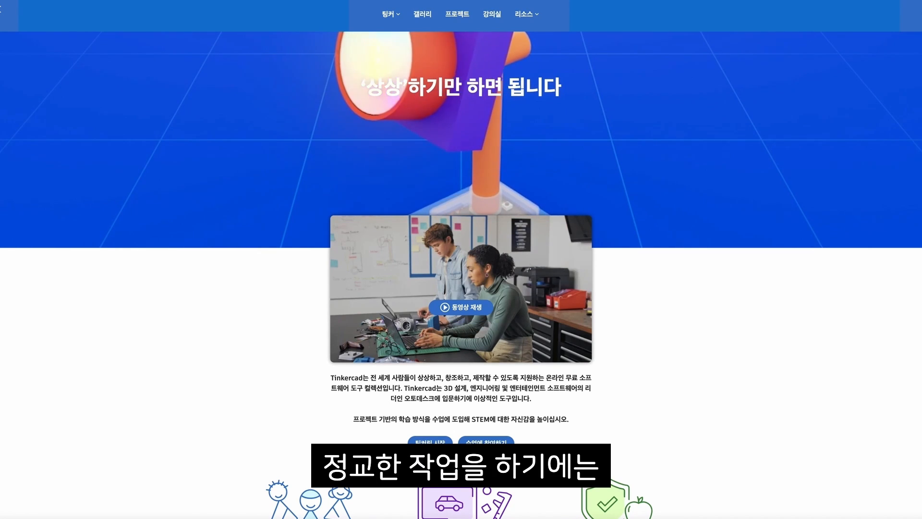
Revisit the Tinkercad home page, reviewing the free access, hands-on learning and safety benefits down to the 3D design section.
scroll(461, 274, "down", 5)
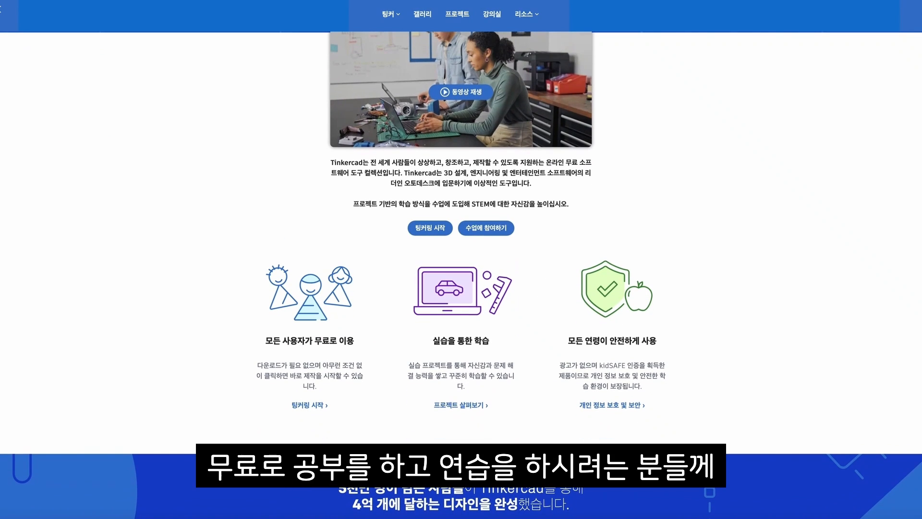
scroll(461, 274, "down", 5)
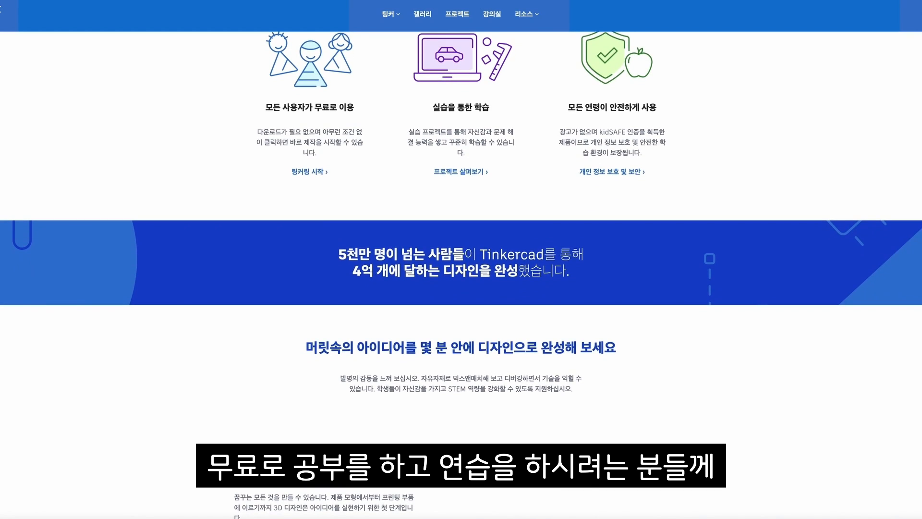
scroll(461, 274, "down", 5)
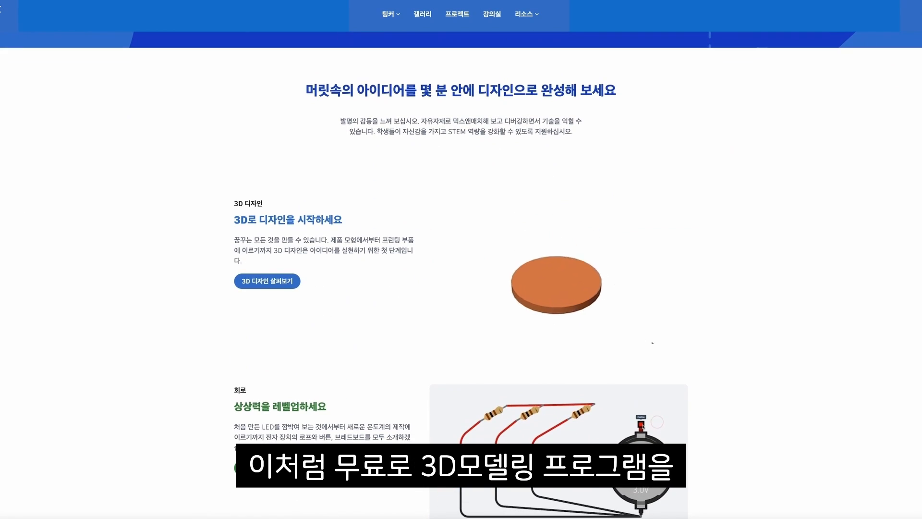
scroll(642, 336, "down", 1)
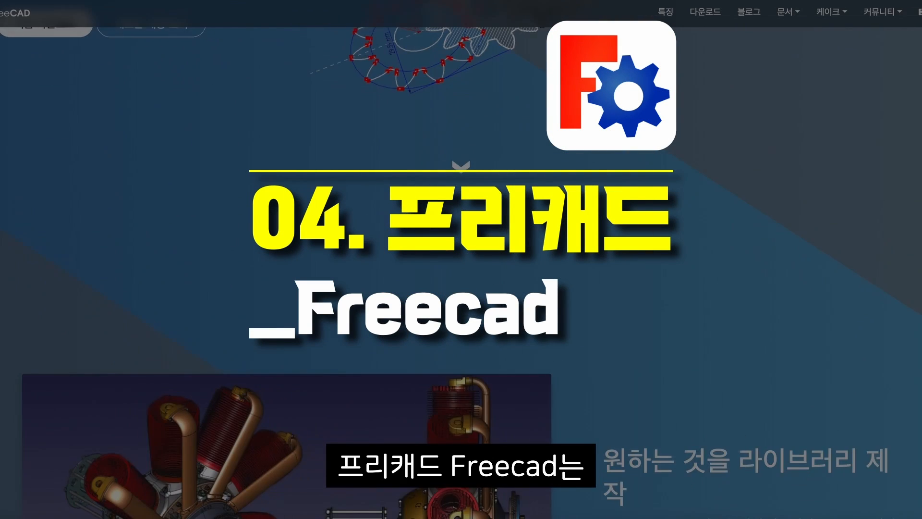
Read through the FreeCAD website's feature sections on parametric modeling, 2D-to-3D creation, file format integration, design uses and engineering tools.
scroll(461, 273, "down", 5)
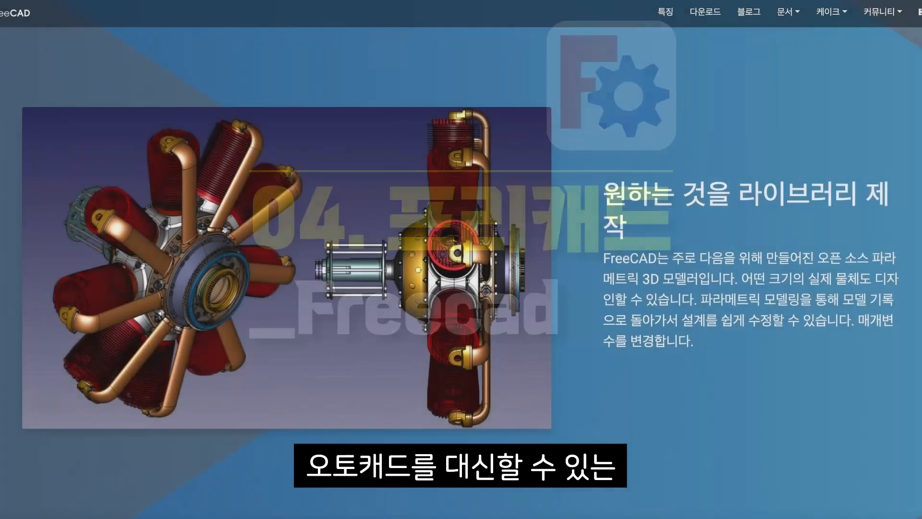
scroll(461, 273, "down", 8)
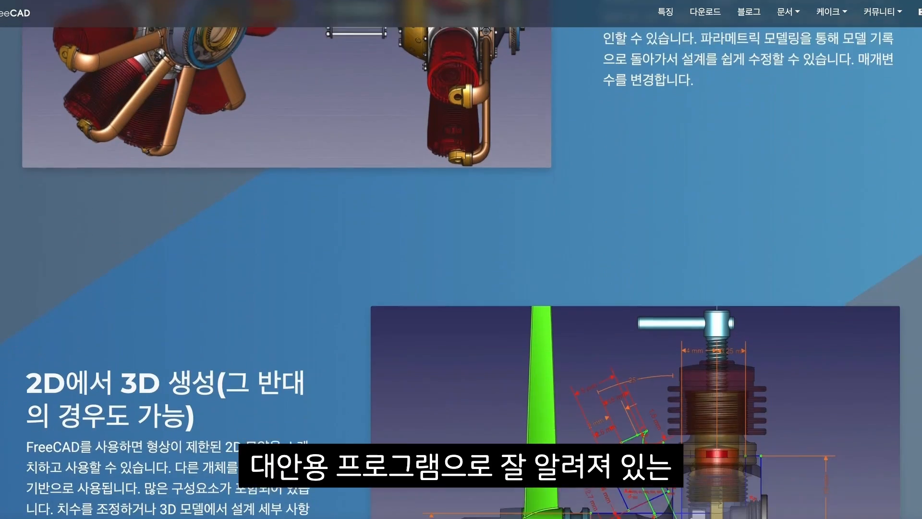
scroll(461, 273, "down", 2)
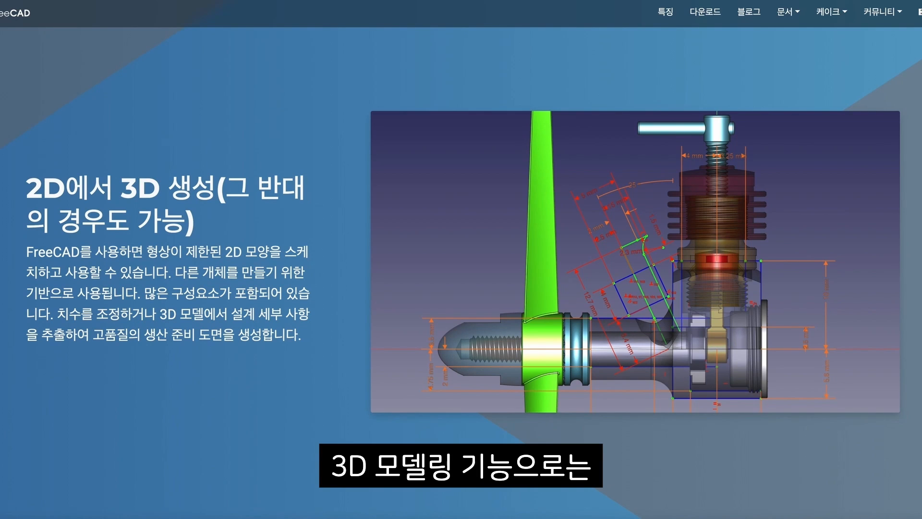
scroll(461, 272, "down", 10)
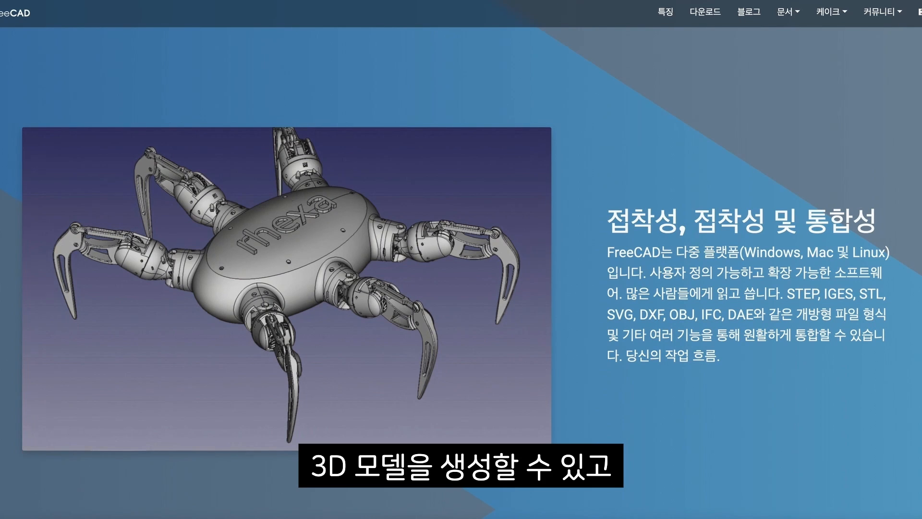
scroll(461, 273, "down", 8)
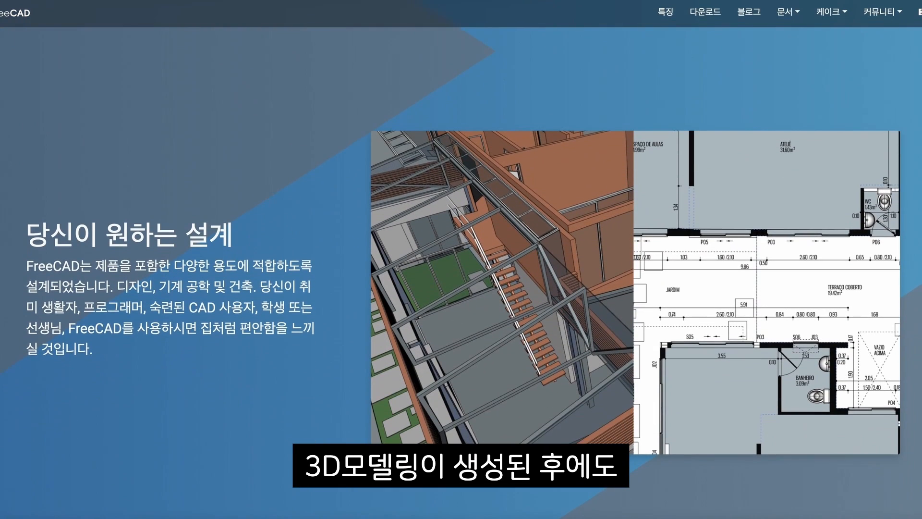
scroll(461, 272, "down", 1)
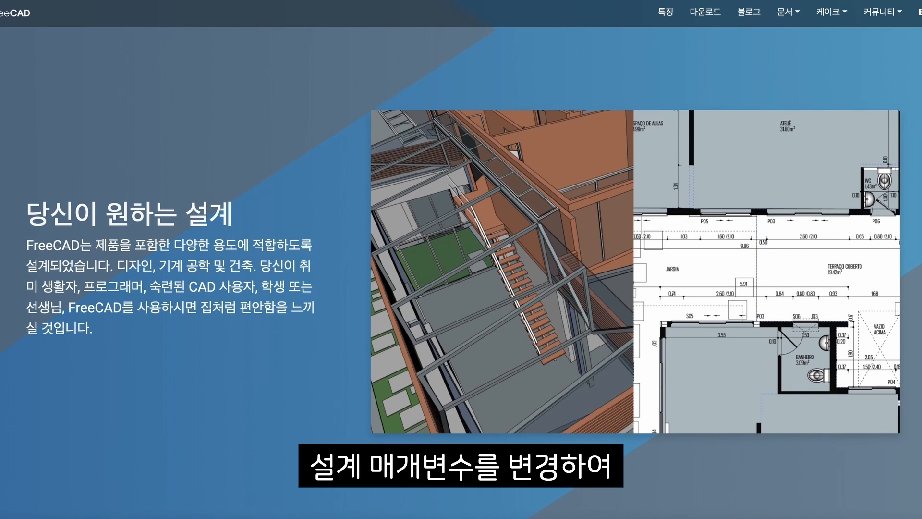
scroll(461, 273, "down", 10)
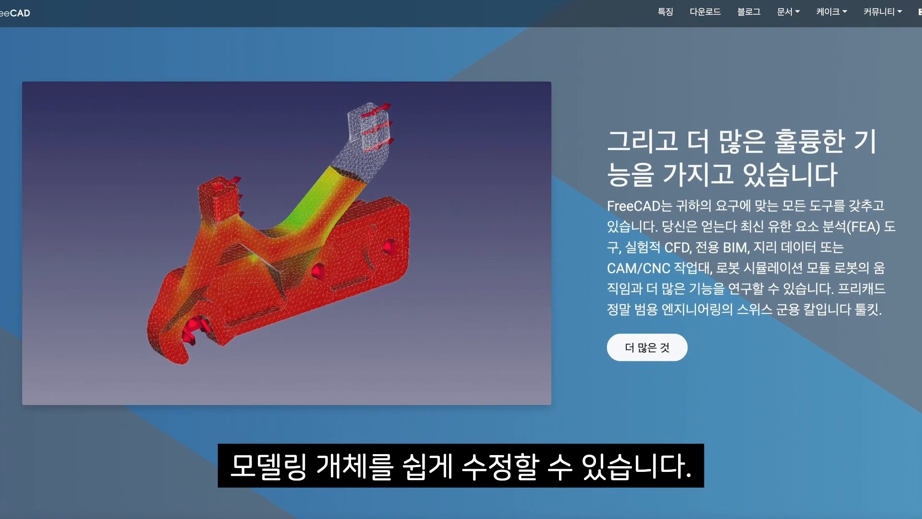
scroll(461, 273, "down", 8)
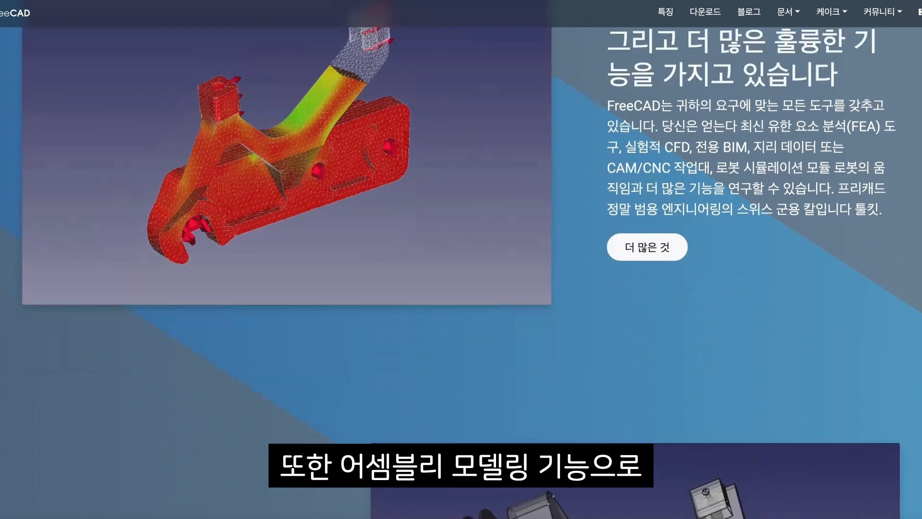
scroll(461, 273, "down", 1)
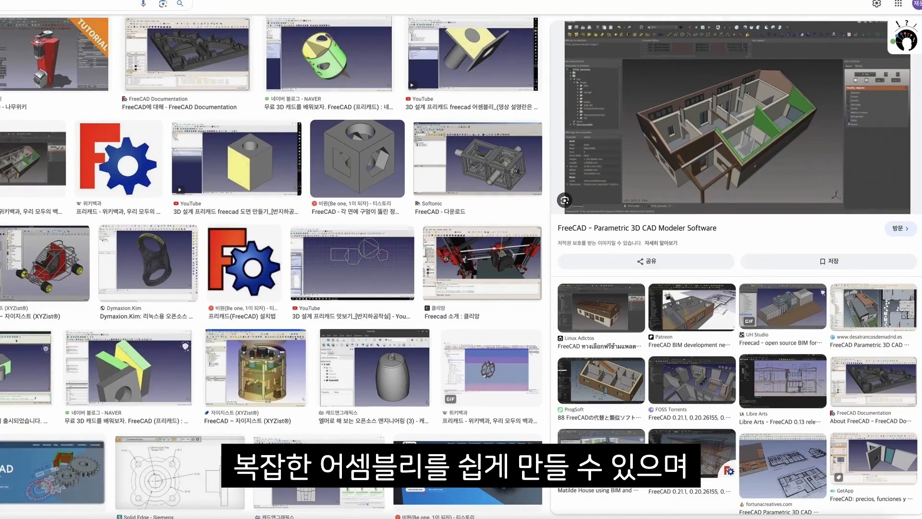
Browse the FreeCAD image search results for examples of assemblies, 2D drawings, mechanical parts and architectural models.
scroll(272, 265, "down", 5)
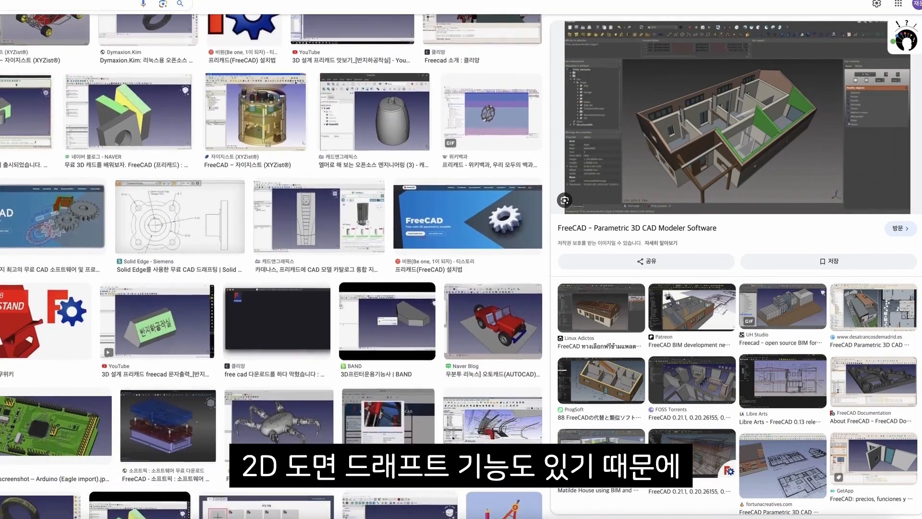
scroll(271, 266, "down", 5)
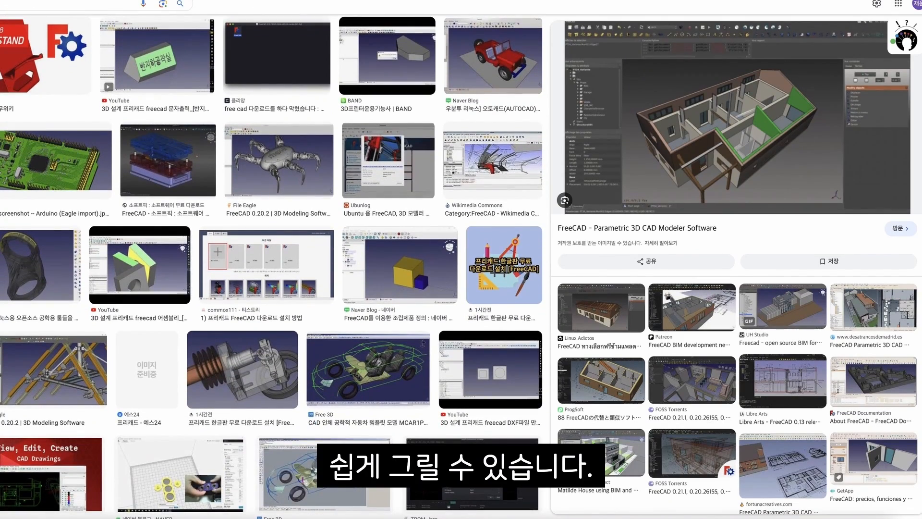
scroll(272, 265, "down", 5)
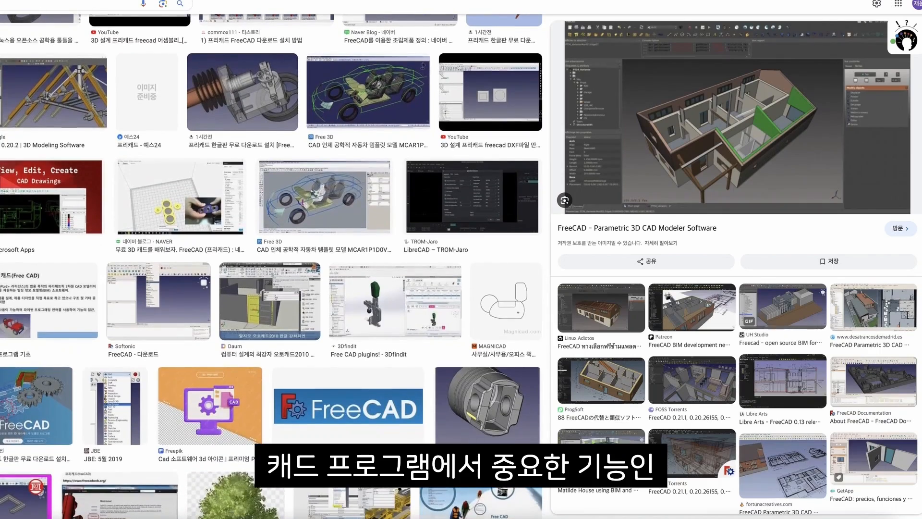
scroll(271, 266, "down", 5)
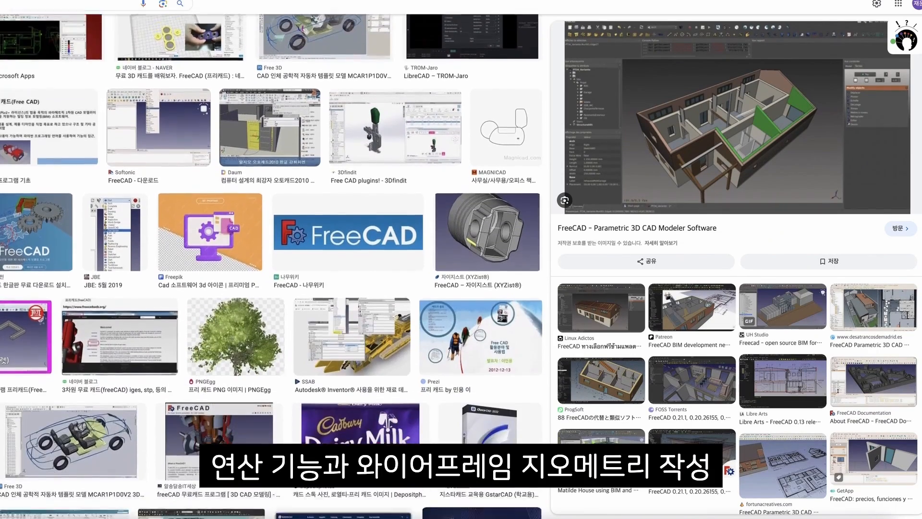
scroll(272, 266, "down", 5)
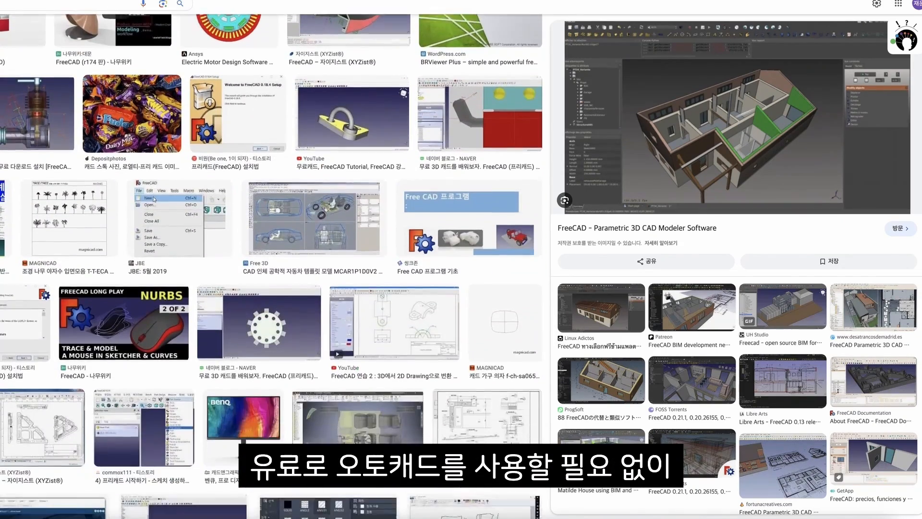
scroll(271, 265, "up", 1)
scroll(272, 266, "down", 3)
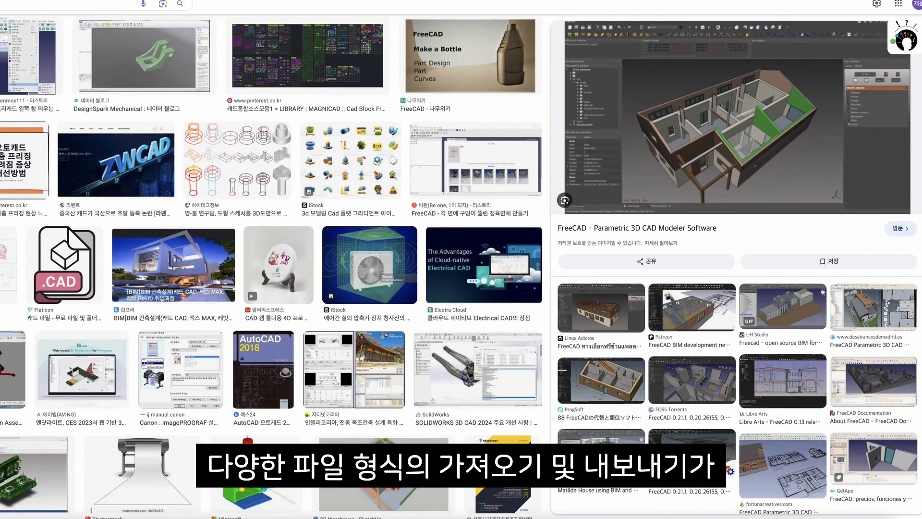
scroll(272, 264, "down", 1)
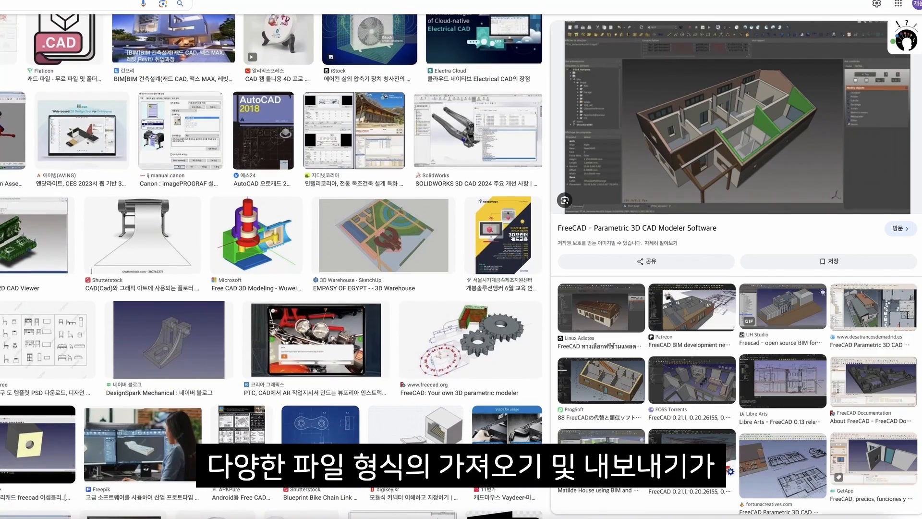
scroll(272, 264, "down", 6)
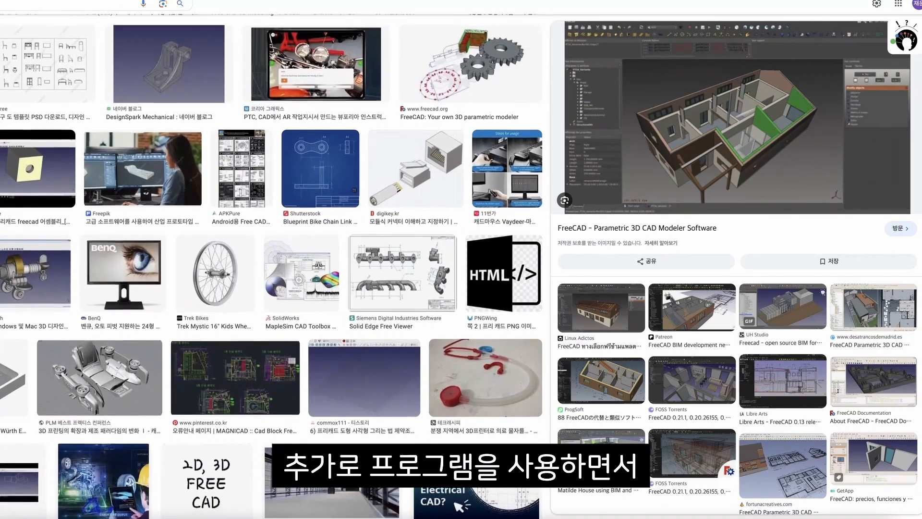
scroll(272, 264, "down", 5)
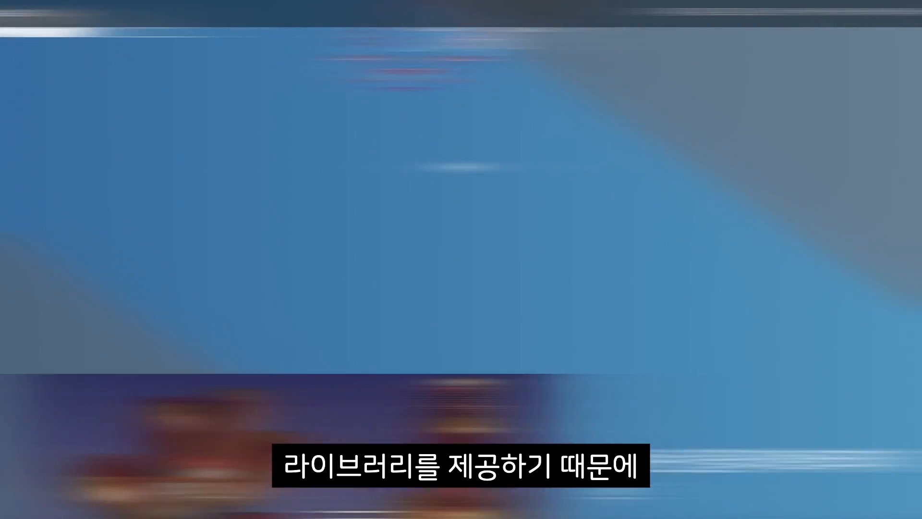
Review the FreeCAD website again, from parametric modeling and 2D-to-3D creation through supported platforms and file formats to design uses and engineering tools.
scroll(461, 269, "down", 3)
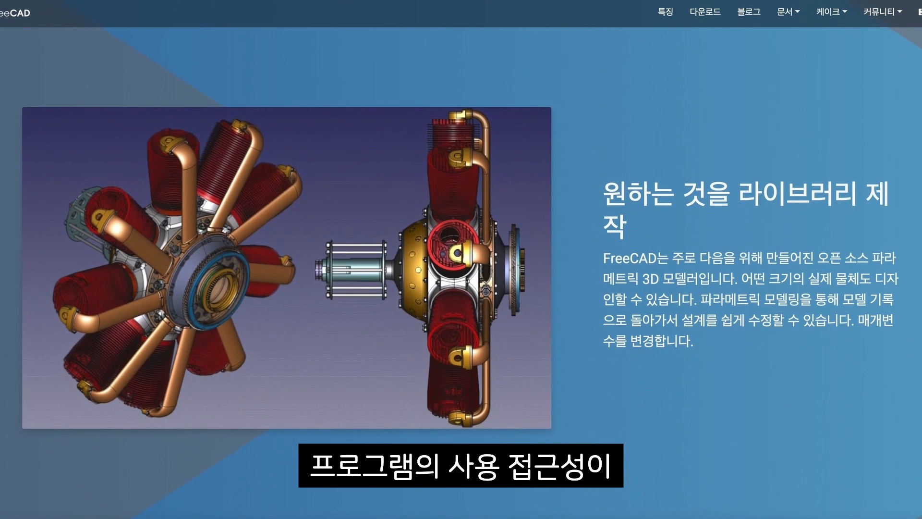
scroll(461, 269, "down", 6)
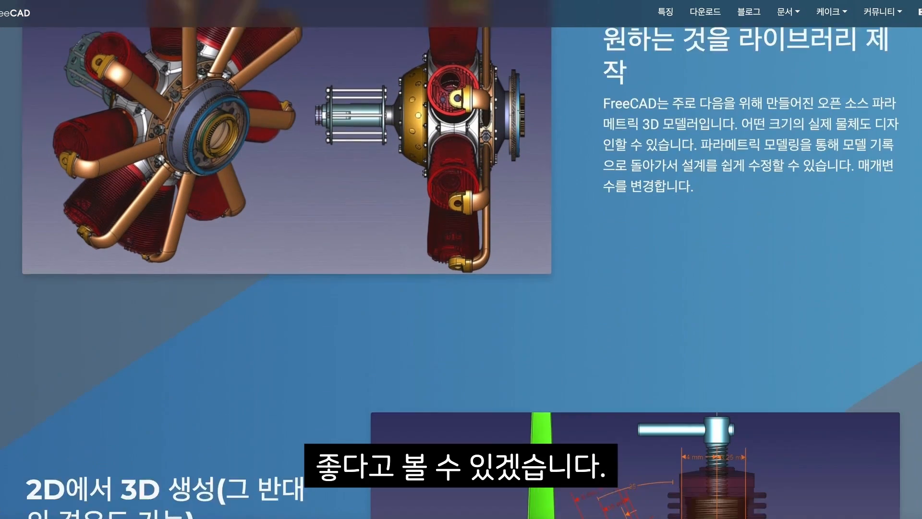
scroll(461, 269, "down", 2)
scroll(461, 269, "down", 1)
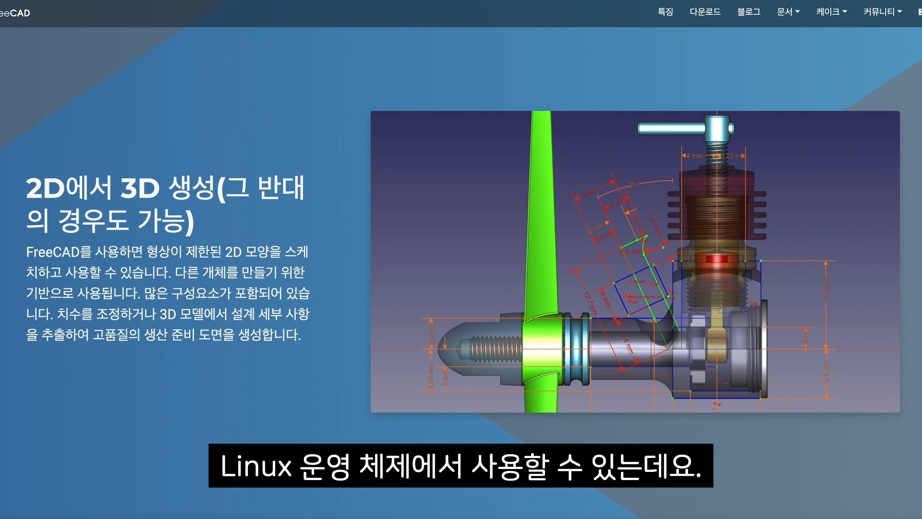
scroll(461, 269, "down", 6)
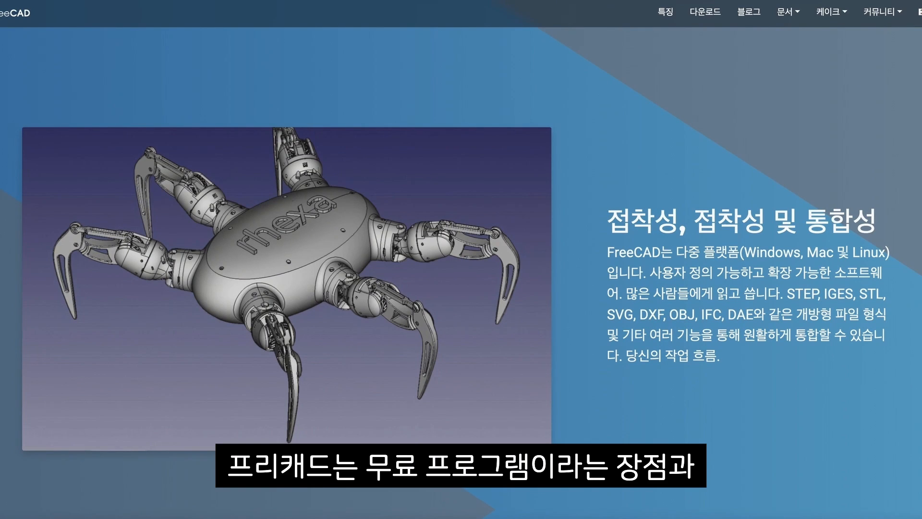
scroll(461, 269, "down", 8)
scroll(461, 269, "down", 1)
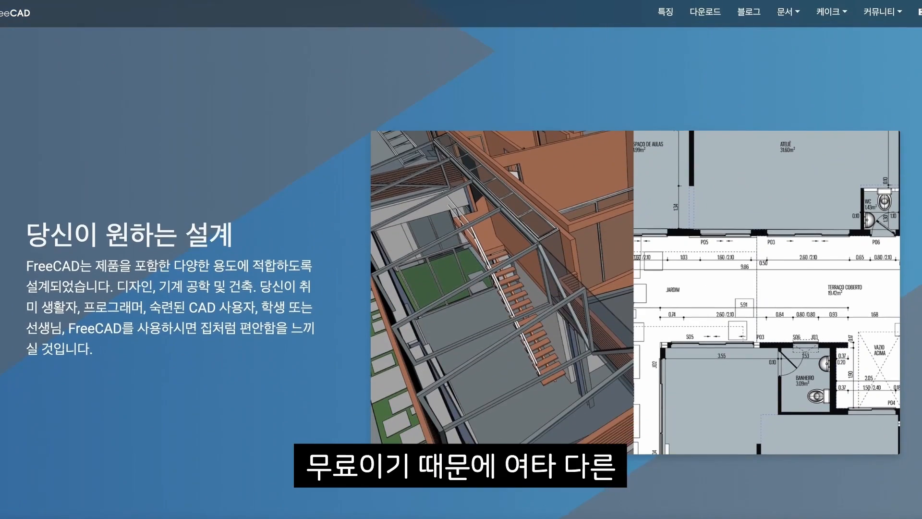
scroll(461, 269, "down", 1)
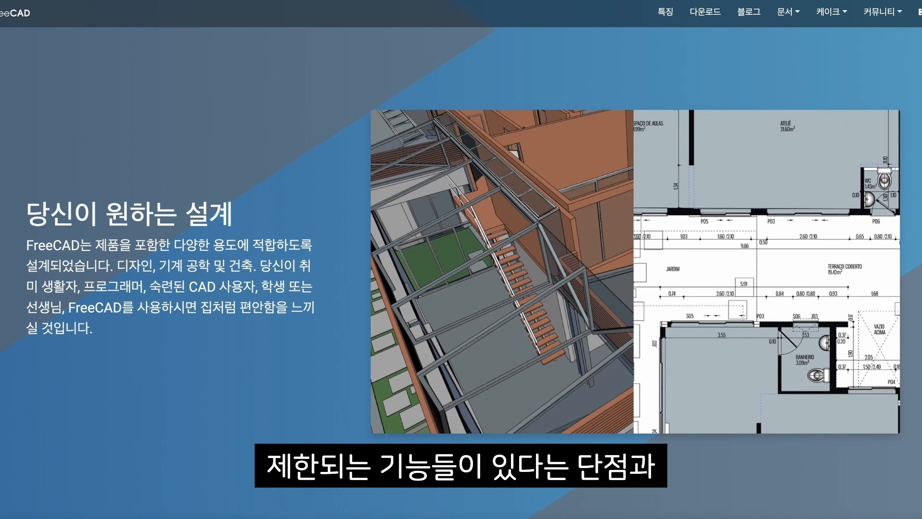
scroll(462, 269, "down", 9)
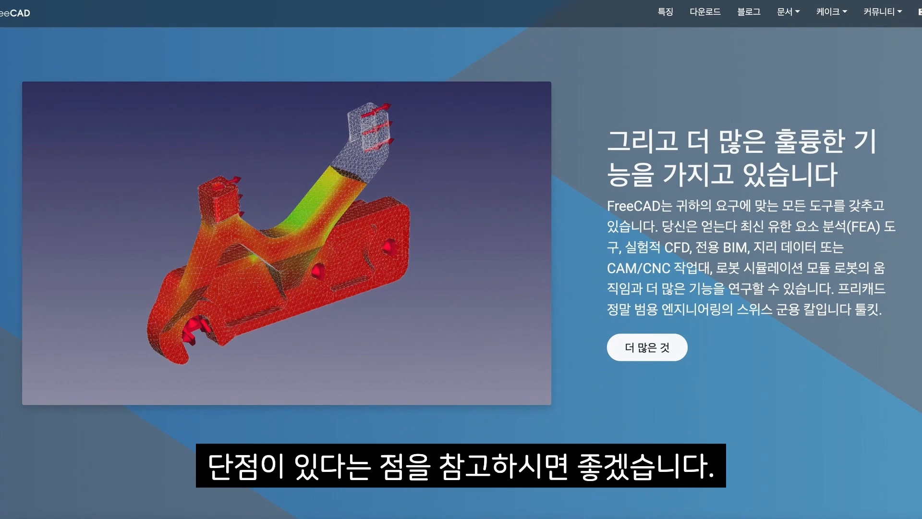
scroll(461, 269, "down", 9)
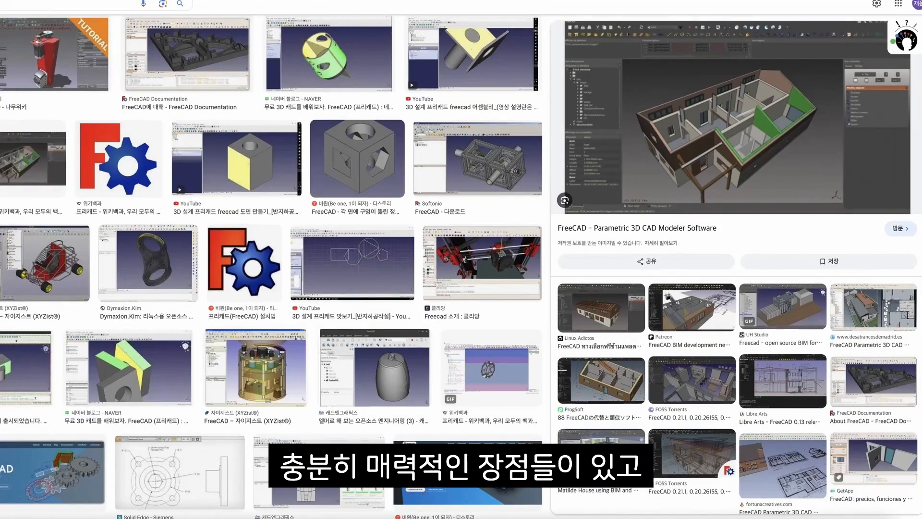
Revisit the FreeCAD image search results to look over the example models and editor views.
scroll(272, 265, "down", 5)
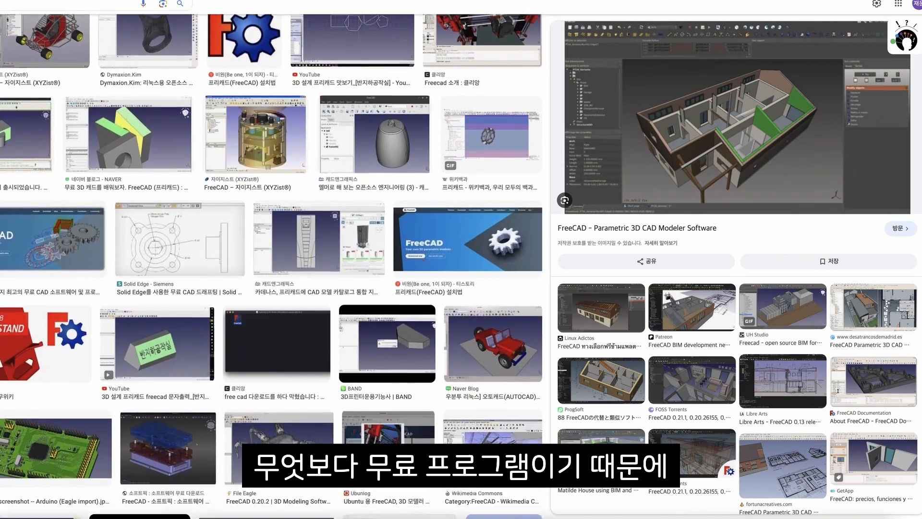
scroll(271, 265, "down", 5)
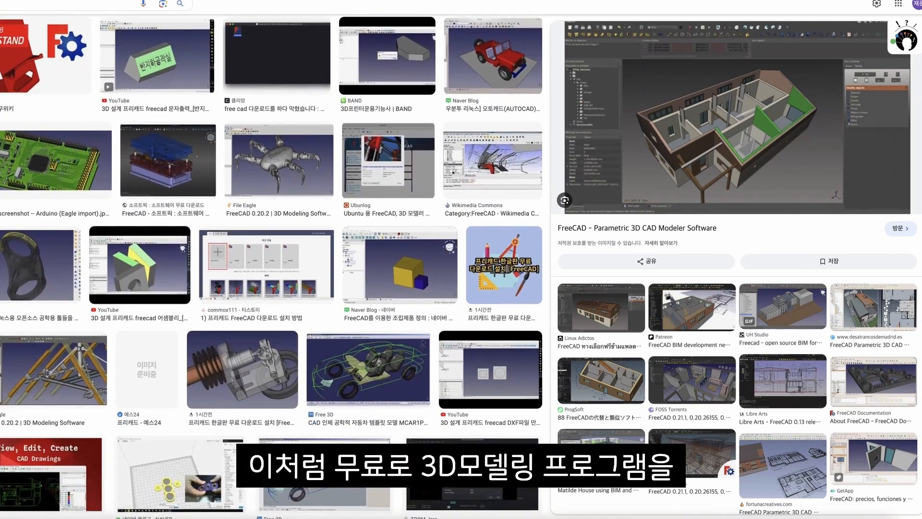
scroll(271, 265, "down", 5)
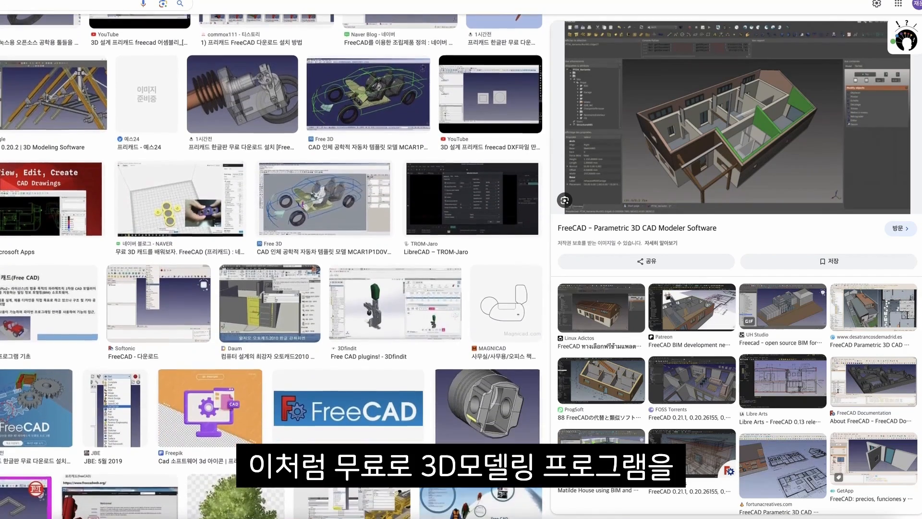
scroll(271, 266, "down", 5)
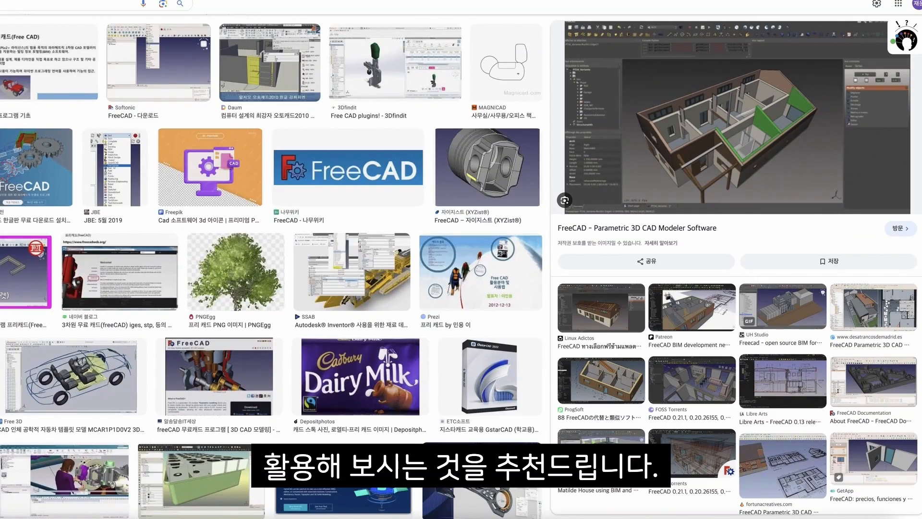
scroll(271, 265, "down", 7)
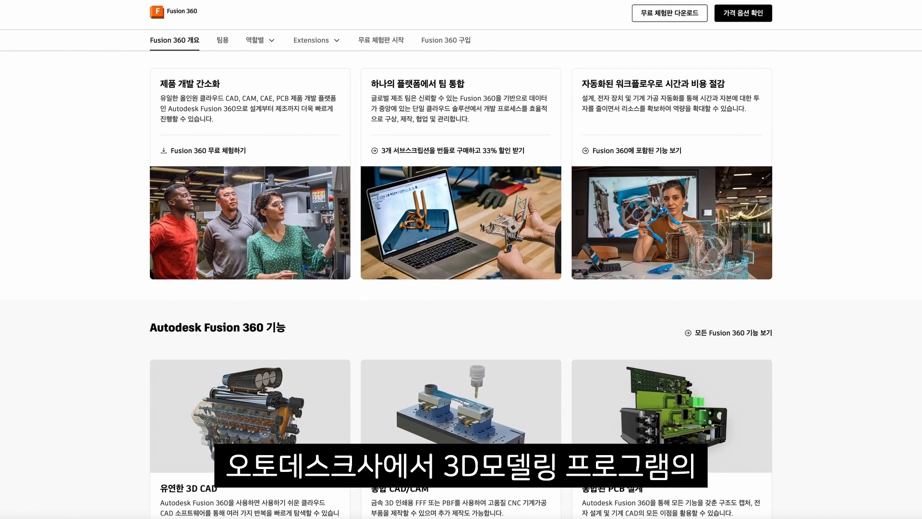
Read through the Autodesk Fusion 360 overview page, covering its features, reviews, possible tasks, target professionals and extensions.
scroll(461, 284, "down", 5)
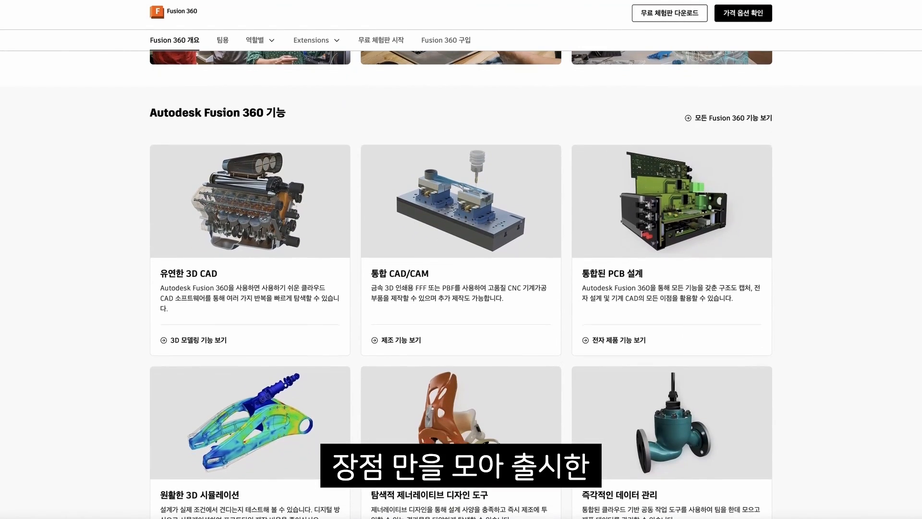
scroll(462, 284, "down", 1)
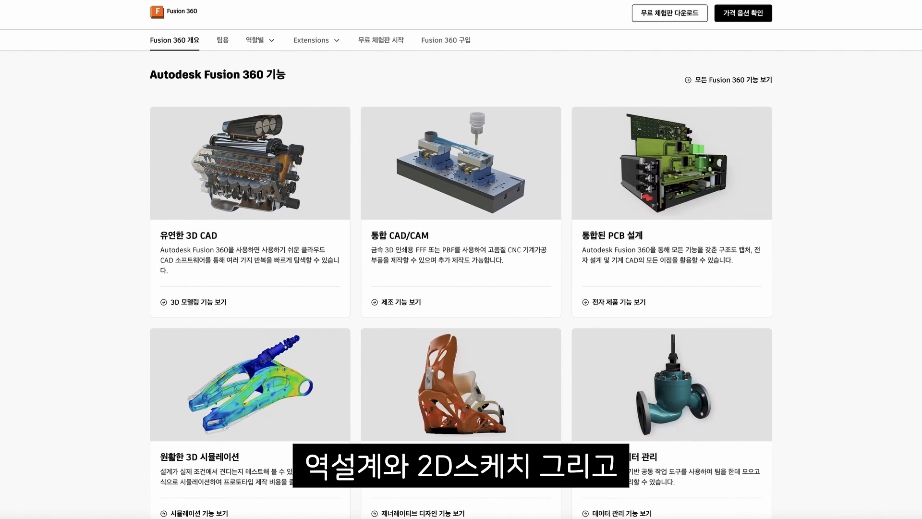
scroll(462, 284, "down", 3)
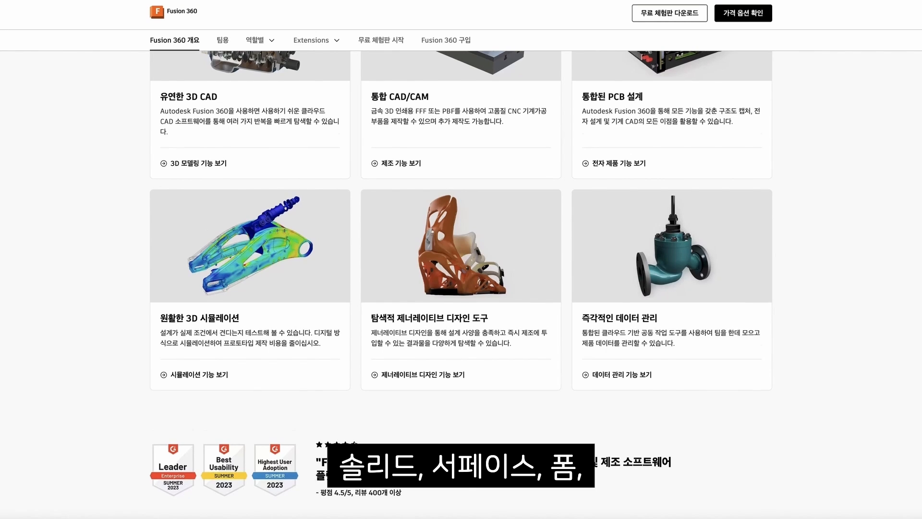
scroll(461, 283, "down", 5)
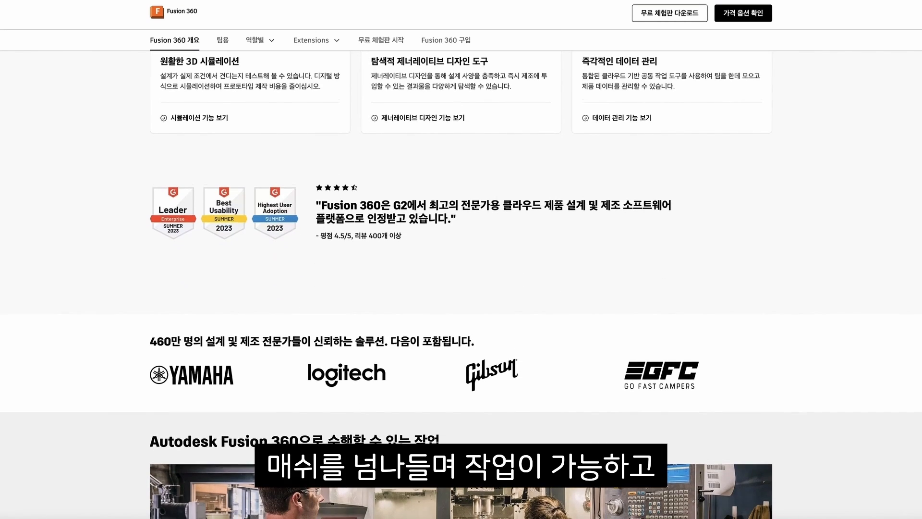
scroll(461, 283, "down", 5)
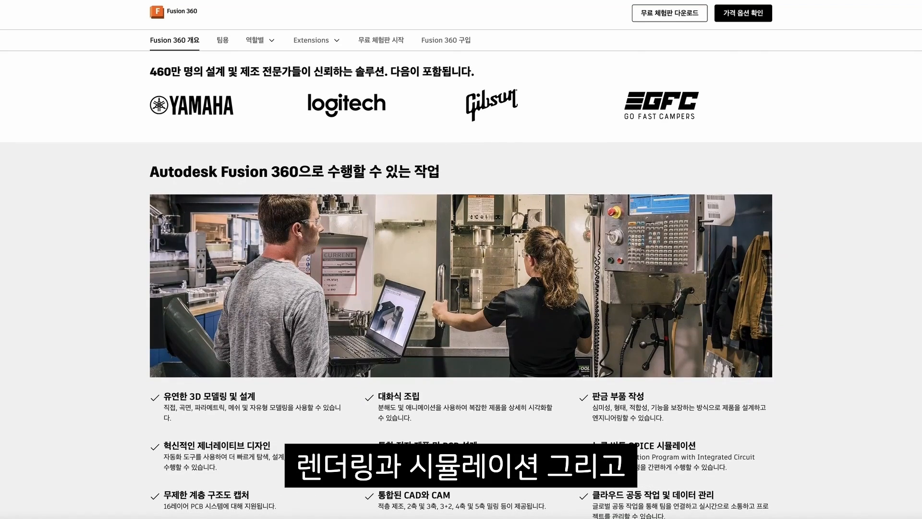
scroll(461, 284, "down", 4)
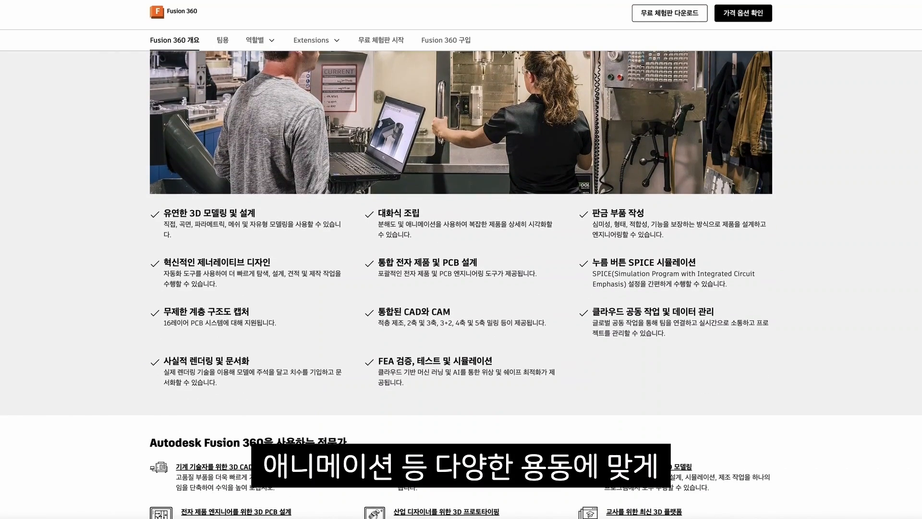
scroll(461, 284, "down", 5)
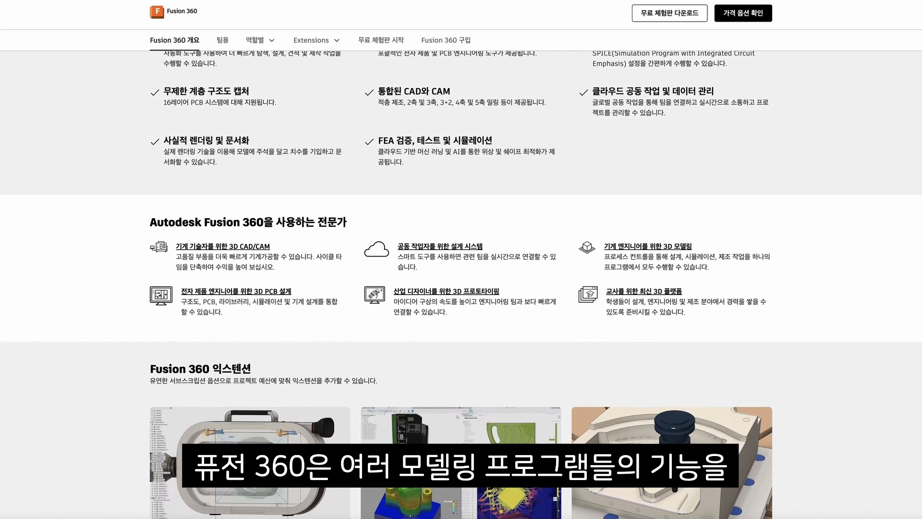
scroll(461, 283, "down", 4)
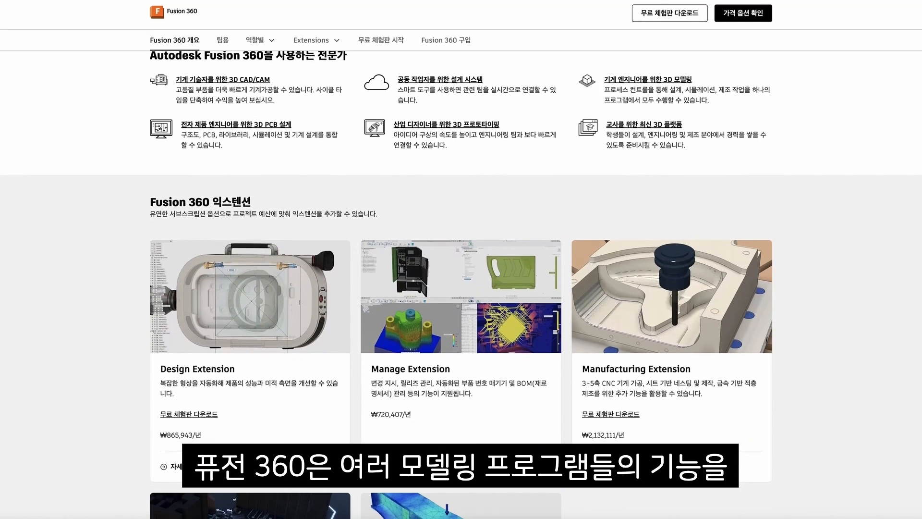
scroll(461, 284, "down", 4)
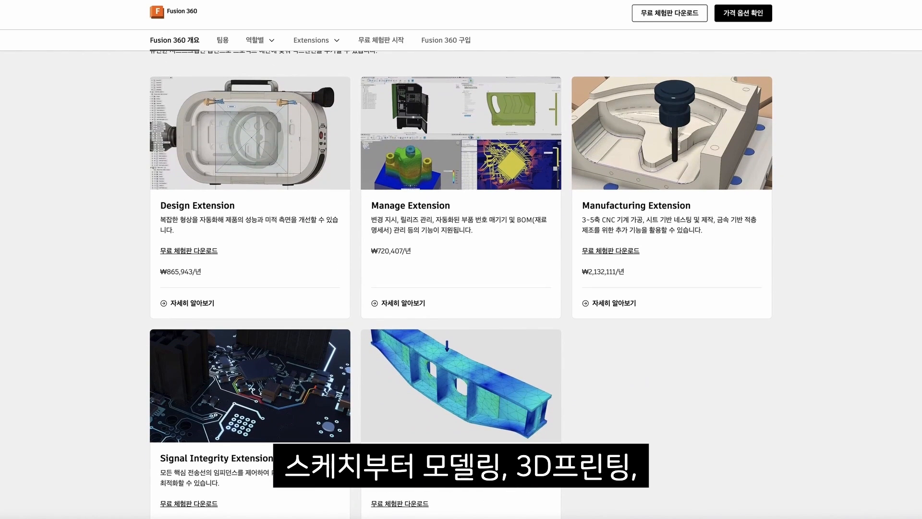
scroll(461, 284, "down", 5)
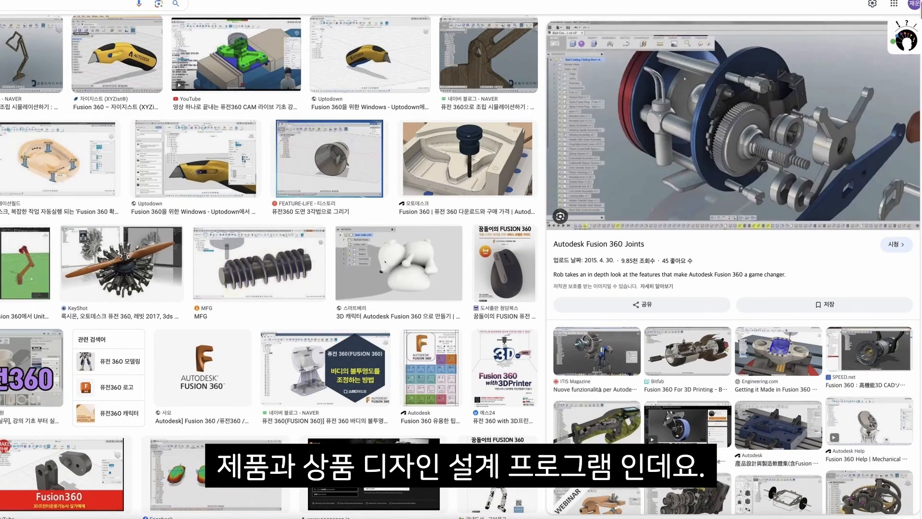
Browse the Fusion 360 image search results for examples of mechanical parts, product models, simulations and editor views.
scroll(269, 264, "down", 5)
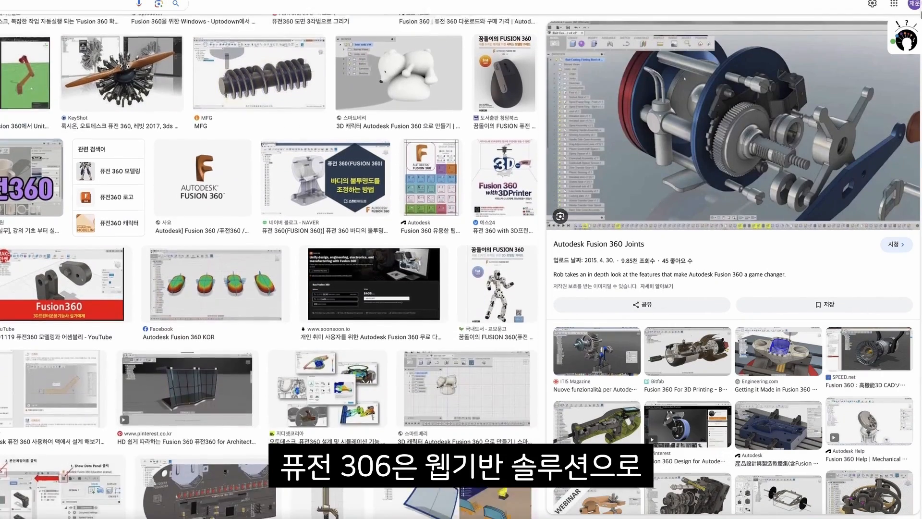
scroll(269, 264, "down", 5)
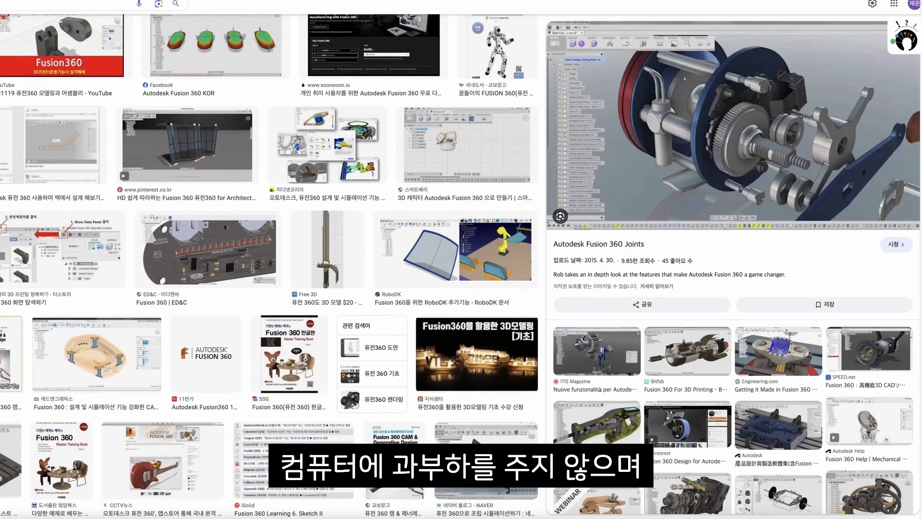
scroll(269, 265, "down", 6)
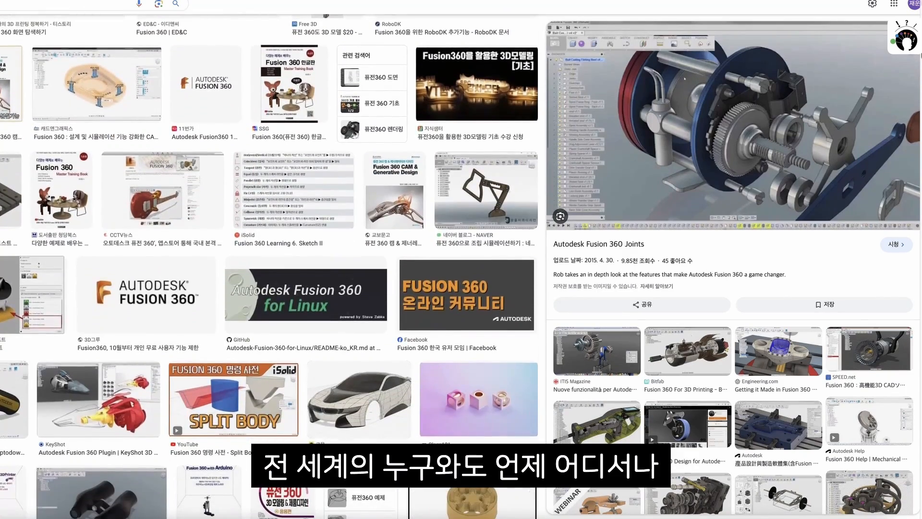
scroll(269, 264, "down", 6)
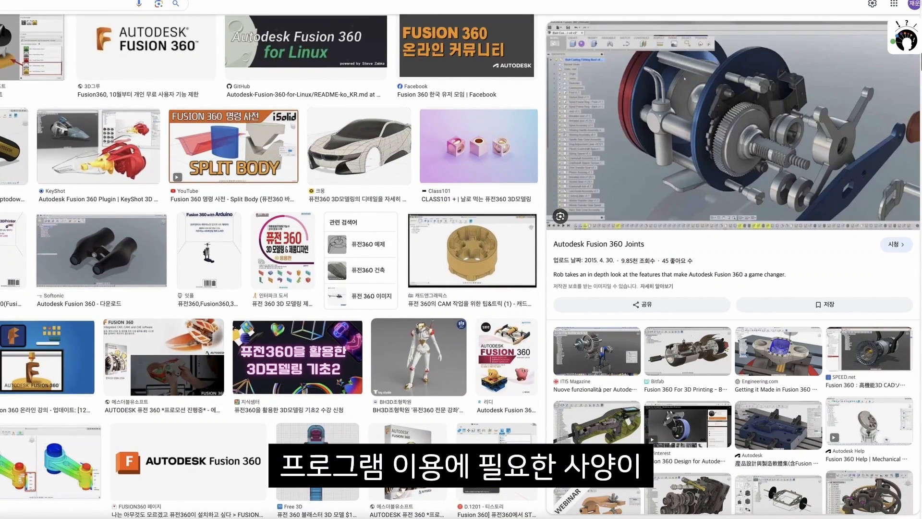
scroll(269, 265, "down", 6)
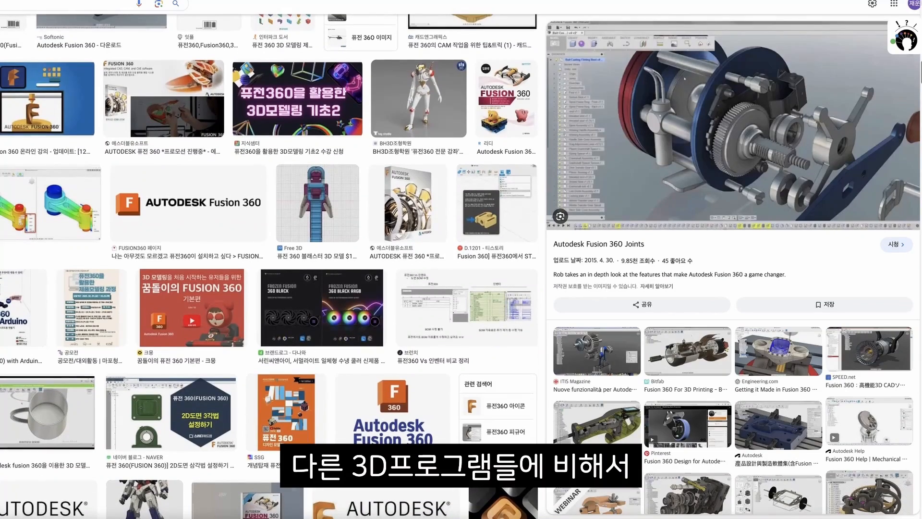
scroll(269, 264, "down", 6)
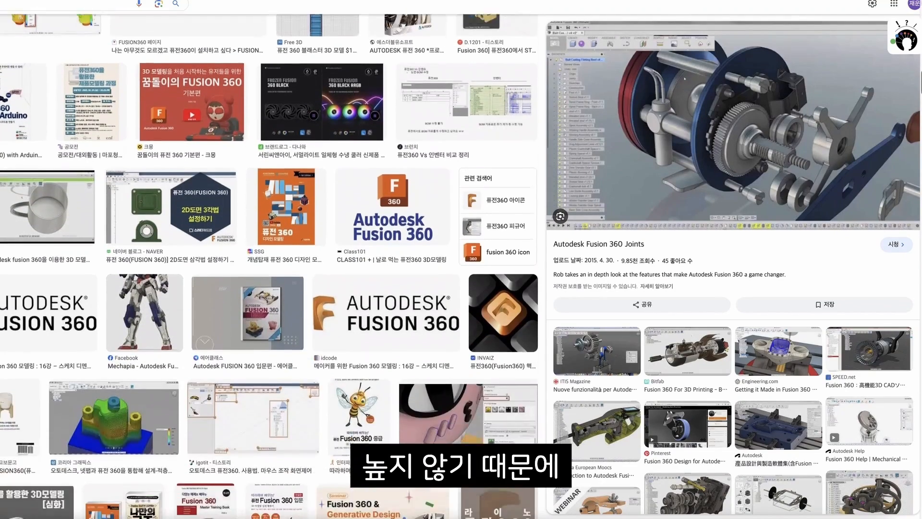
scroll(269, 264, "down", 6)
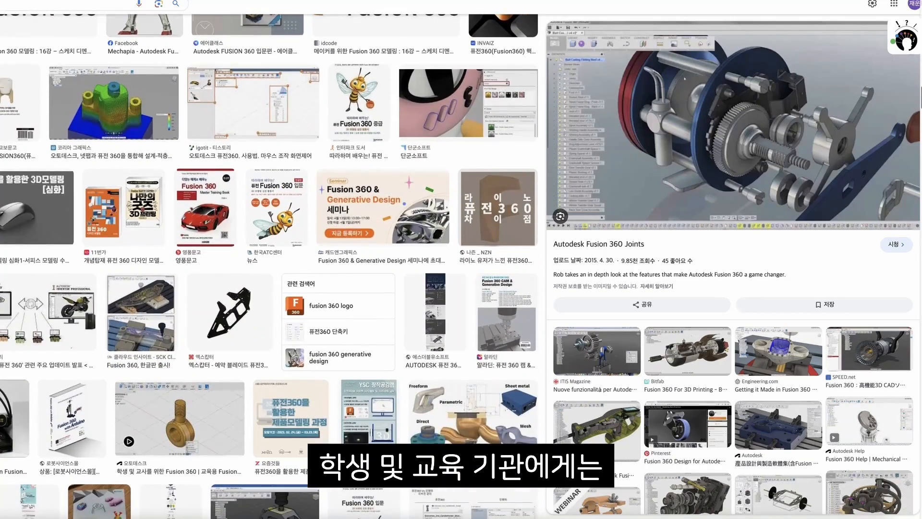
scroll(269, 264, "down", 5)
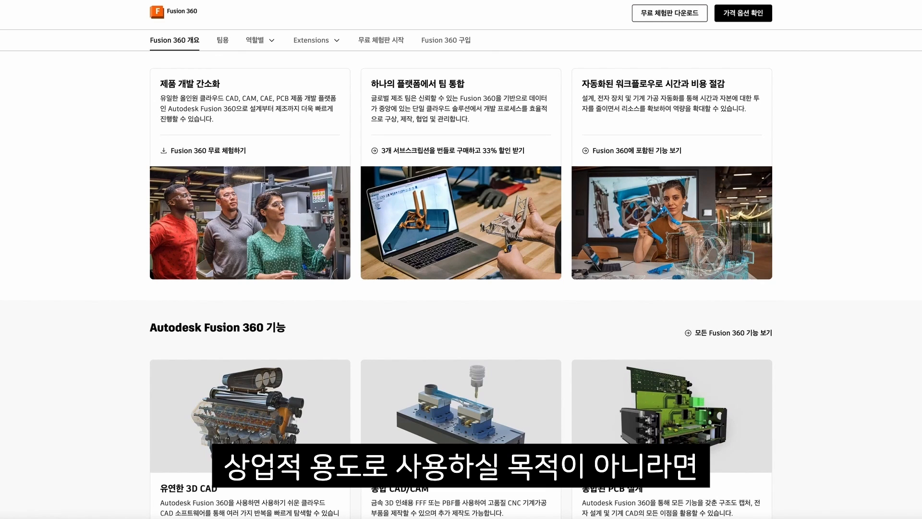
Review the Autodesk Fusion 360 overview page again, from its feature cards and customer ratings through possible tasks, target professionals and extensions.
scroll(461, 284, "down", 5)
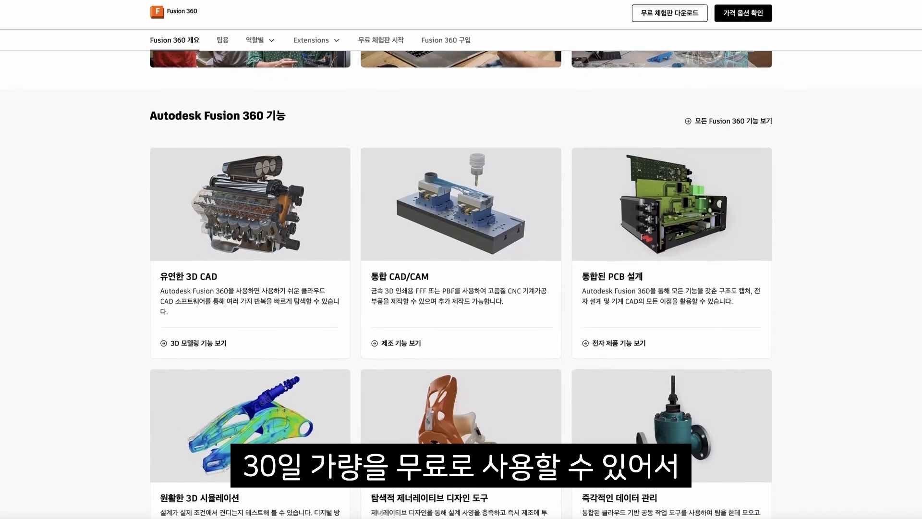
scroll(461, 284, "down", 1)
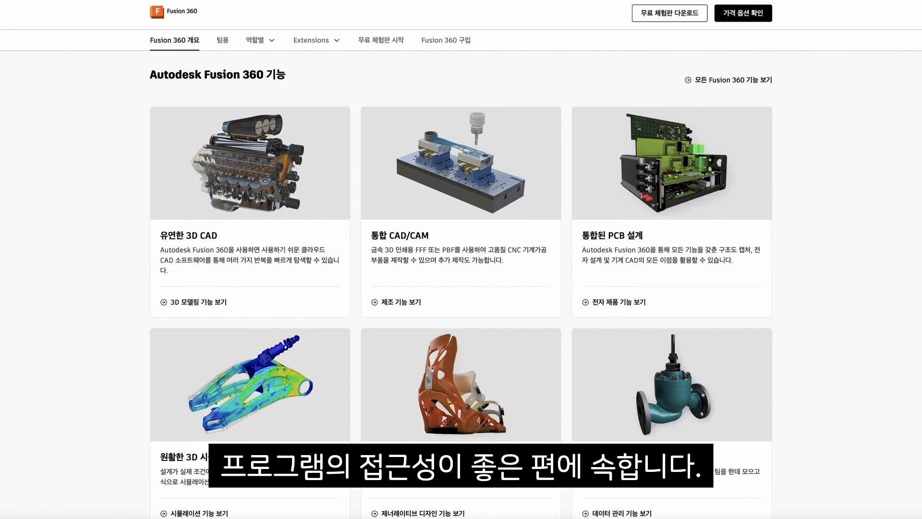
scroll(461, 283, "down", 3)
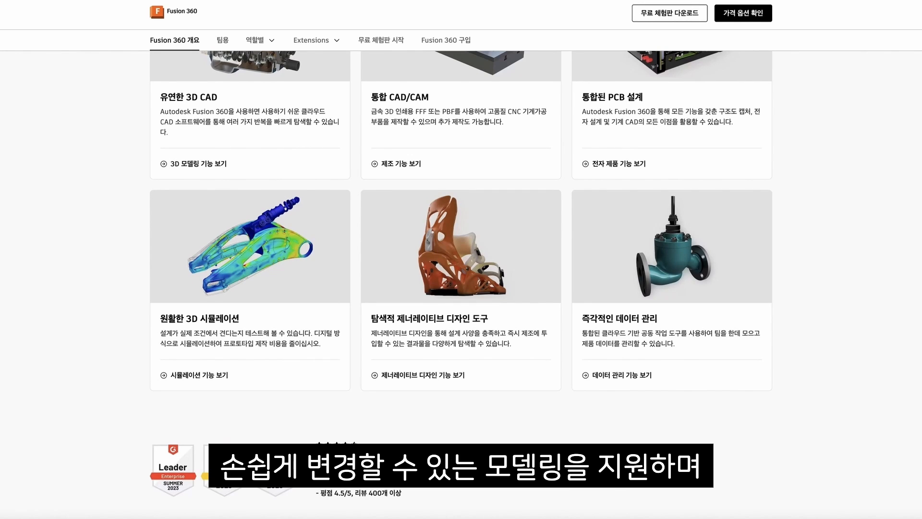
scroll(461, 284, "down", 5)
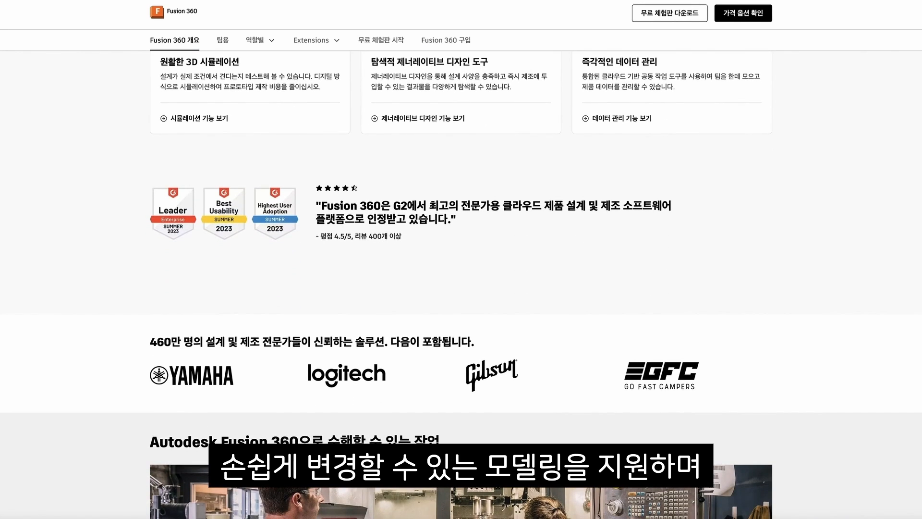
scroll(461, 283, "down", 5)
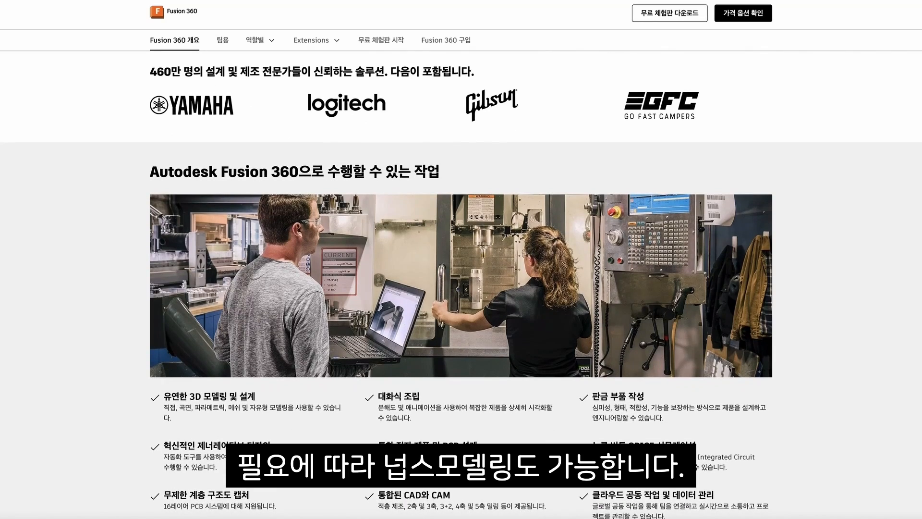
scroll(461, 284, "down", 4)
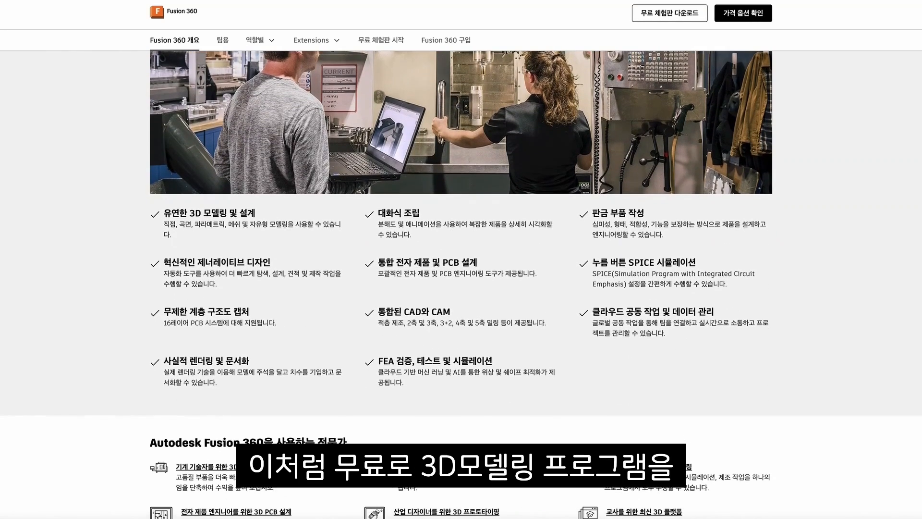
scroll(461, 283, "down", 4)
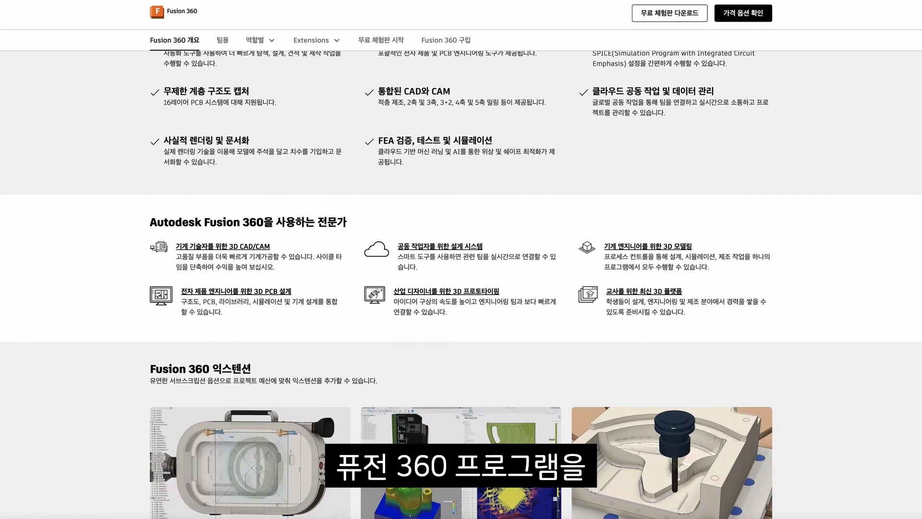
scroll(461, 283, "down", 3)
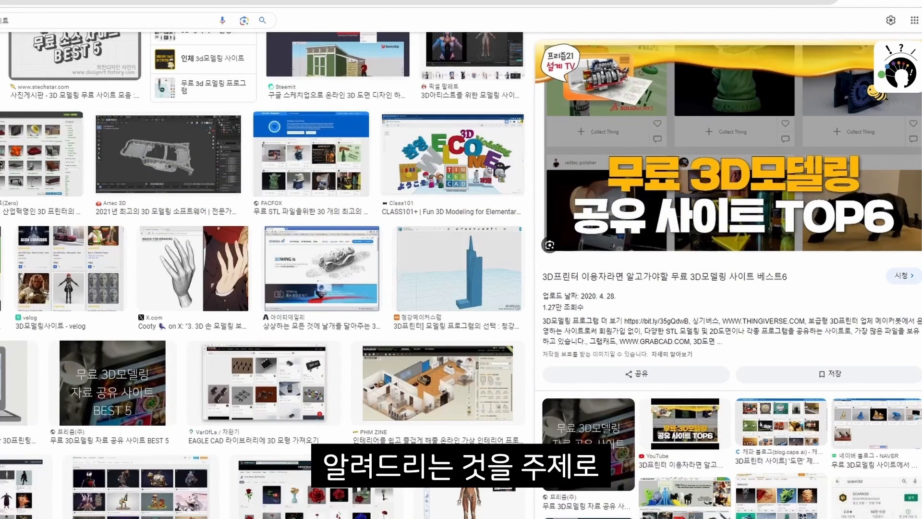
Look through the image search results on free 3D modeling sites for model-sharing and download platforms.
scroll(262, 274, "down", 5)
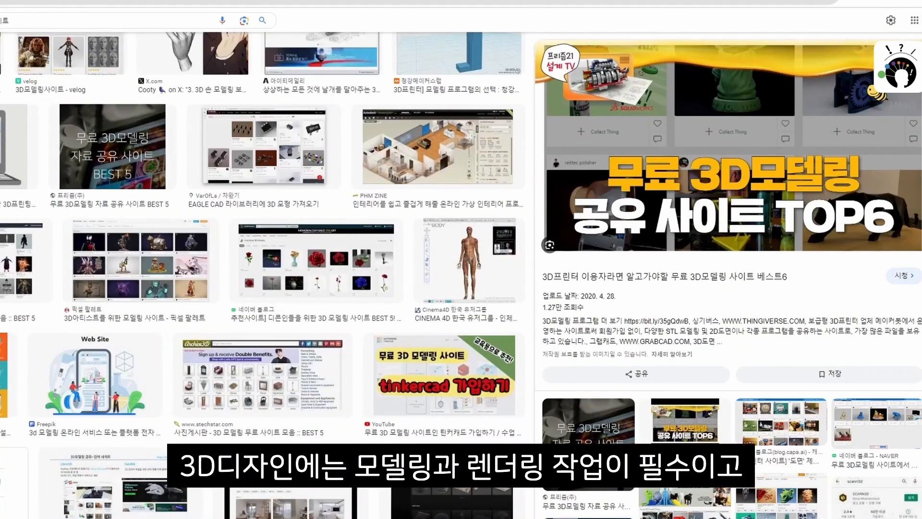
scroll(262, 273, "down", 7)
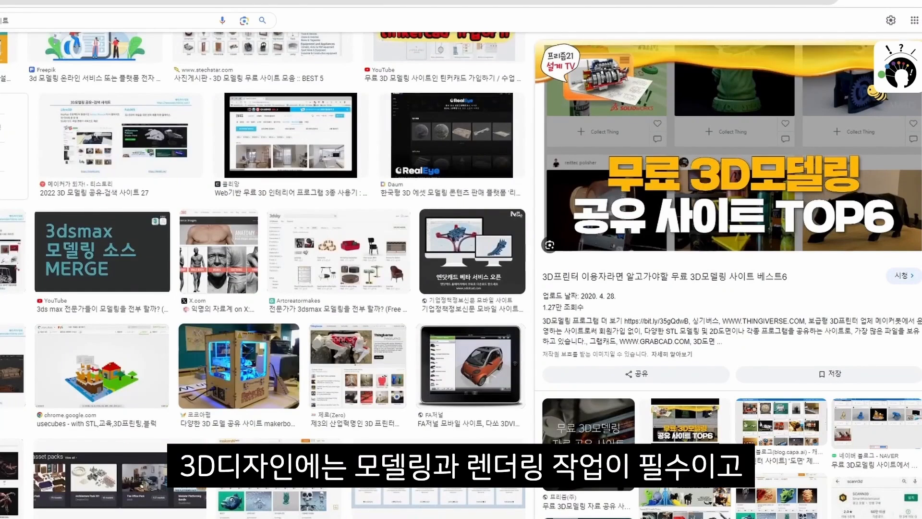
scroll(262, 274, "down", 7)
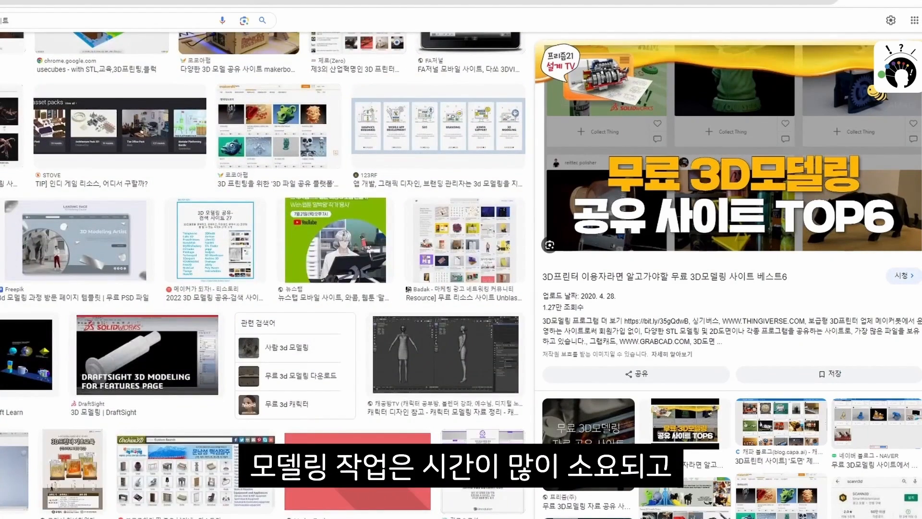
scroll(262, 274, "down", 7)
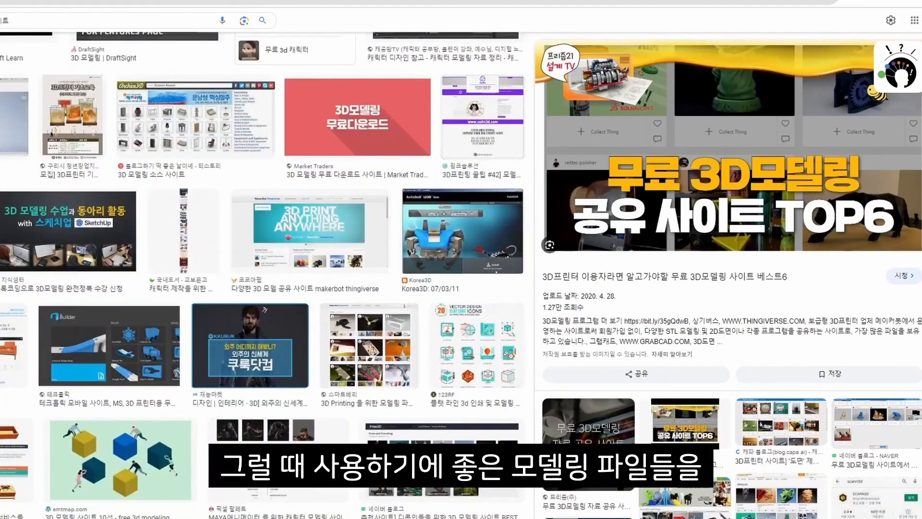
scroll(262, 273, "down", 9)
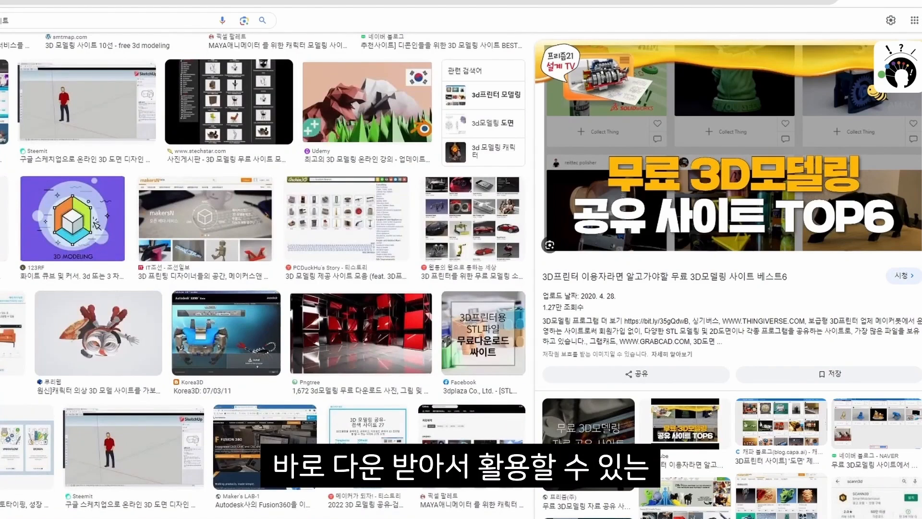
scroll(262, 274, "down", 5)
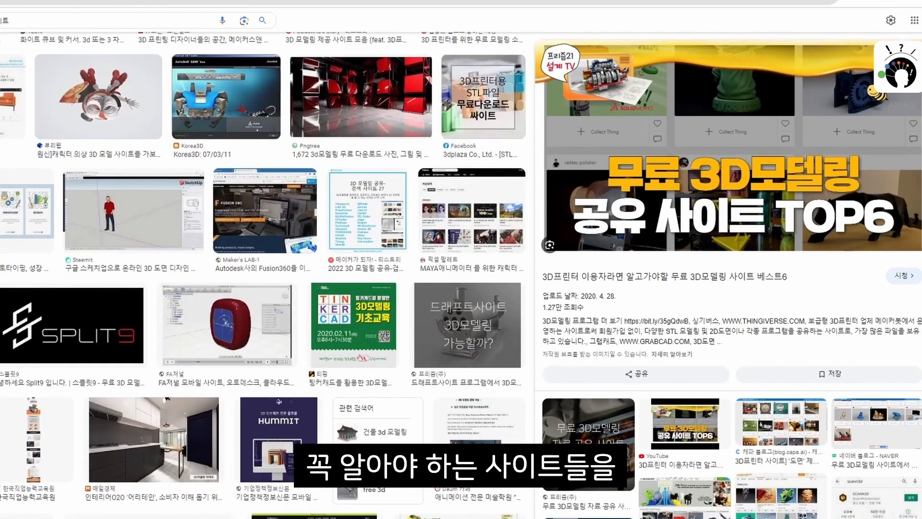
scroll(261, 274, "down", 7)
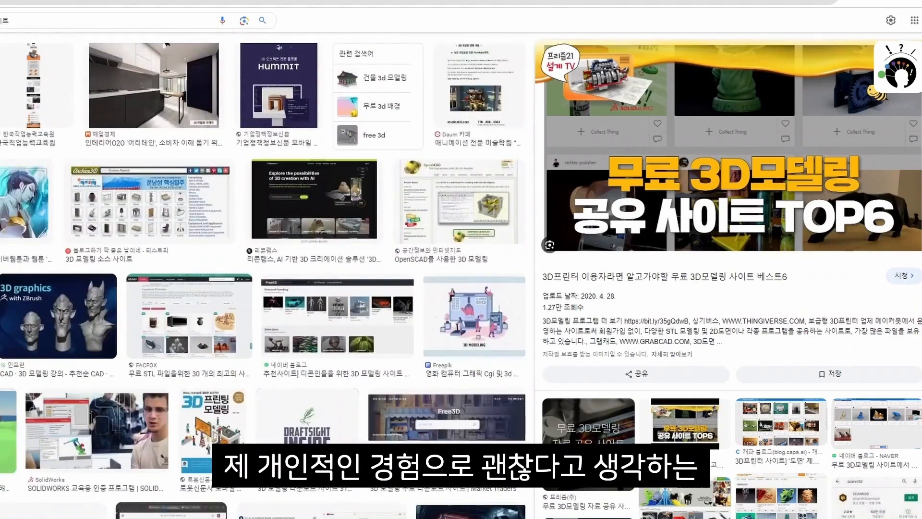
scroll(262, 274, "down", 7)
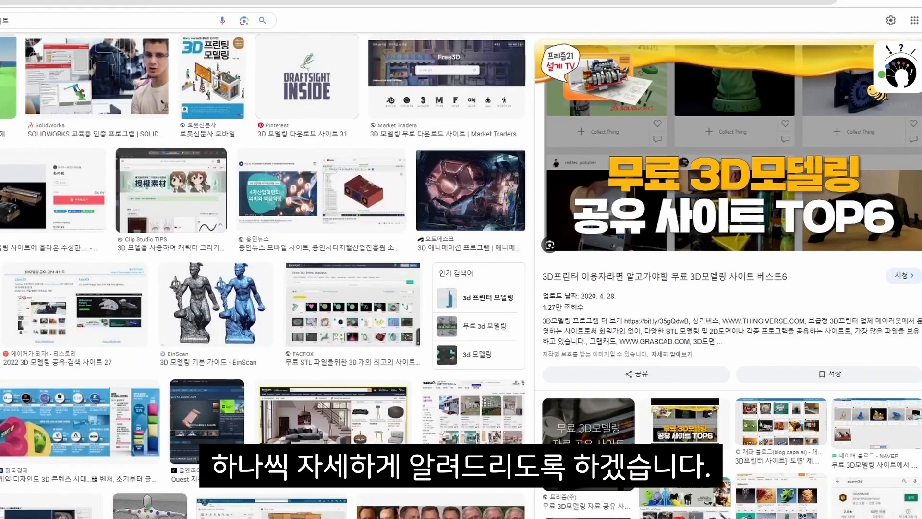
scroll(262, 274, "down", 7)
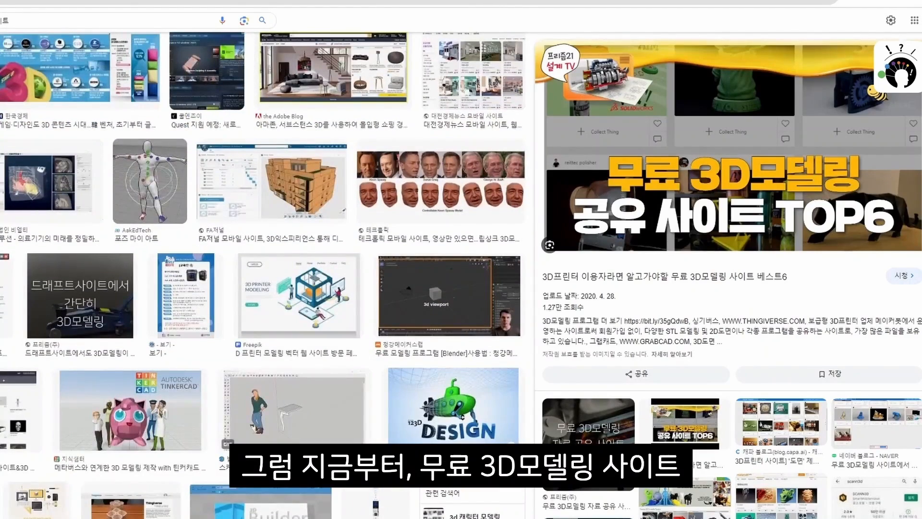
scroll(262, 273, "down", 7)
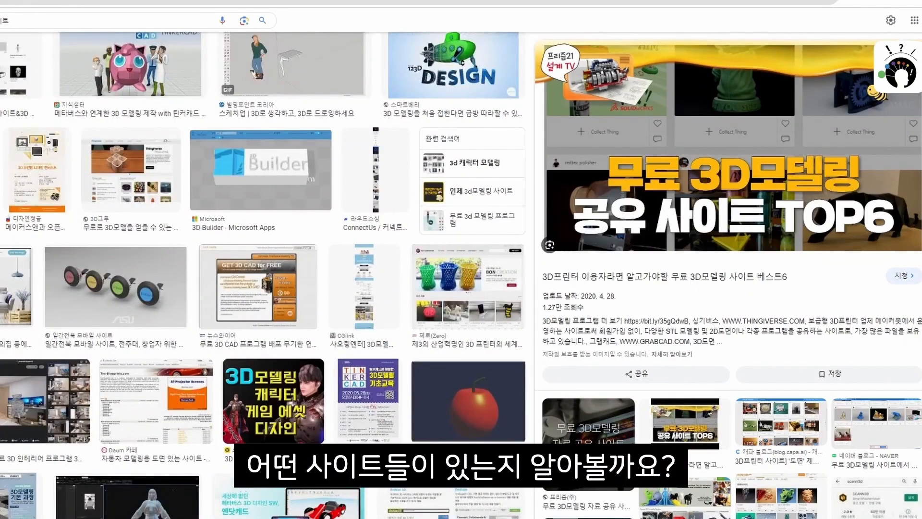
scroll(262, 274, "down", 2)
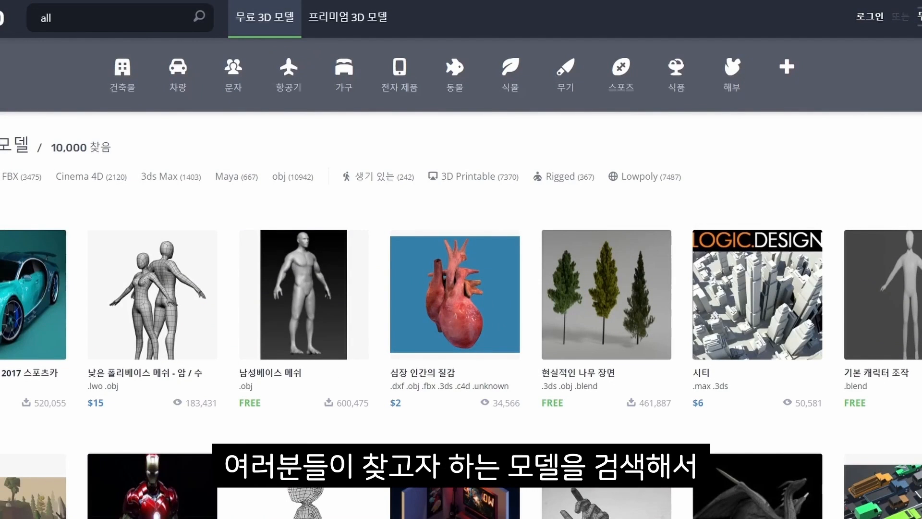
Browse the free 3D models listing on Free3D, examining the available model types, file formats and free or paid labels.
scroll(461, 279, "down", 3)
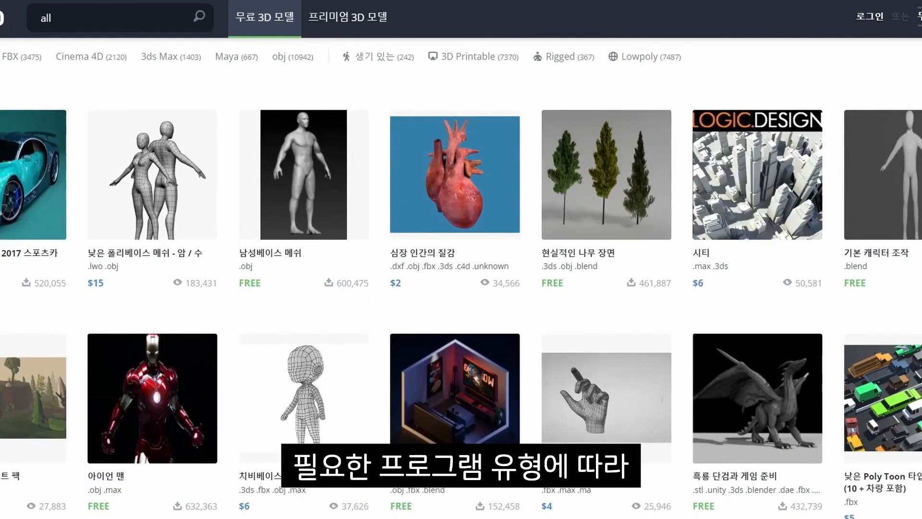
scroll(461, 278, "down", 3)
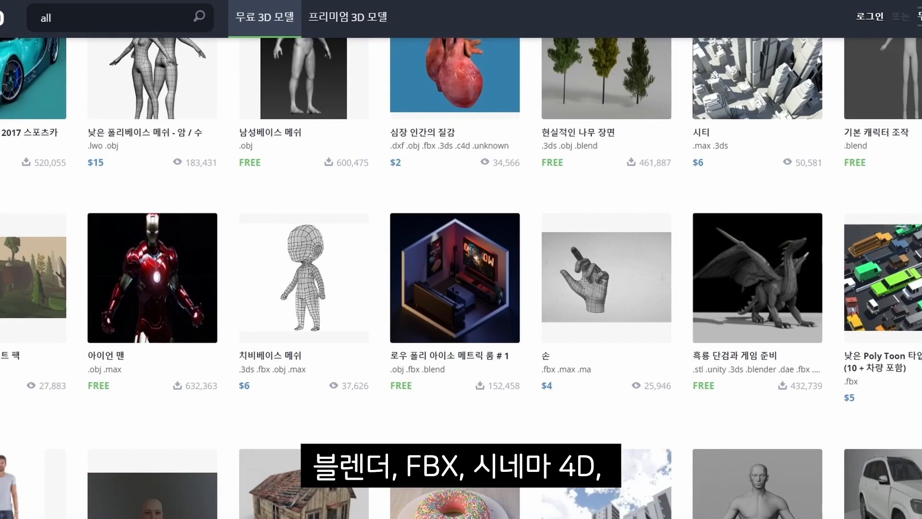
scroll(461, 278, "down", 5)
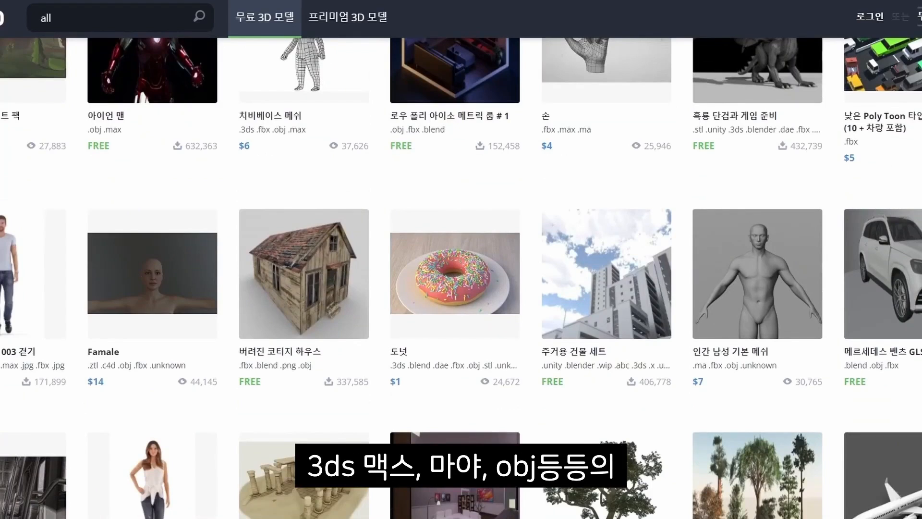
scroll(461, 278, "down", 7)
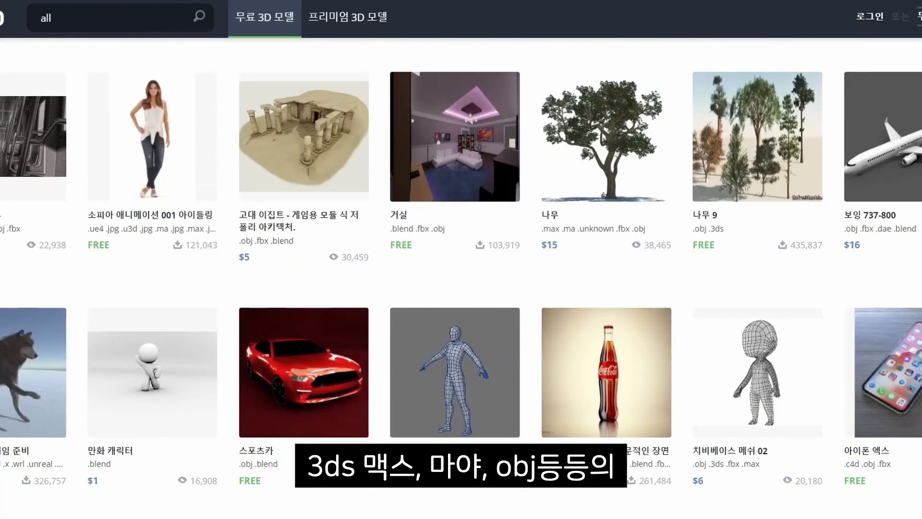
scroll(461, 279, "down", 5)
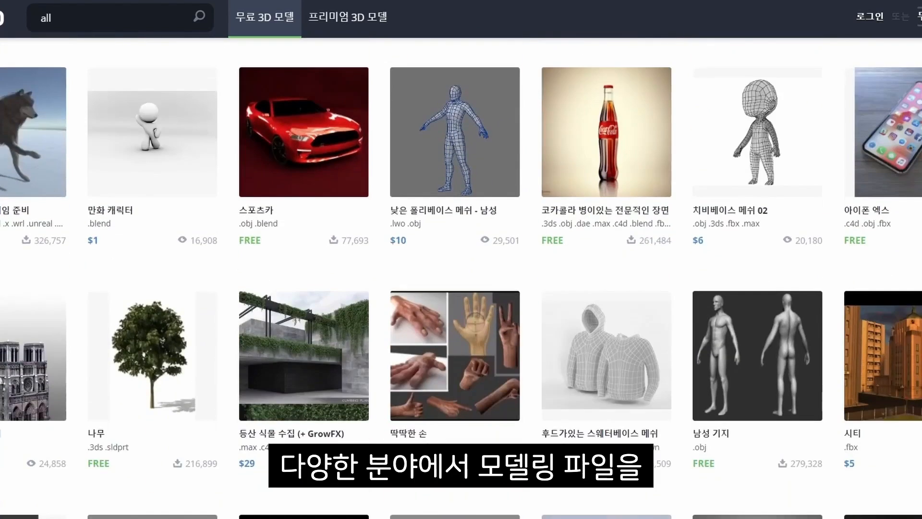
scroll(461, 278, "down", 10)
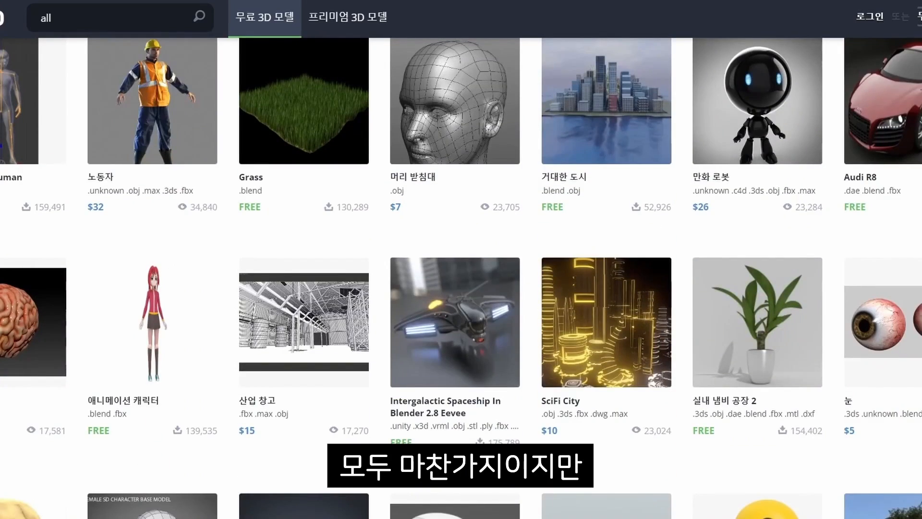
scroll(461, 279, "down", 7)
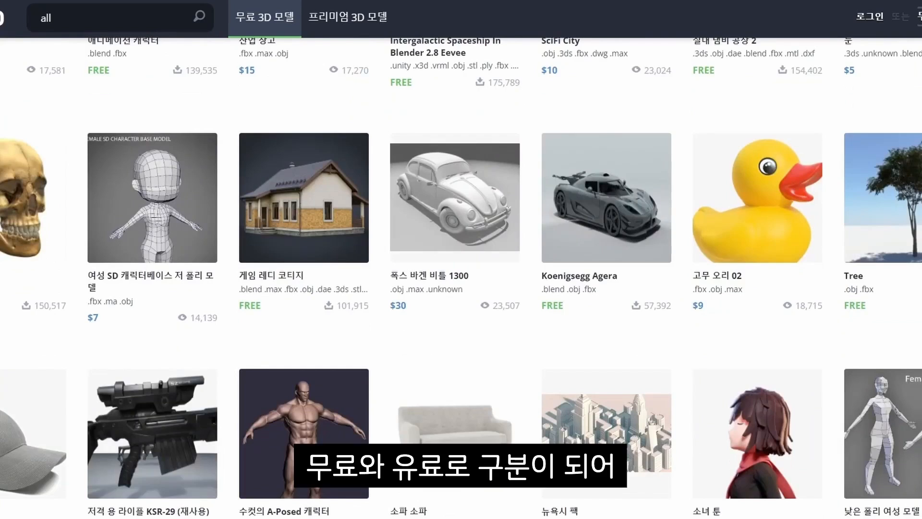
scroll(461, 279, "down", 7)
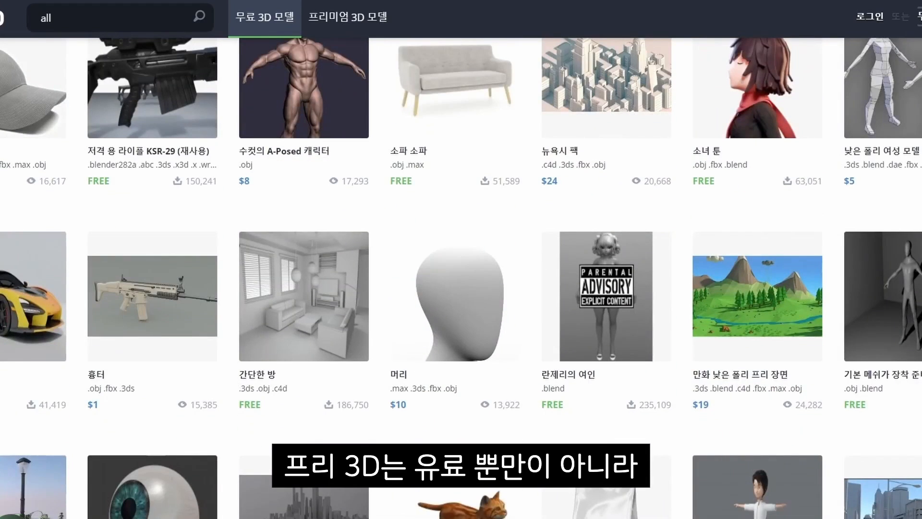
Look further down the Free3D listing for the free low-poly notebook model.
scroll(461, 279, "down", 7)
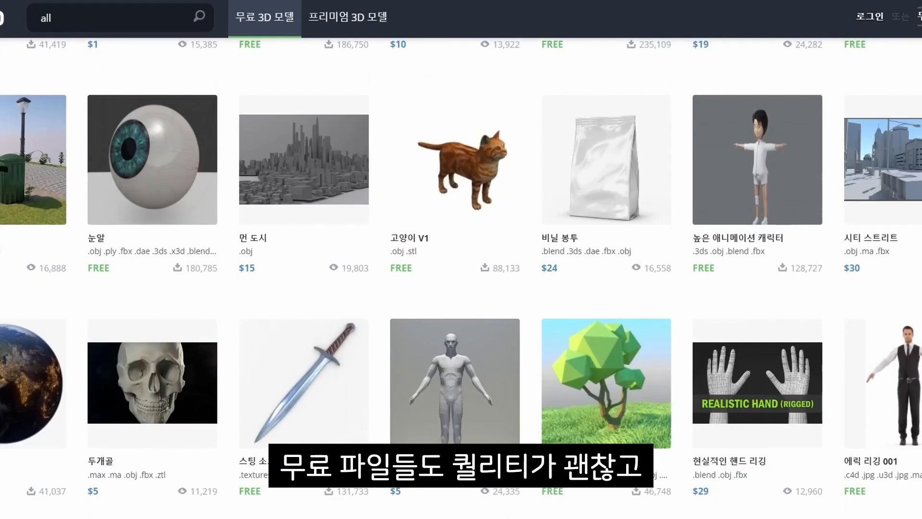
scroll(462, 279, "down", 7)
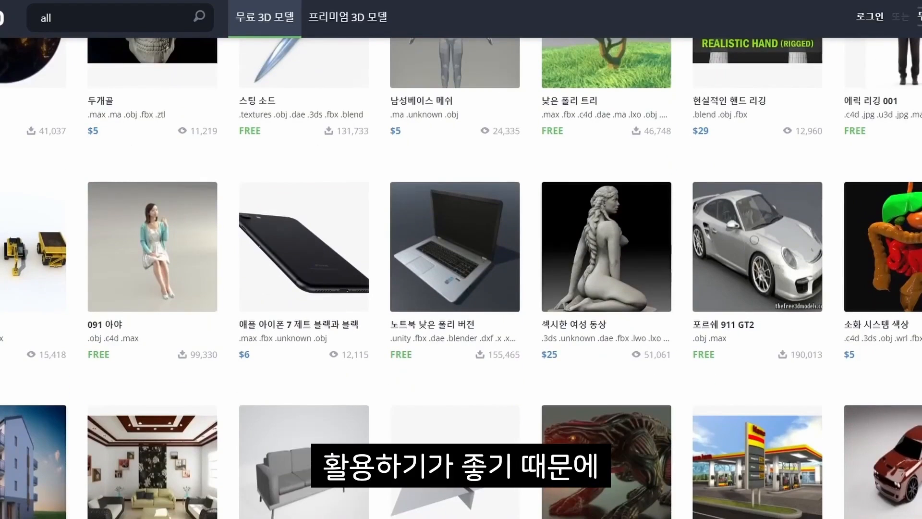
scroll(461, 279, "down", 3)
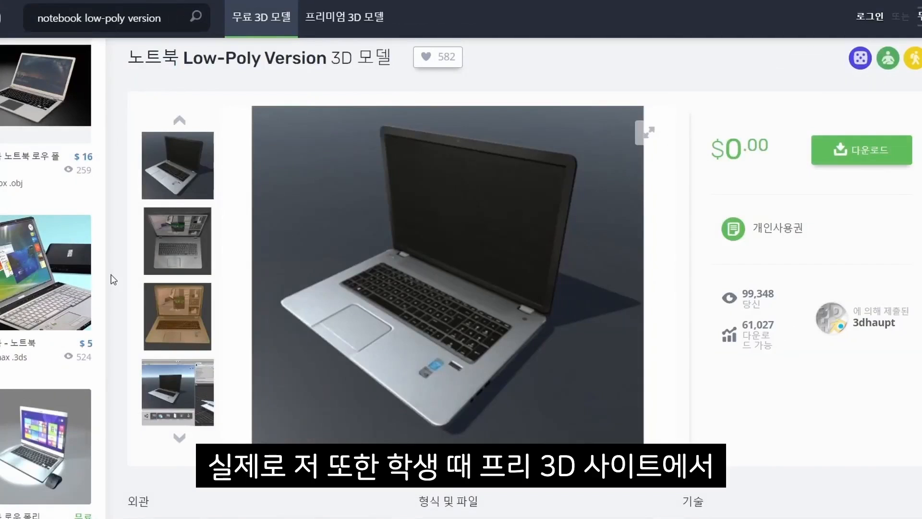
Look through the low-poly notebook's preview images, including its front view, wireframe, Unity scene and texture maps.
left_click(152, 256)
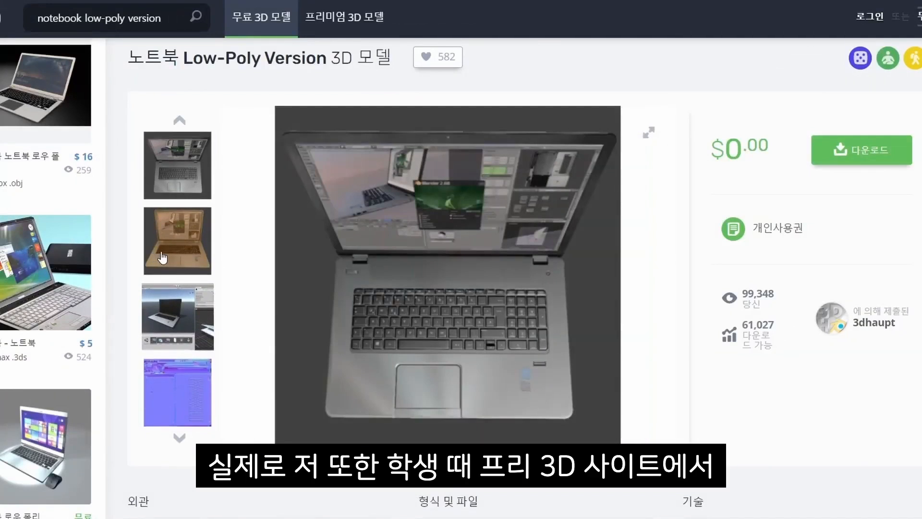
left_click(163, 258)
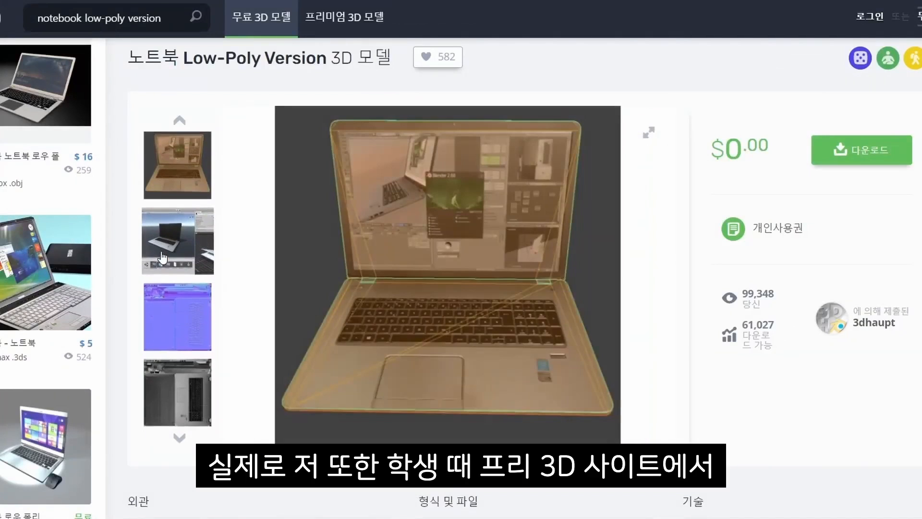
left_click(163, 258)
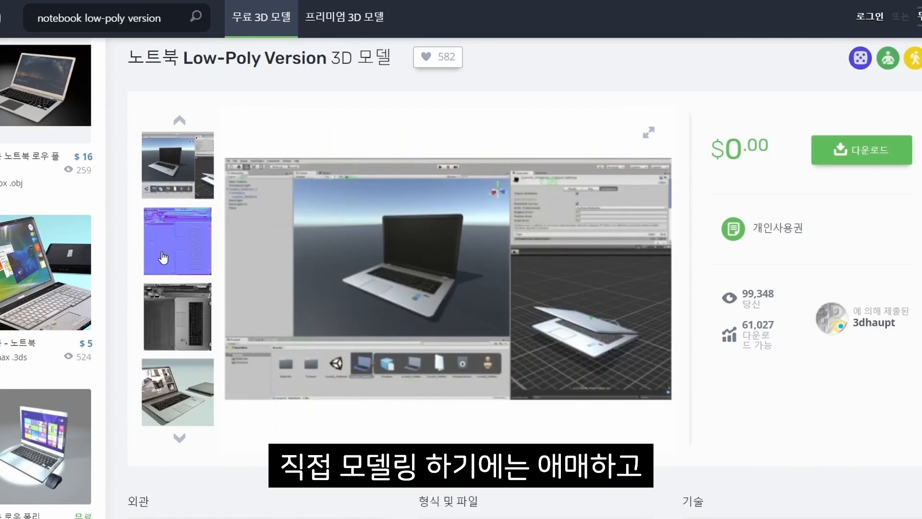
left_click(172, 313)
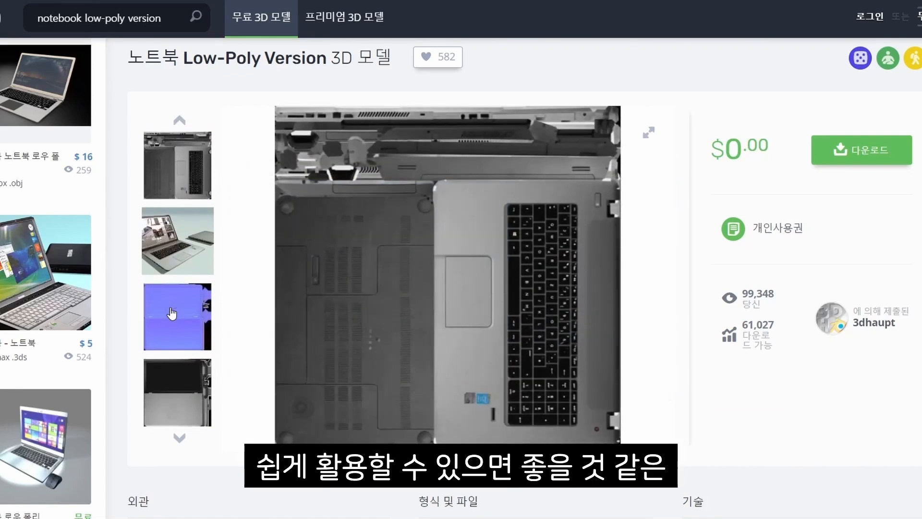
left_click(171, 314)
left_click(172, 314)
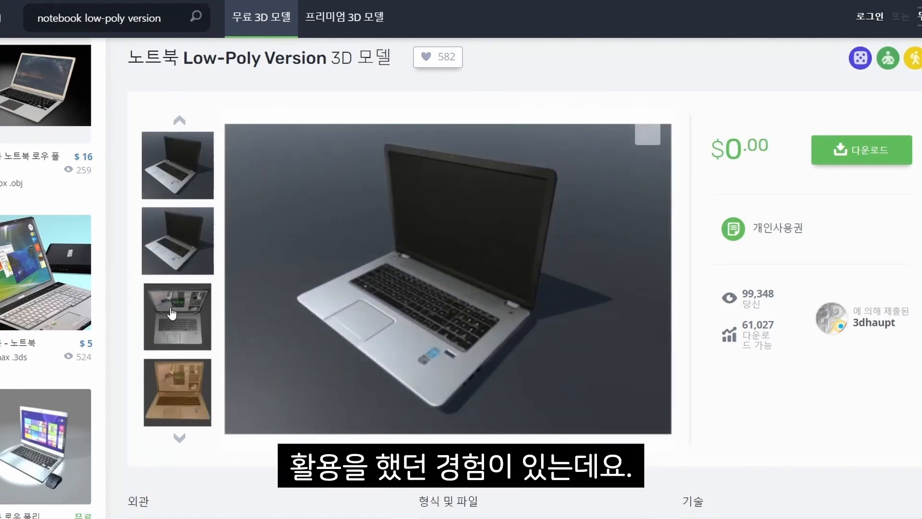
left_click(191, 395)
Review the notebook model's geometry properties, available file formats and technical description.
scroll(221, 325, "down", 3)
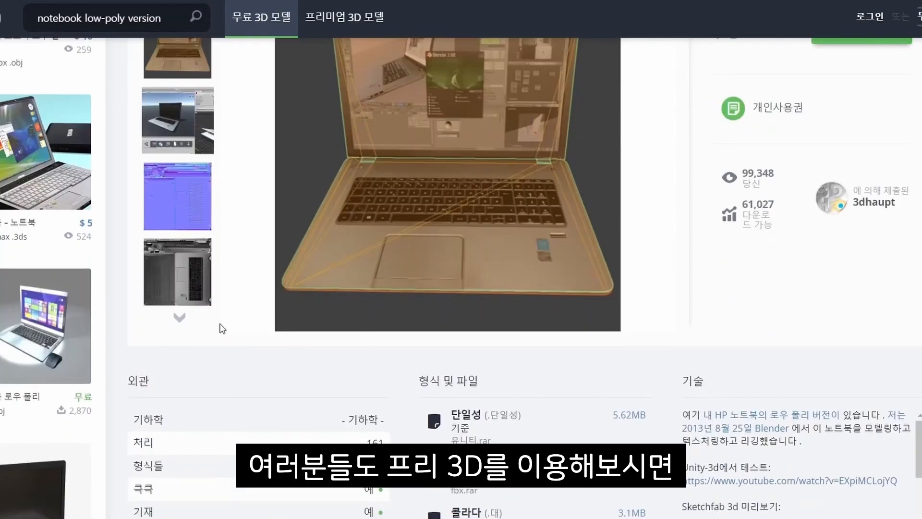
scroll(228, 324, "down", 5)
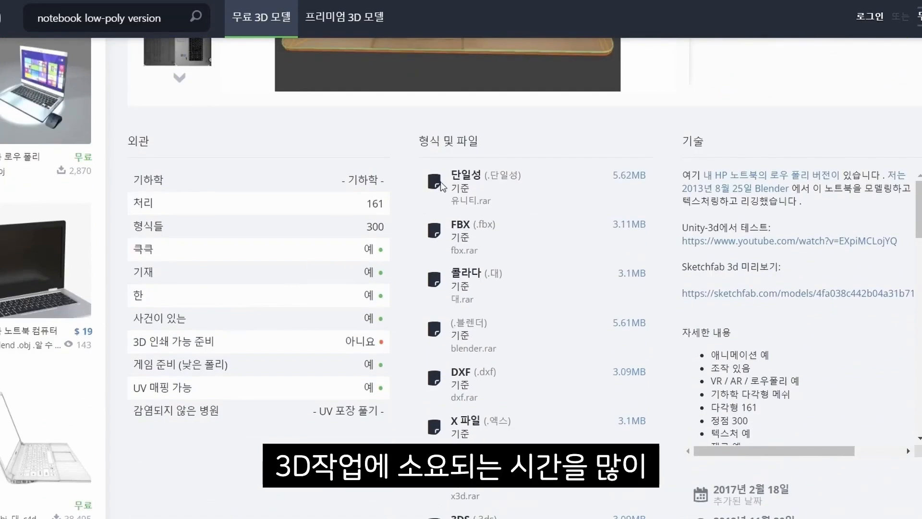
scroll(482, 192, "down", 3)
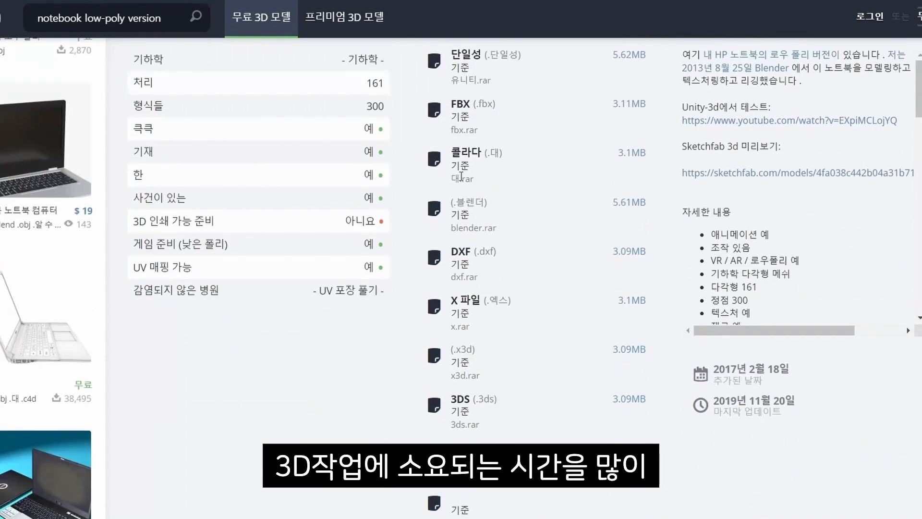
scroll(483, 192, "down", 3)
scroll(555, 195, "down", 3)
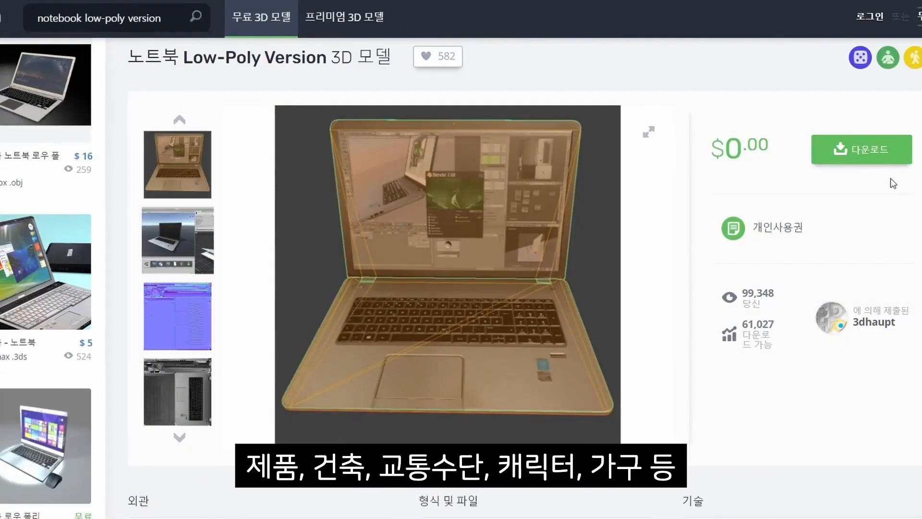
Download the notebook model's complete zip package from the available files and close the file list.
left_click(895, 153)
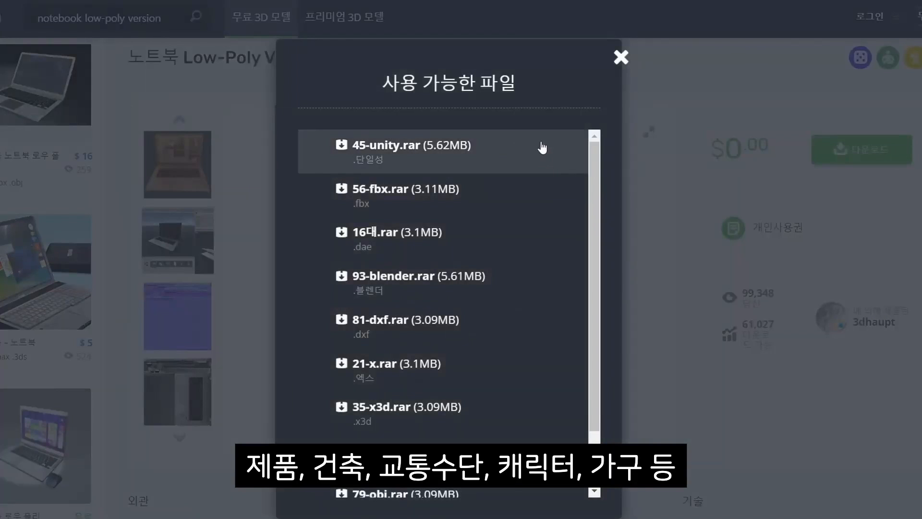
scroll(570, 152, "down", 4)
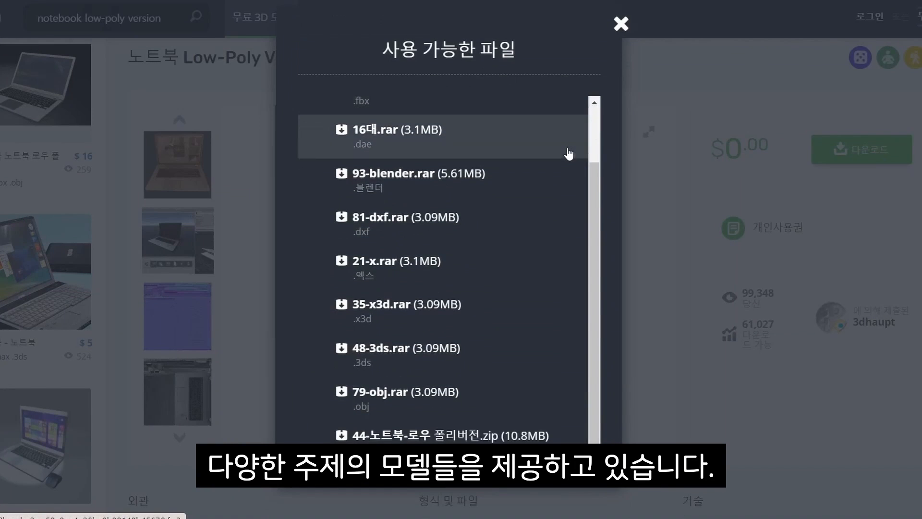
scroll(569, 152, "up", 3)
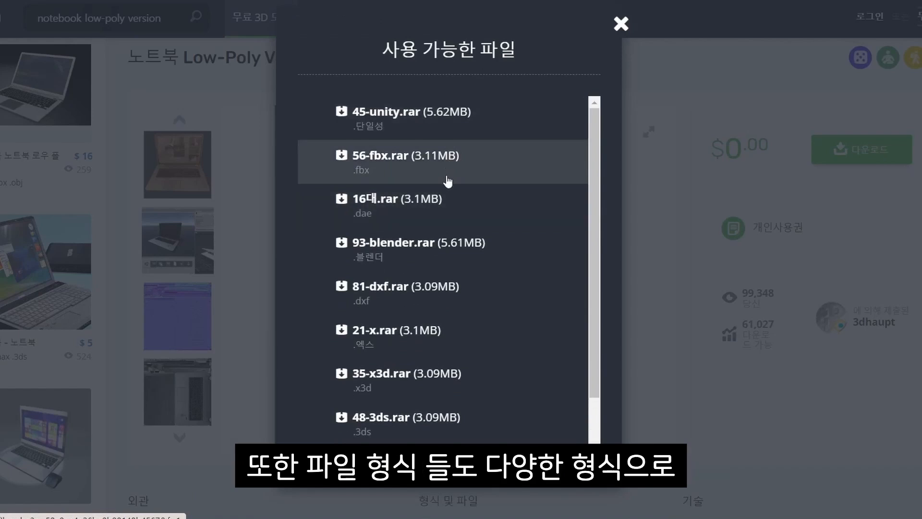
scroll(448, 181, "down", 3)
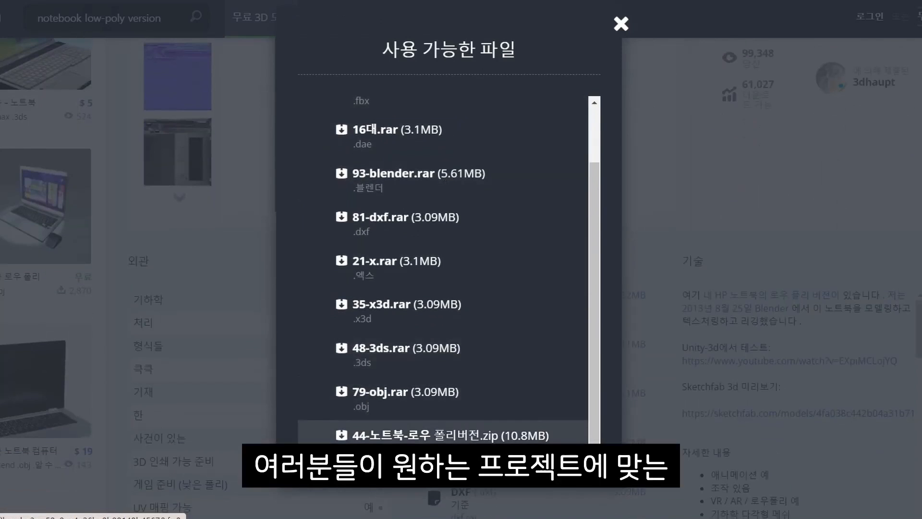
left_click(468, 436)
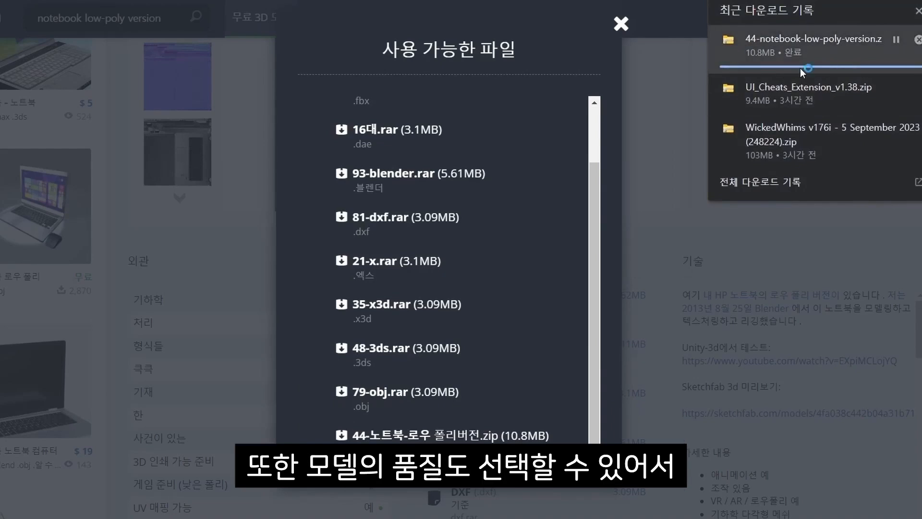
left_click(621, 22)
left_click(621, 22)
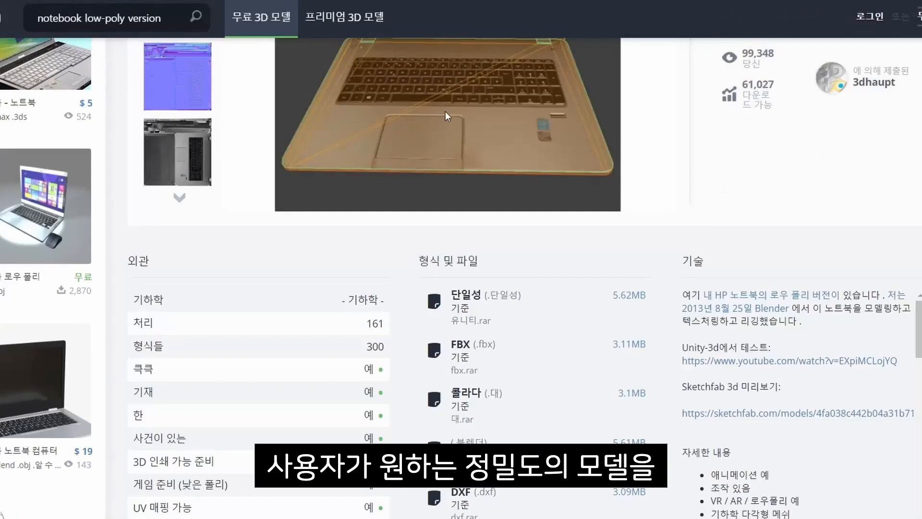
scroll(48, 23, "up", 5)
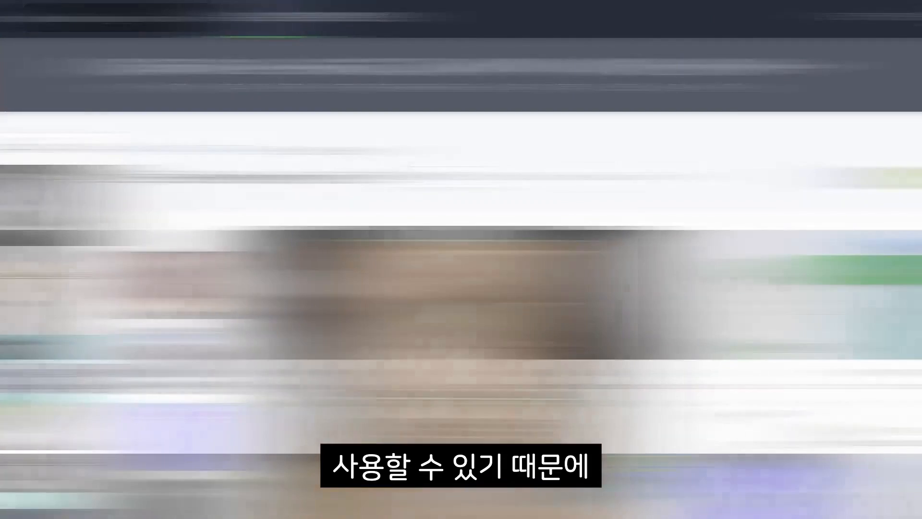
Browse more of the model listing, from the Iron Man and modern chair models down to furniture, vehicles, plants and buildings.
scroll(461, 278, "down", 3)
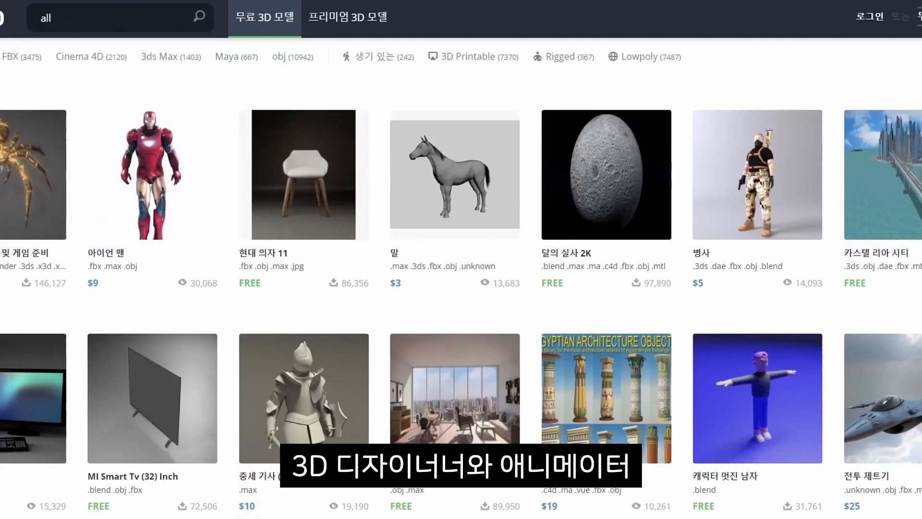
scroll(461, 279, "down", 5)
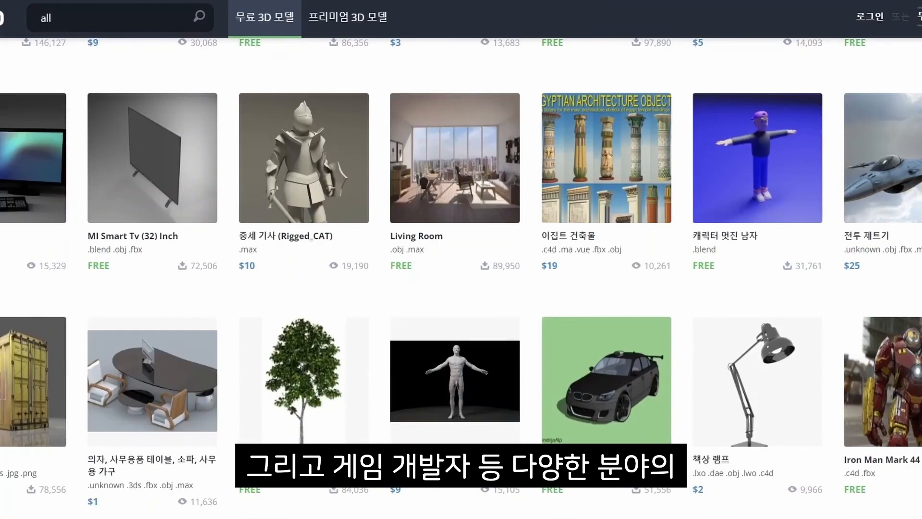
scroll(461, 279, "down", 7)
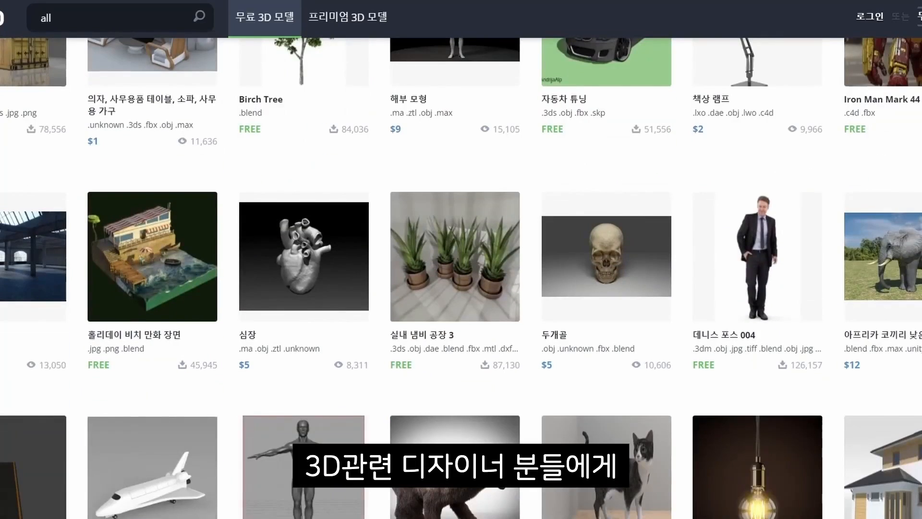
scroll(461, 279, "down", 7)
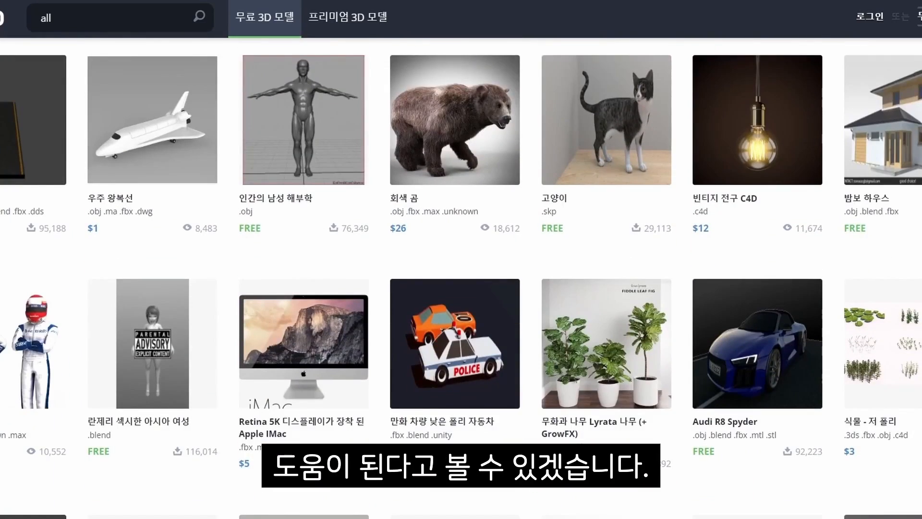
scroll(462, 279, "down", 10)
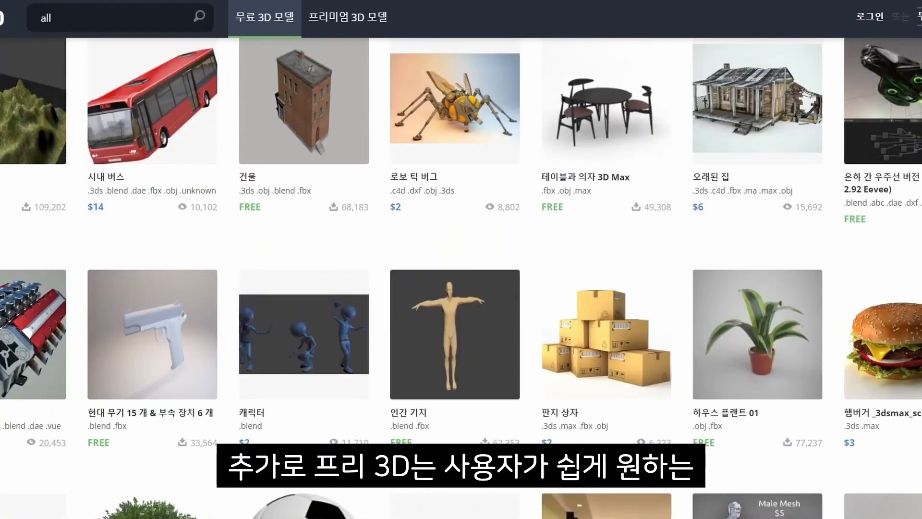
scroll(461, 278, "down", 5)
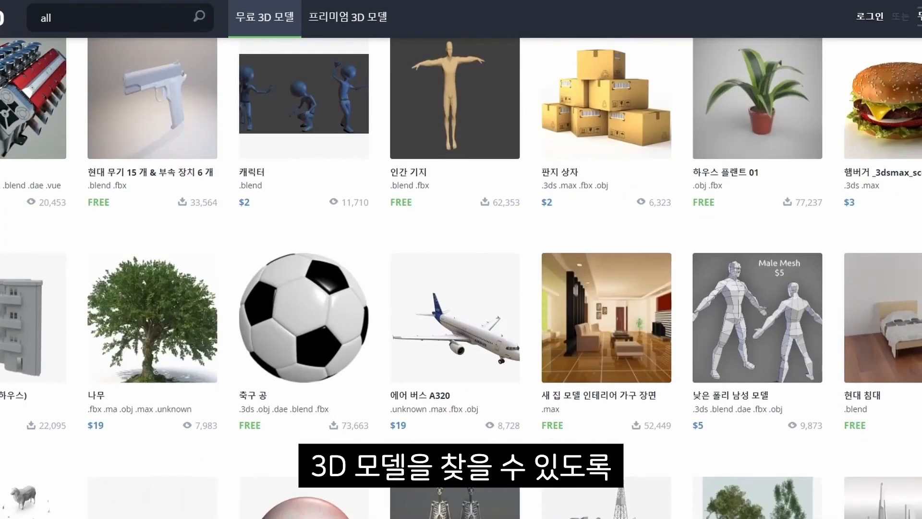
scroll(462, 279, "down", 9)
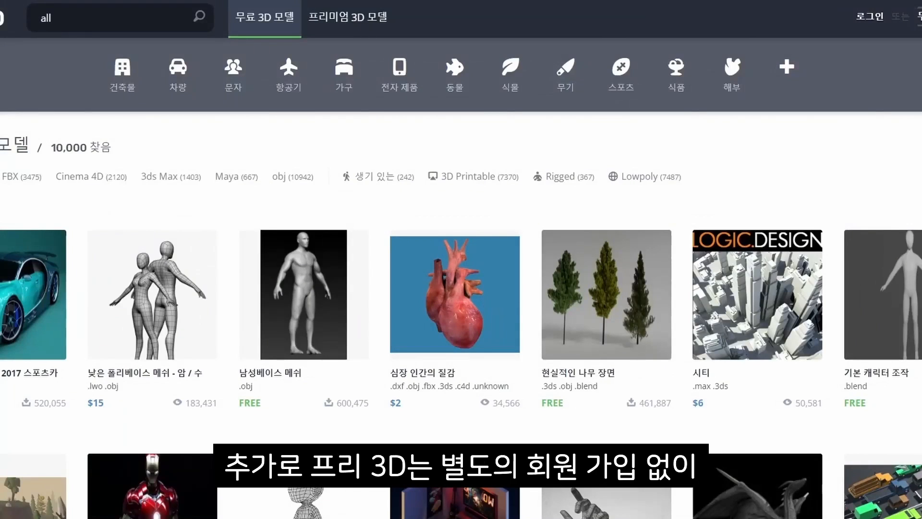
Browse the free model listing again from its category and format filters down through the free and paid models.
scroll(461, 279, "down", 3)
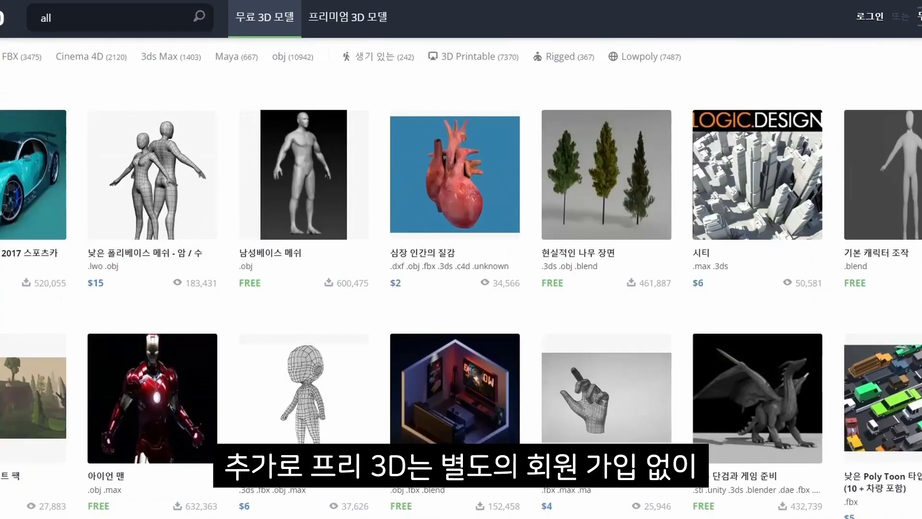
scroll(461, 279, "down", 3)
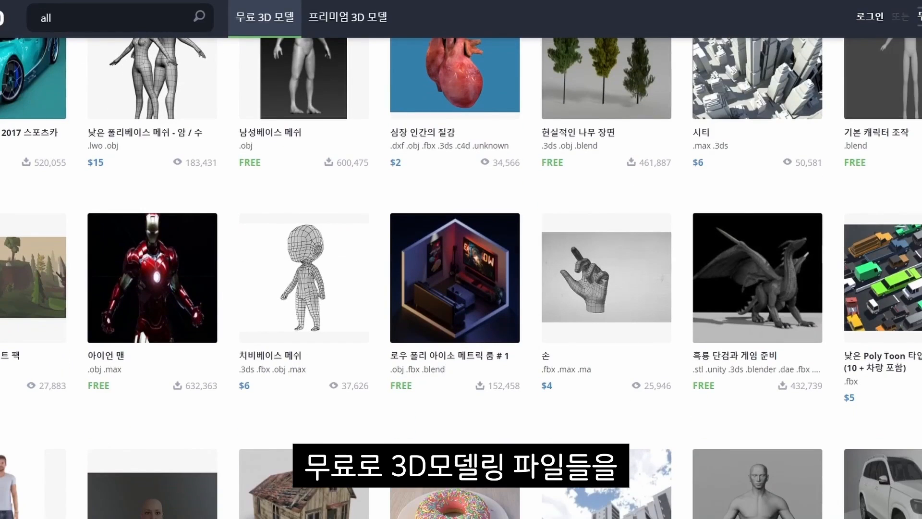
scroll(461, 279, "down", 5)
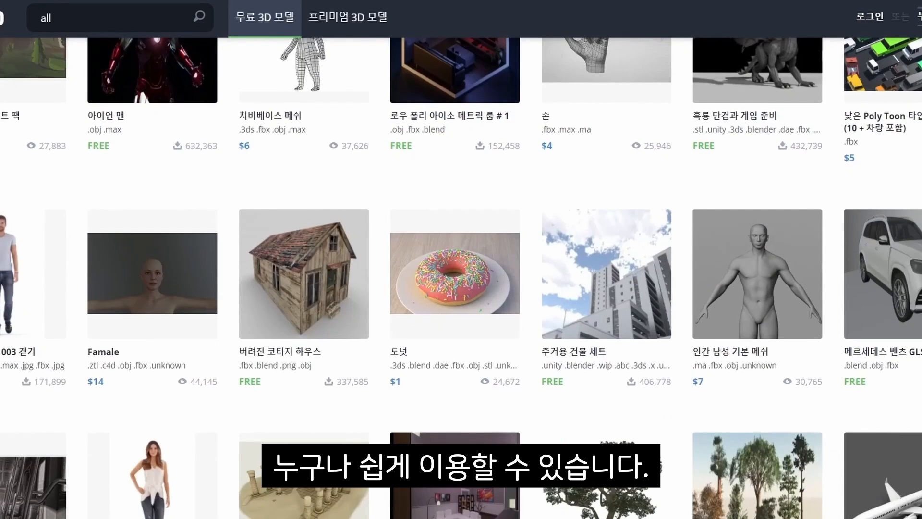
scroll(461, 279, "down", 7)
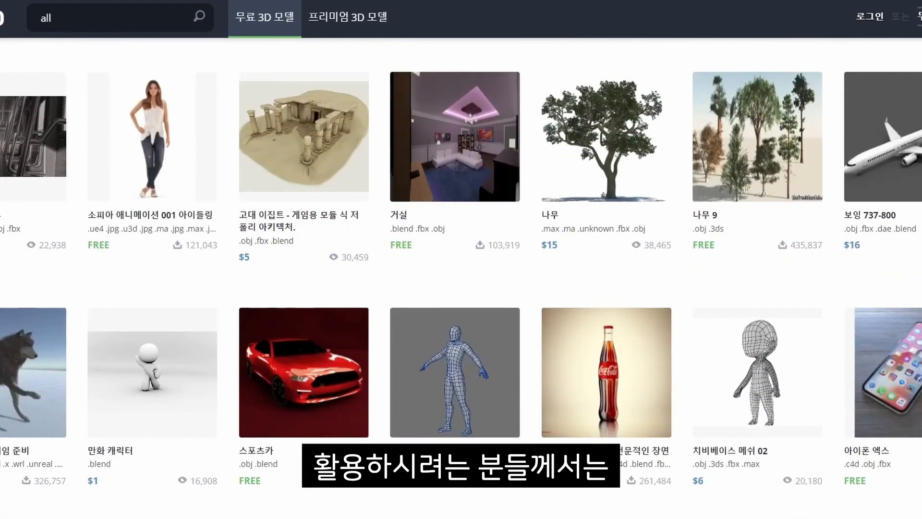
scroll(461, 278, "down", 5)
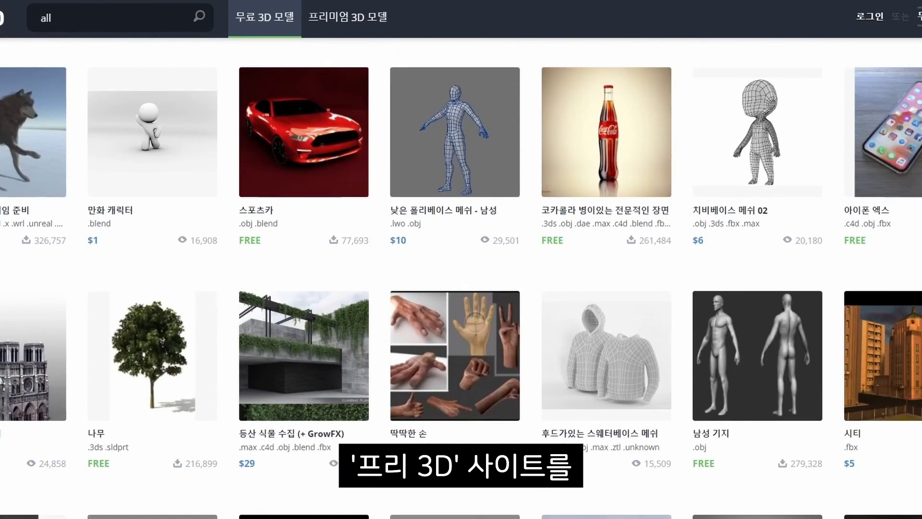
scroll(461, 279, "down", 10)
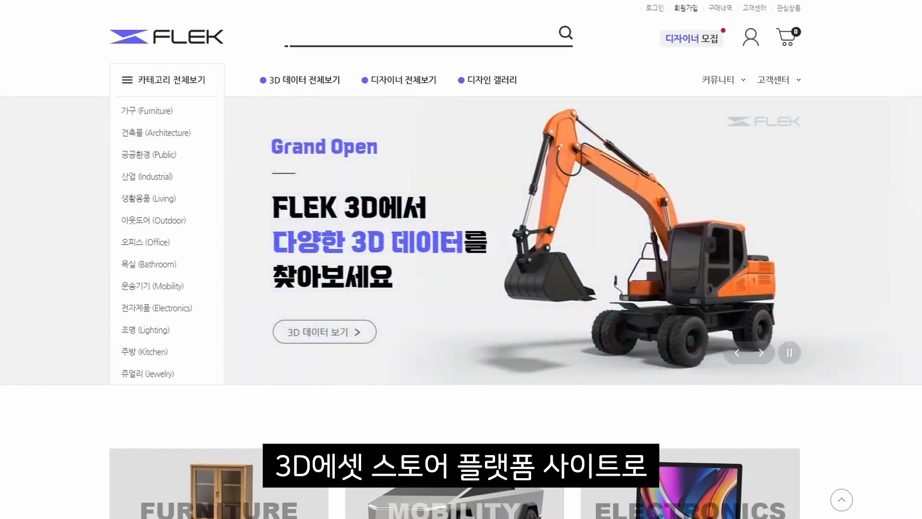
Look through the FLEK home page's product categories and rotate the pink toaster in the 3D viewer.
scroll(461, 297, "down", 3)
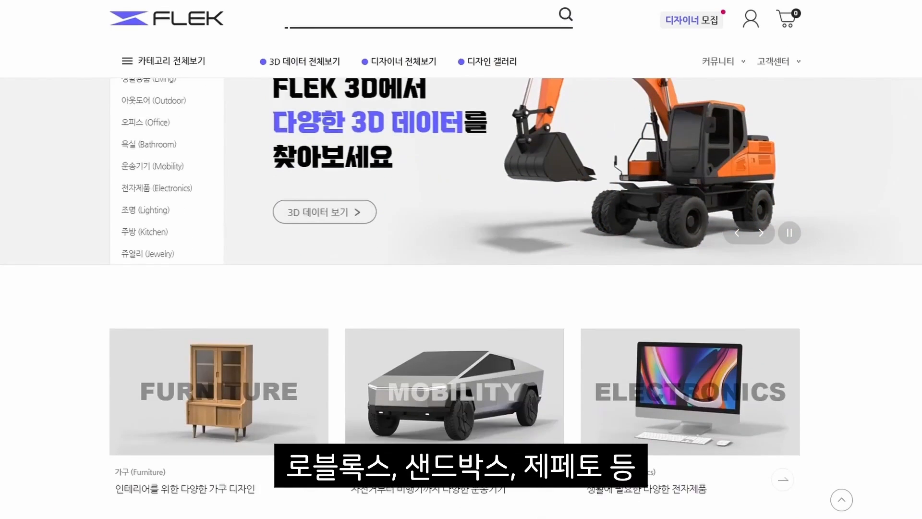
scroll(461, 298, "down", 5)
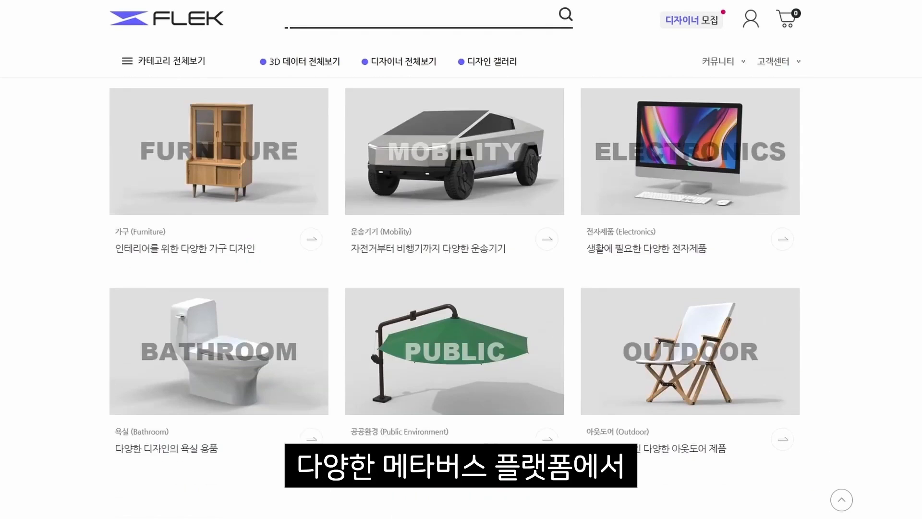
scroll(461, 298, "down", 5)
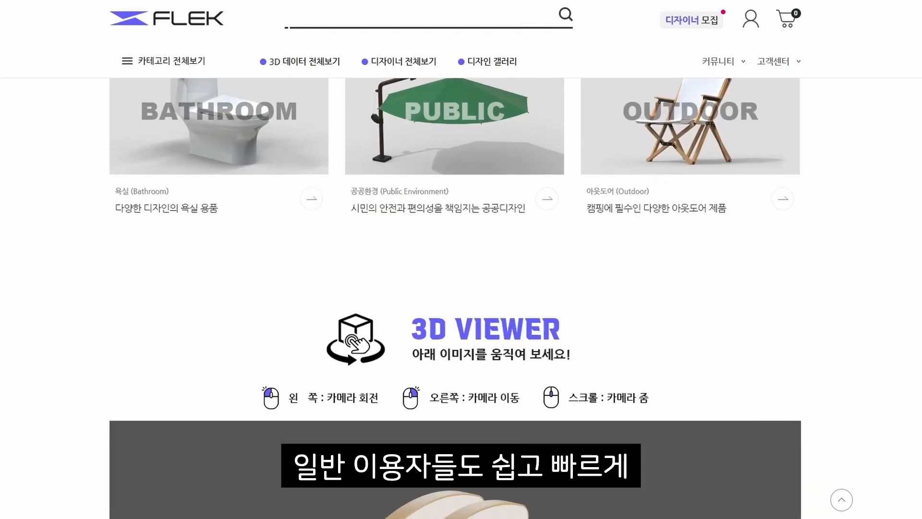
scroll(462, 298, "down", 7)
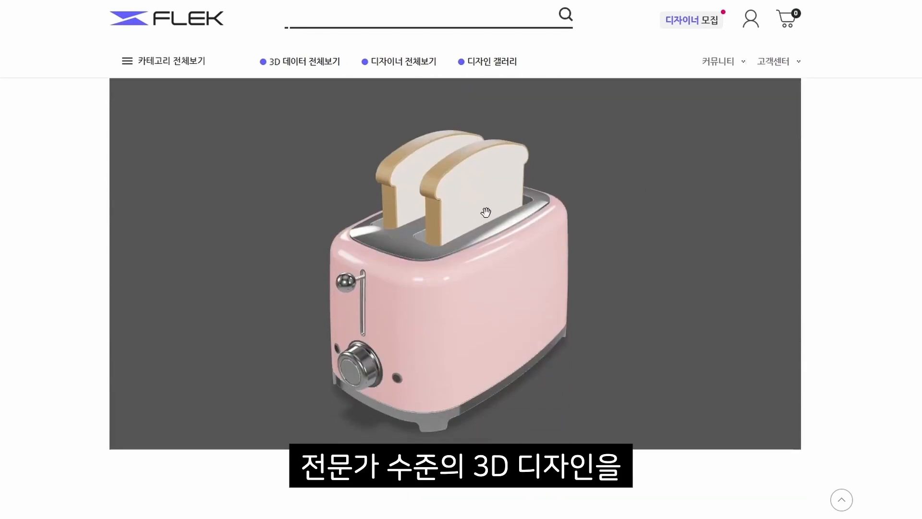
left_click_drag(486, 212, 286, 179)
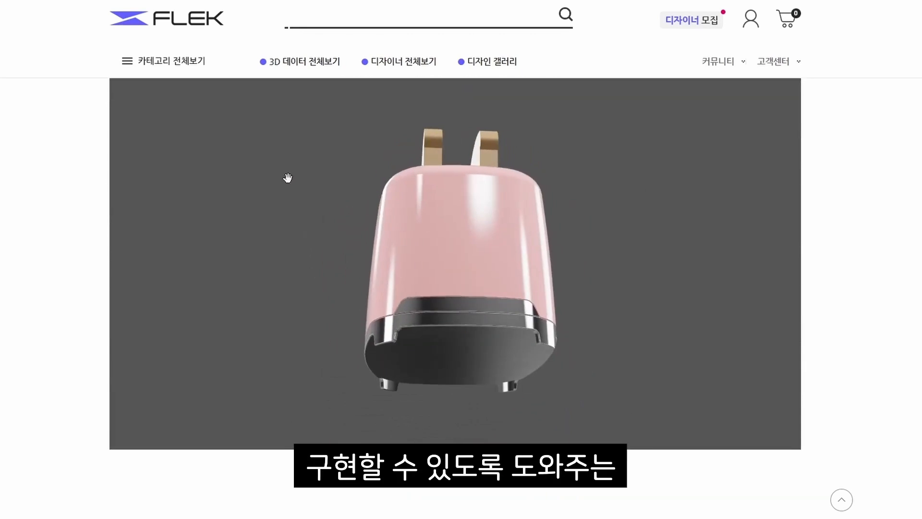
left_click_drag(599, 227, 543, 257)
Browse the home page's product models and the first page of the free model listing.
scroll(455, 288, "down", 10)
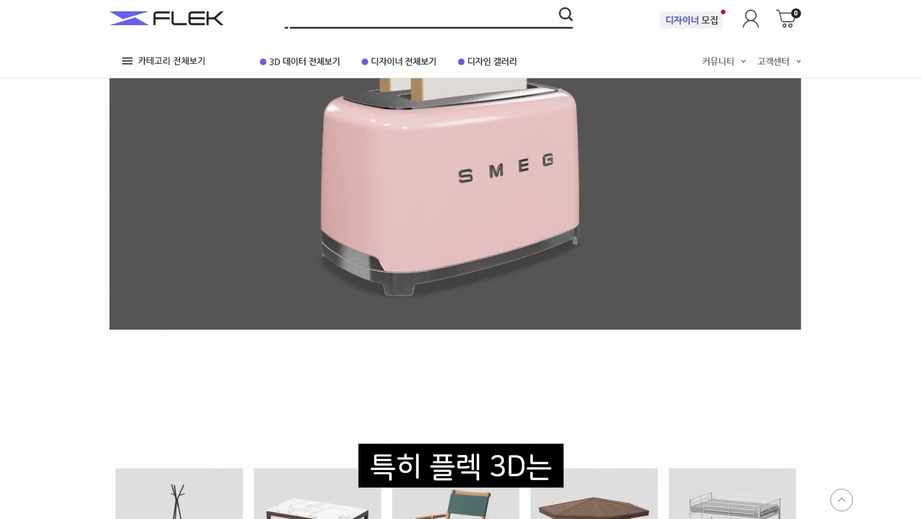
scroll(455, 288, "down", 10)
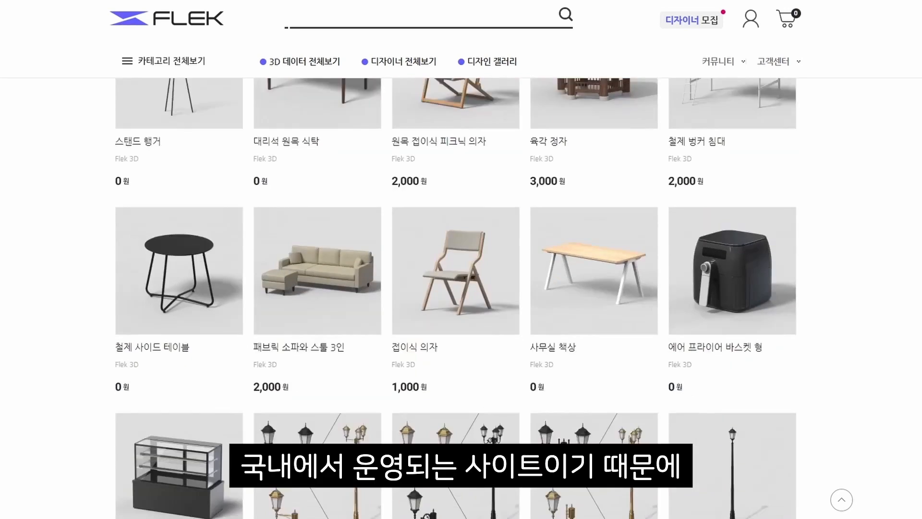
scroll(455, 288, "down", 8)
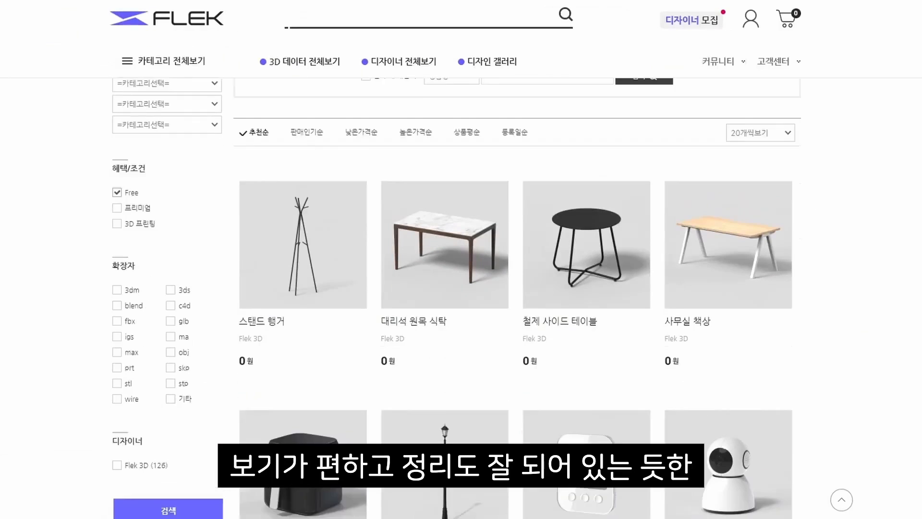
scroll(516, 288, "down", 6)
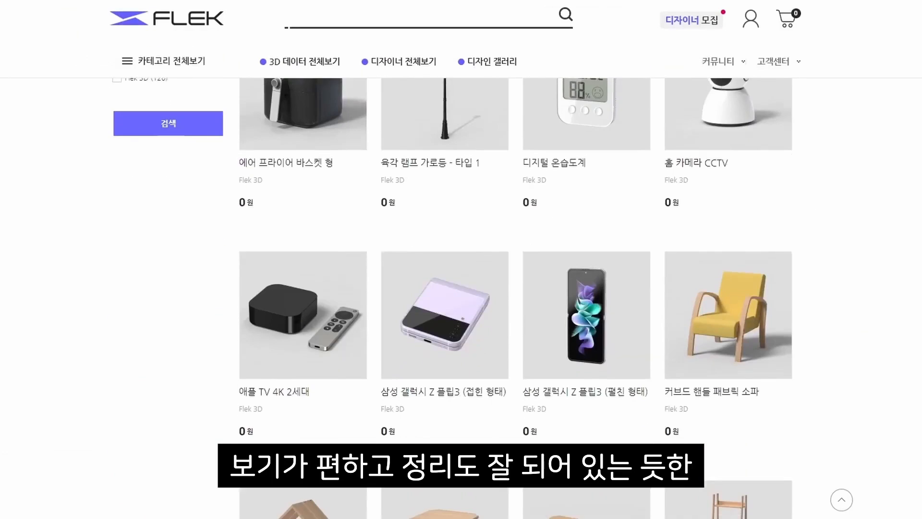
scroll(515, 288, "down", 6)
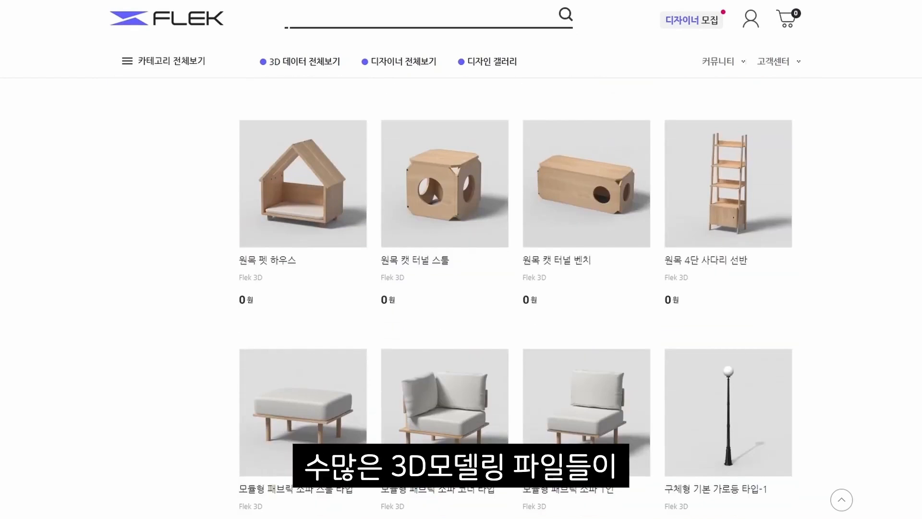
scroll(515, 288, "down", 6)
Open page 2 of the free model listing and browse its household, furniture and electronics models.
left_click(483, 231)
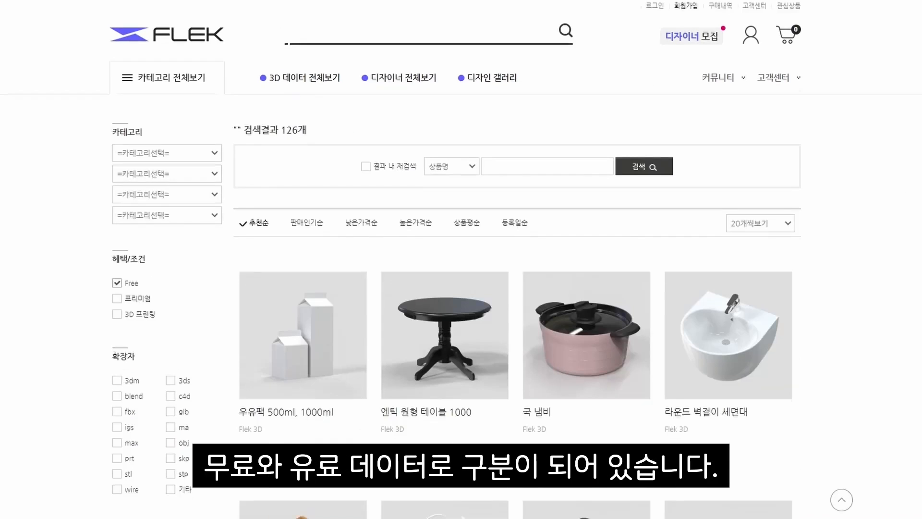
scroll(461, 288, "down", 3)
scroll(515, 288, "down", 5)
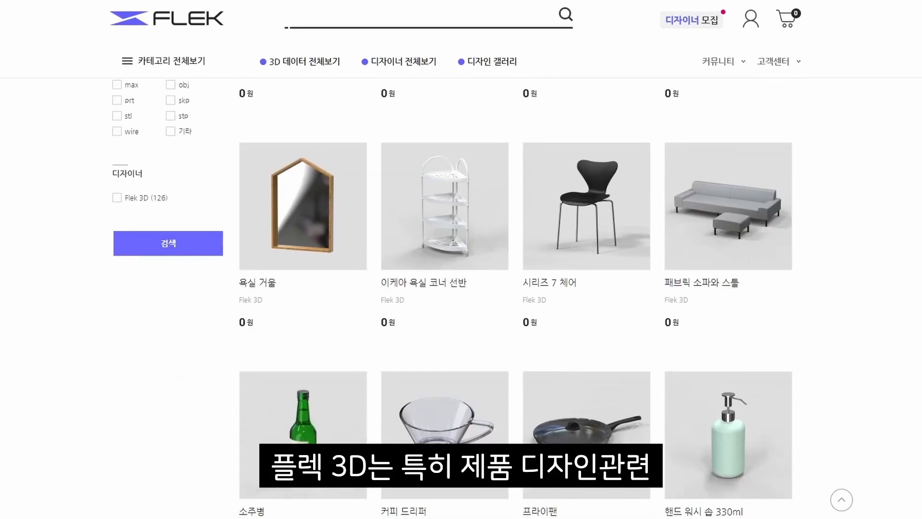
scroll(461, 288, "down", 8)
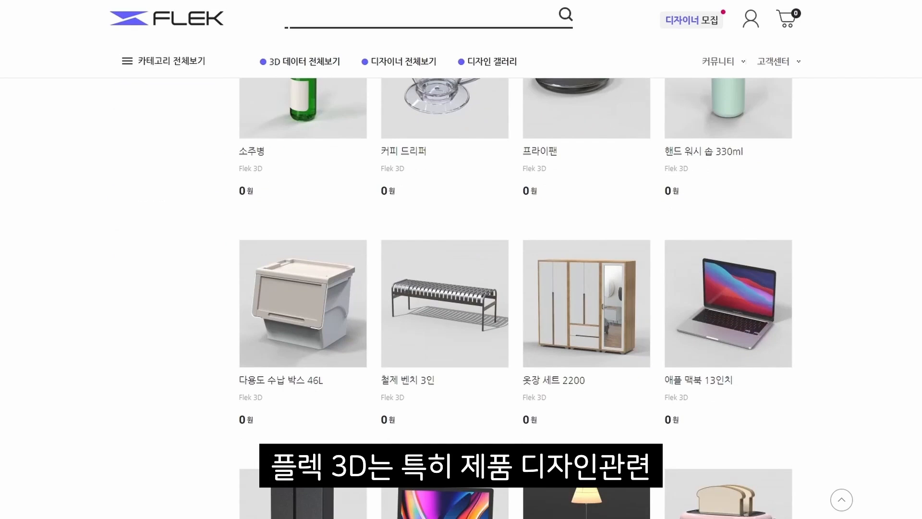
scroll(609, 286, "down", 8)
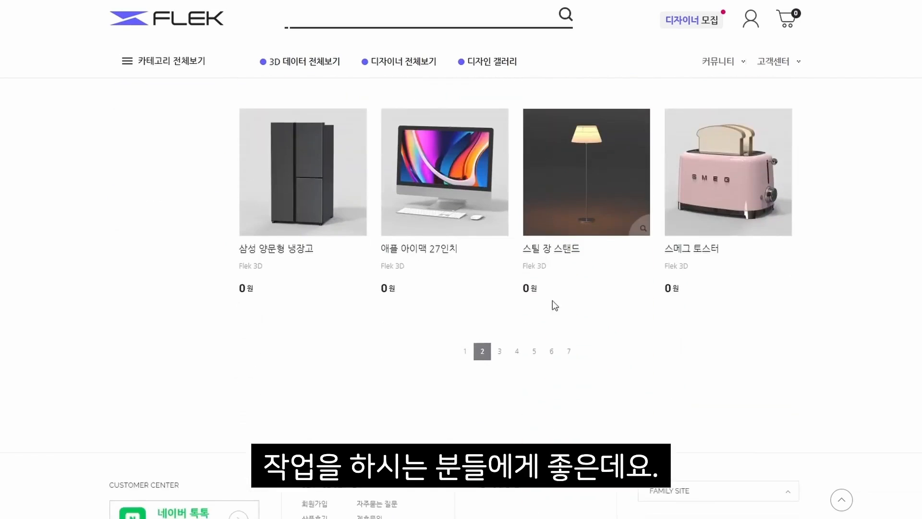
Open page 3 of the free model listing and browse down to the Samsung drum washing machine.
left_click(500, 351)
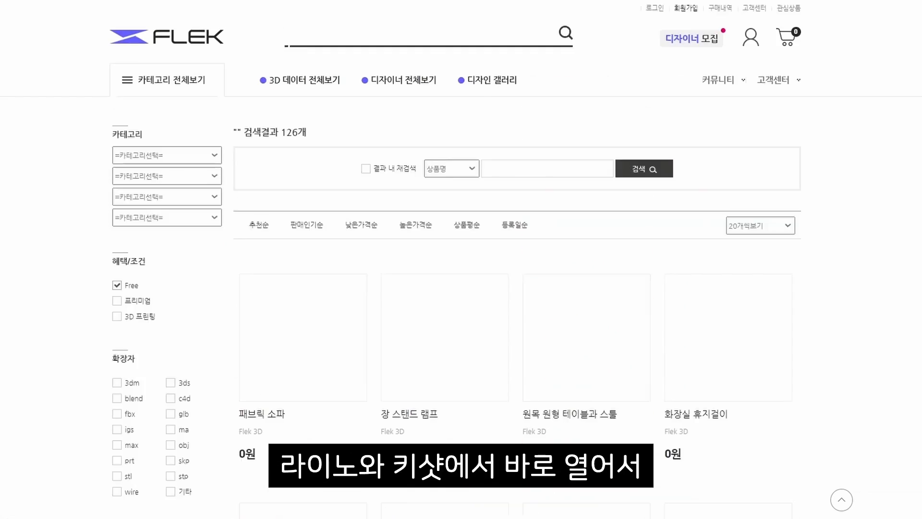
scroll(500, 351, "down", 5)
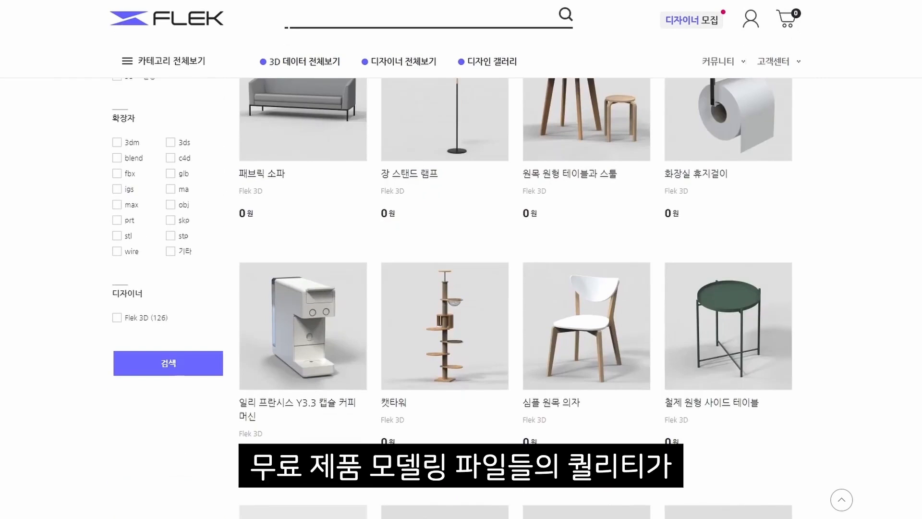
scroll(461, 289, "down", 5)
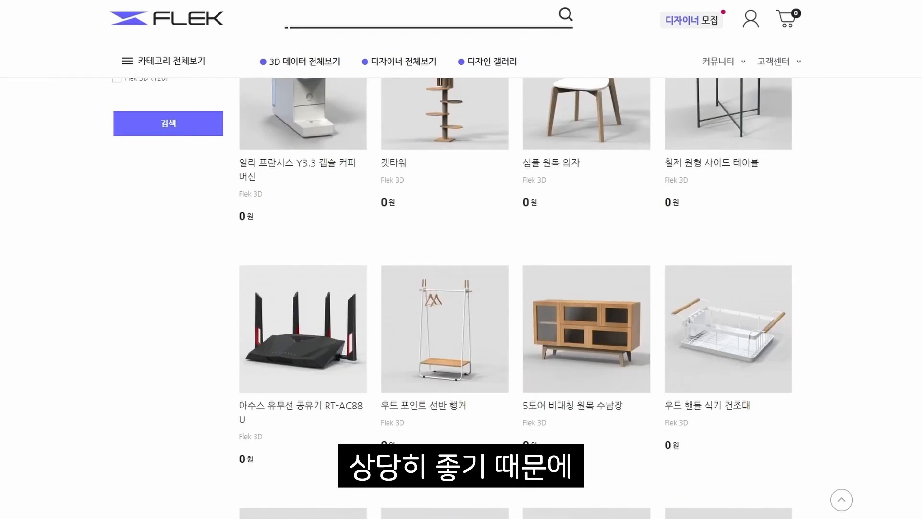
scroll(461, 288, "down", 7)
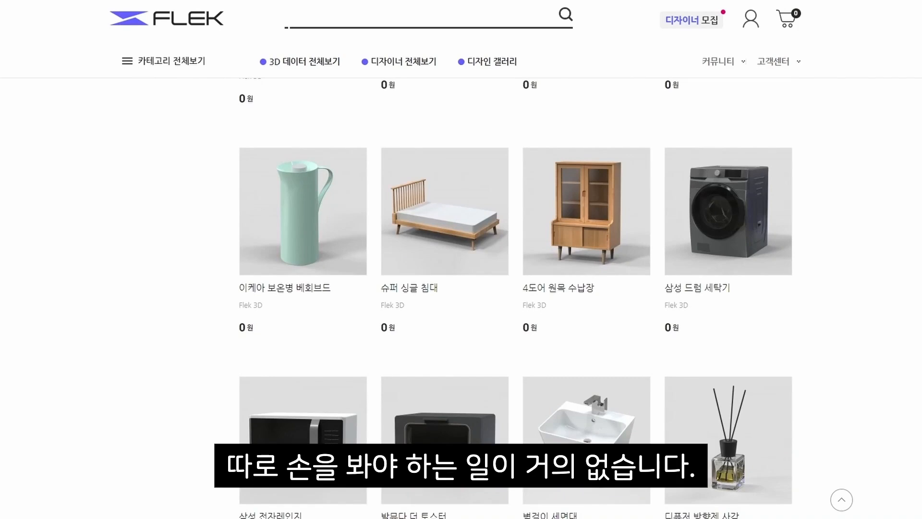
scroll(798, 131, "down", 3)
Open the Samsung drum washing machine model and view its wireframe, open-door render and open-door wireframe previews.
left_click(728, 115)
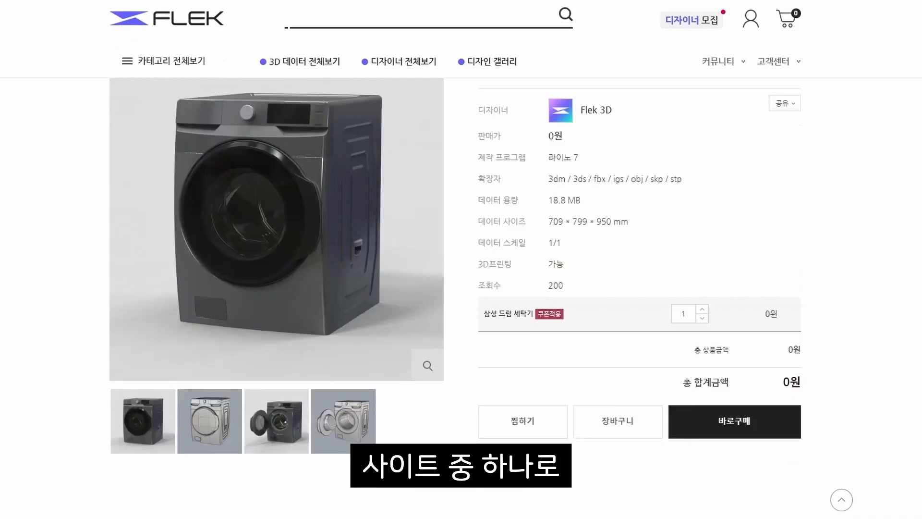
scroll(462, 288, "down", 1)
scroll(185, 398, "up", 2)
left_click(205, 496)
left_click(286, 497)
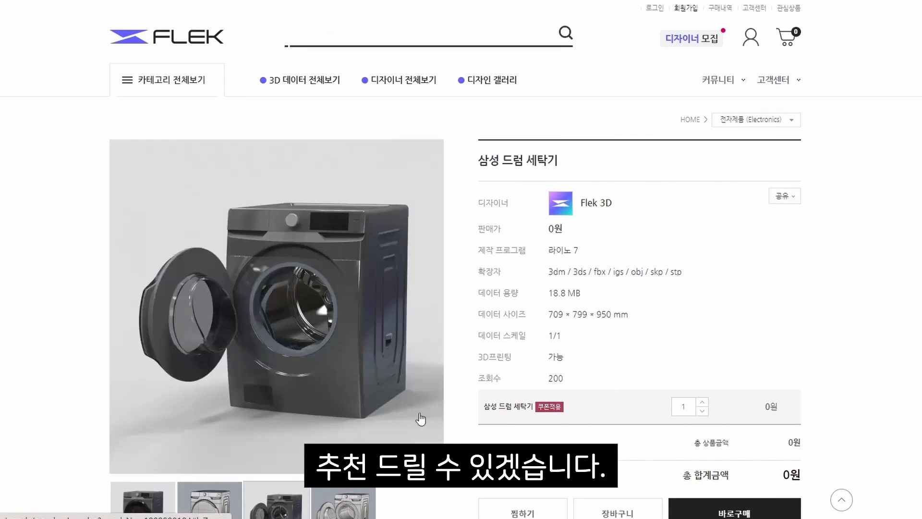
scroll(507, 419, "down", 2)
left_click(369, 411)
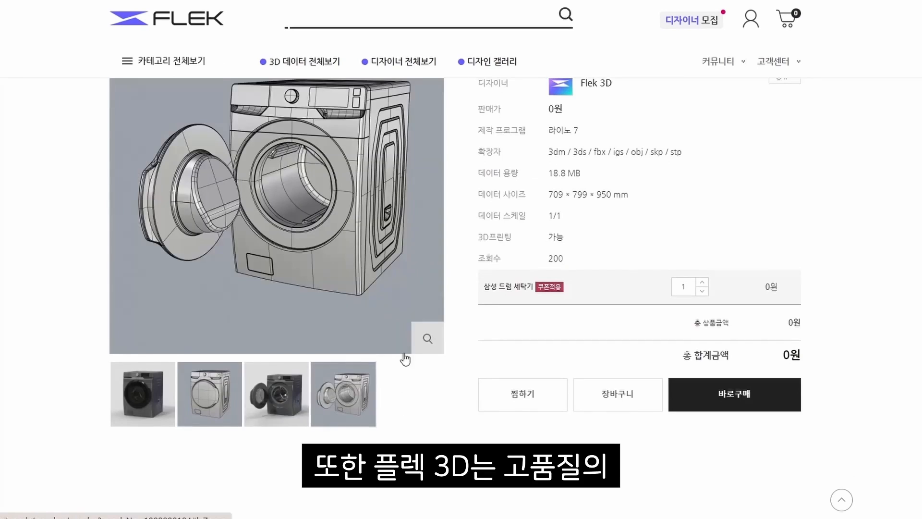
scroll(558, 256, "up", 2)
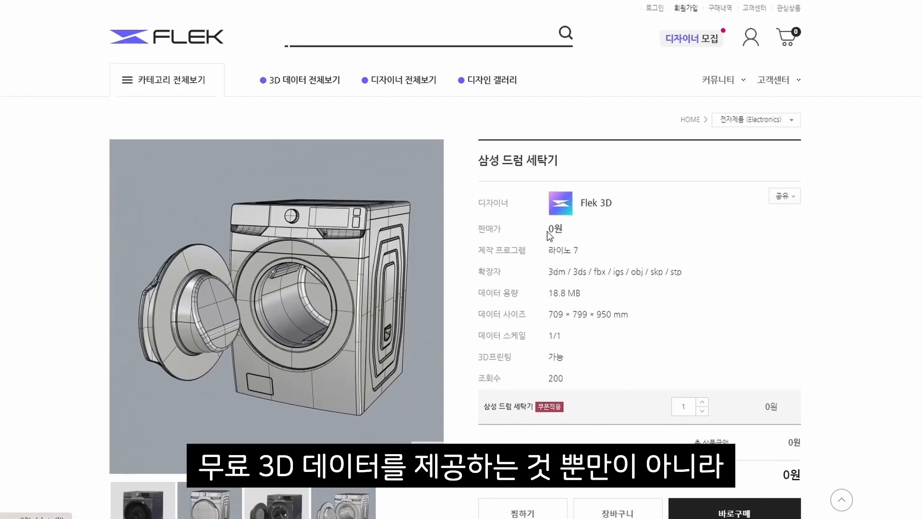
Review the washing machine's product details, playing its 360 video and looking over the rendered images.
scroll(641, 232, "down", 4)
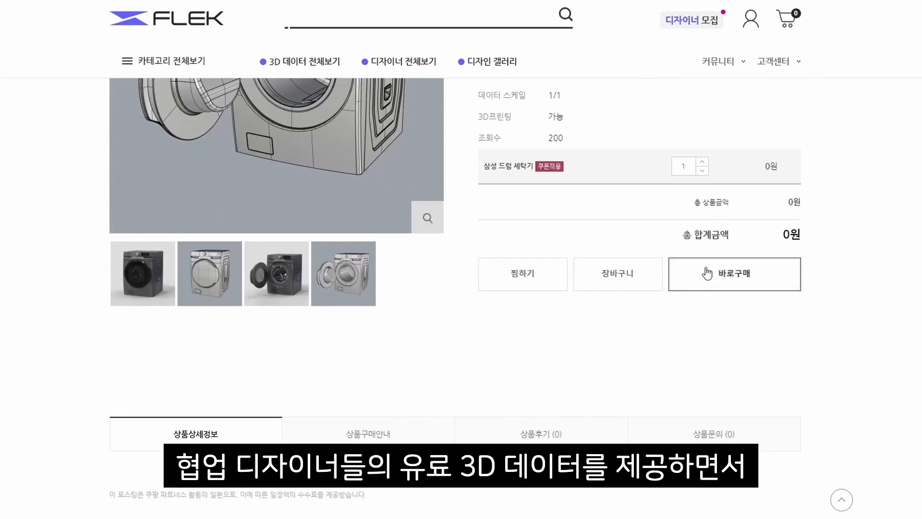
scroll(696, 287, "down", 4)
scroll(335, 199, "down", 6)
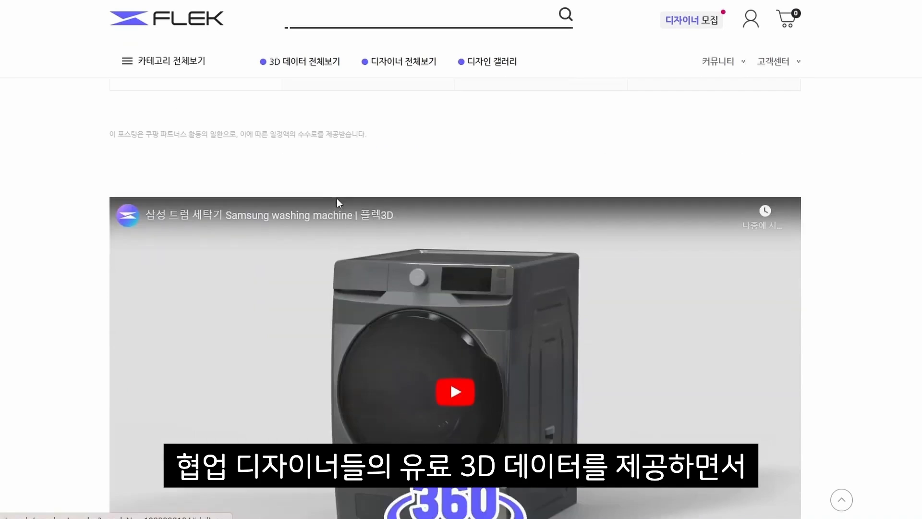
left_click(445, 159)
scroll(784, 258, "up", 2)
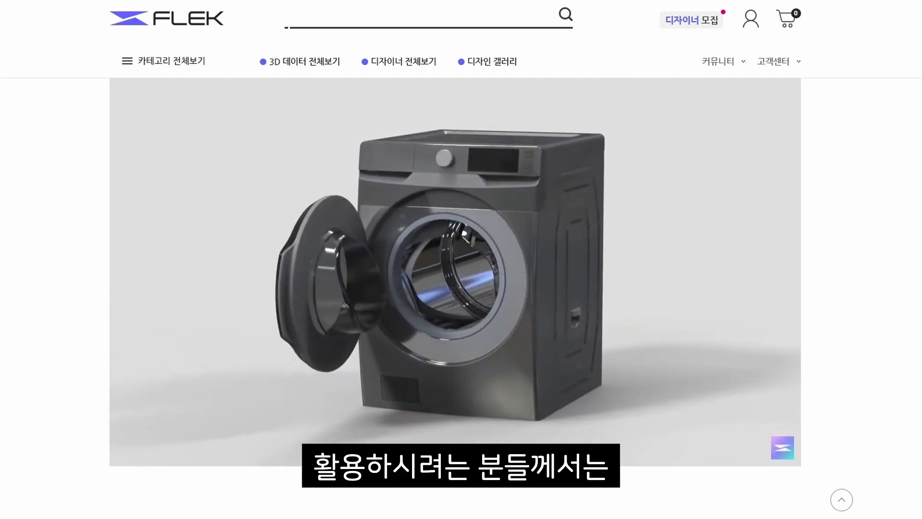
scroll(455, 298, "down", 7)
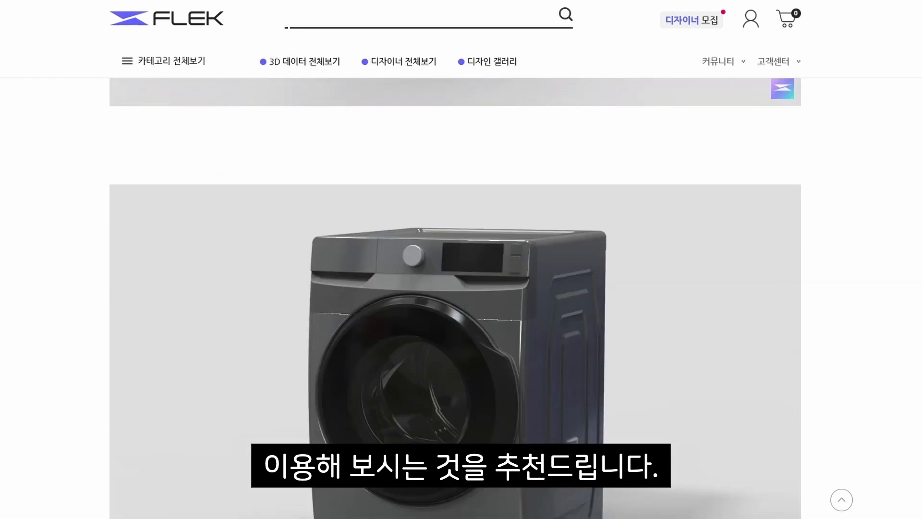
scroll(456, 297, "down", 4)
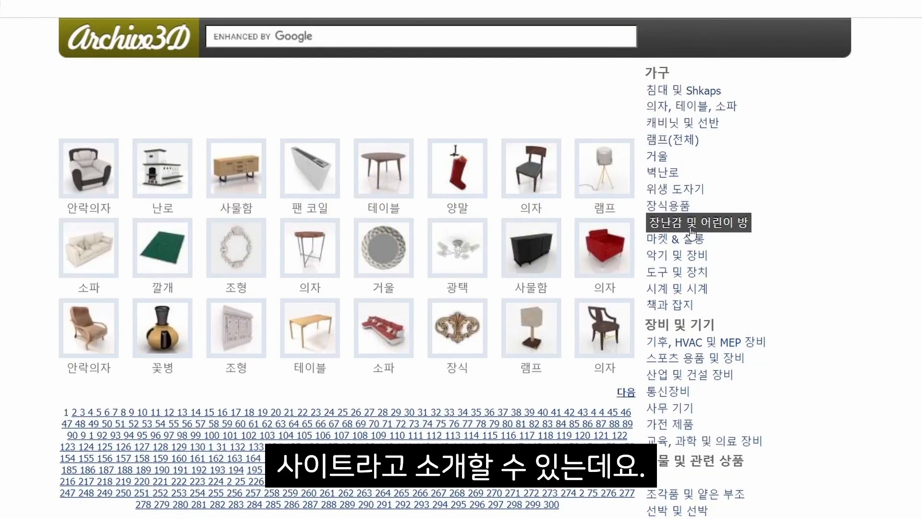
Examine Archive3D's category list from furniture and equipment down to structures, doors and windows, and kitchen.
scroll(680, 283, "down", 3)
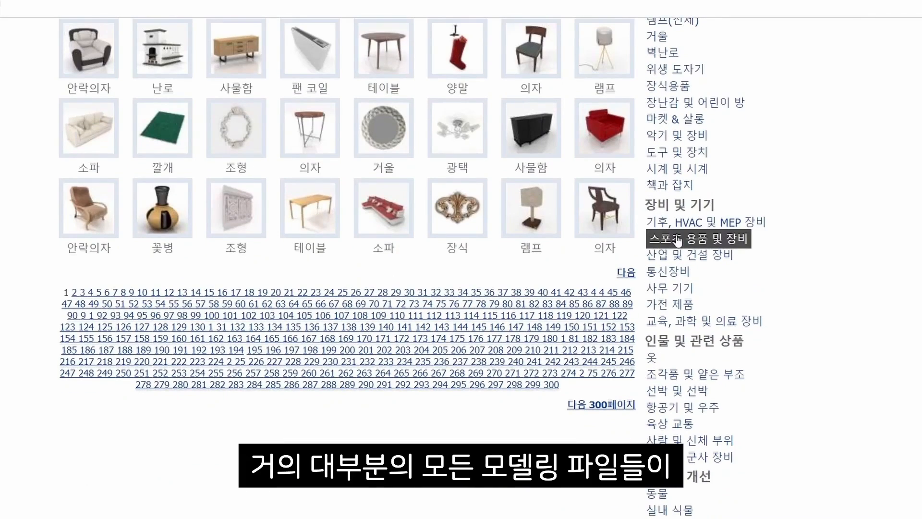
scroll(676, 249, "down", 2)
scroll(675, 246, "down", 3)
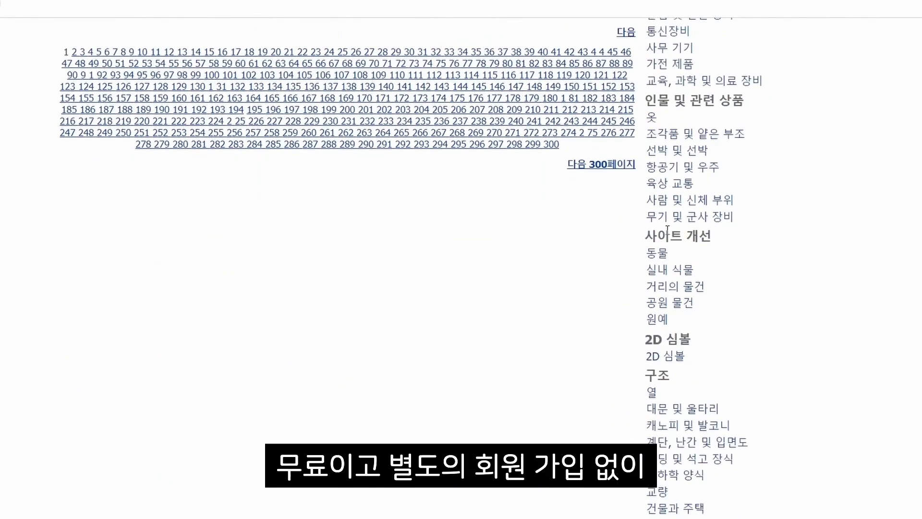
scroll(673, 243, "down", 3)
scroll(673, 259, "down", 1)
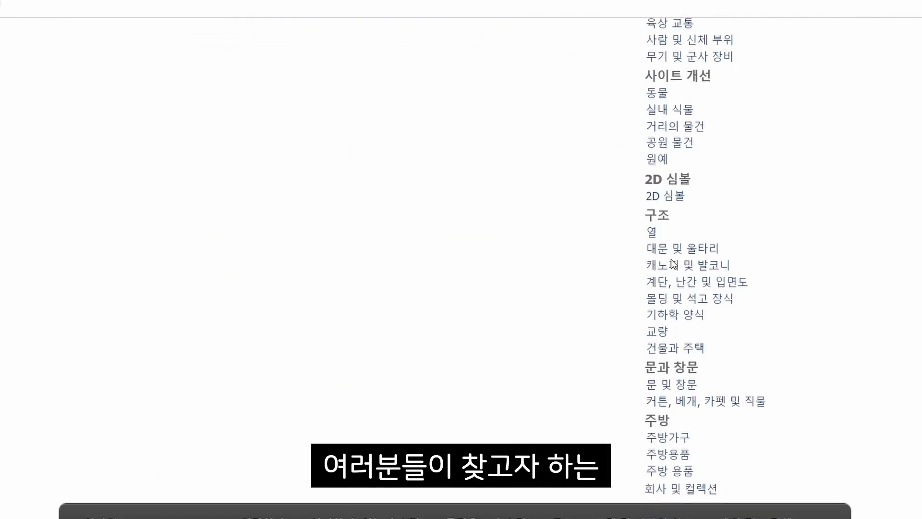
Open the kitchen furniture category and download the first red kitchen model, accepting the download terms.
left_click(671, 437)
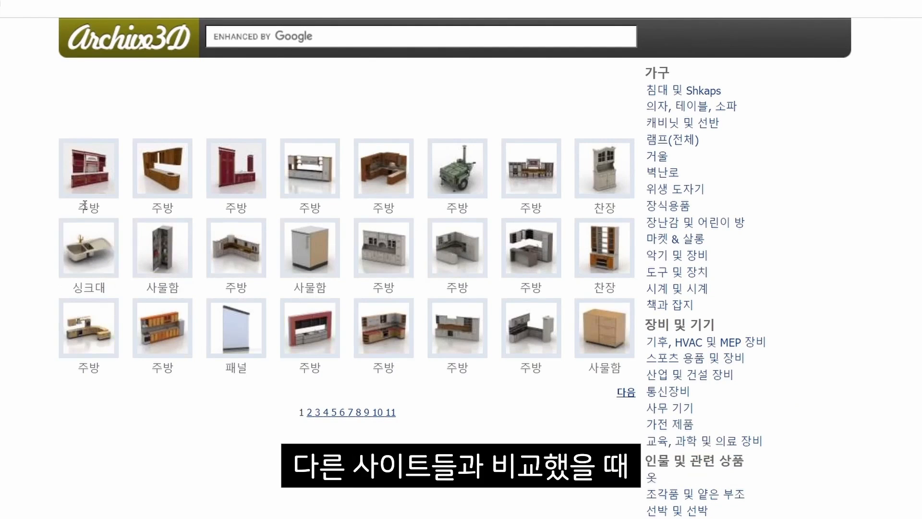
left_click(88, 170)
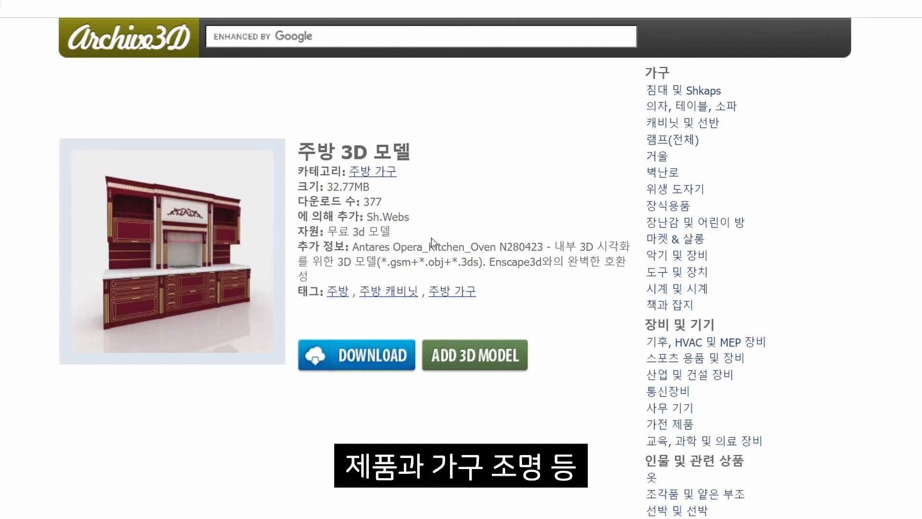
left_click(376, 341)
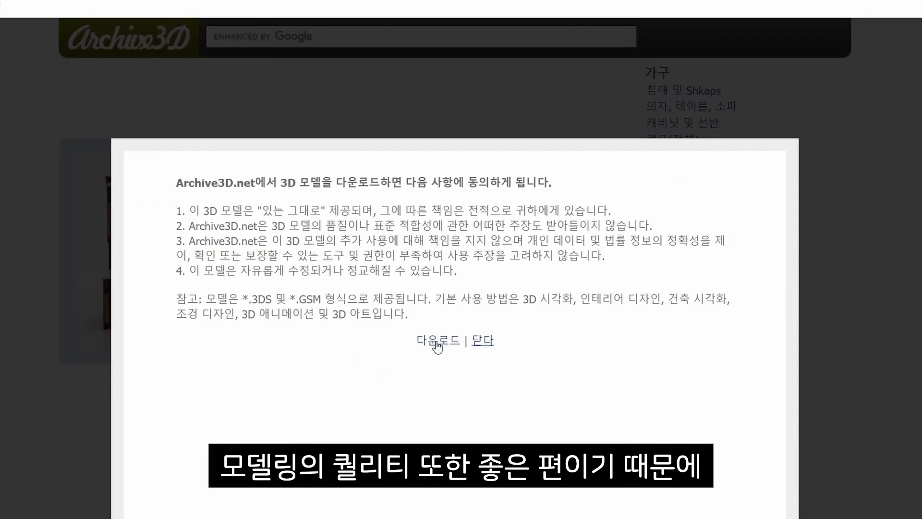
left_click(436, 342)
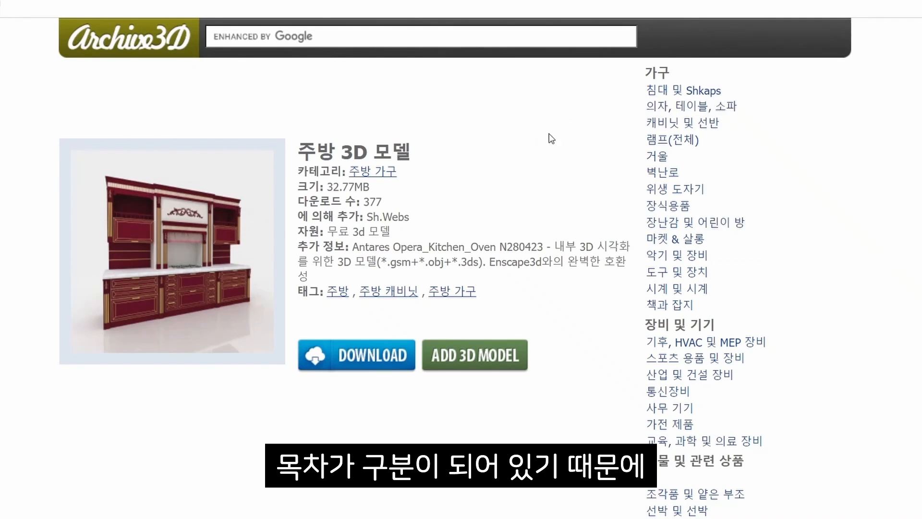
Open the furniture category for chairs, tables and sofas.
left_click(698, 106)
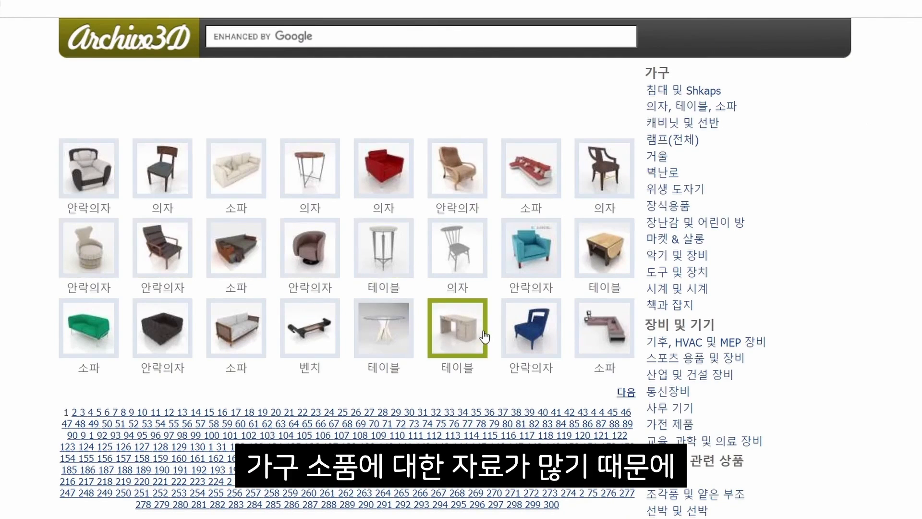
Open the first armchair model in the chairs, tables and sofas category and download it.
left_click(109, 163)
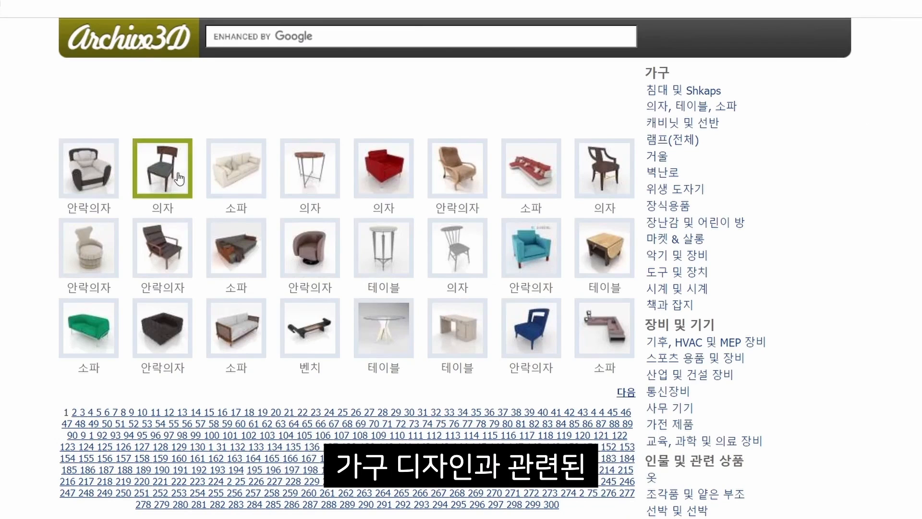
scroll(651, 245, "down", 1)
scroll(651, 245, "up", 1)
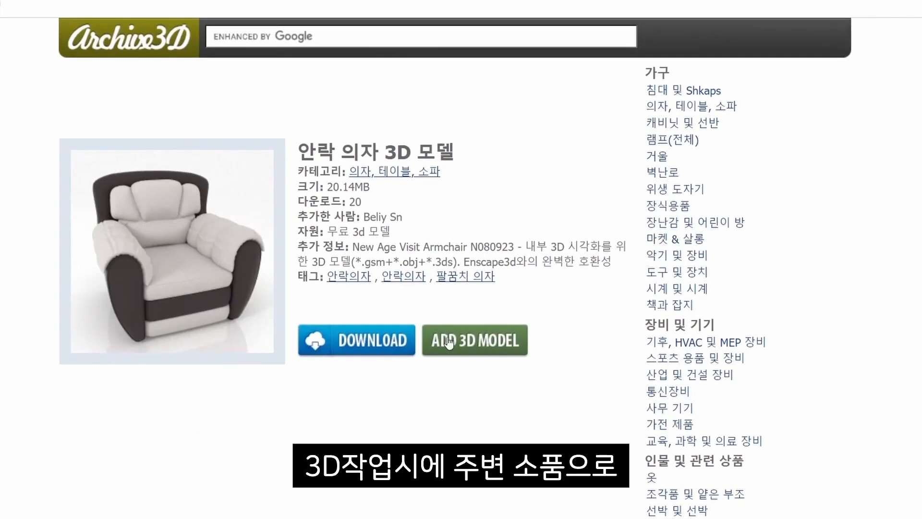
left_click(361, 345)
left_click(430, 343)
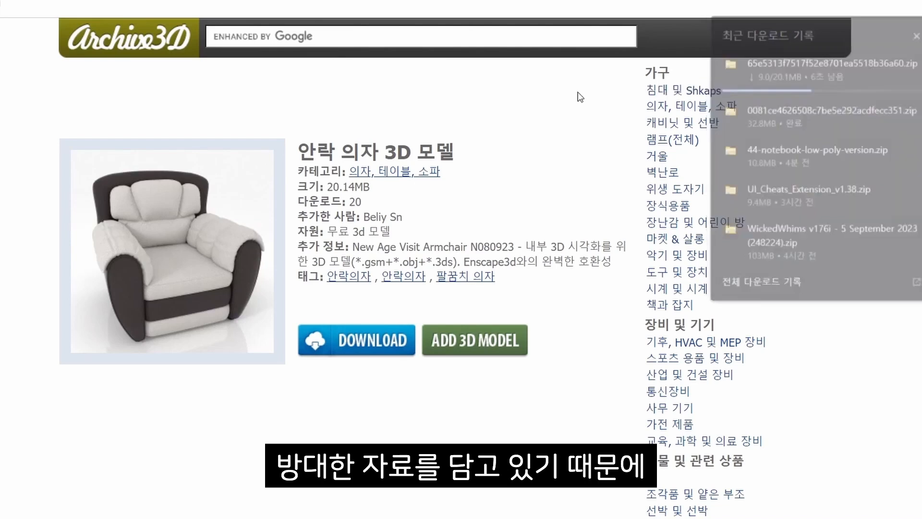
Browse the mirrors category and the all-lamps category, picking the adjustable-arm floor lamp in the second row.
left_click(662, 158)
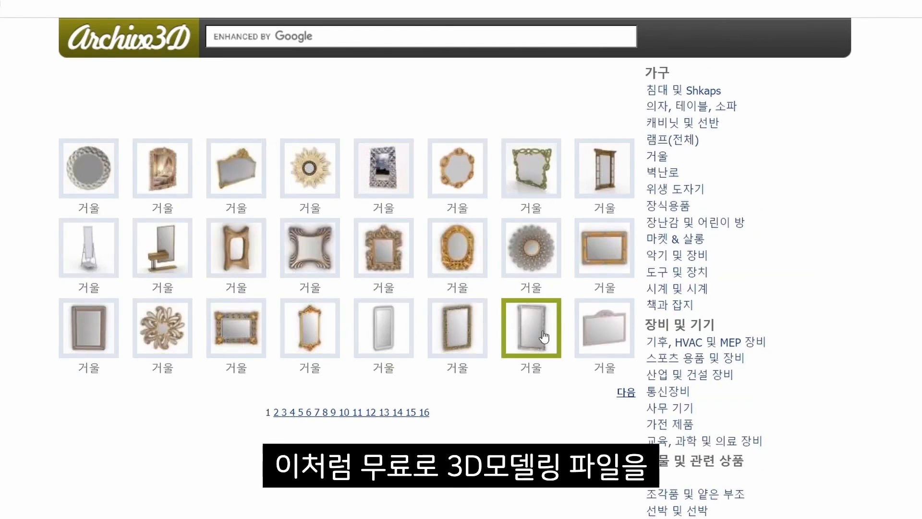
left_click(672, 146)
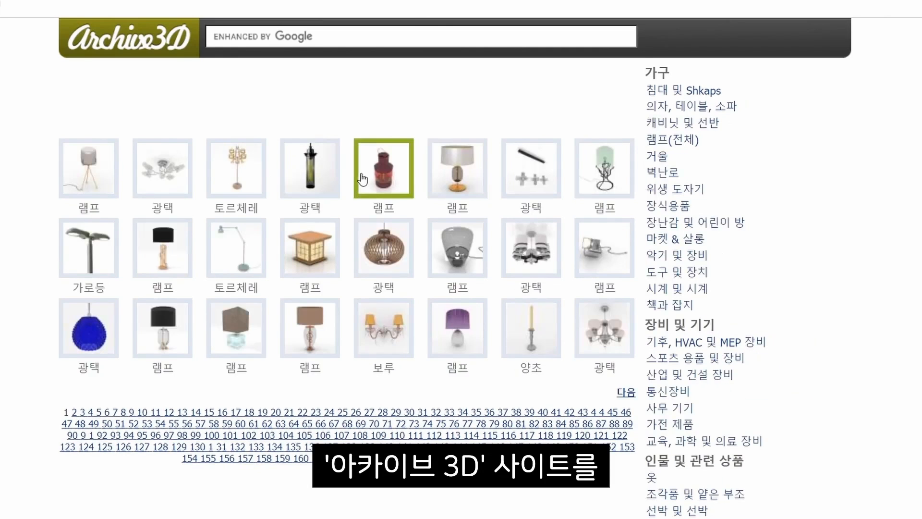
left_click(229, 262)
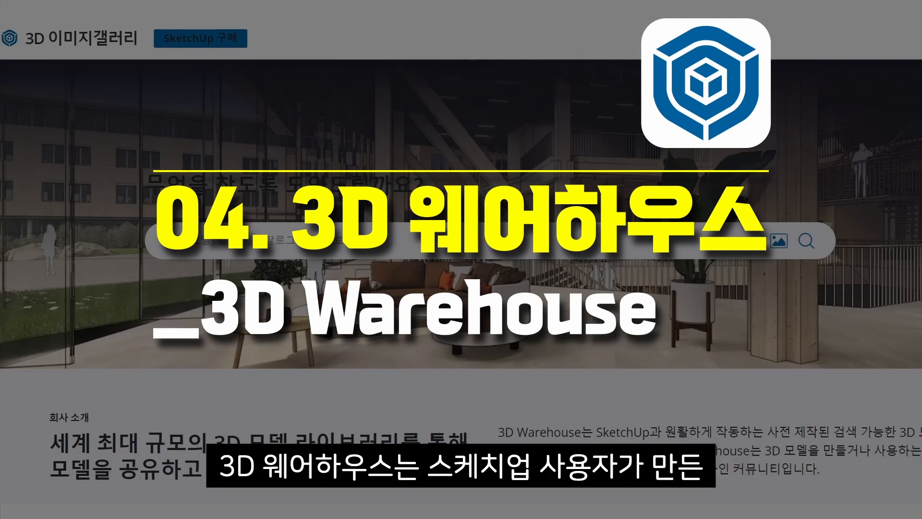
Switch to the 3D Warehouse site and read its home page from the introduction through featured brands to the SketchUp product family.
scroll(461, 288, "down", 7)
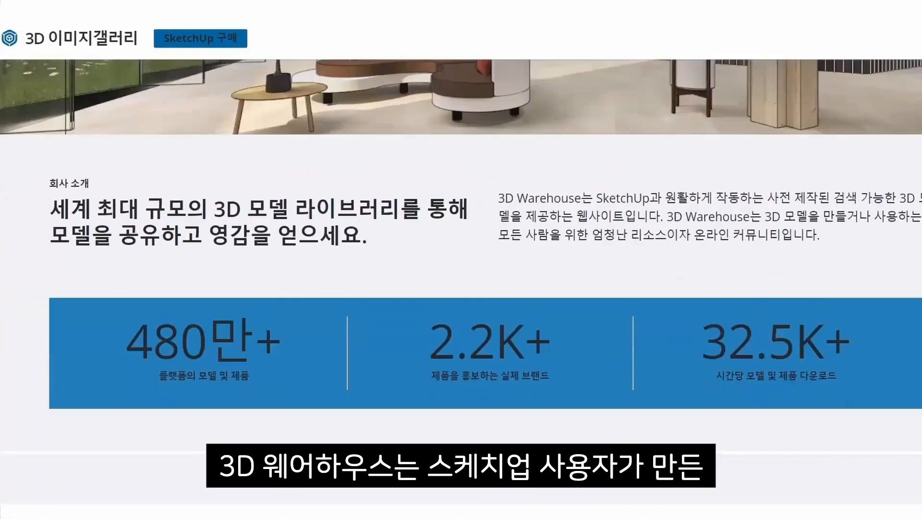
scroll(461, 288, "down", 7)
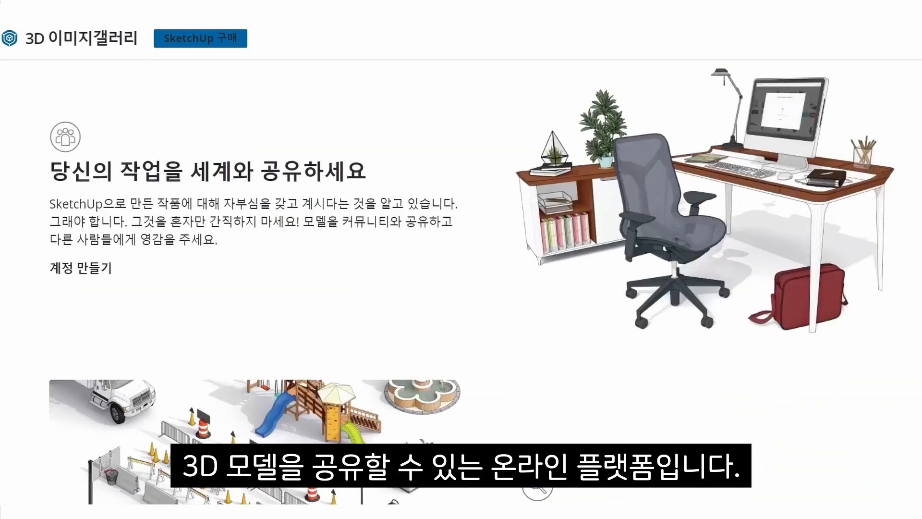
scroll(461, 288, "down", 5)
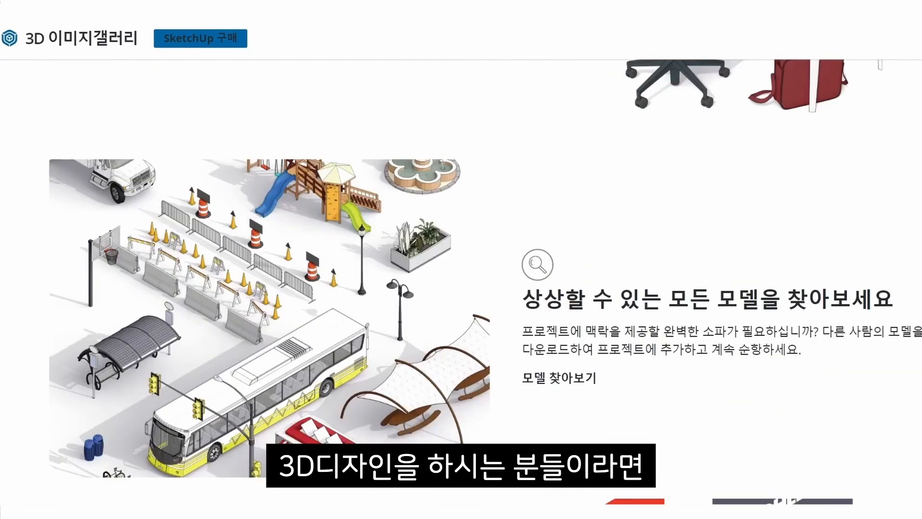
scroll(461, 288, "down", 7)
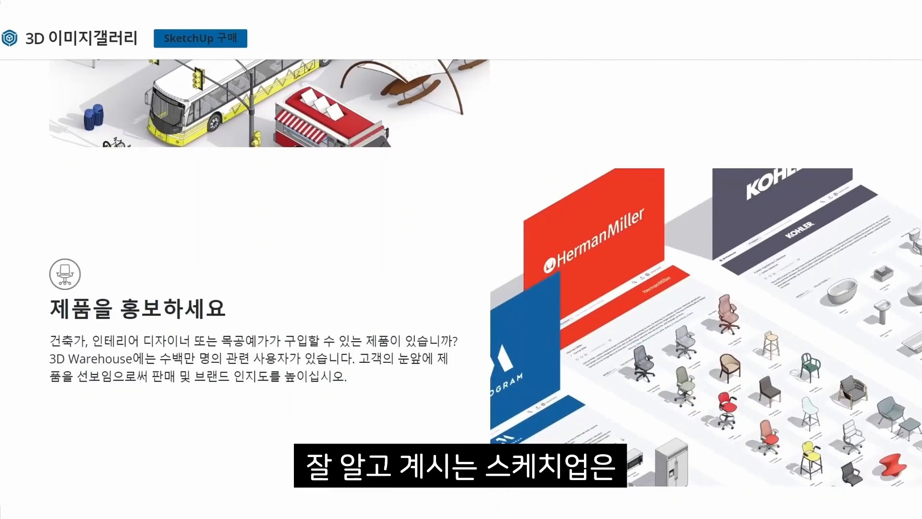
scroll(462, 288, "down", 7)
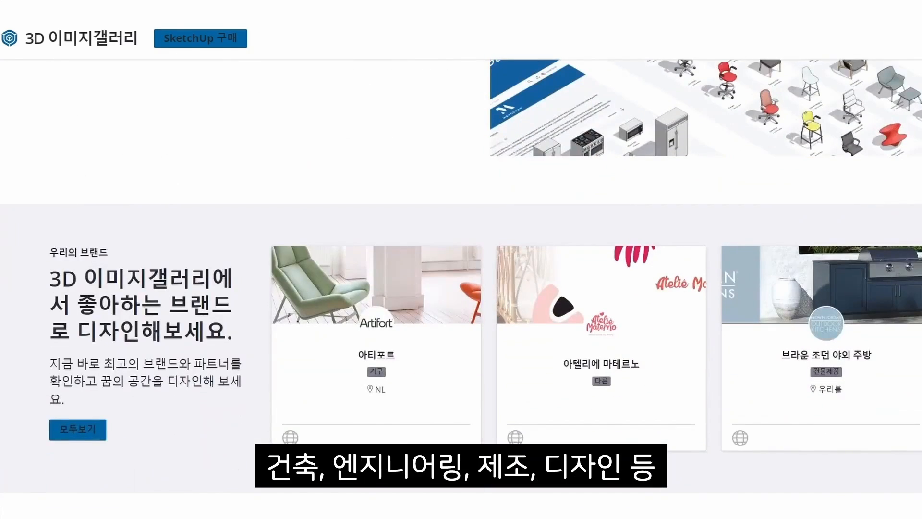
scroll(461, 288, "down", 7)
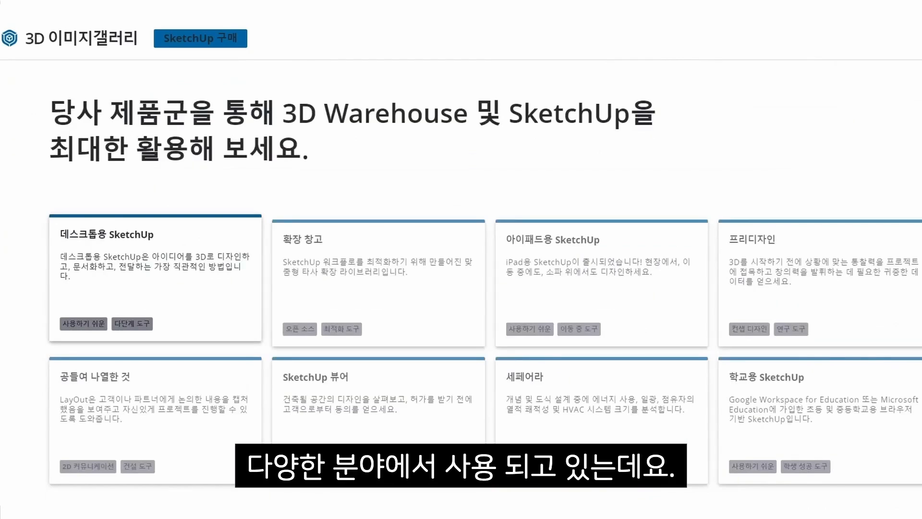
scroll(461, 288, "down", 7)
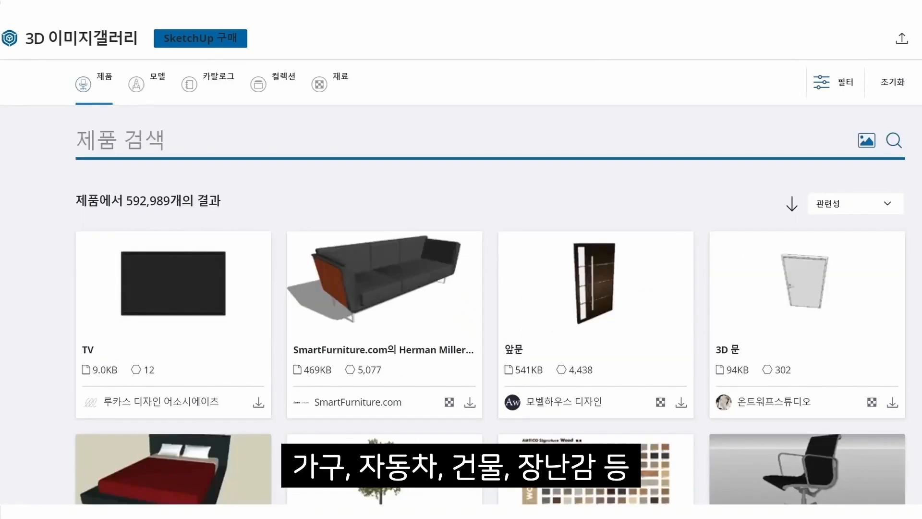
Examine 3D Warehouse's product listing, looking over the furniture, plant, door, window, kitchen and vehicle models.
scroll(490, 307, "down", 5)
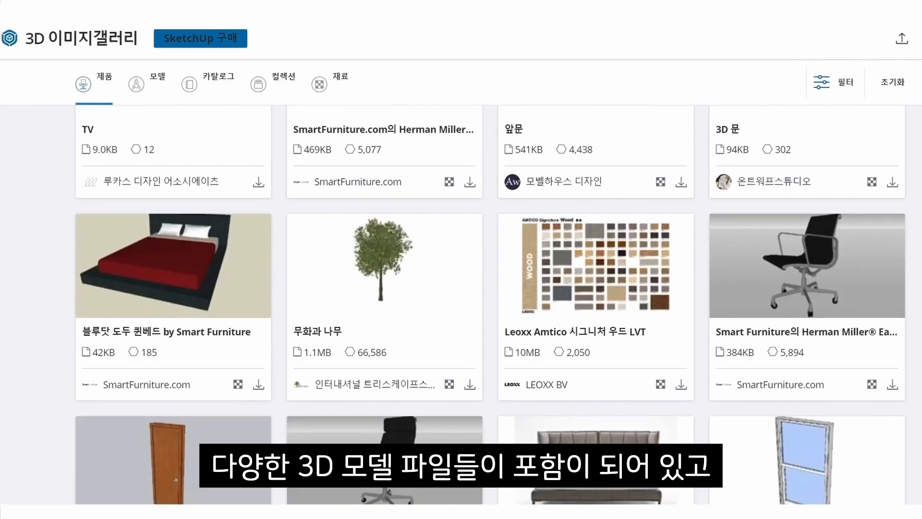
scroll(490, 307, "down", 10)
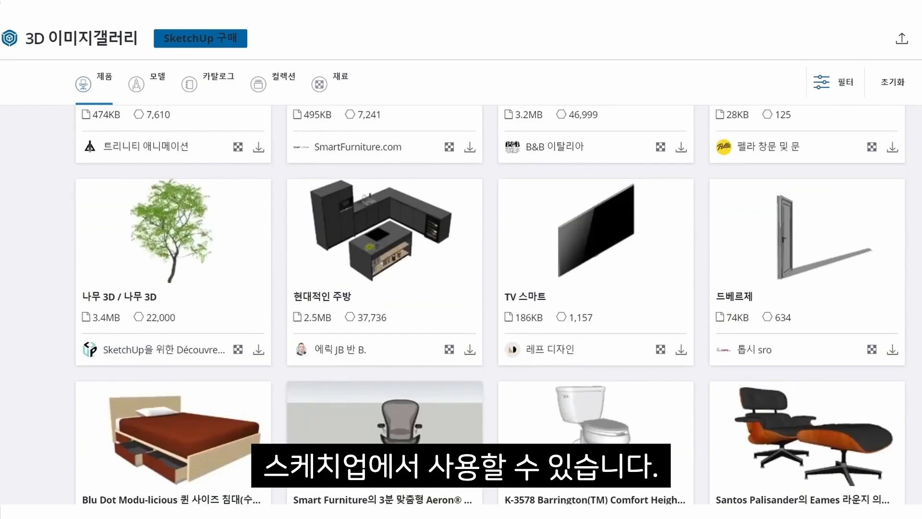
scroll(490, 307, "down", 5)
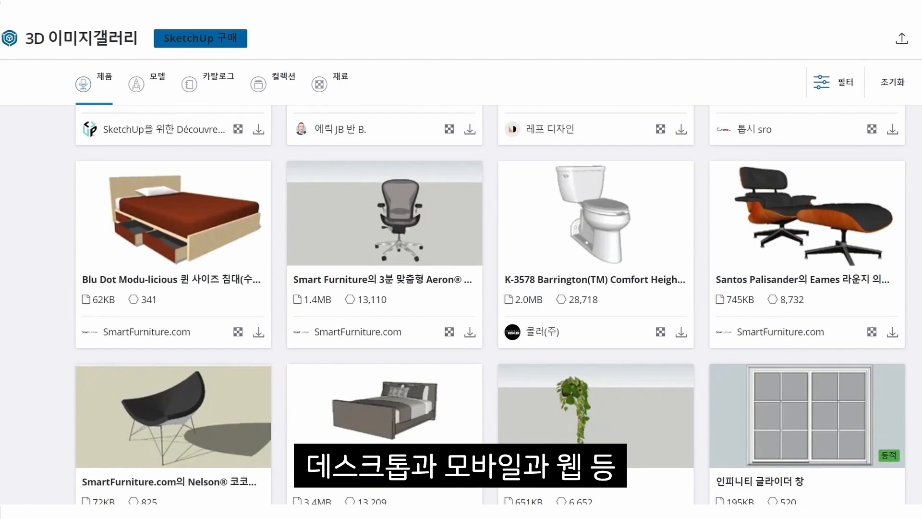
scroll(490, 307, "down", 7)
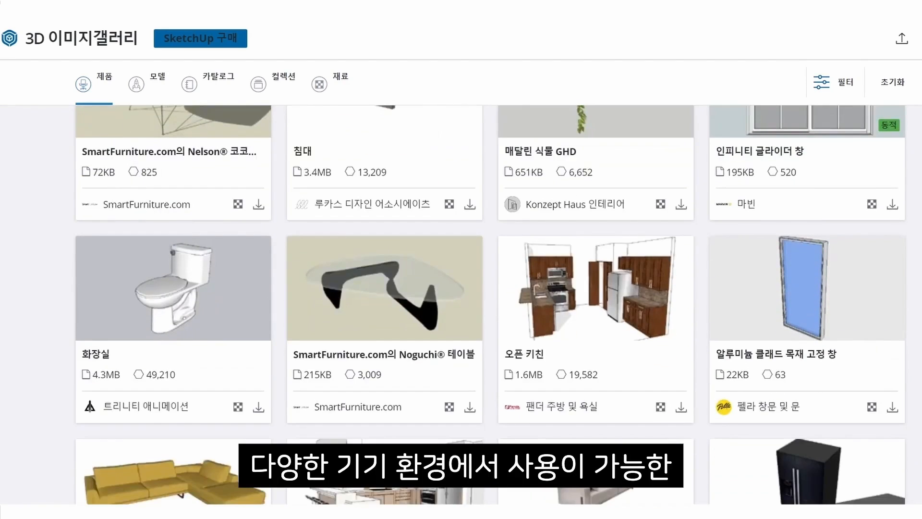
scroll(489, 307, "down", 7)
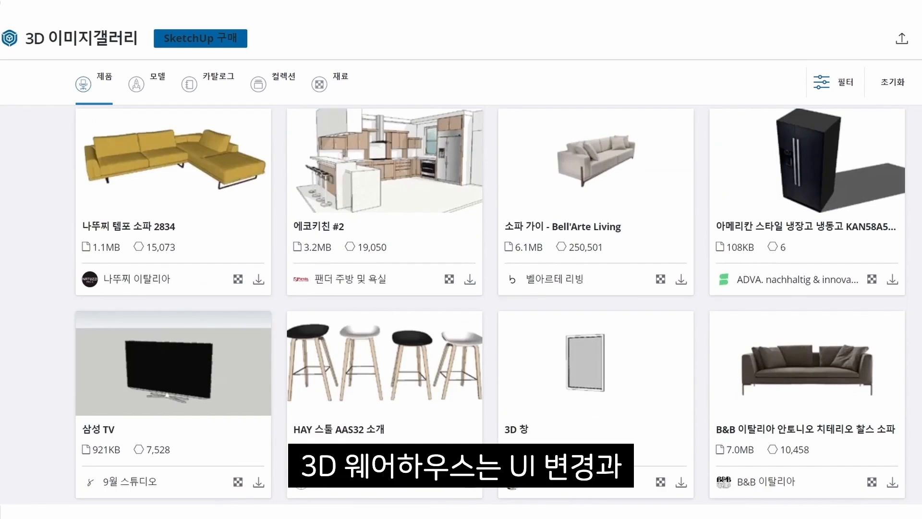
scroll(490, 308, "down", 5)
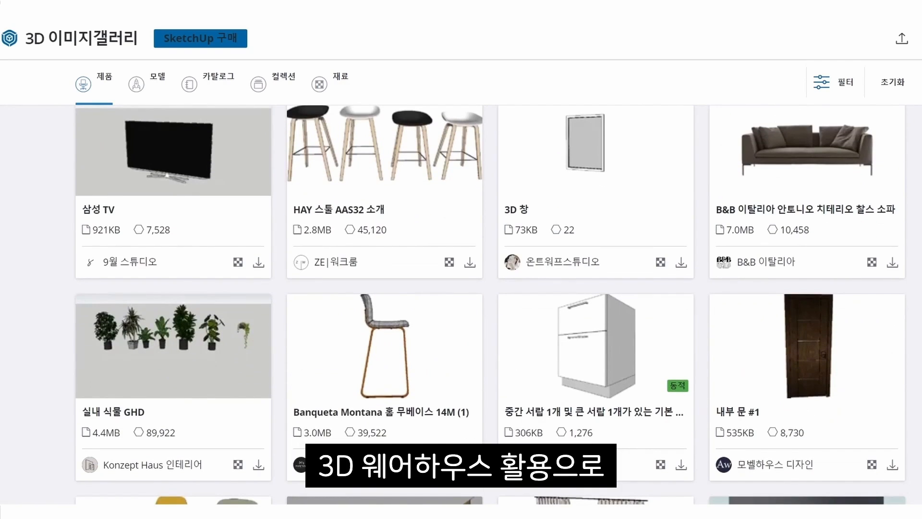
scroll(490, 307, "down", 7)
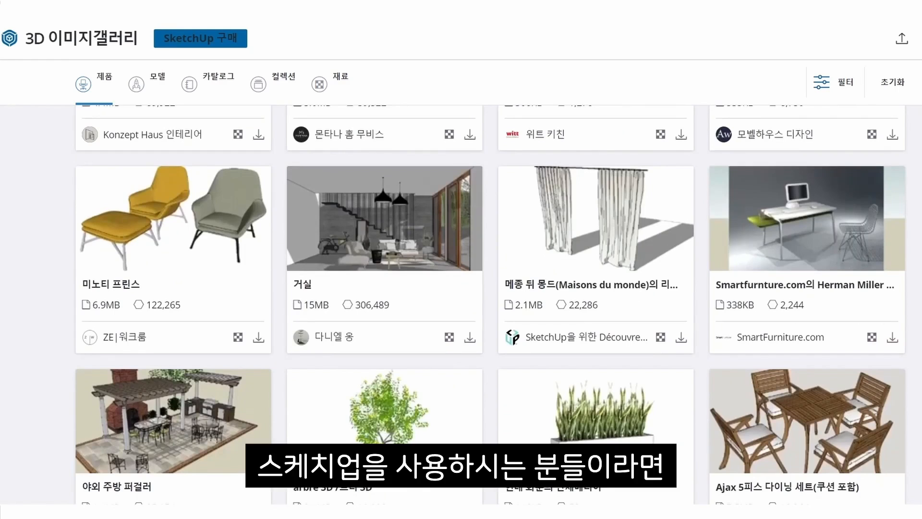
scroll(490, 308, "down", 5)
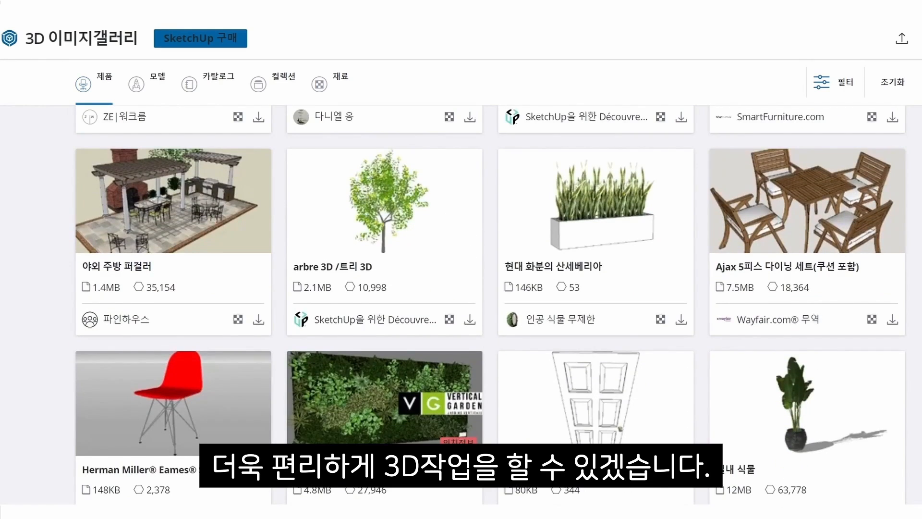
scroll(490, 307, "down", 7)
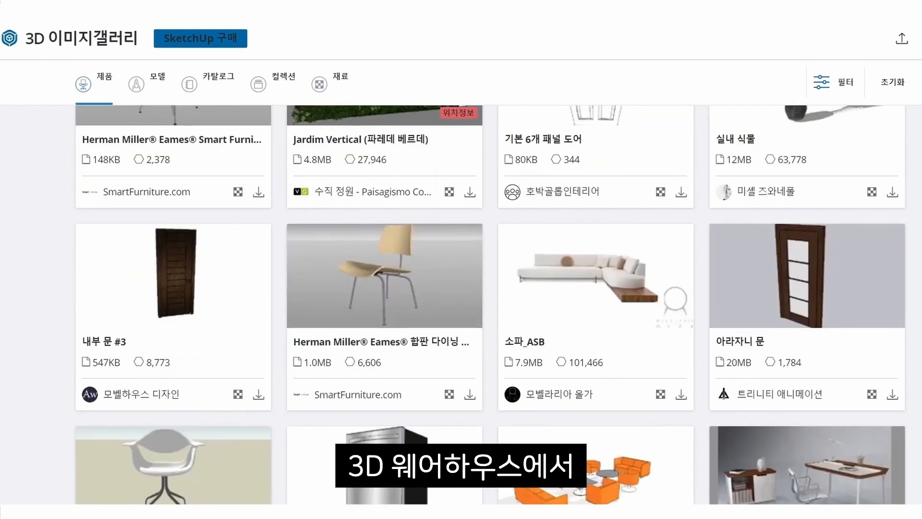
scroll(490, 307, "down", 7)
scroll(489, 307, "down", 5)
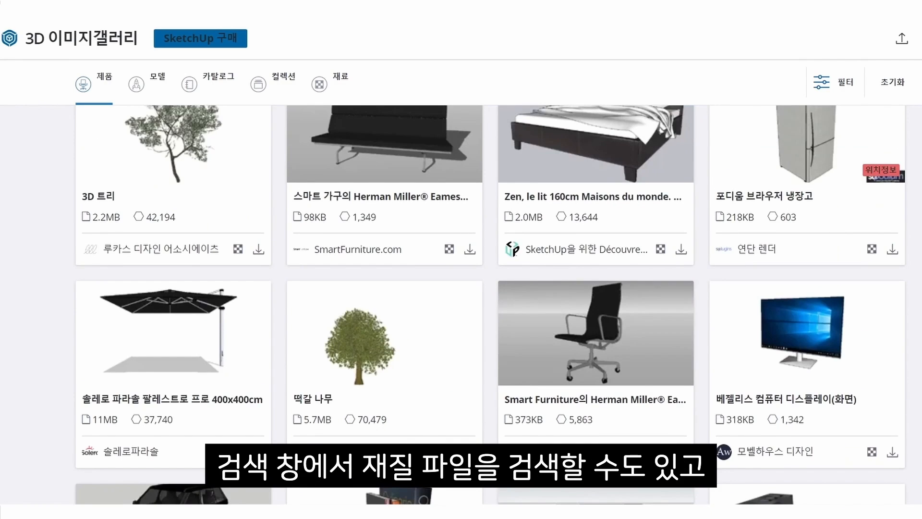
scroll(490, 307, "down", 5)
scroll(490, 307, "down", 7)
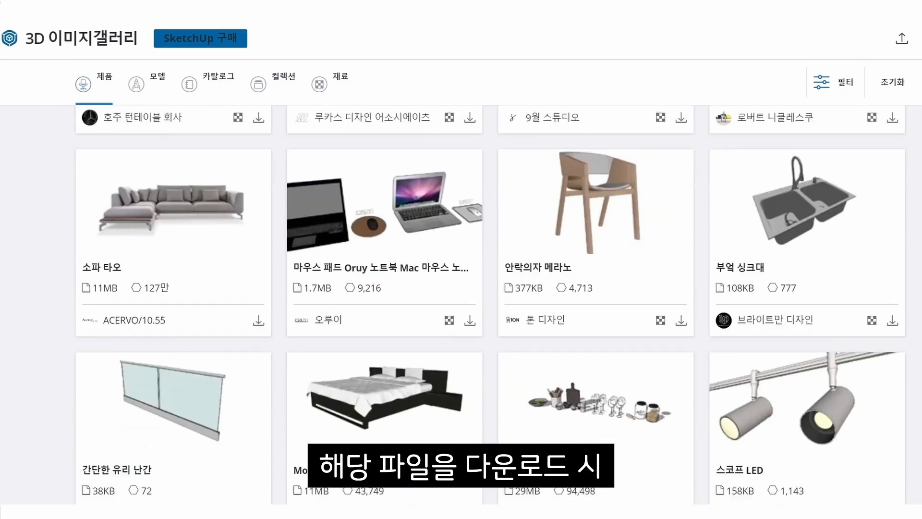
scroll(490, 307, "down", 7)
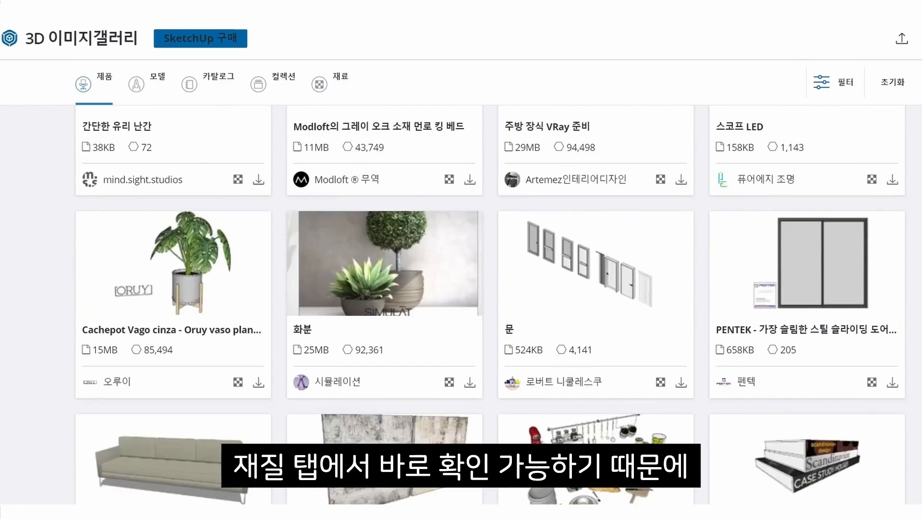
scroll(490, 308, "down", 5)
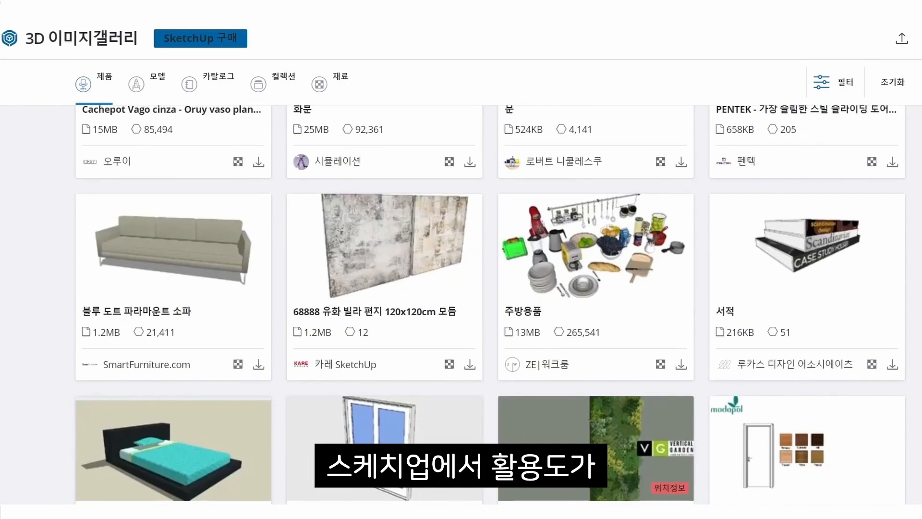
scroll(490, 307, "down", 7)
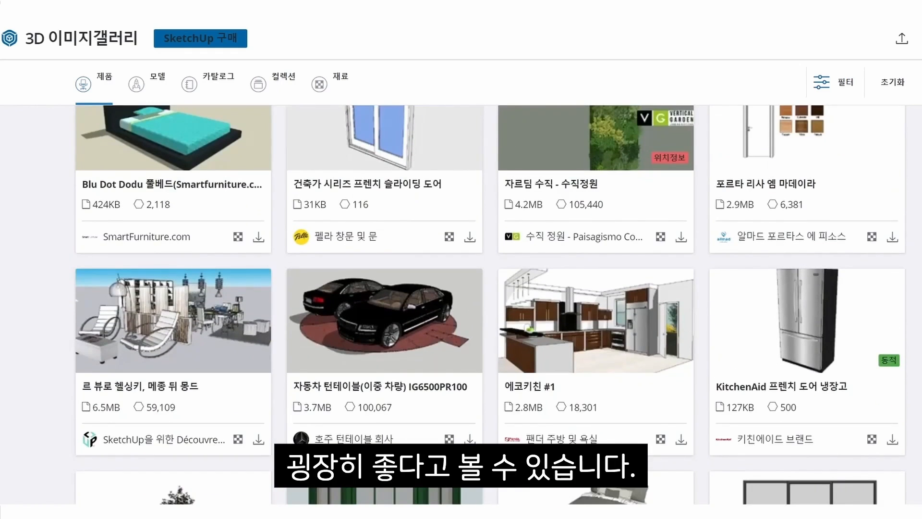
scroll(490, 308, "down", 5)
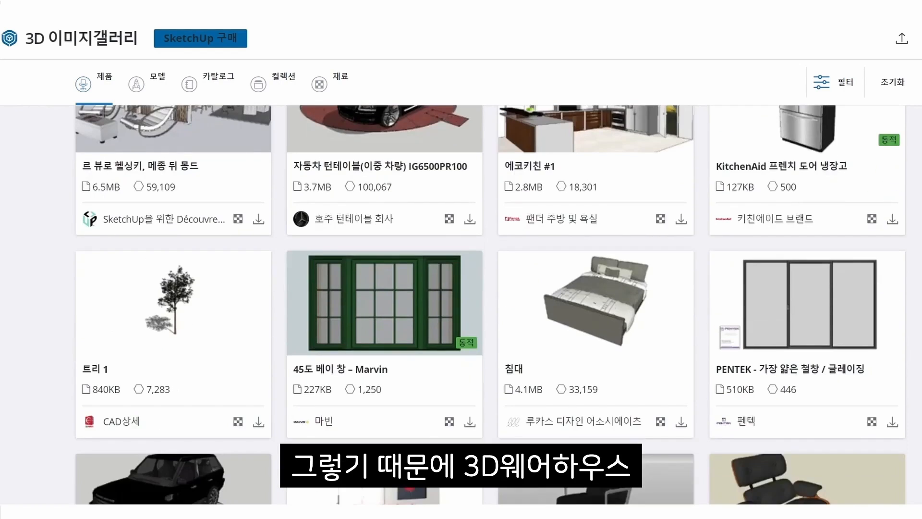
scroll(490, 307, "down", 10)
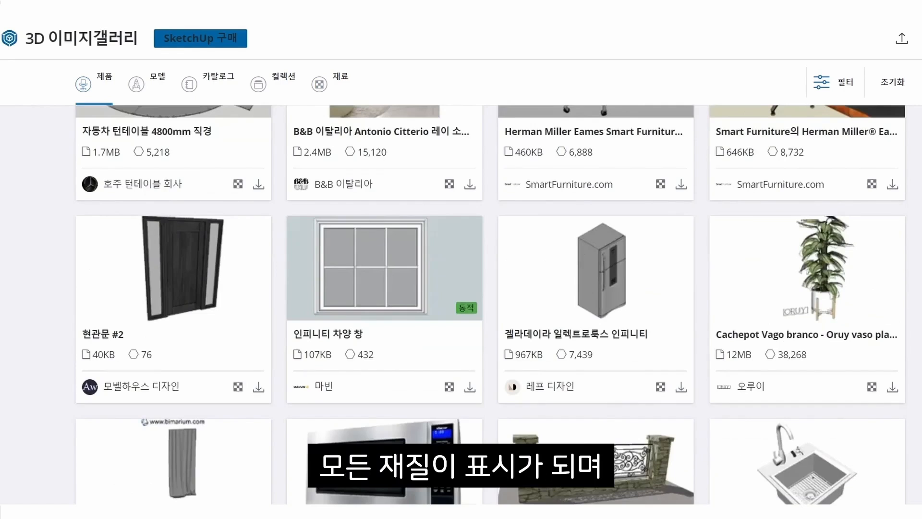
scroll(490, 307, "down", 7)
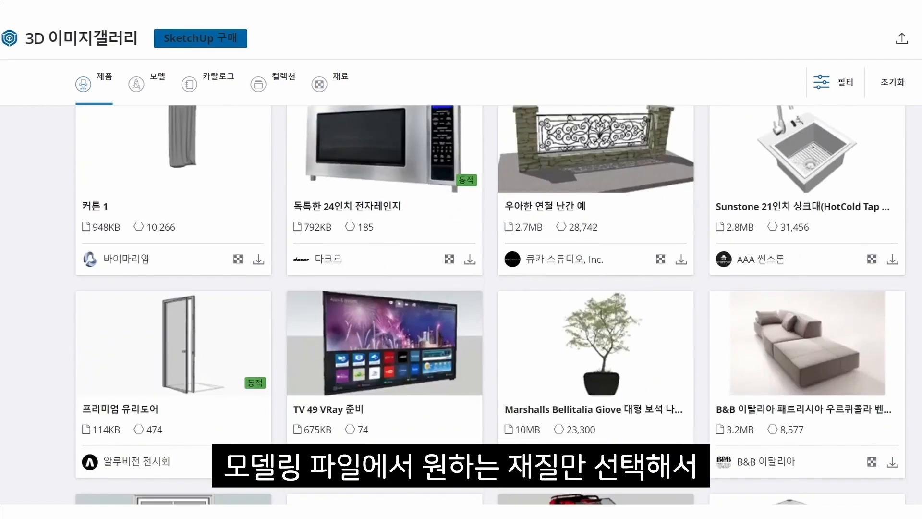
scroll(490, 307, "down", 7)
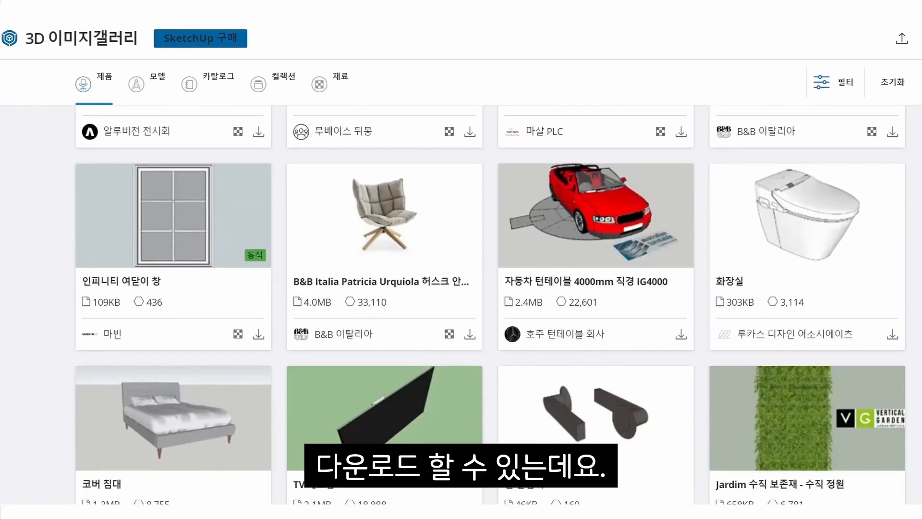
scroll(490, 308, "down", 7)
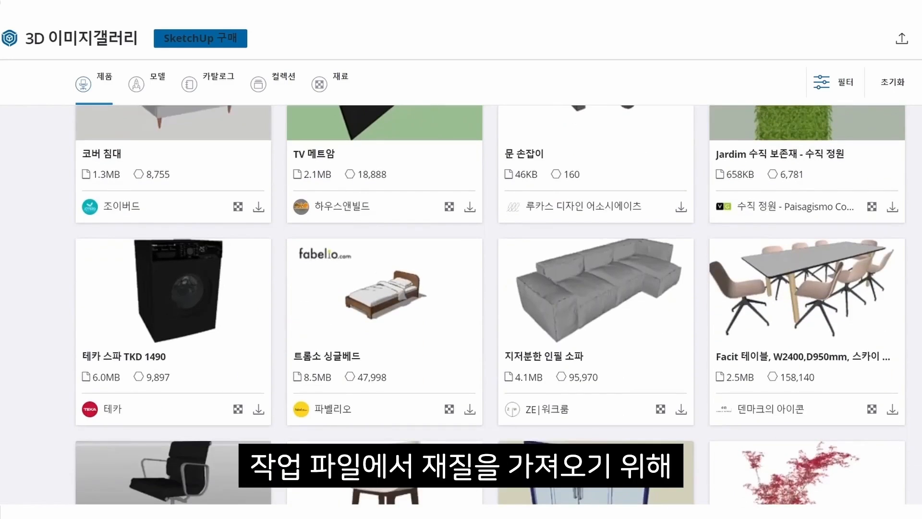
scroll(490, 308, "down", 7)
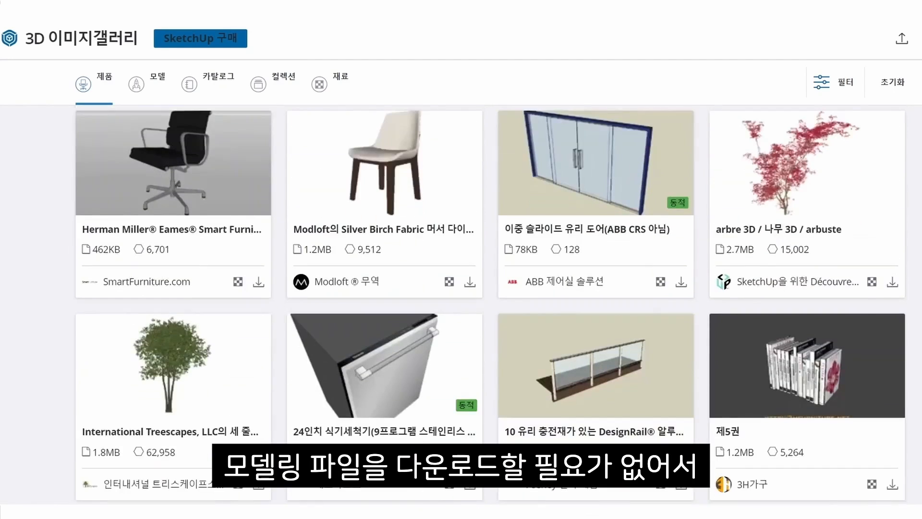
scroll(490, 307, "down", 9)
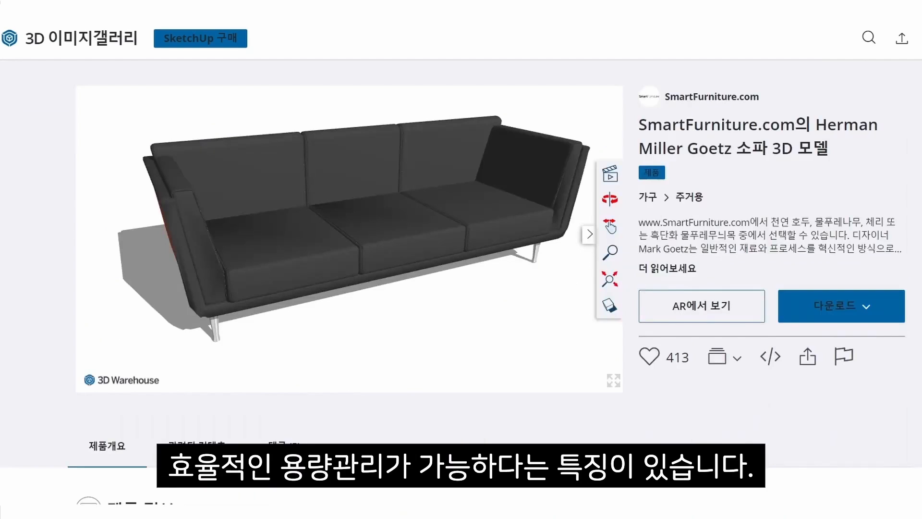
Orbit the Herman Miller Goetz sofa in its 3D viewer to inspect it from several angles.
left_click_drag(401, 255, 486, 290)
left_click_drag(243, 261, 331, 232)
left_click_drag(346, 269, 181, 251)
left_click_drag(478, 227, 259, 199)
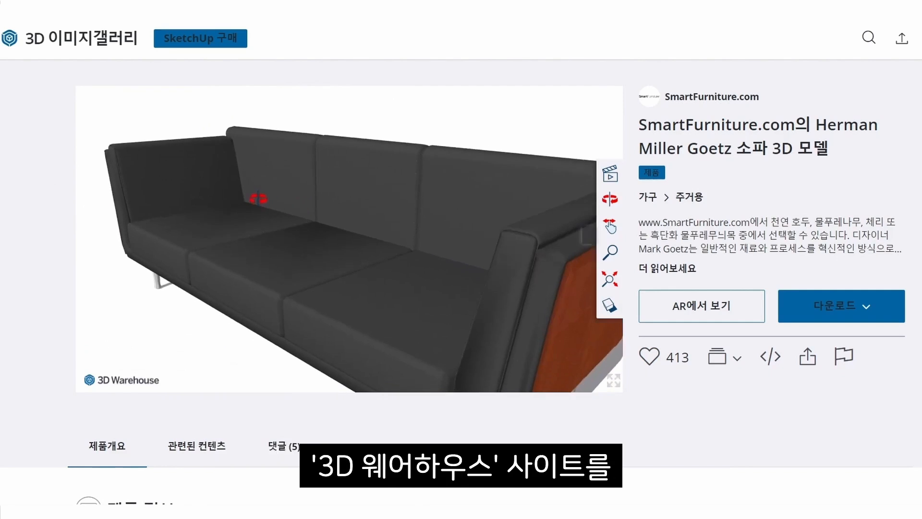
scroll(258, 198, "down", 5)
scroll(275, 208, "up", 5)
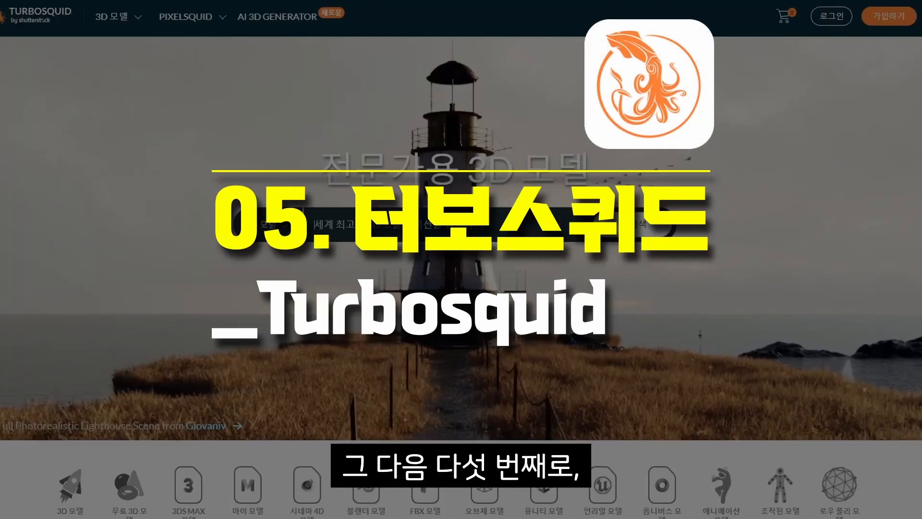
Switch to the TurboSquid site and browse the car, character and animal model categories on its home page.
scroll(461, 288, "down", 3)
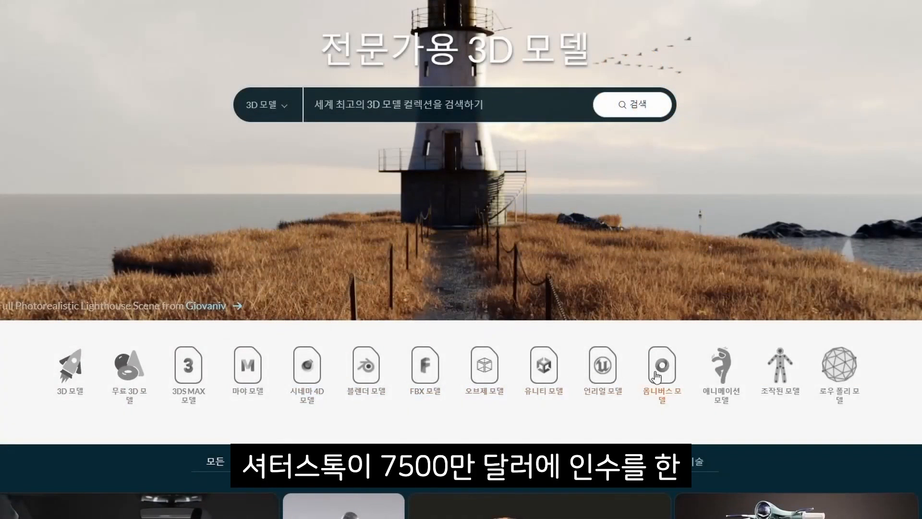
scroll(879, 380, "down", 7)
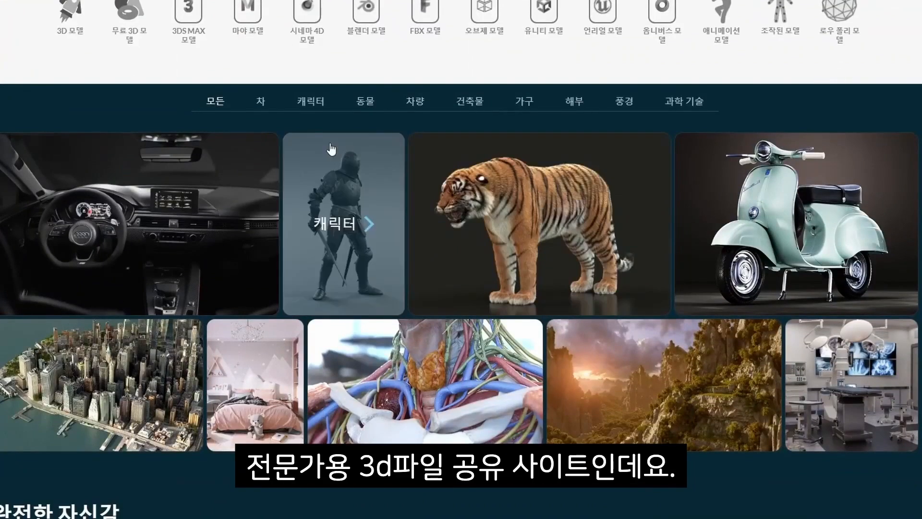
left_click(264, 104)
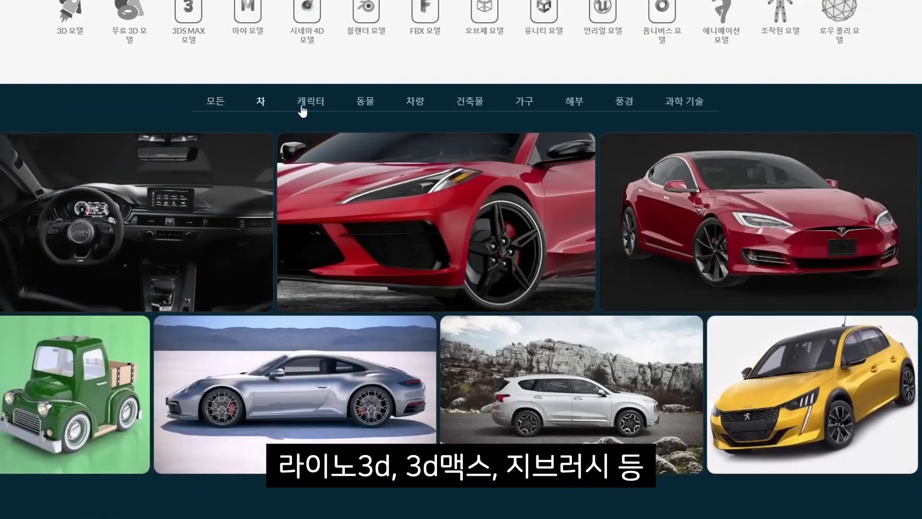
left_click(311, 106)
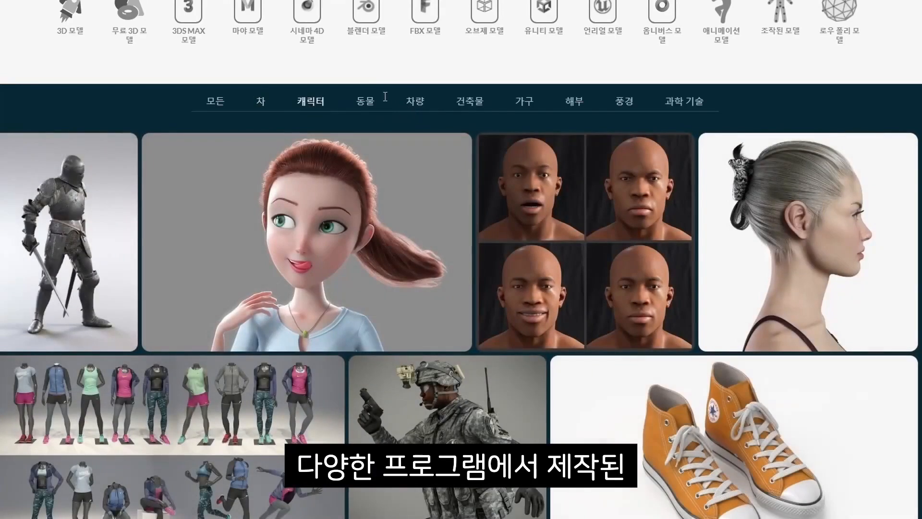
left_click(379, 102)
scroll(432, 86, "down", 3)
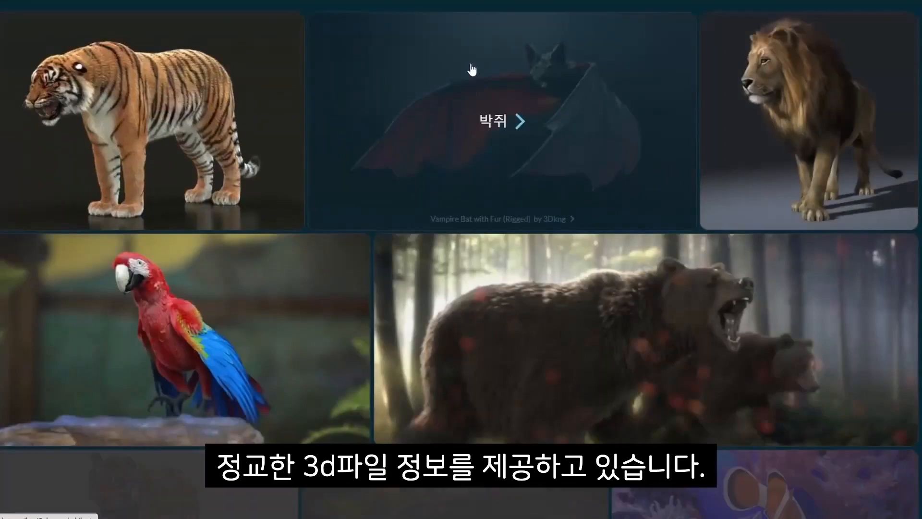
scroll(462, 260, "down", 2)
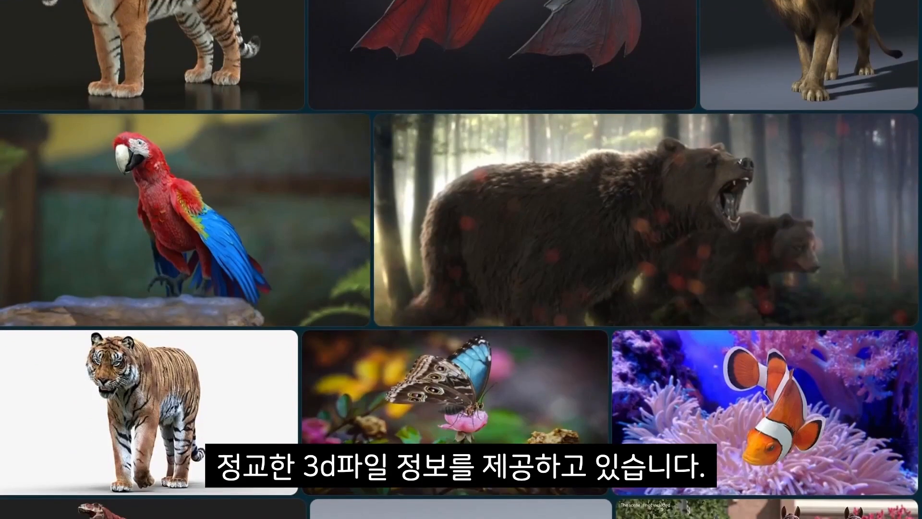
scroll(462, 260, "down", 8)
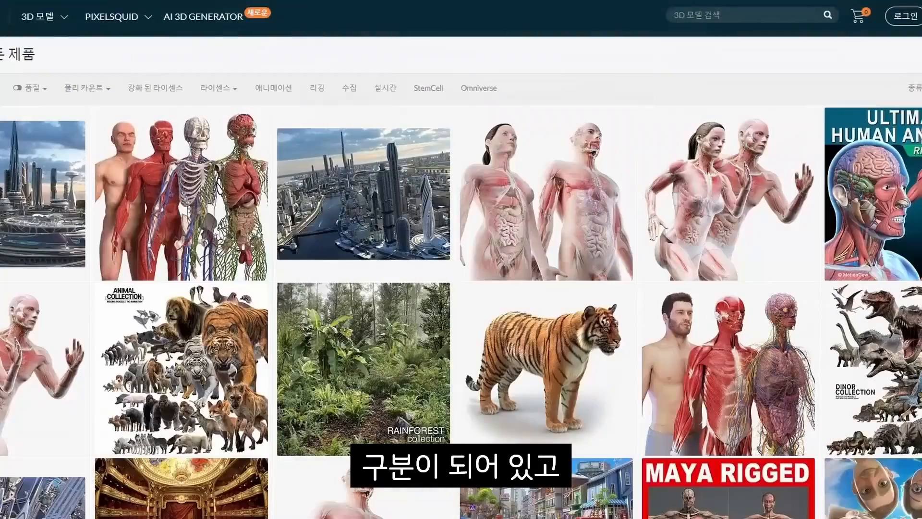
Examine TurboSquid's all-products listing, looking over the anatomy, city, animal, character, vehicle and scene collection models.
scroll(461, 259, "down", 5)
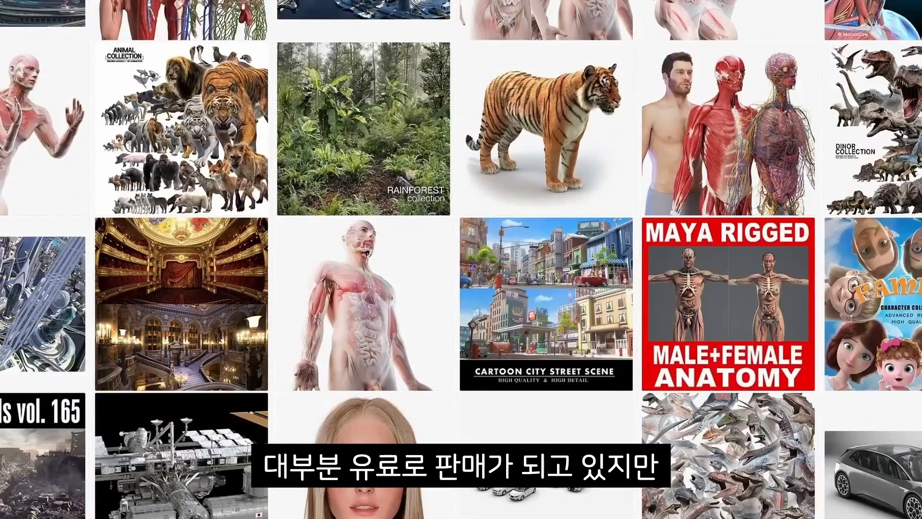
scroll(461, 259, "down", 8)
scroll(461, 259, "down", 5)
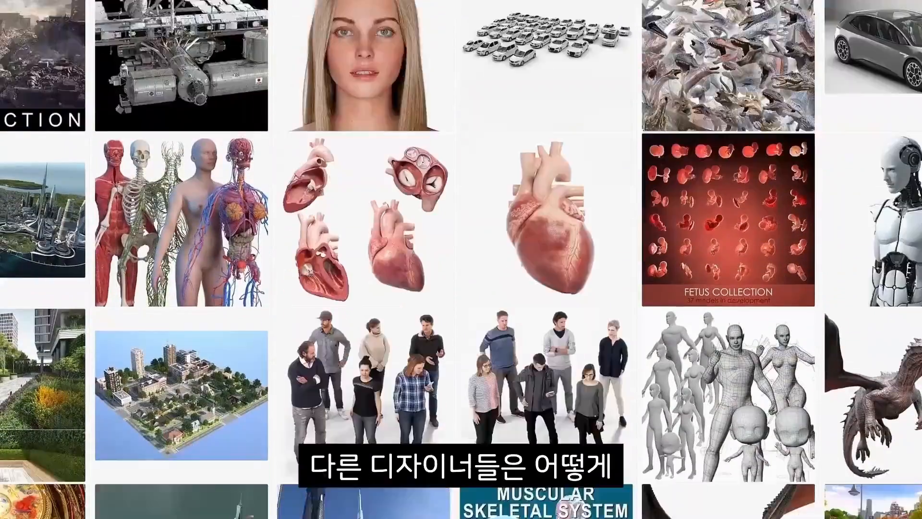
scroll(461, 259, "down", 10)
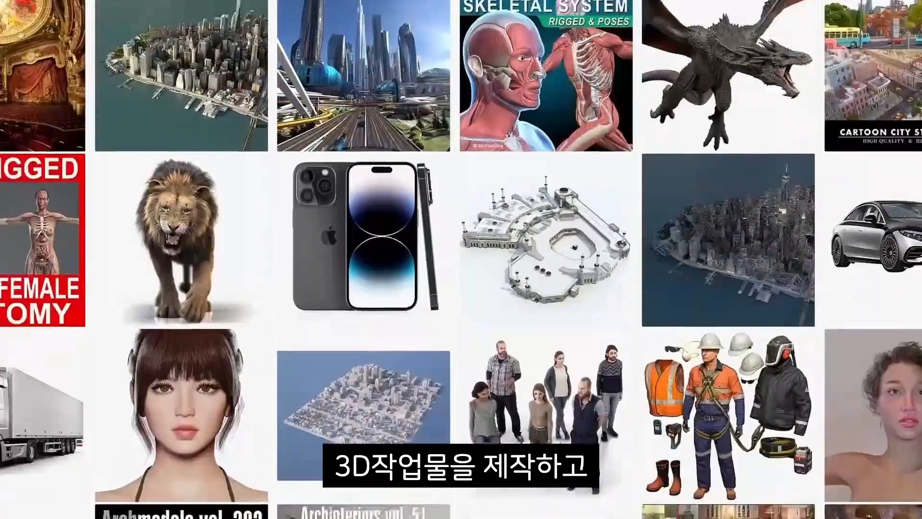
scroll(461, 259, "down", 8)
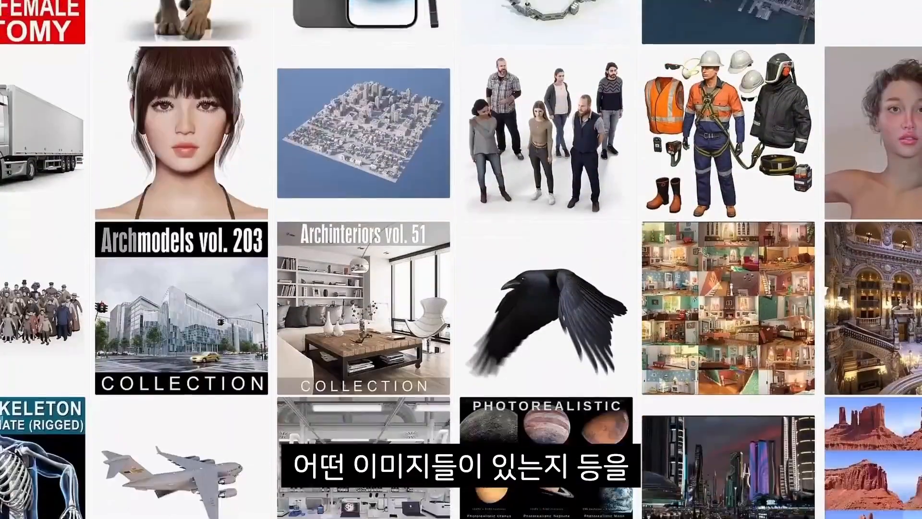
scroll(461, 259, "down", 10)
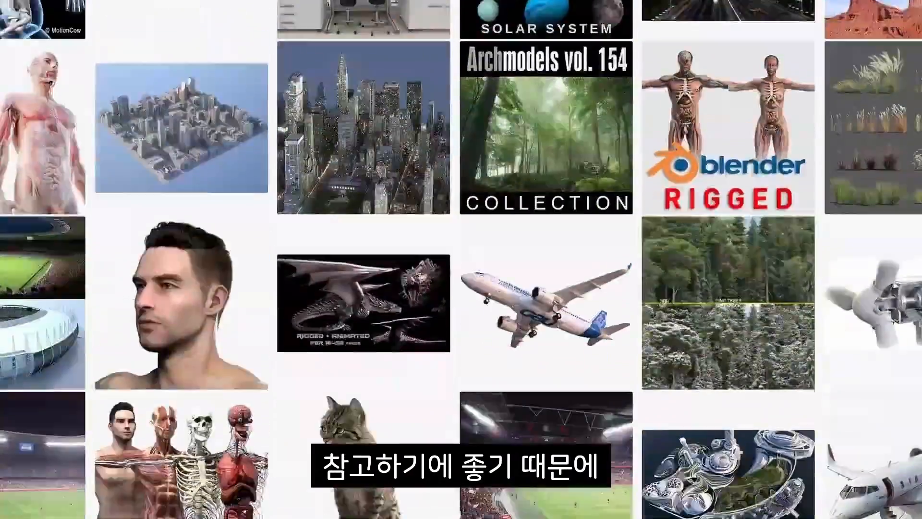
scroll(461, 259, "down", 8)
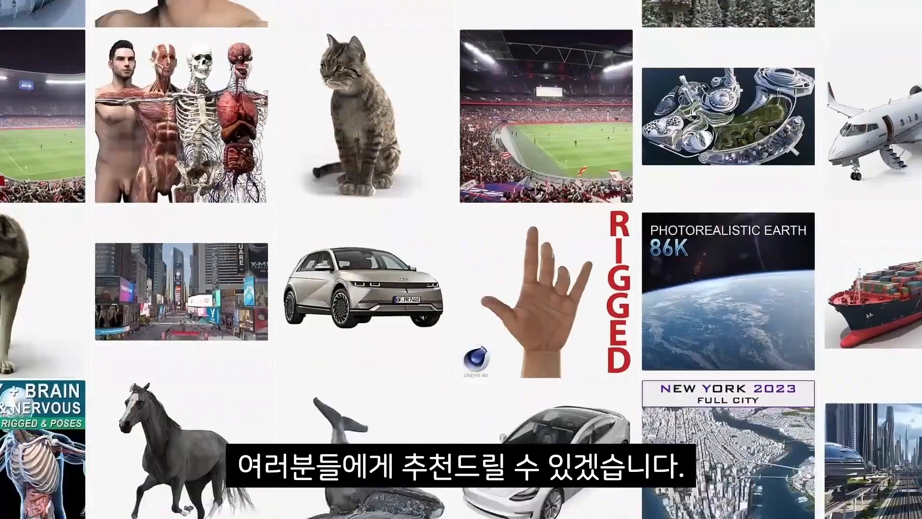
scroll(461, 259, "down", 3)
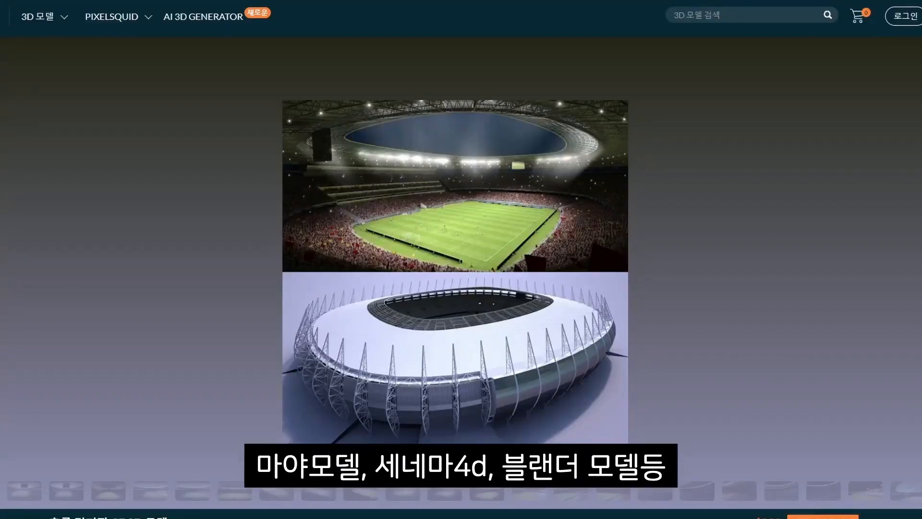
View the football stadium model's preview images one after another, covering its exterior, empty stands, crowd, daytime and night scenes.
left_click(0, 490)
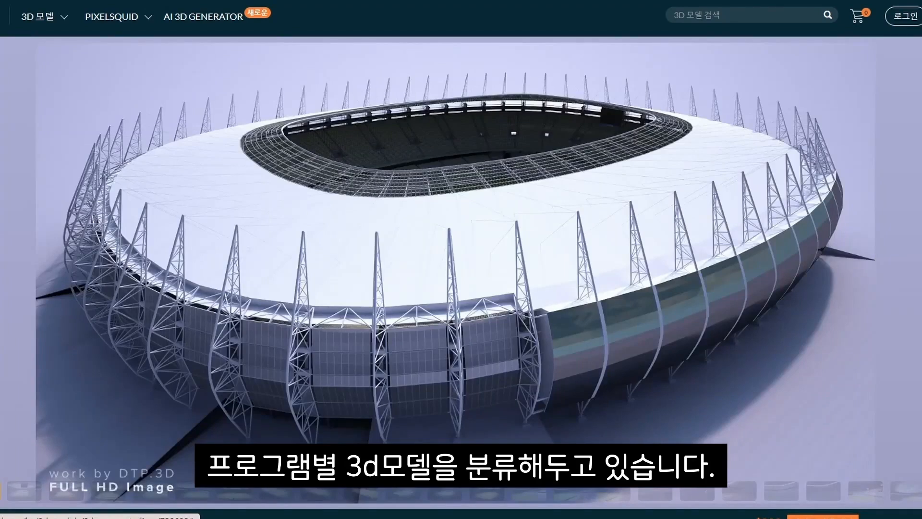
left_click(815, 216)
left_click(816, 216)
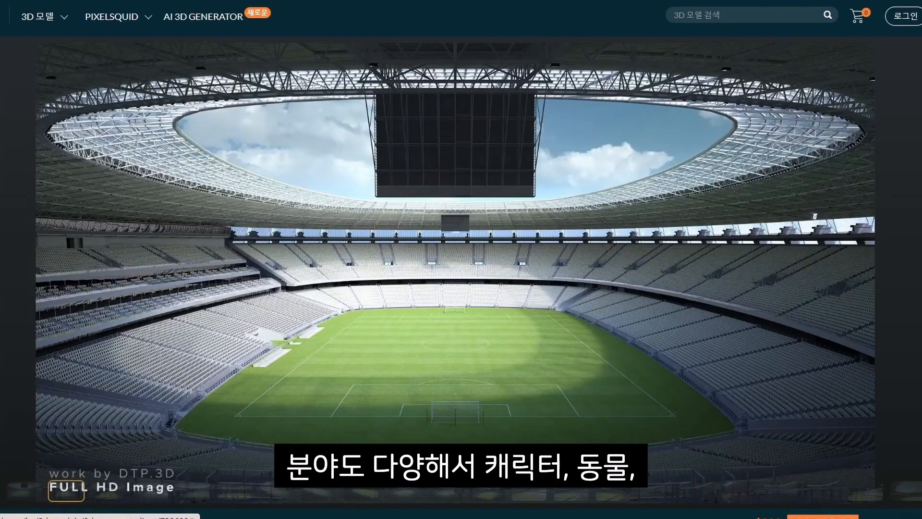
left_click(815, 216)
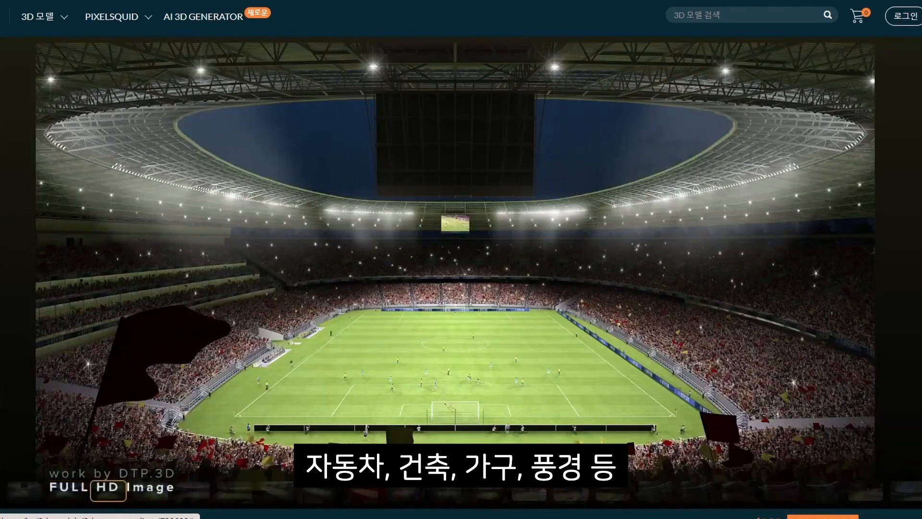
left_click(815, 216)
key("Right")
key("Right")
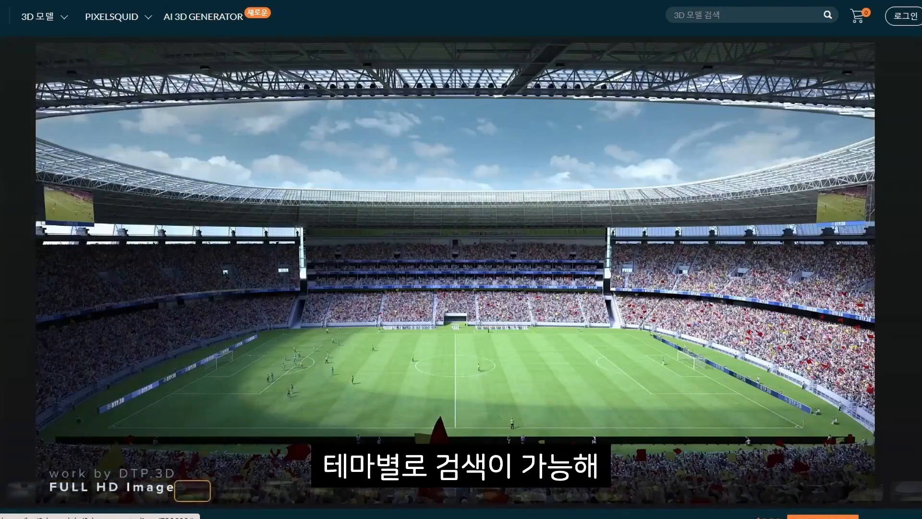
key("Right")
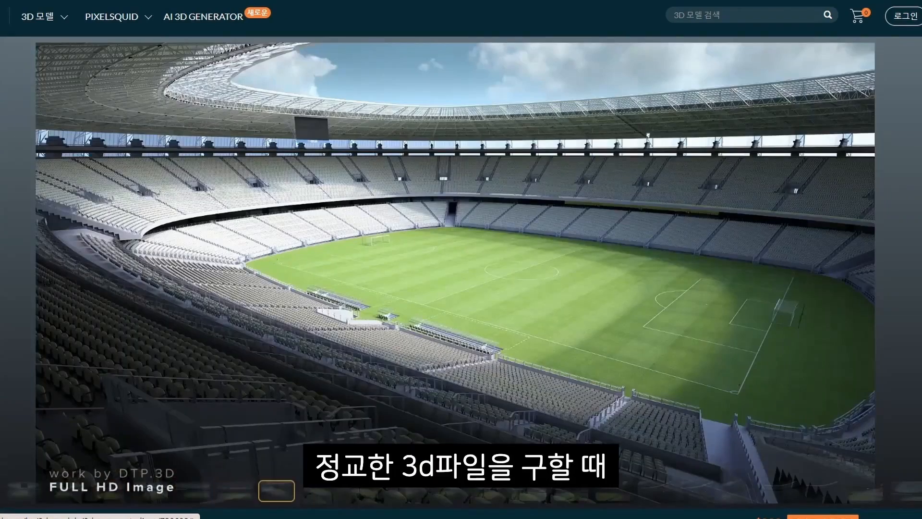
key("Right")
key("Right")
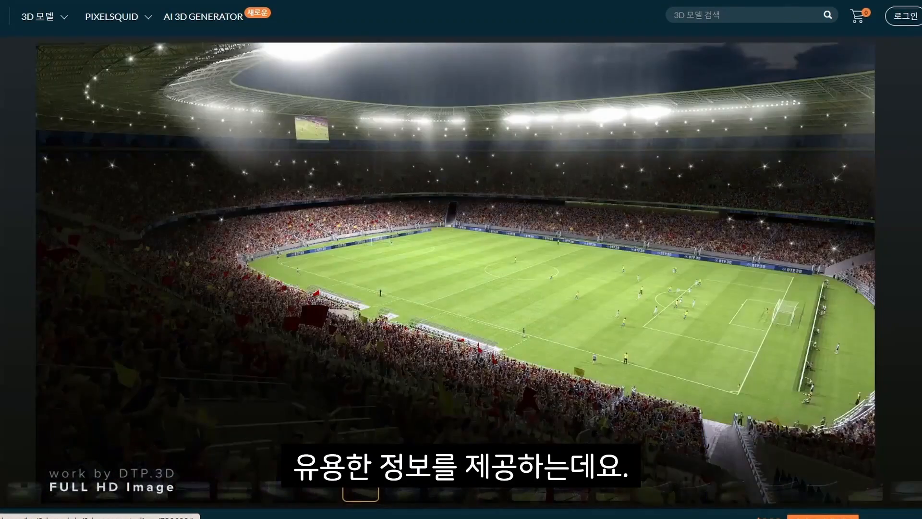
key("Right")
key("Right")
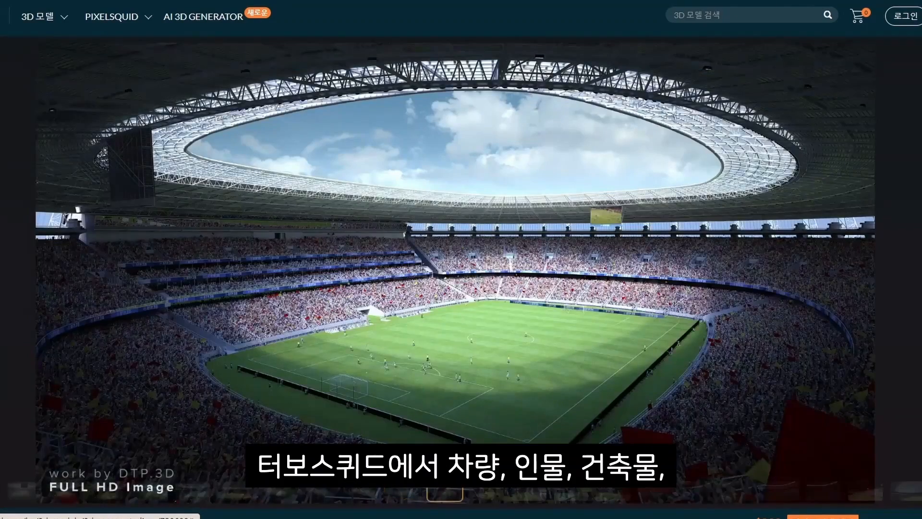
key("Right")
key("Right")
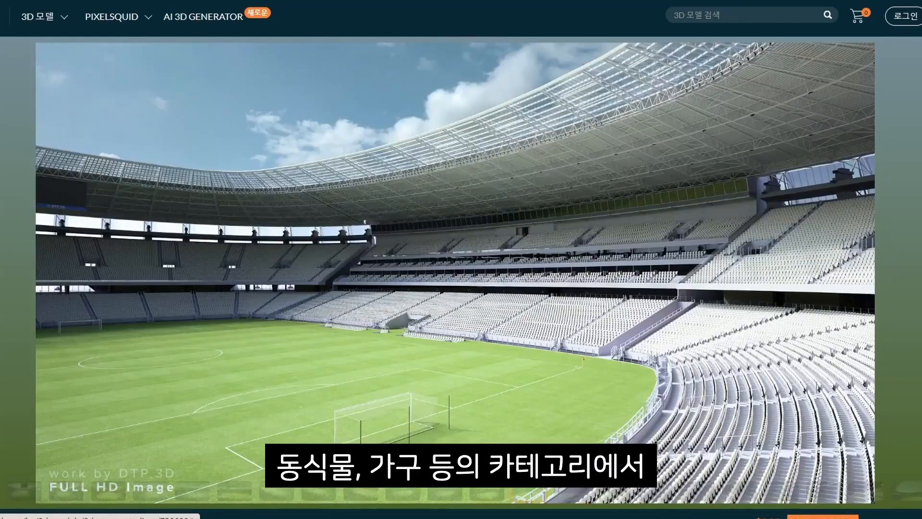
key("Right")
key("Right")
key("Right")
key("Right")
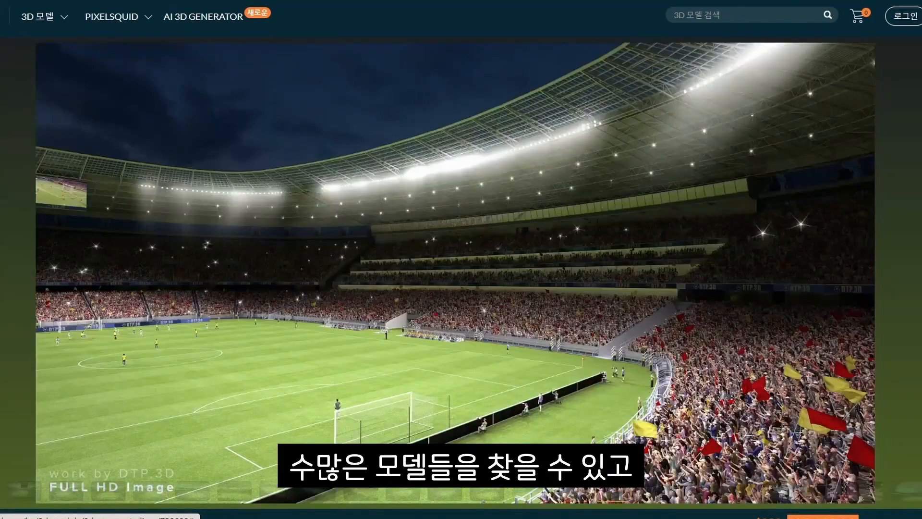
key("Right")
key("Right")
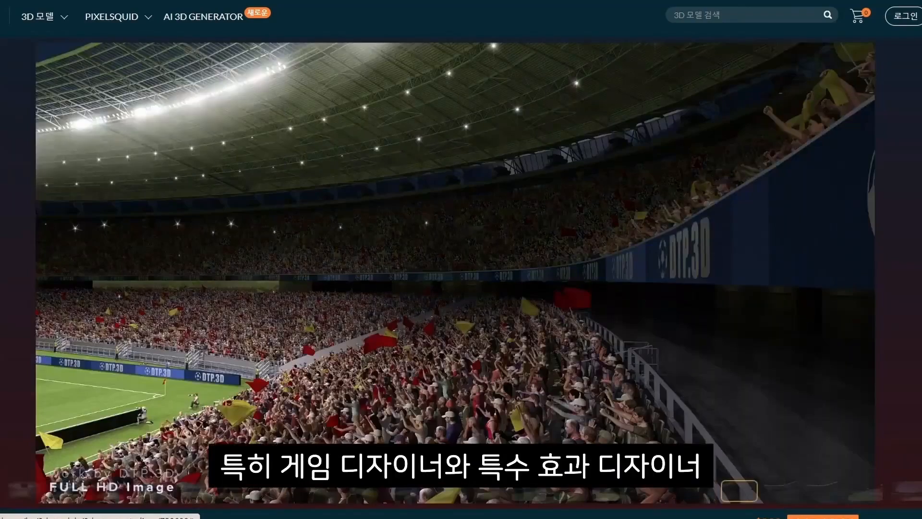
key("Right")
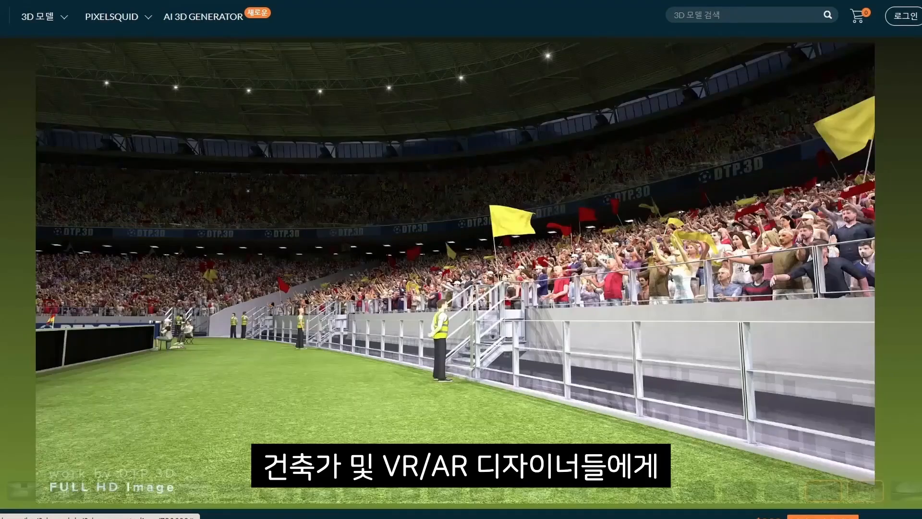
key("Right")
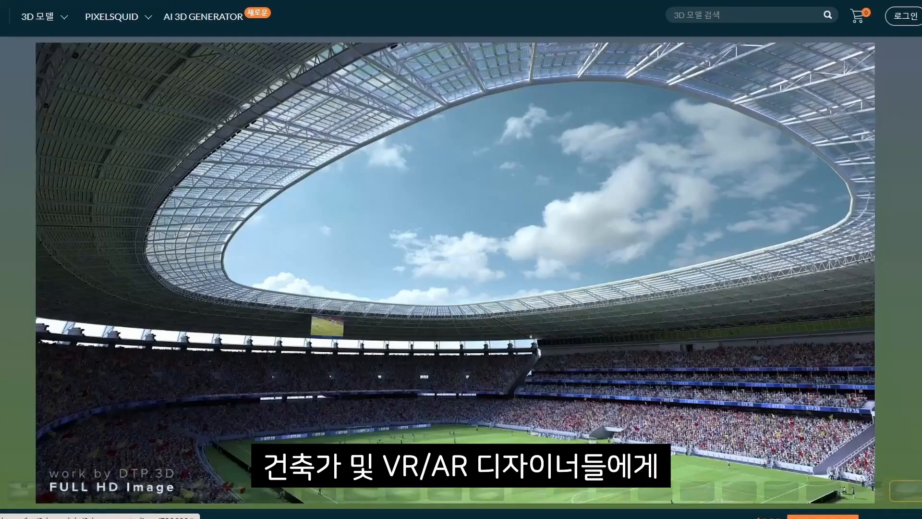
key("Right")
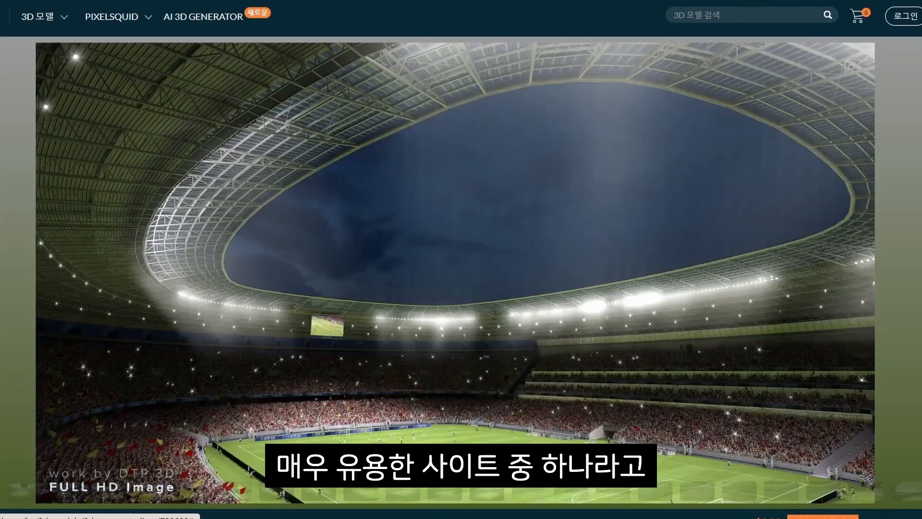
key("Right")
key("Right")
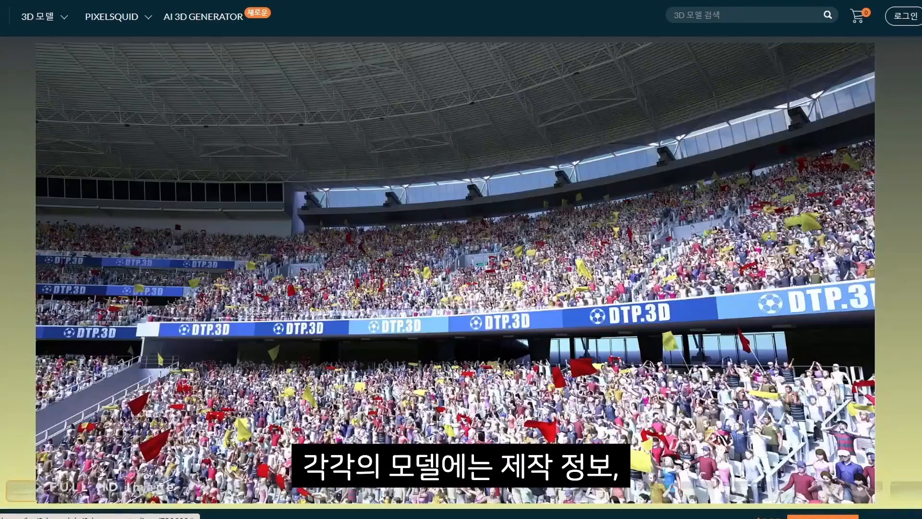
key("Right")
key("Right")
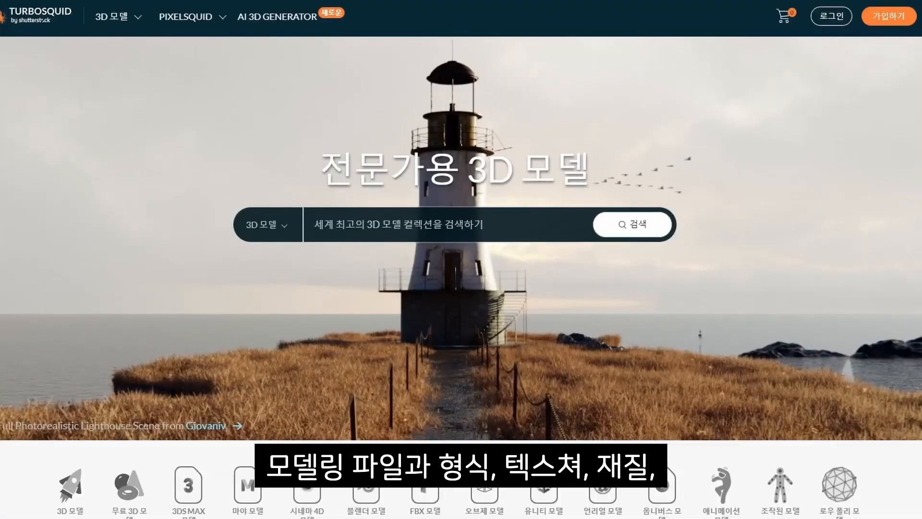
Review TurboSquid's home page again, from the file-format categories to the car, character and animal galleries.
scroll(461, 260, "down", 3)
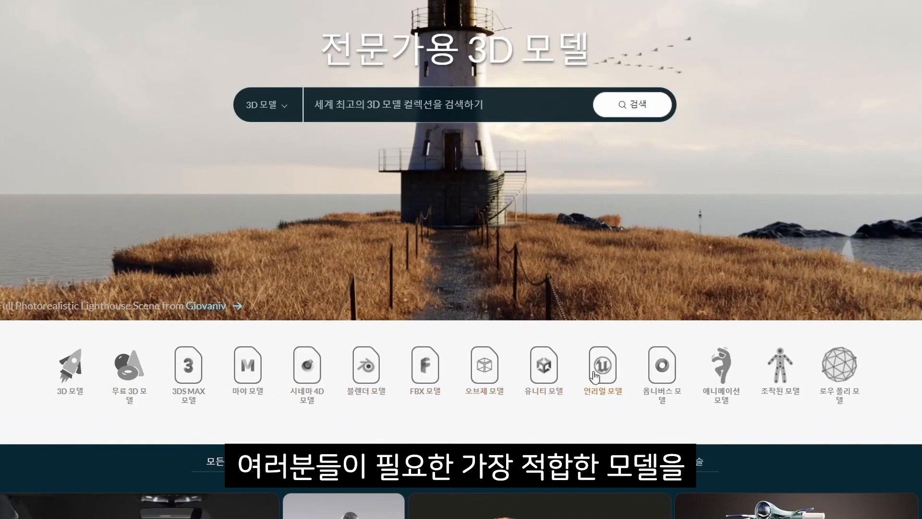
scroll(877, 380, "down", 8)
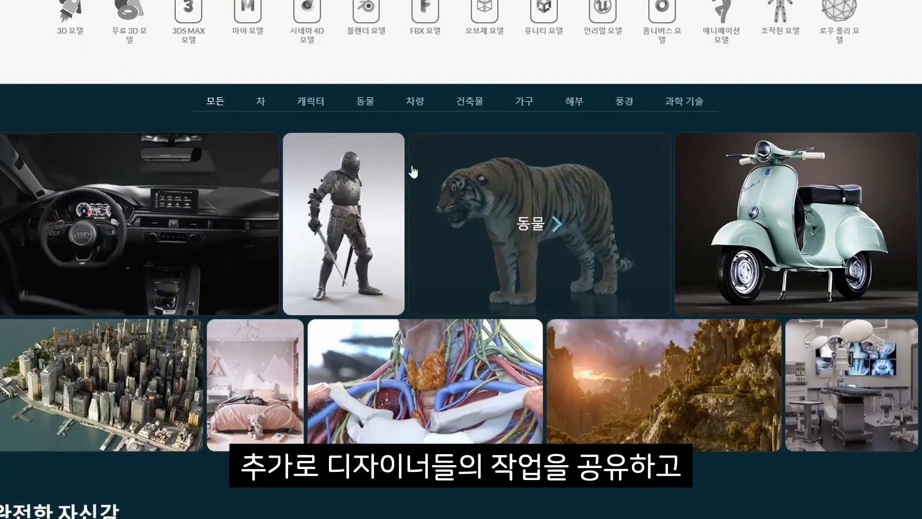
left_click(262, 106)
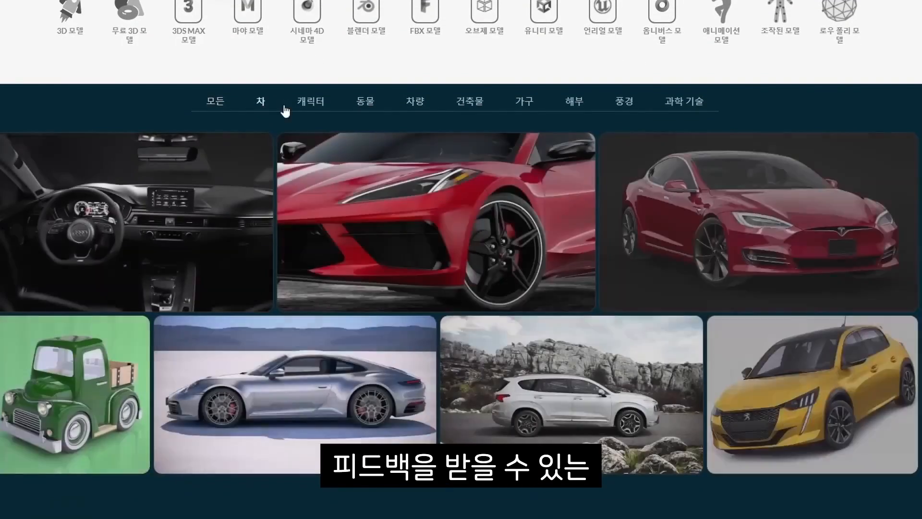
left_click(311, 107)
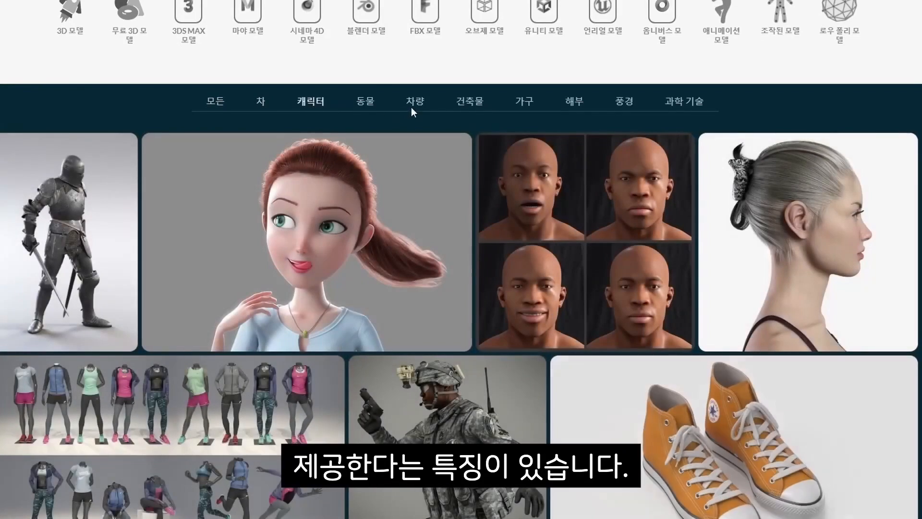
left_click(383, 102)
scroll(461, 144, "down", 3)
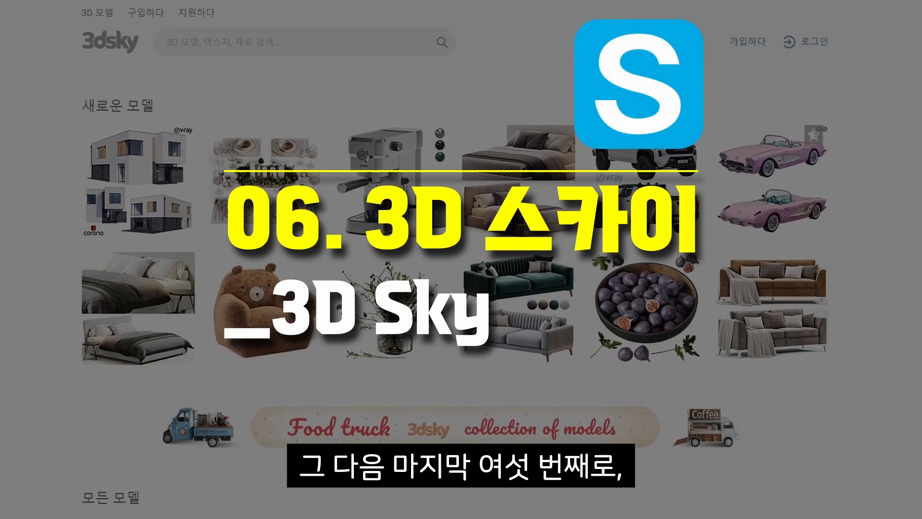
List the sofa models in 3dsky's furniture category, restrict them to free ones, and look through the listing.
scroll(321, 327, "down", 5)
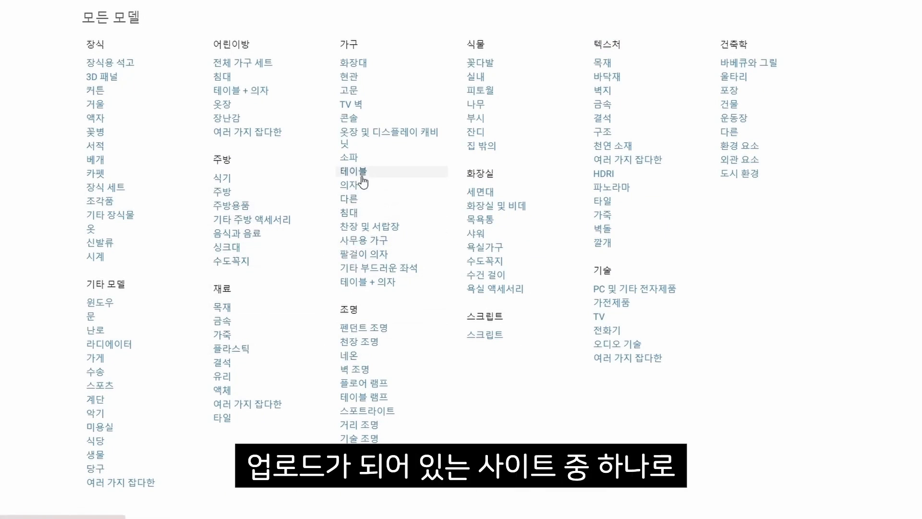
left_click(367, 160)
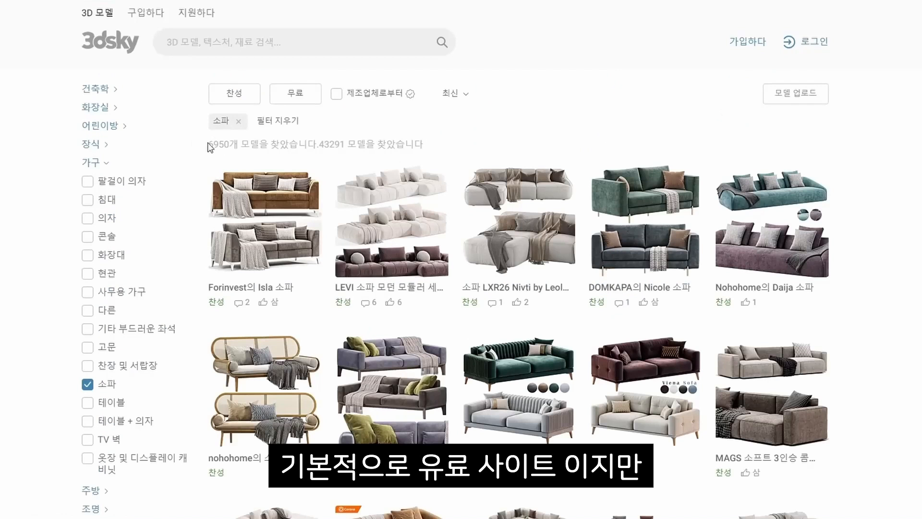
left_click(293, 96)
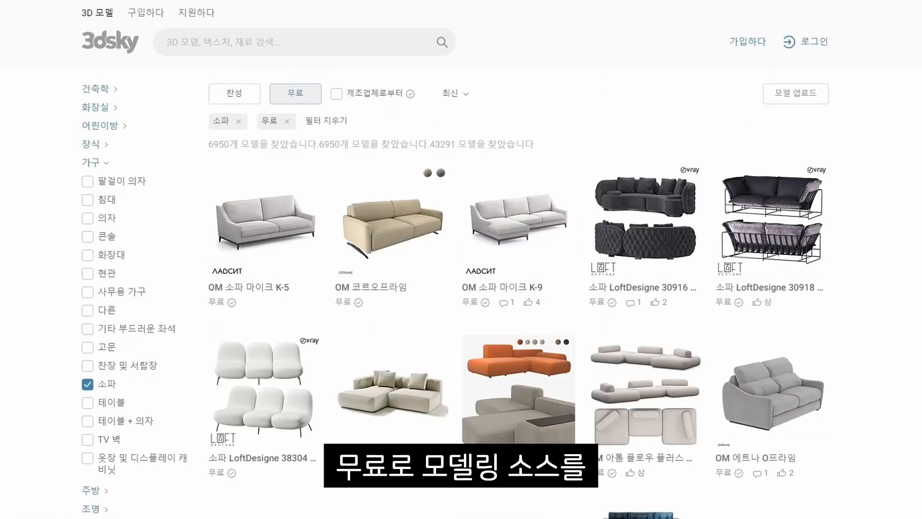
scroll(454, 259, "down", 3)
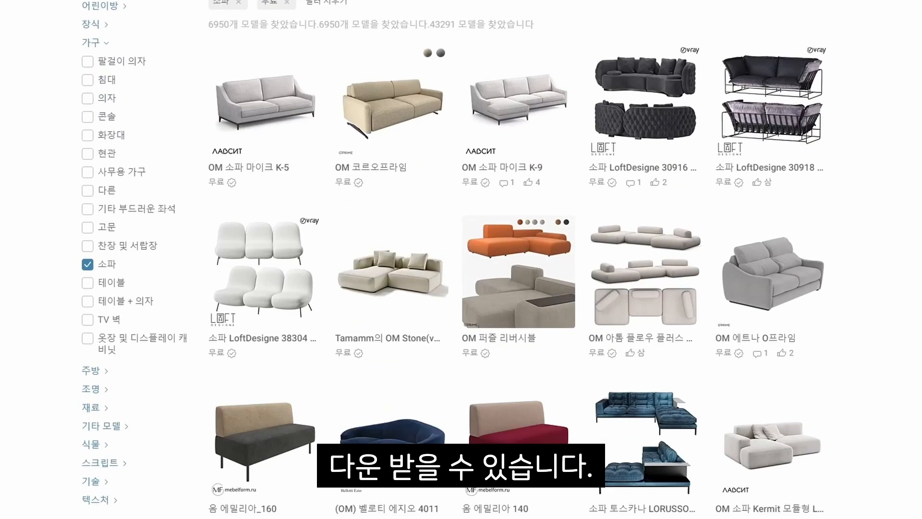
scroll(454, 259, "down", 3)
scroll(454, 260, "down", 6)
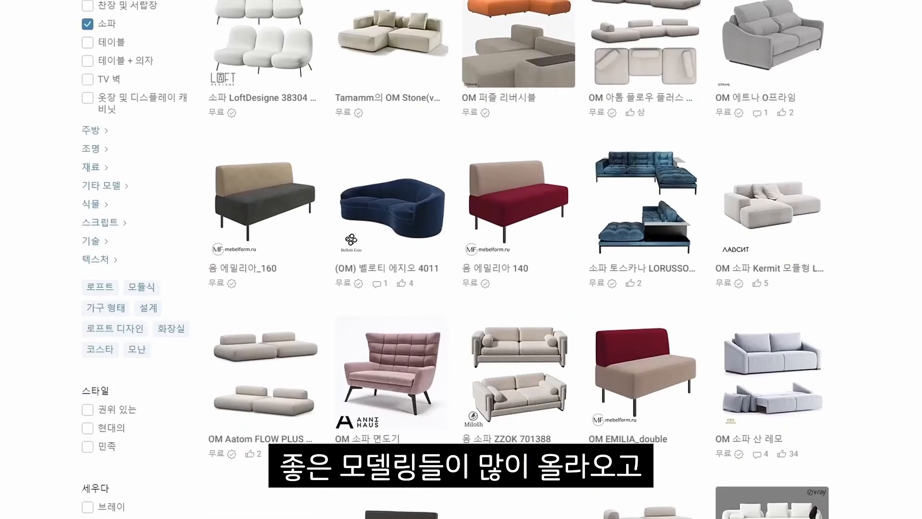
scroll(454, 260, "down", 9)
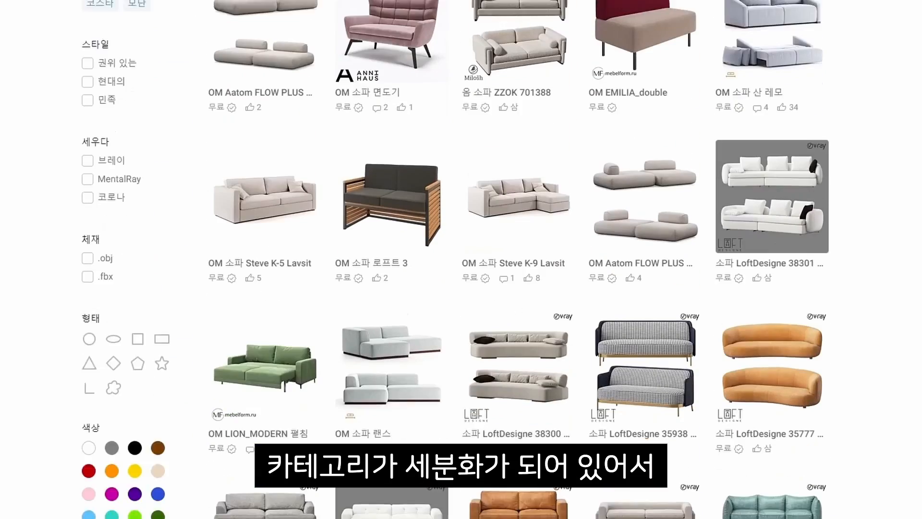
scroll(769, 120, "down", 3)
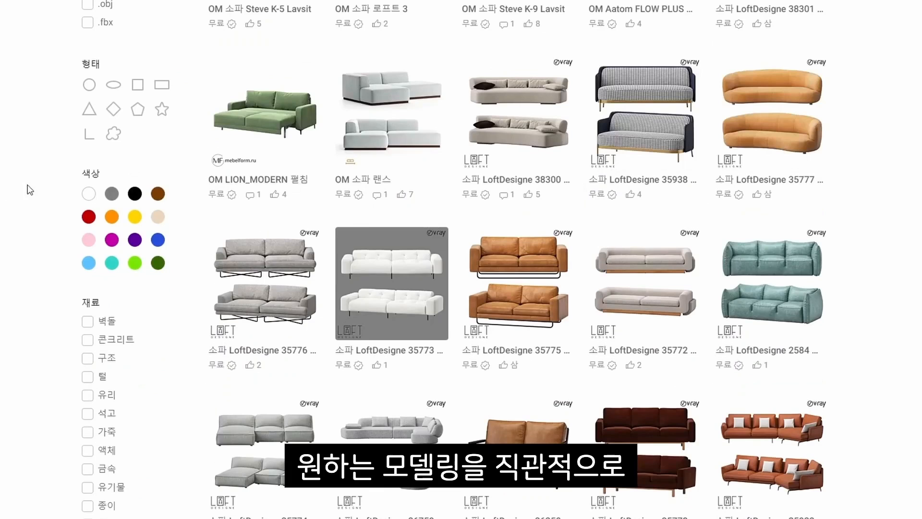
Filter the free sofas by yellow, switch the colour filter to light blue, and look over the matching models.
left_click(136, 220)
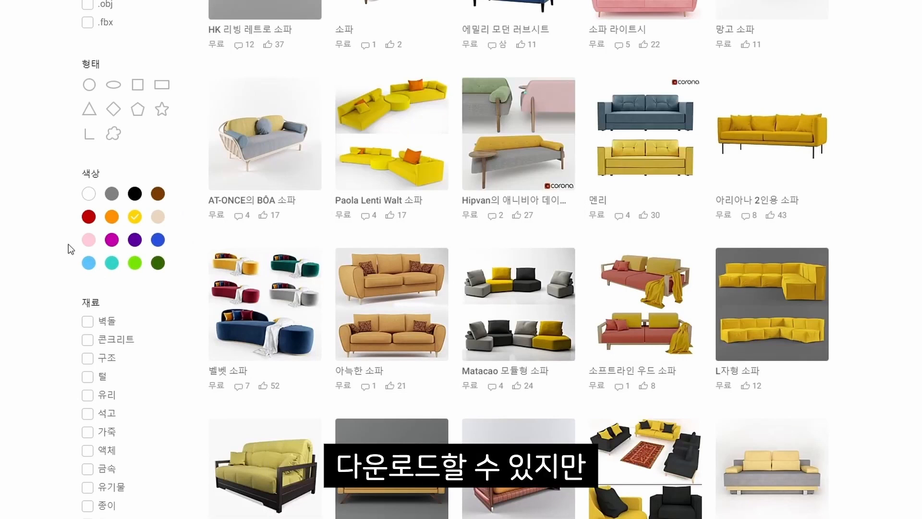
left_click(87, 264)
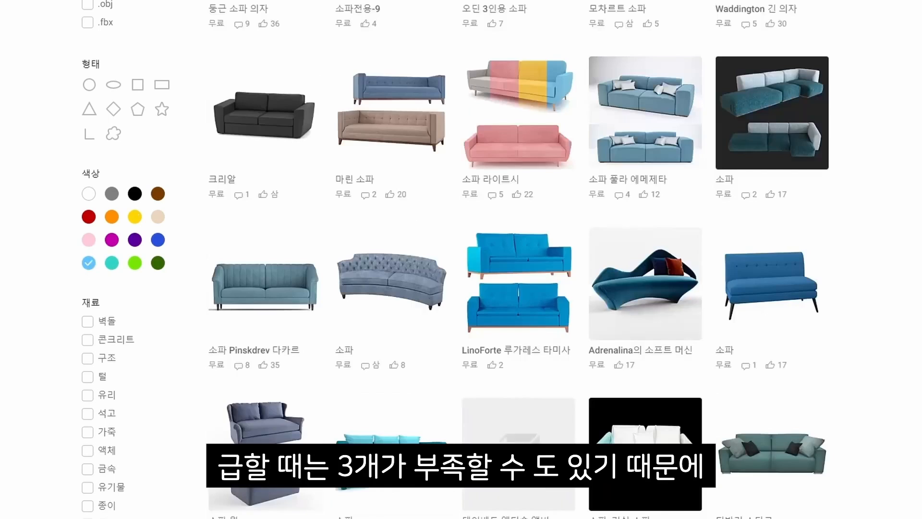
scroll(518, 259, "down", 5)
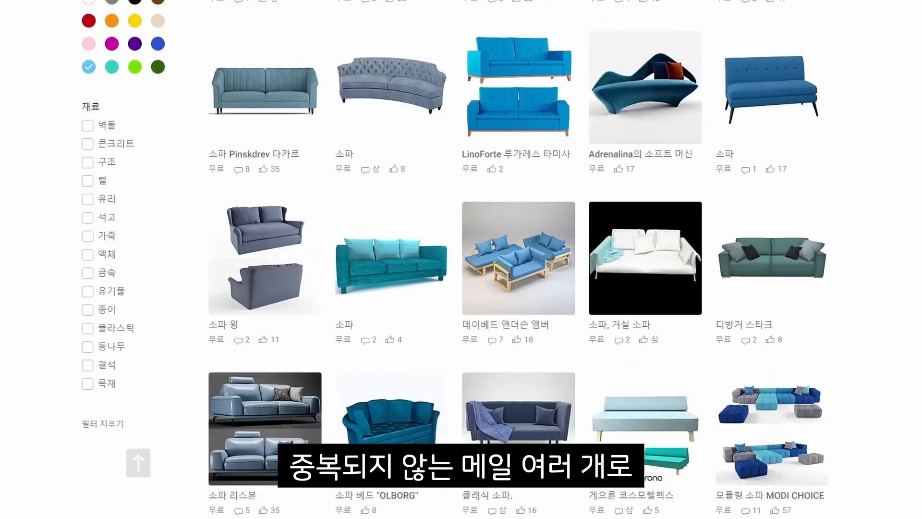
scroll(275, 167, "down", 7)
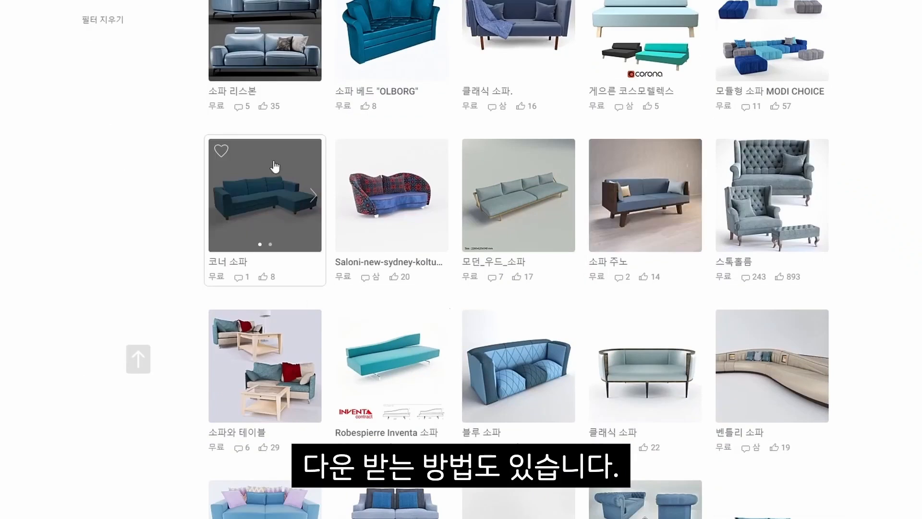
Open the free blue corner sofa model and review its rear-view image, specifications, comments and similar models.
left_click(274, 166)
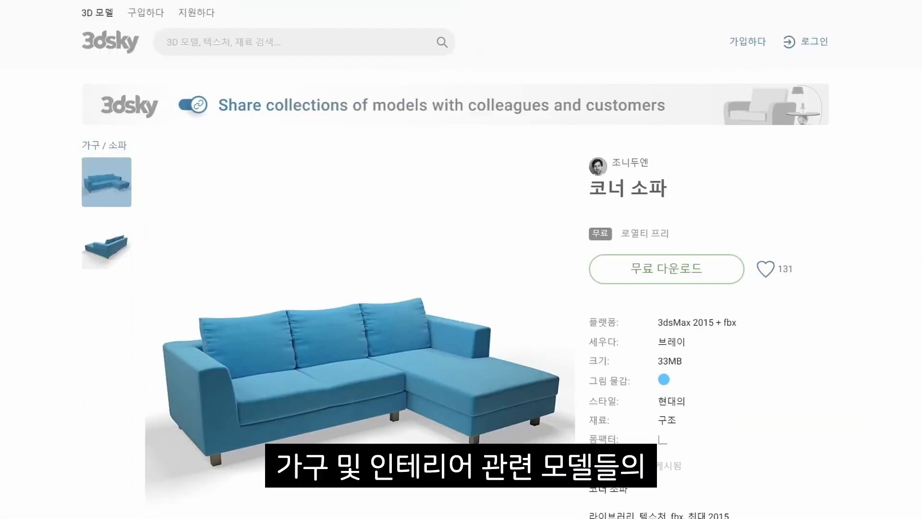
scroll(903, 169, "down", 3)
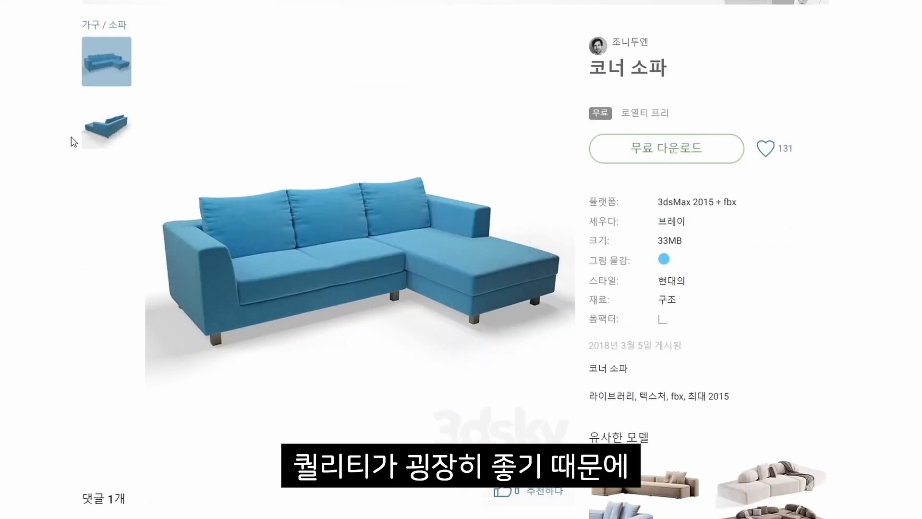
left_click(86, 136)
scroll(86, 137, "down", 5)
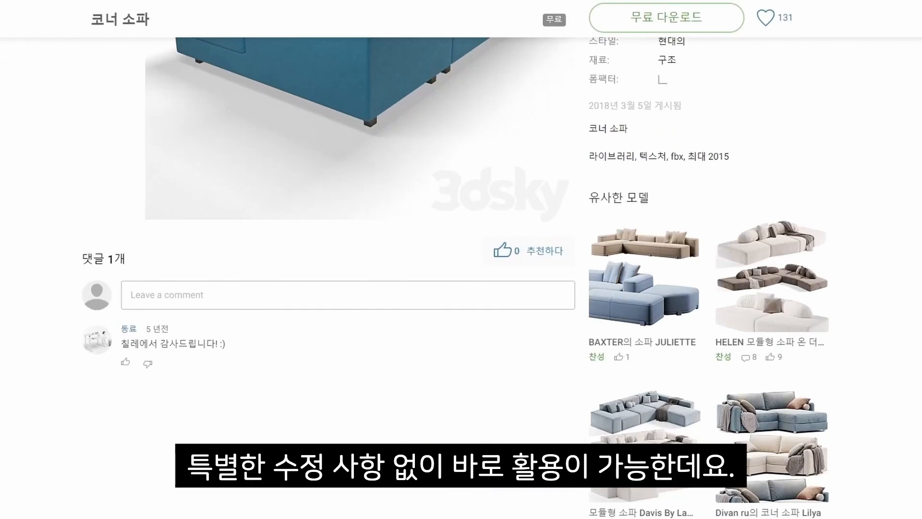
scroll(597, 272, "up", 8)
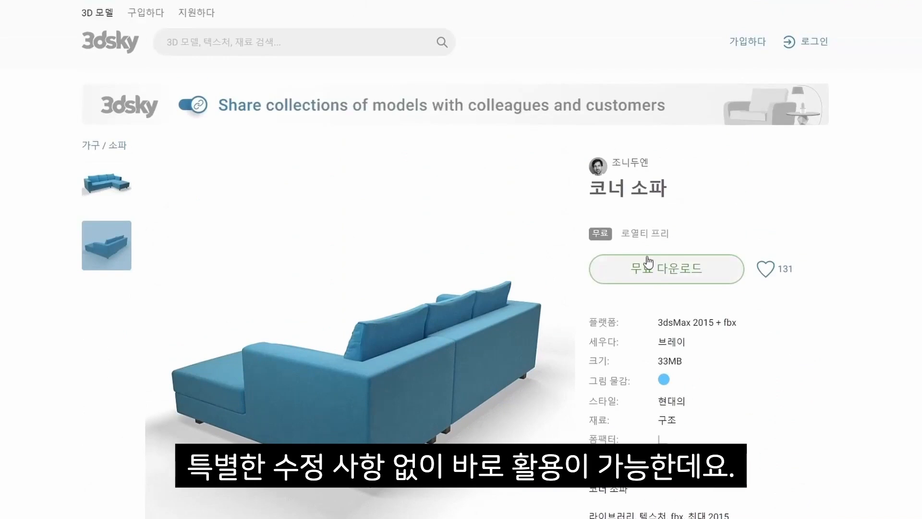
Return to 3dsky's home page, open the tableware category under kitchen, and show only the free models.
left_click(111, 51)
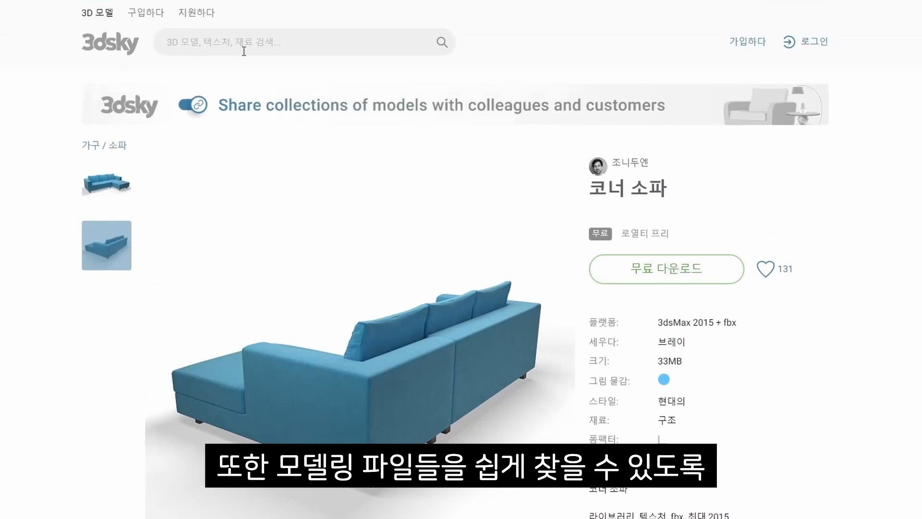
scroll(780, 168, "down", 10)
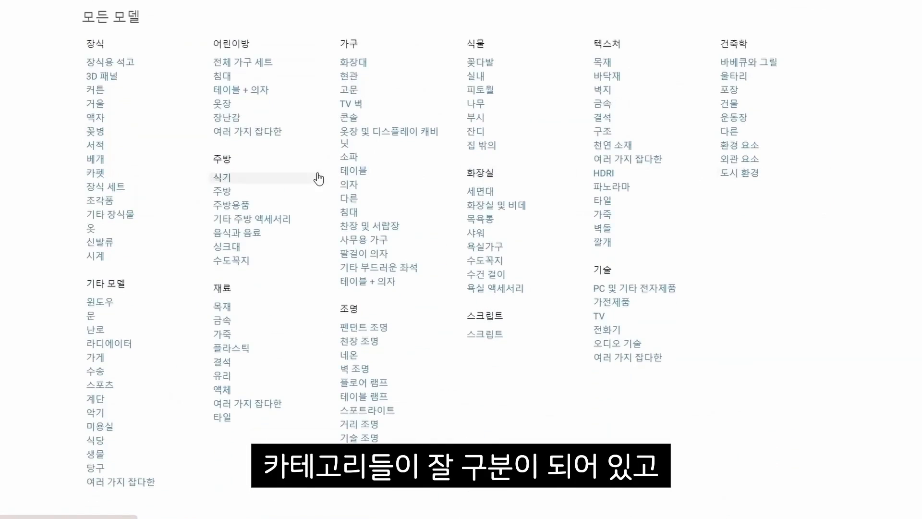
left_click(261, 195)
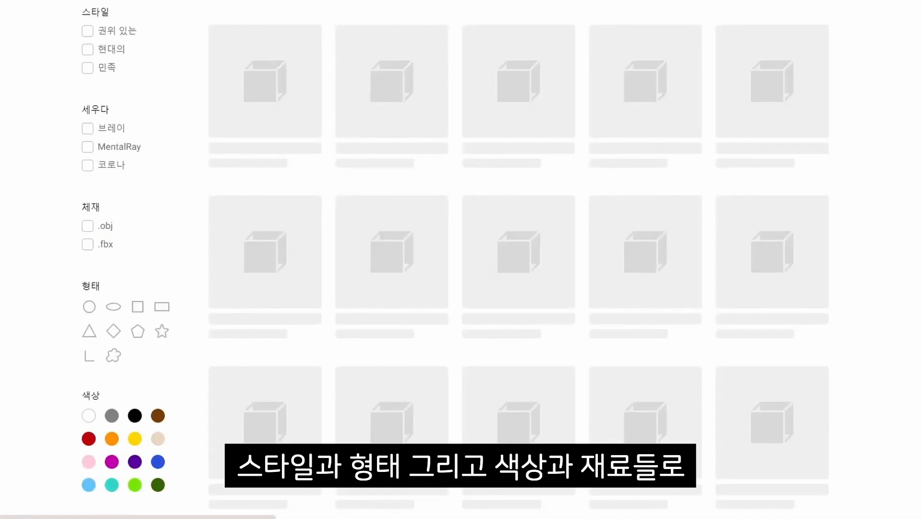
scroll(461, 259, "up", 10)
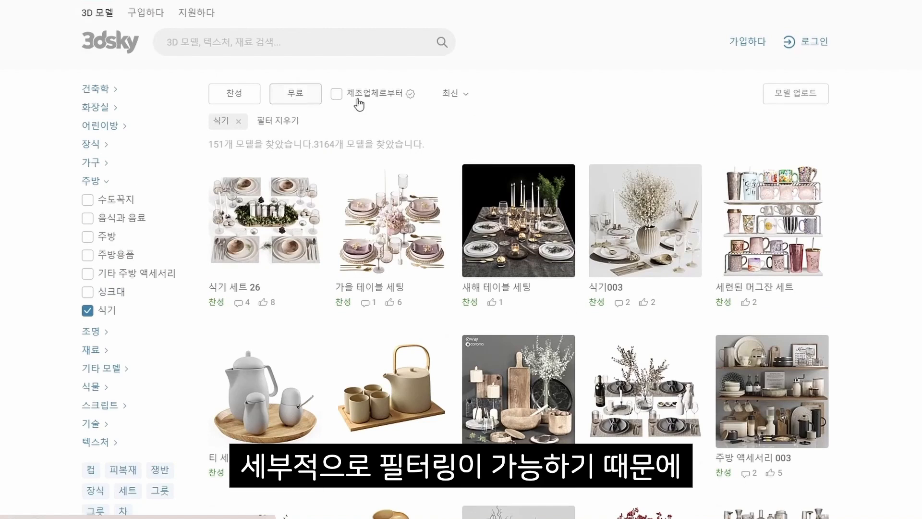
left_click(295, 94)
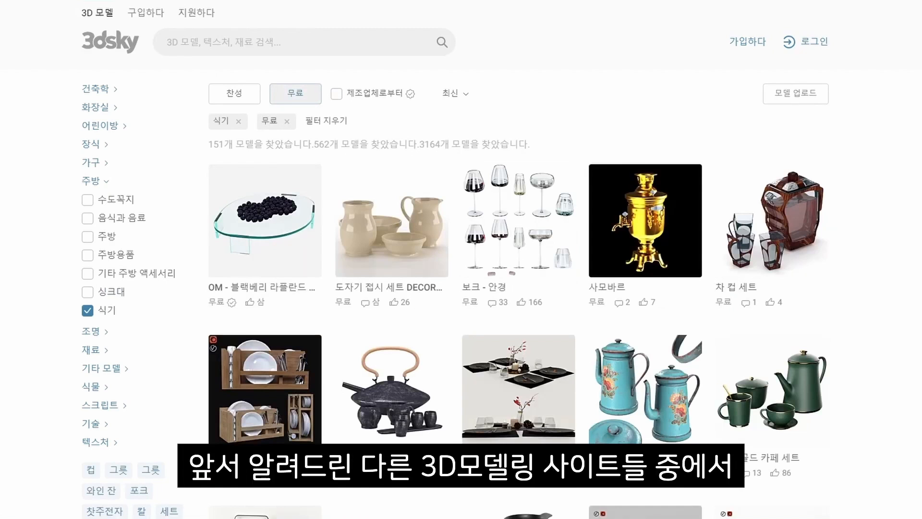
Look through the free tableware models and bring up the enlarged preview of the black table setting.
scroll(461, 259, "down", 15)
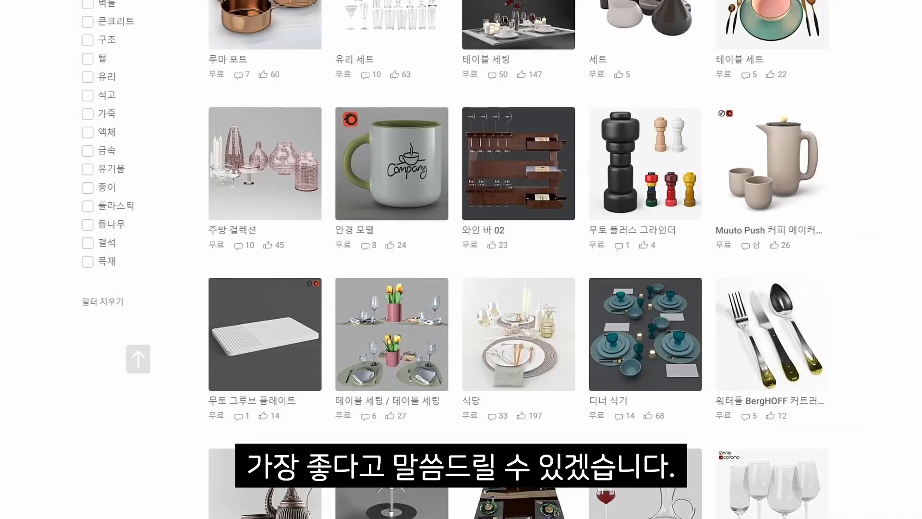
scroll(461, 259, "down", 5)
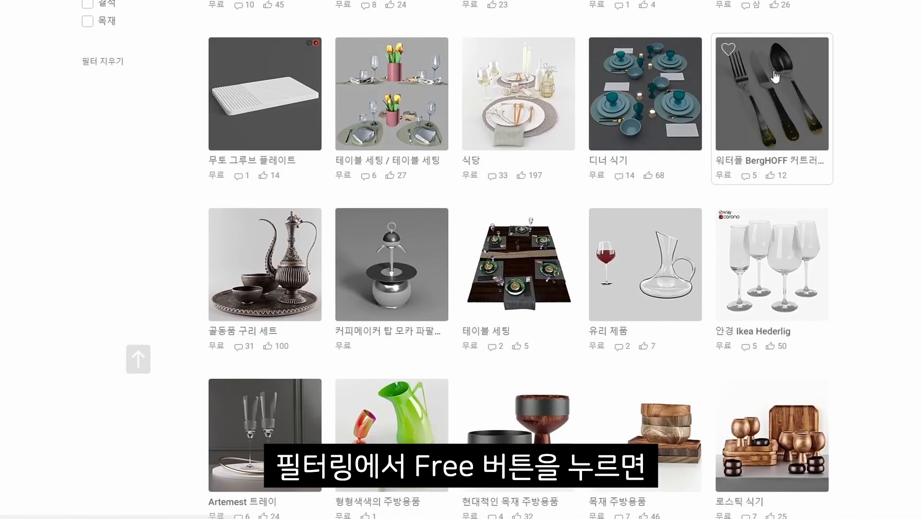
scroll(774, 76, "down", 7)
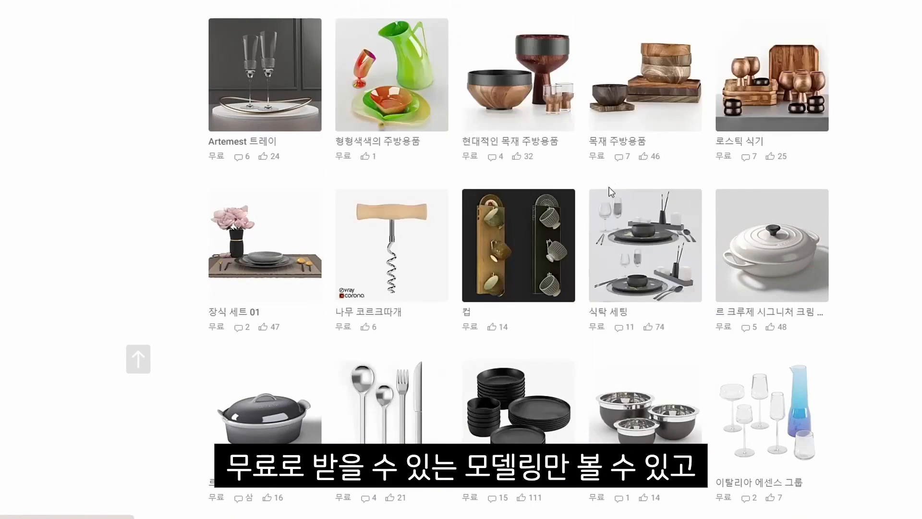
mouse_move(541, 248)
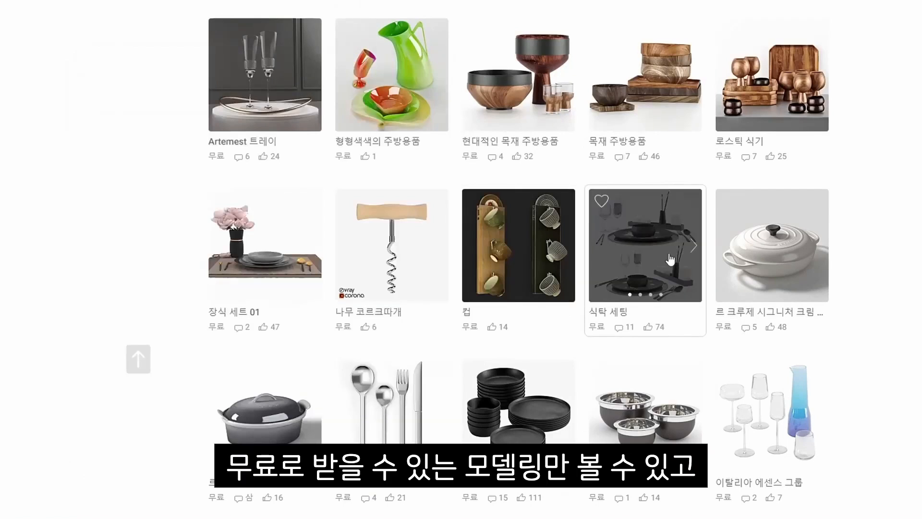
mouse_move(673, 259)
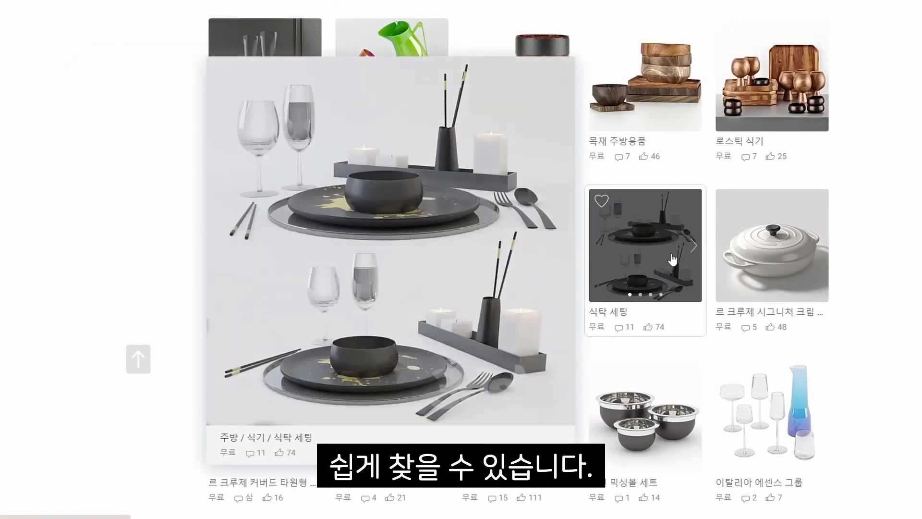
Open the black table setting model's page and review its details, comments and similar models.
left_click(673, 259)
scroll(673, 259, "down", 2)
scroll(462, 260, "down", 4)
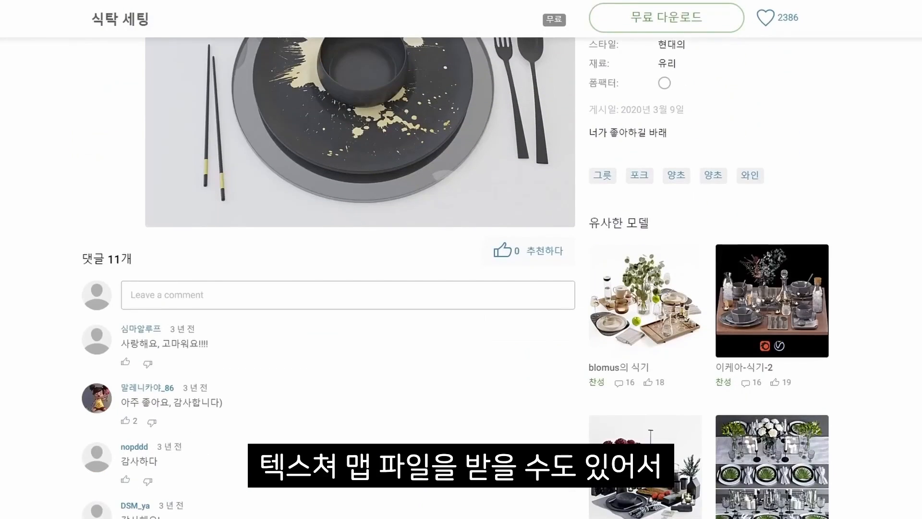
scroll(461, 259, "down", 5)
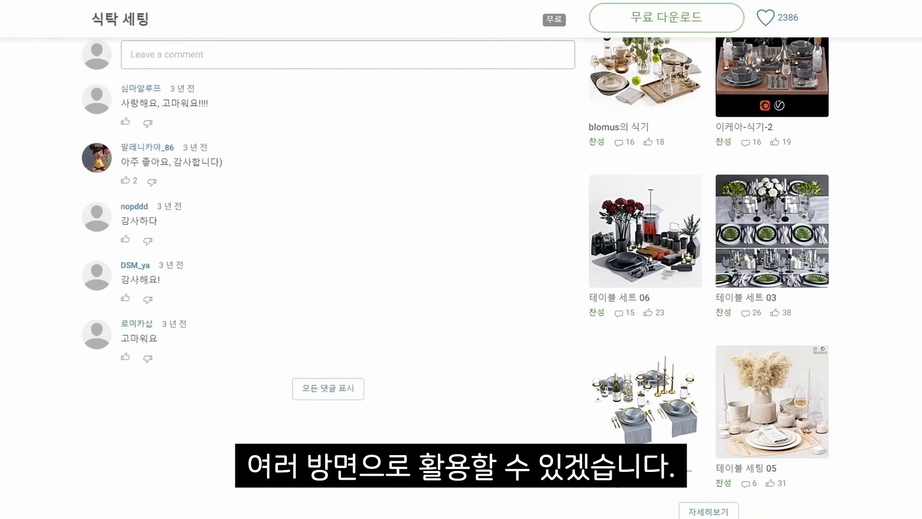
scroll(714, 161, "up", 12)
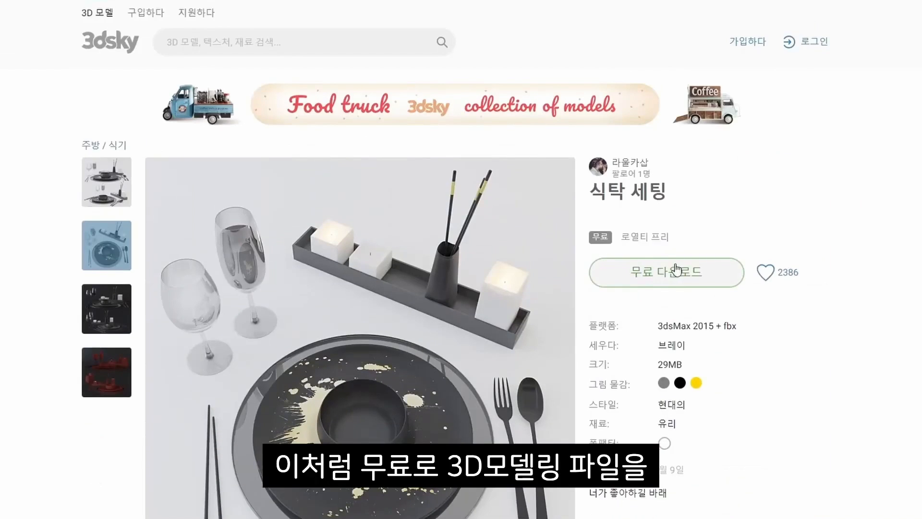
View the table setting's preview images one after another, including the light, dark and red renders.
left_click(112, 193)
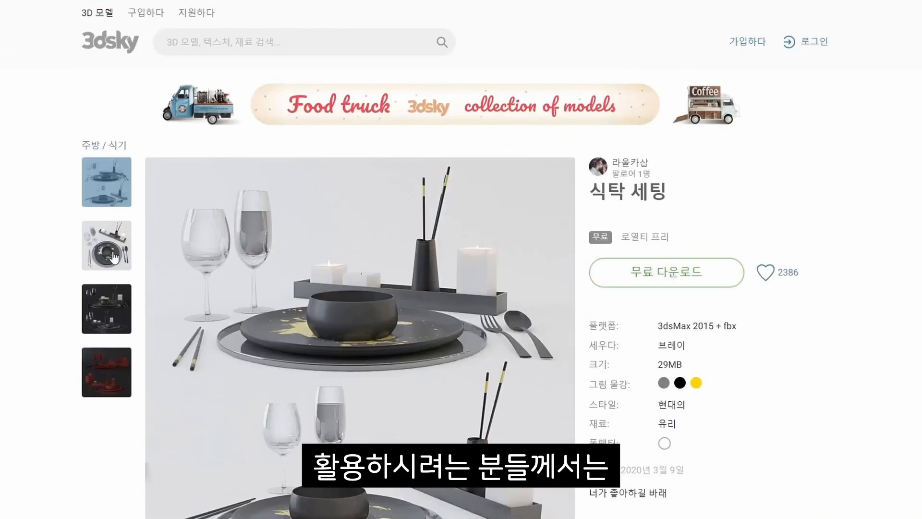
scroll(114, 255, "down", 3)
left_click(103, 198)
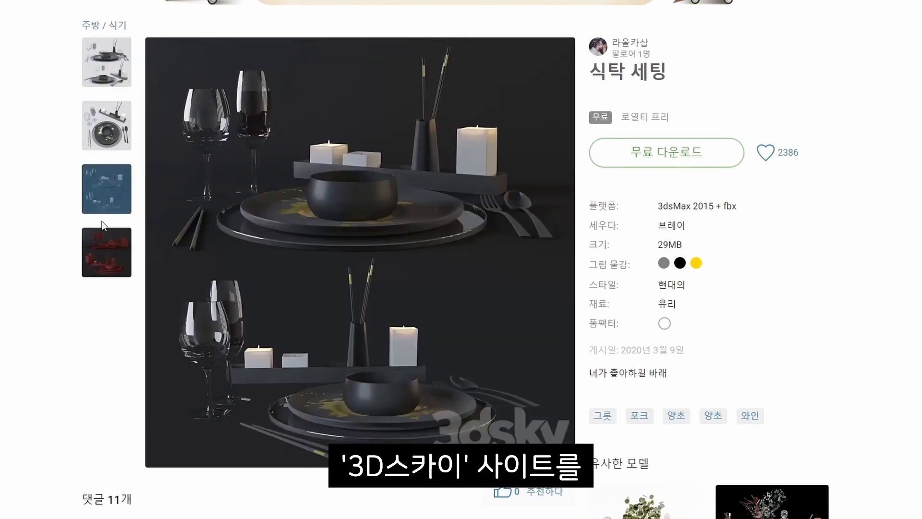
left_click(110, 257)
left_click(105, 81)
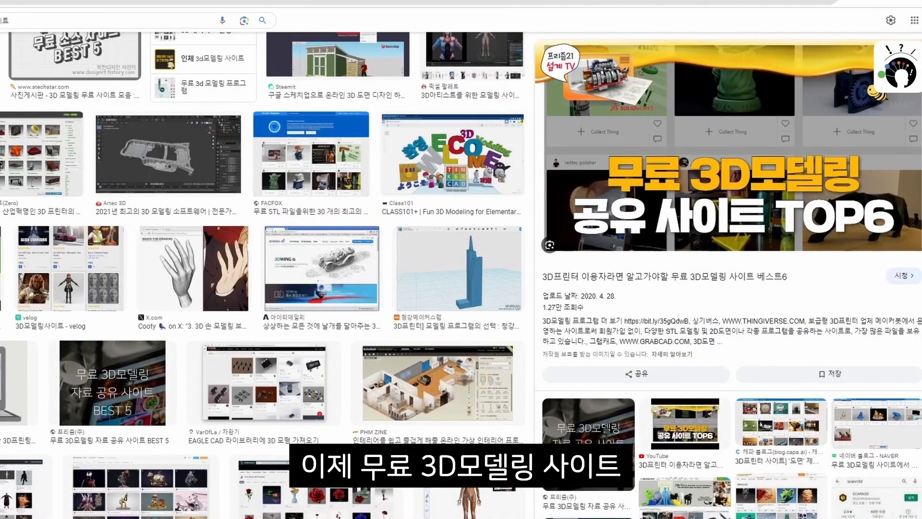
Look through the Google image search results about free 3D modeling sites.
scroll(263, 274, "down", 5)
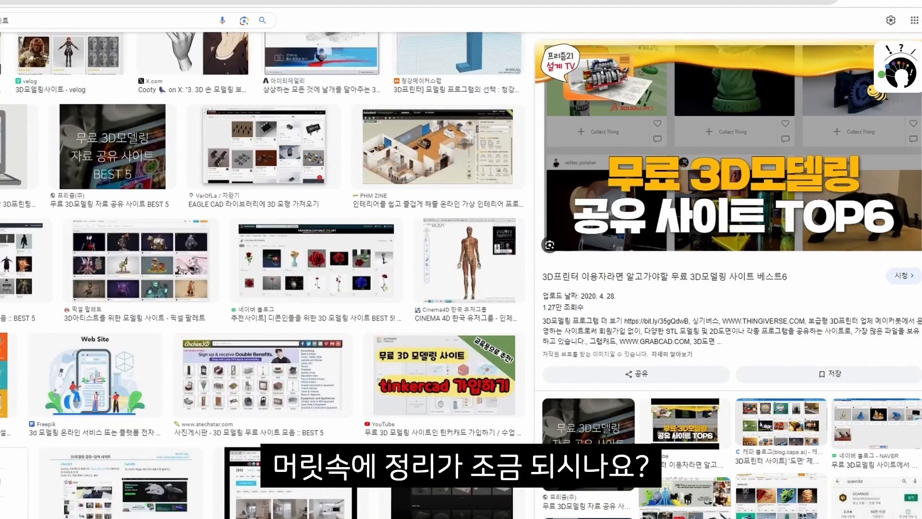
scroll(263, 274, "down", 7)
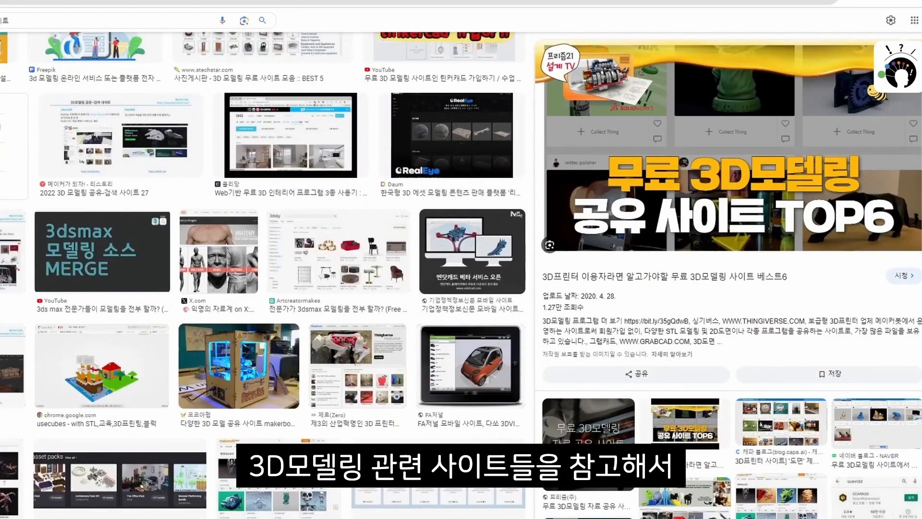
scroll(263, 273, "down", 7)
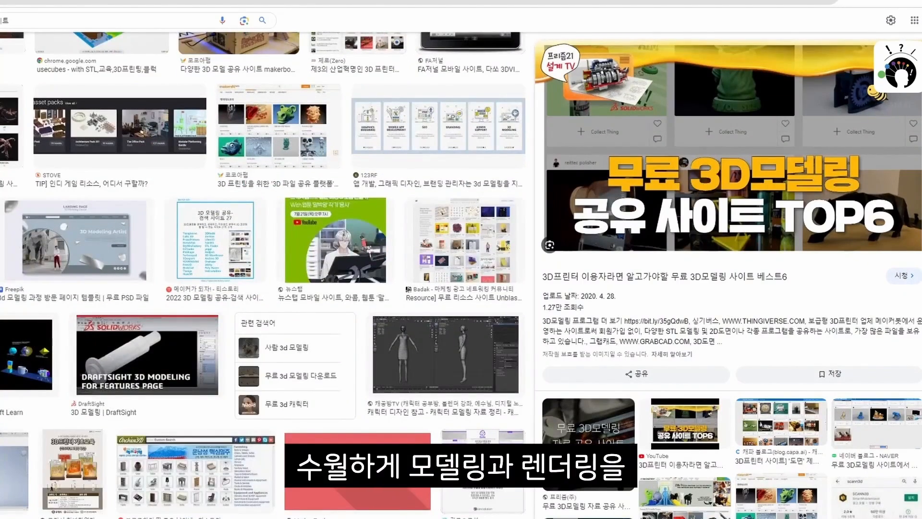
scroll(262, 274, "down", 7)
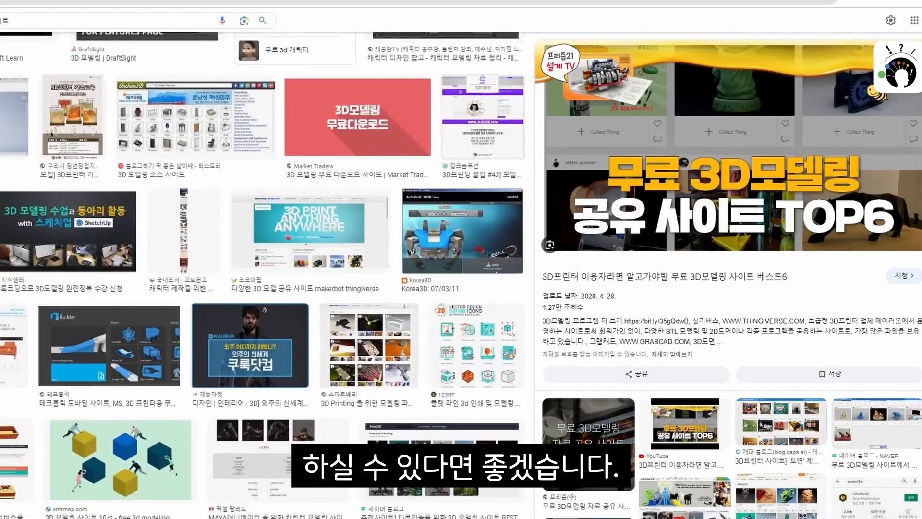
Browse further down the image results for more 3D modeling sites, programs and free model sources.
scroll(262, 274, "down", 9)
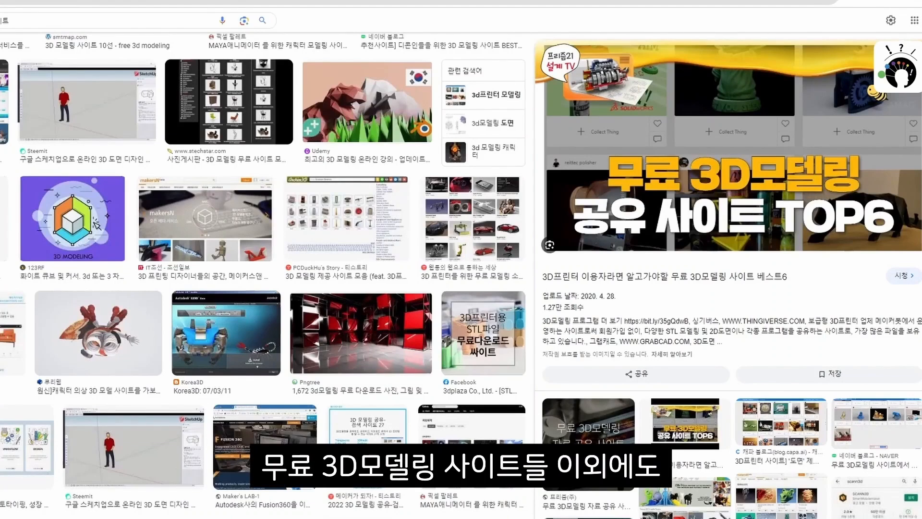
scroll(262, 274, "down", 5)
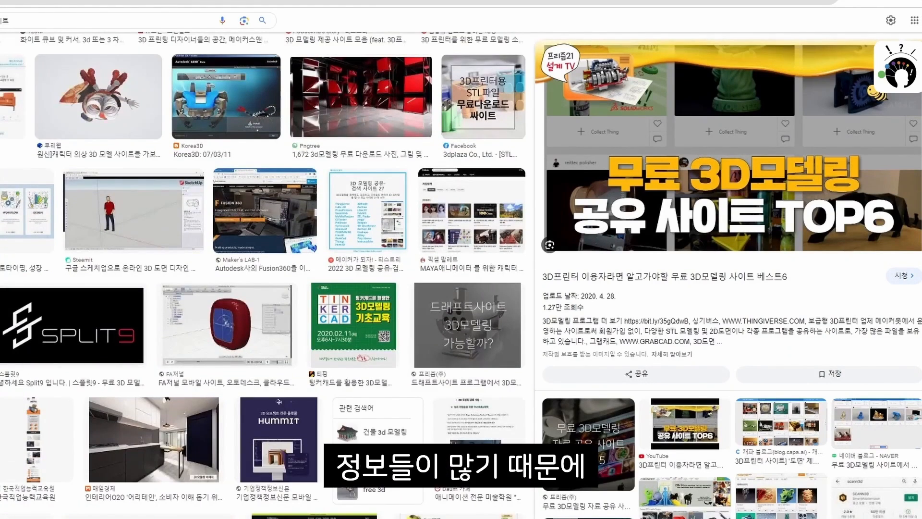
scroll(262, 274, "down", 7)
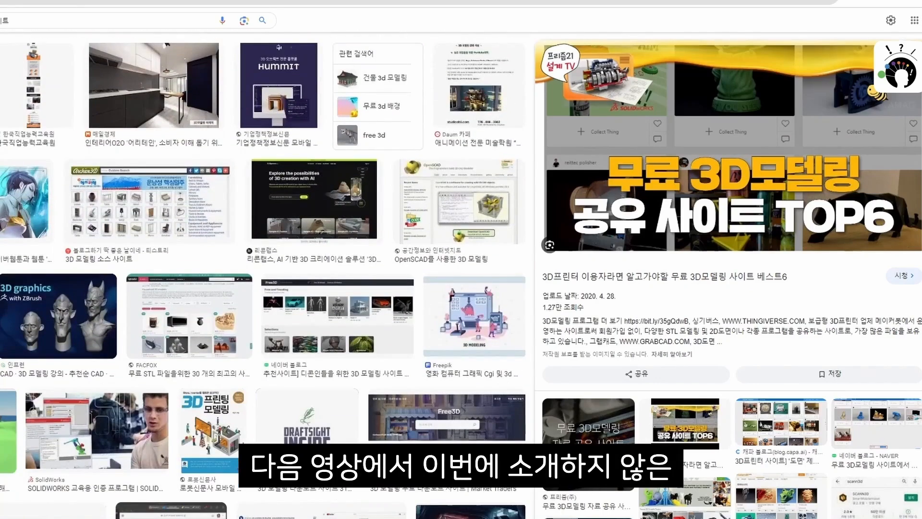
scroll(263, 274, "down", 7)
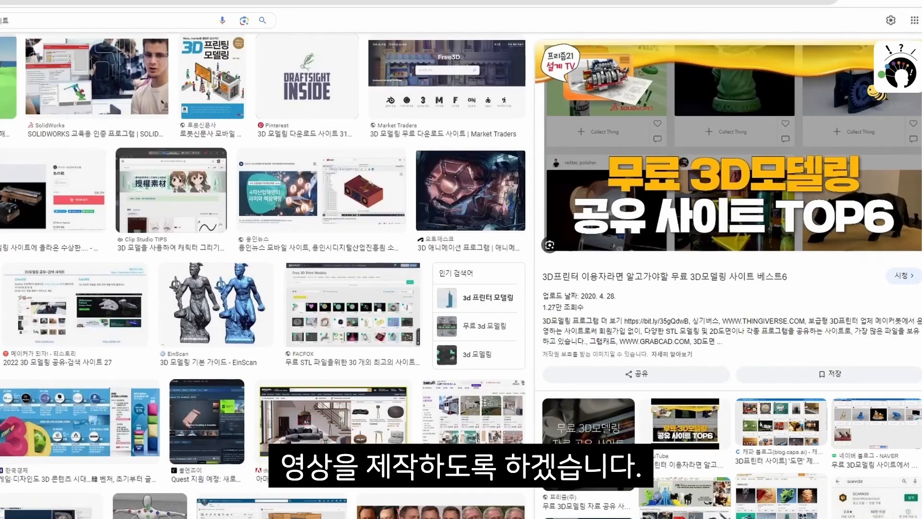
scroll(262, 274, "down", 7)
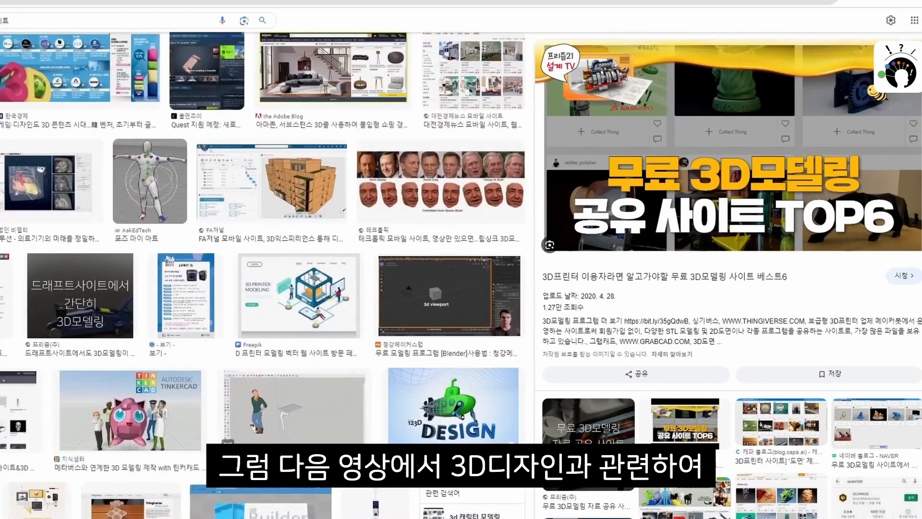
scroll(263, 273, "down", 7)
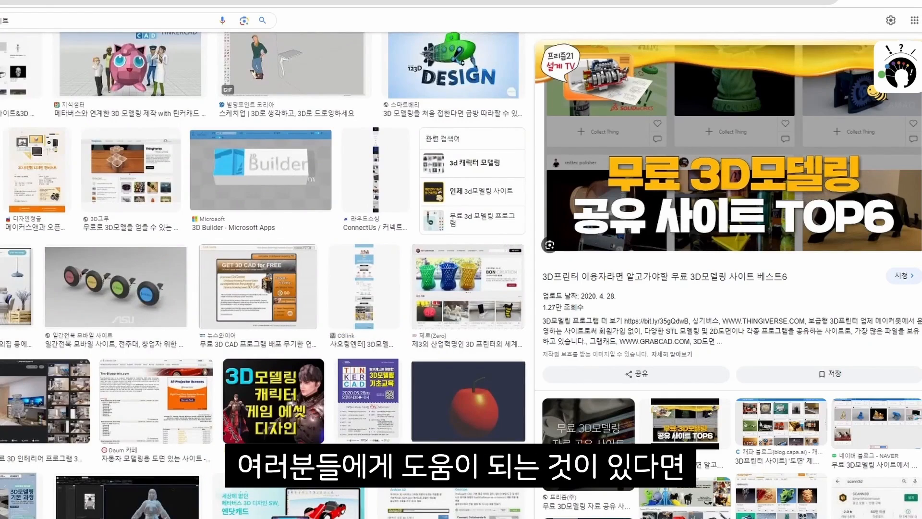
scroll(262, 274, "down", 10)
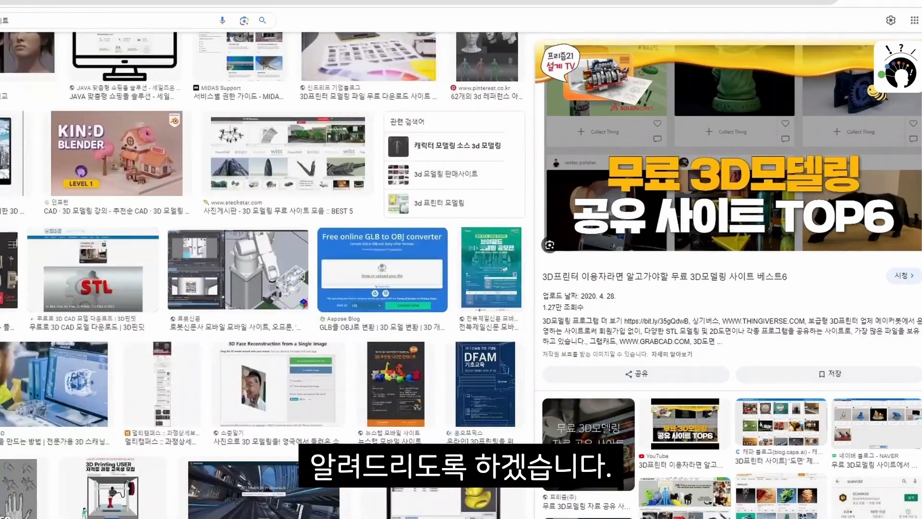
scroll(262, 273, "down", 9)
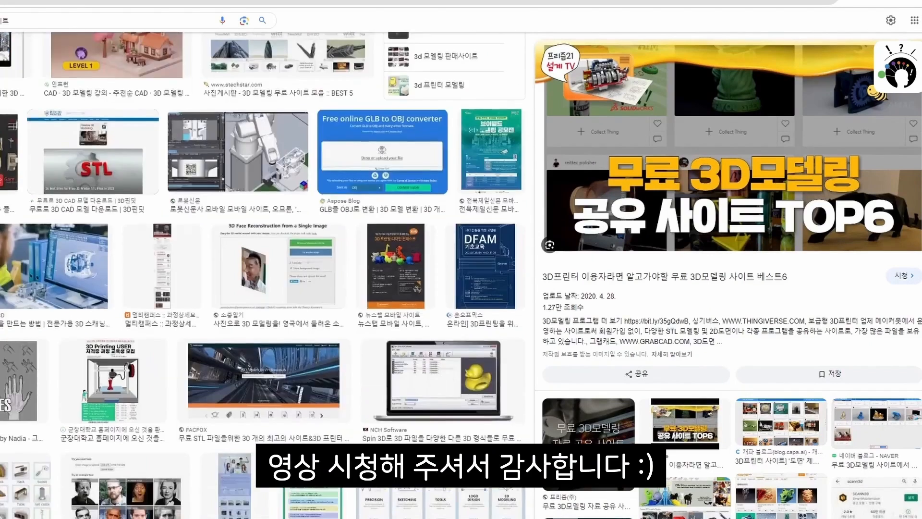